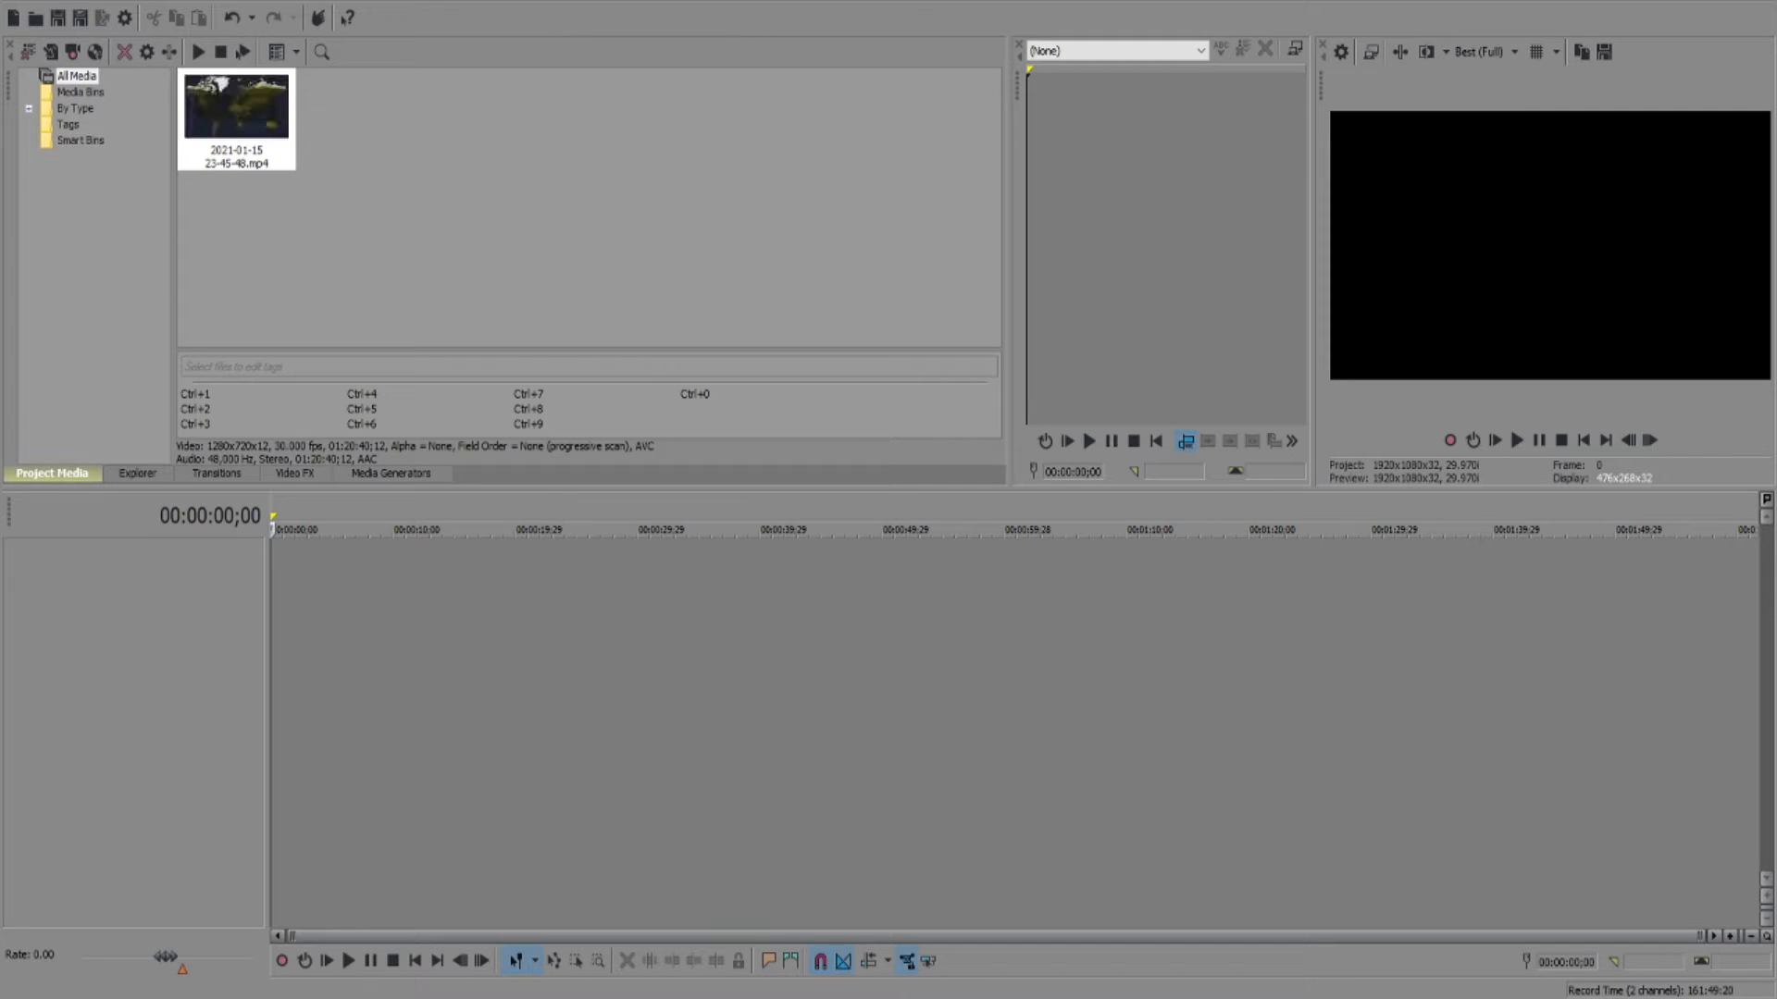
pyautogui.click(346, 174)
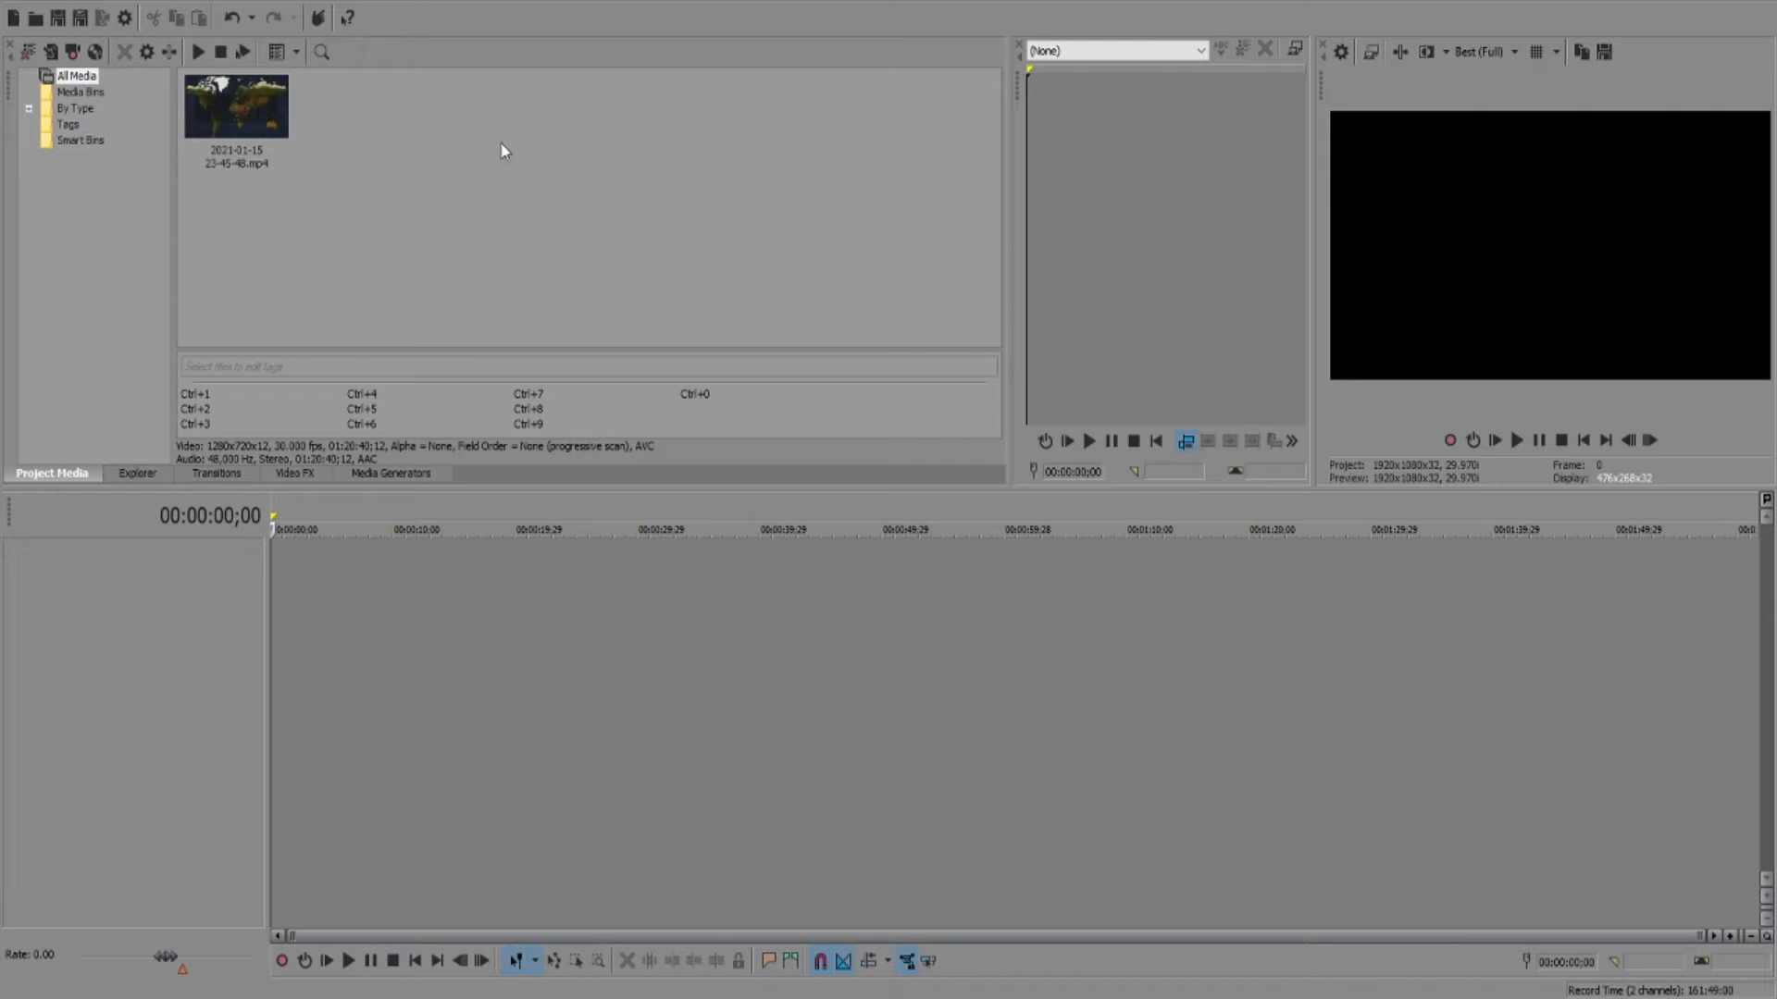
pyautogui.moveTo(256, 115); pyautogui.dragTo(276, 581)
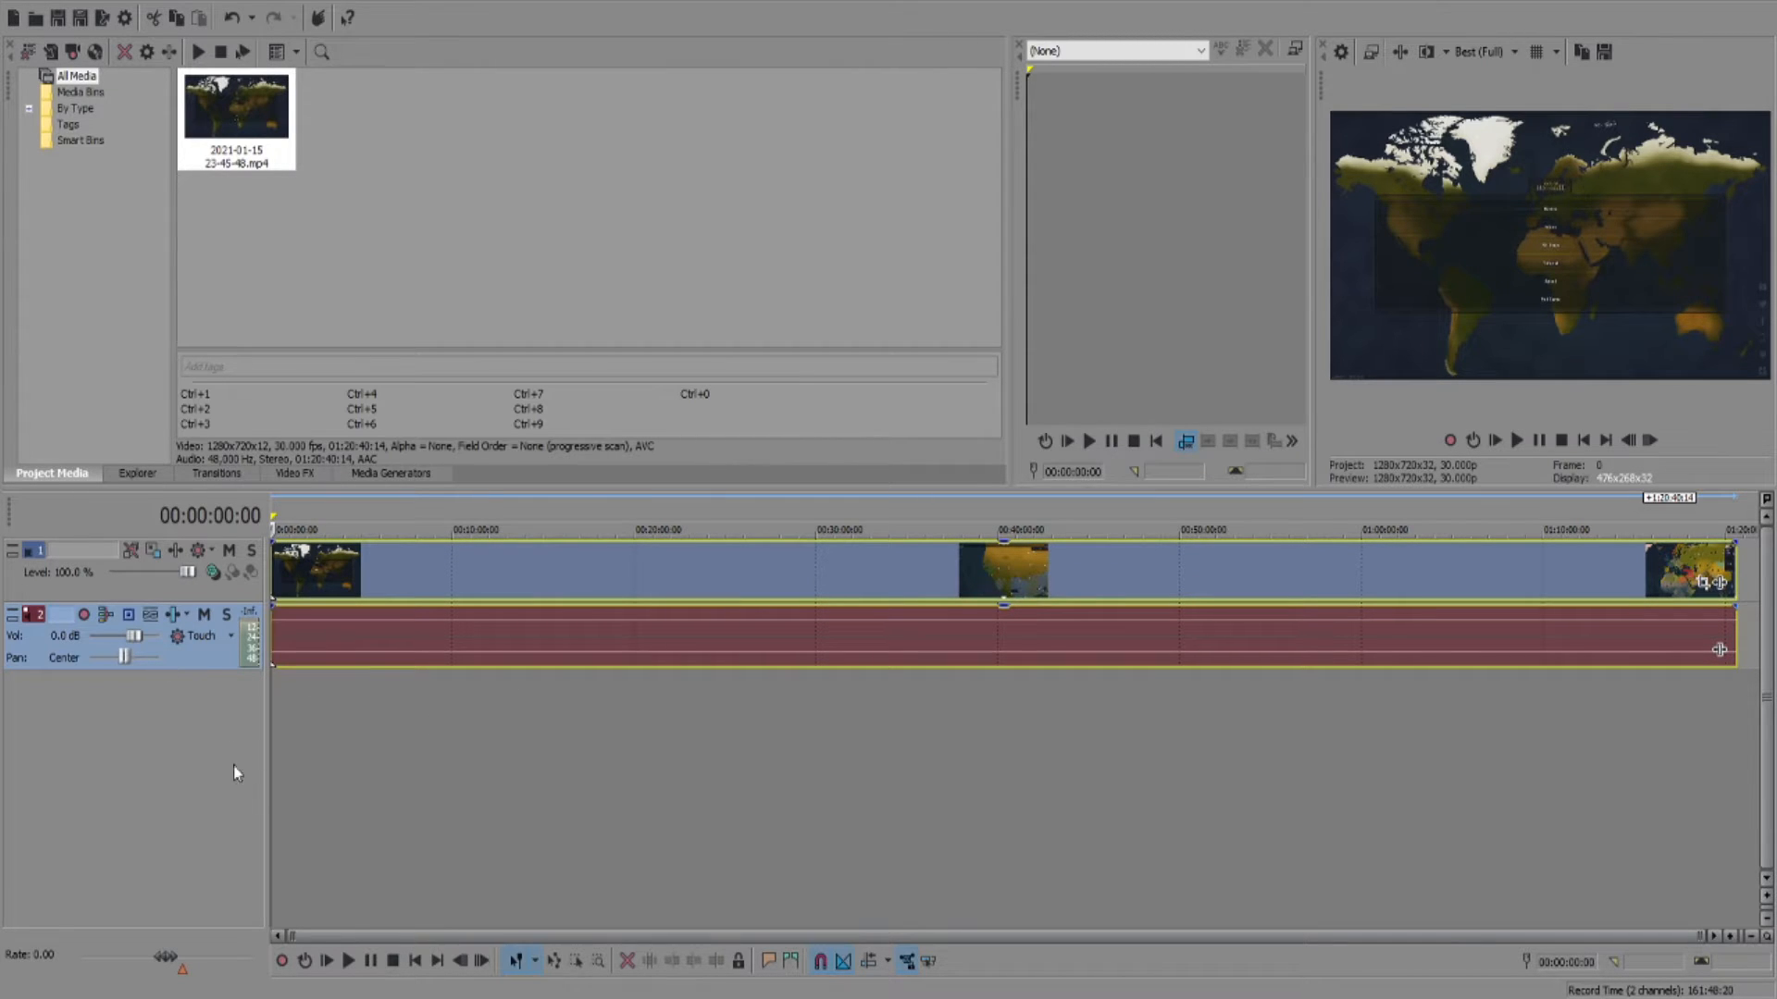
# Step: Scrub through the opening minutes of the clip and return the playhead to the start
pyautogui.moveTo(270, 713)
pyautogui.mouseDown()
pyautogui.moveTo(364, 703)
pyautogui.moveTo(270, 704)
pyautogui.mouseUp()
pyautogui.click(294, 663)
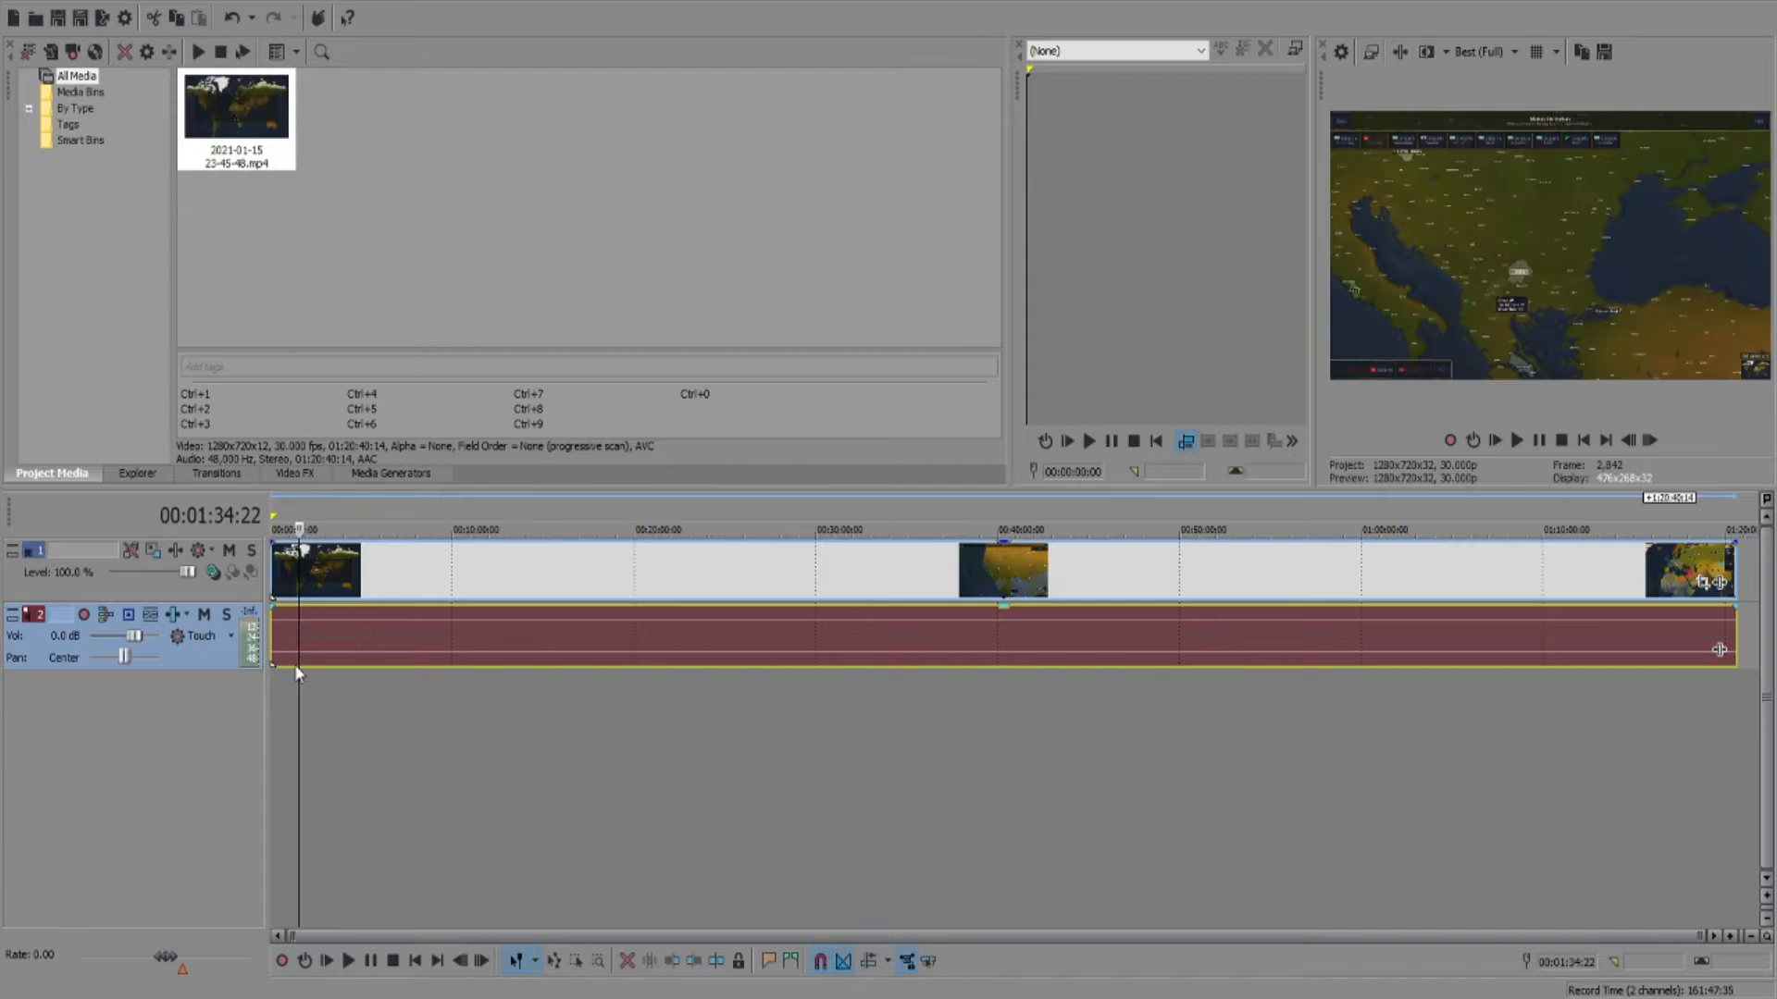
pyautogui.click(286, 657)
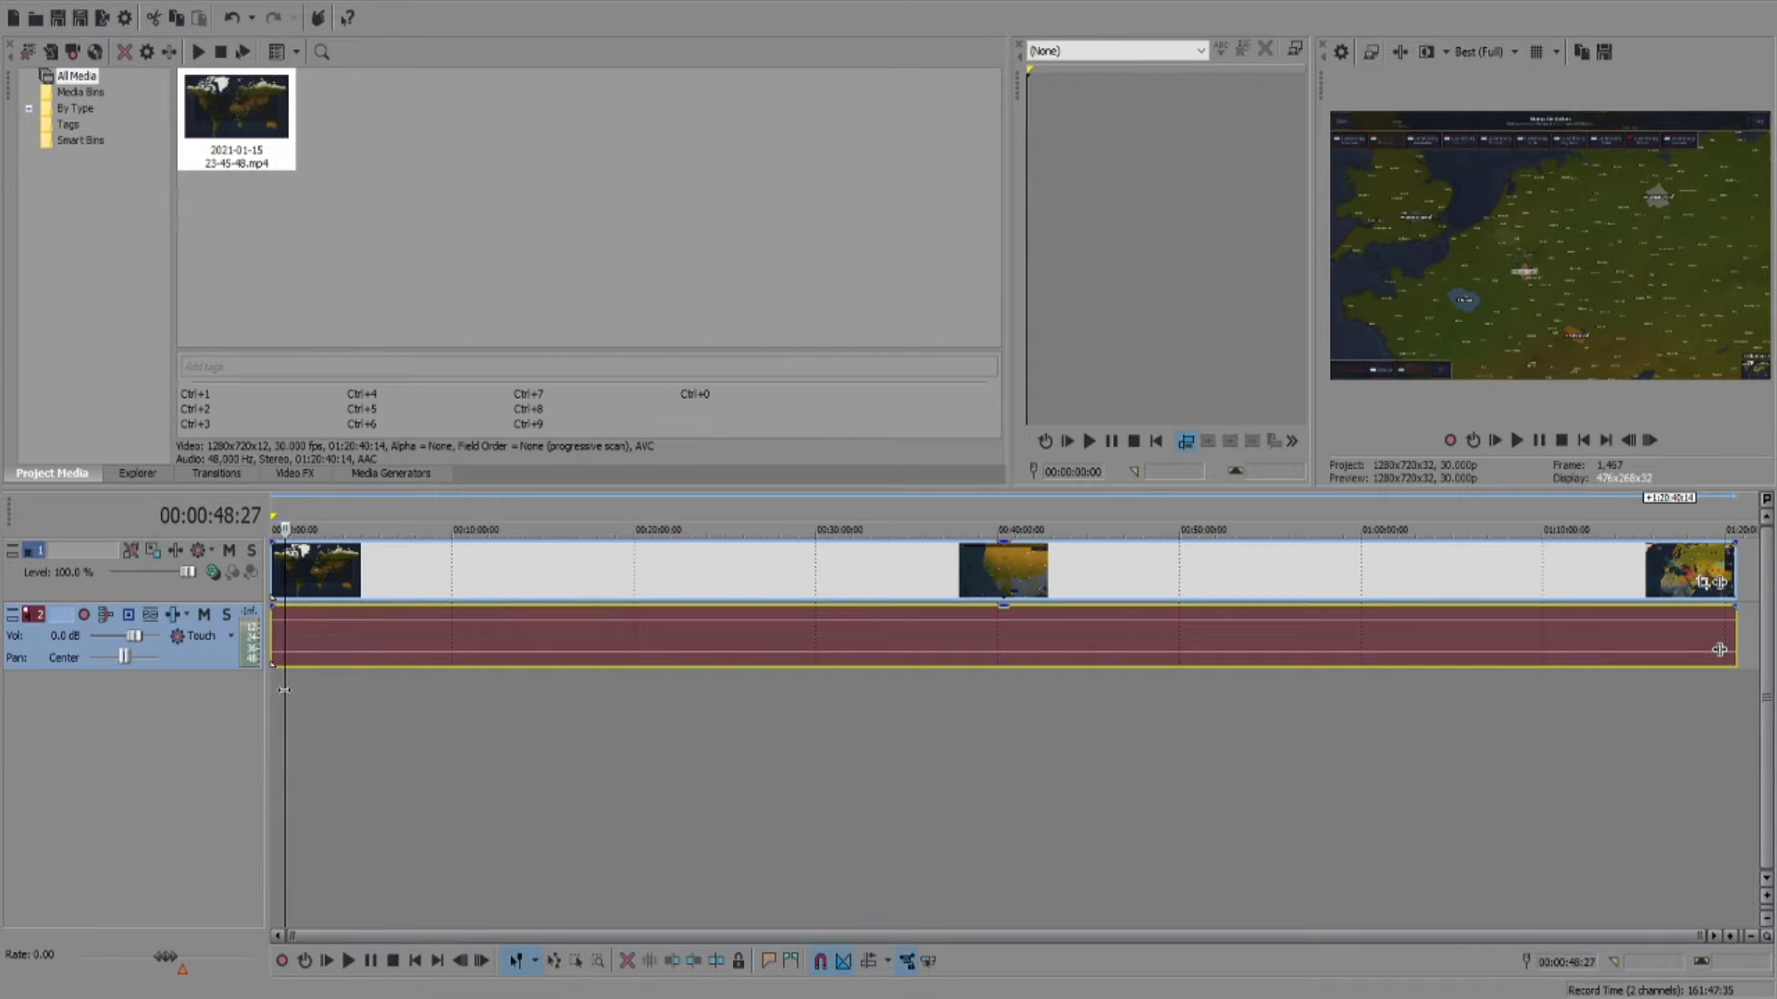
pyautogui.moveTo(286, 689); pyautogui.dragTo(200, 689)
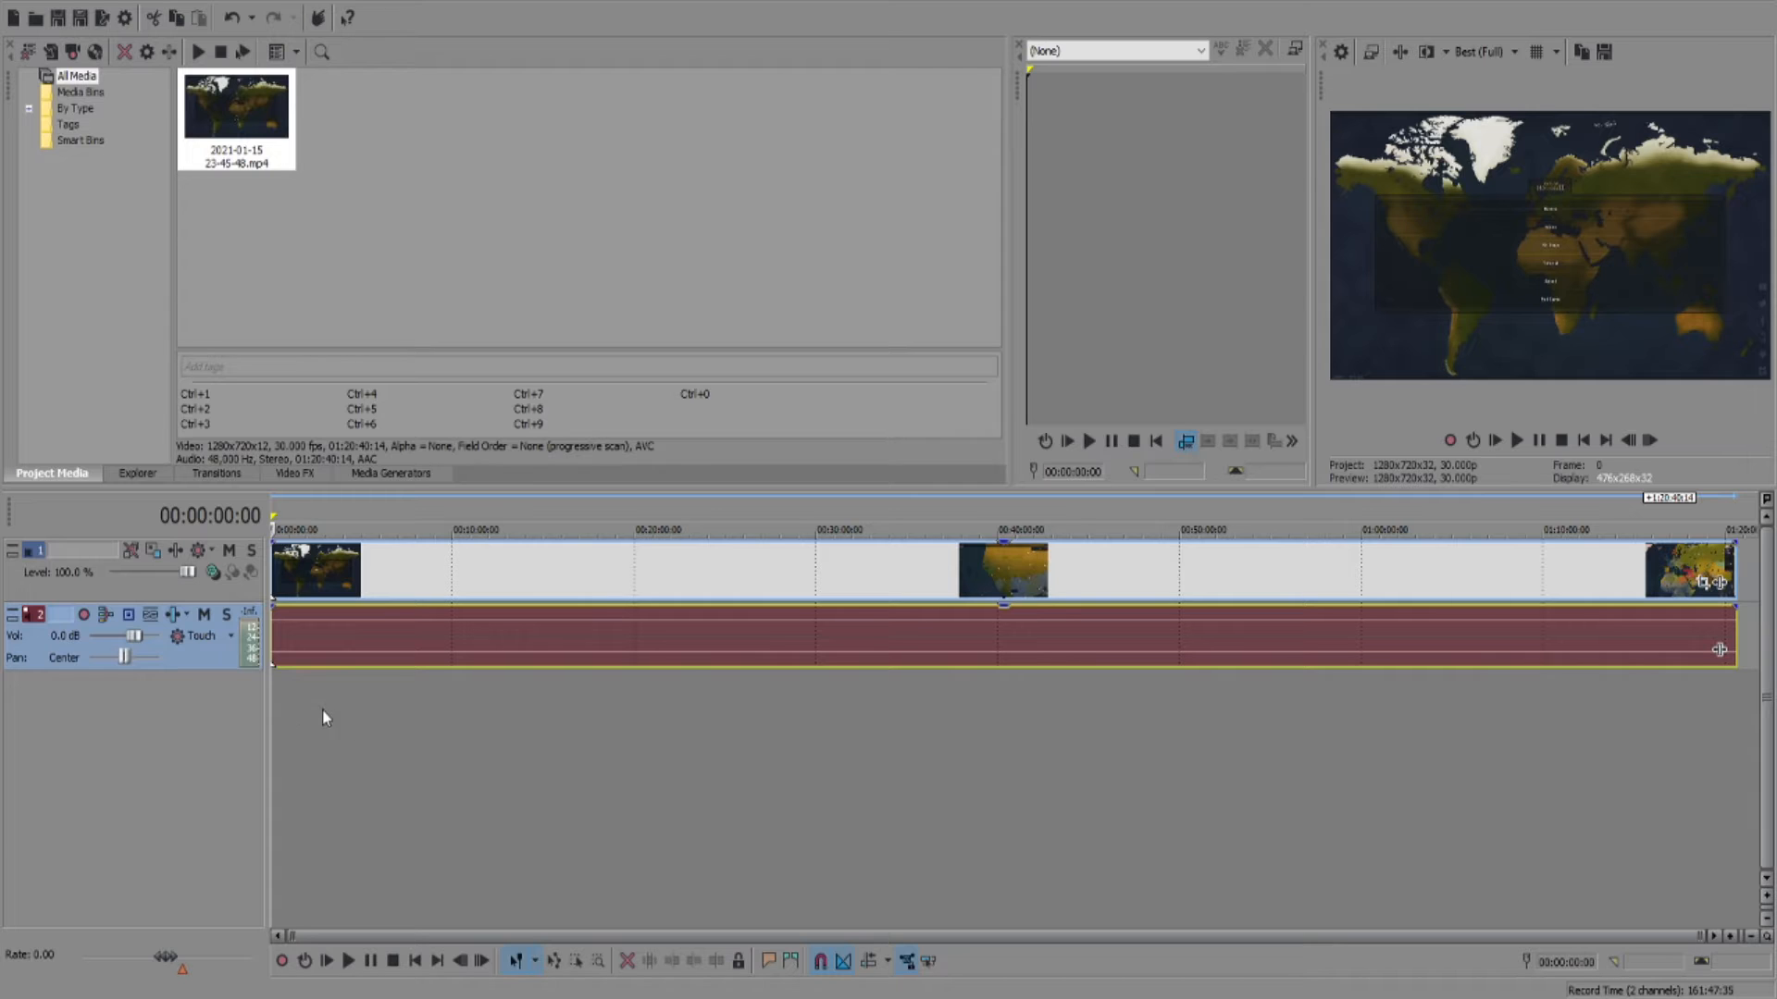
pyautogui.moveTo(270, 707); pyautogui.dragTo(269, 707)
# Step: Split the clip's video and audio at 00:00:14:26
pyautogui.scroll(5, 1058, 750)
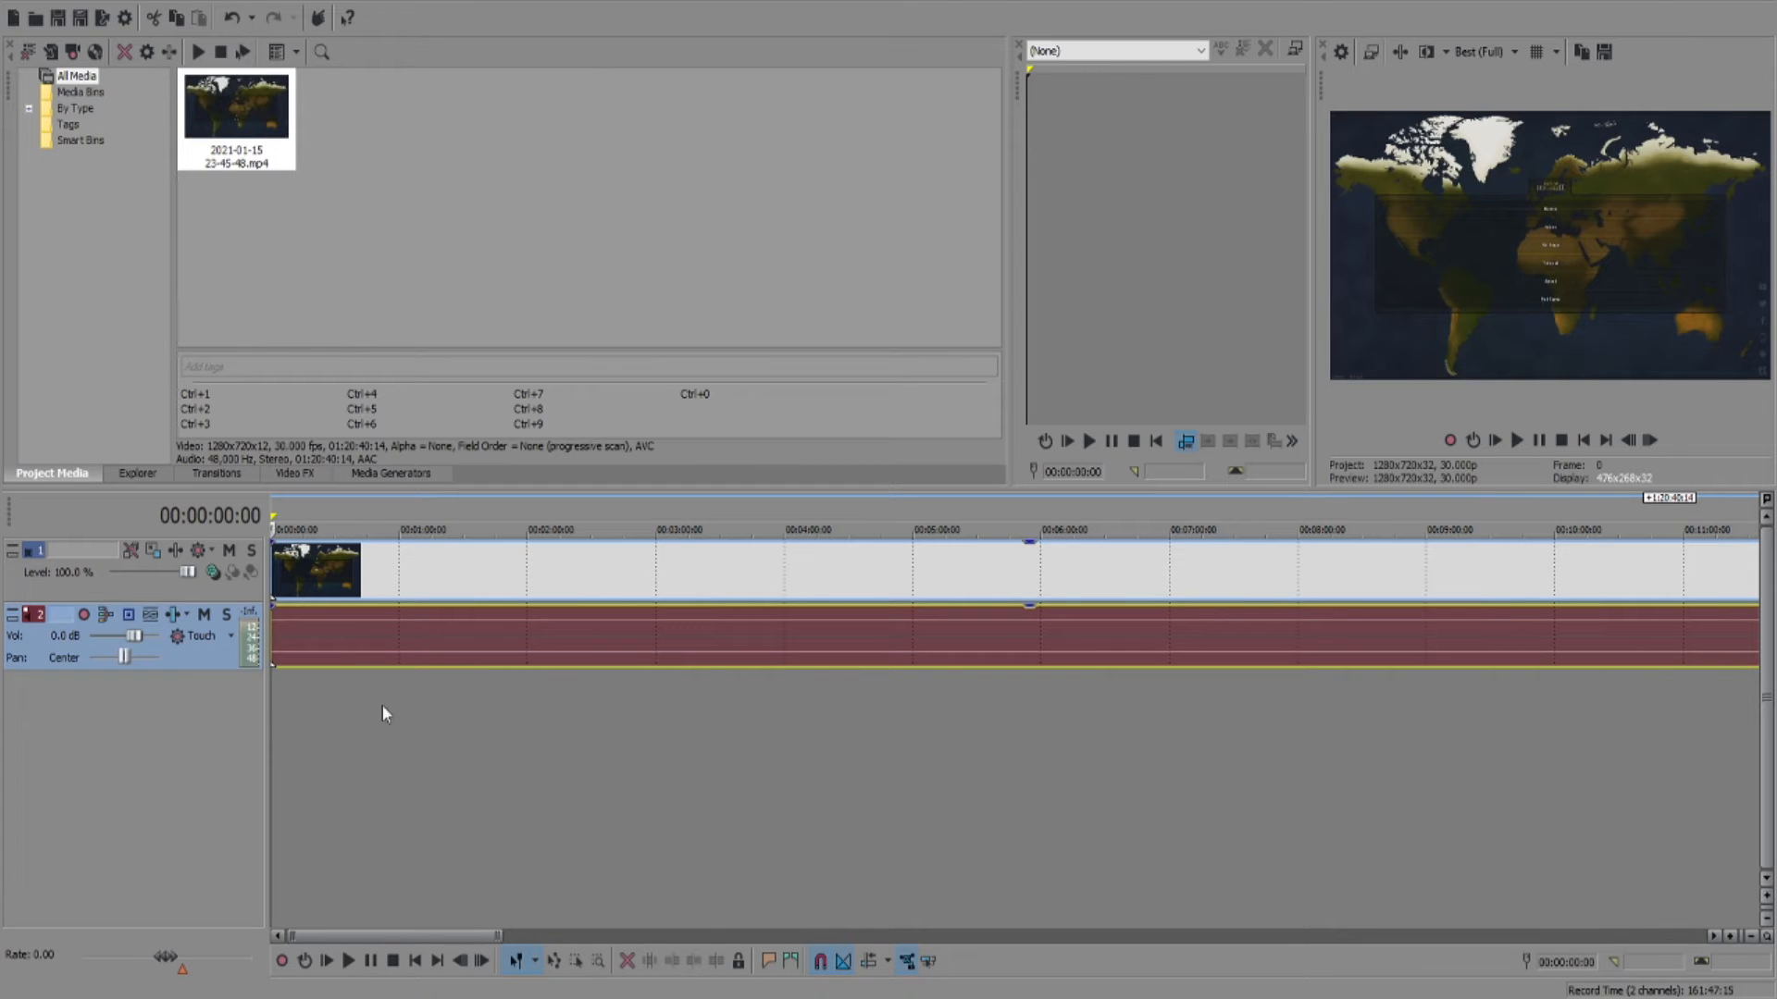
pyautogui.scroll(2, 377, 706)
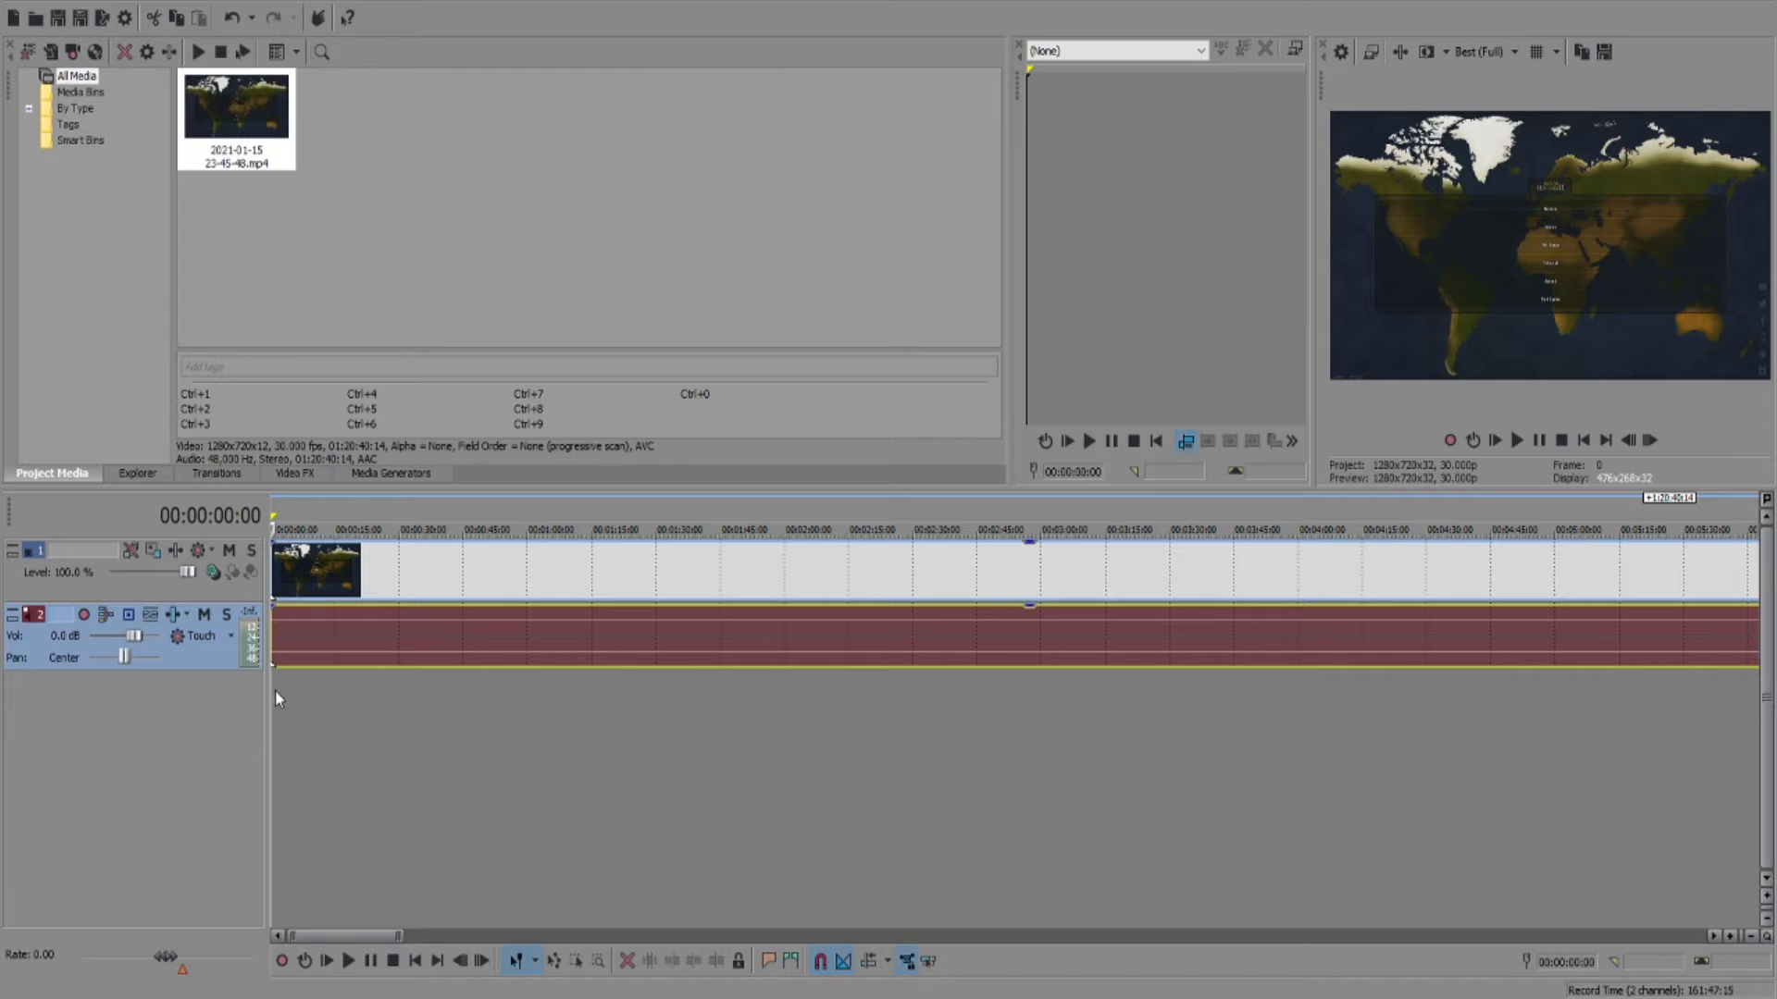
pyautogui.moveTo(272, 687)
pyautogui.mouseDown()
pyautogui.moveTo(322, 686)
pyautogui.moveTo(285, 684)
pyautogui.moveTo(303, 683)
pyautogui.mouseUp()
pyautogui.press('Right')
pyautogui.press('Right')
pyautogui.press('Right')
pyautogui.press('Right')
pyautogui.press('Right')
pyautogui.press('Right')
pyautogui.press('Right')
pyautogui.press('Right')
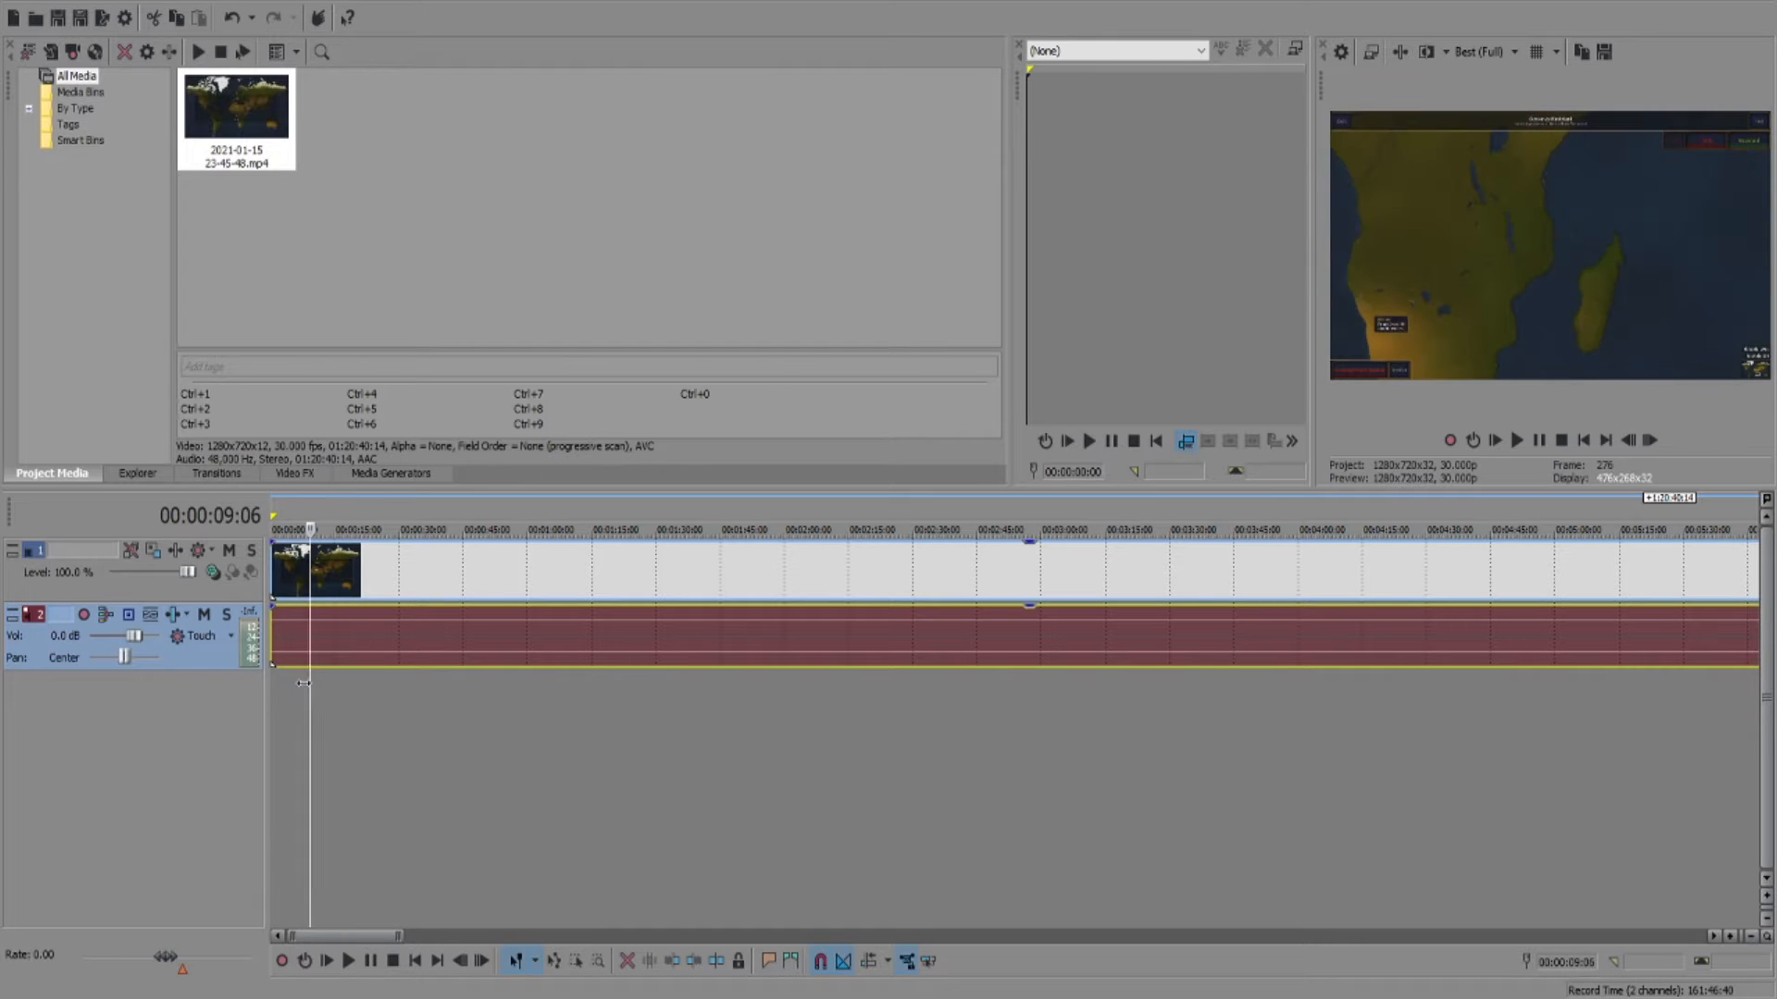
pyautogui.press('Right')
pyautogui.press('Right')
pyautogui.press('Right')
pyautogui.press('Right')
pyautogui.press('Right')
pyautogui.press('Right')
pyautogui.press('Right')
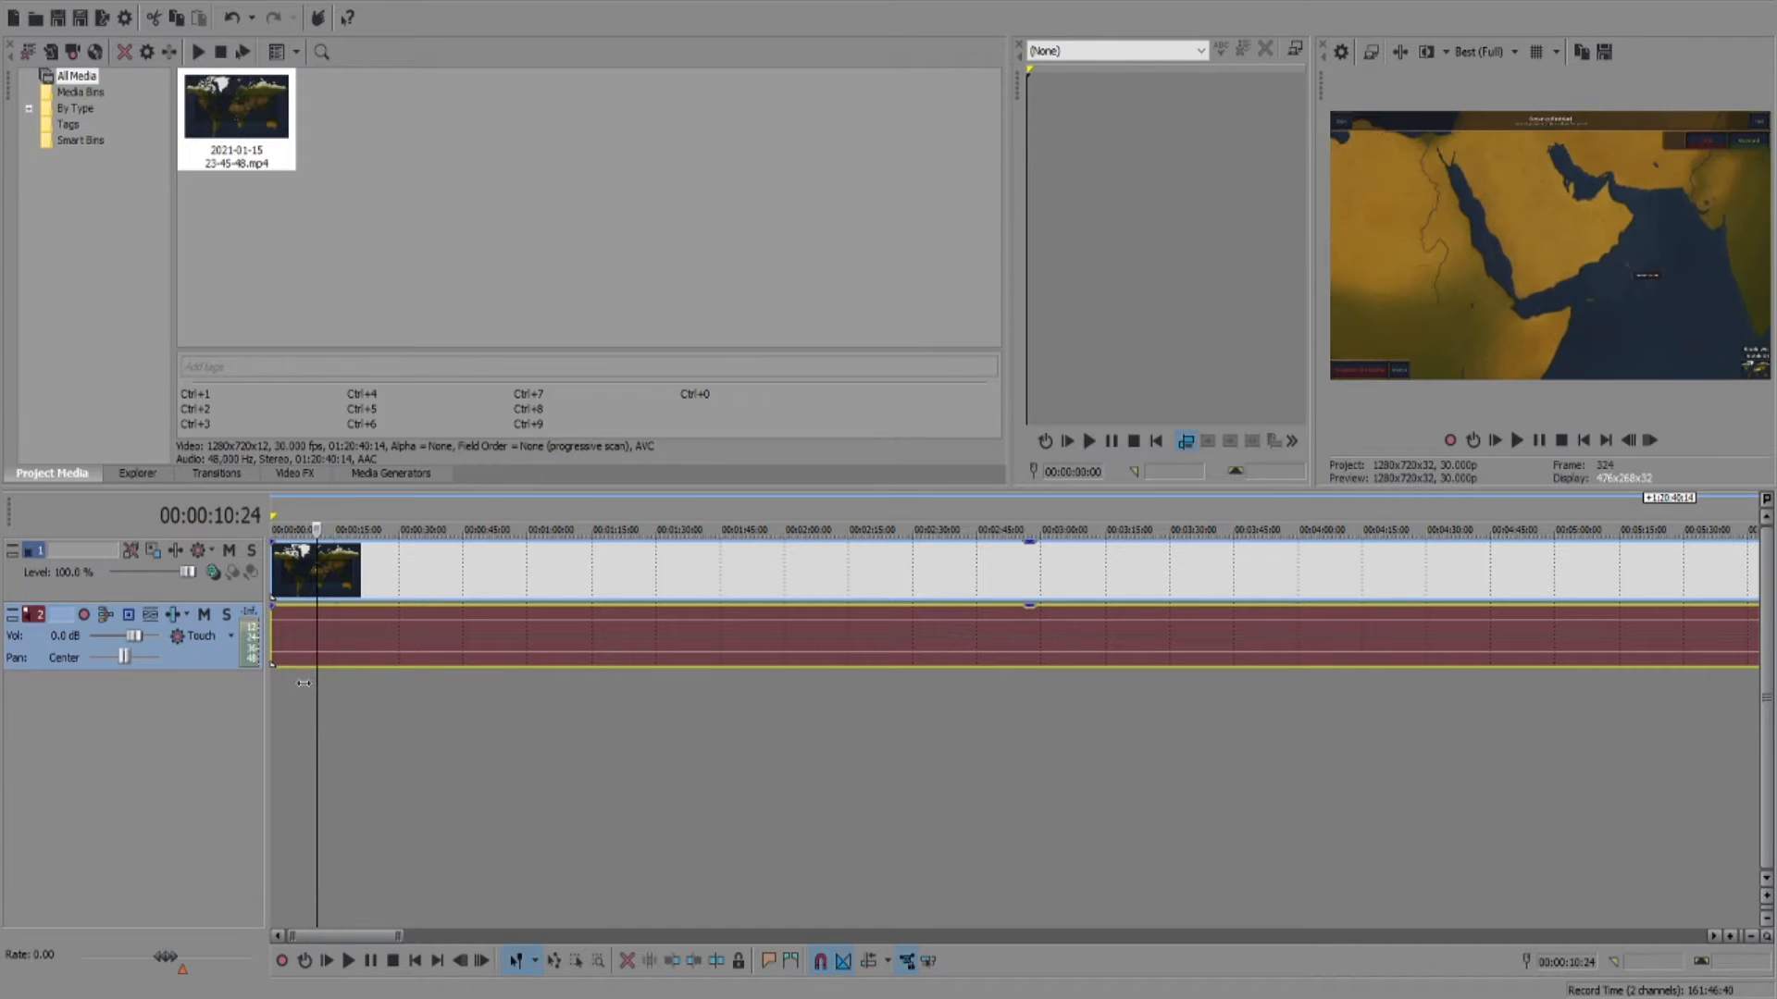
pyautogui.press('Right')
pyautogui.press('Right')
pyautogui.press('Right')
pyautogui.press('Right')
pyautogui.press('Right')
pyautogui.press('Right')
pyautogui.press('Right')
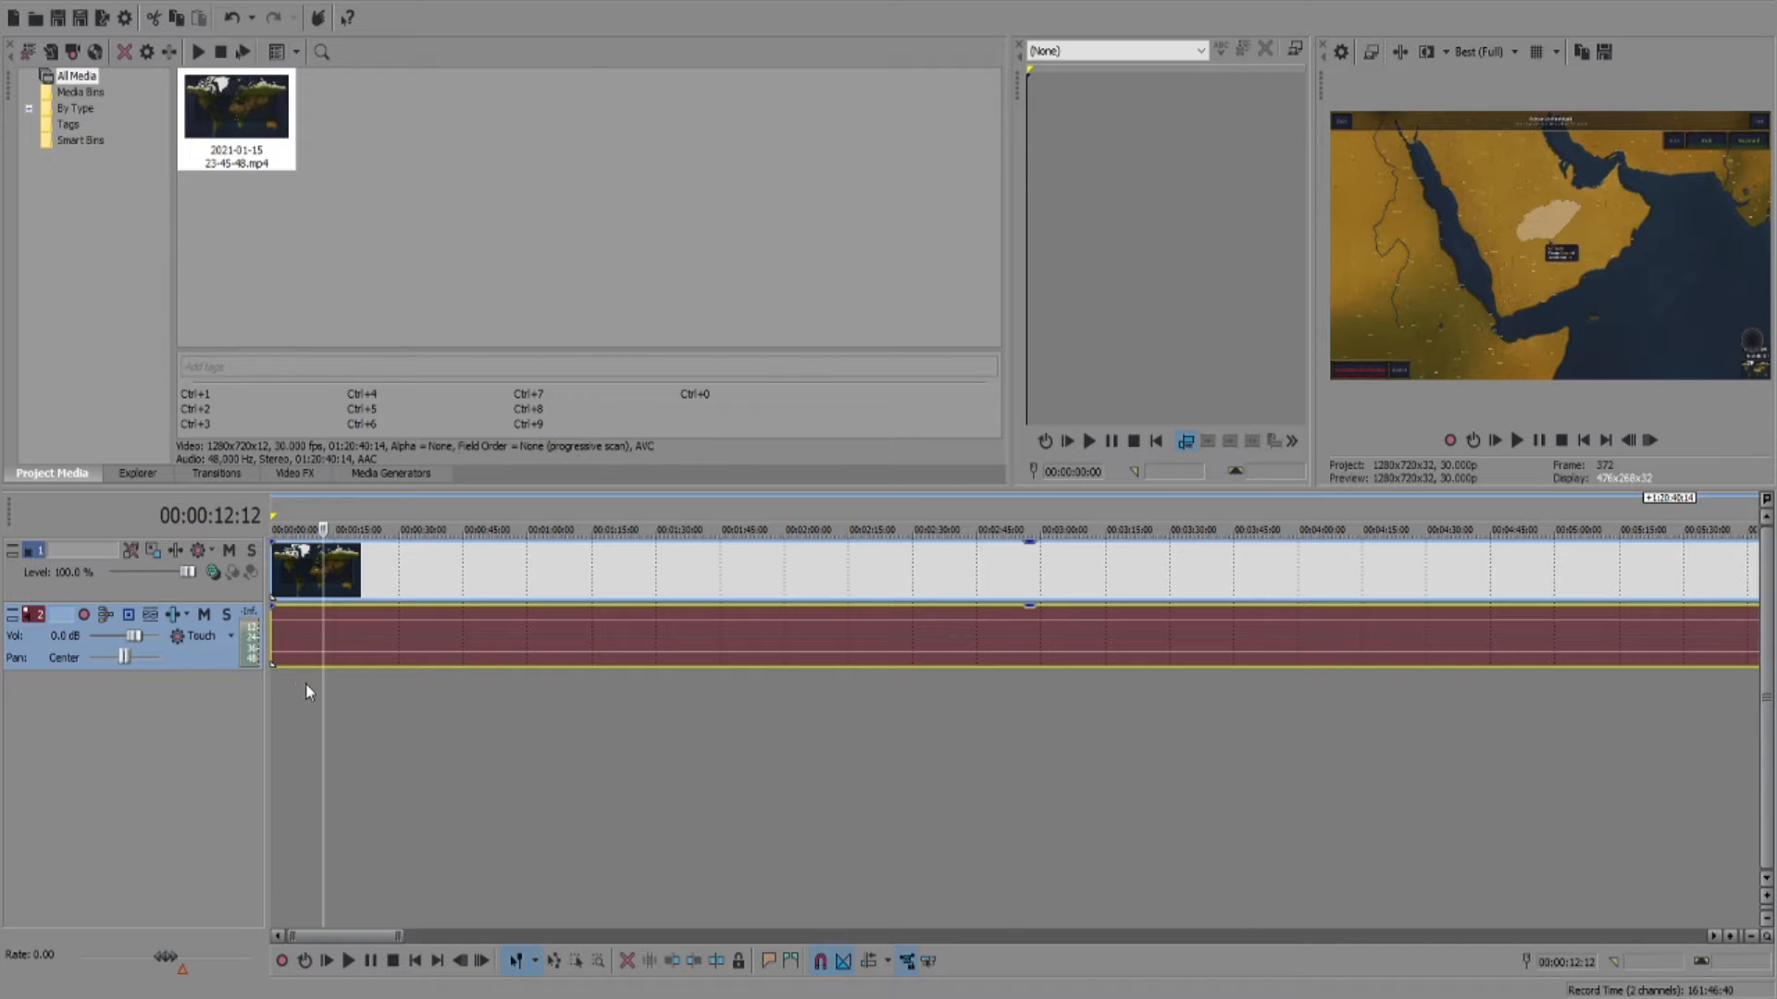
pyautogui.moveTo(323, 709)
pyautogui.mouseDown()
pyautogui.moveTo(346, 707)
pyautogui.moveTo(331, 705)
pyautogui.mouseUp()
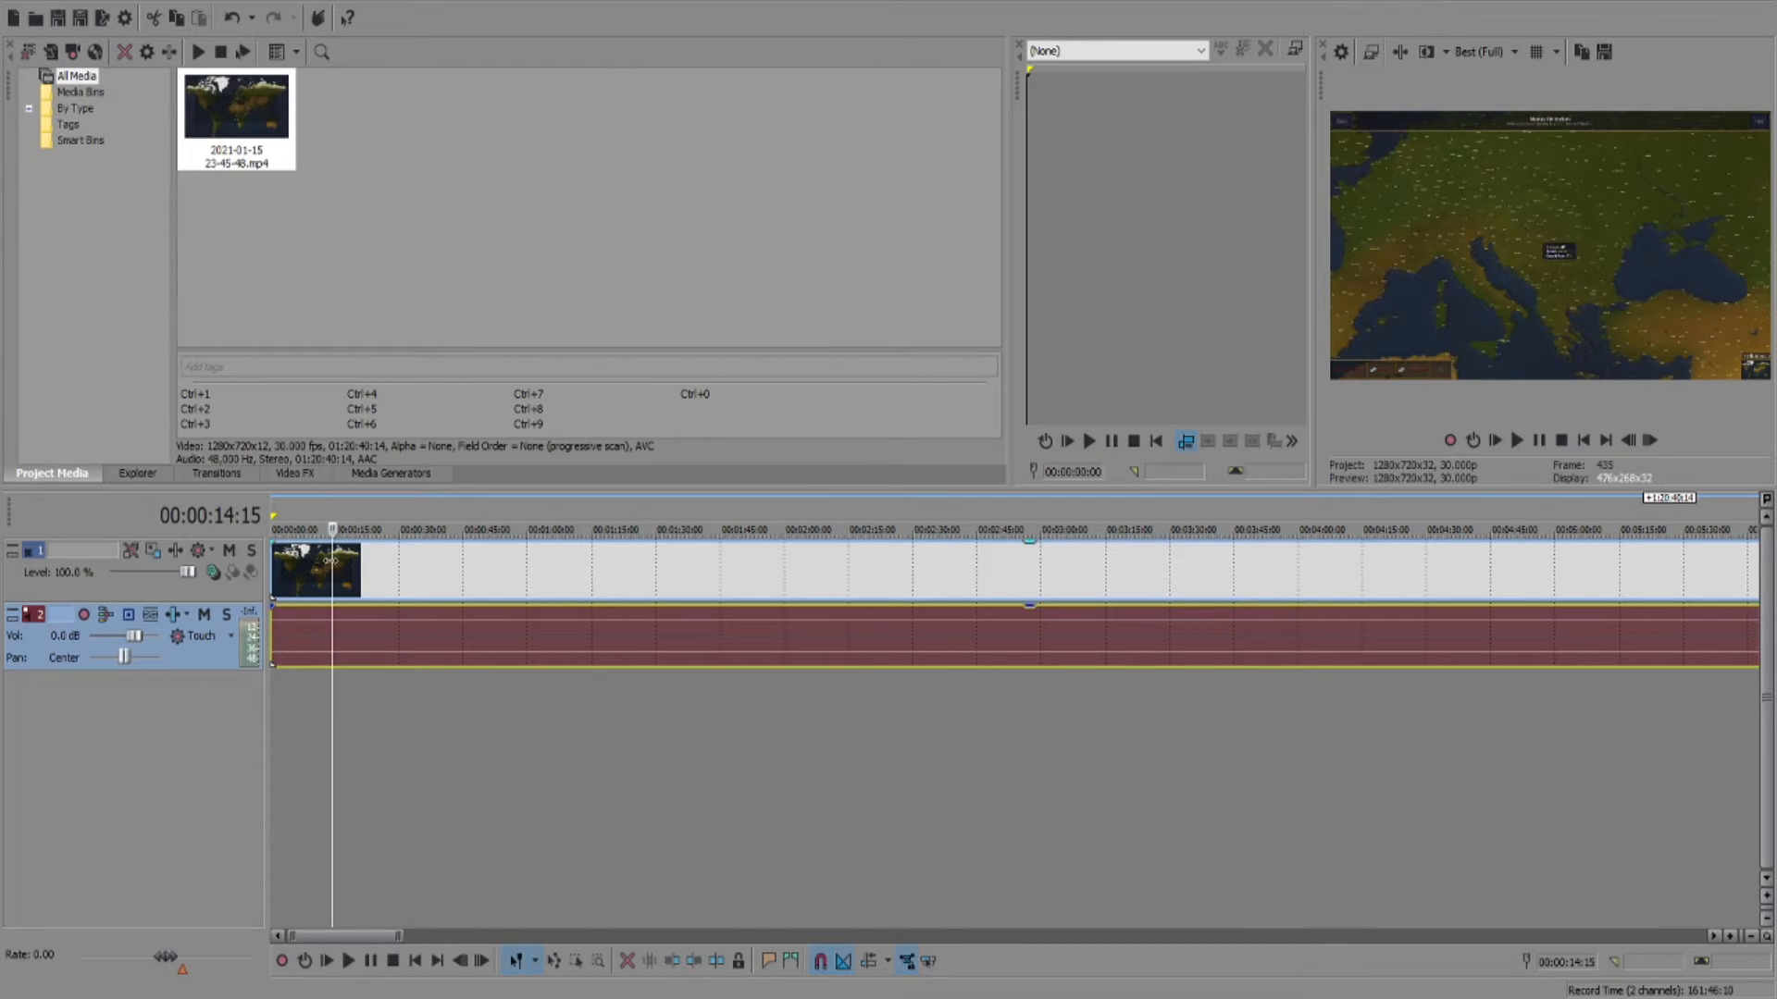
pyautogui.click(375, 550)
pyautogui.press('Right')
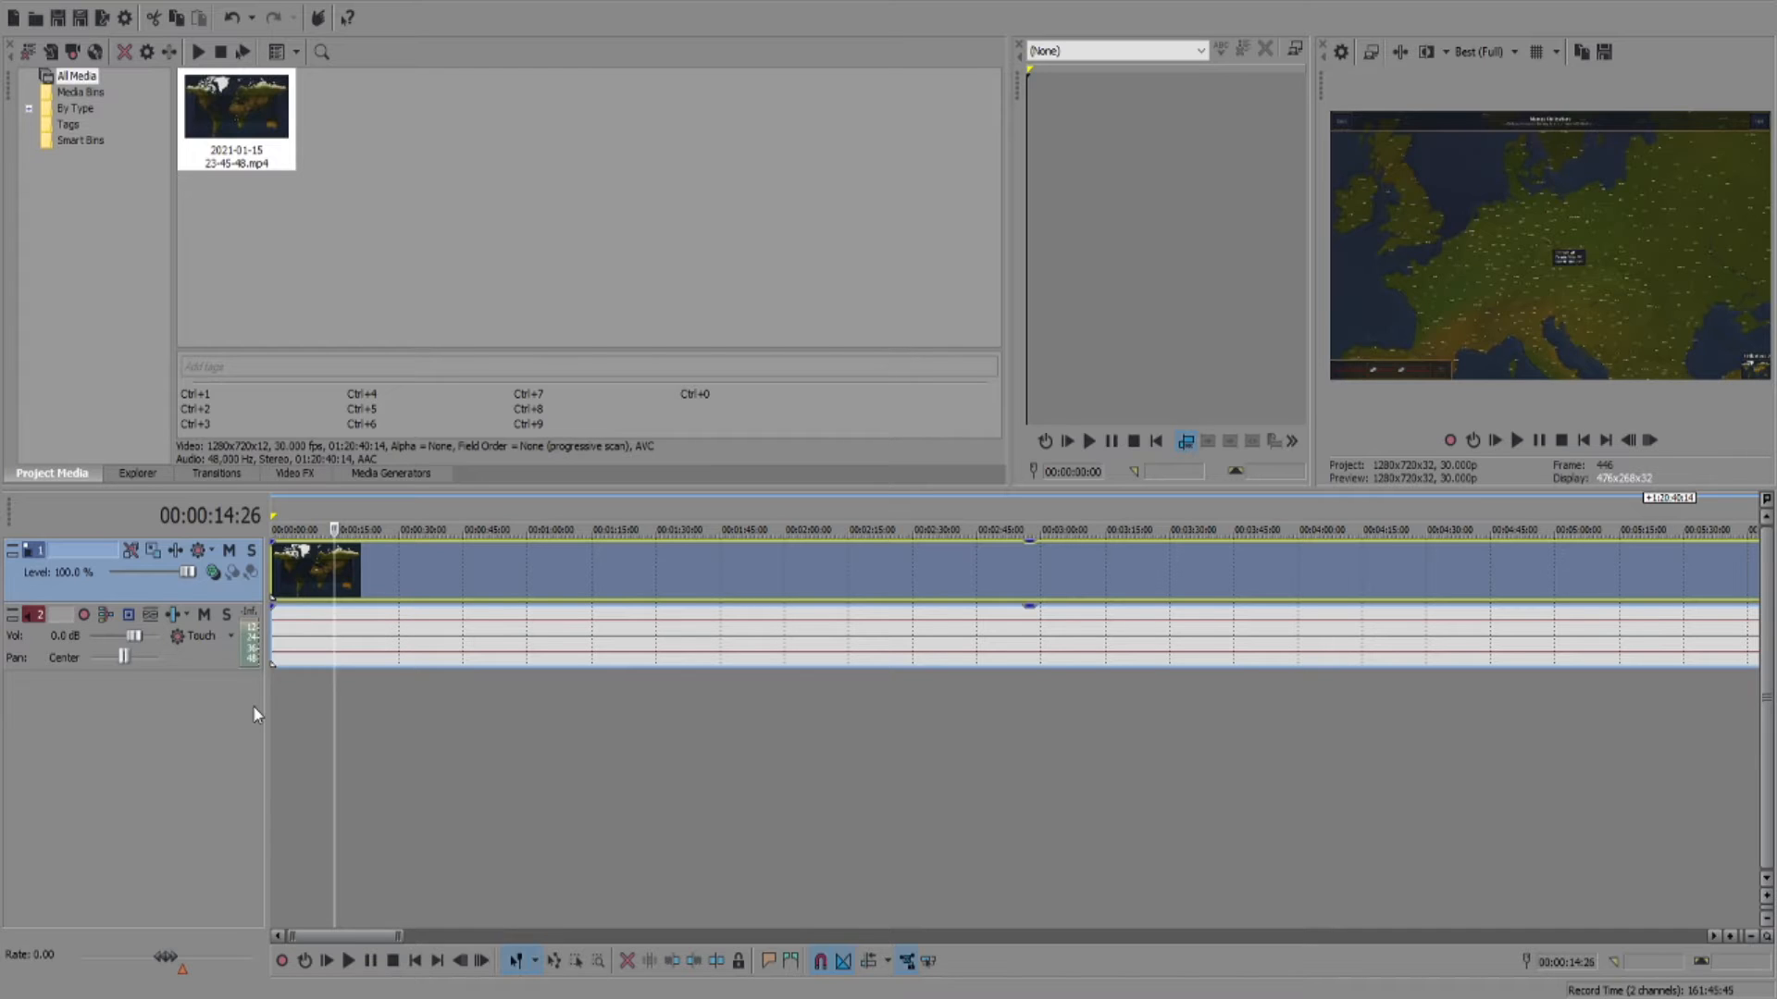
pyautogui.press('s')
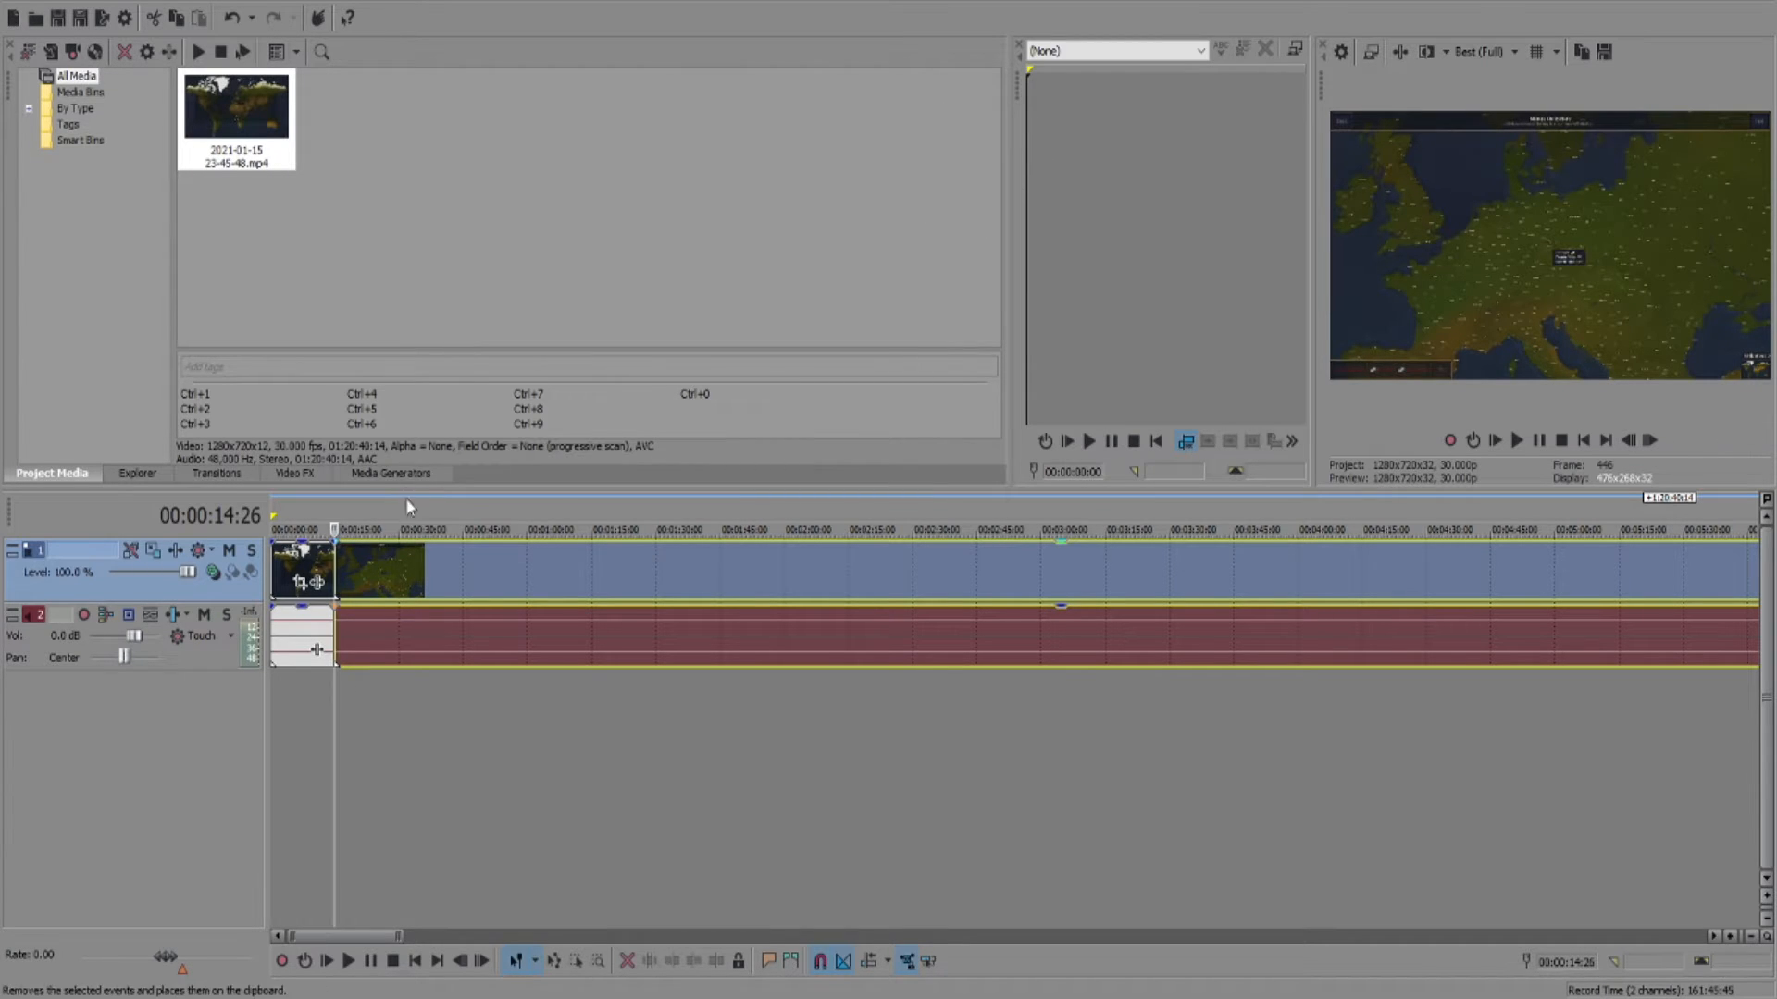
# Step: Delete the short opening piece before the split and shift the remaining footage to the start of the timeline
pyautogui.click(298, 735)
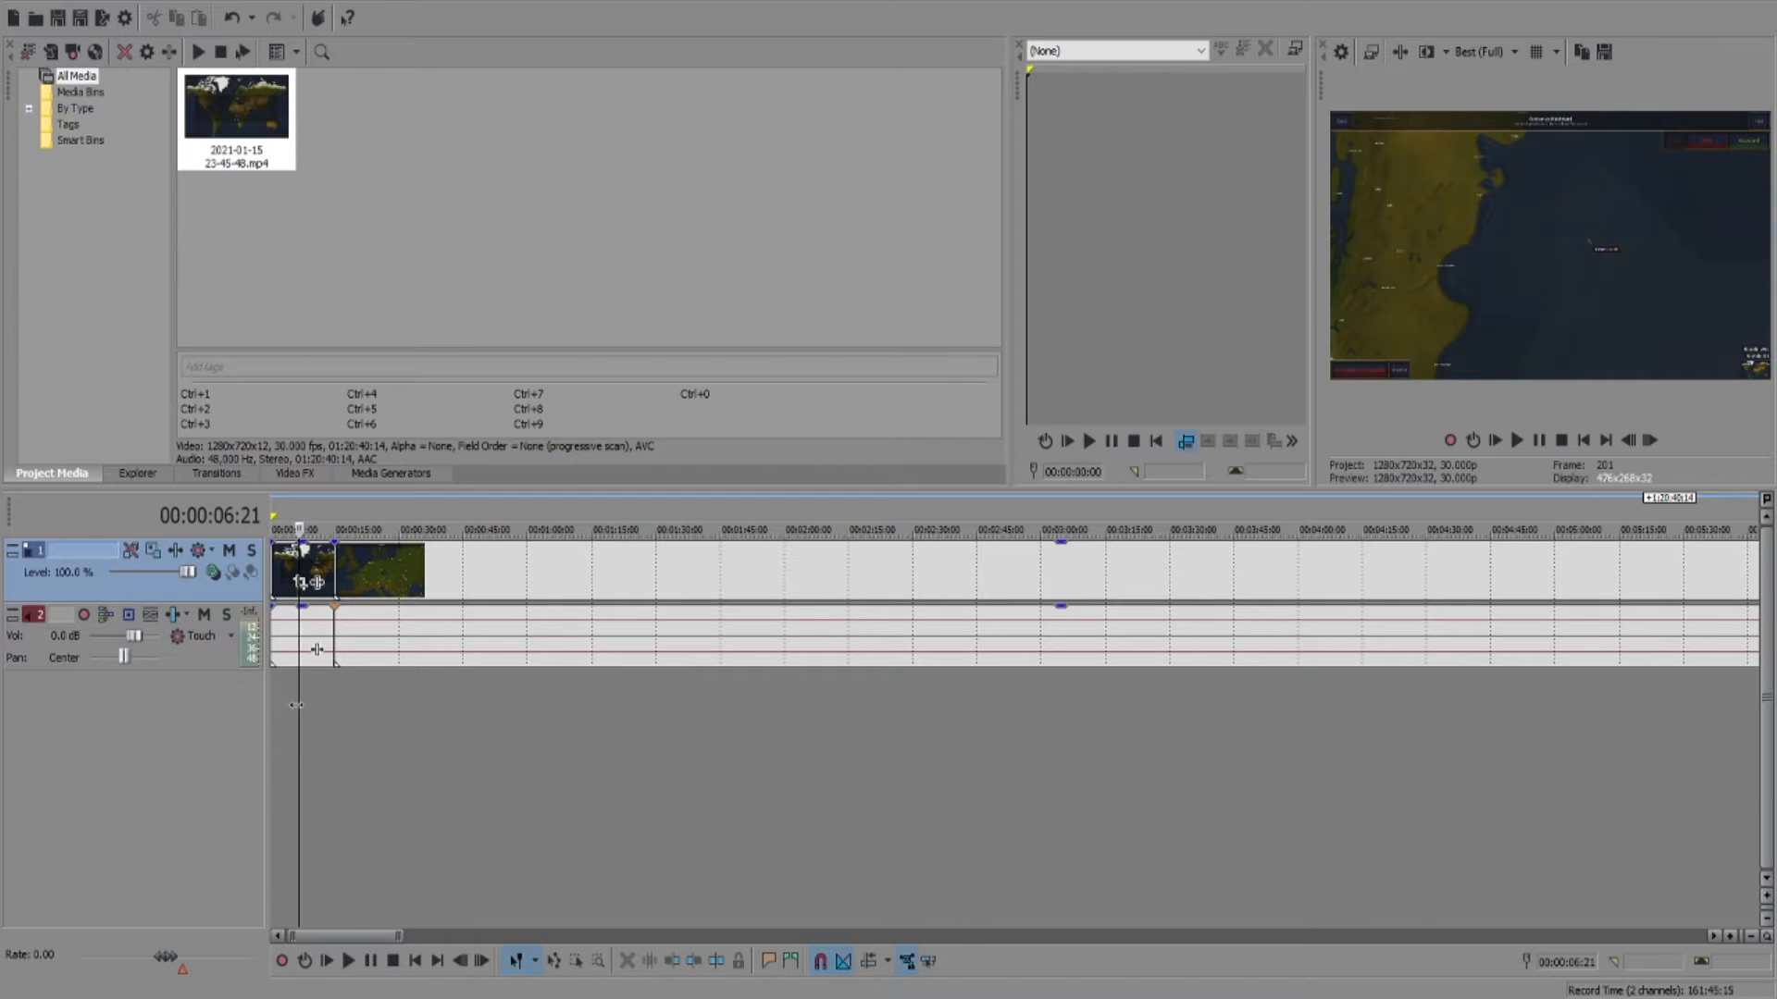
pyautogui.click(312, 562)
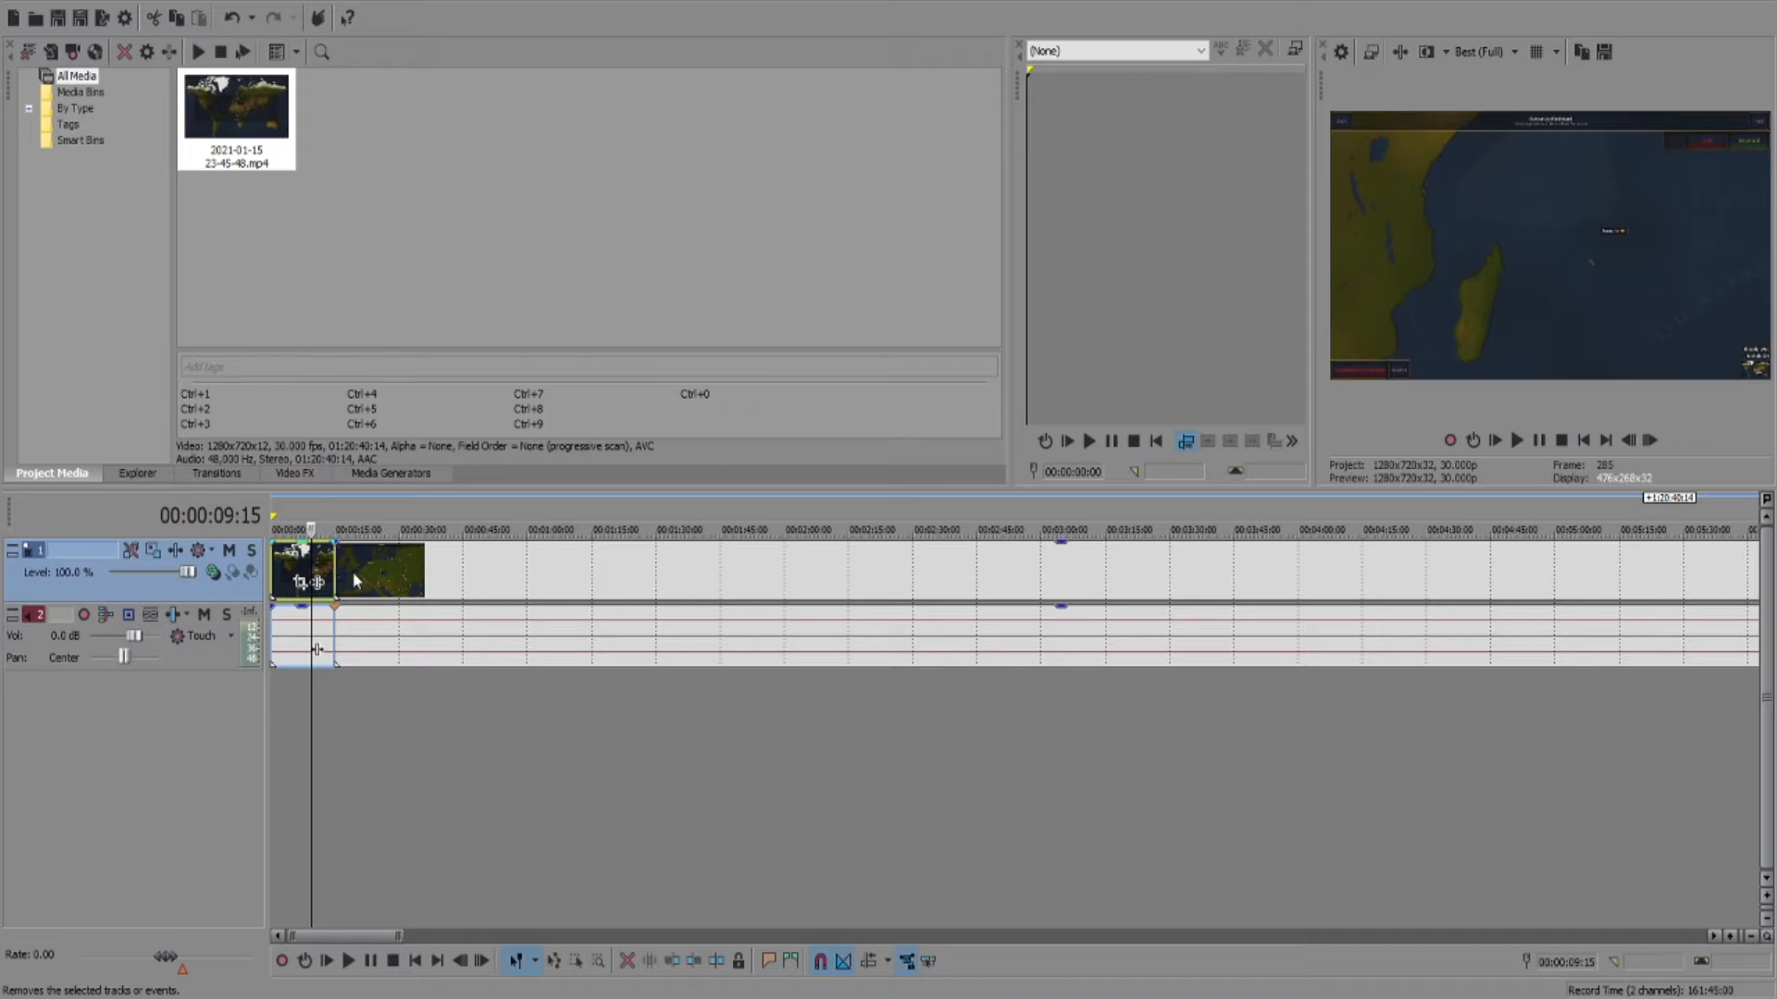
pyautogui.click(285, 569)
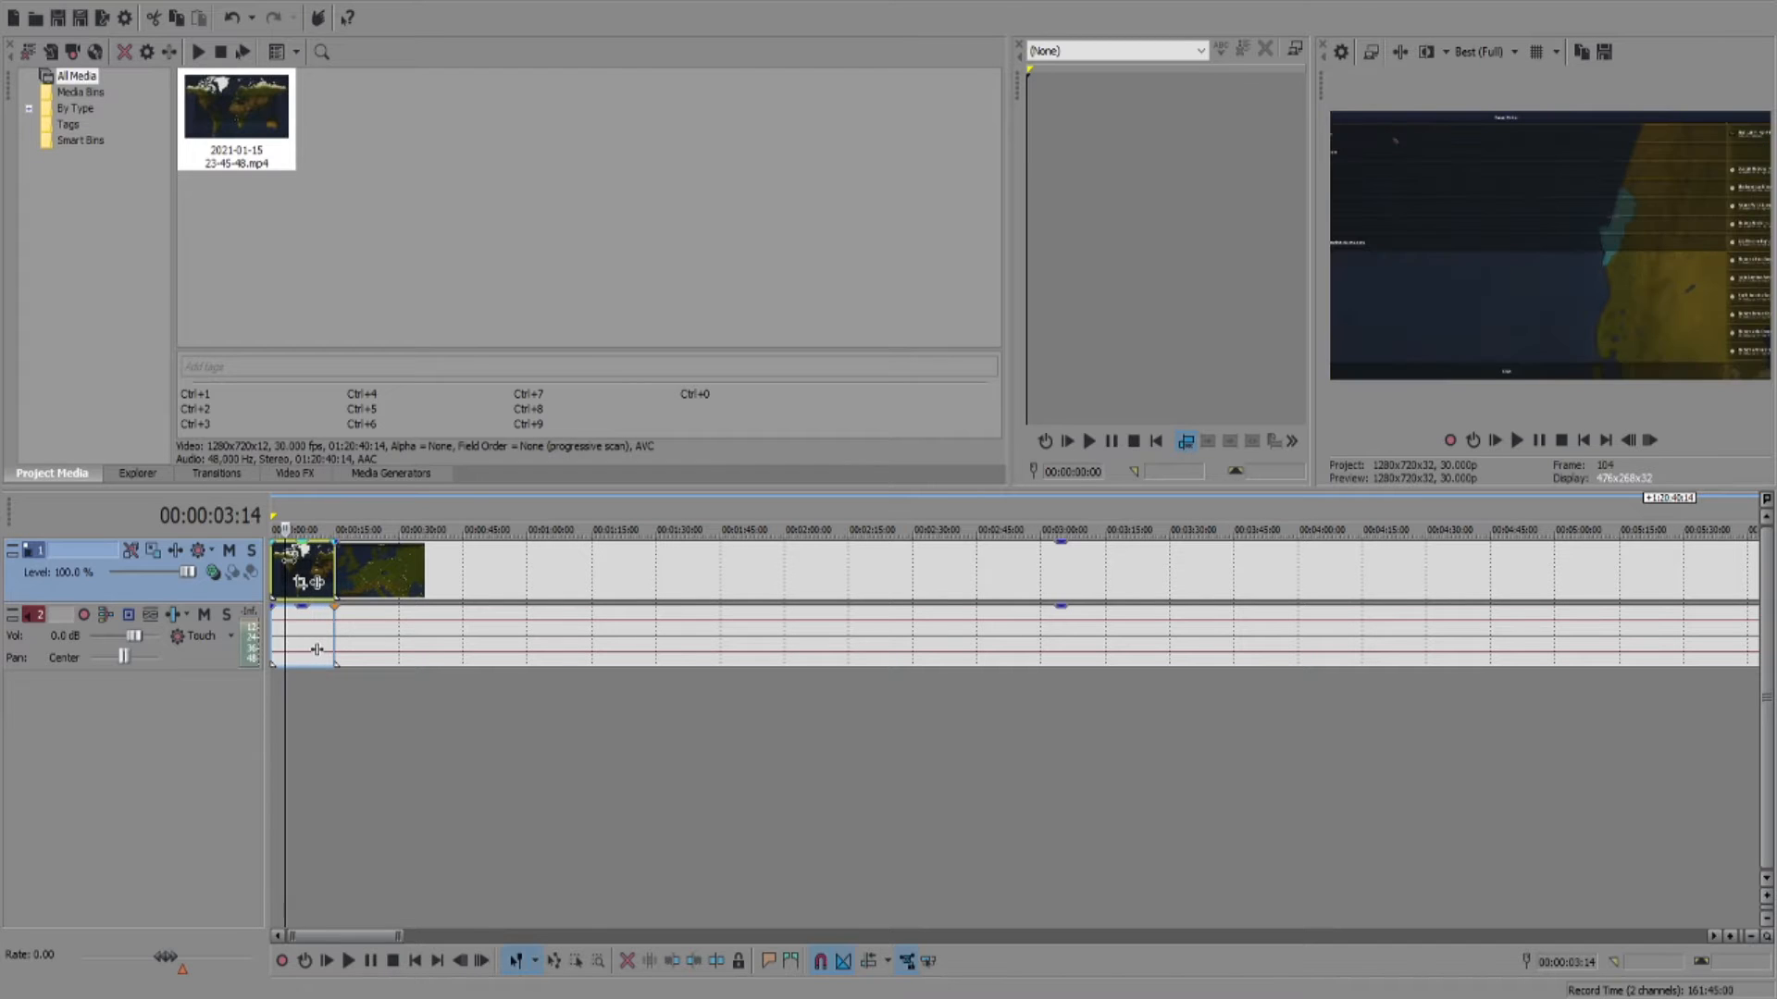
pyautogui.press('Delete')
pyautogui.moveTo(366, 572); pyautogui.dragTo(294, 575)
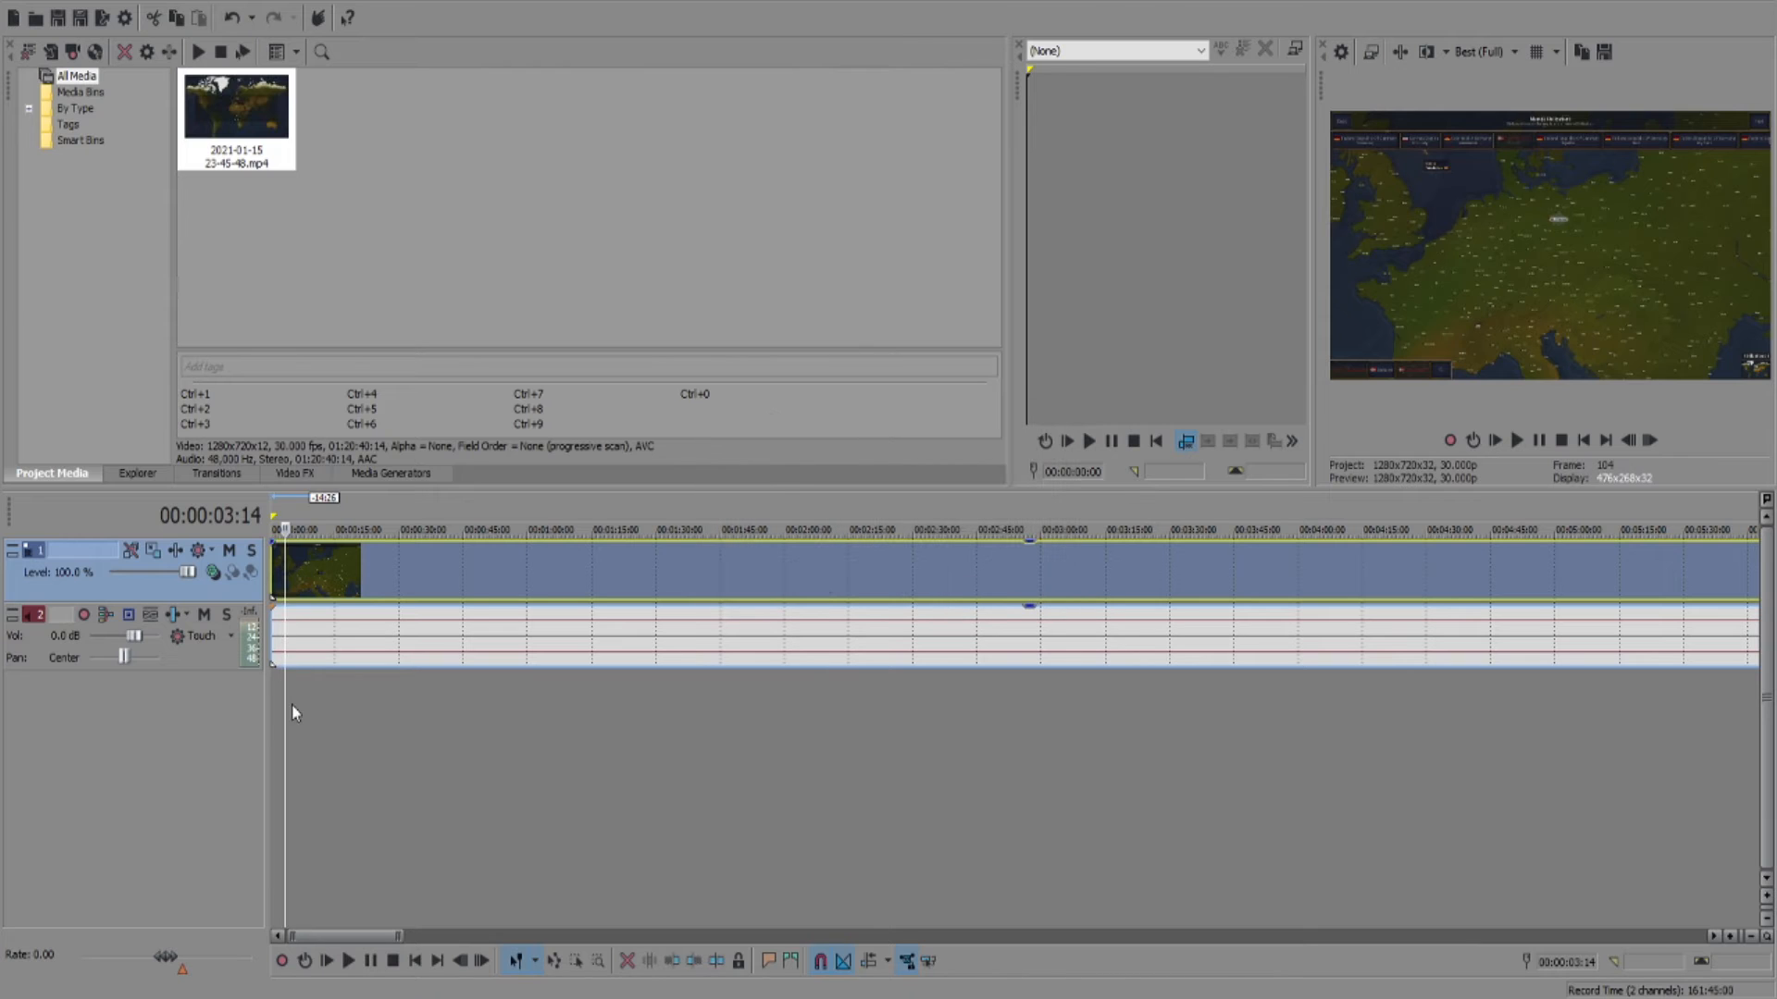
# Step: Add fade-ins about half a second long to the start of both the audio and video events
pyautogui.press('Home')
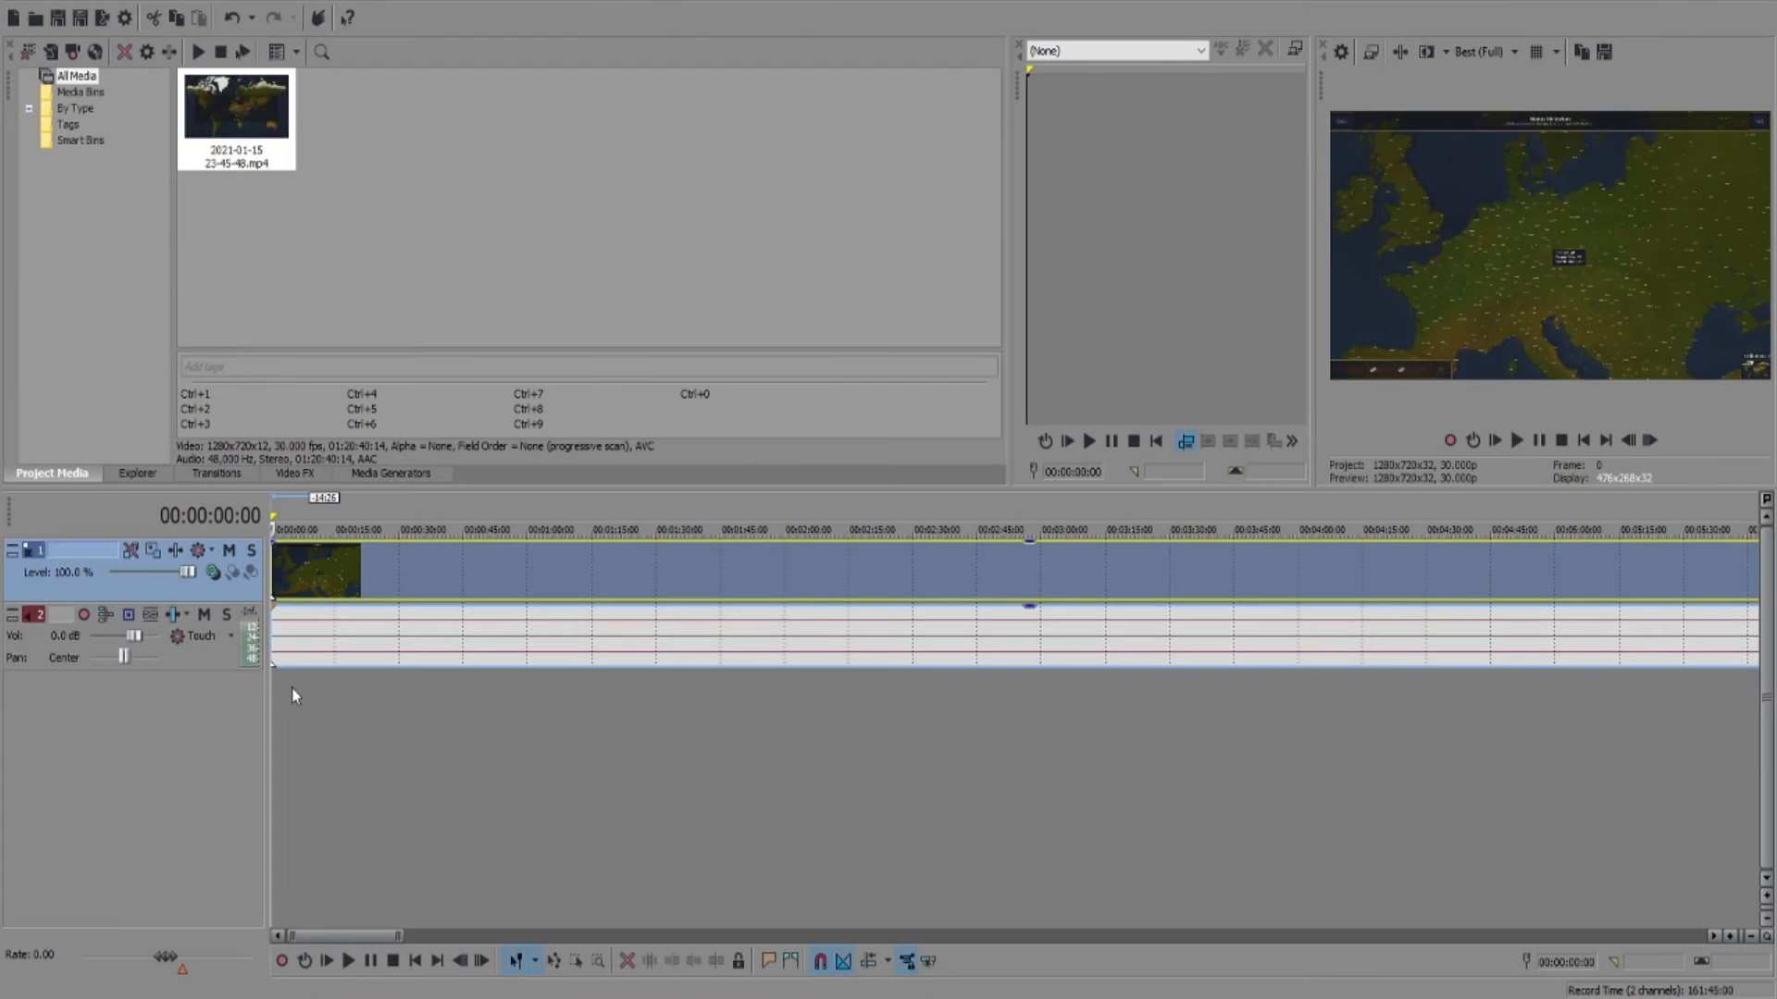
pyautogui.moveTo(287, 688); pyautogui.dragTo(216, 638)
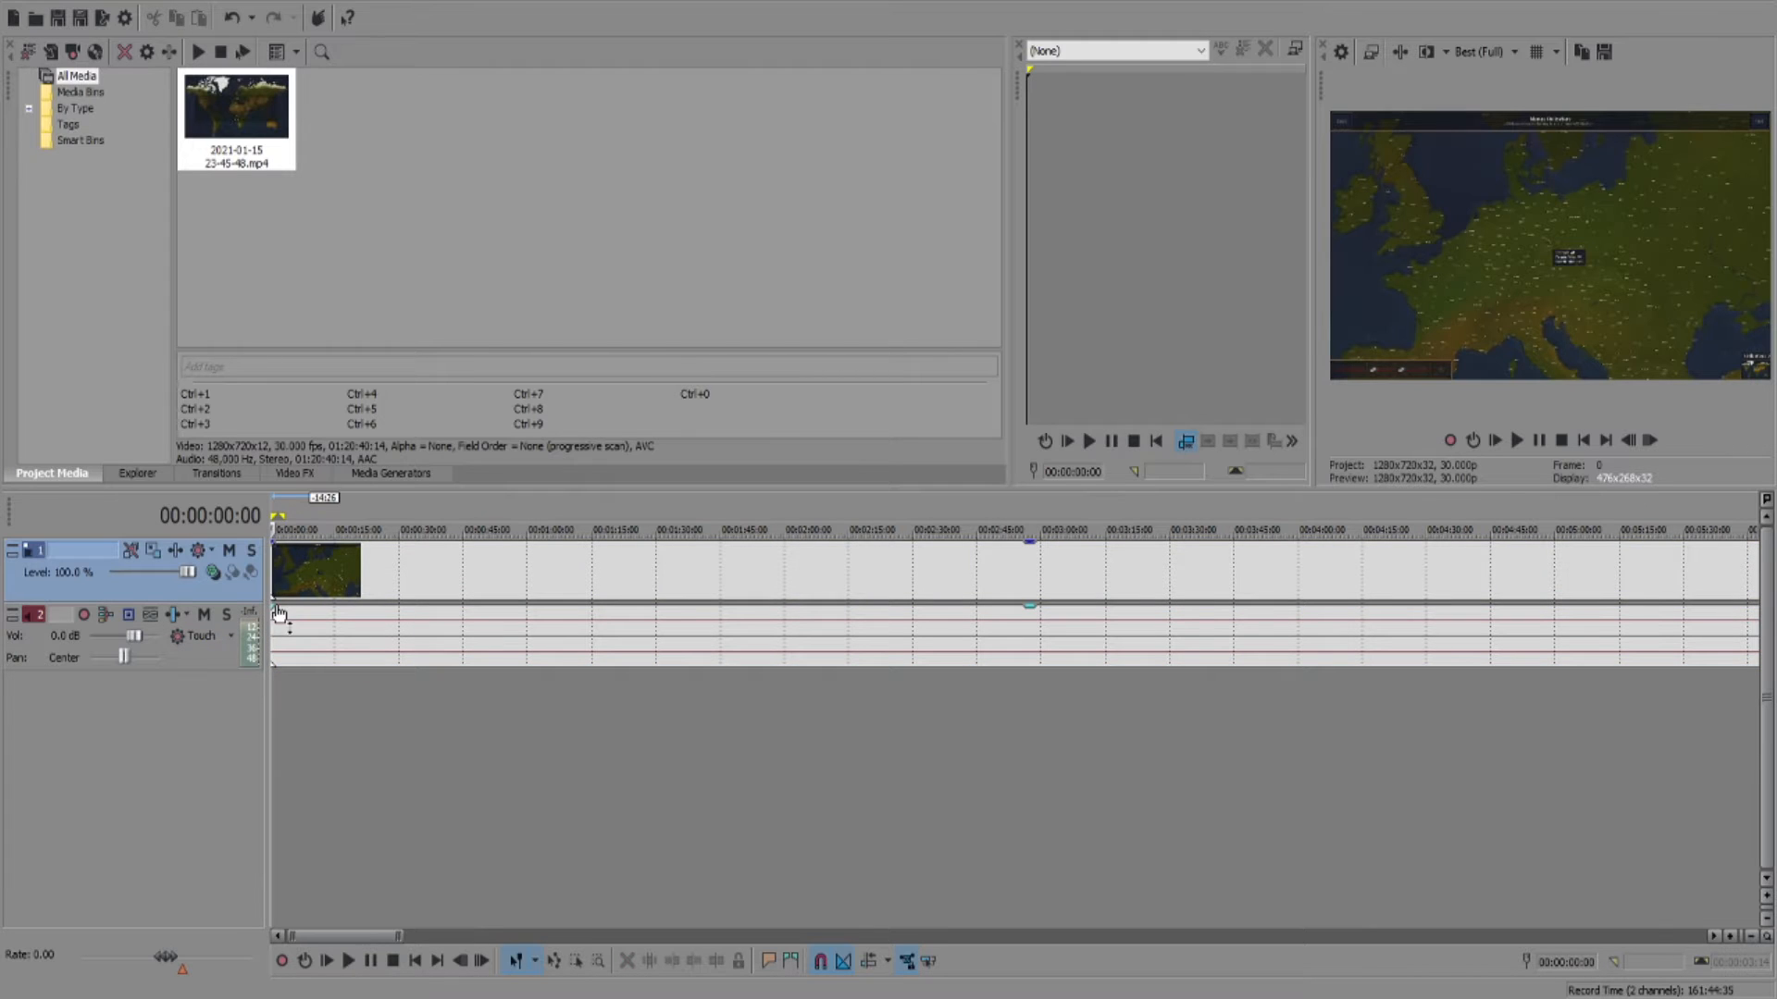
pyautogui.scroll(3, 293, 647)
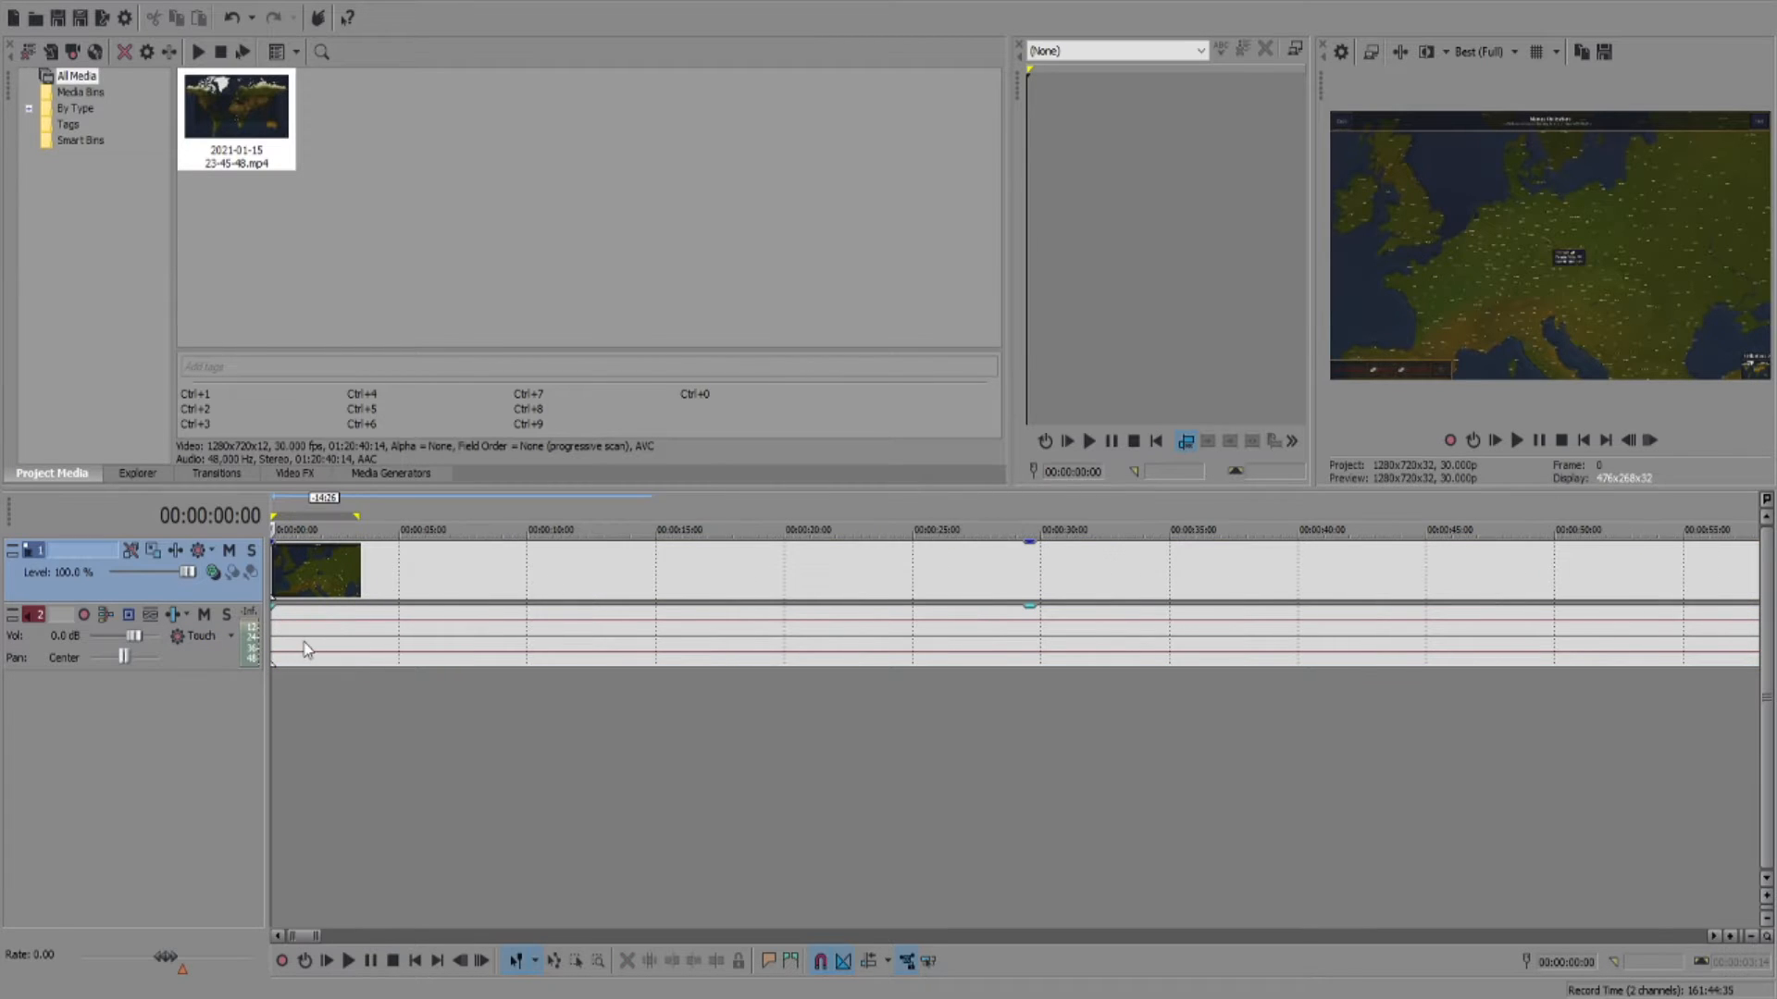
pyautogui.scroll(4, 304, 643)
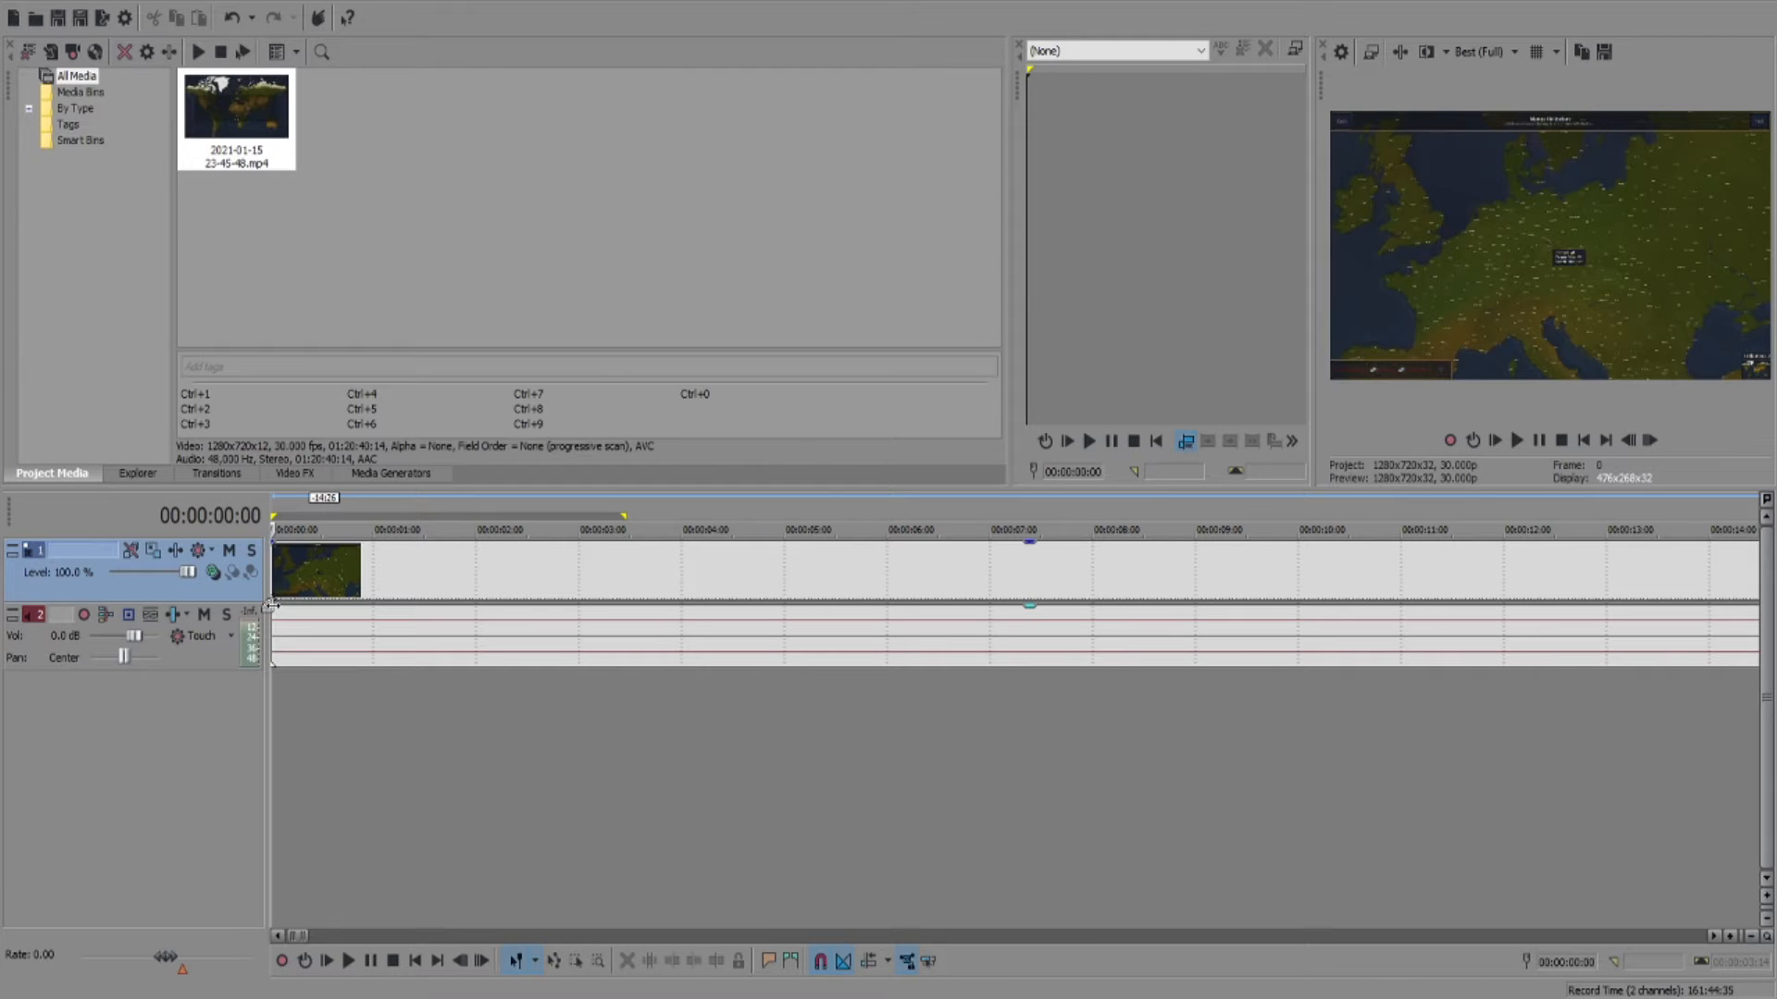
pyautogui.moveTo(271, 607); pyautogui.dragTo(321, 639)
pyautogui.moveTo(272, 543); pyautogui.dragTo(323, 570)
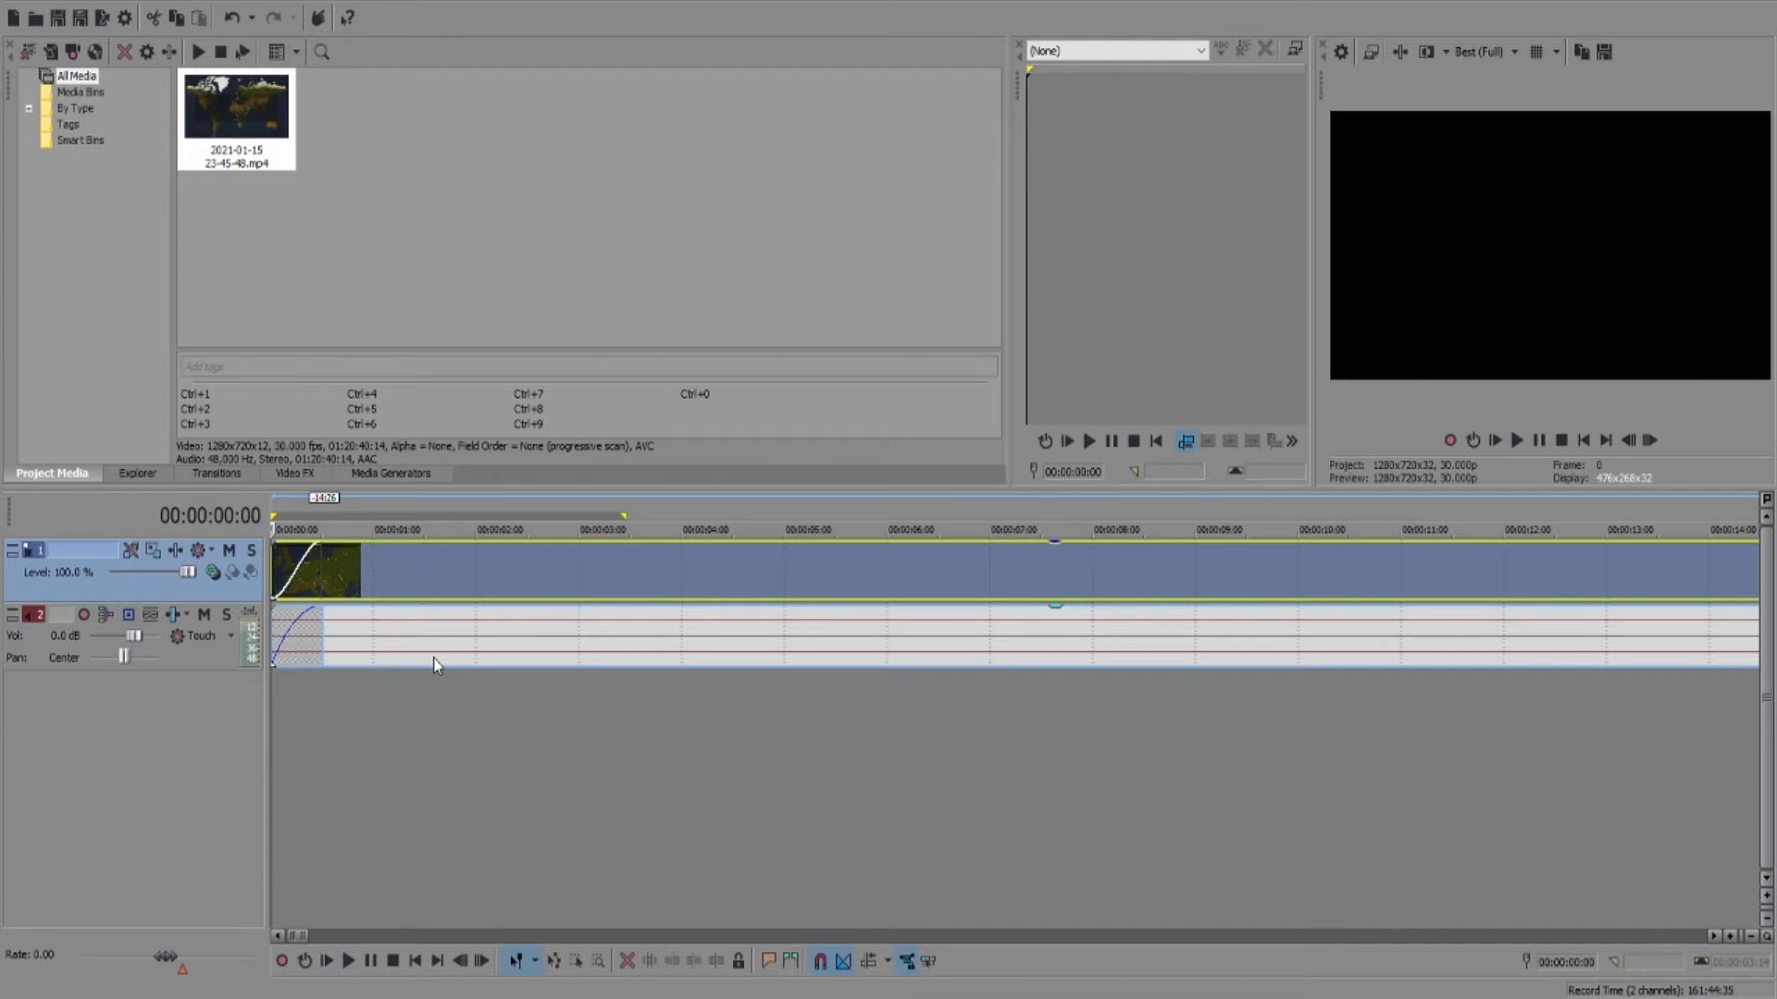
# Step: Play back the opening of the timeline from the start several times to check the fade-in
pyautogui.press('space')
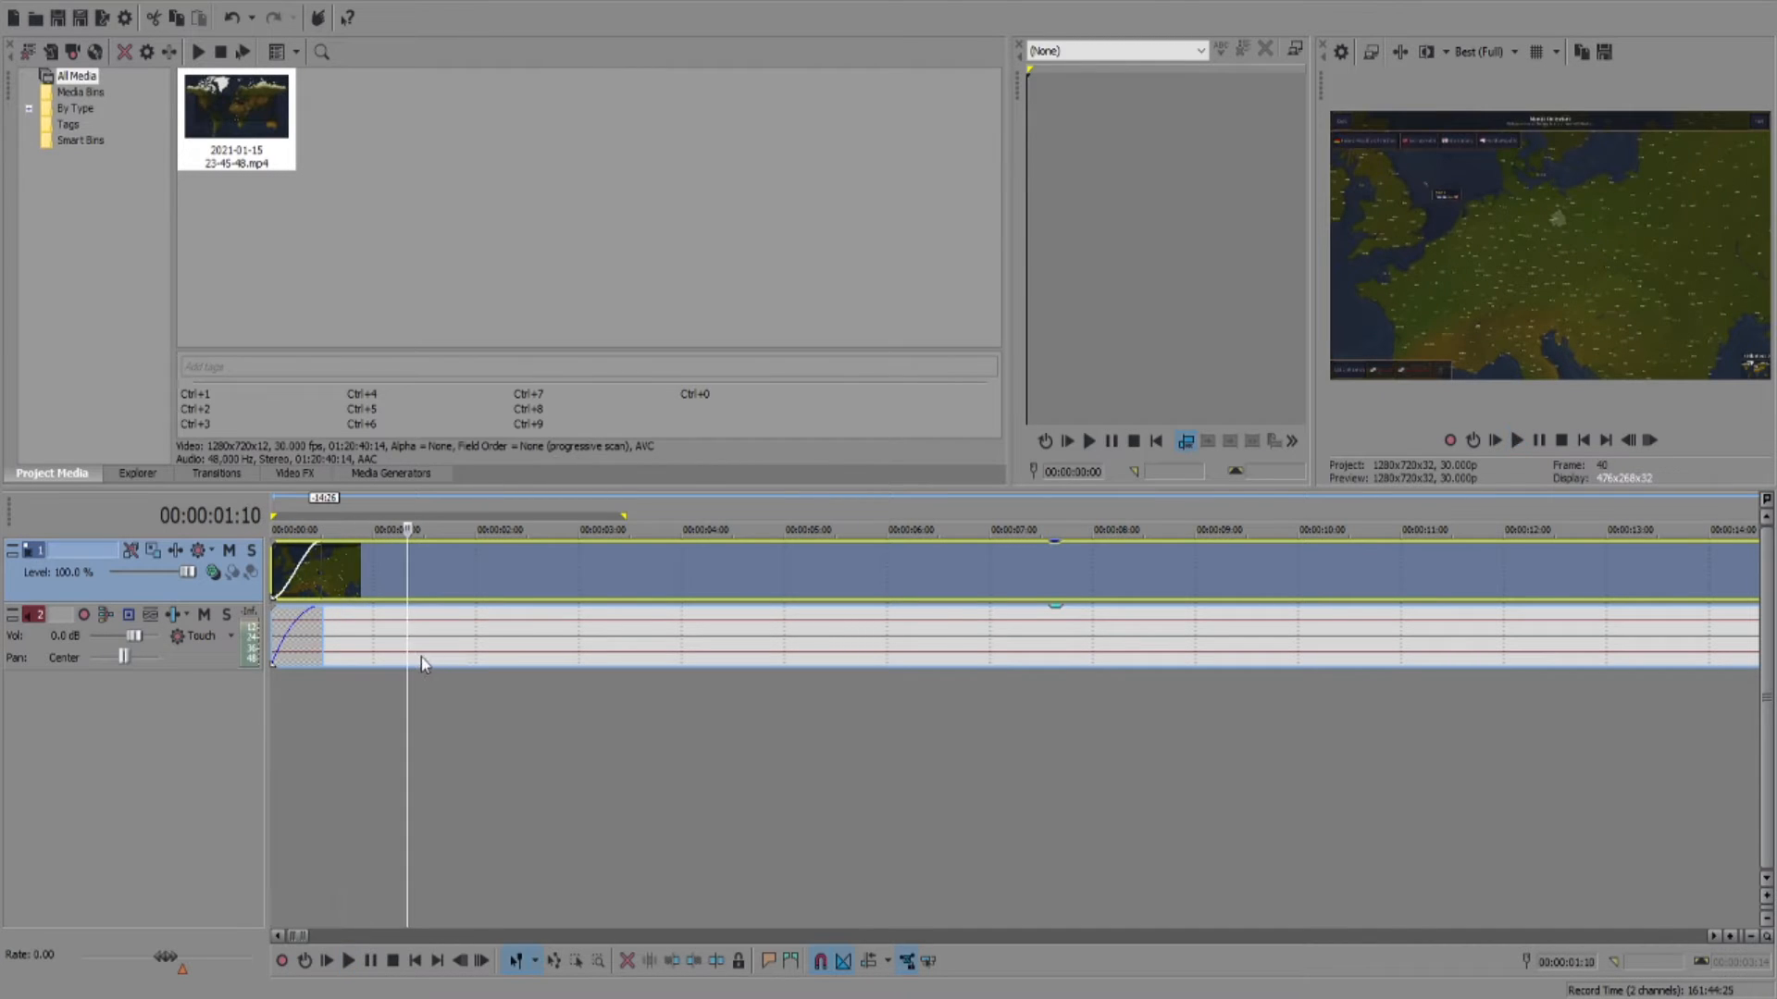
pyautogui.click(274, 690)
pyautogui.press('space')
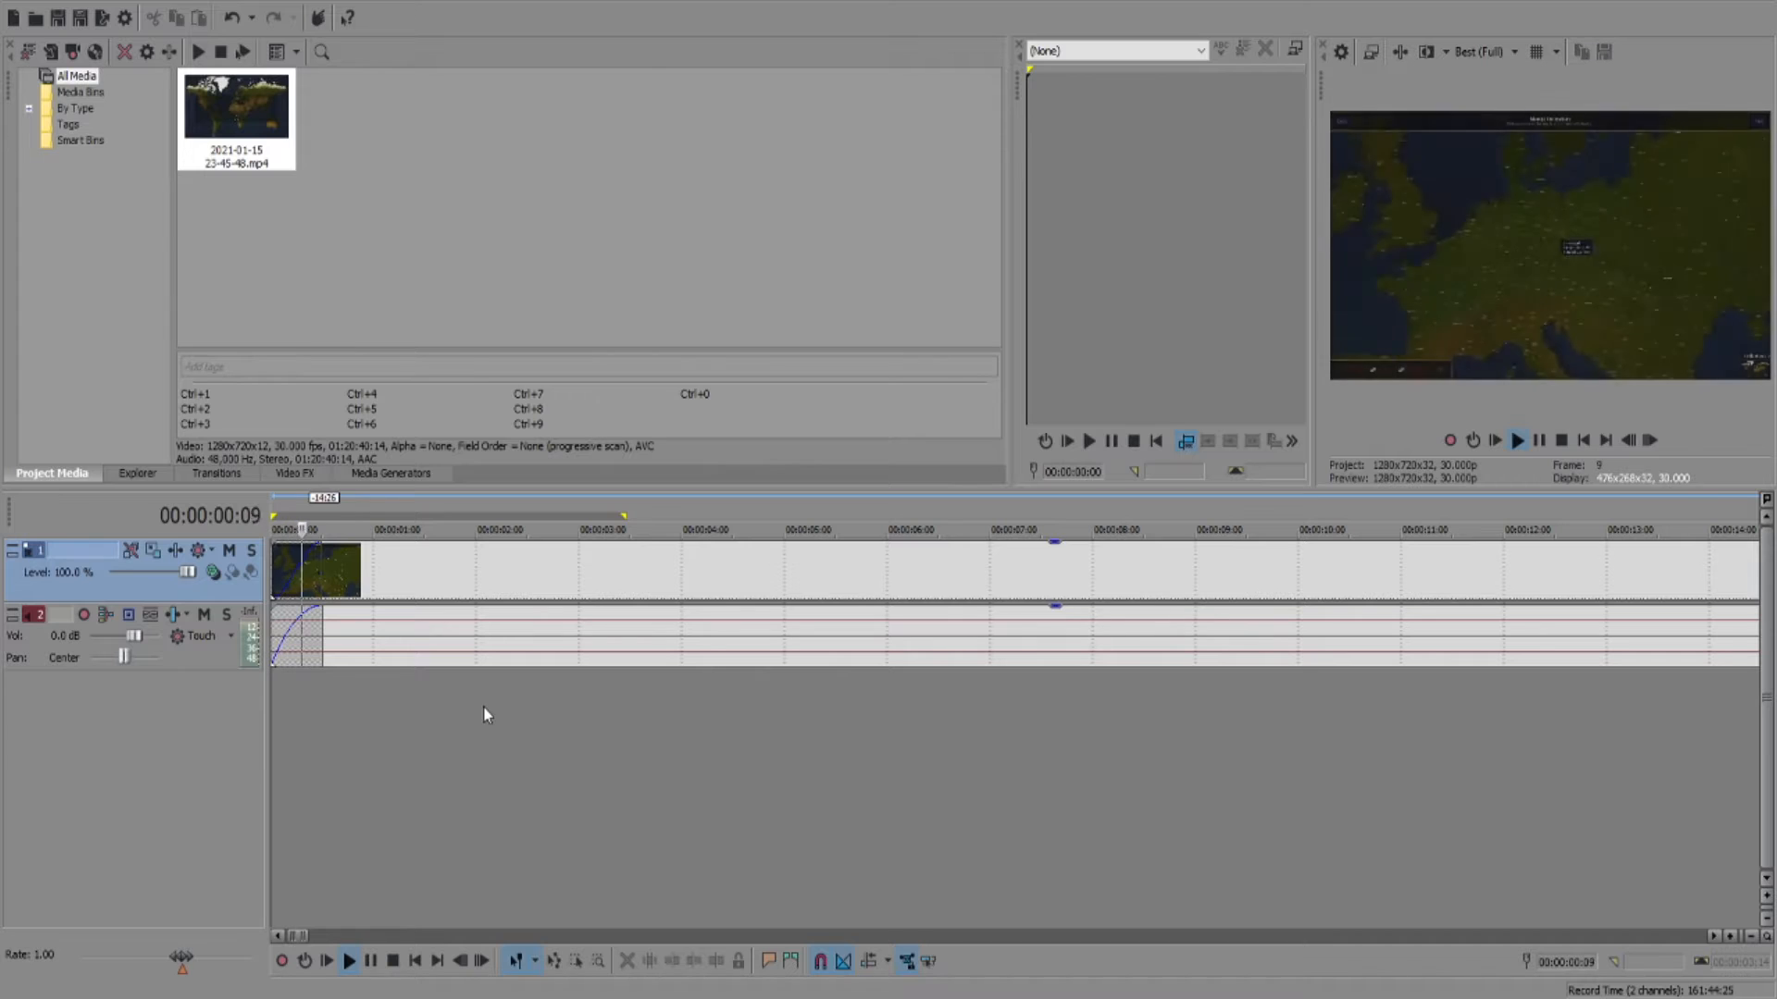
pyautogui.press('Return')
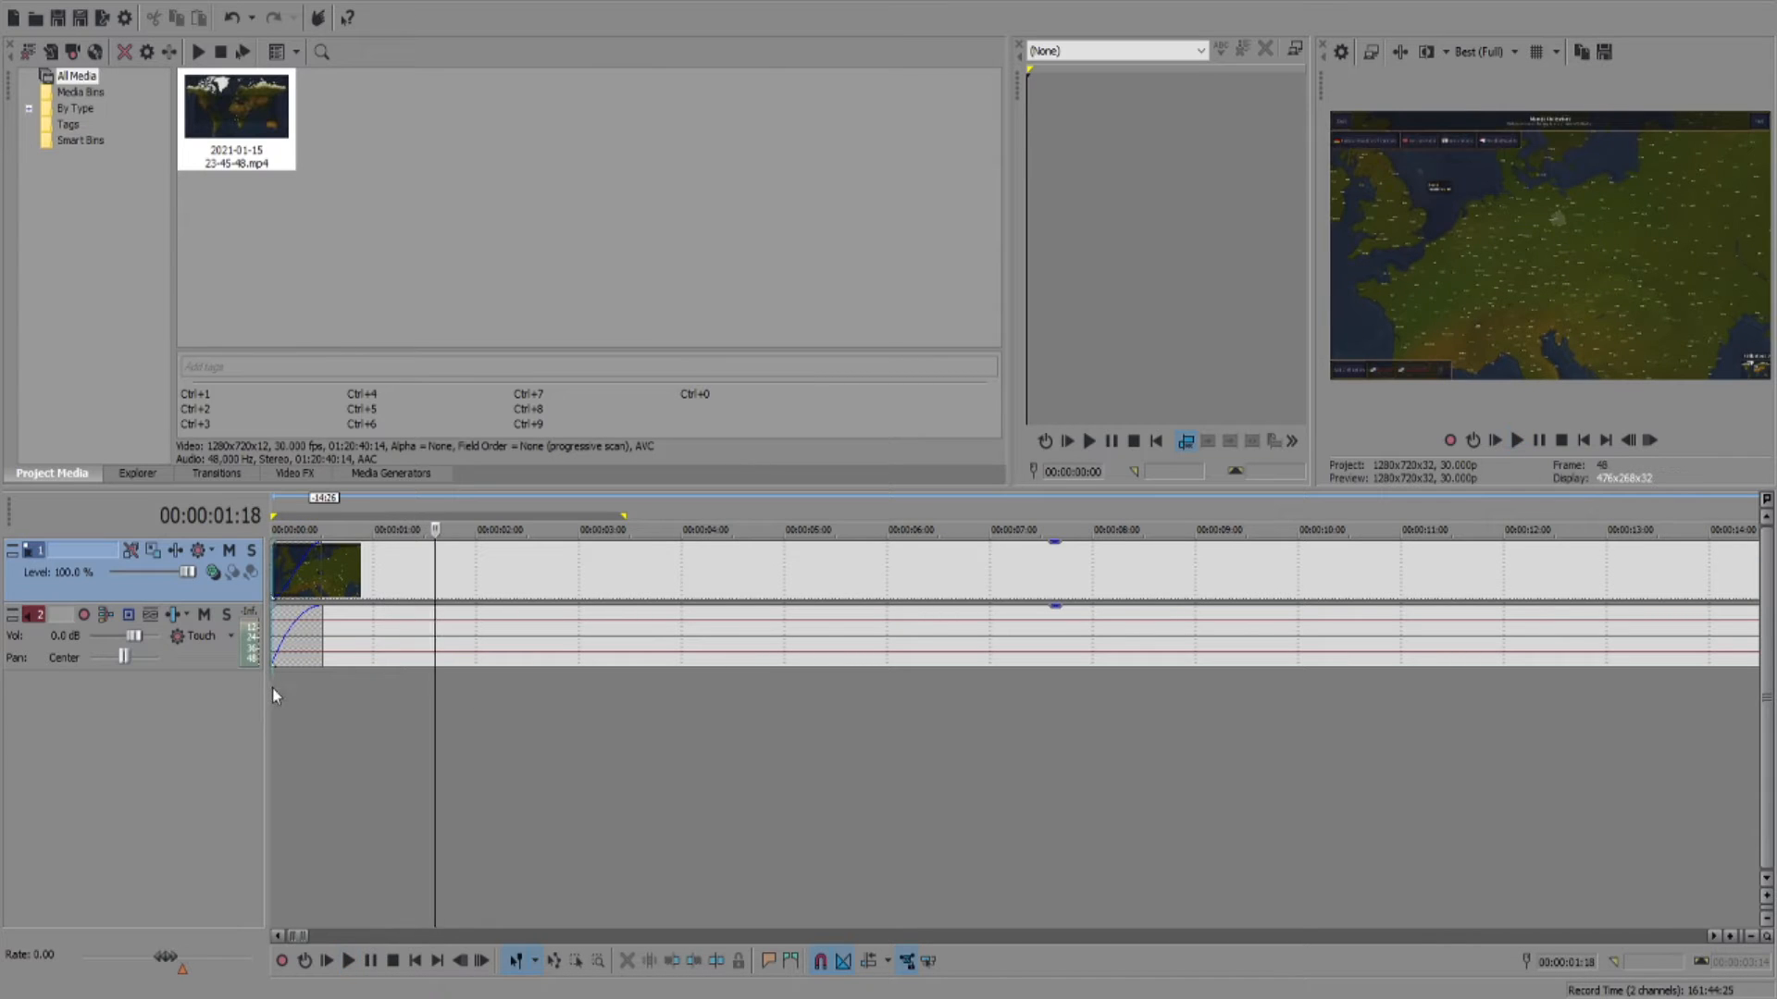
pyautogui.click(272, 687)
pyautogui.press('space')
pyautogui.press('Return')
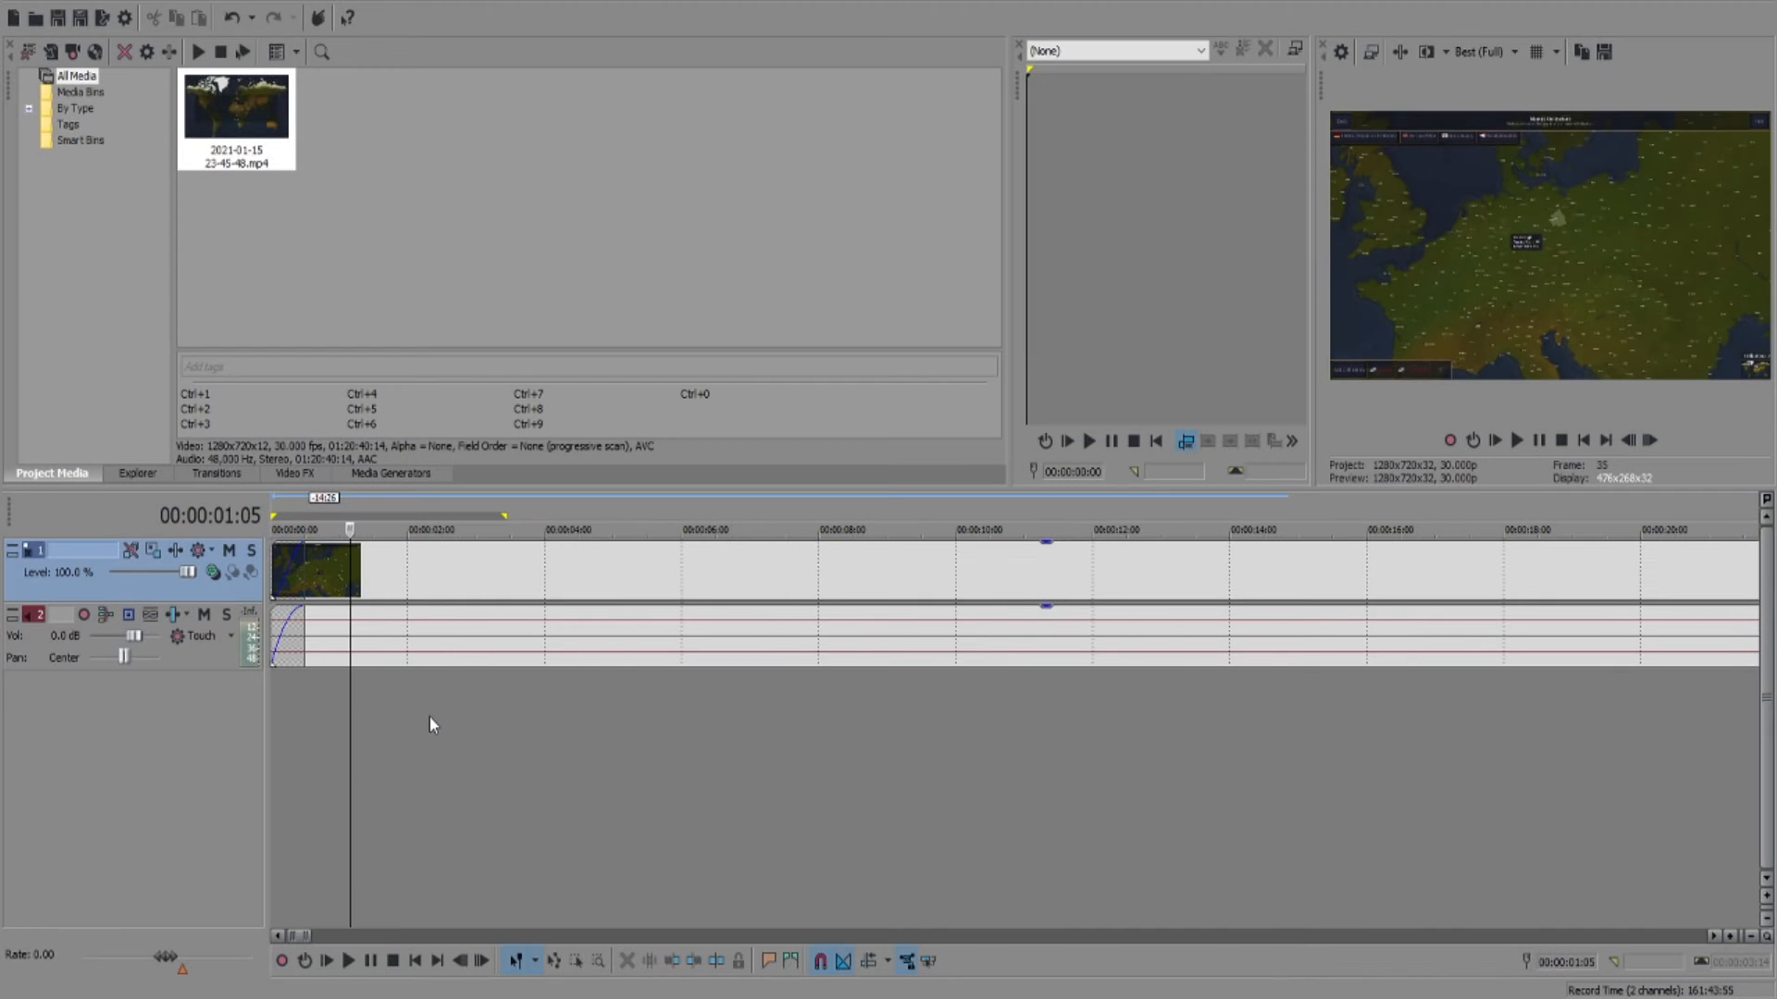
# Step: Split the footage at 00:00:04:21 and move the second piece about 6.5 seconds along the timeline, leaving a gap
pyautogui.scroll(3, 389, 702)
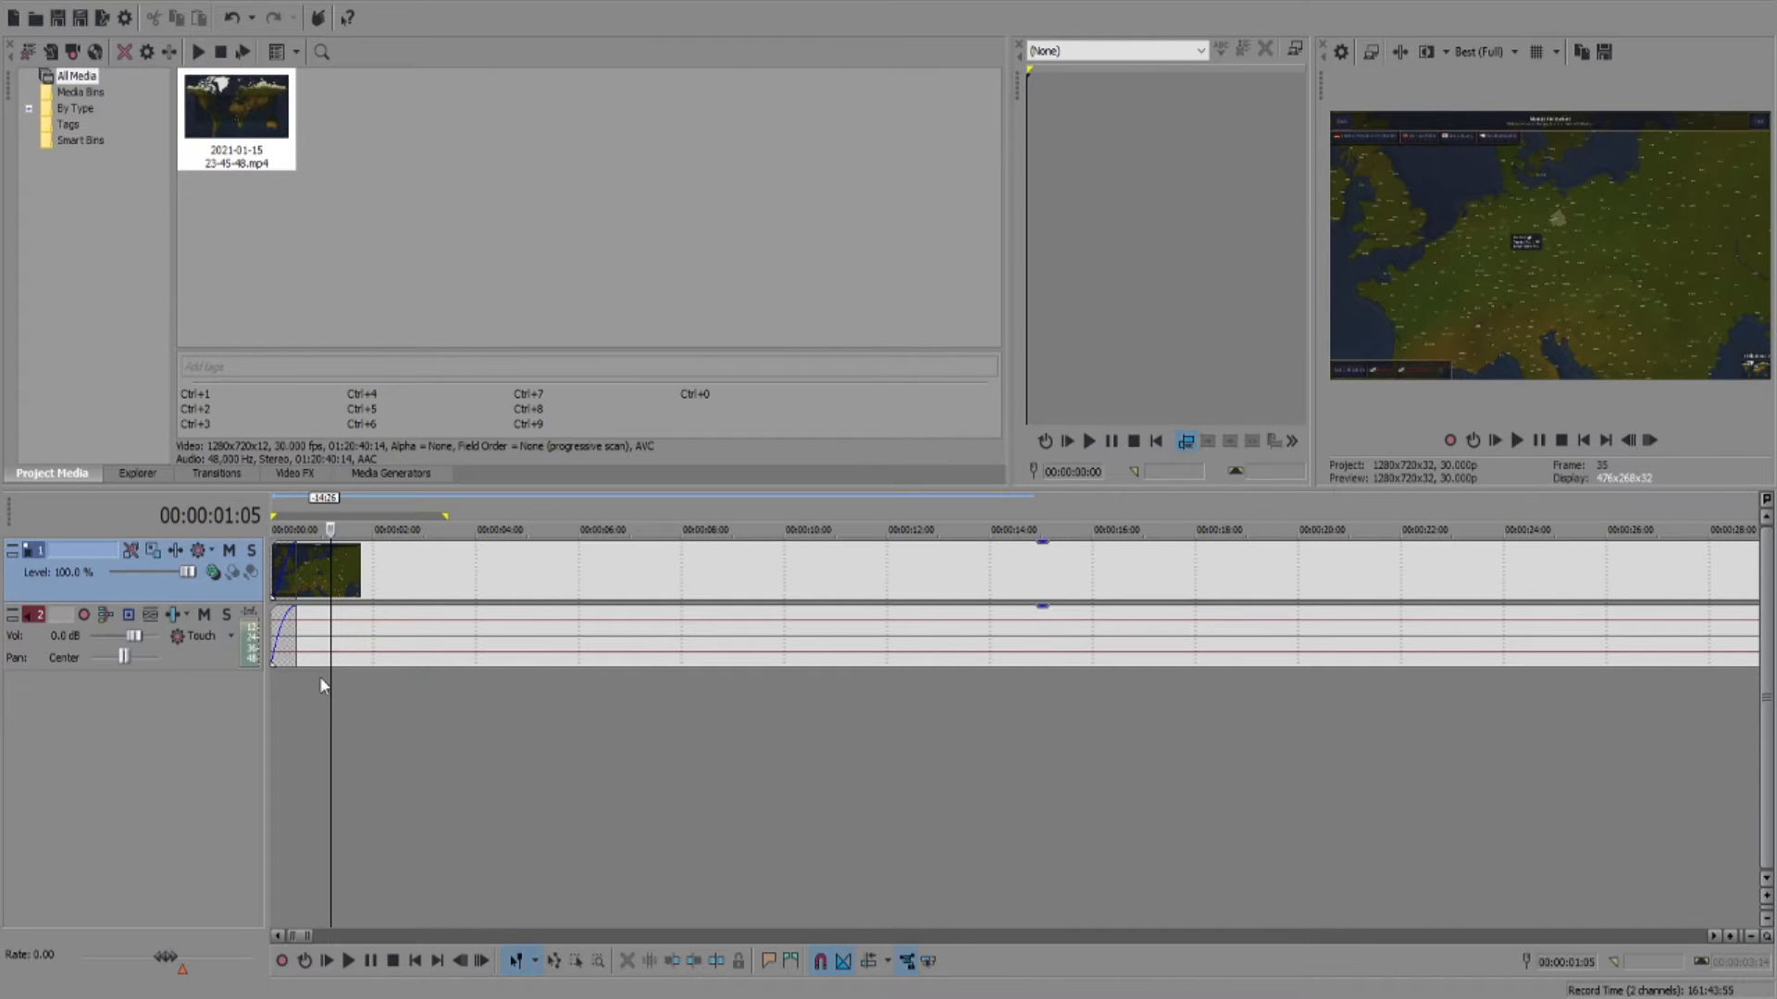
pyautogui.moveTo(333, 687); pyautogui.dragTo(274, 680)
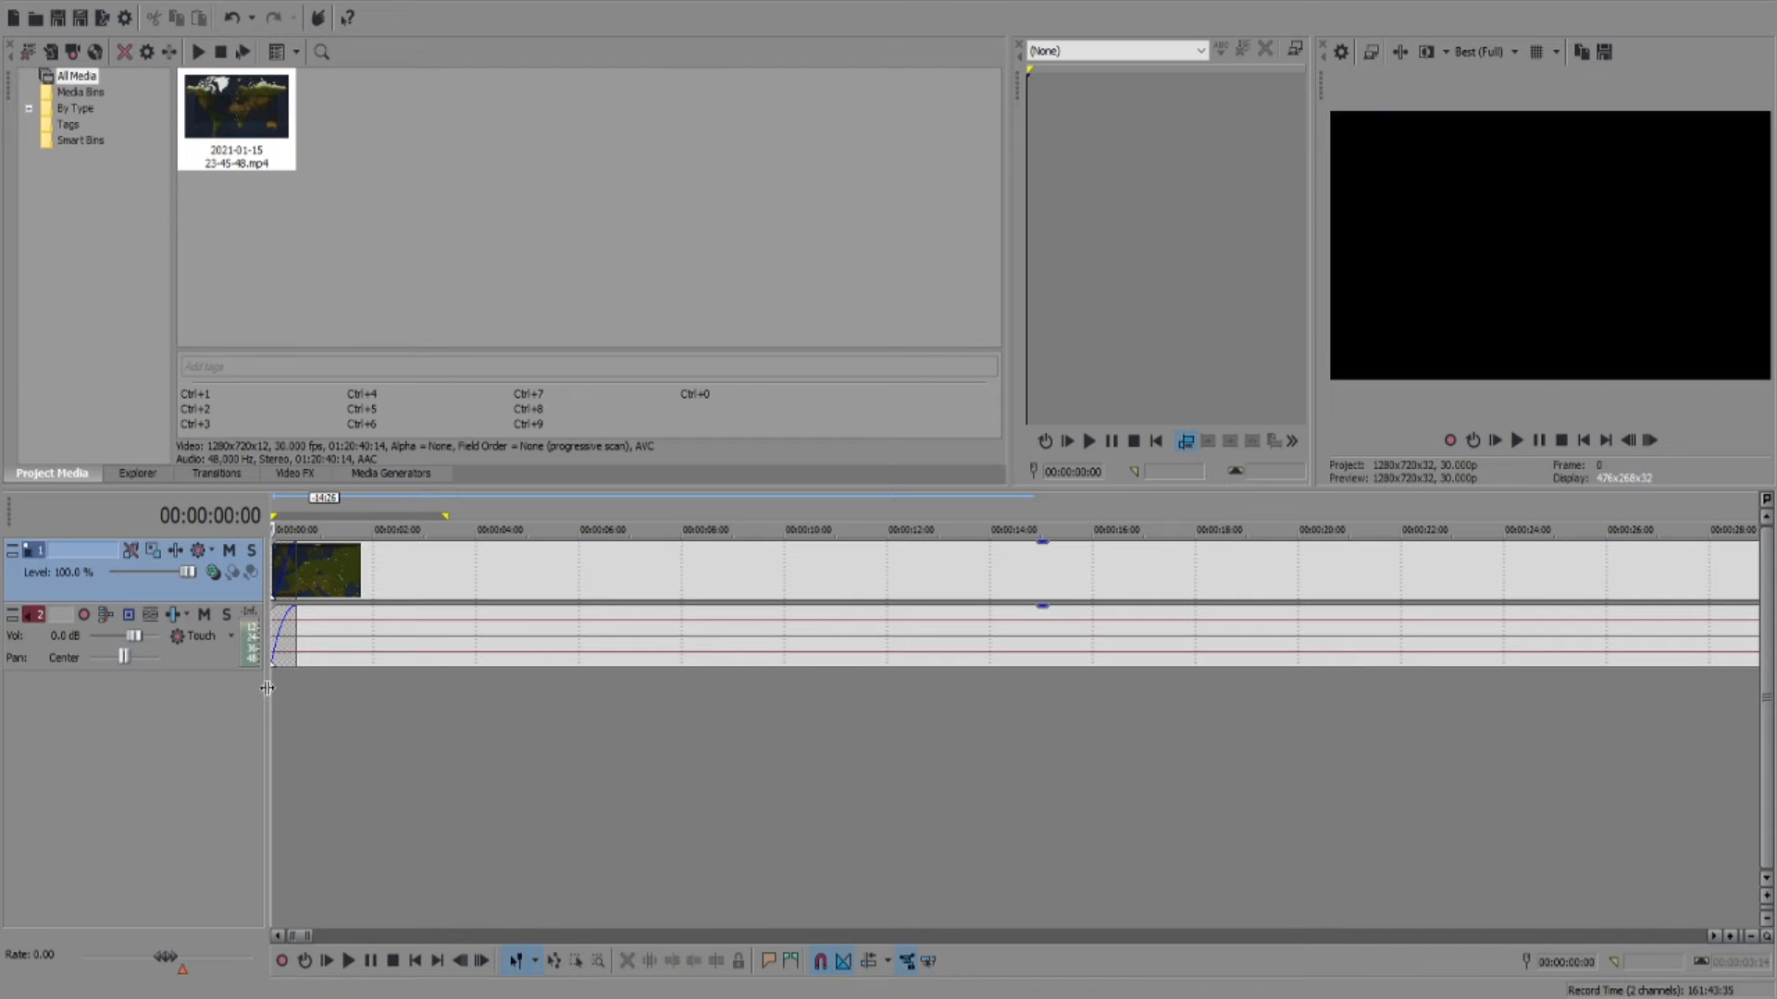
pyautogui.click(309, 689)
pyautogui.moveTo(308, 690); pyautogui.dragTo(512, 703)
pyautogui.press('s')
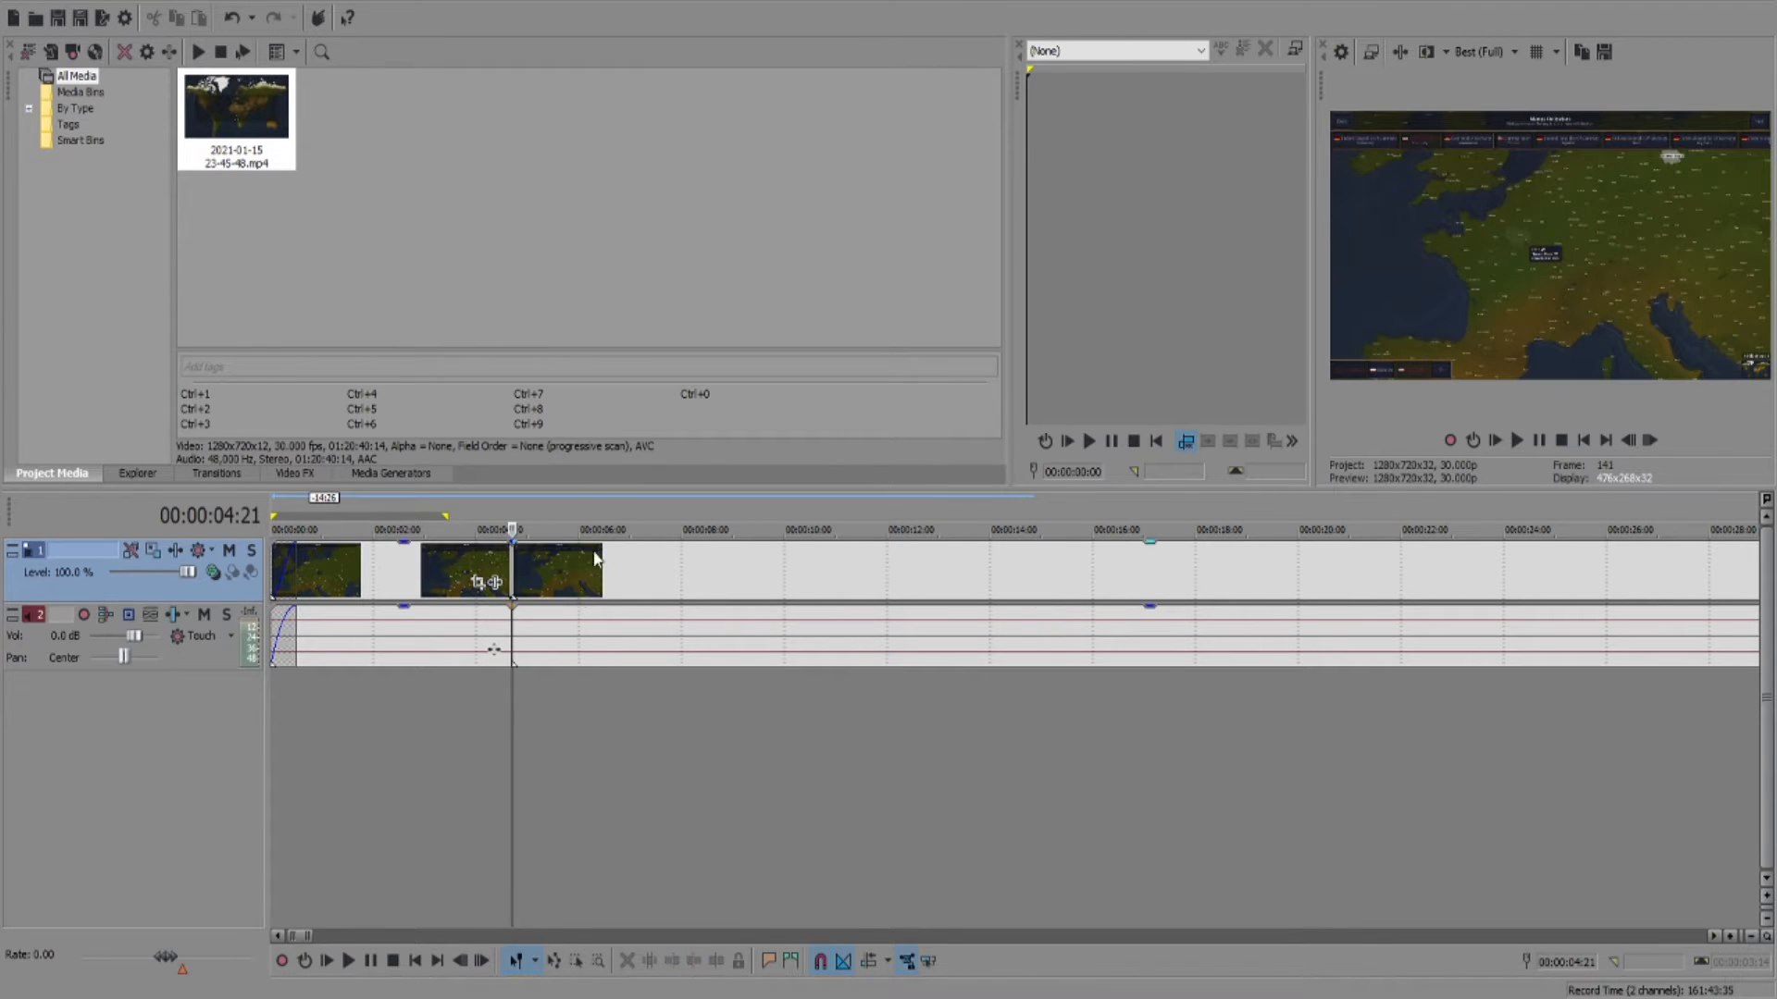
pyautogui.moveTo(592, 565); pyautogui.dragTo(930, 567)
pyautogui.moveTo(513, 697); pyautogui.dragTo(399, 698)
# Step: Speed up the first piece by time-compressing its end to 00:00:02:10, keeping all of its footage
pyautogui.click(482, 578)
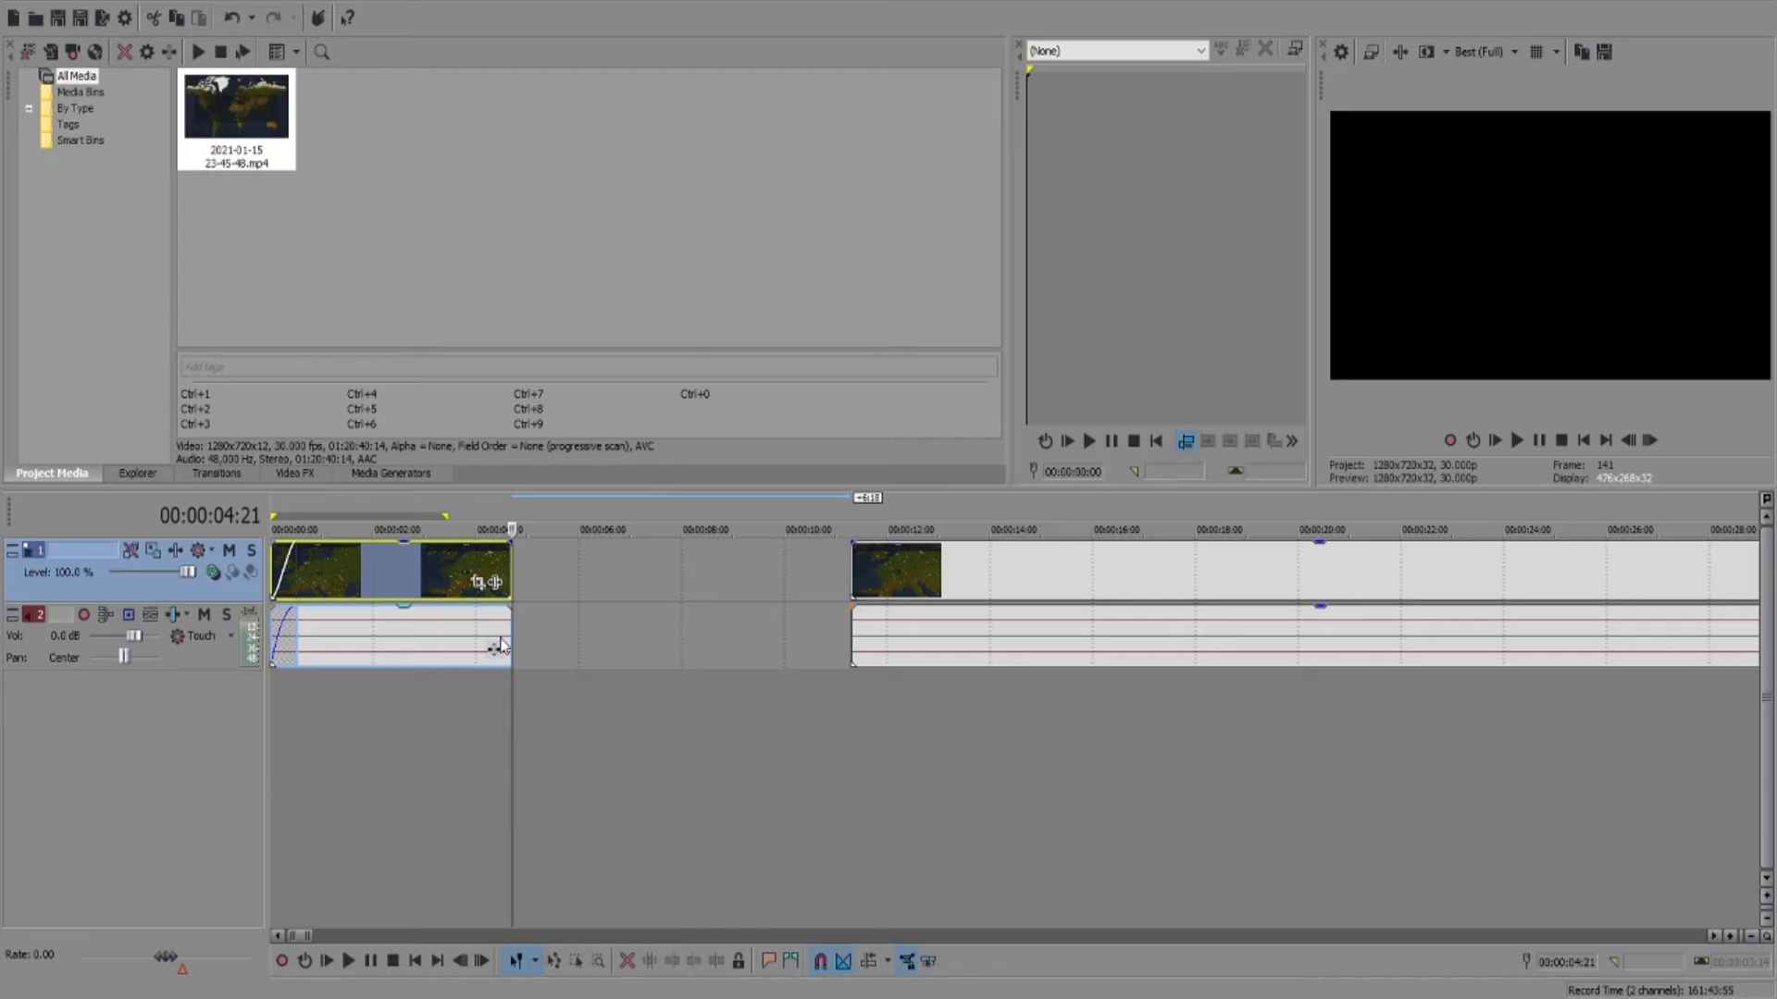
pyautogui.click(417, 575)
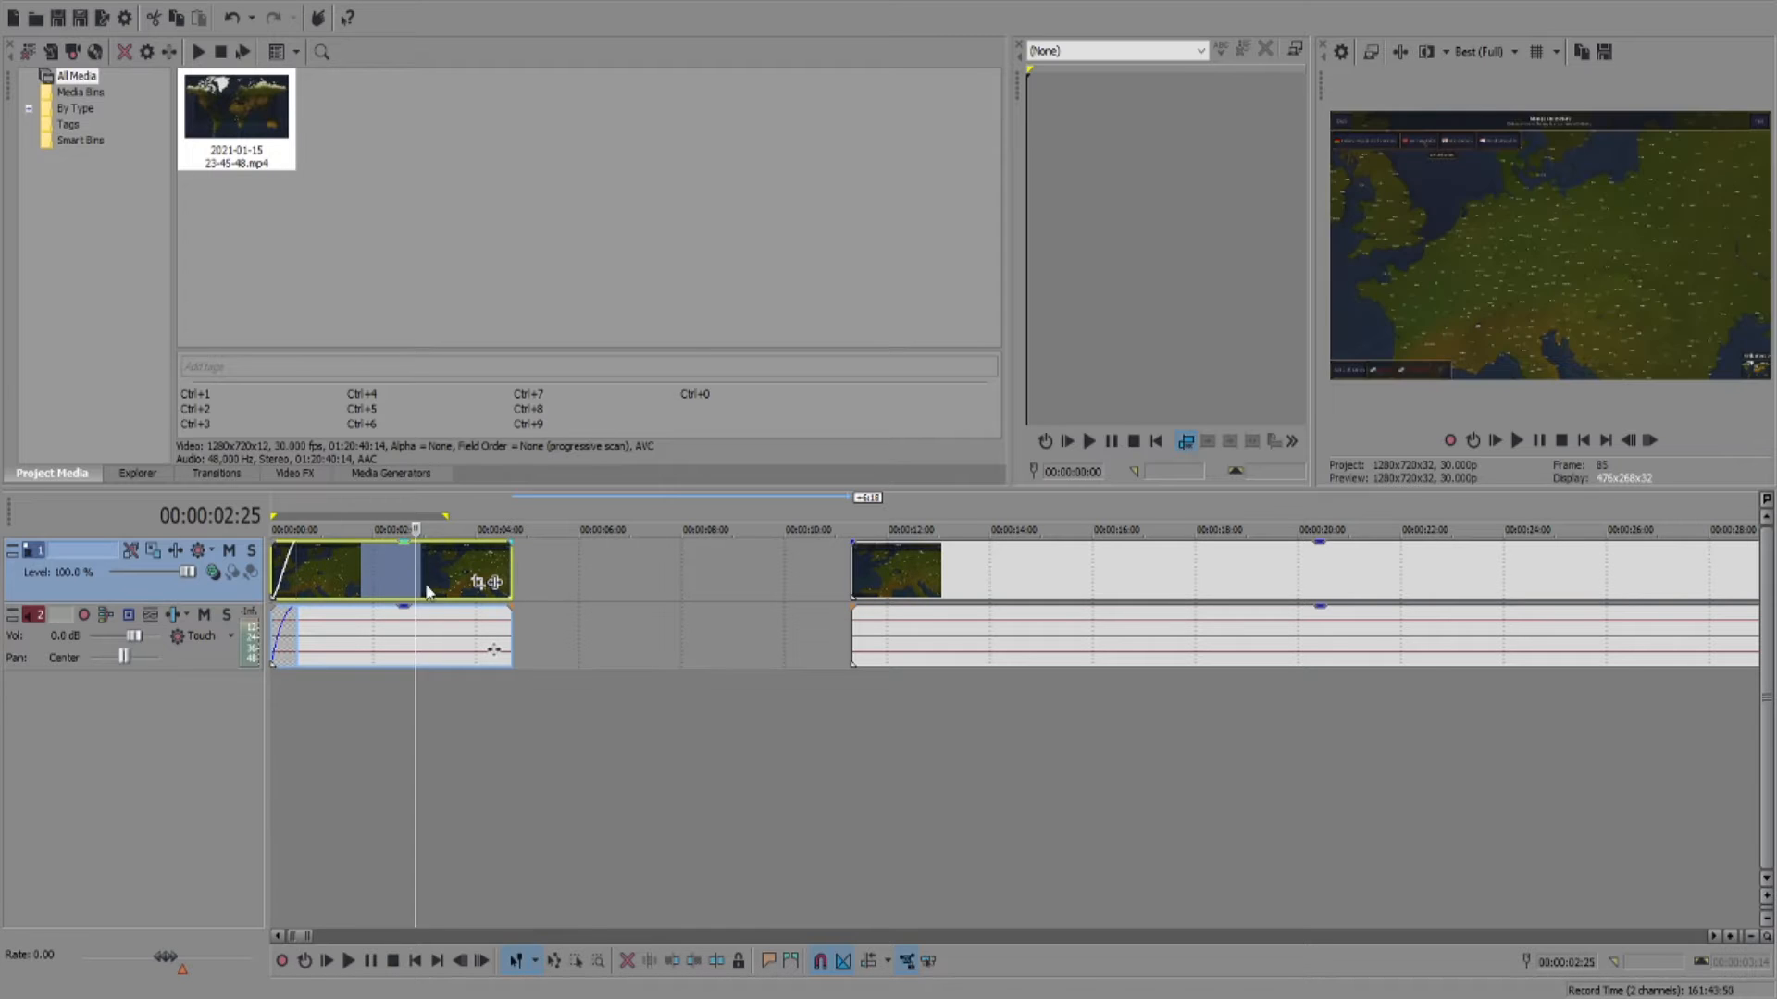
pyautogui.press('Left')
pyautogui.press('Left')
pyautogui.press('Left')
pyautogui.press('Left')
pyautogui.press('Left')
pyautogui.press('Left')
pyautogui.press('Left')
pyautogui.press('Right')
pyautogui.press('Right')
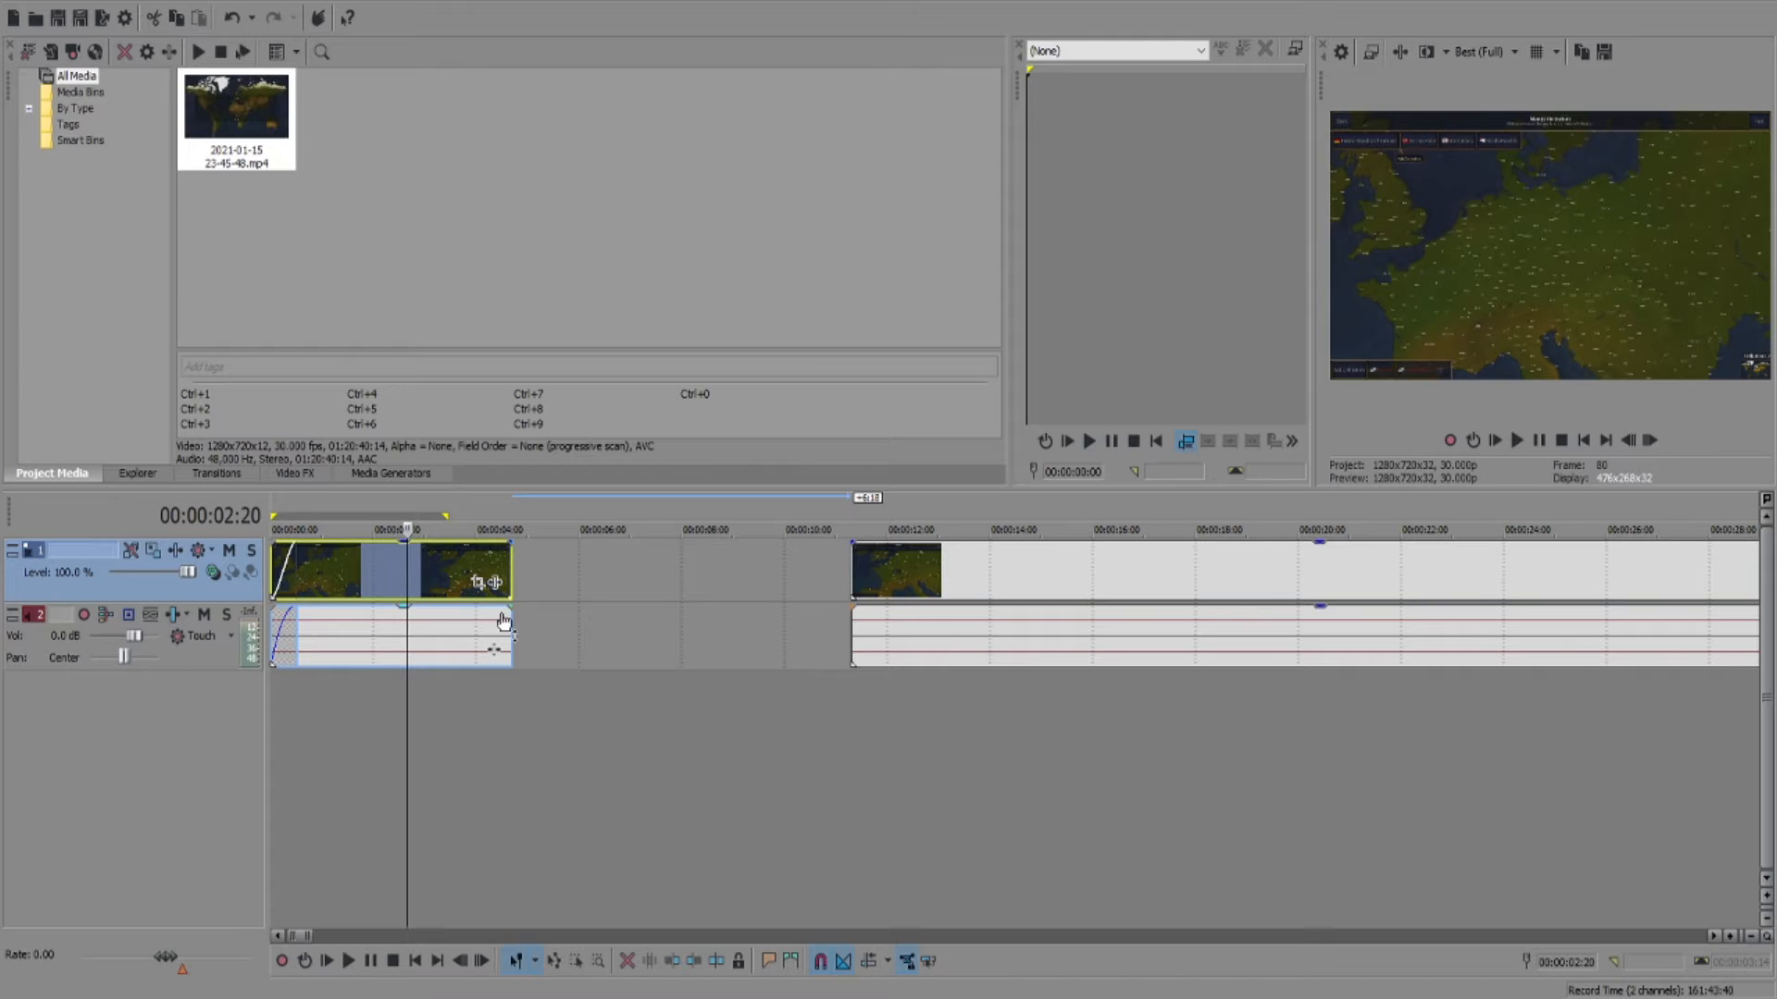
pyautogui.press('Left')
pyautogui.press('Left')
pyautogui.press('Left')
pyautogui.press('Left')
pyautogui.press('Left')
pyautogui.press('Left')
pyautogui.press('Left')
pyautogui.press('Left')
pyautogui.press('Left')
pyautogui.press('Left')
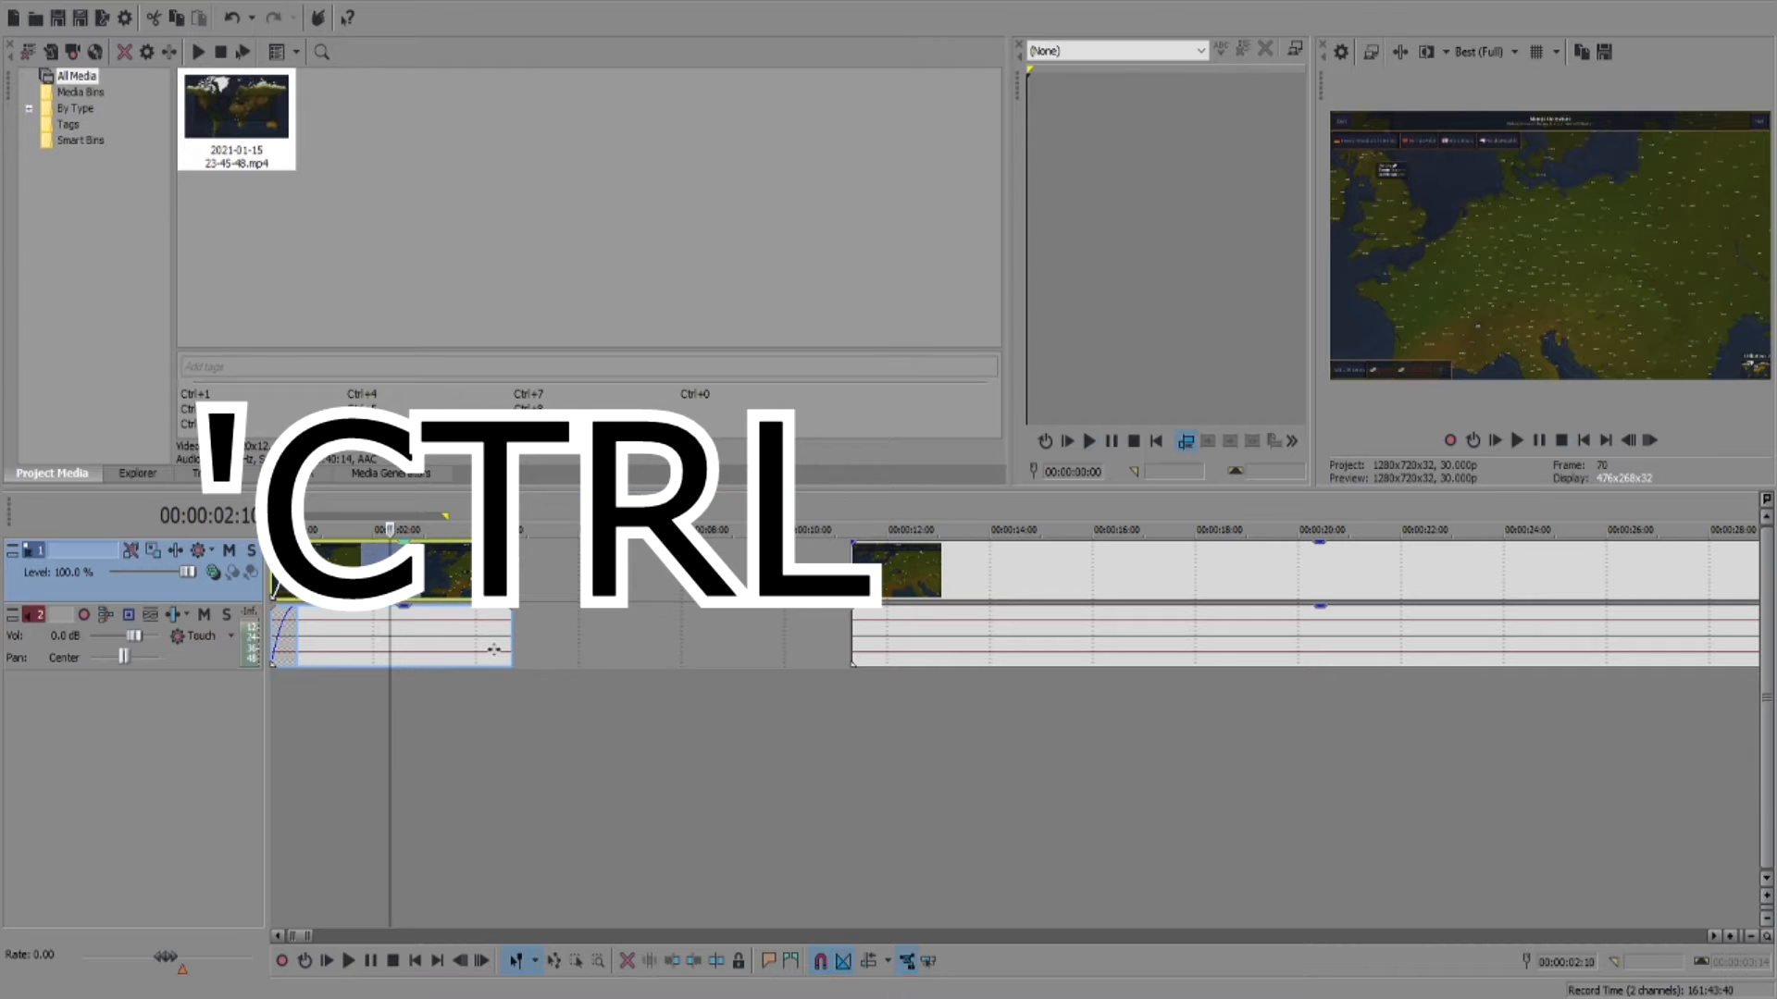
pyautogui.moveTo(494, 650); pyautogui.dragTo(372, 650)
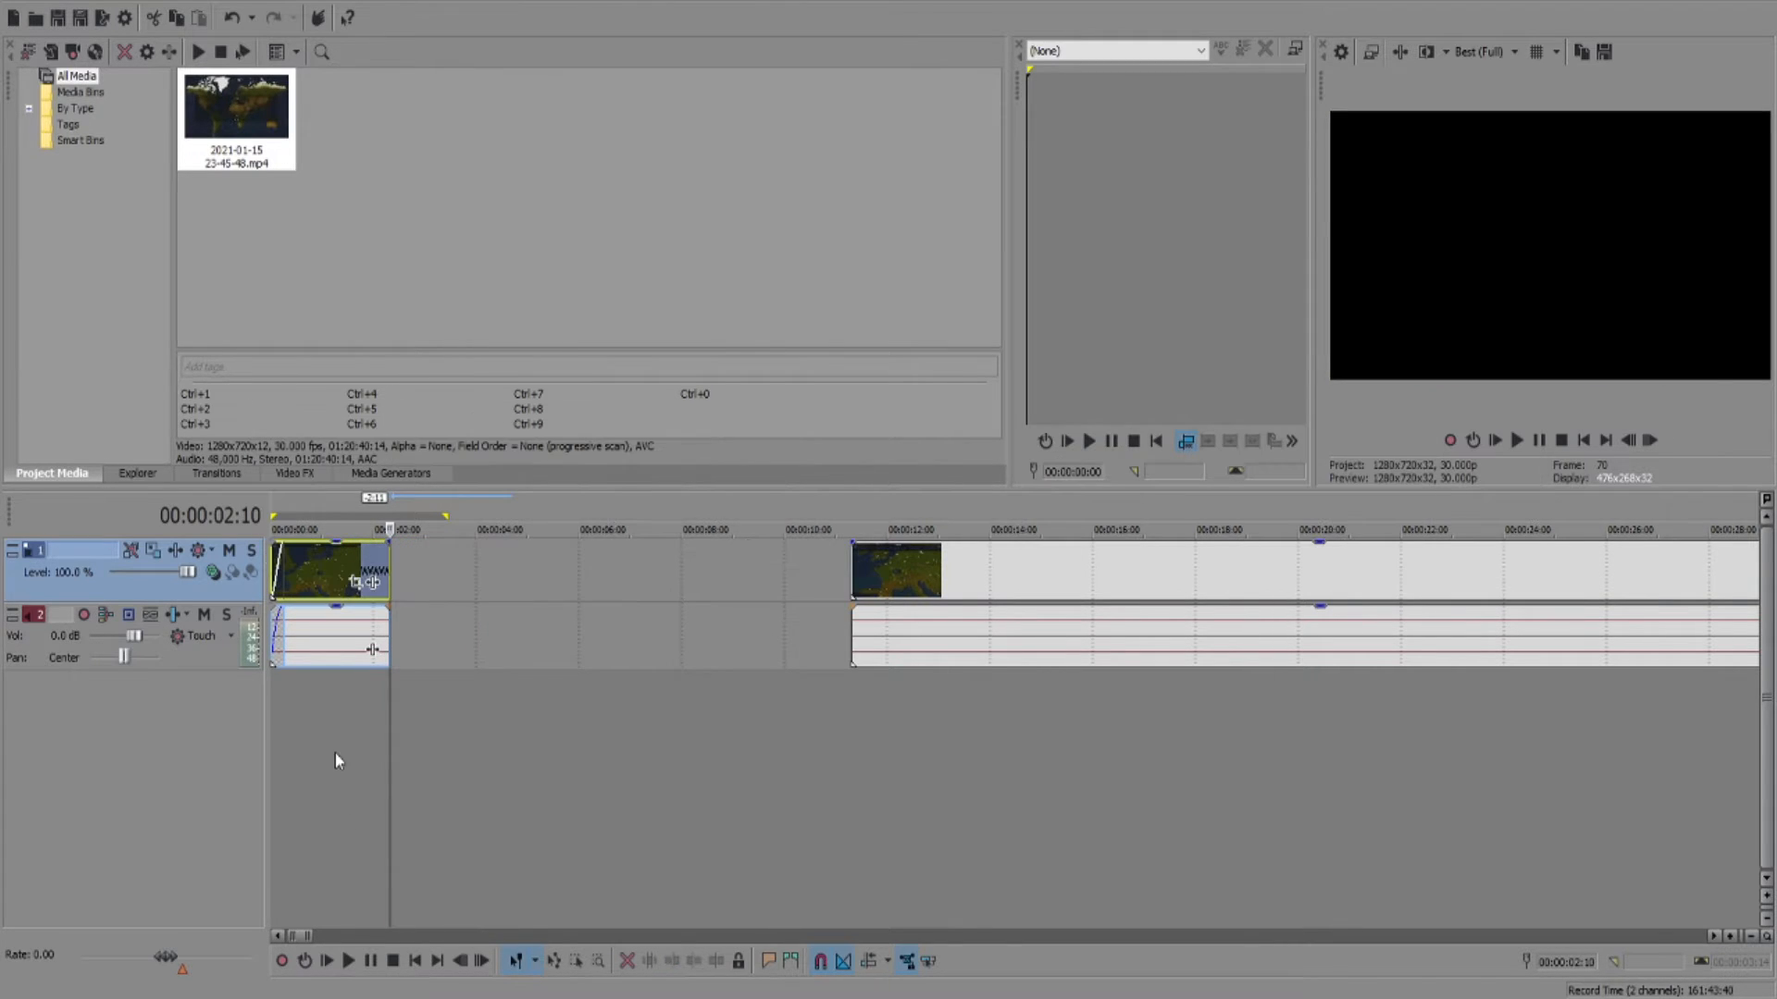
pyautogui.click(376, 568)
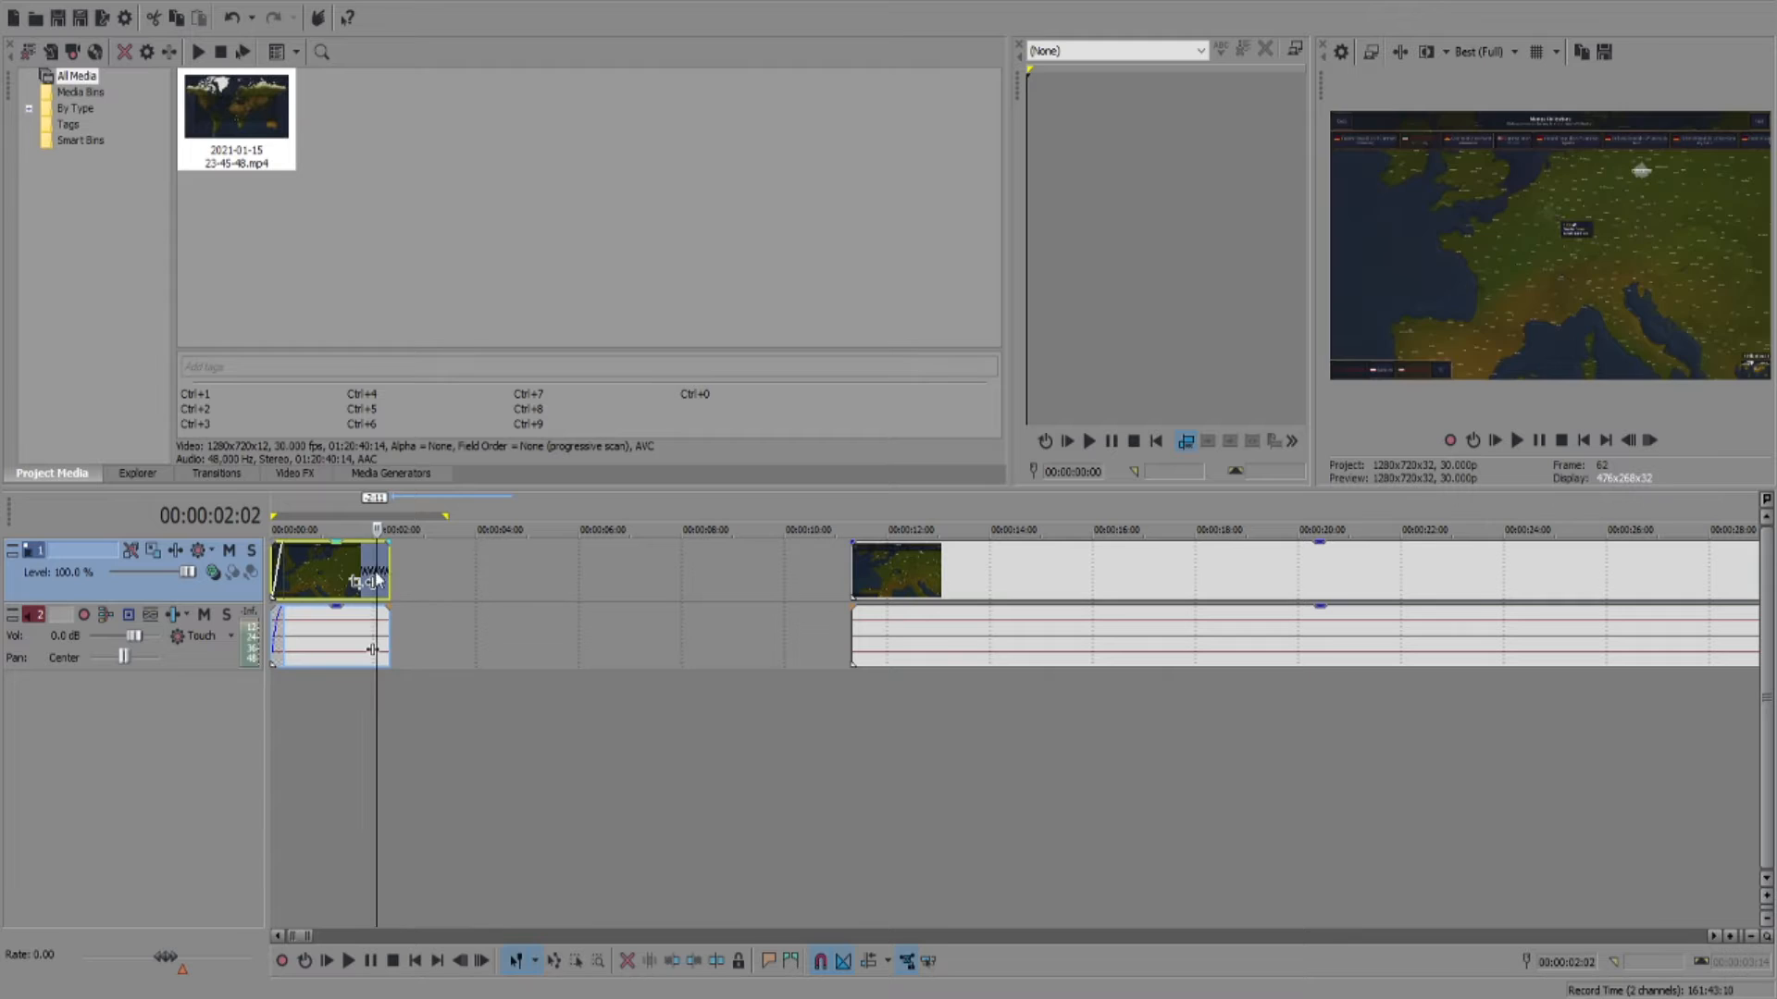
# Step: Play back the sped-up first piece from the start of the timeline and undo its speed change
pyautogui.click(272, 692)
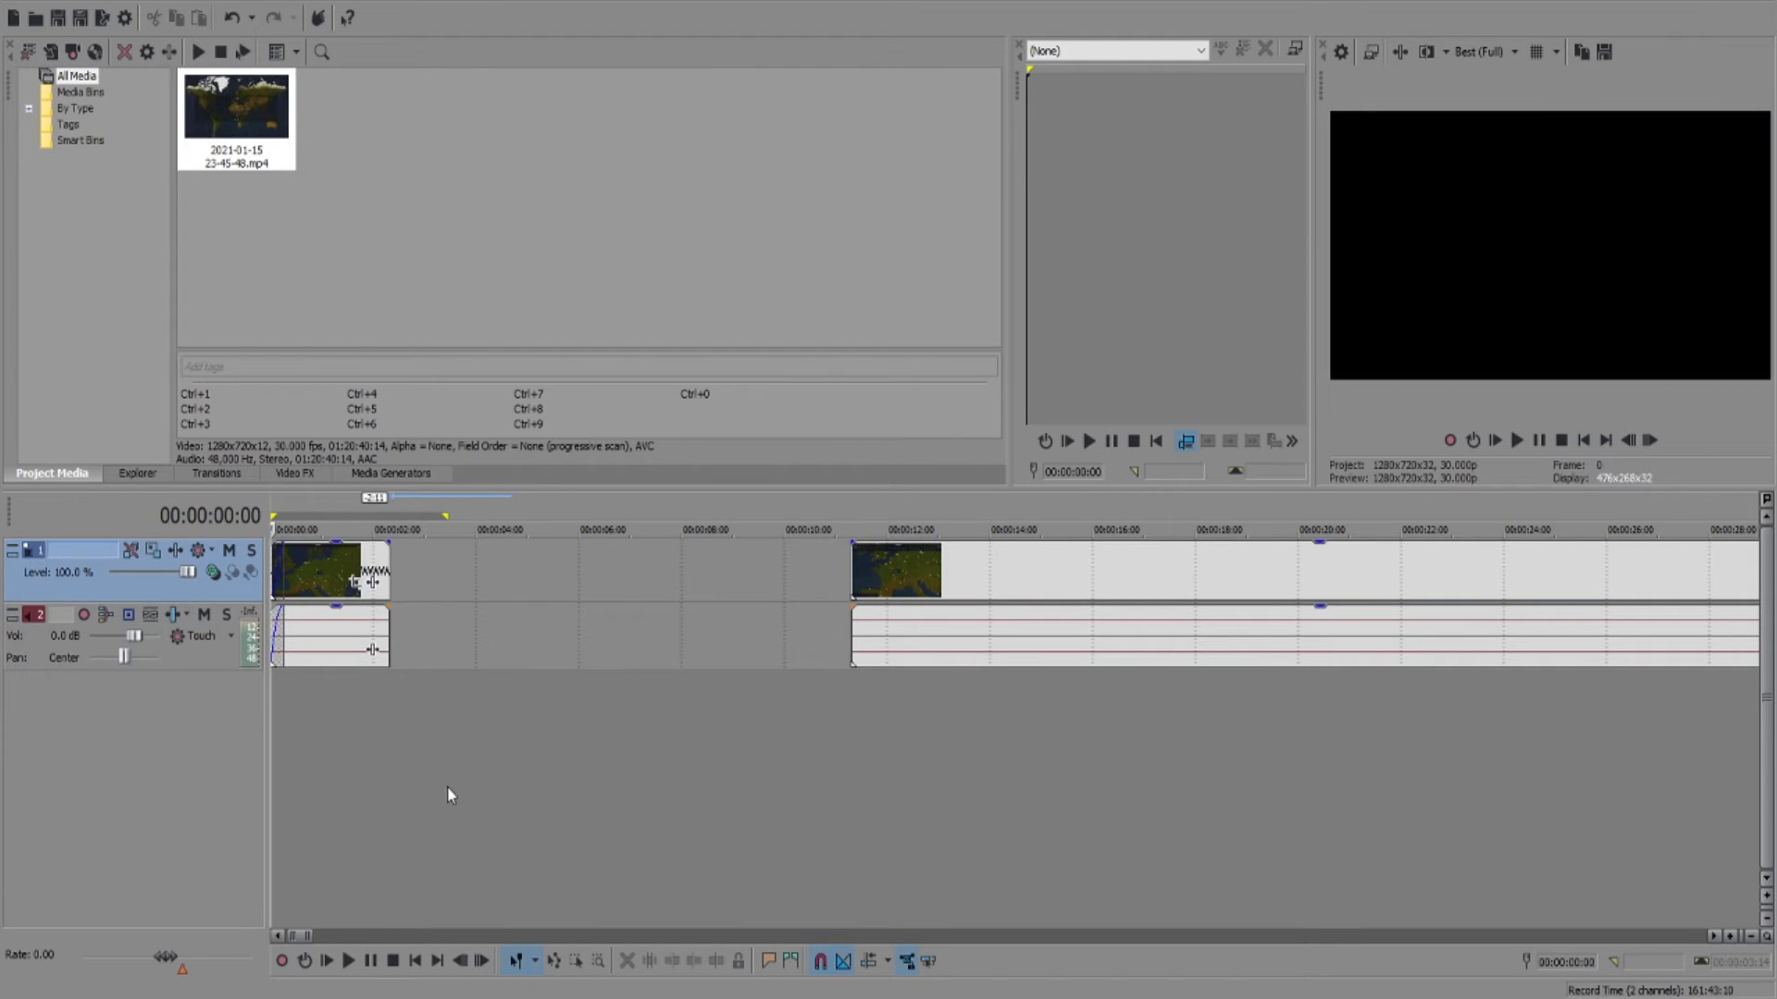
pyautogui.press('space')
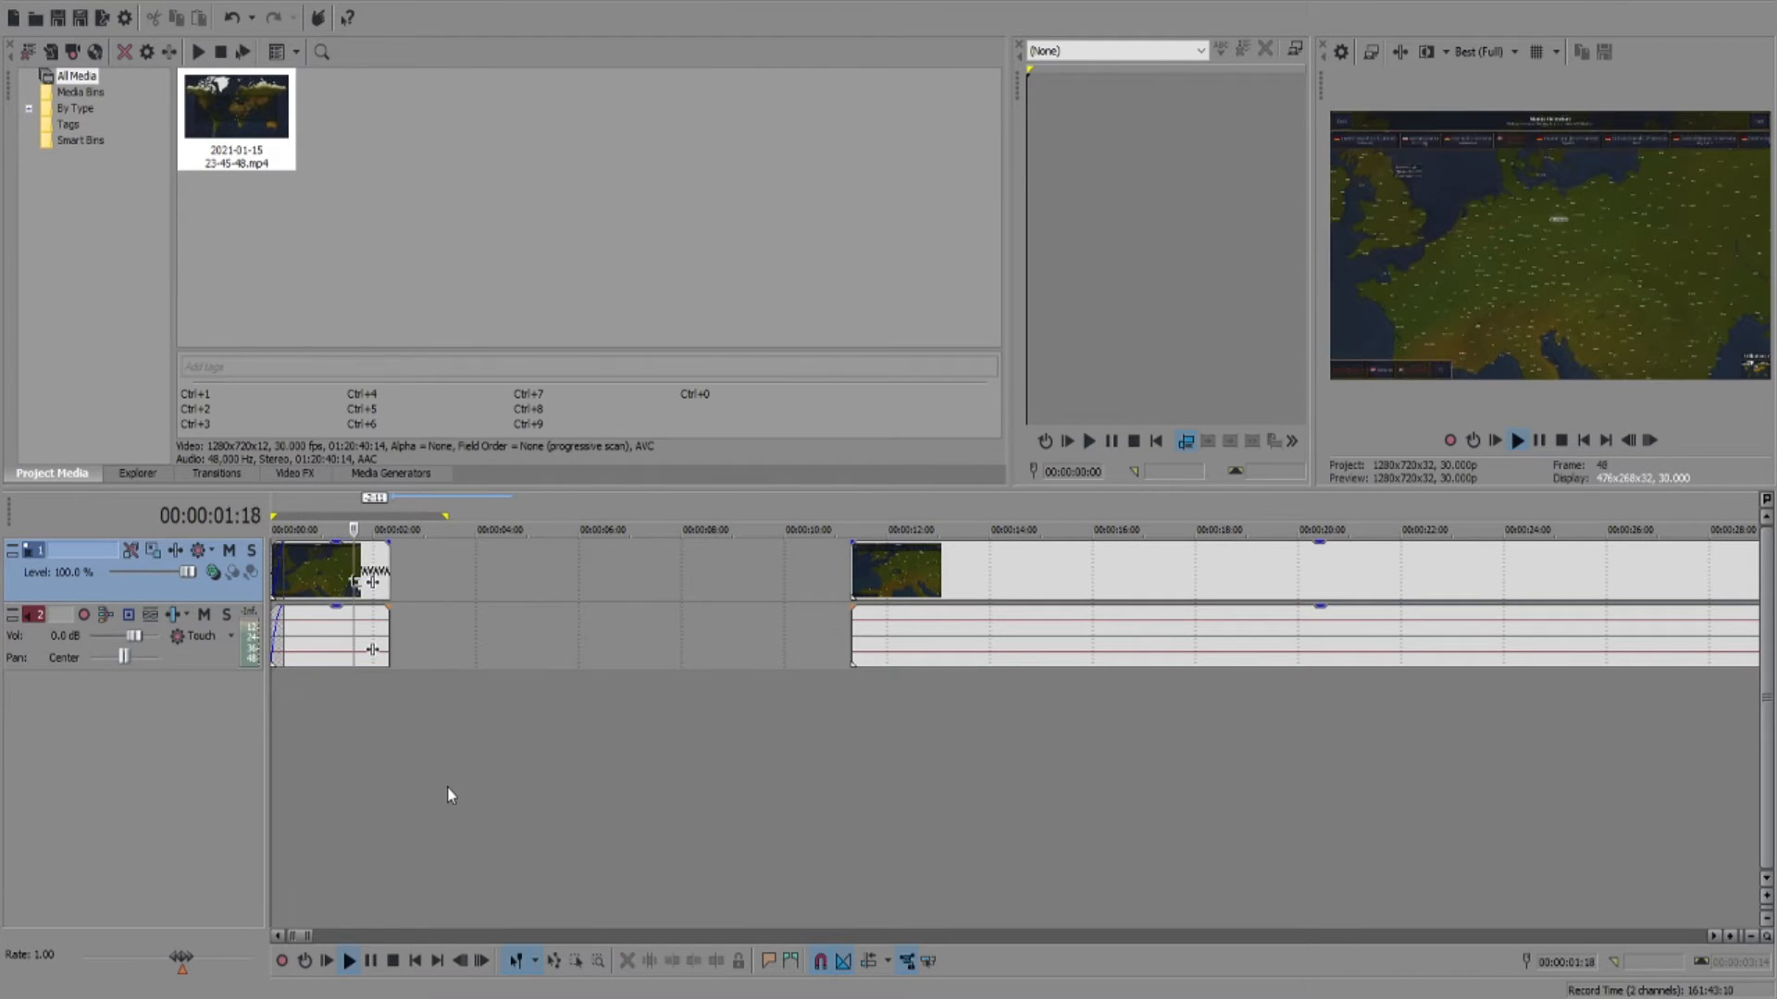
pyautogui.press('space')
pyautogui.click(355, 716)
pyautogui.hotkey('ctrl', 'z')
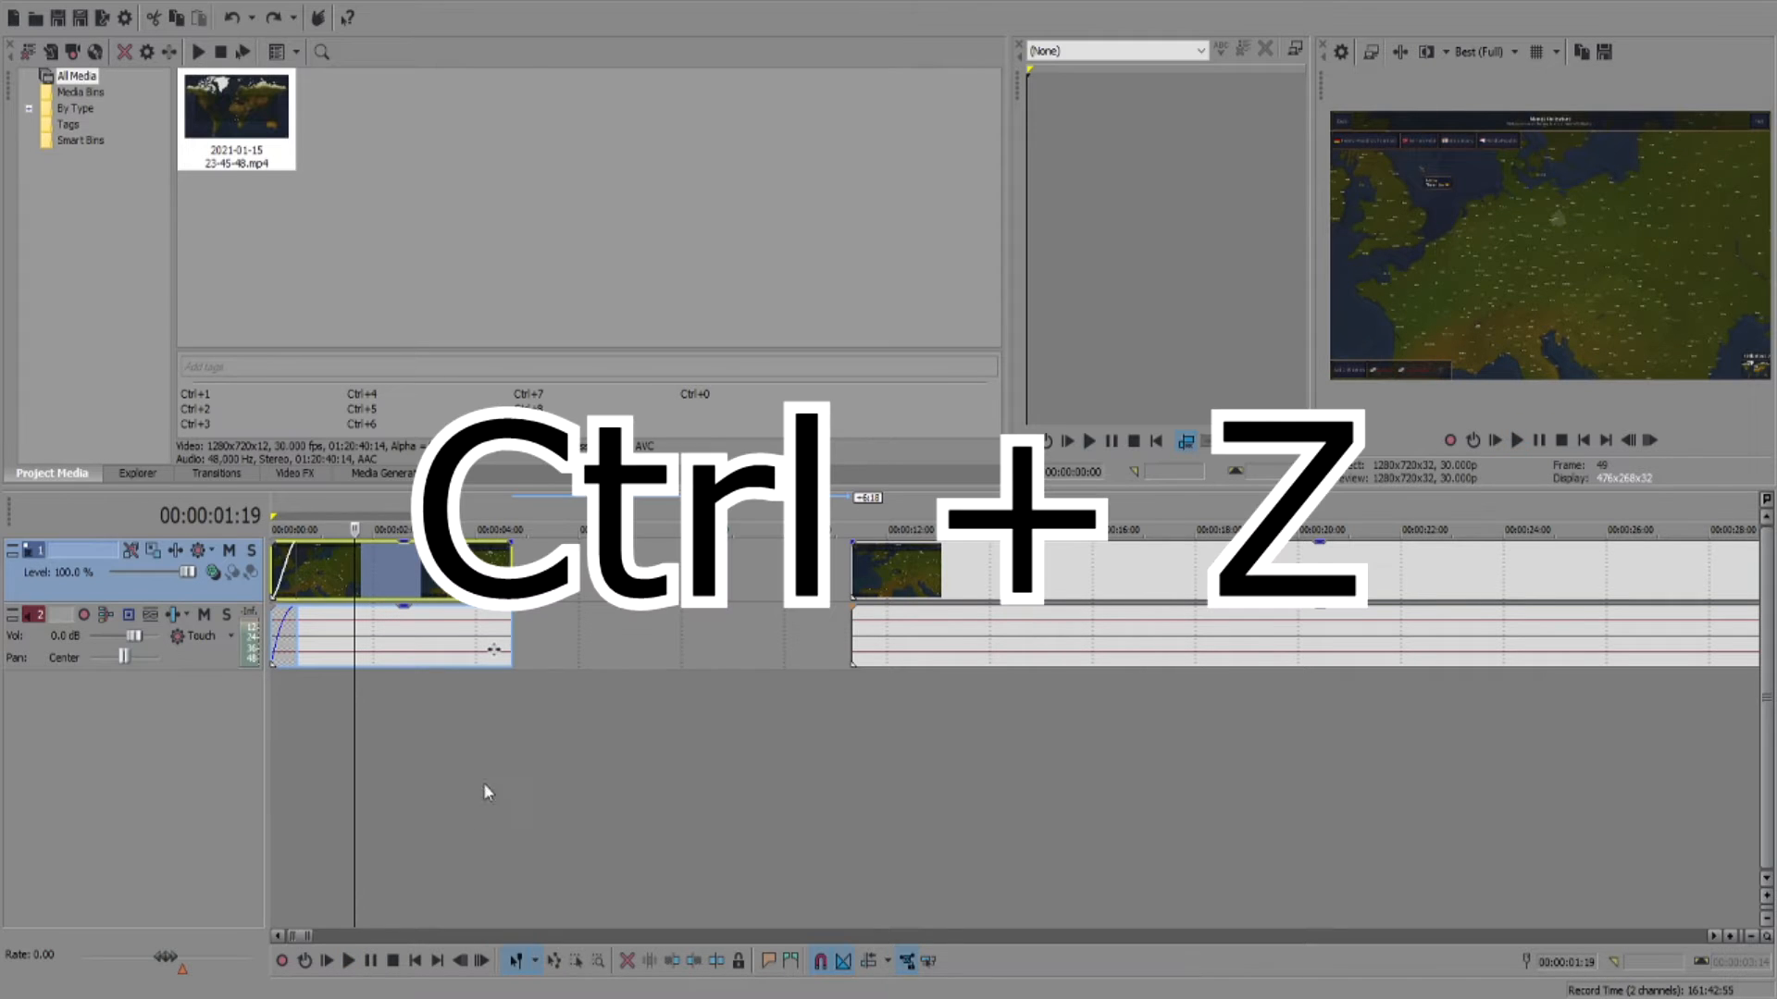
# Step: Slow down the first piece by time-stretching its end to 00:00:08:28, keeping all of its footage
pyautogui.click(508, 694)
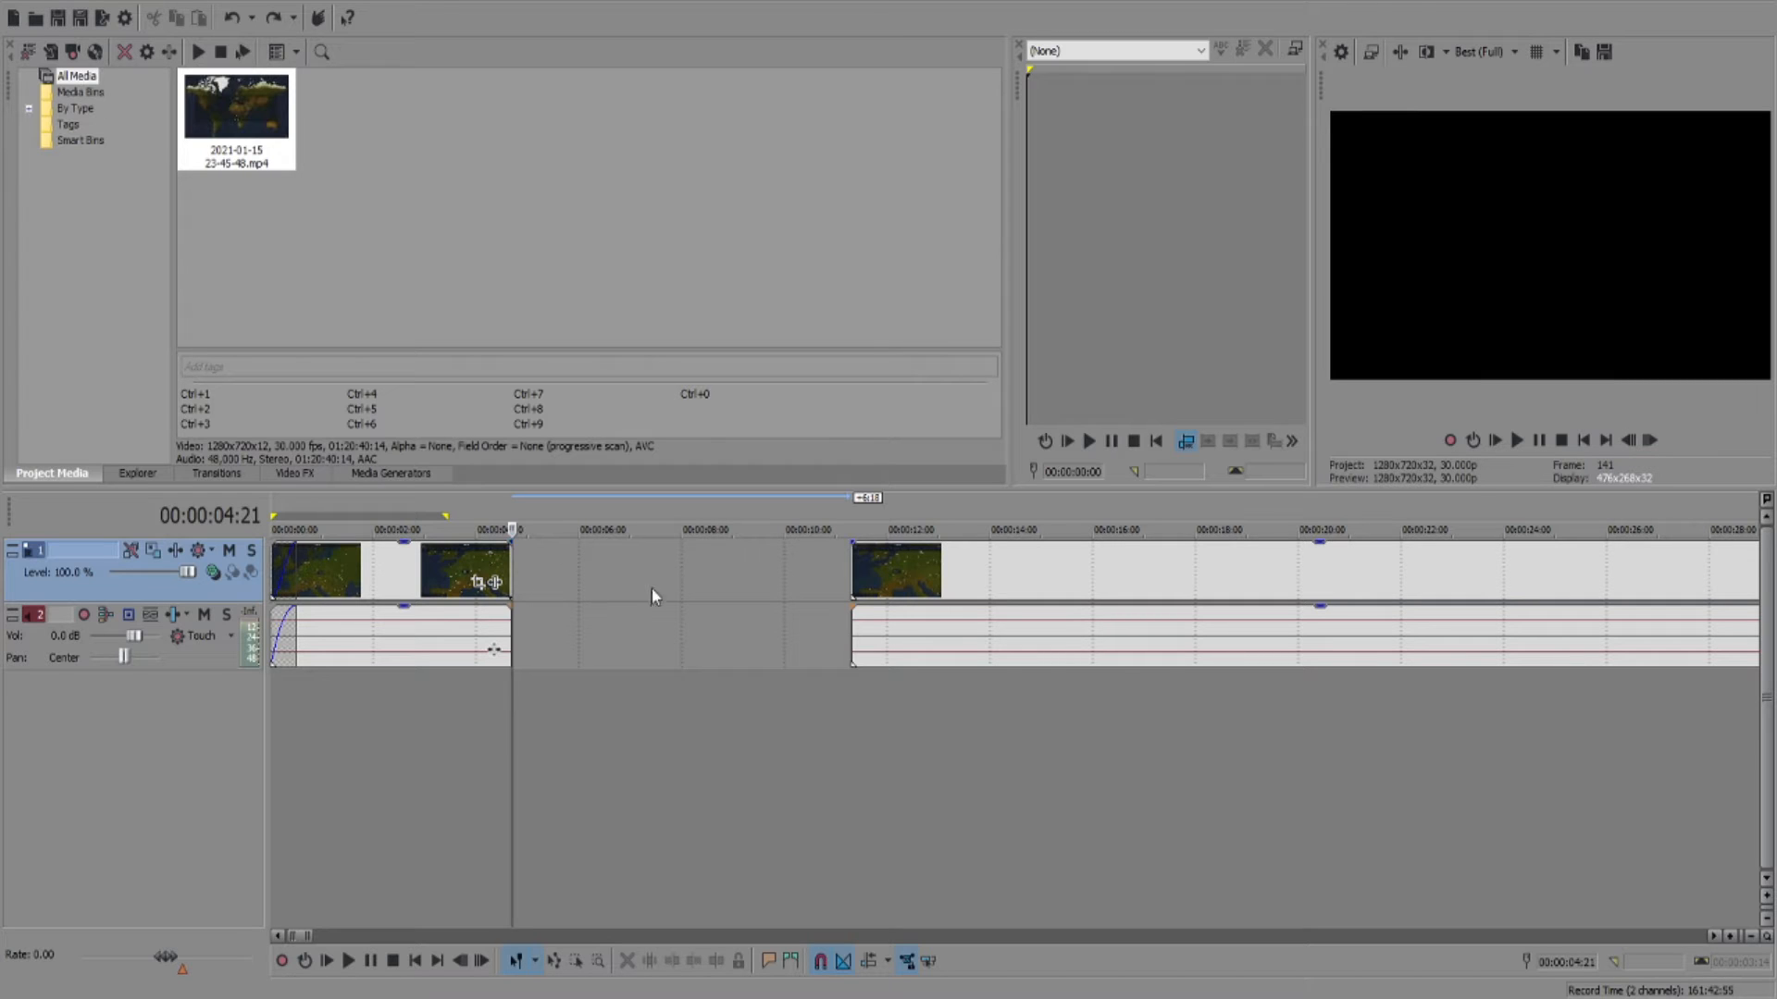
pyautogui.click(685, 569)
pyautogui.press('space')
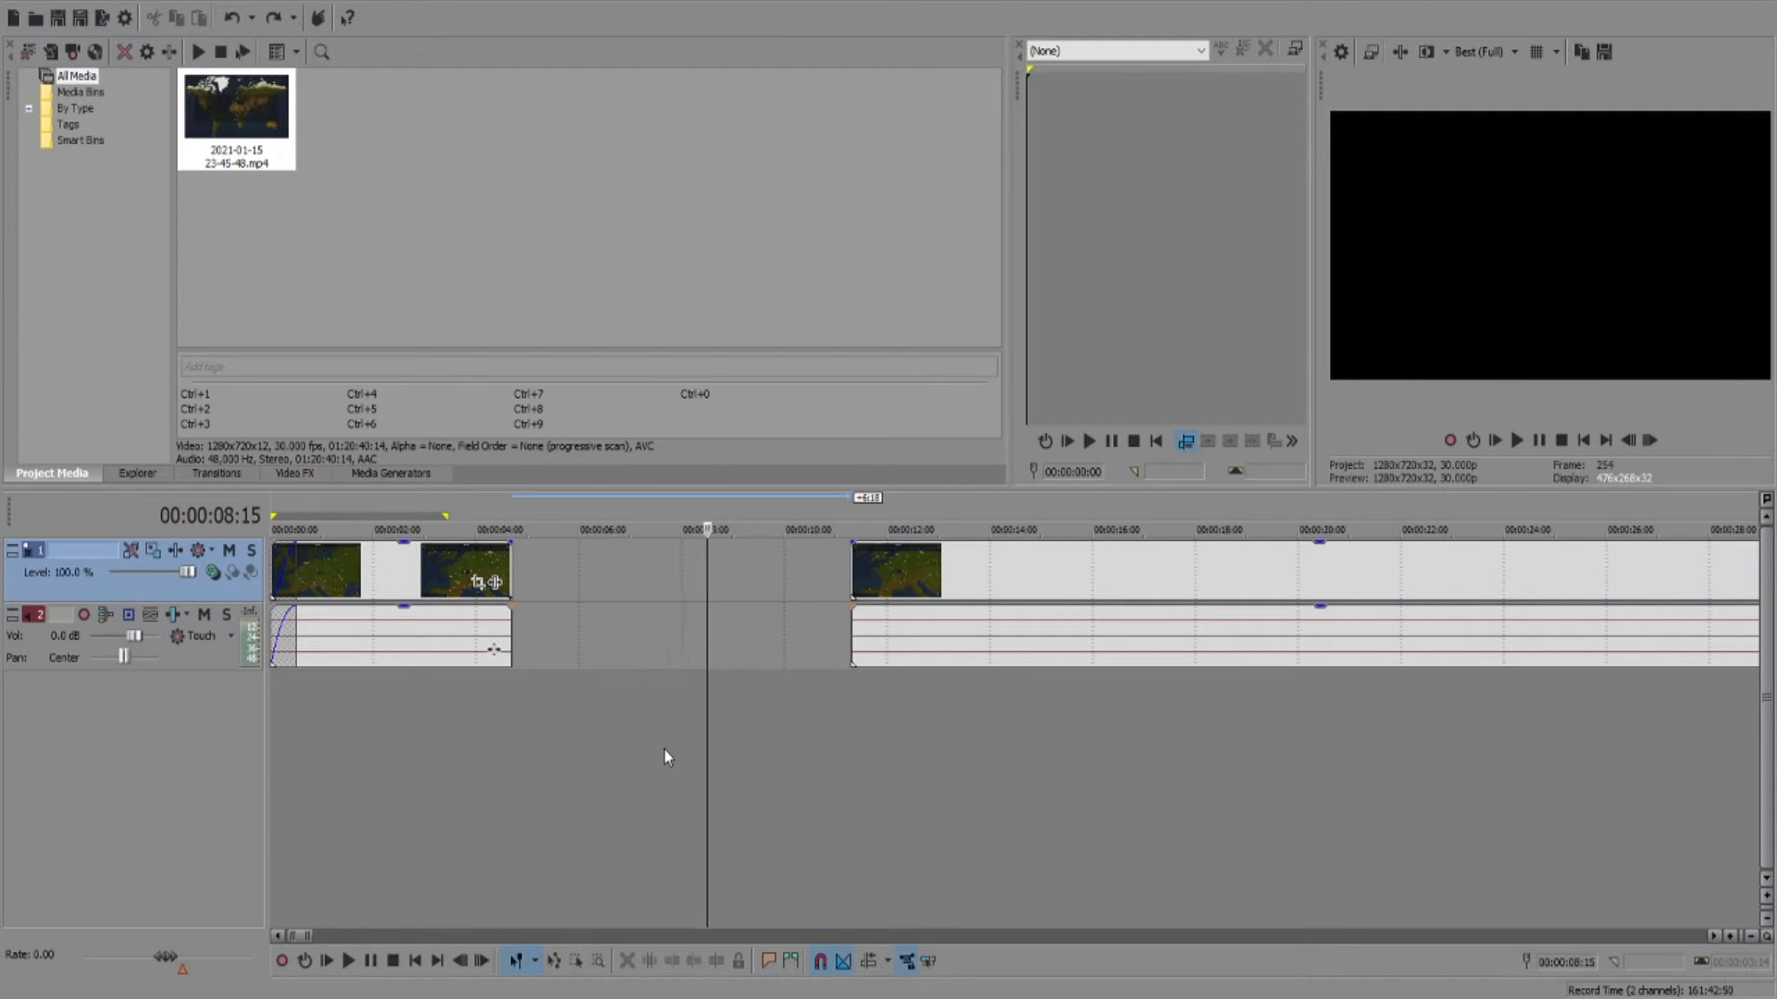
pyautogui.press('space')
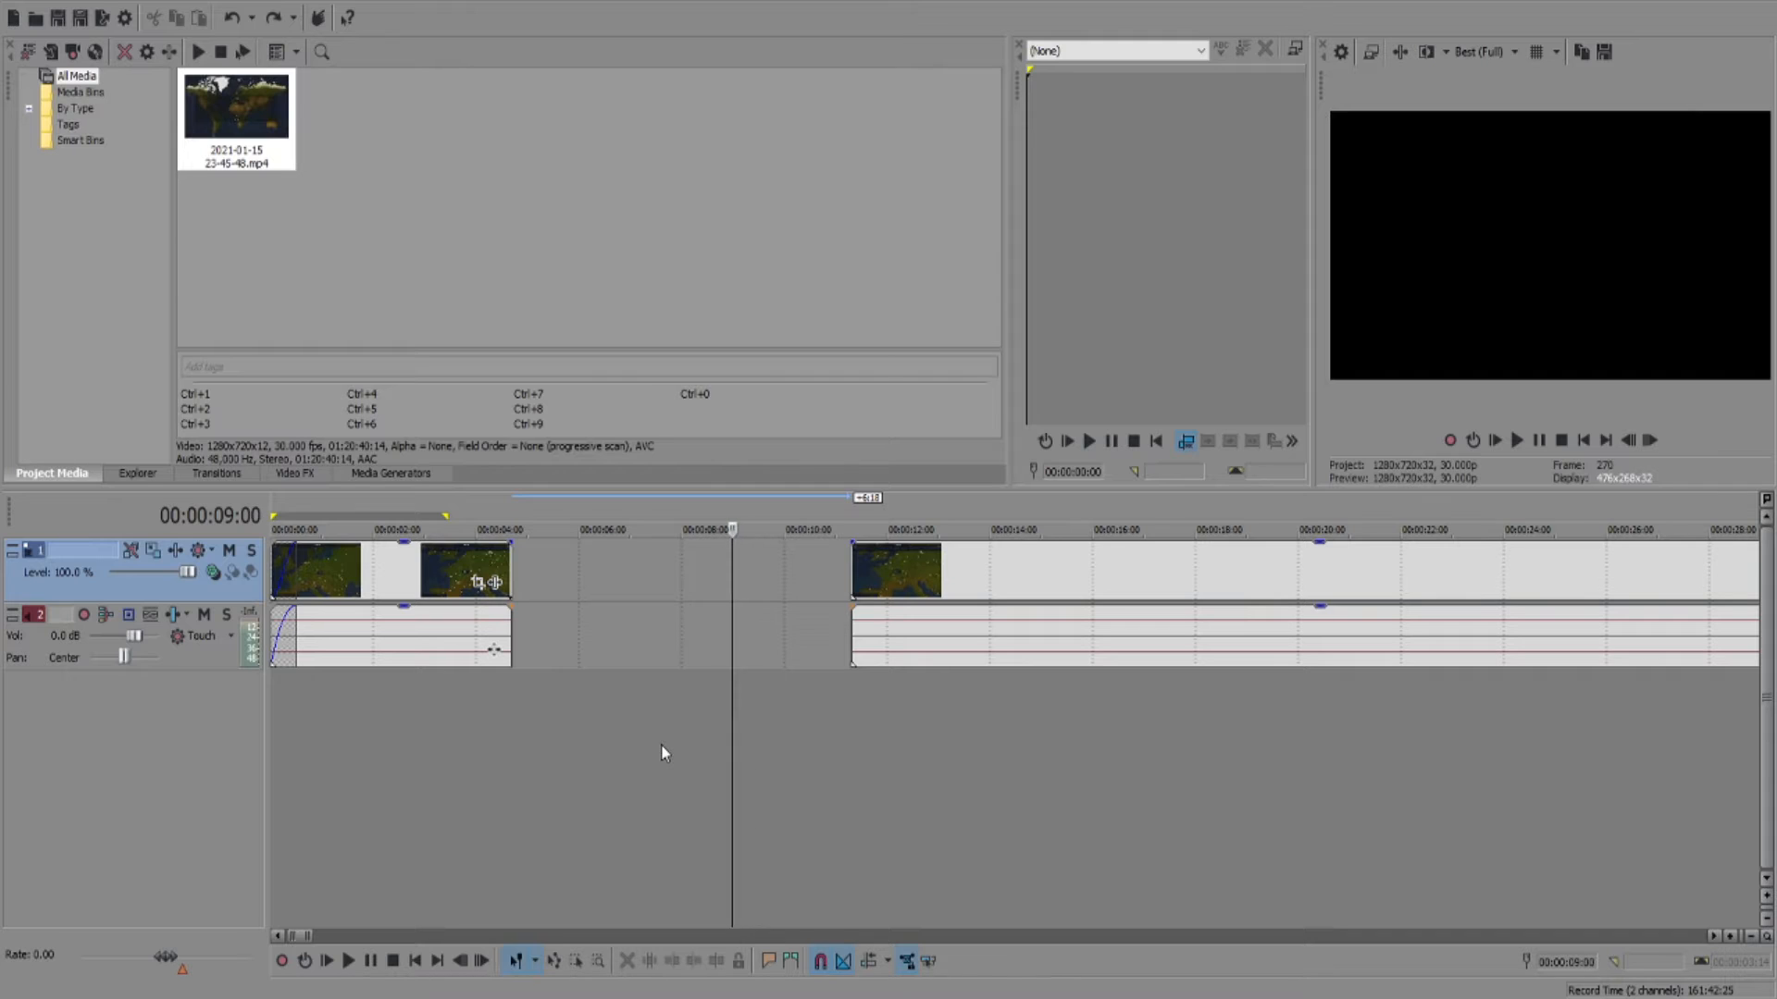
pyautogui.press('Left')
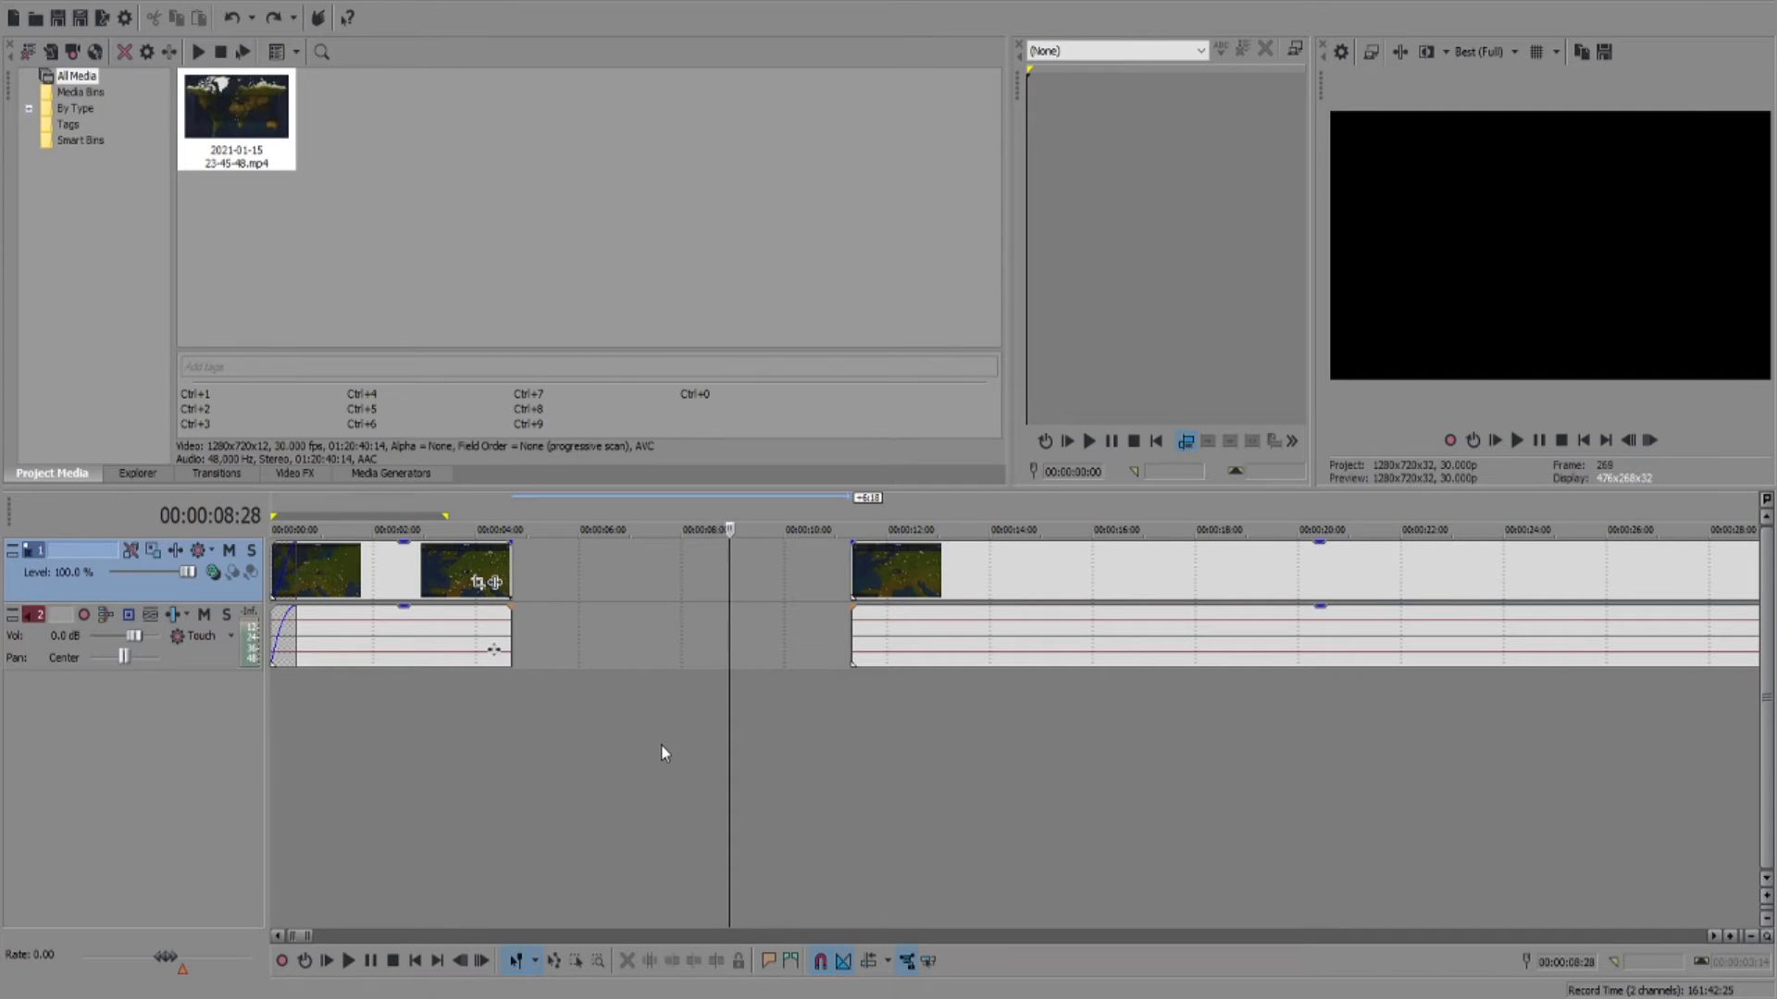
pyautogui.moveTo(509, 574); pyautogui.dragTo(727, 565)
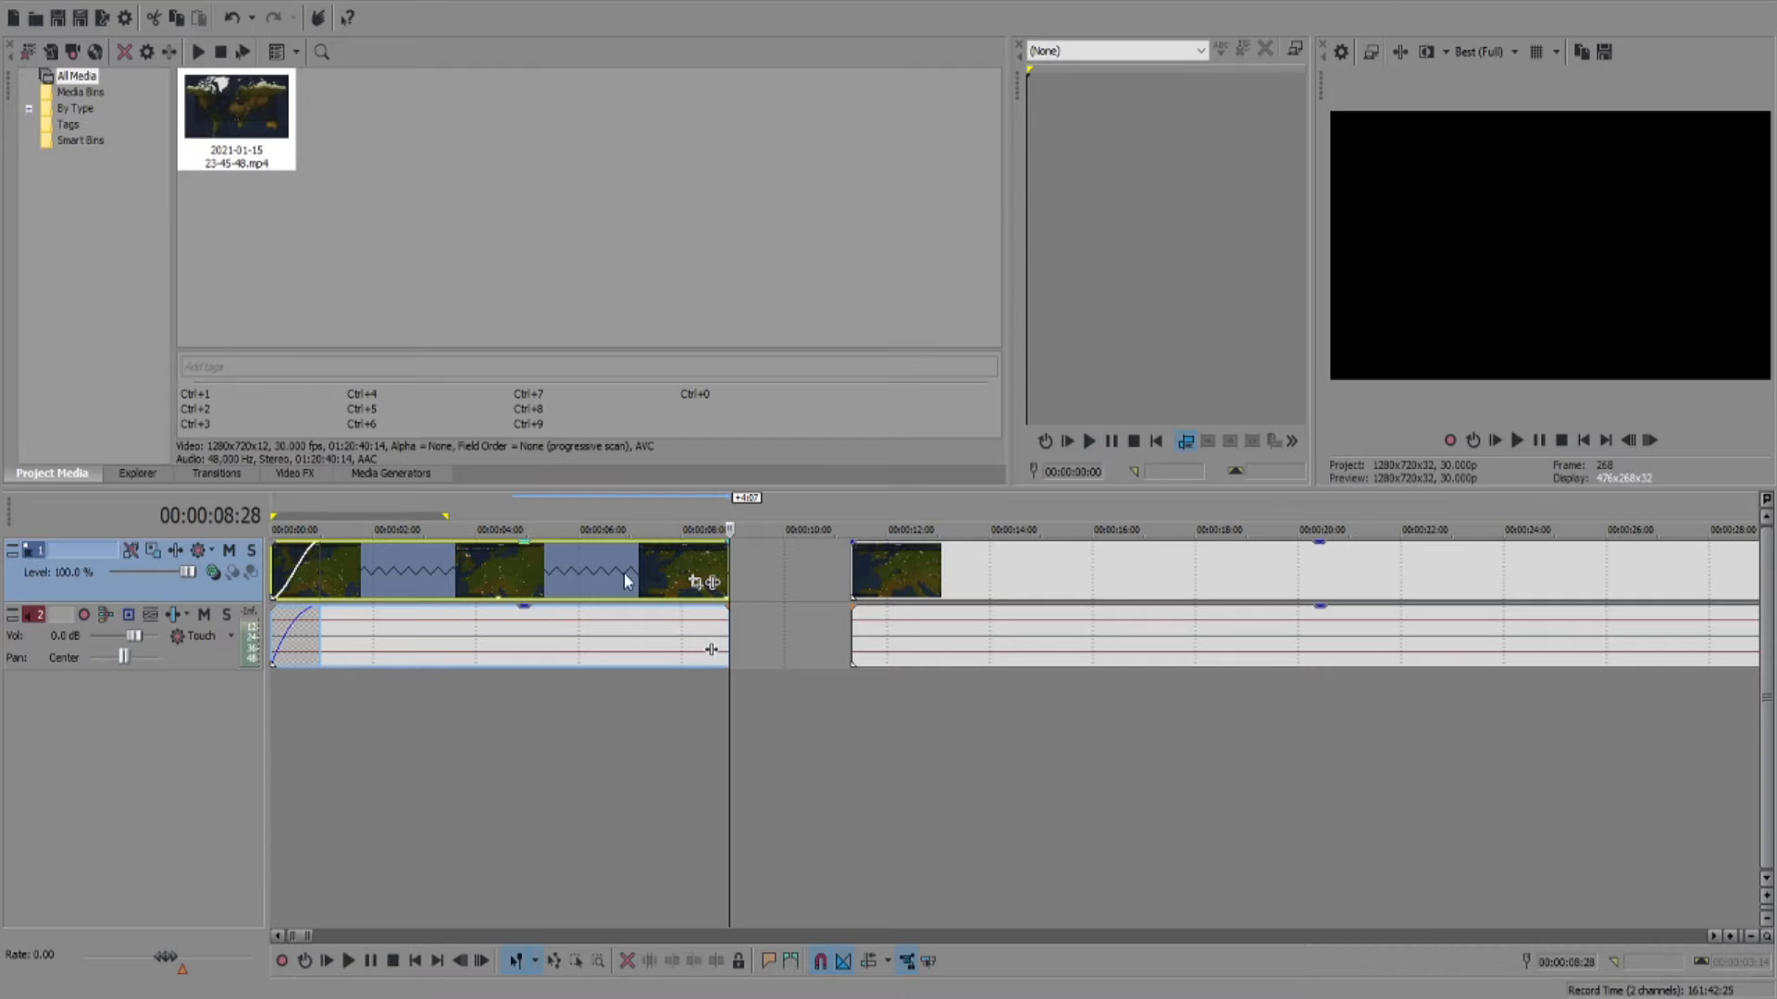
# Step: Play back the slowed-down first piece from the start and from points near 00:00:05:01 and 00:00:02:05, stopping or pausing each time
pyautogui.click(275, 685)
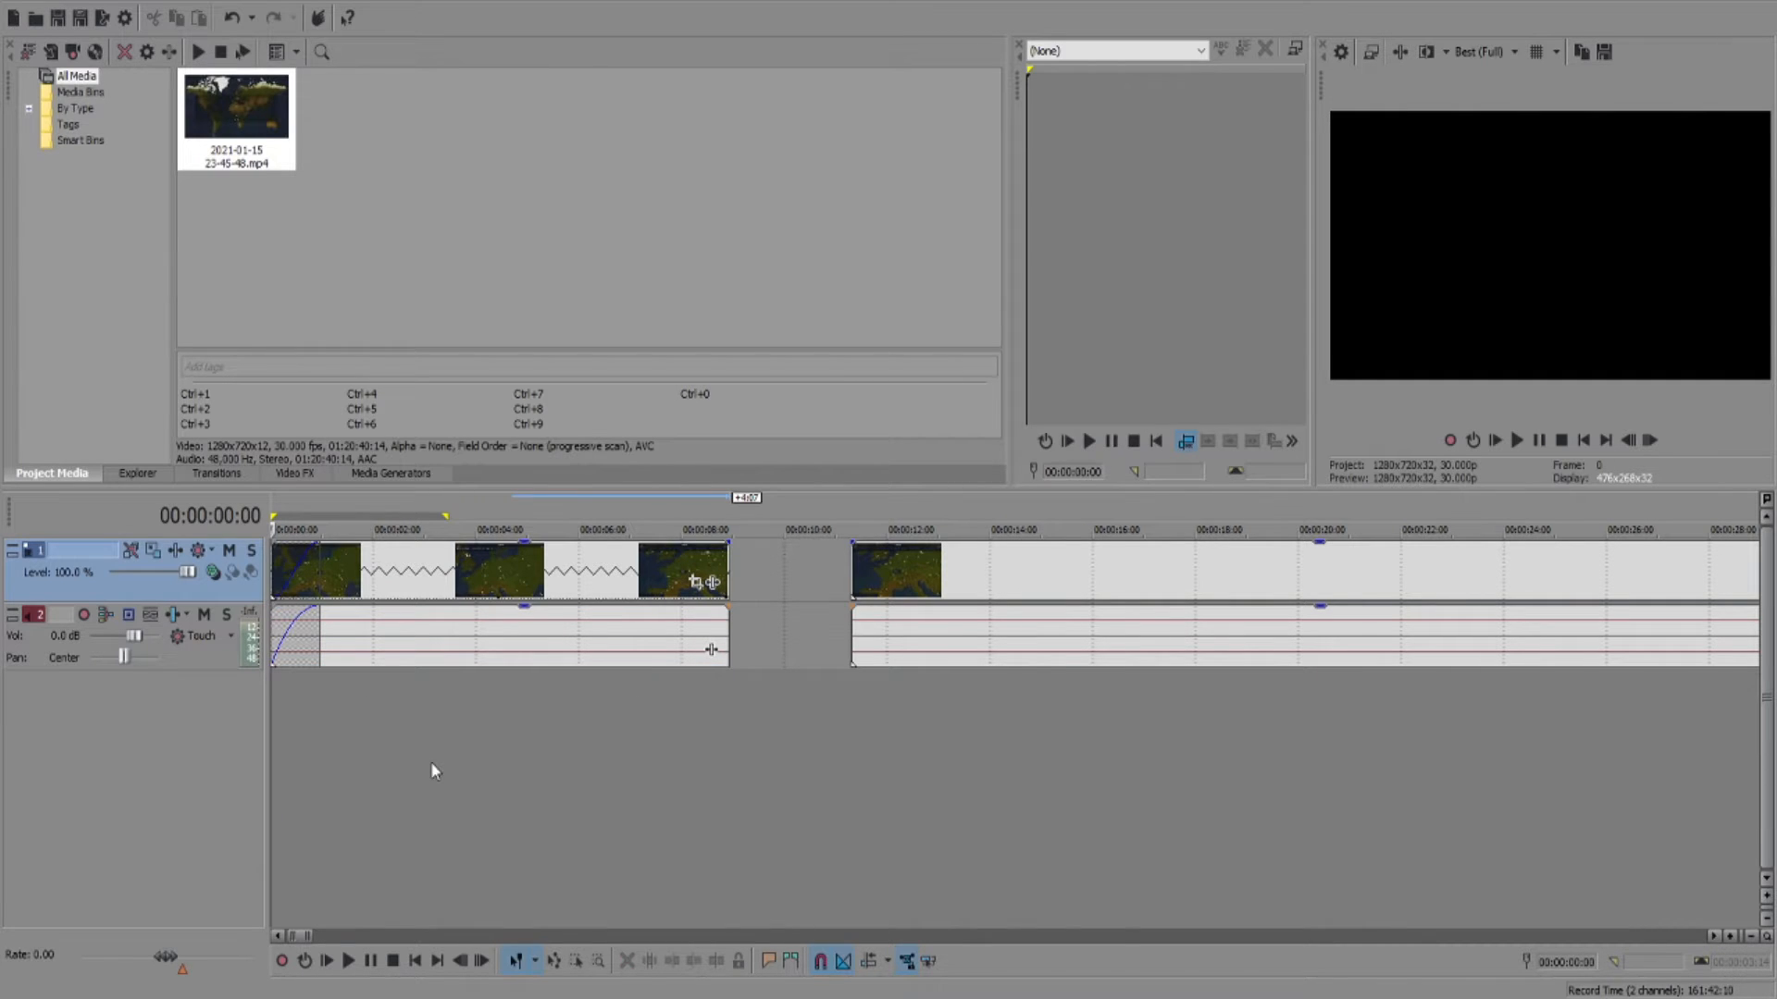
pyautogui.press('space')
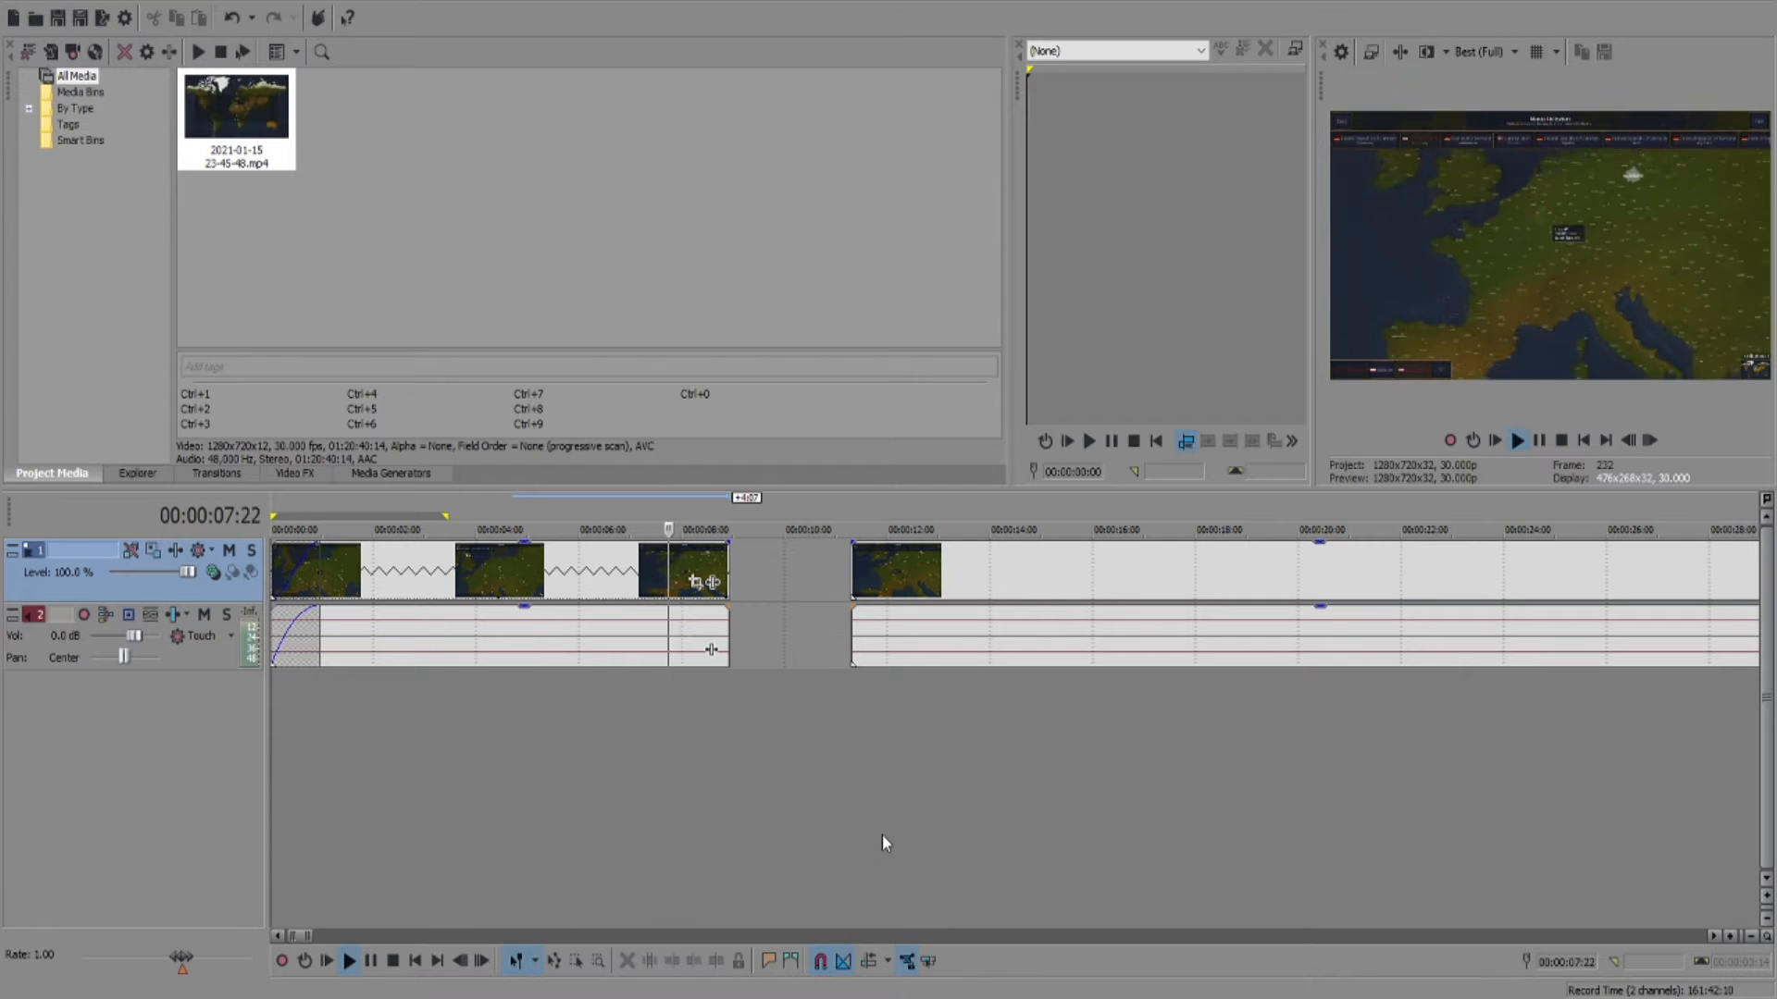
pyautogui.press('space')
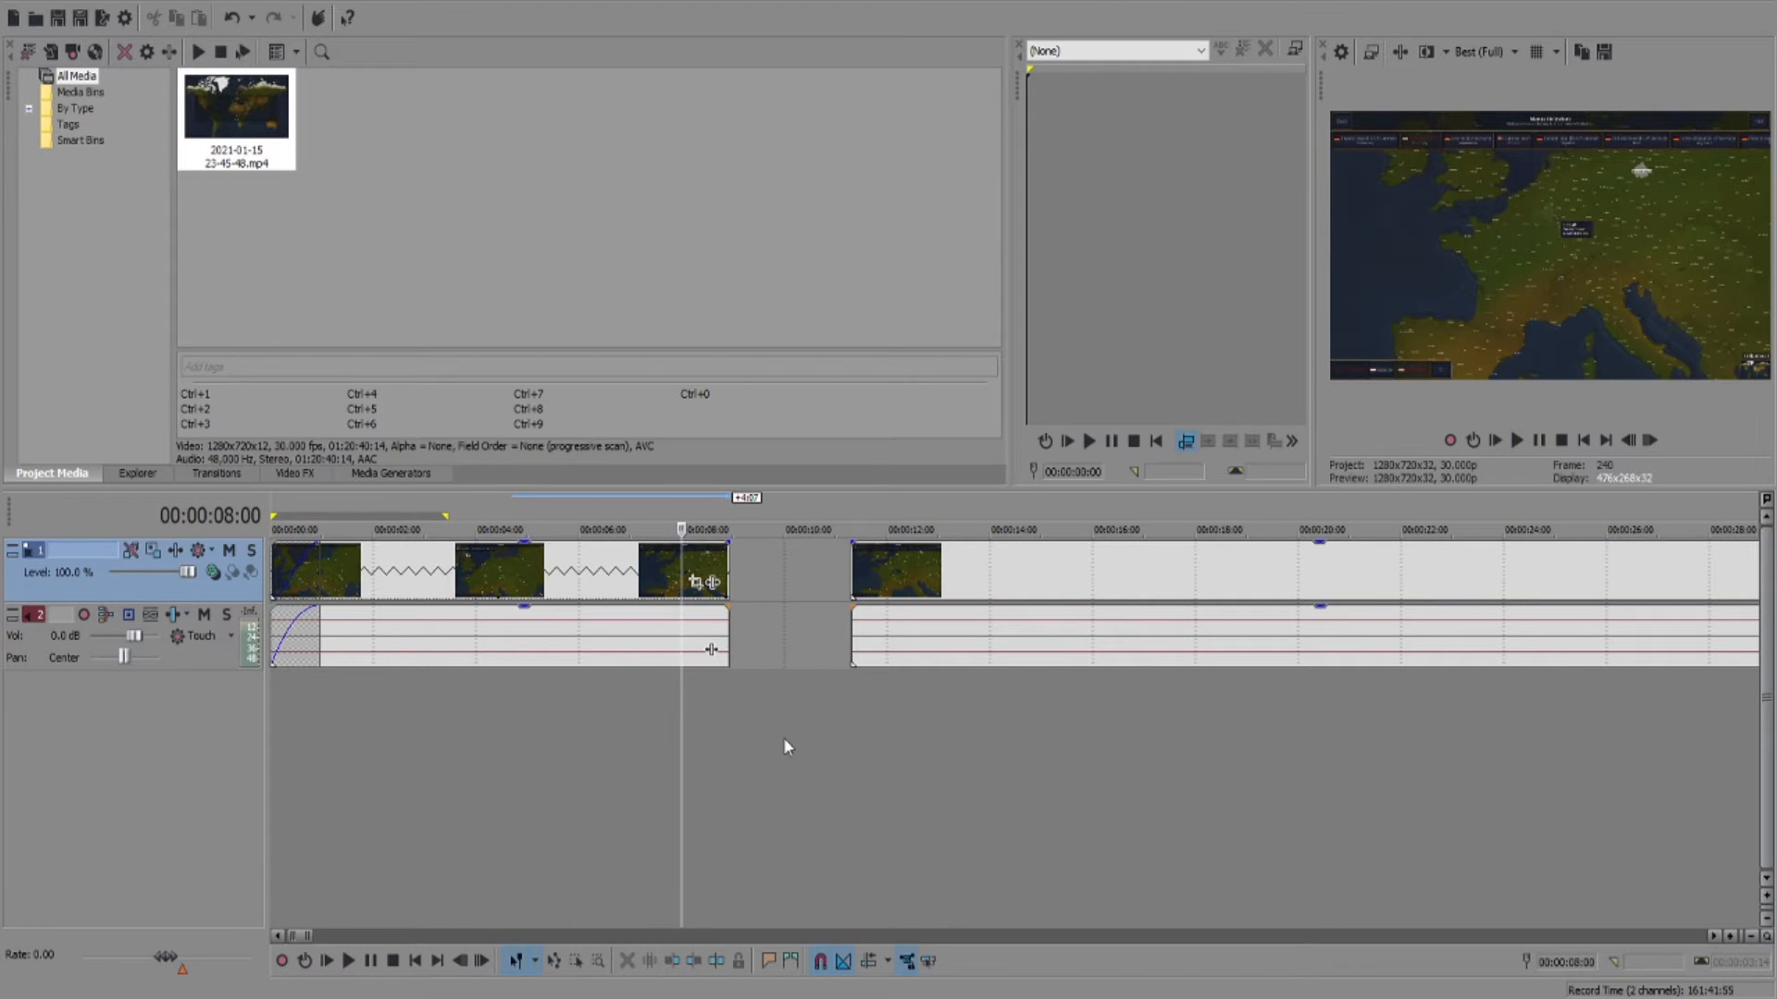
pyautogui.click(529, 724)
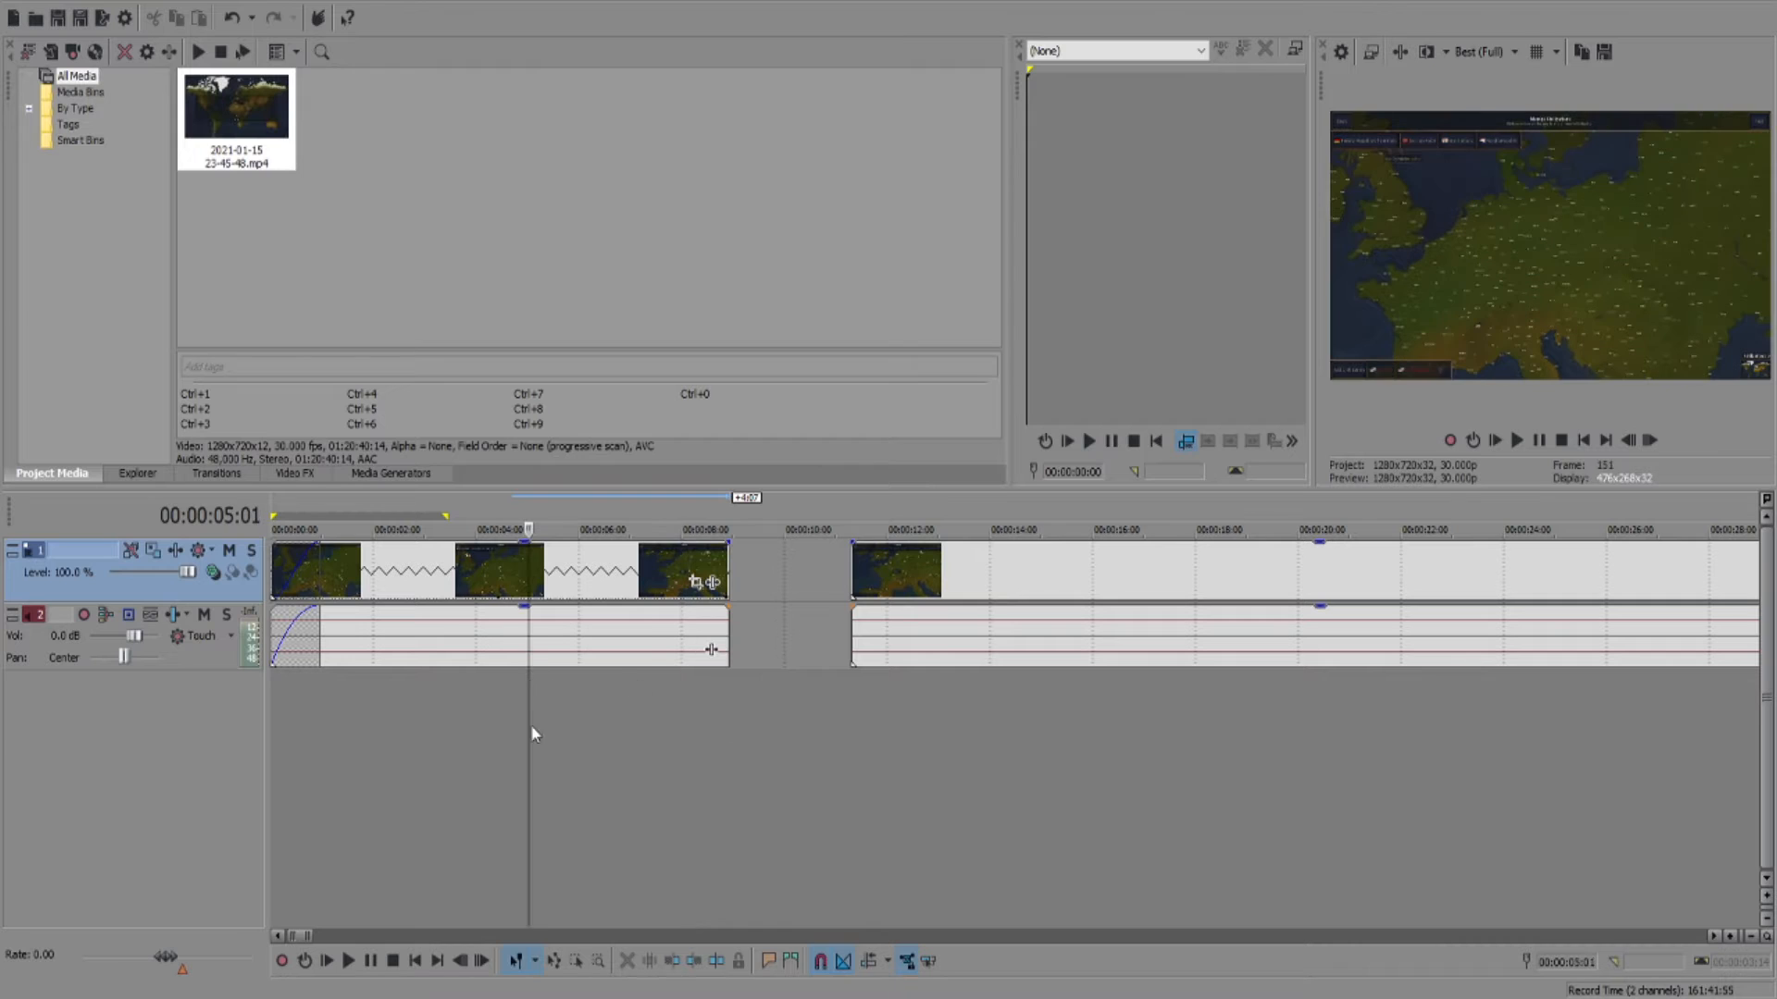
pyautogui.press('Return')
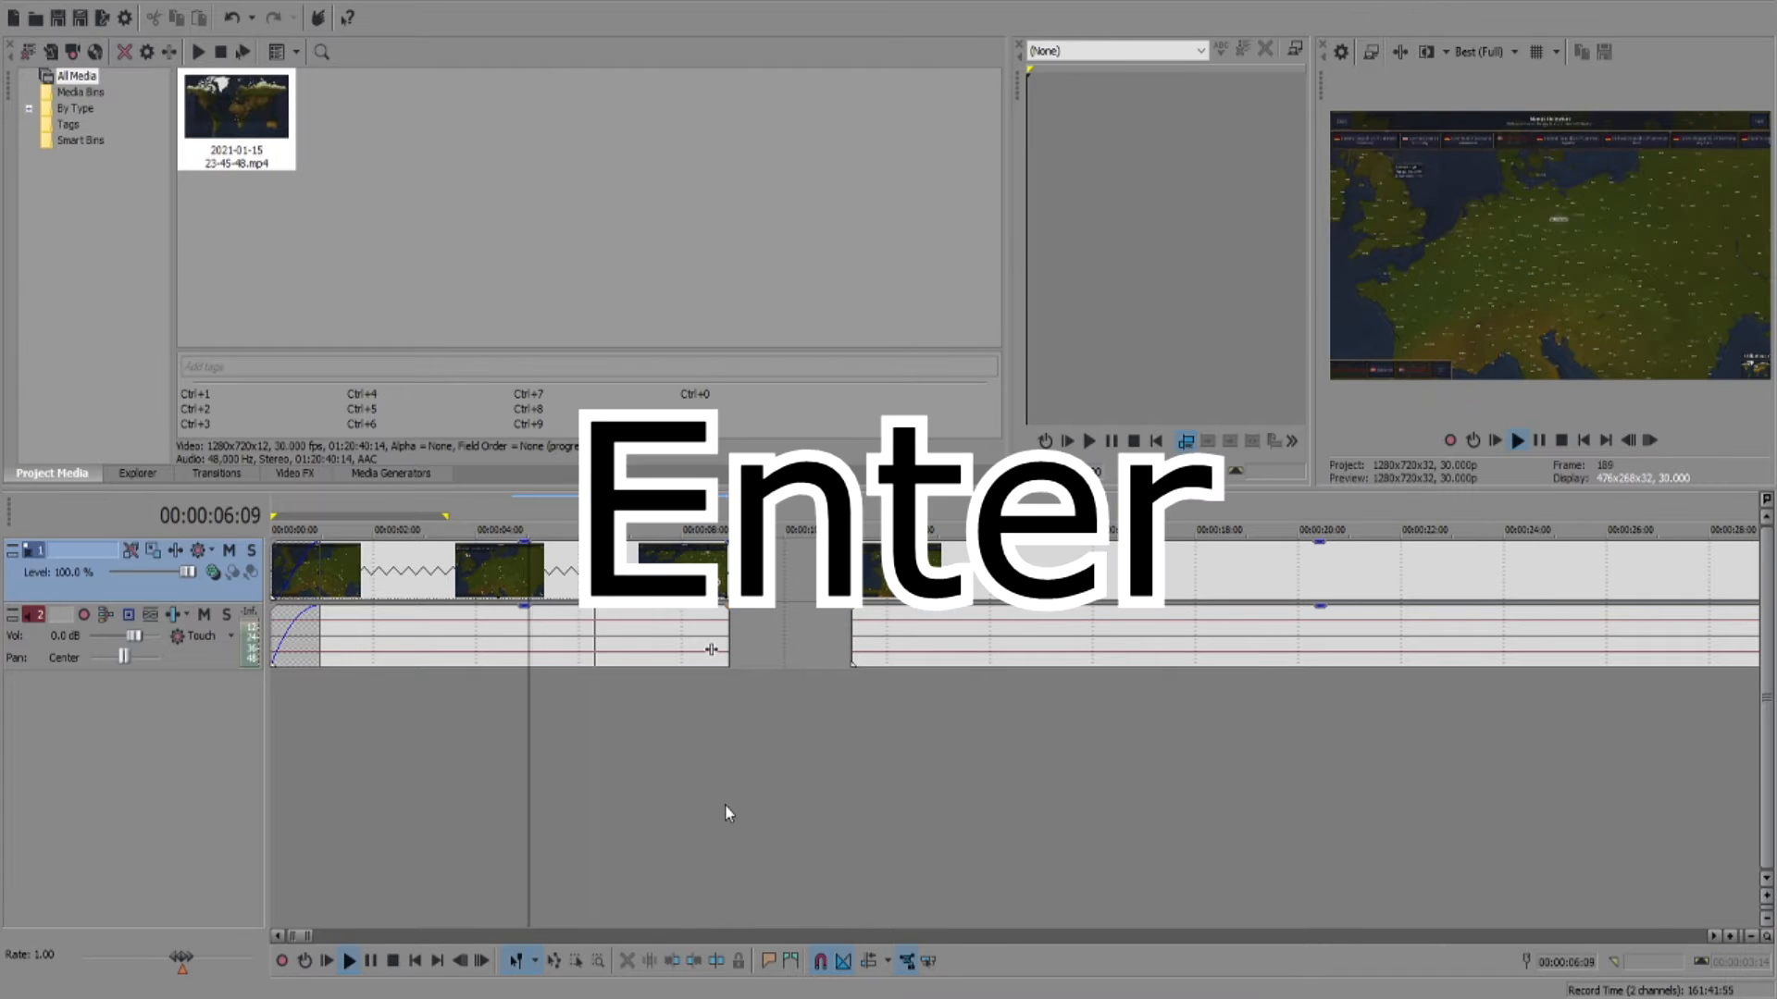
pyautogui.click(1518, 441)
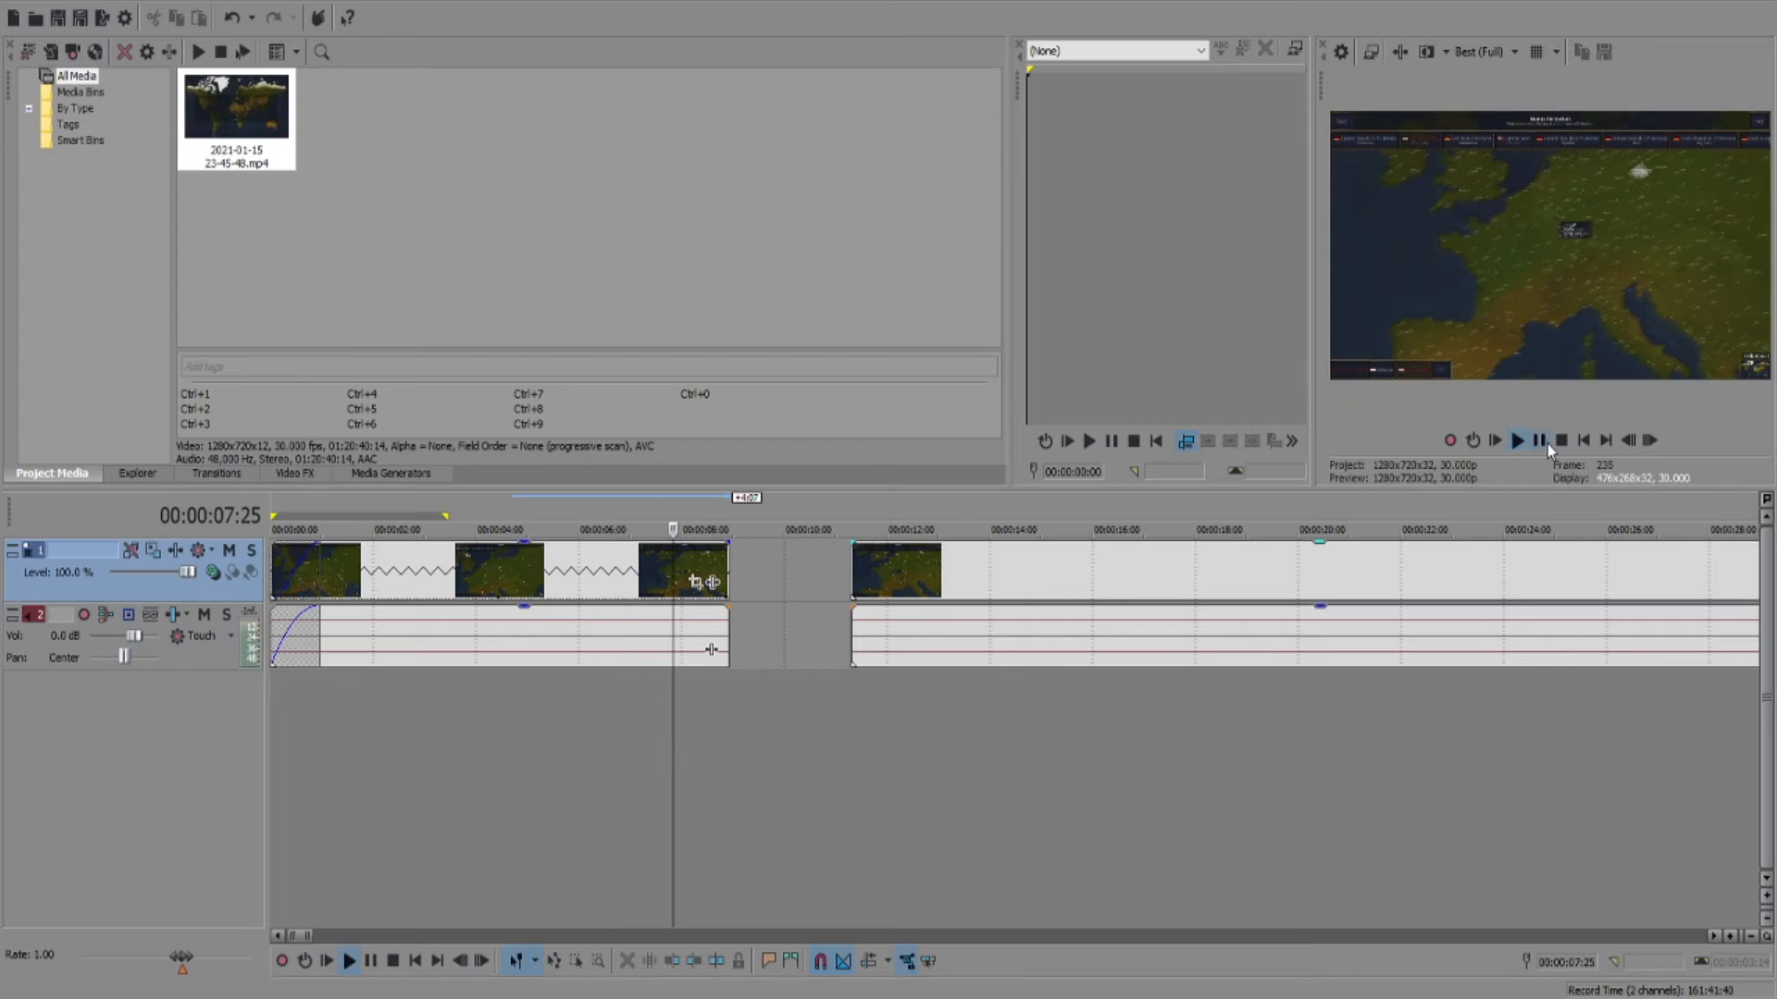
pyautogui.click(1548, 442)
pyautogui.click(397, 738)
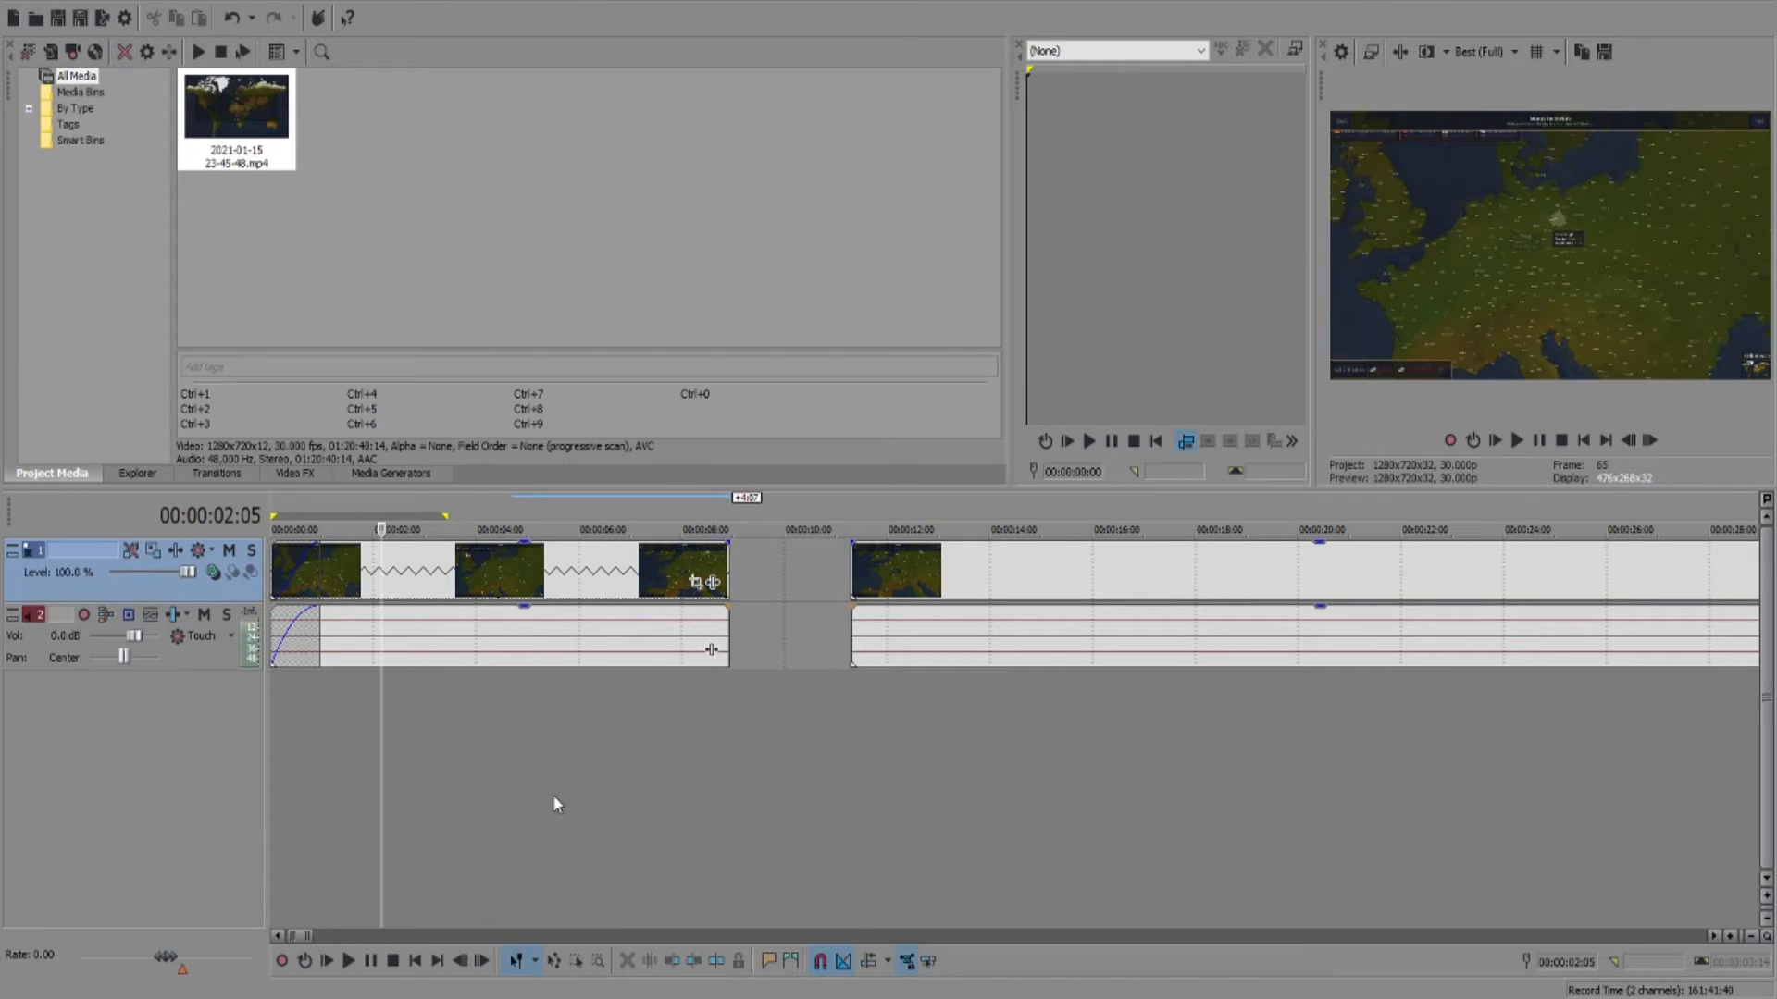
pyautogui.press('space')
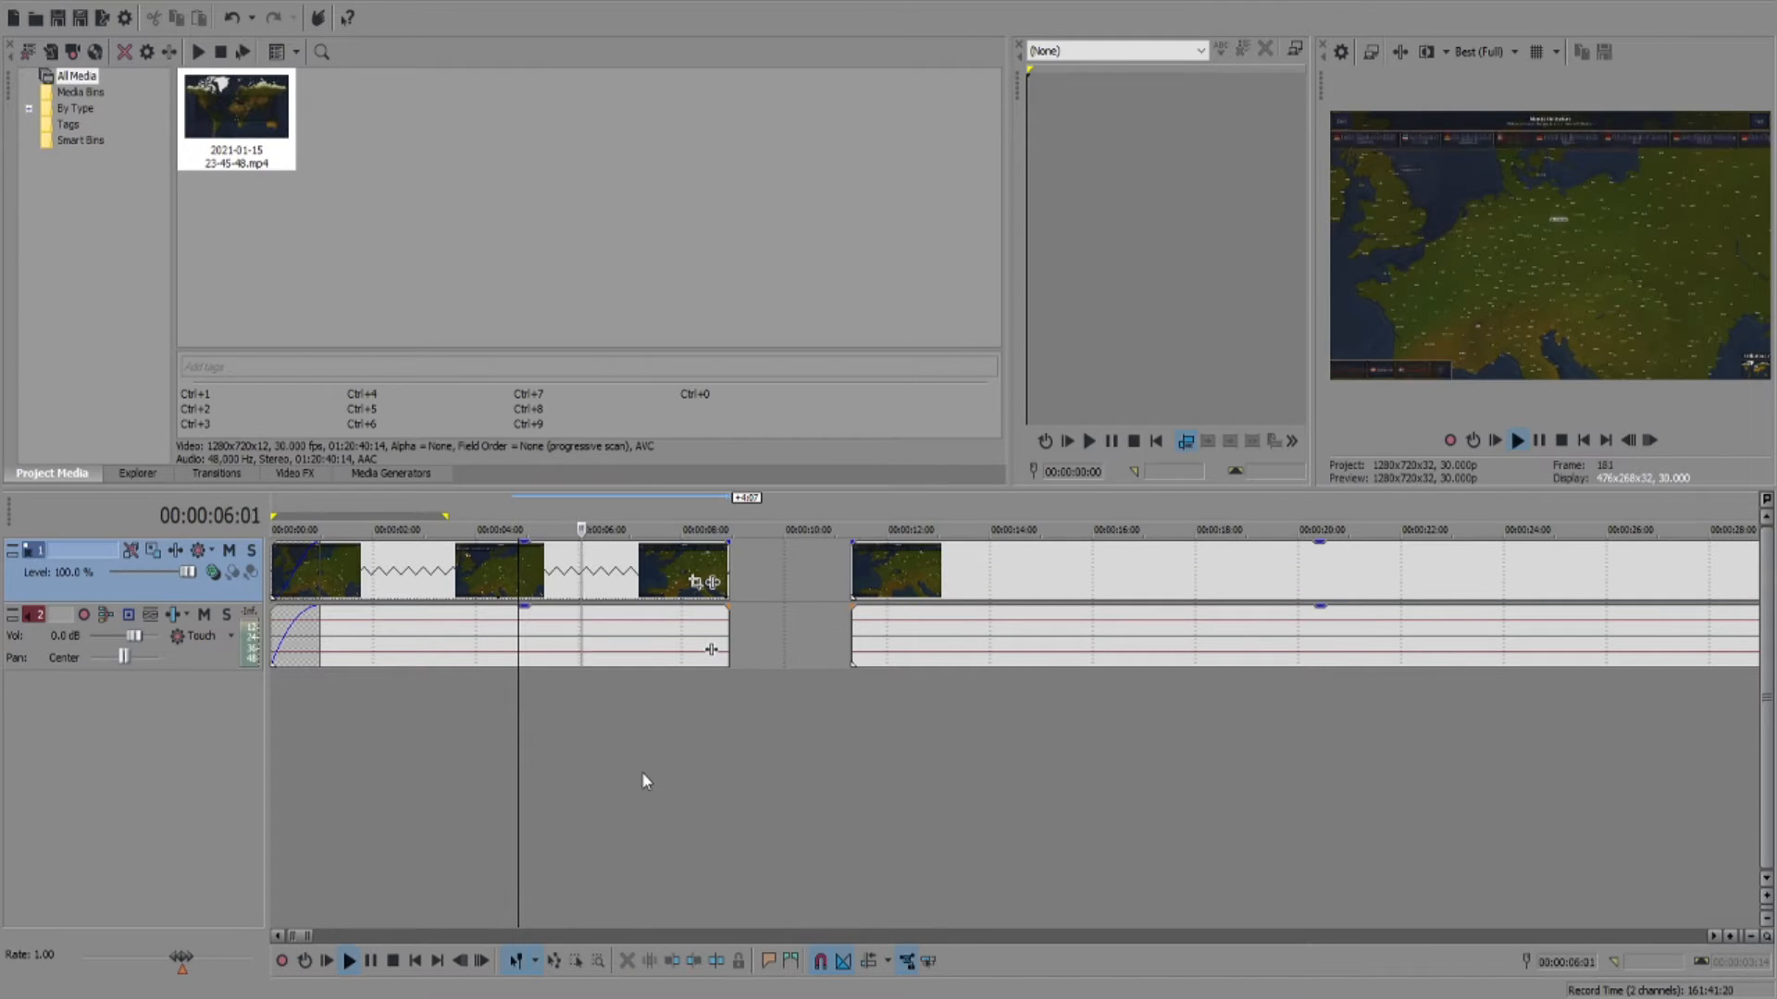
pyautogui.press('space')
# Step: Undo the slow-down, the move of the second piece, the split and the fade-ins, leaving one continuous clip with nothing selected
pyautogui.hotkey('ctrl', 'z')
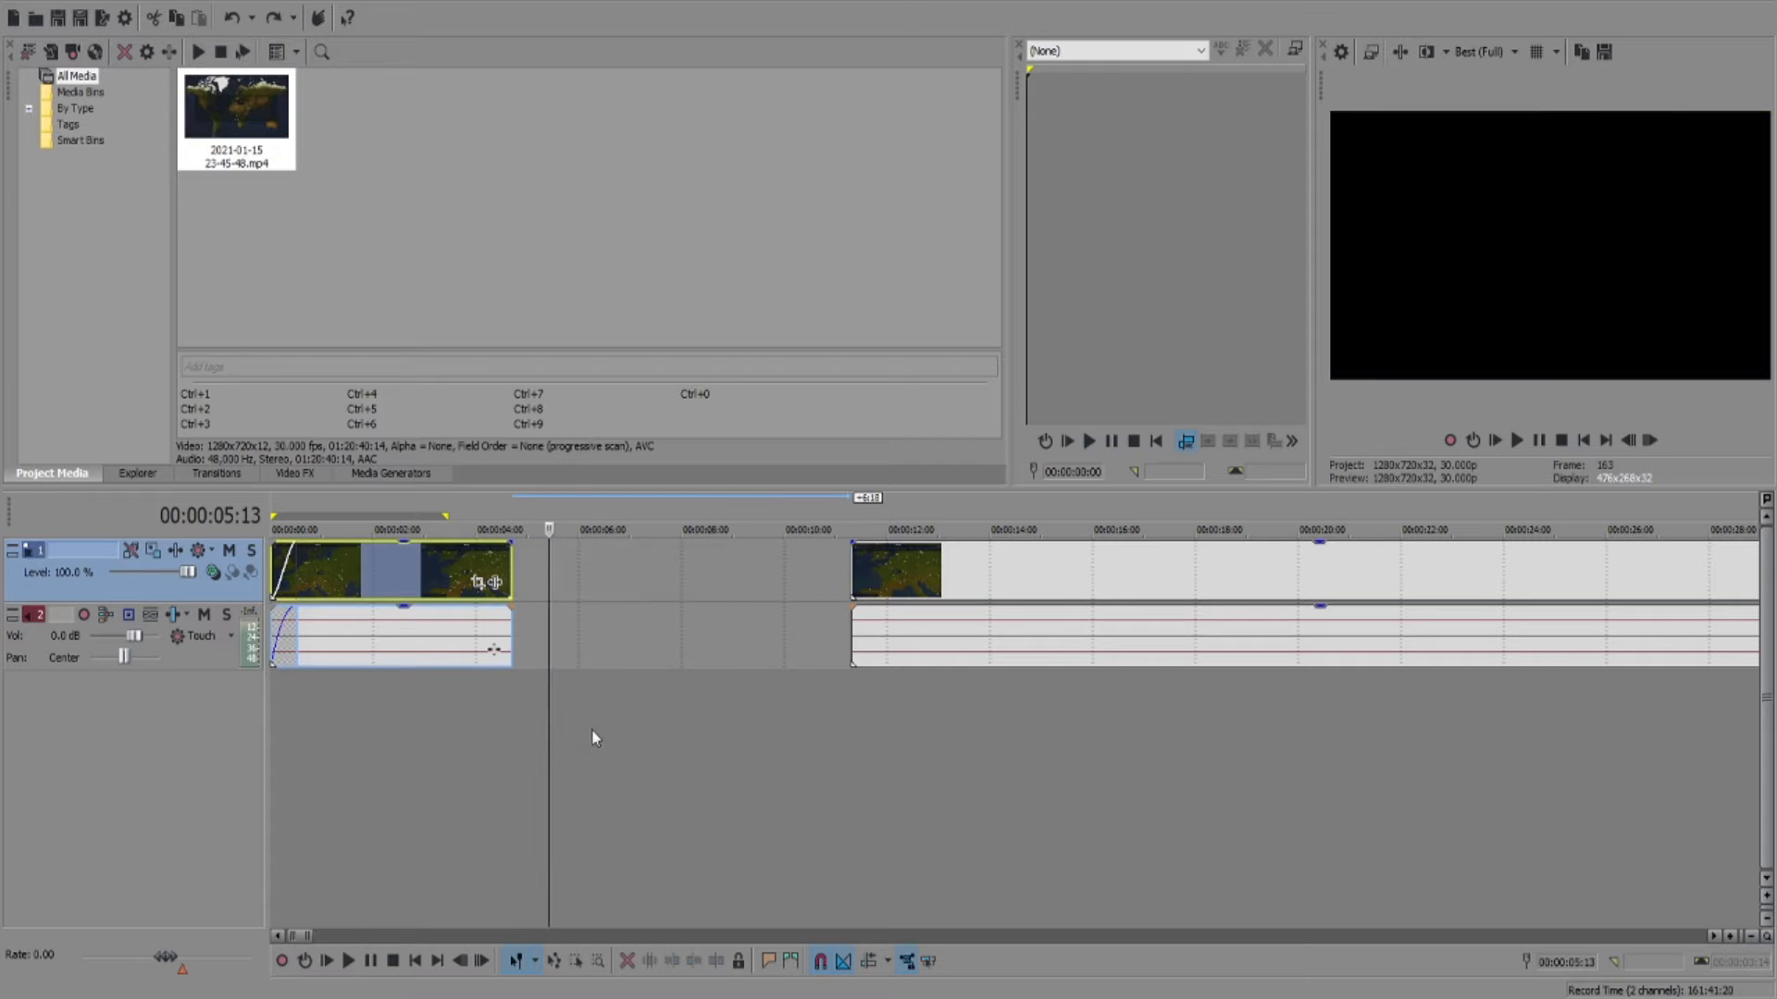
pyautogui.click(410, 726)
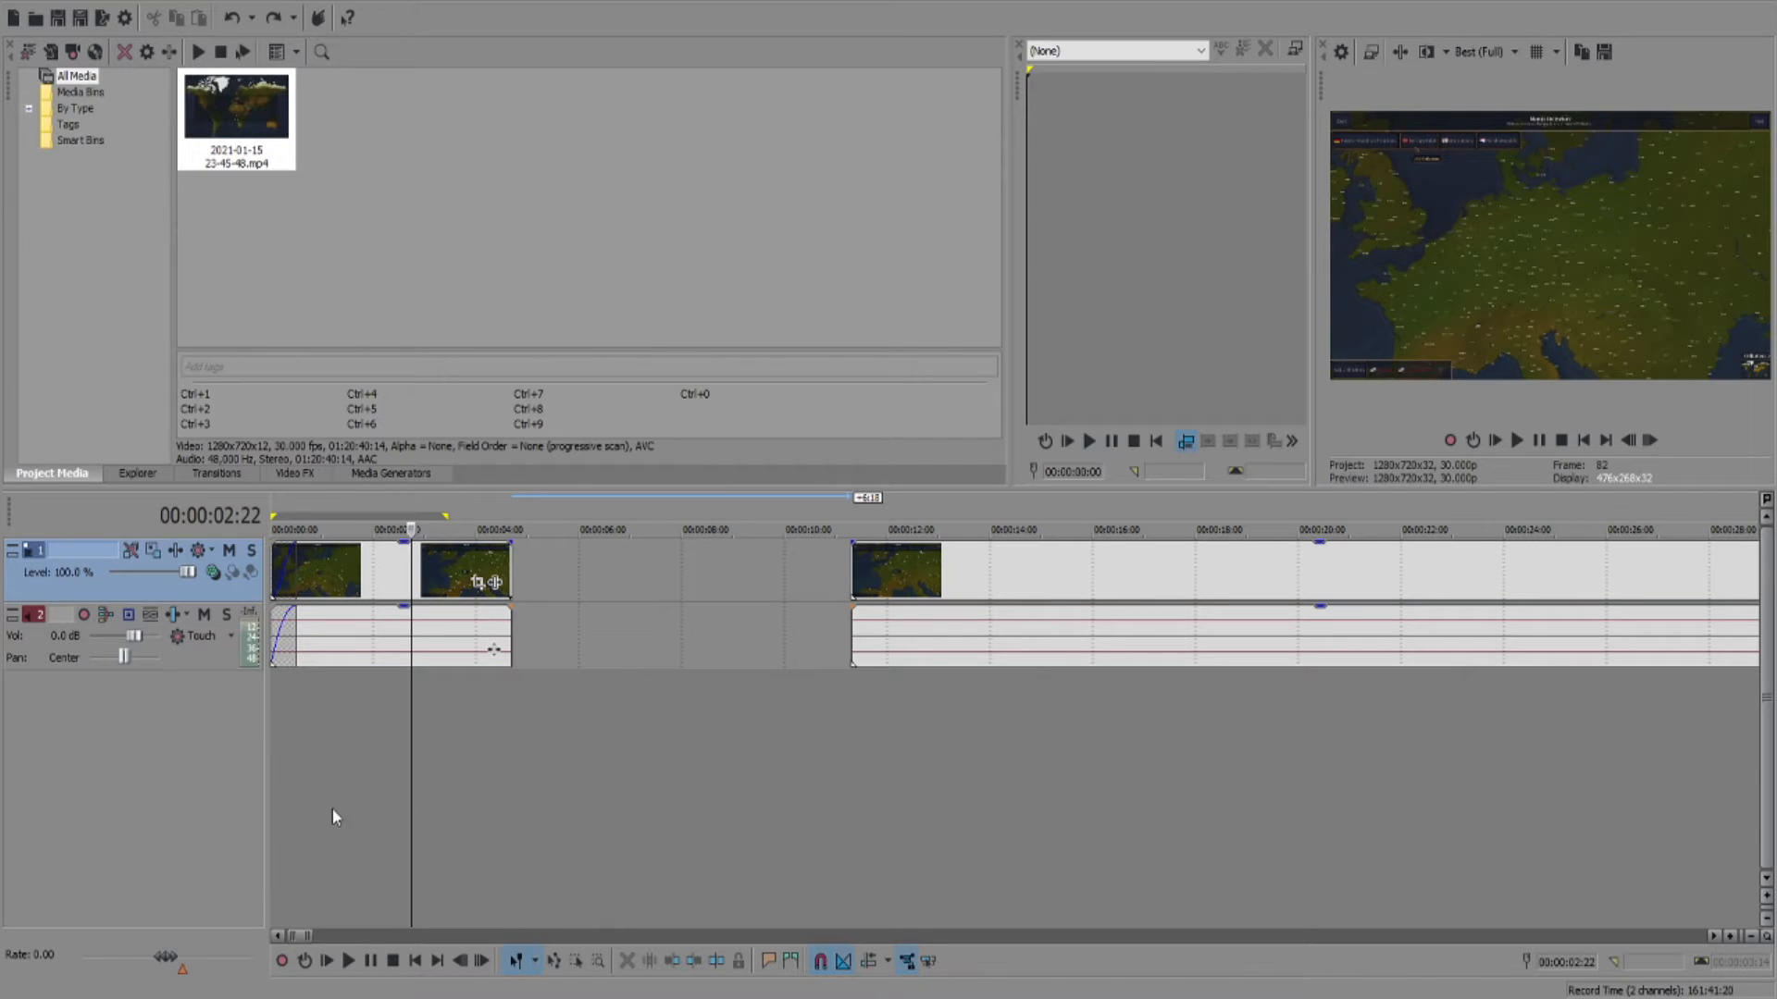
pyautogui.hotkey('ctrl', 'z')
pyautogui.hotkey('ctrl', 'z')
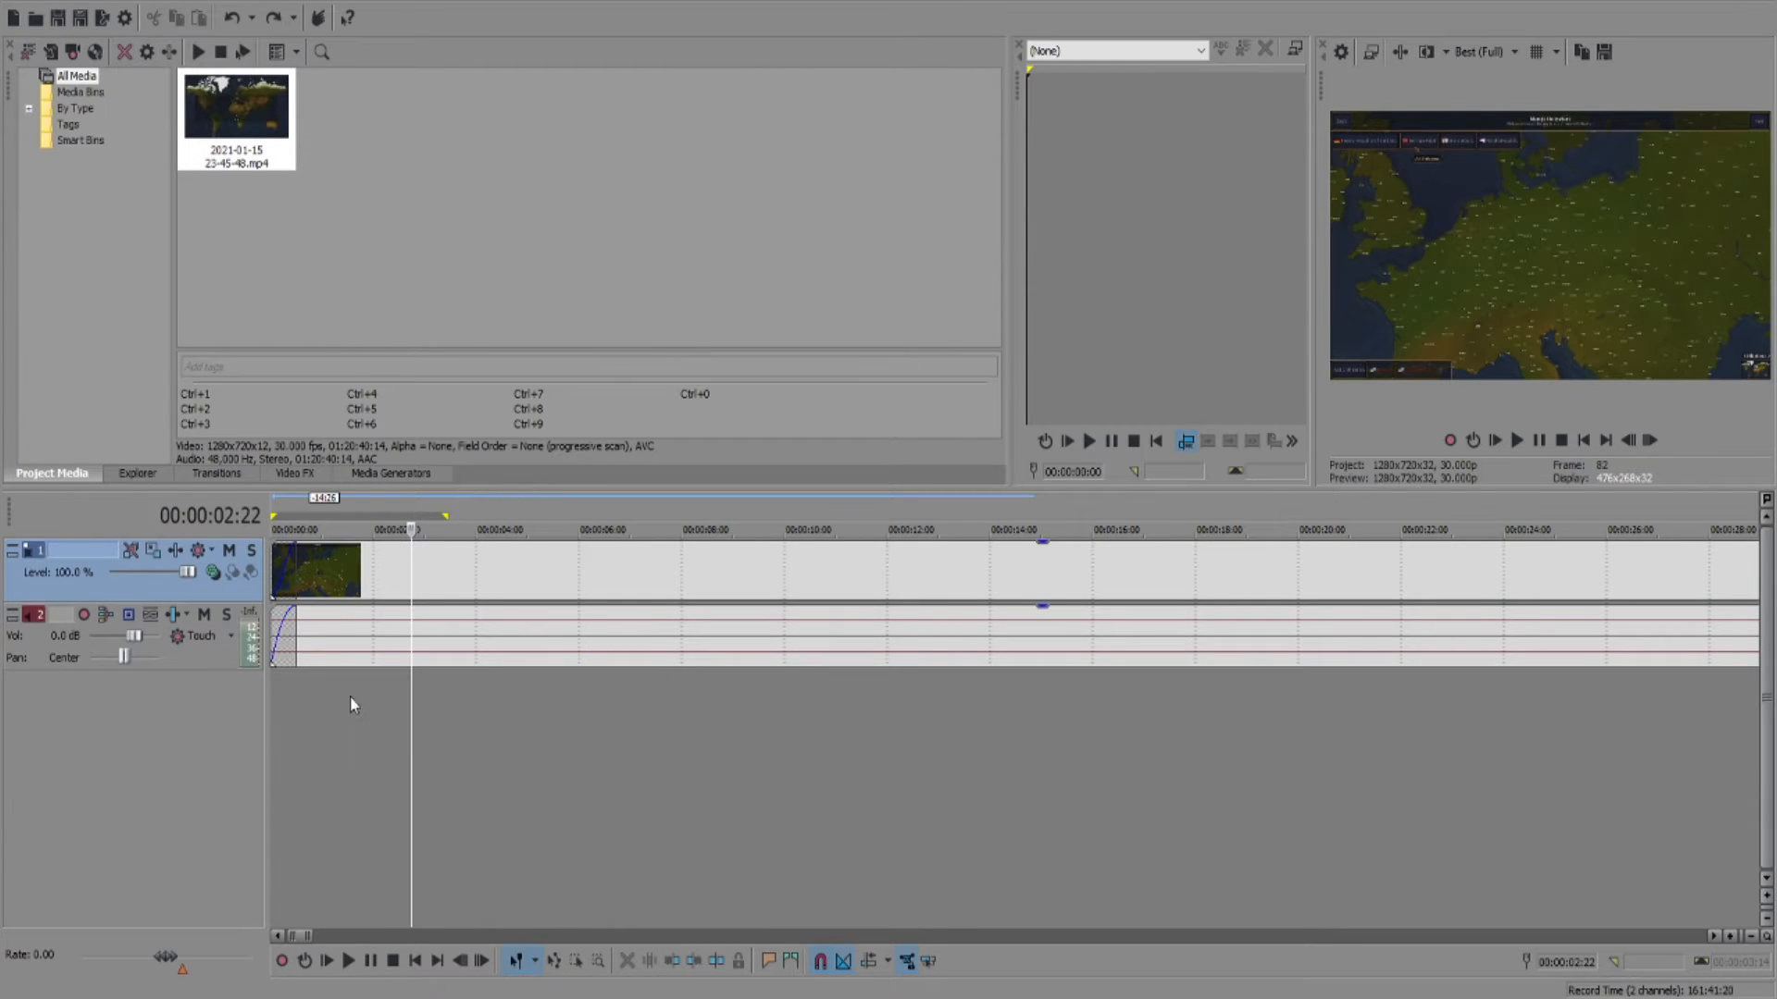
pyautogui.click(303, 719)
pyautogui.hotkey('ctrl', 'a')
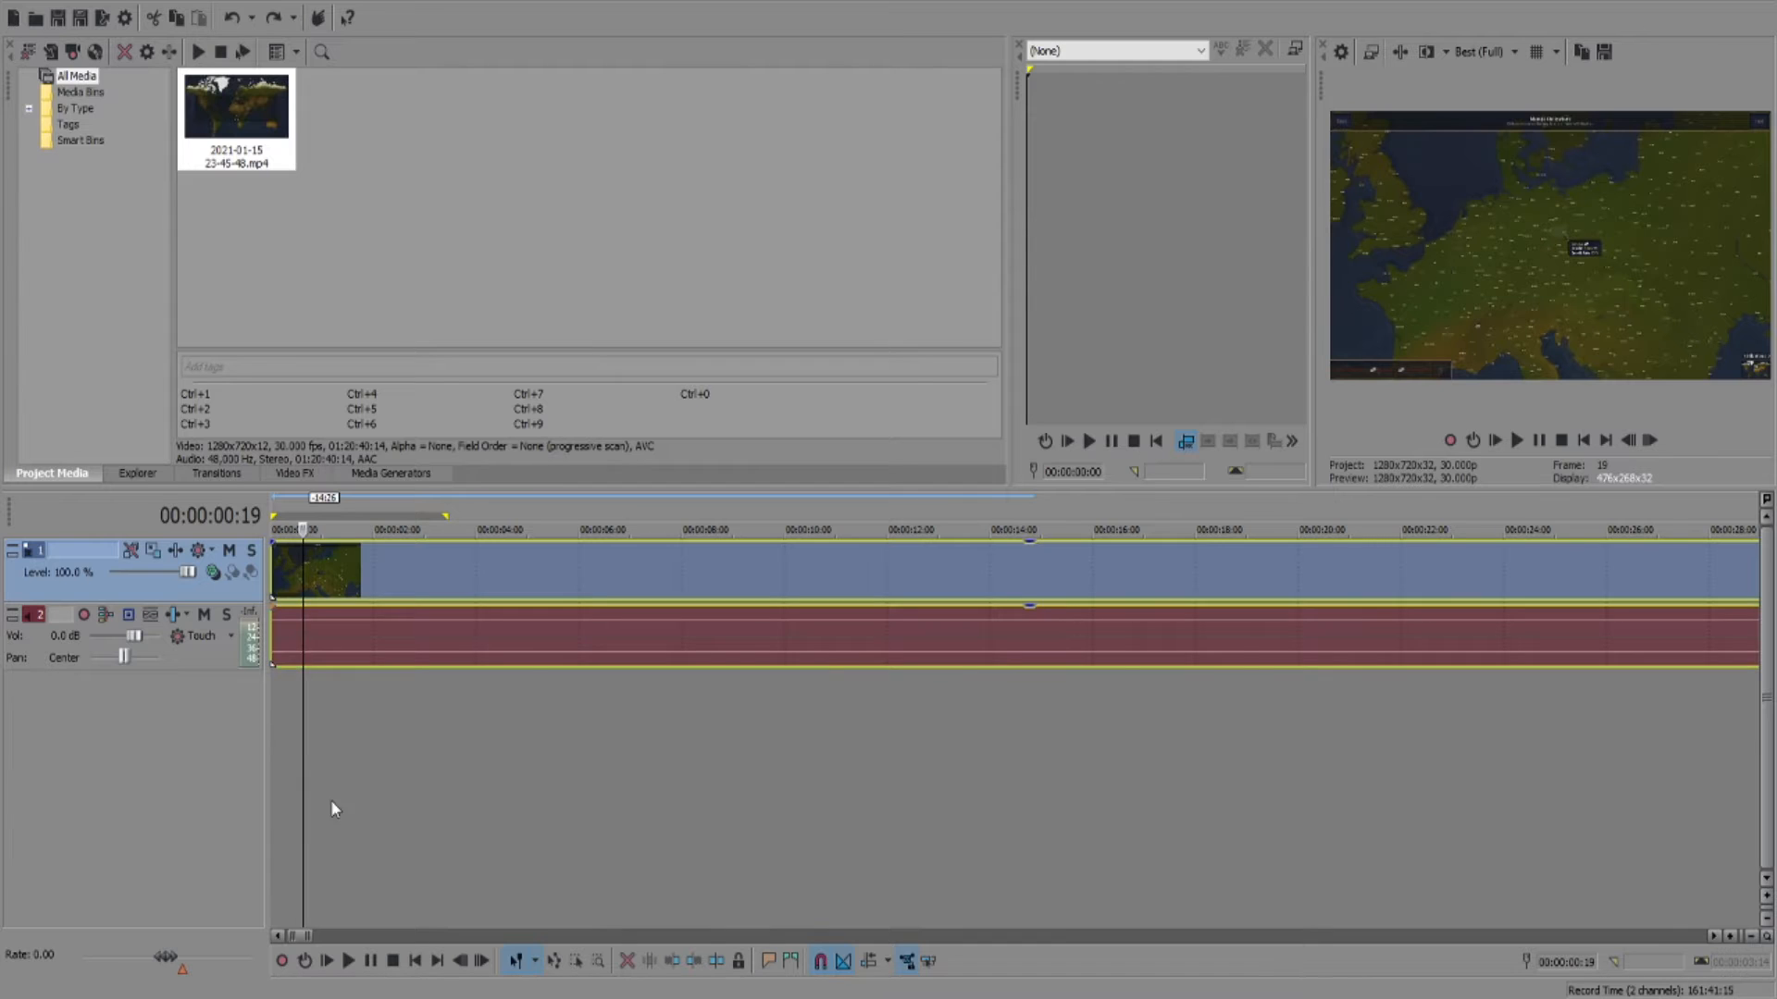
pyautogui.click(320, 741)
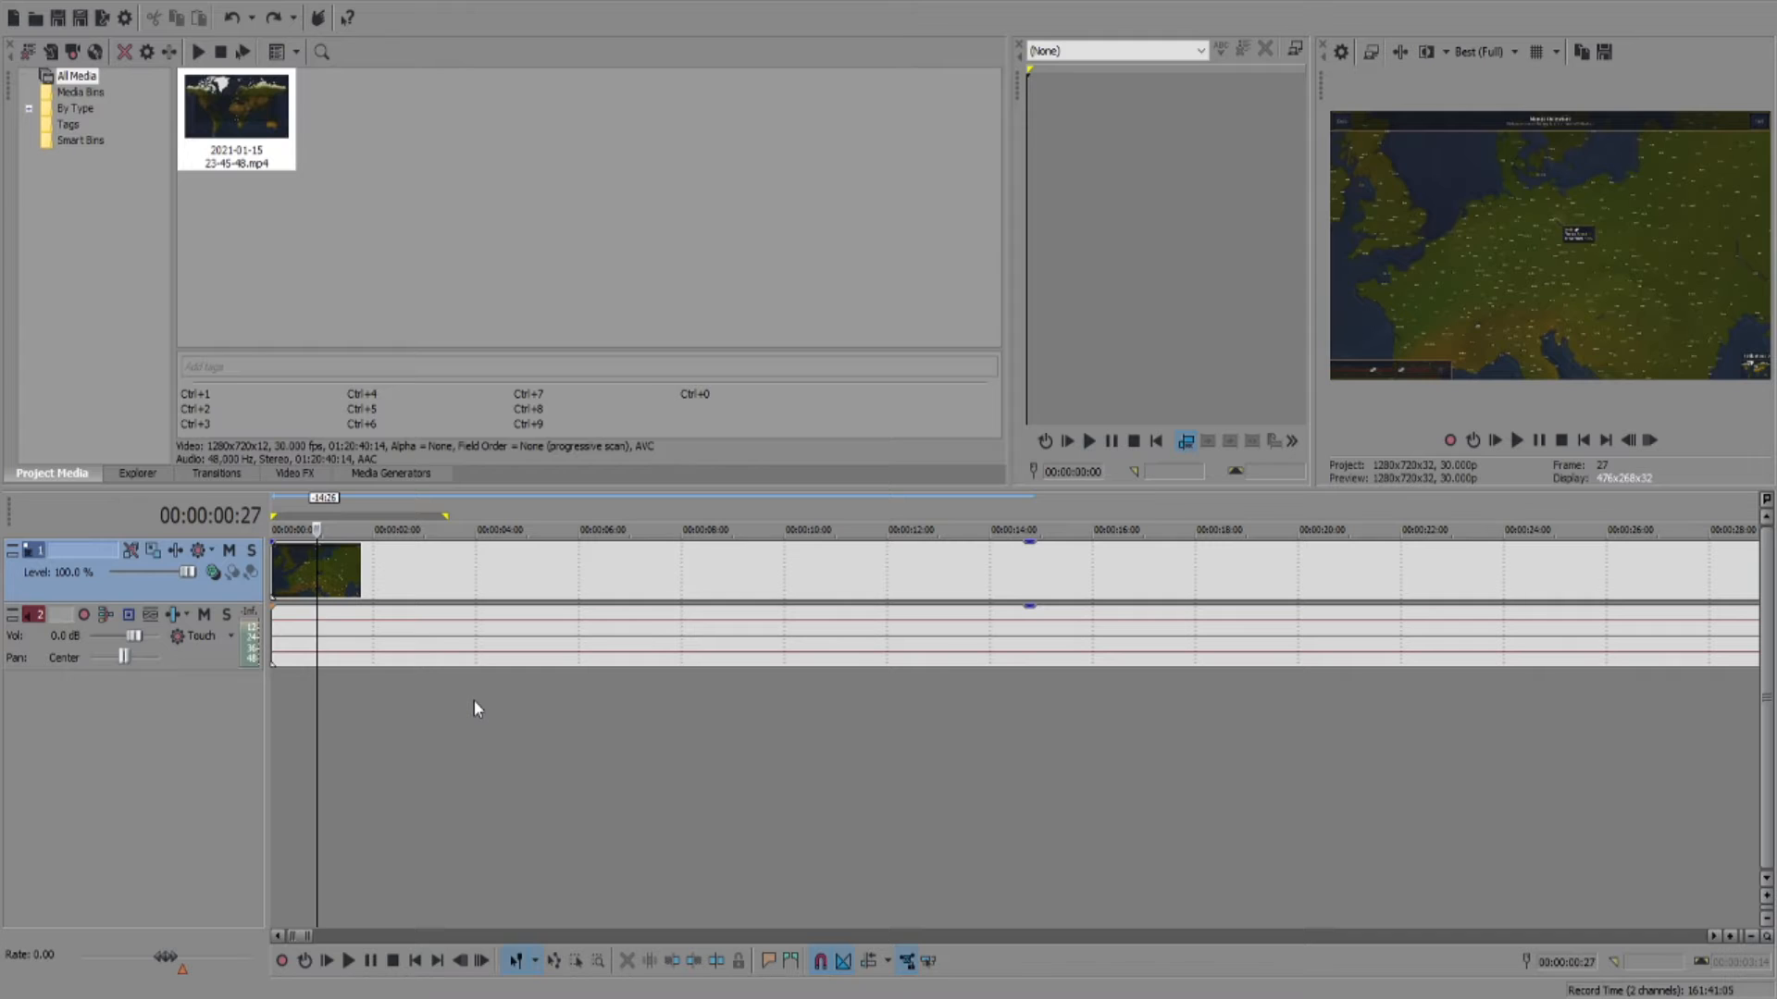
# Step: Skim through the footage from the opening seconds to about 00:05:08 to look for the end of the Europe section
pyautogui.click(371, 570)
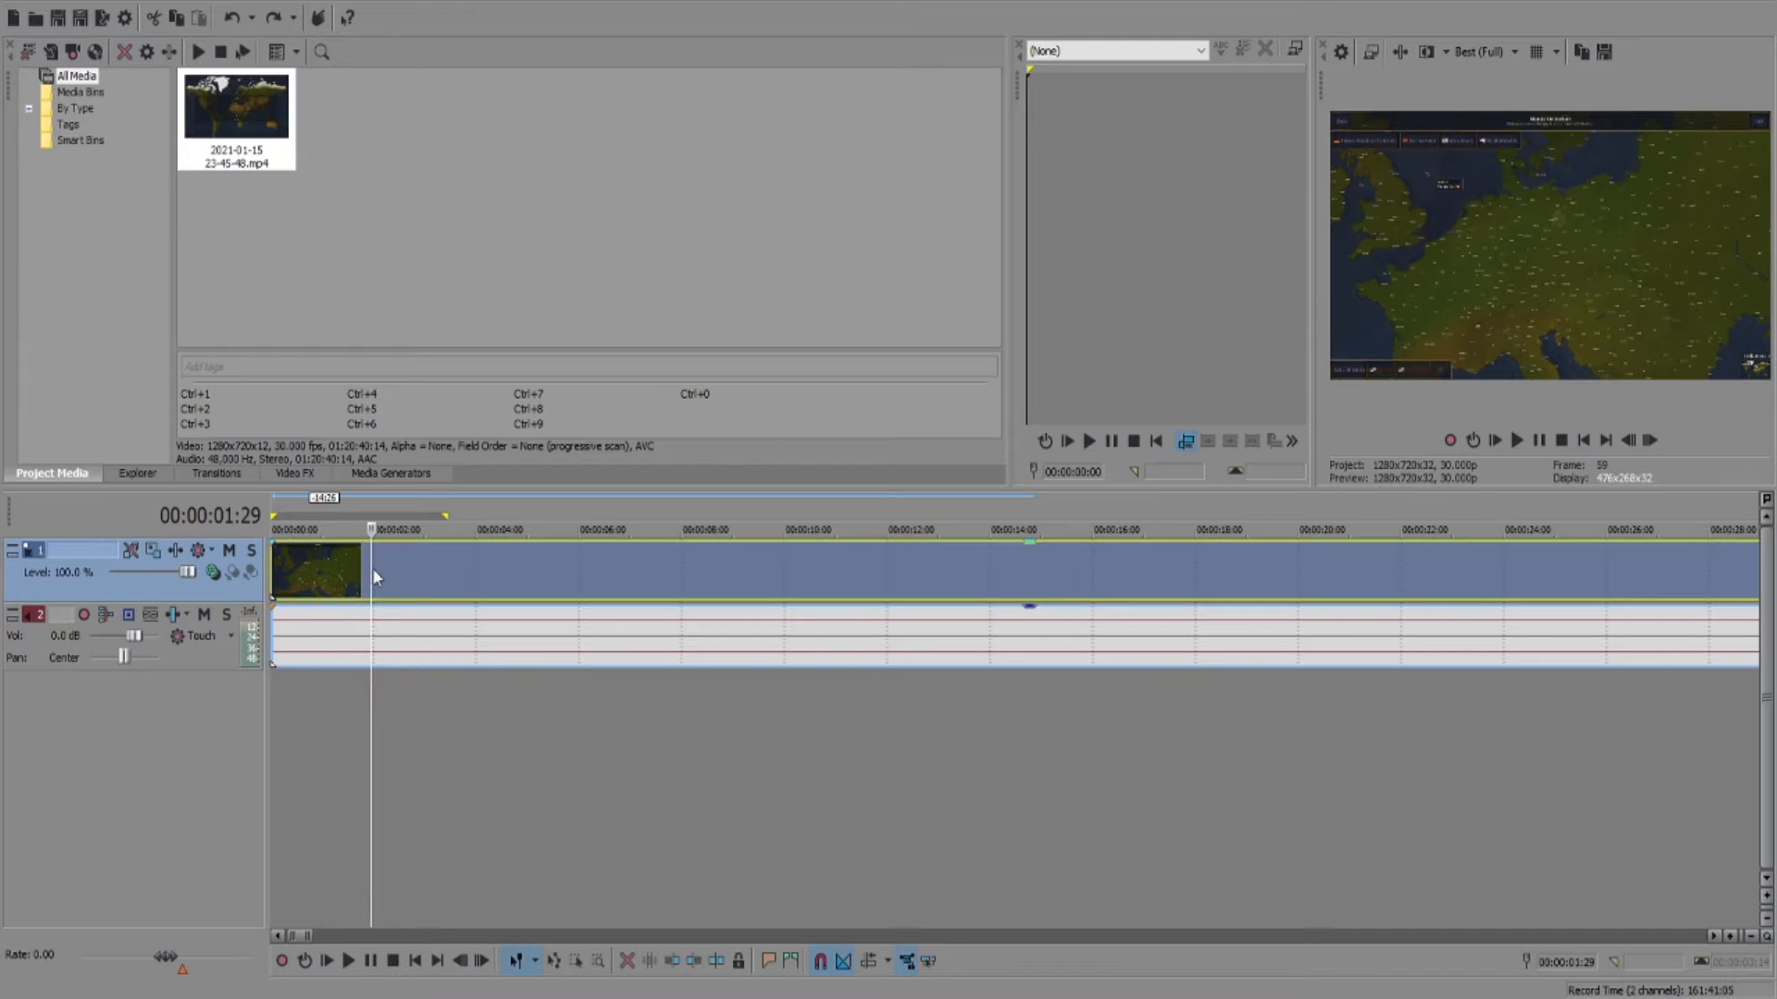
pyautogui.click(394, 571)
pyautogui.click(436, 574)
pyautogui.click(485, 577)
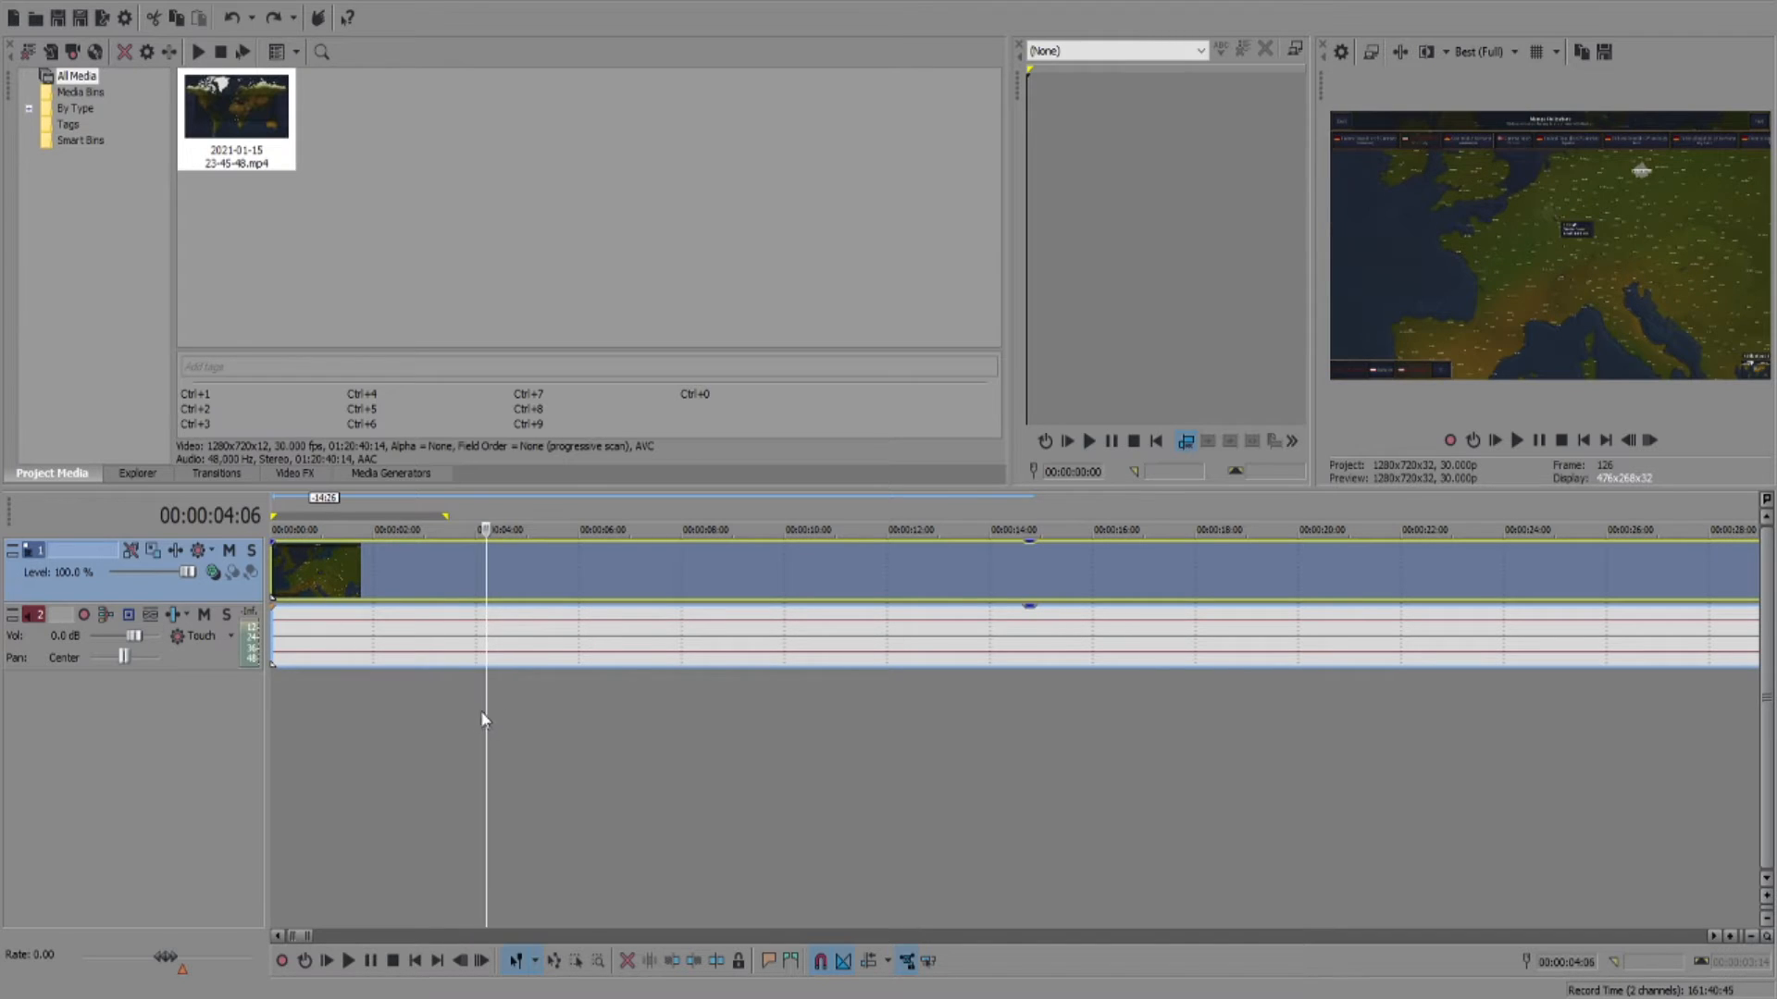
pyautogui.moveTo(487, 718); pyautogui.dragTo(1012, 742)
pyautogui.moveTo(1011, 743); pyautogui.dragTo(1481, 764)
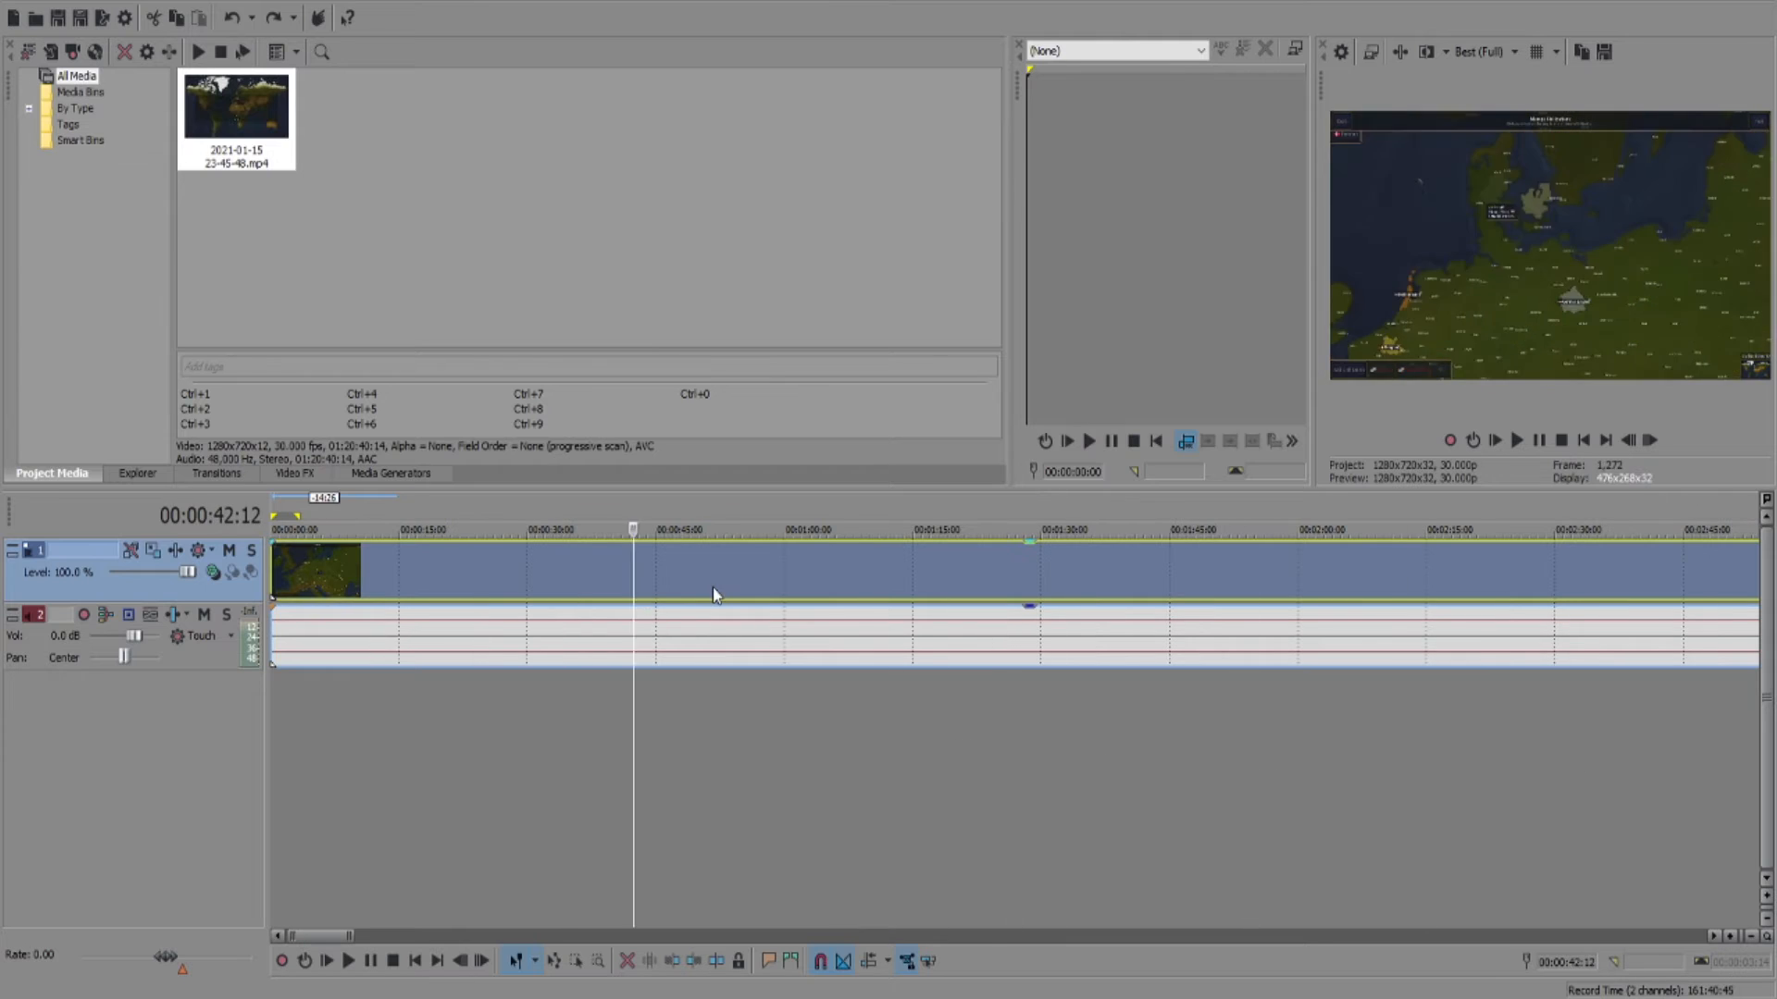
pyautogui.click(778, 597)
pyautogui.click(861, 606)
pyautogui.click(998, 569)
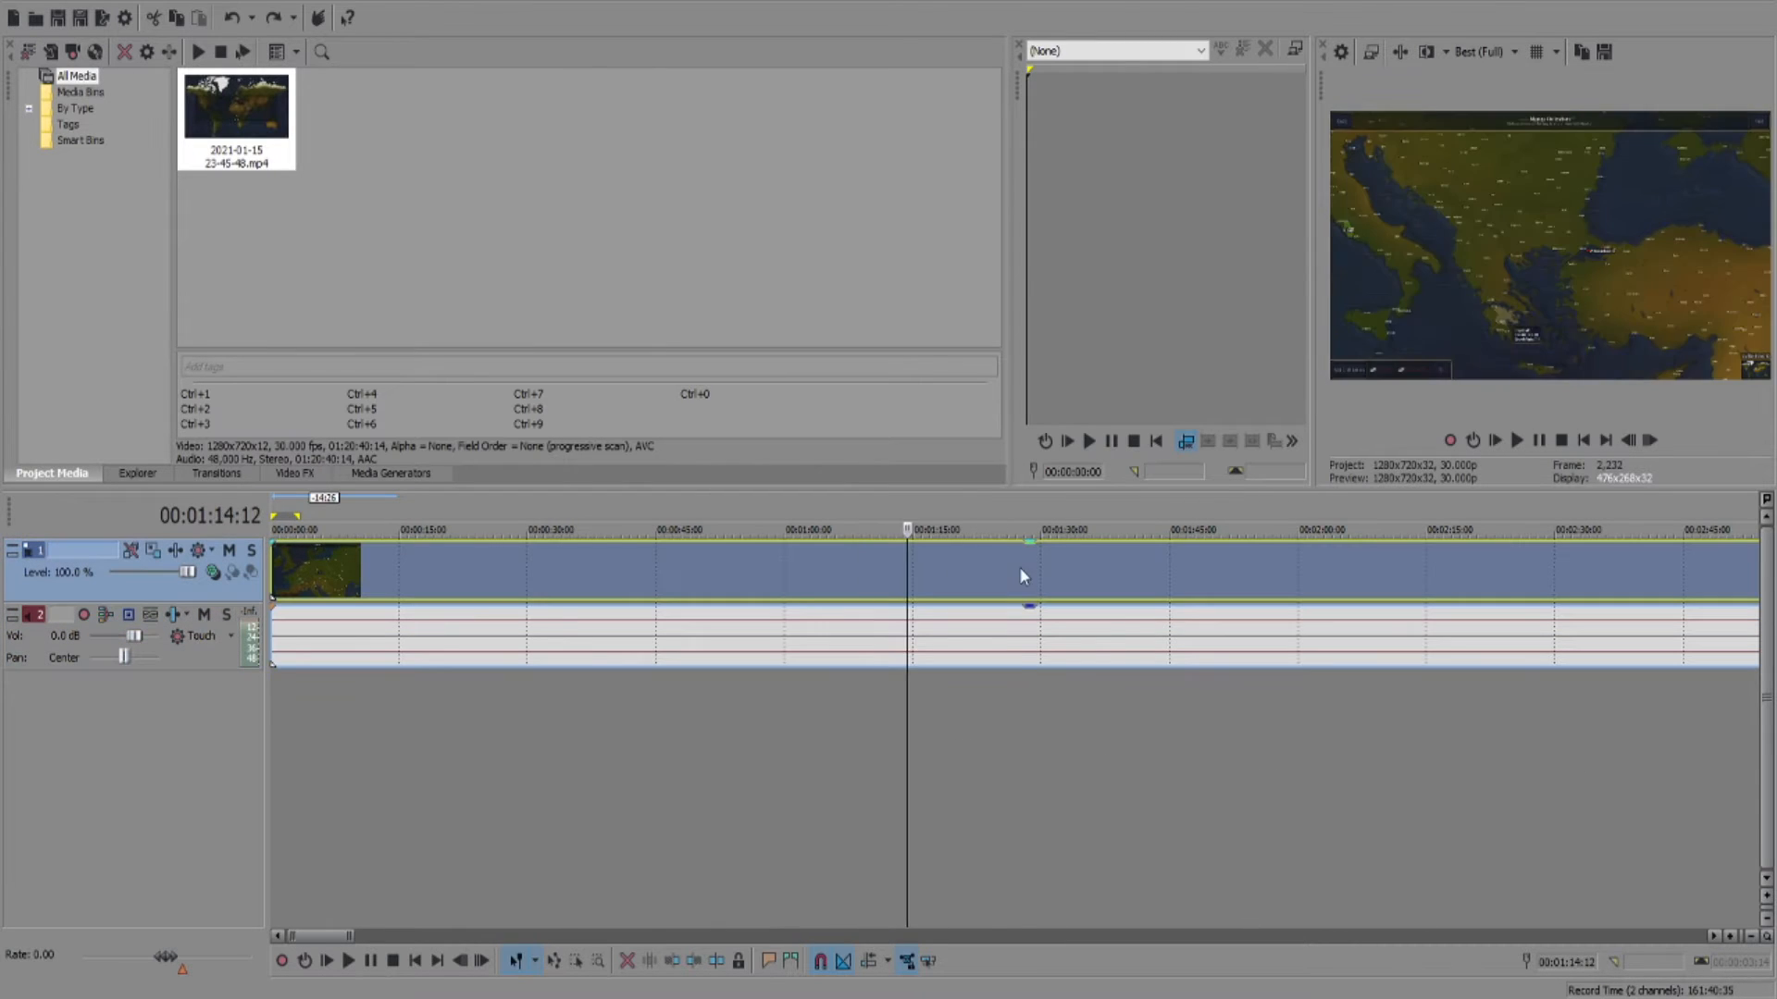
pyautogui.click(1094, 574)
pyautogui.click(1179, 575)
pyautogui.click(1341, 573)
pyautogui.click(1436, 573)
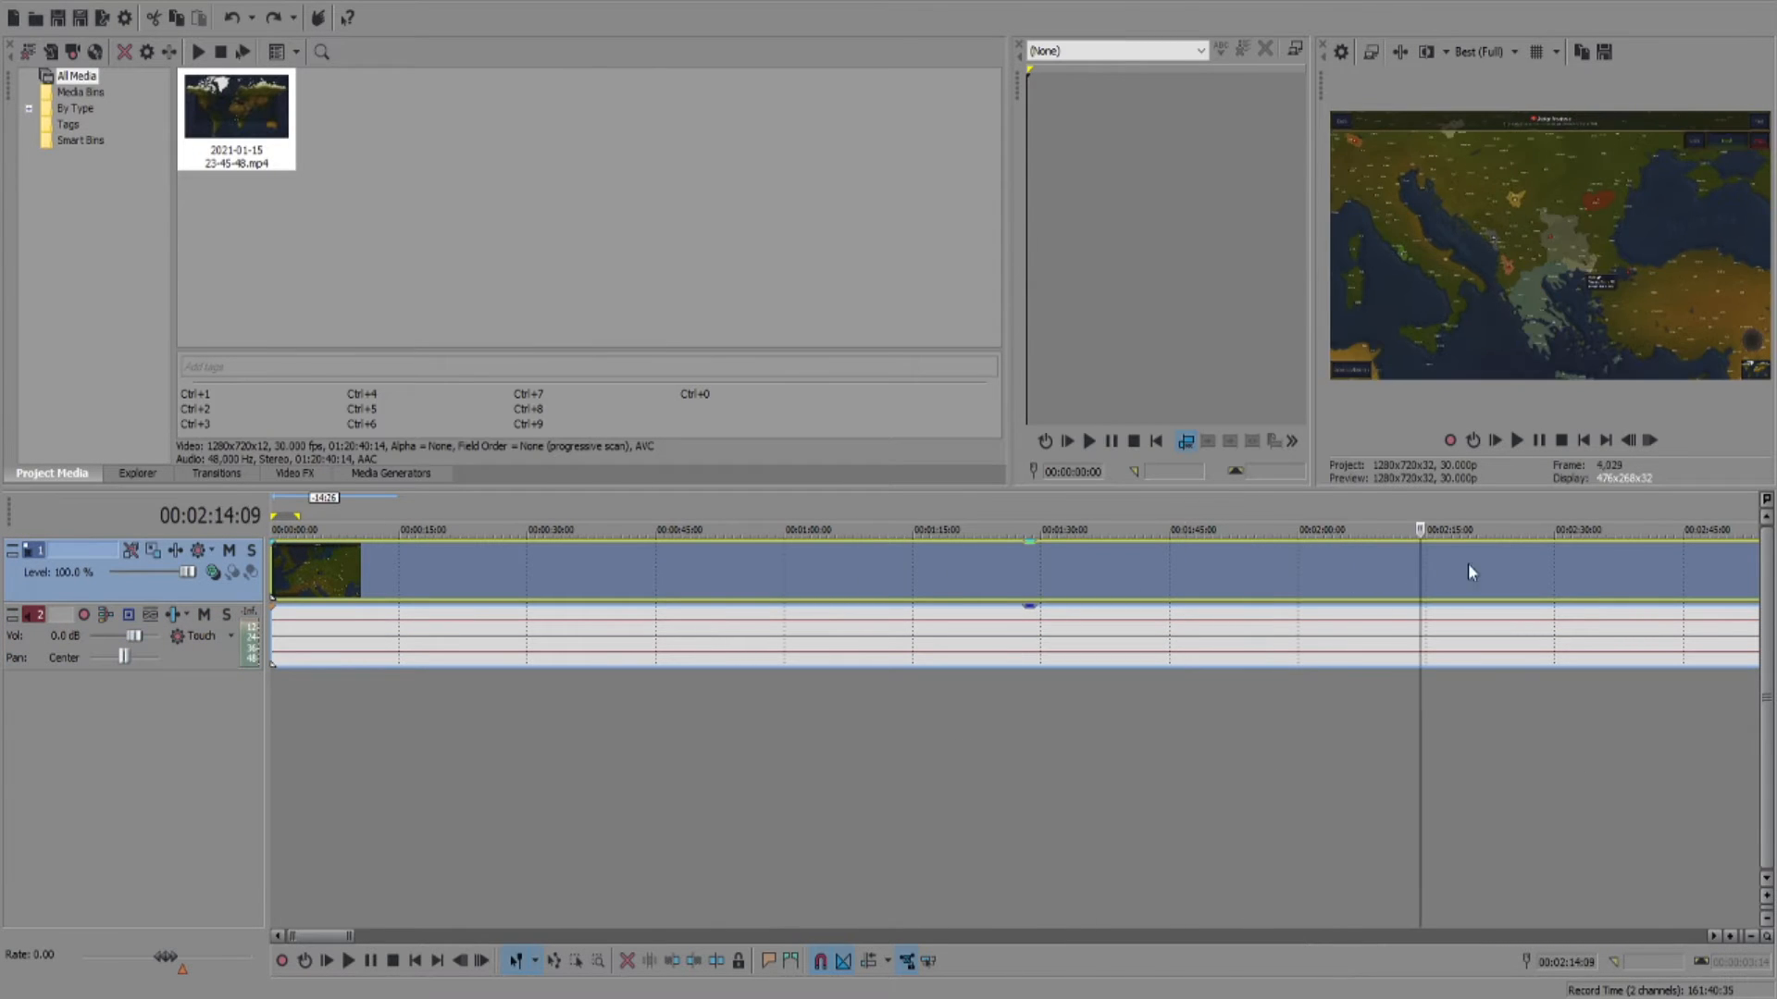
pyautogui.click(1515, 568)
pyautogui.click(1626, 567)
pyautogui.scroll(-3, 991, 746)
pyautogui.click(1169, 581)
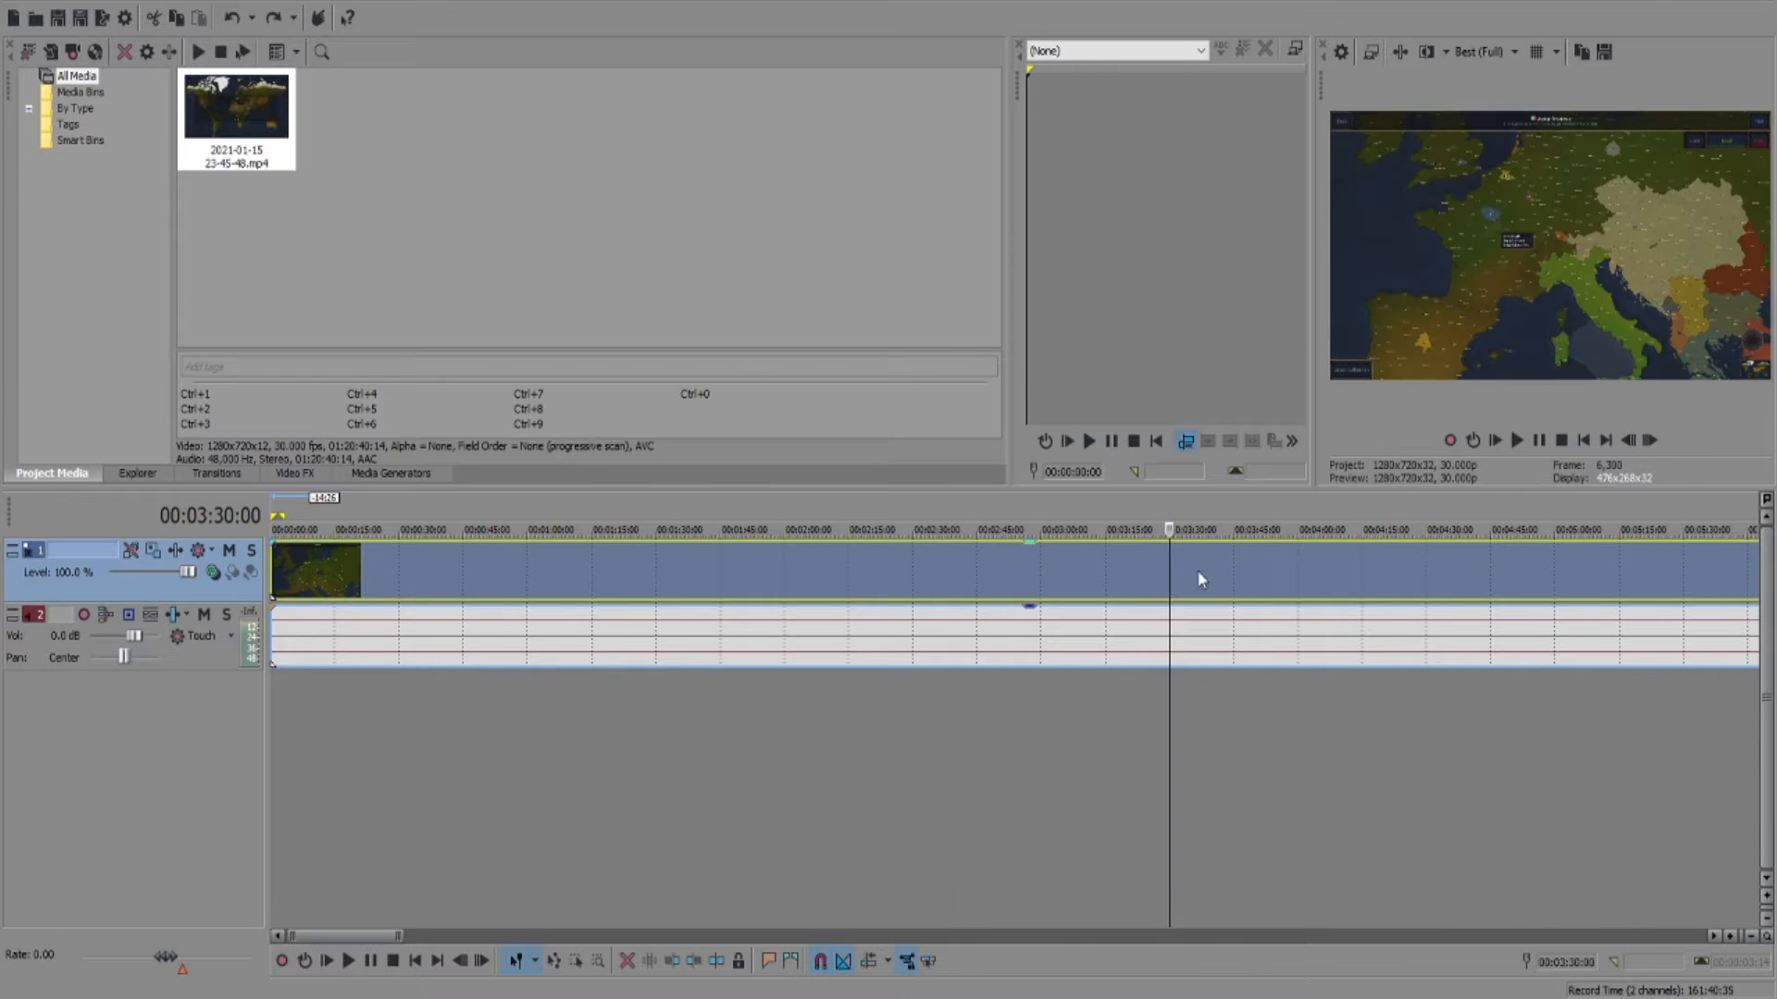
pyautogui.click(1316, 572)
pyautogui.click(1421, 567)
pyautogui.click(1592, 567)
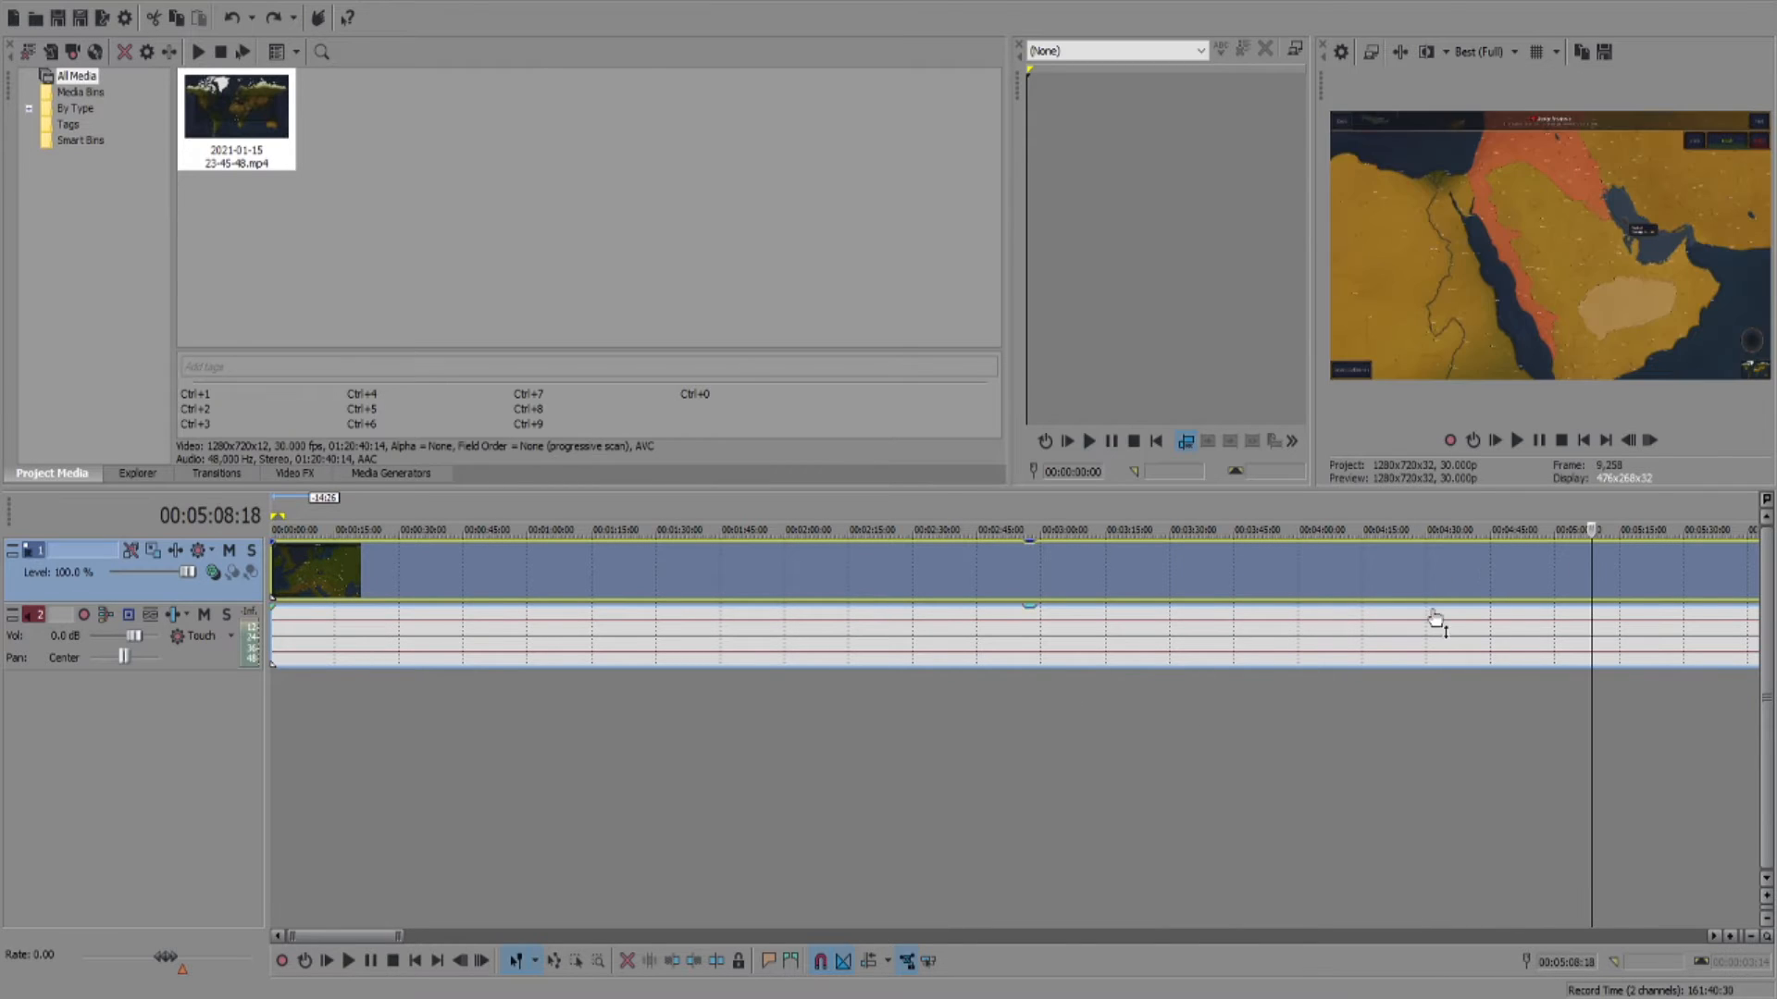
# Step: Add a marker named "End of Europe Timeline" at 00:04:29:01 and return the cursor to the start of the timeline
pyautogui.click(1540, 579)
pyautogui.click(1514, 573)
pyautogui.click(1485, 575)
pyautogui.click(1461, 581)
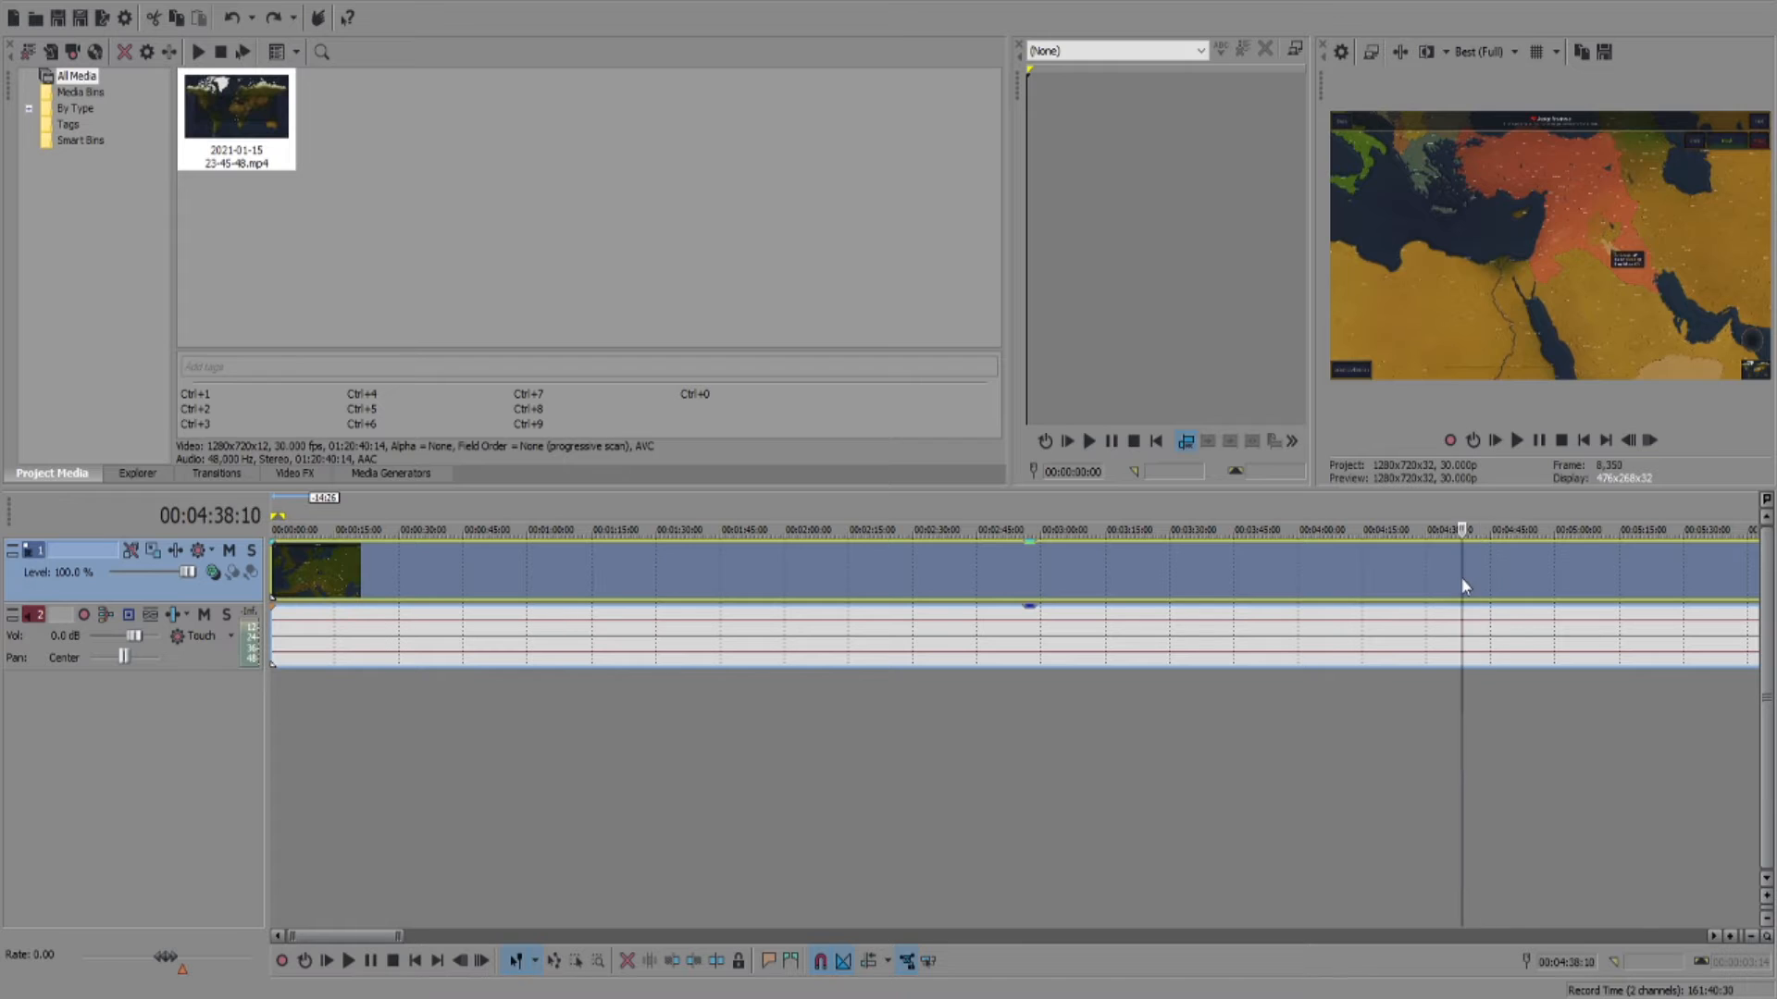
pyautogui.click(1423, 579)
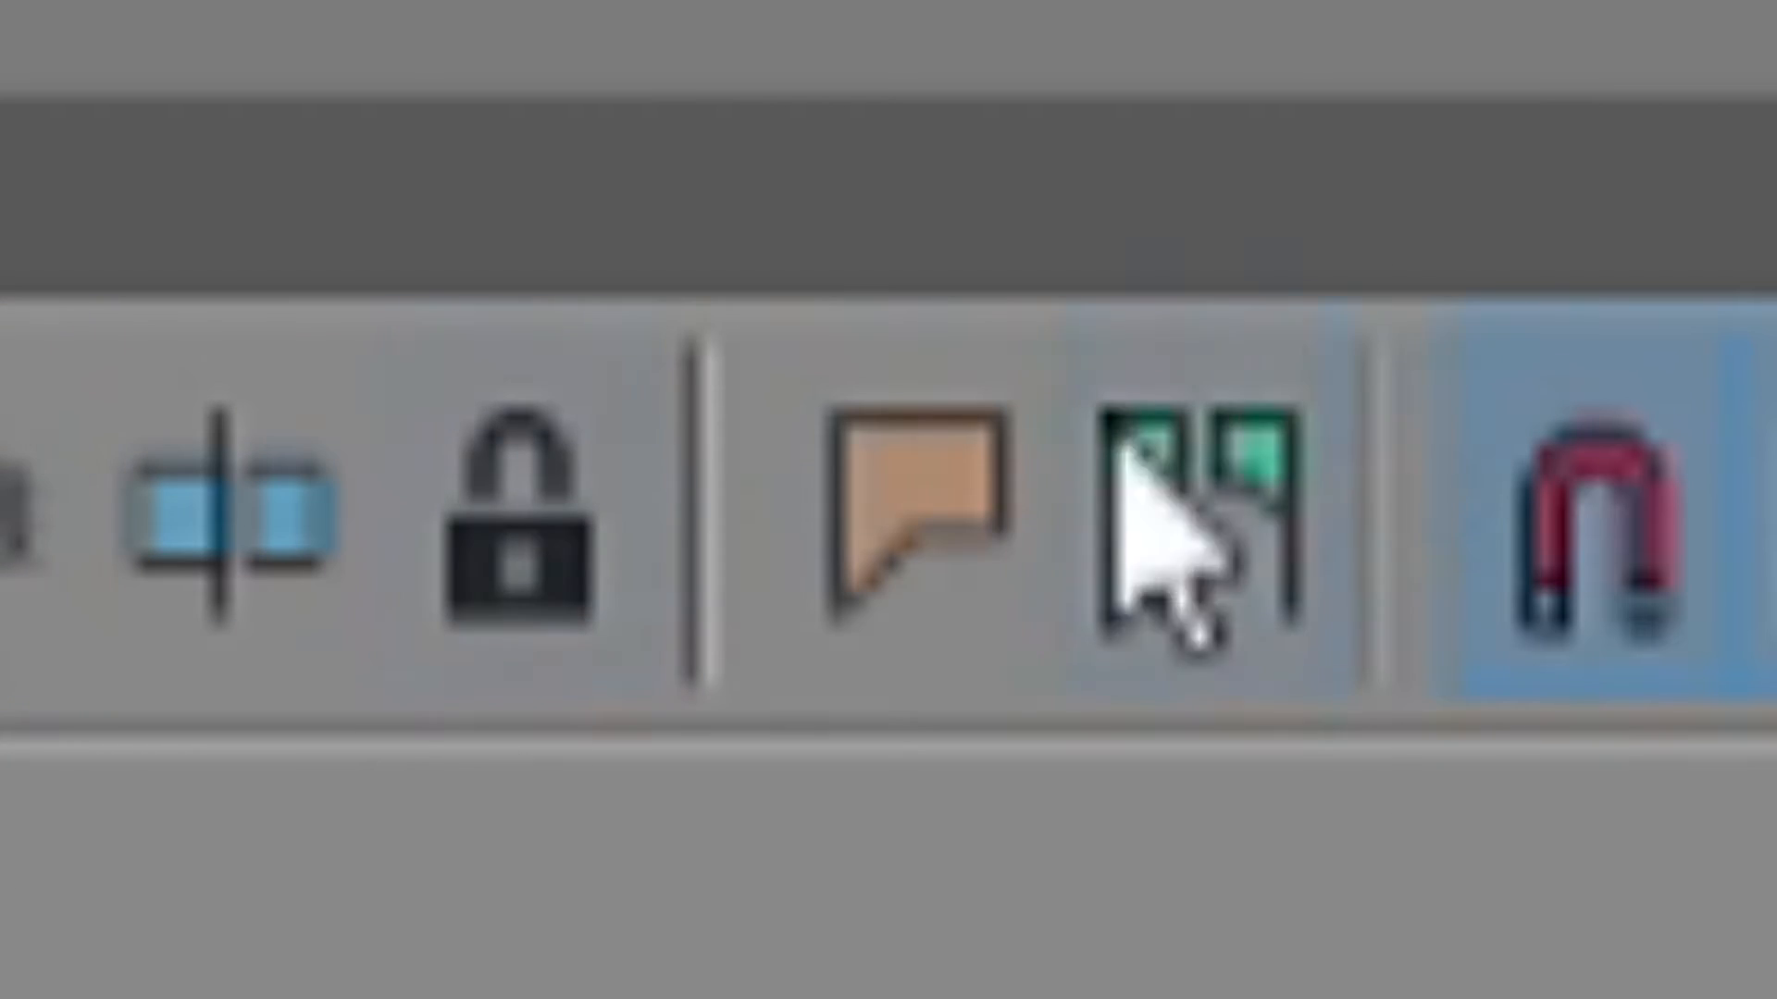
pyautogui.click(913, 526)
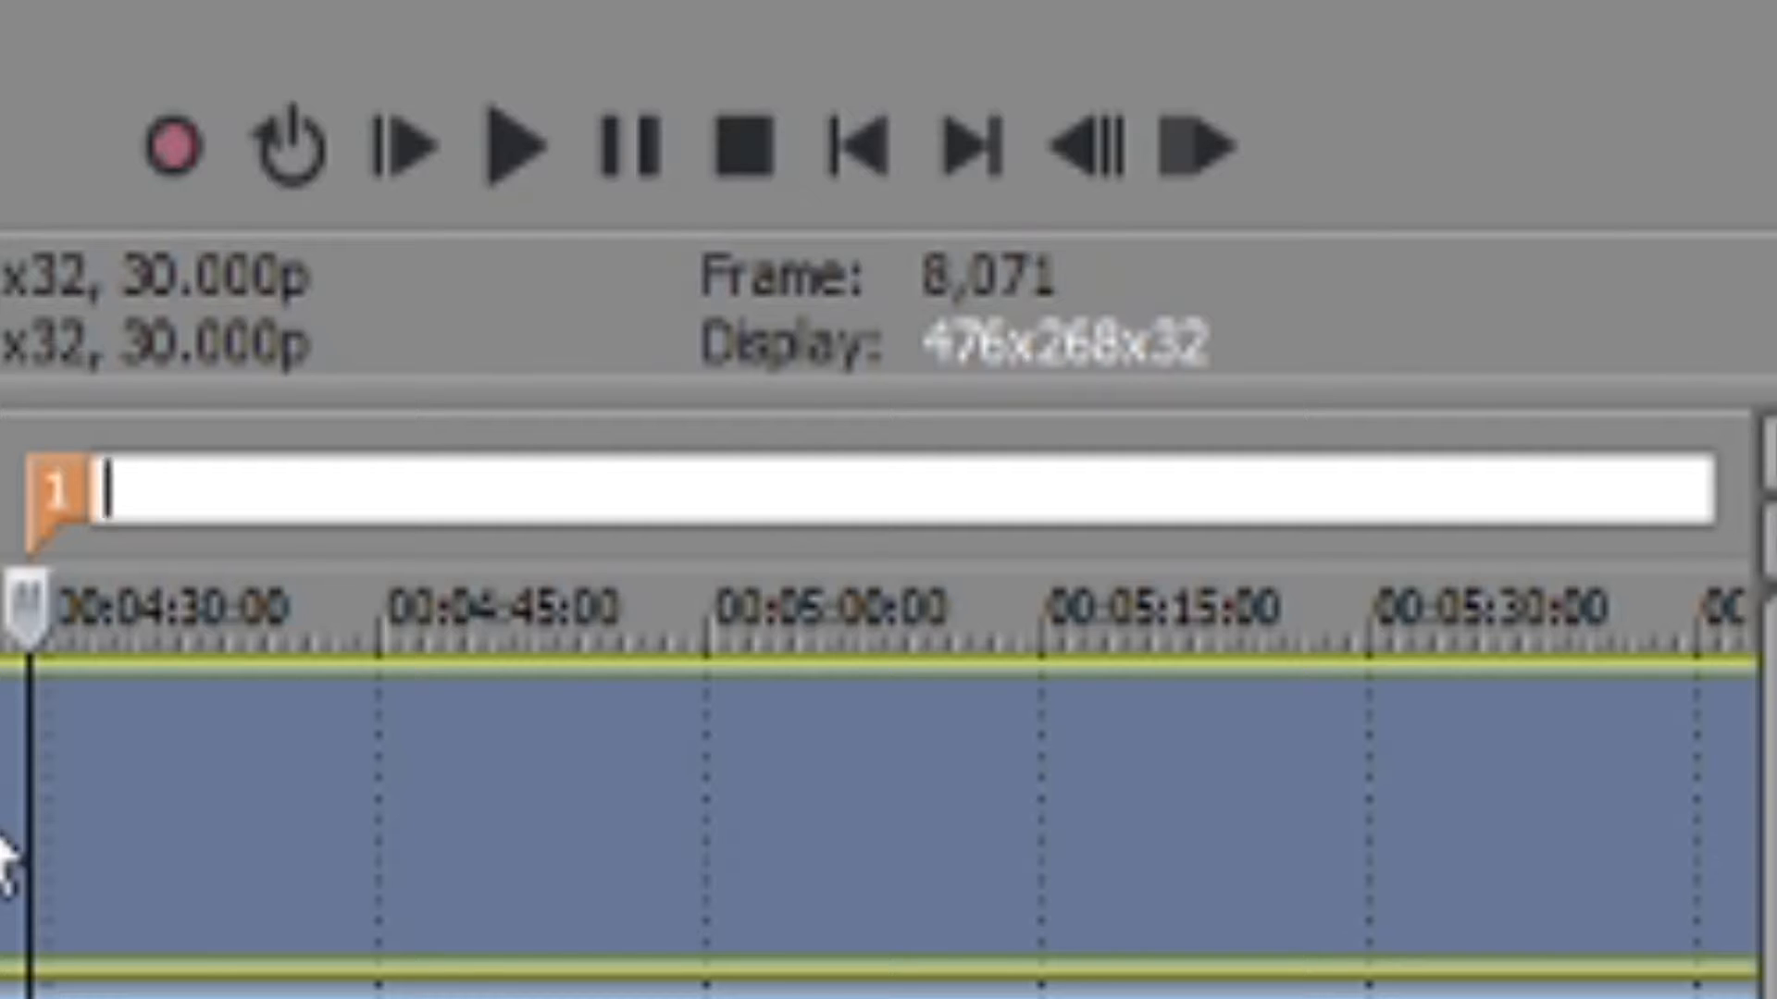
pyautogui.write('End of Eur')
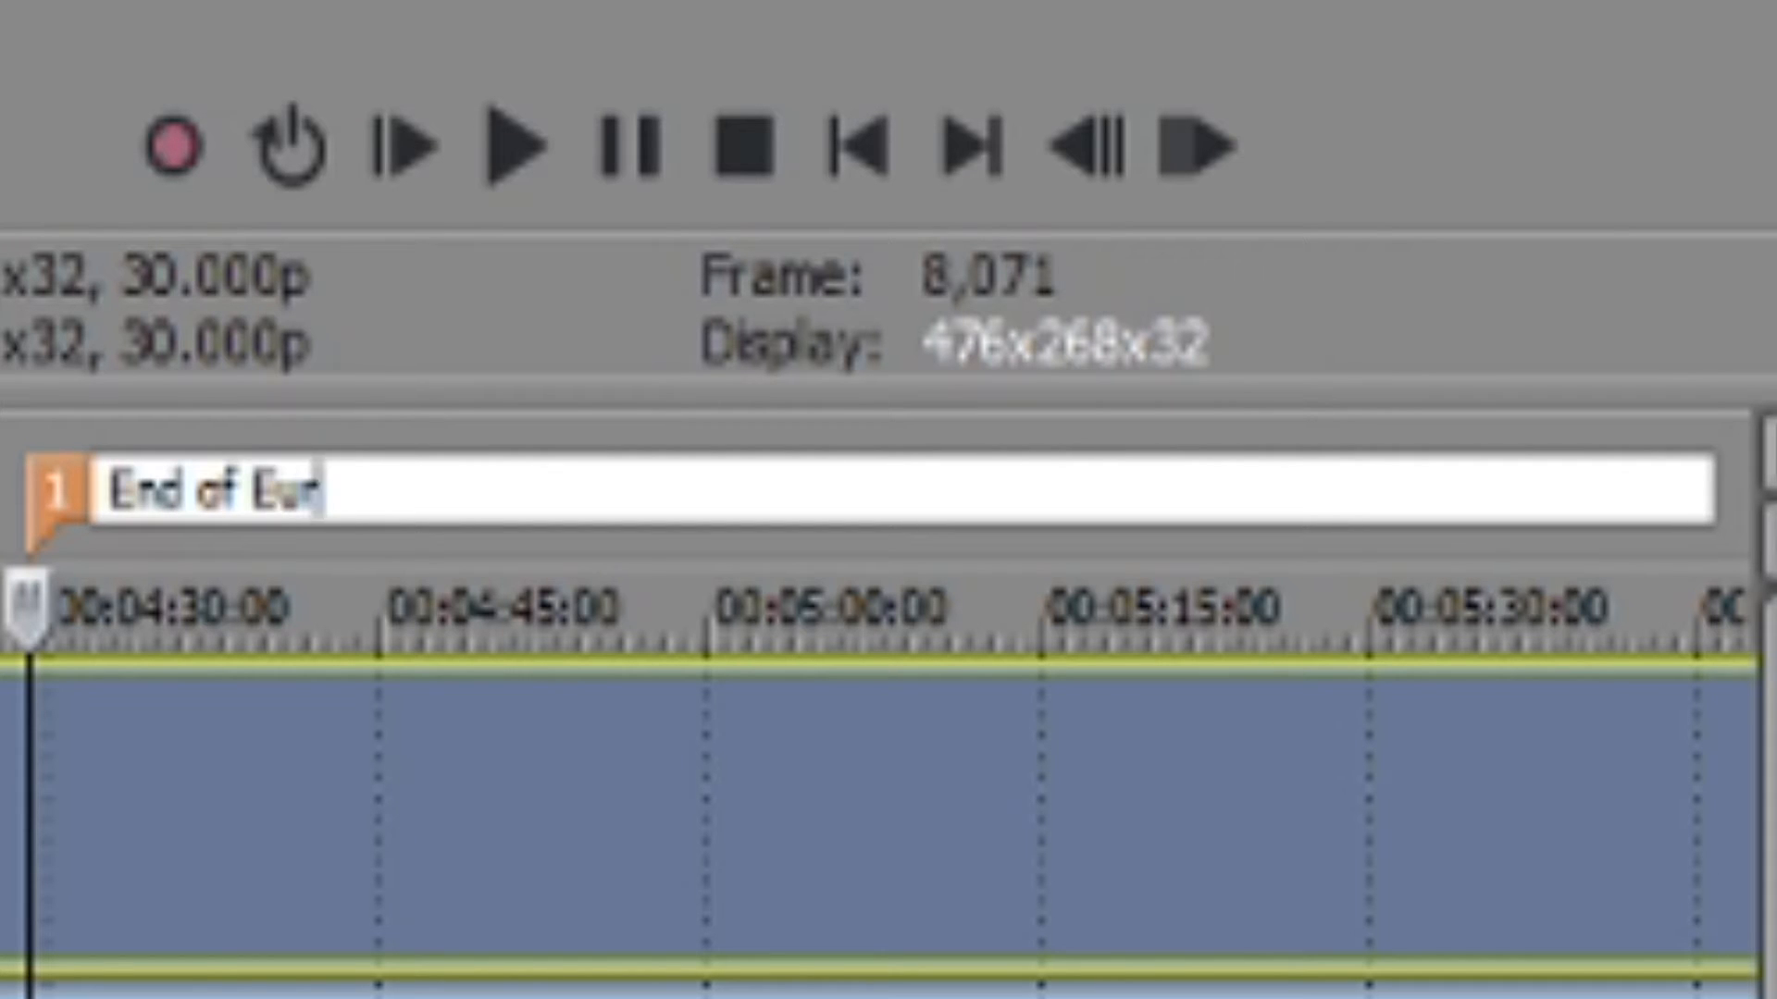
pyautogui.write('ope Timeline')
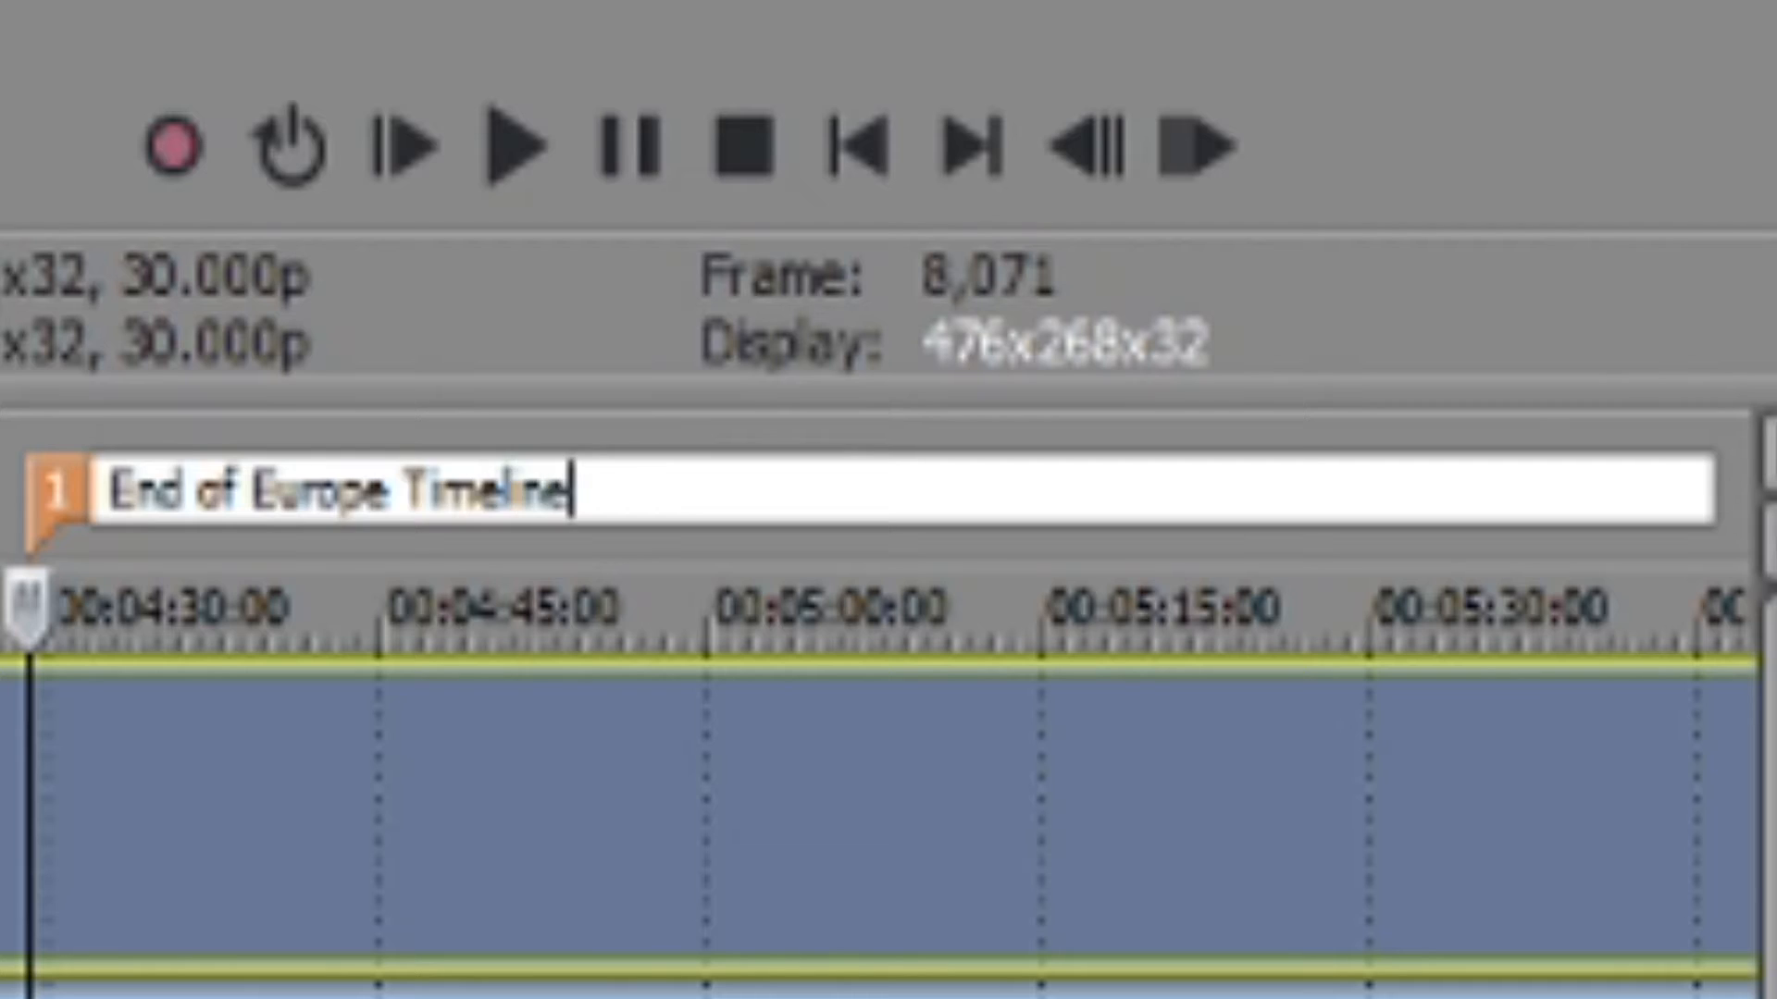
pyautogui.press('Return')
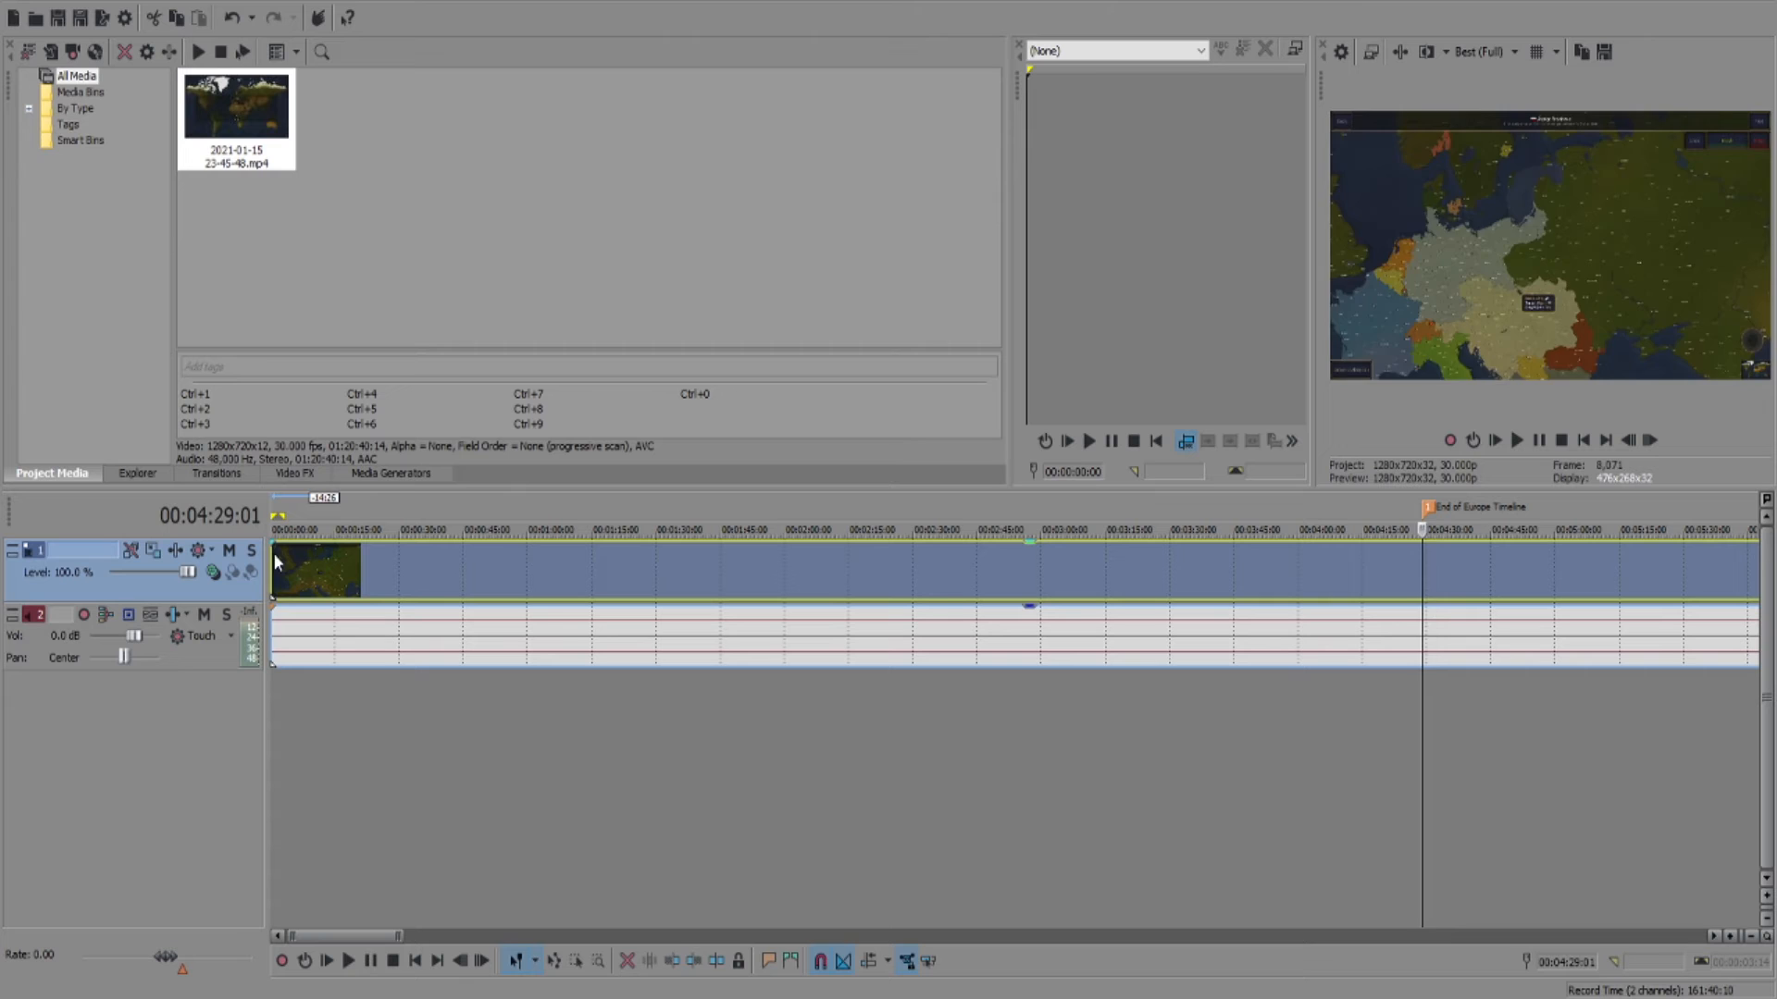
pyautogui.click(274, 555)
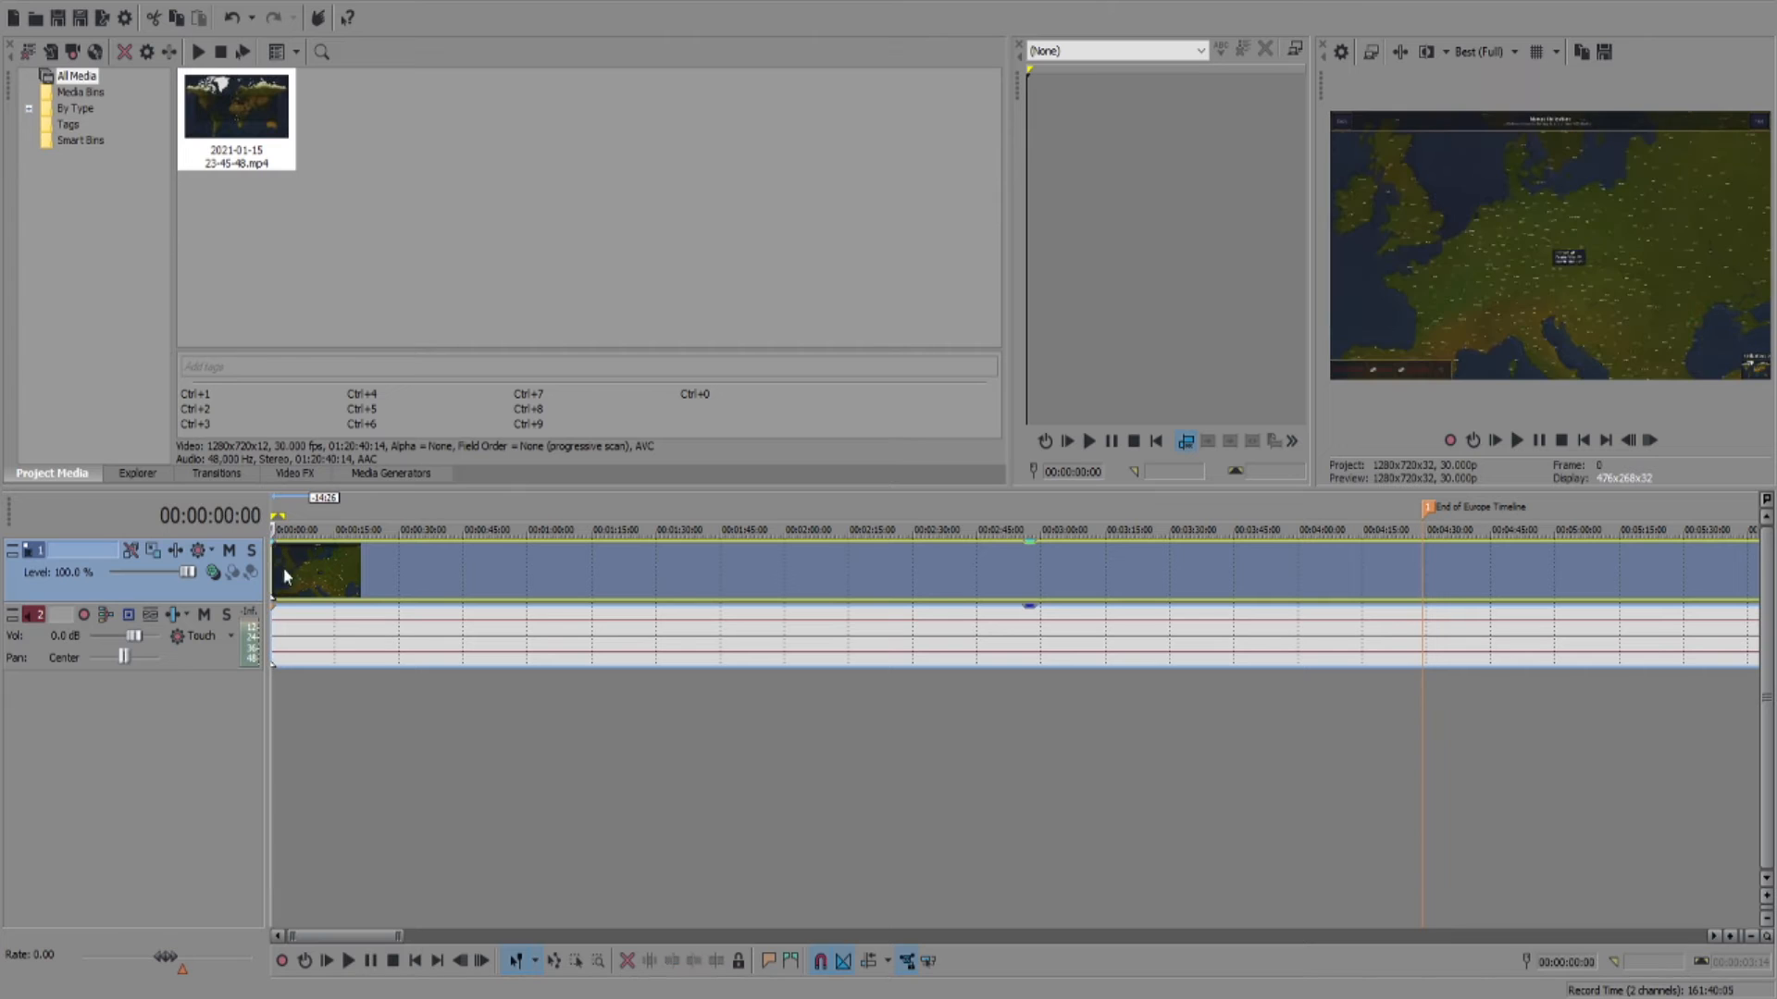
# Step: Add a marker named "Start of Europe Timeline" at the start of the timeline
pyautogui.click(766, 966)
pyautogui.write('Start of')
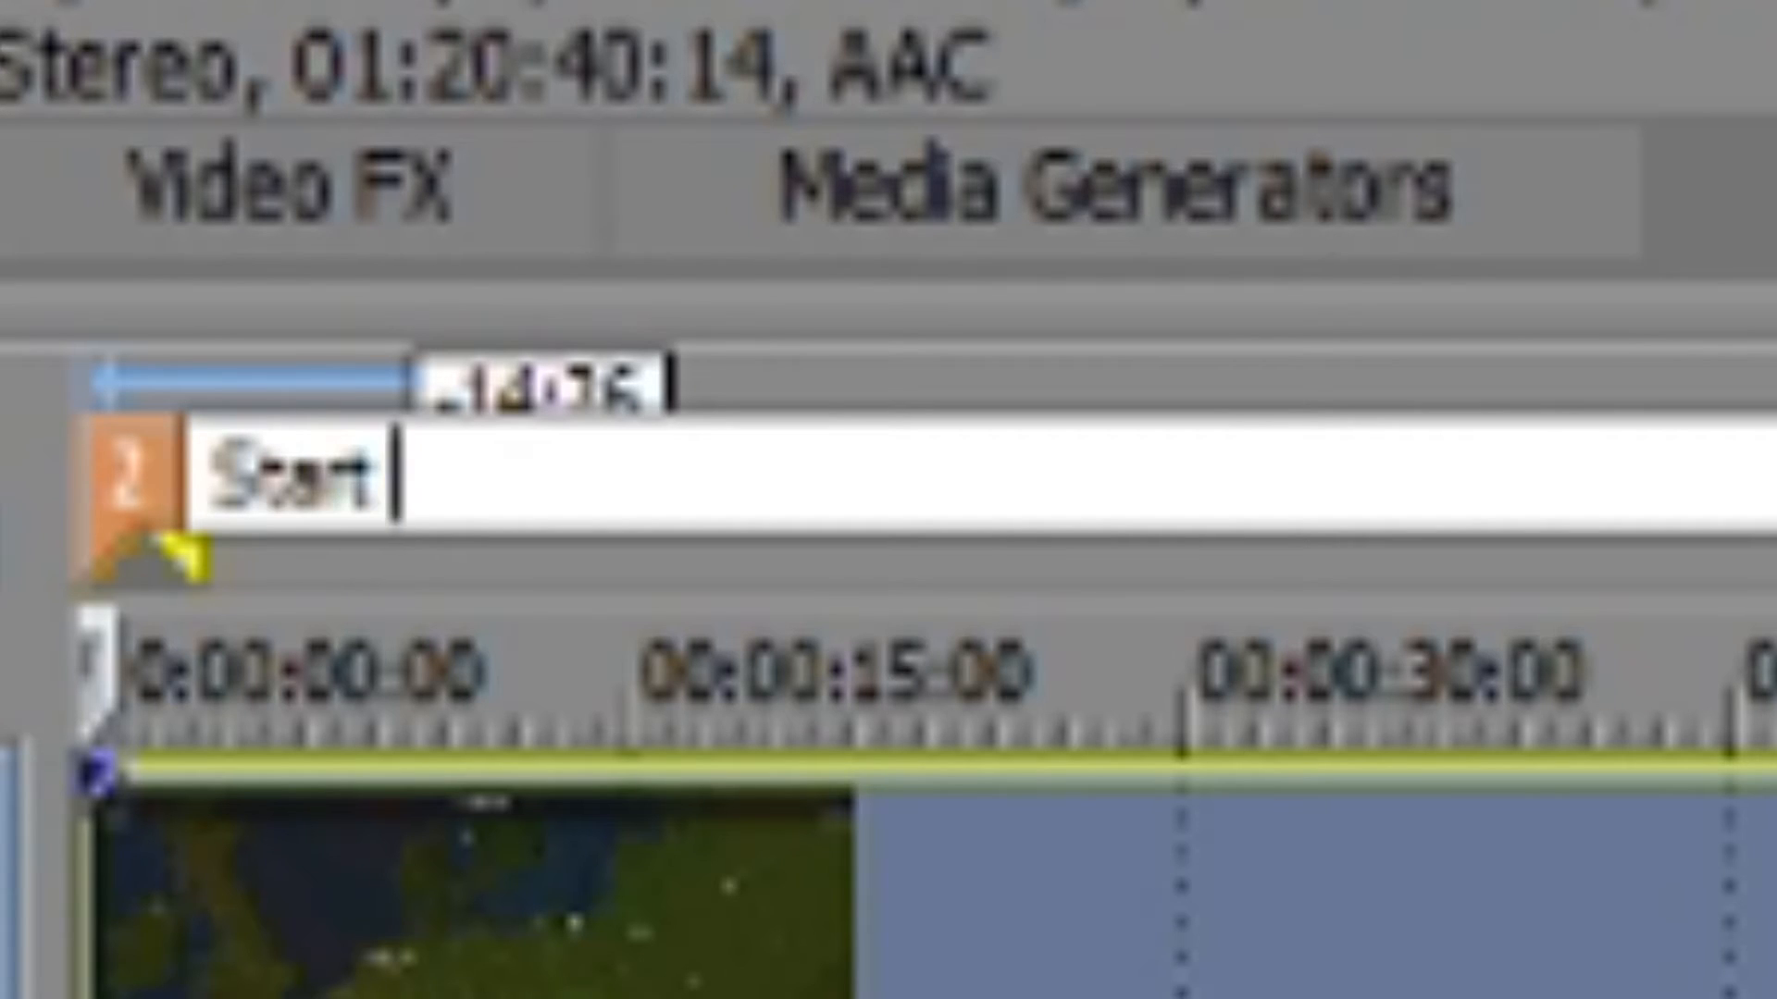
pyautogui.press('BackSpace')
pyautogui.write('of Eu')
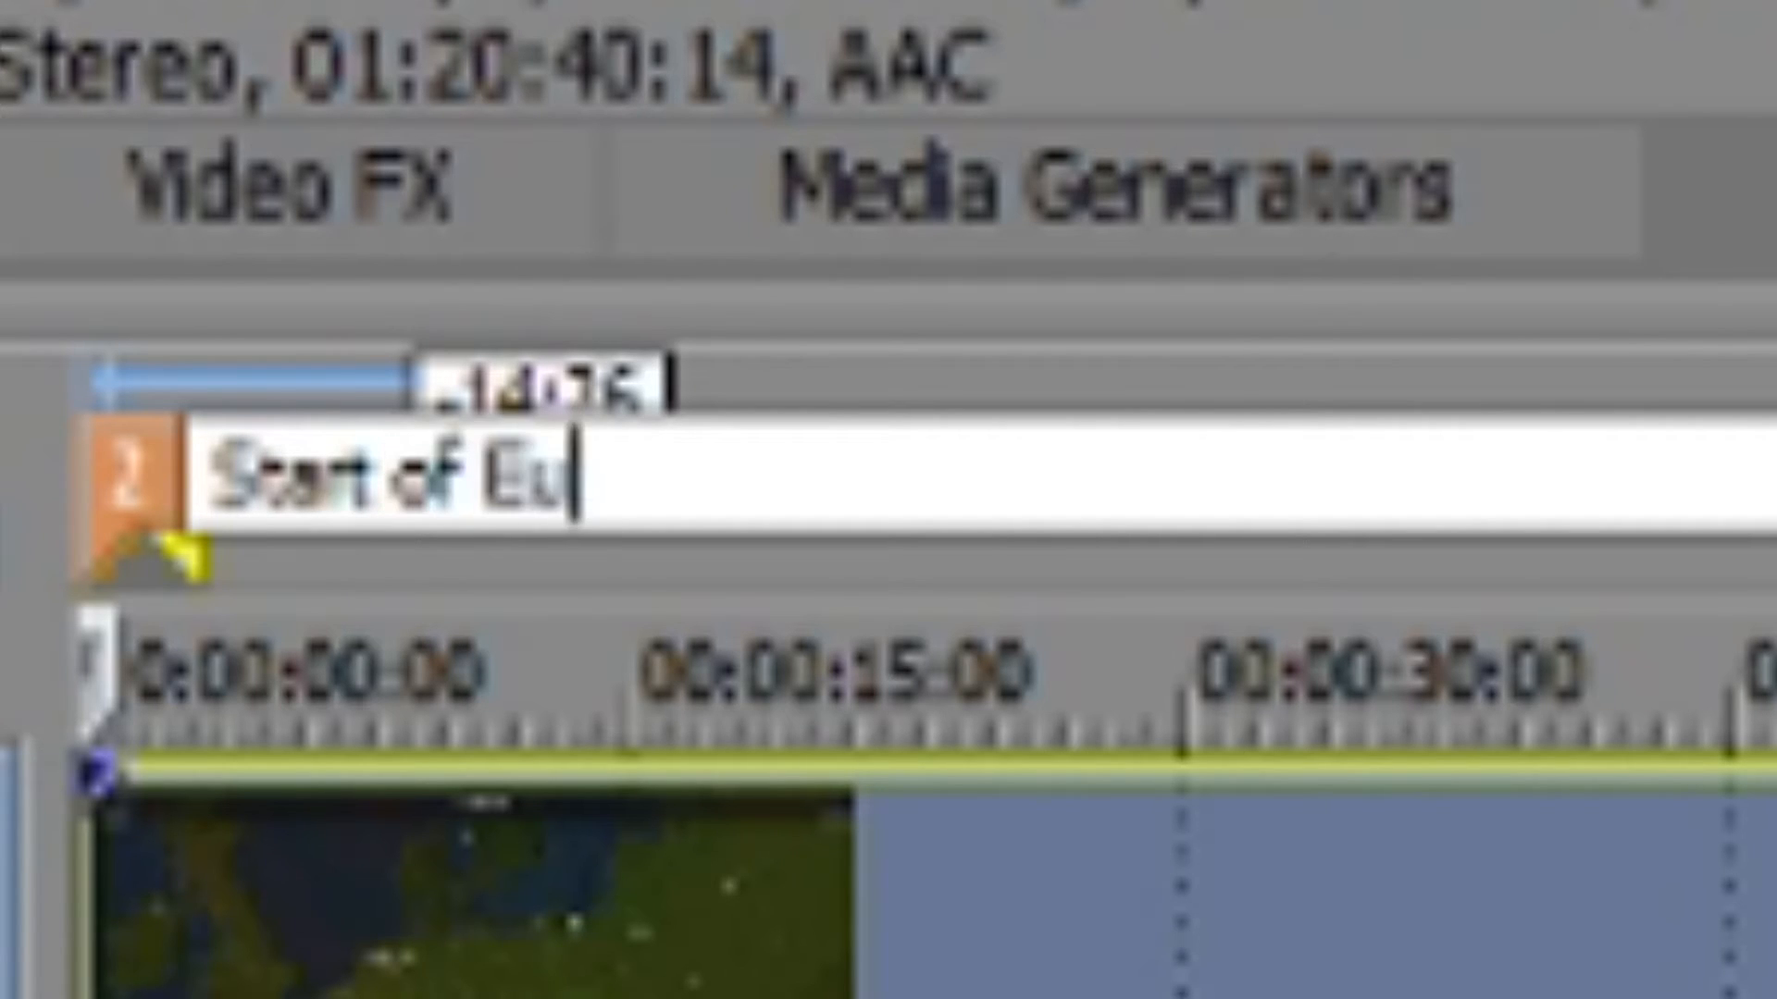
pyautogui.write('rope Timeli')
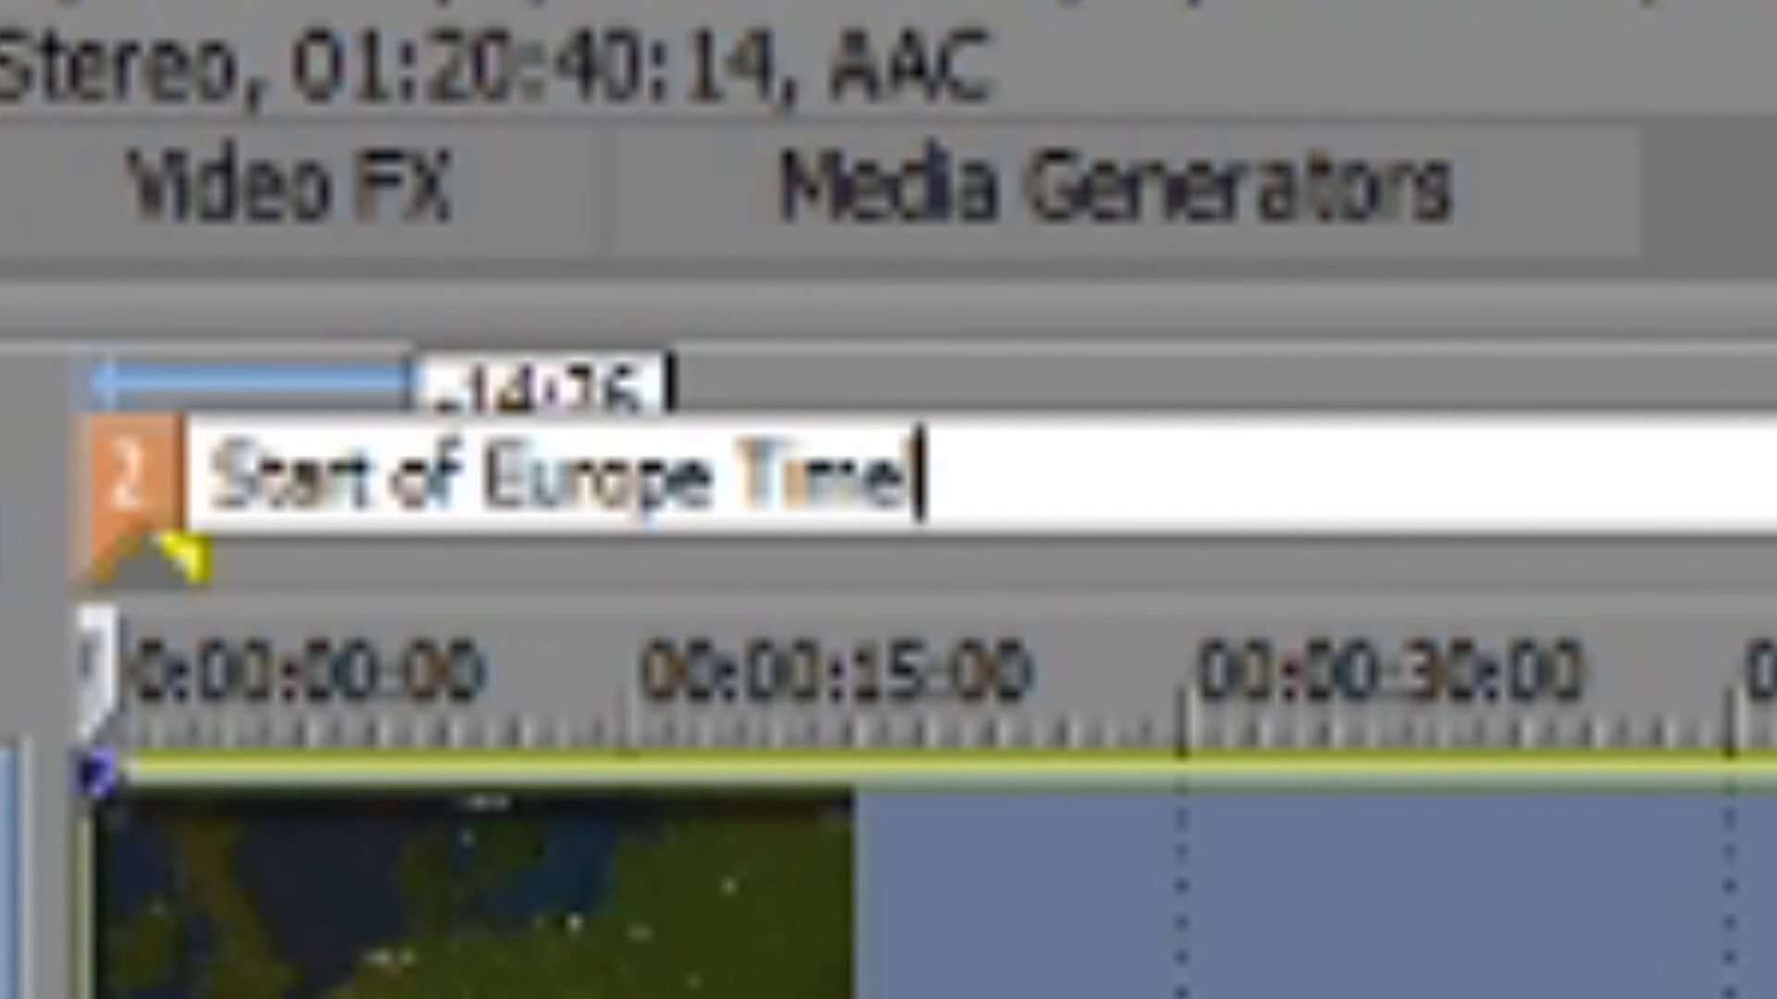
pyautogui.write('ne')
pyautogui.press('Return')
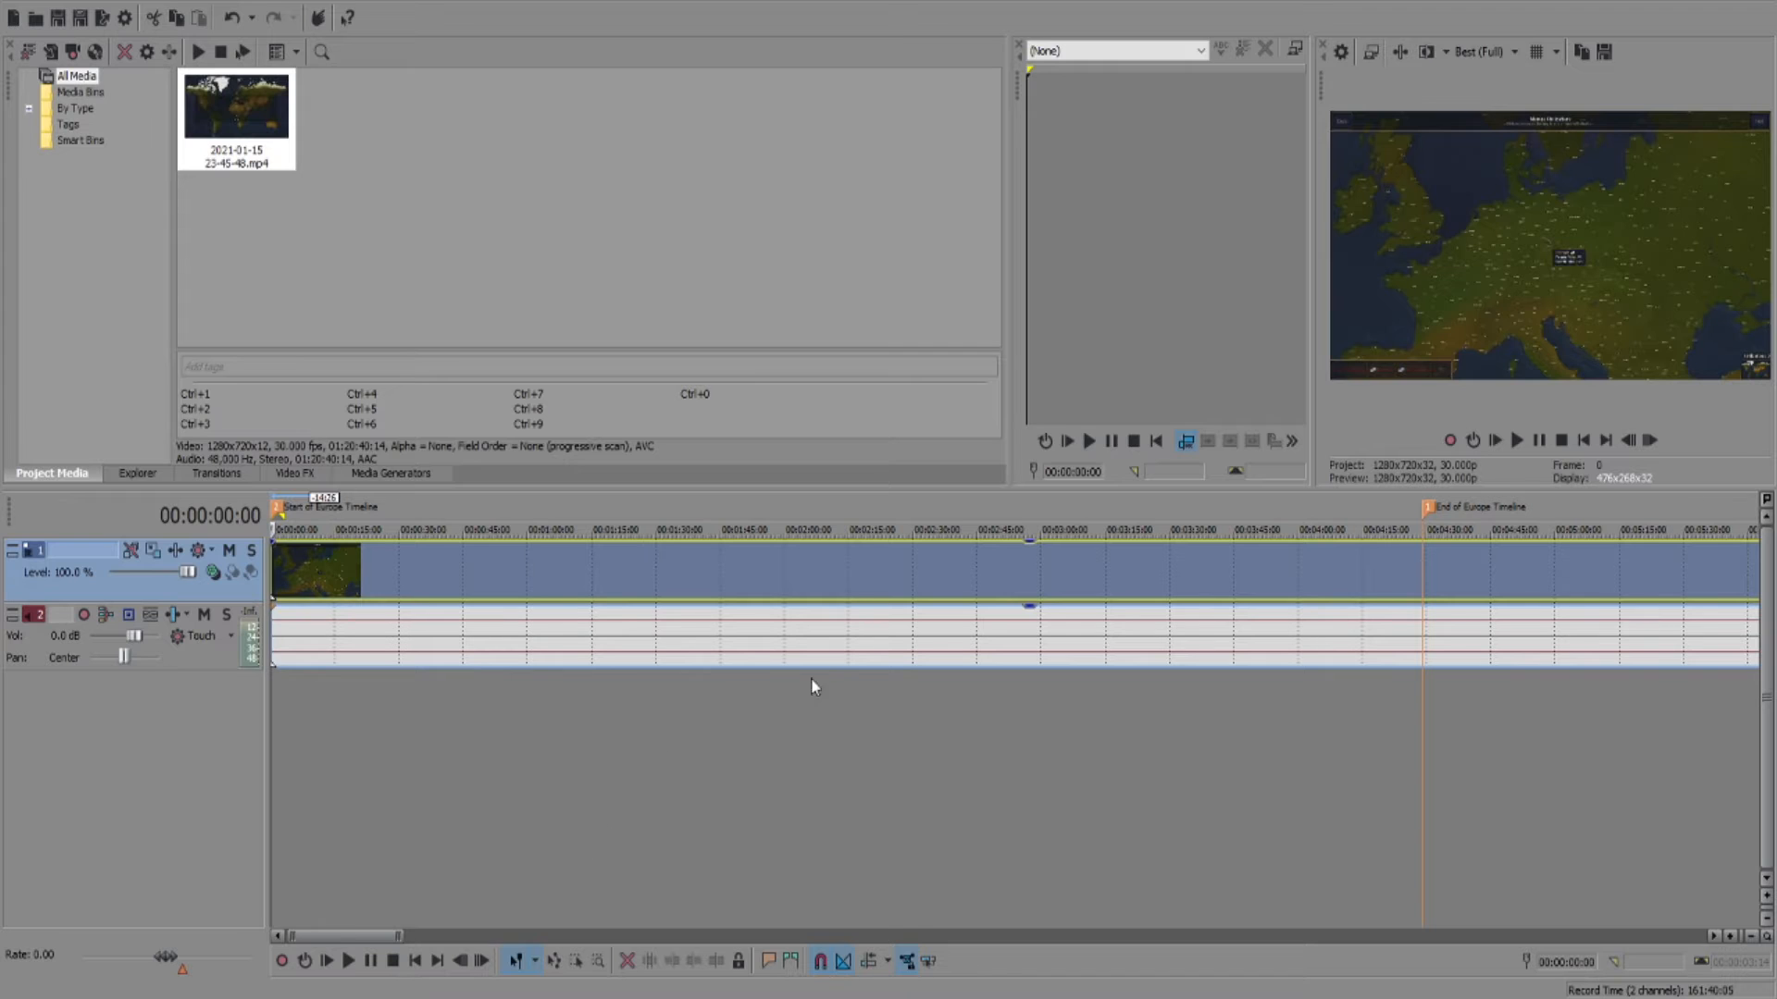
# Step: Jump between various points in the footage and the "End of Europe Timeline" marker at 00:04:29:01 to examine how the cursor lands on it
pyautogui.click(705, 562)
pyautogui.click(825, 569)
pyautogui.click(1198, 574)
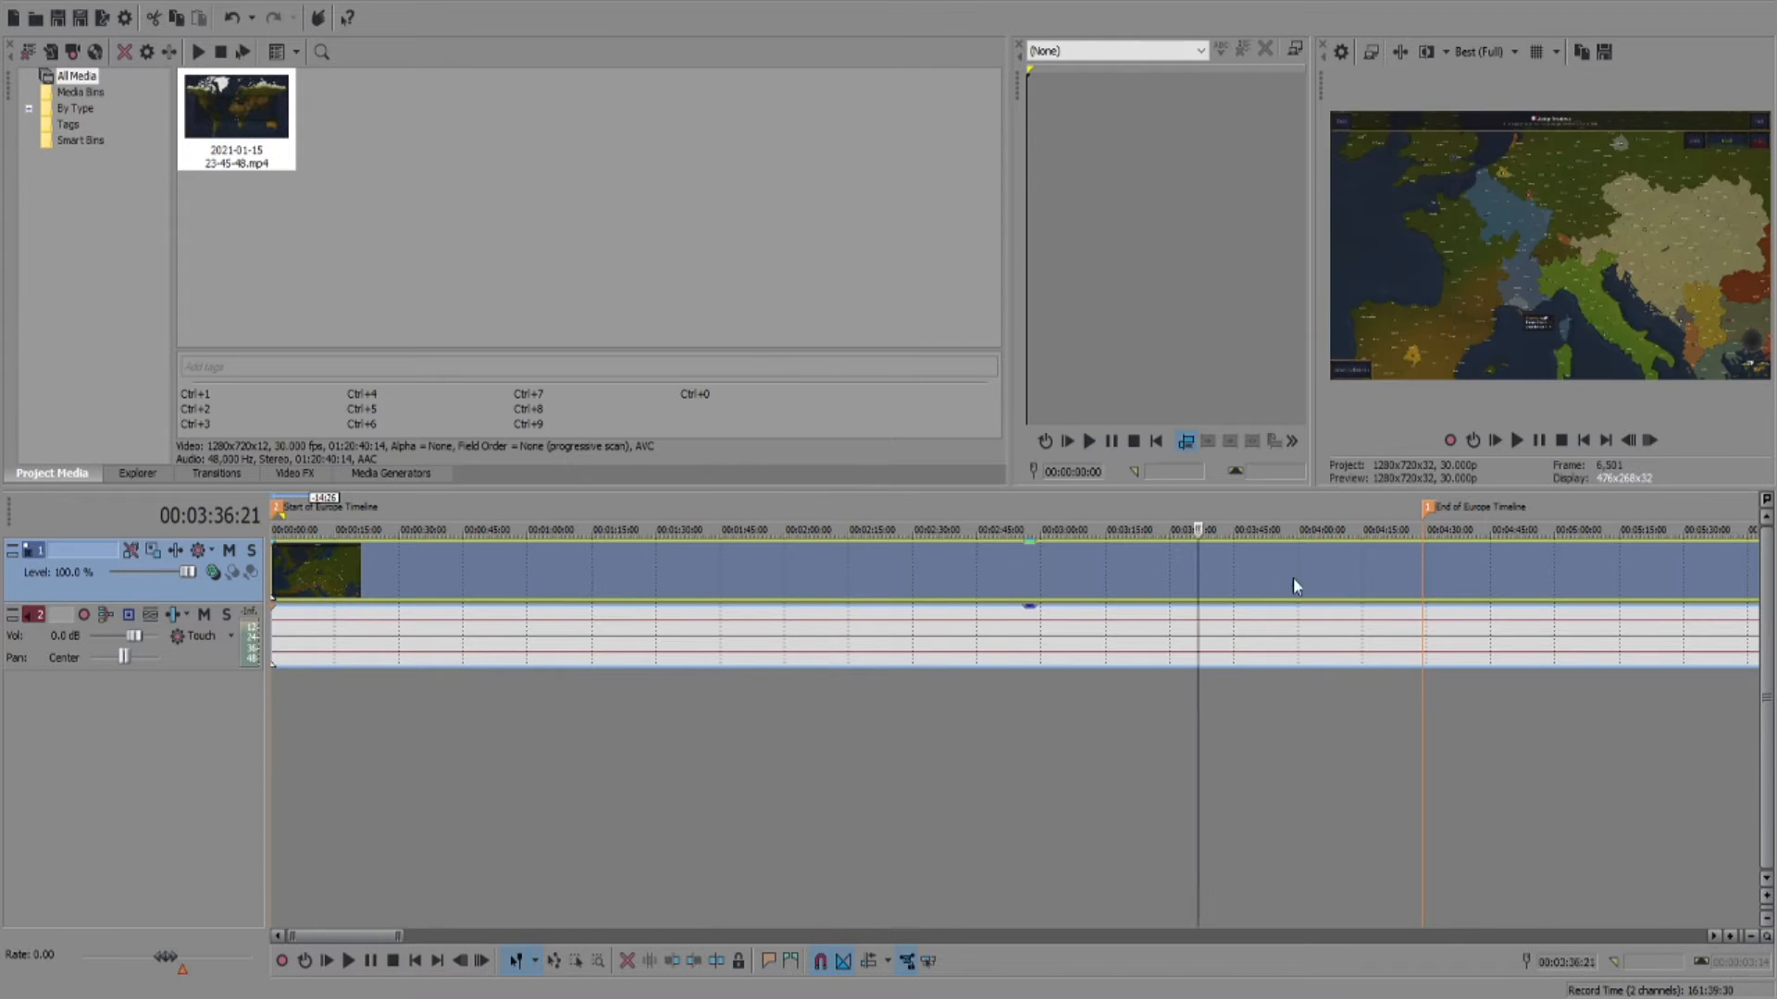
pyautogui.click(1350, 581)
pyautogui.click(992, 586)
pyautogui.click(787, 581)
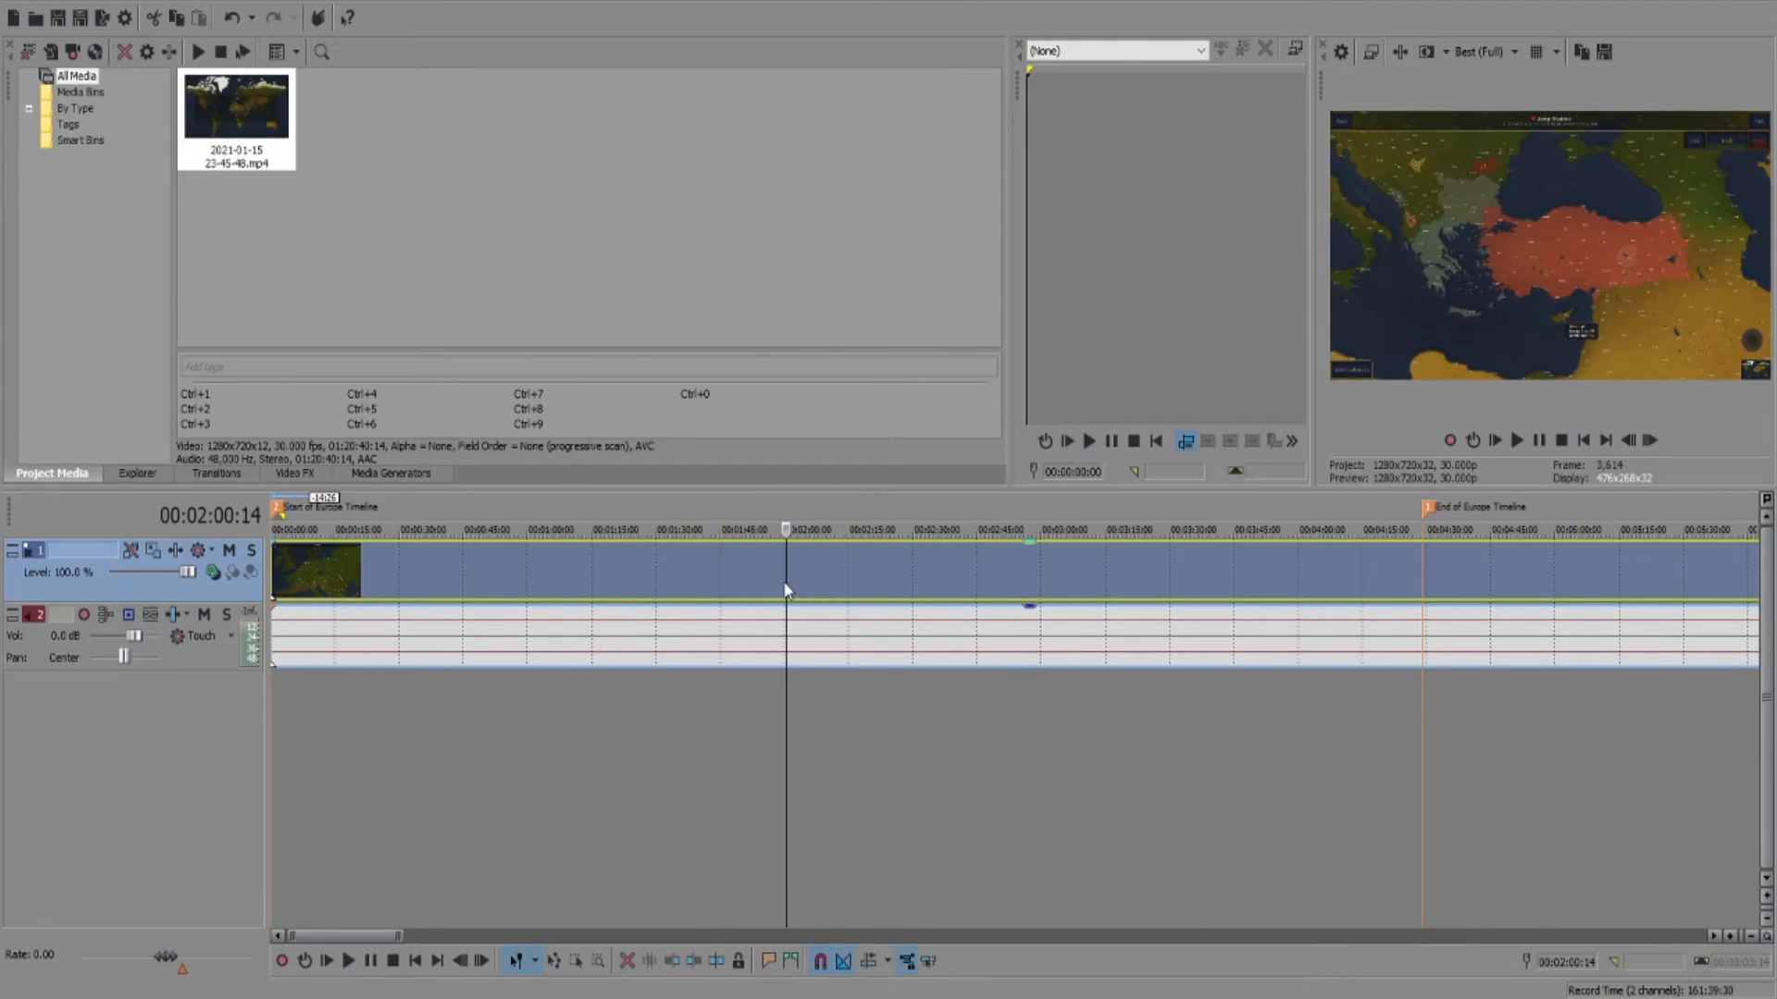
pyautogui.click(1284, 573)
pyautogui.click(1403, 570)
pyautogui.click(1421, 569)
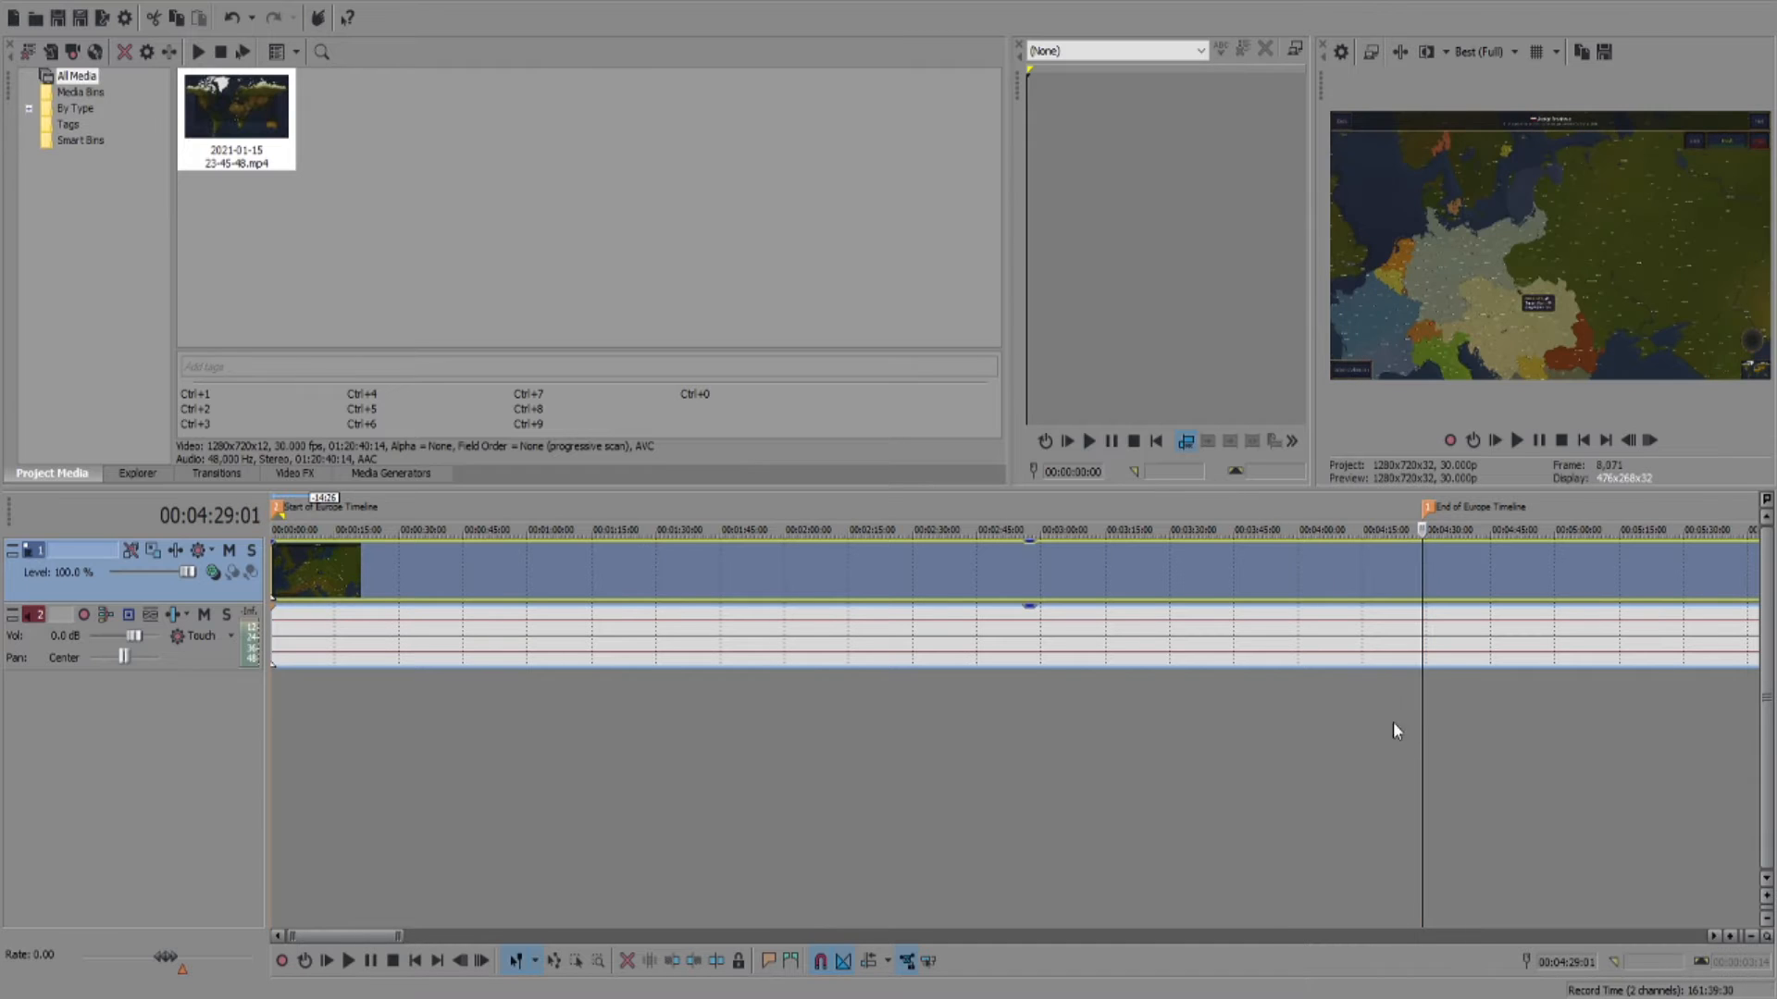
pyautogui.click(1138, 574)
pyautogui.click(1420, 568)
pyautogui.click(1452, 573)
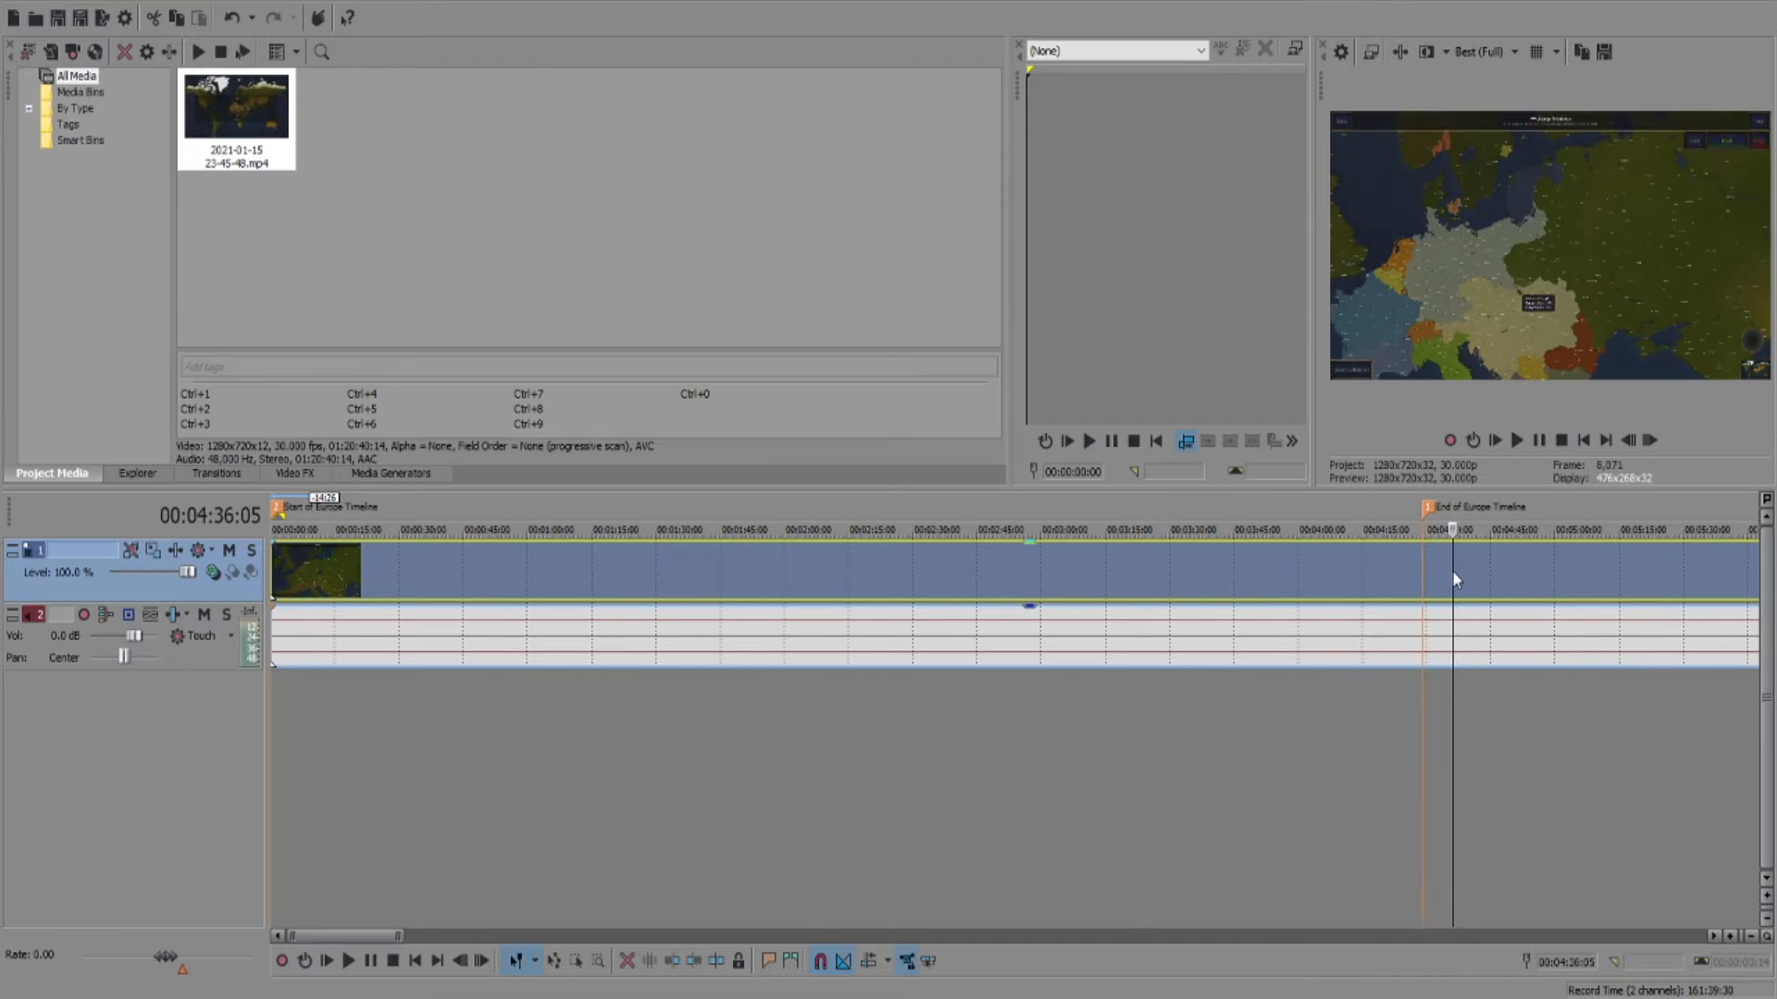
pyautogui.click(1540, 575)
pyautogui.click(1420, 569)
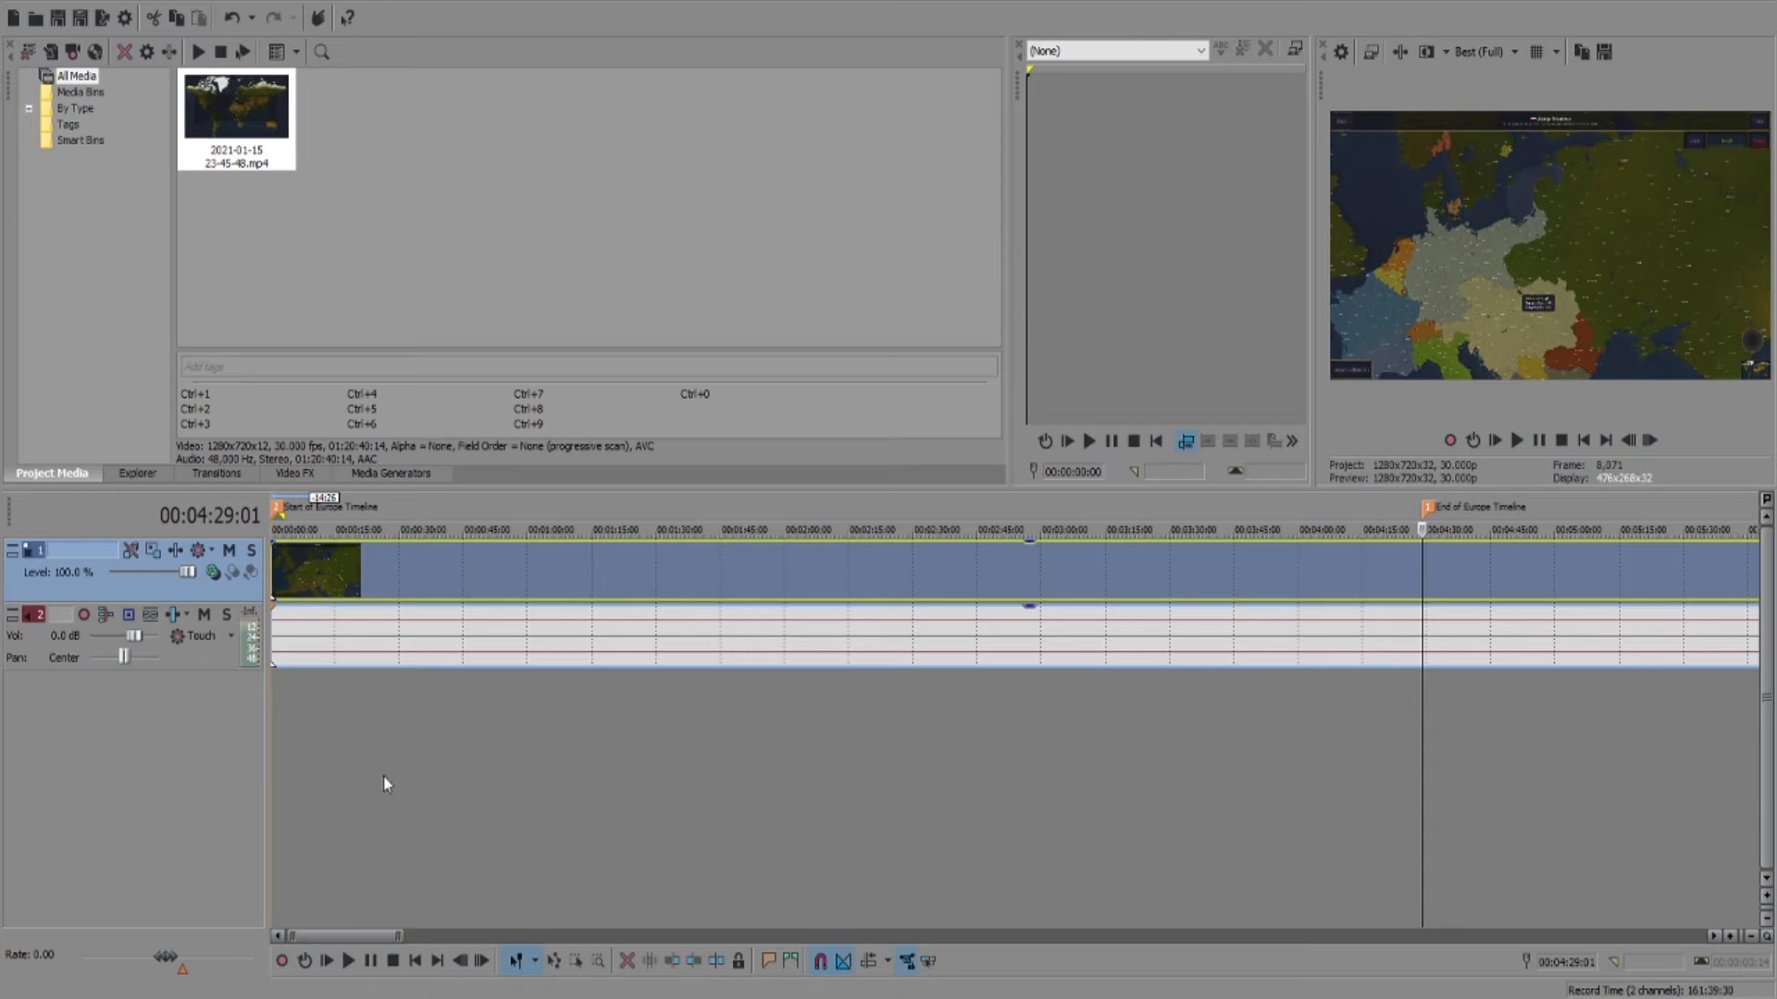
# Step: Create a region from the start of the timeline to the "End of Europe Timeline" marker, select its range and clear the selection
pyautogui.click(672, 611)
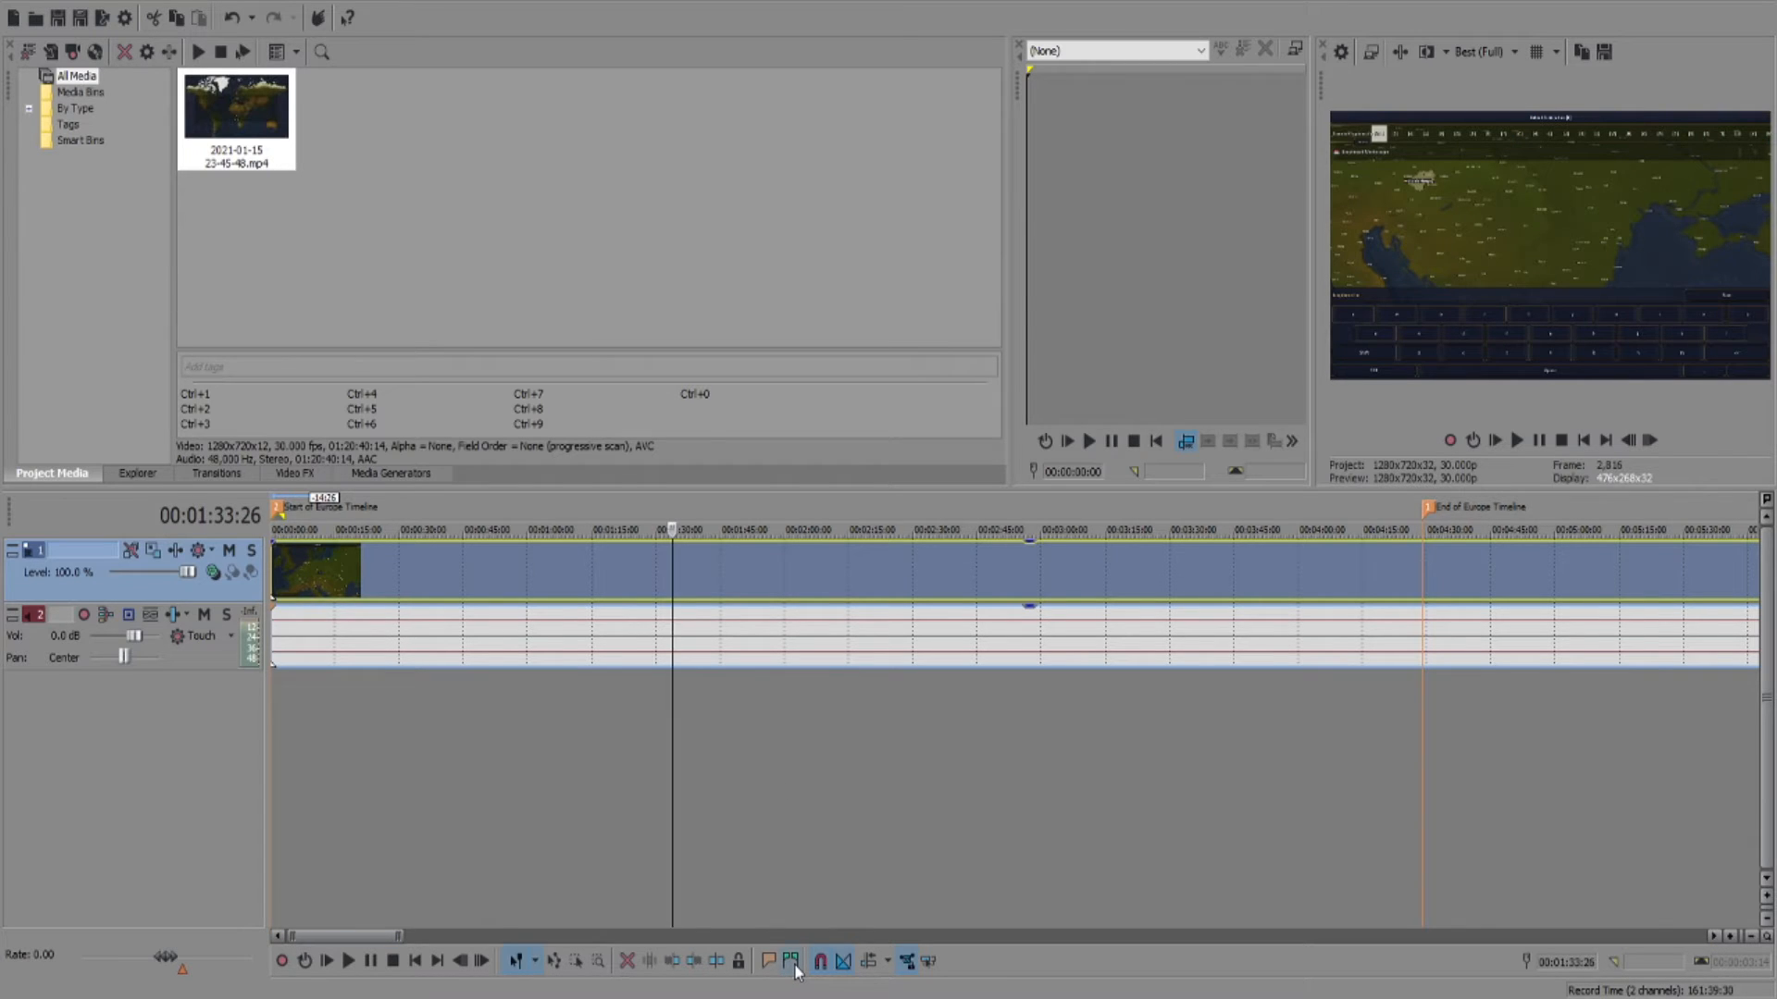
pyautogui.click(793, 965)
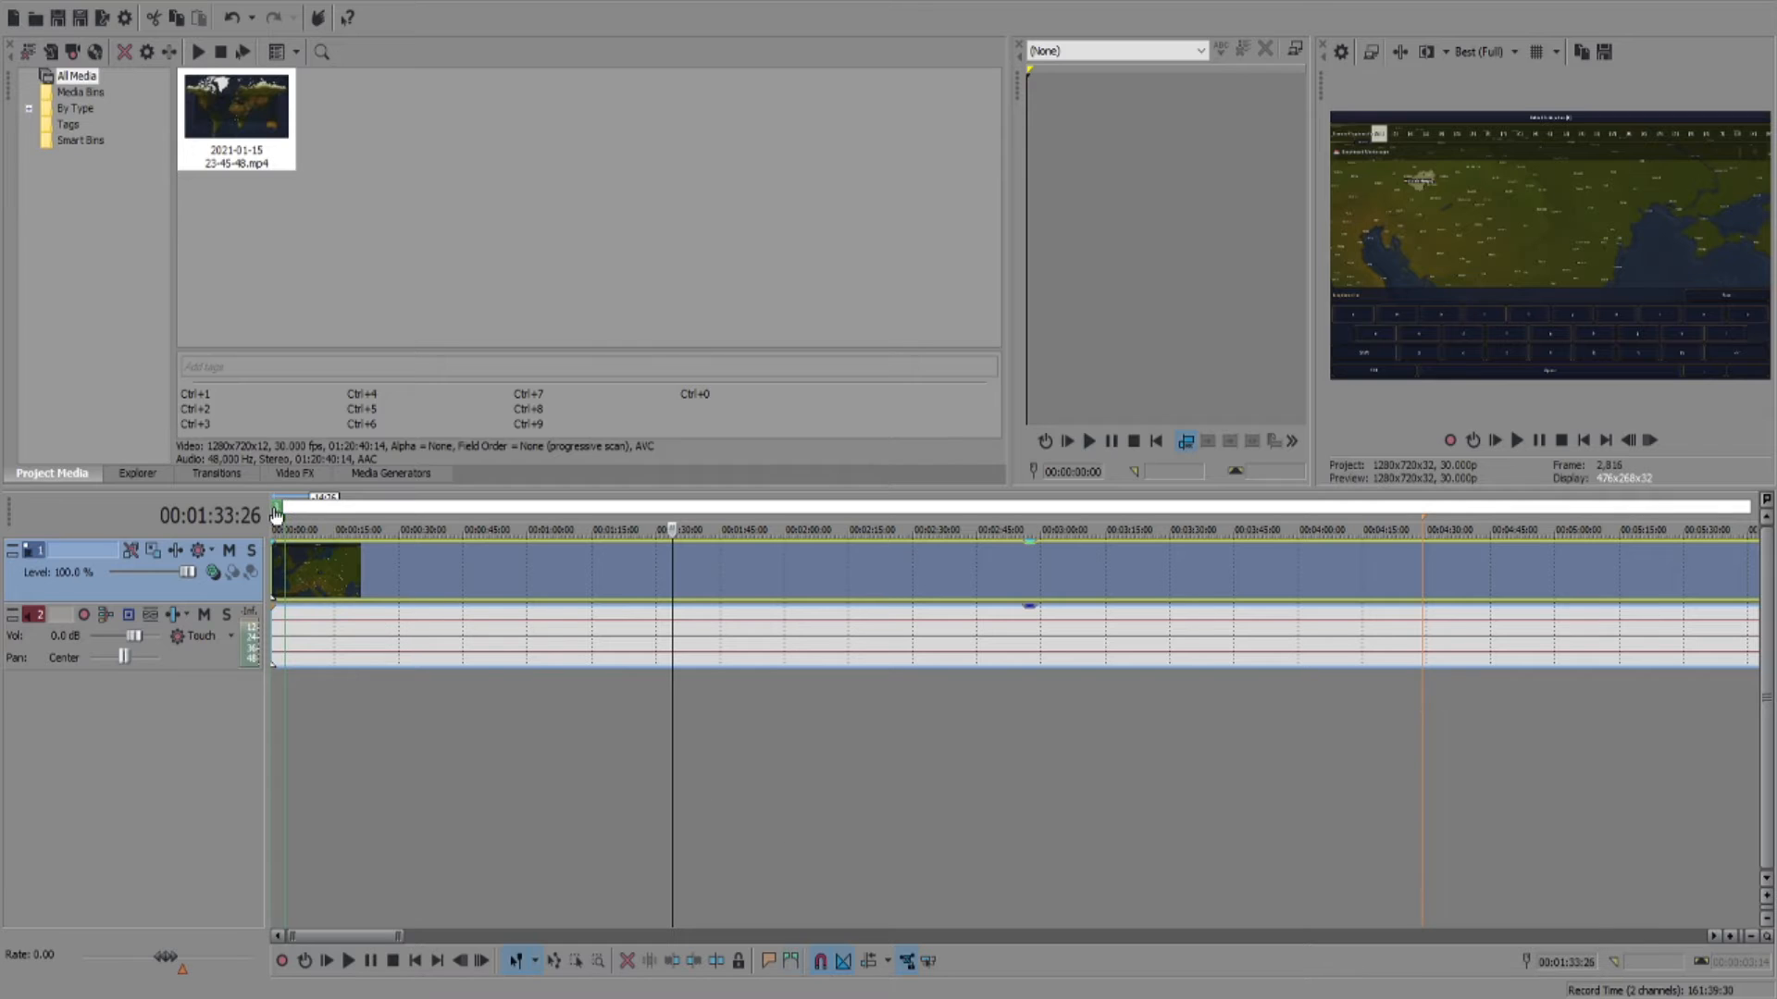
pyautogui.moveTo(275, 514)
pyautogui.mouseDown()
pyautogui.moveTo(527, 555)
pyautogui.moveTo(1420, 565)
pyautogui.mouseUp()
pyautogui.click(1116, 506)
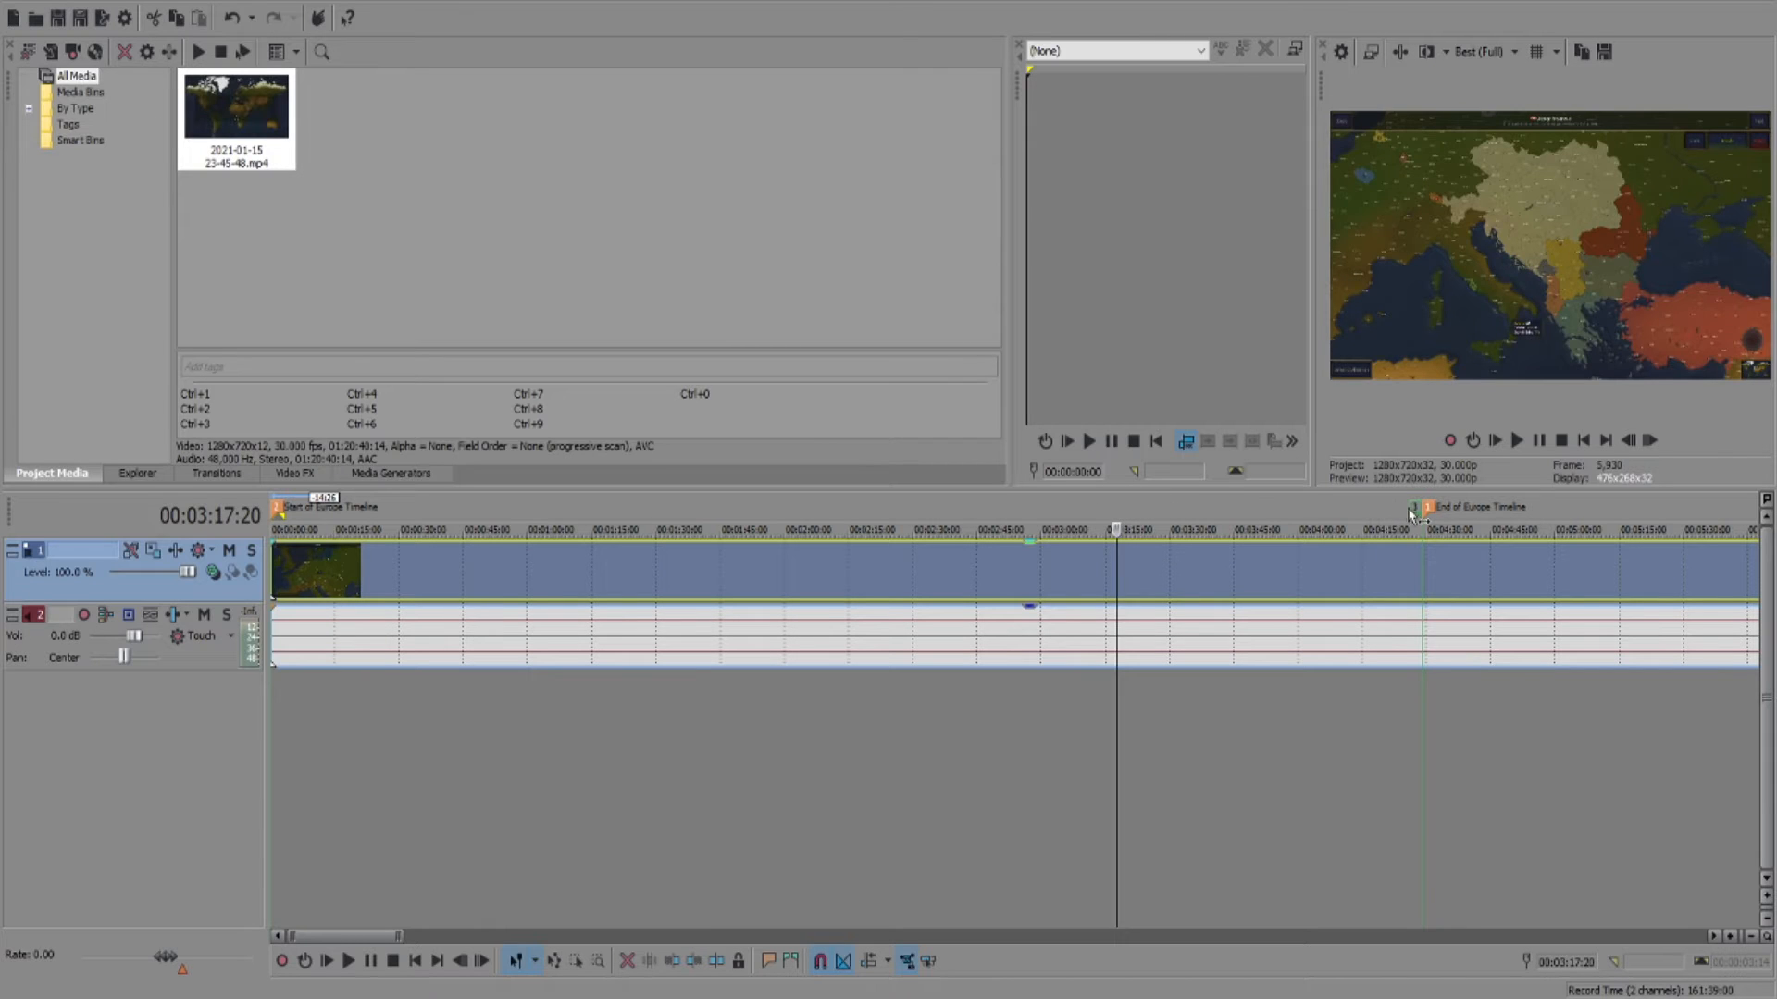
pyautogui.click(1410, 511)
pyautogui.doubleClick(1413, 511)
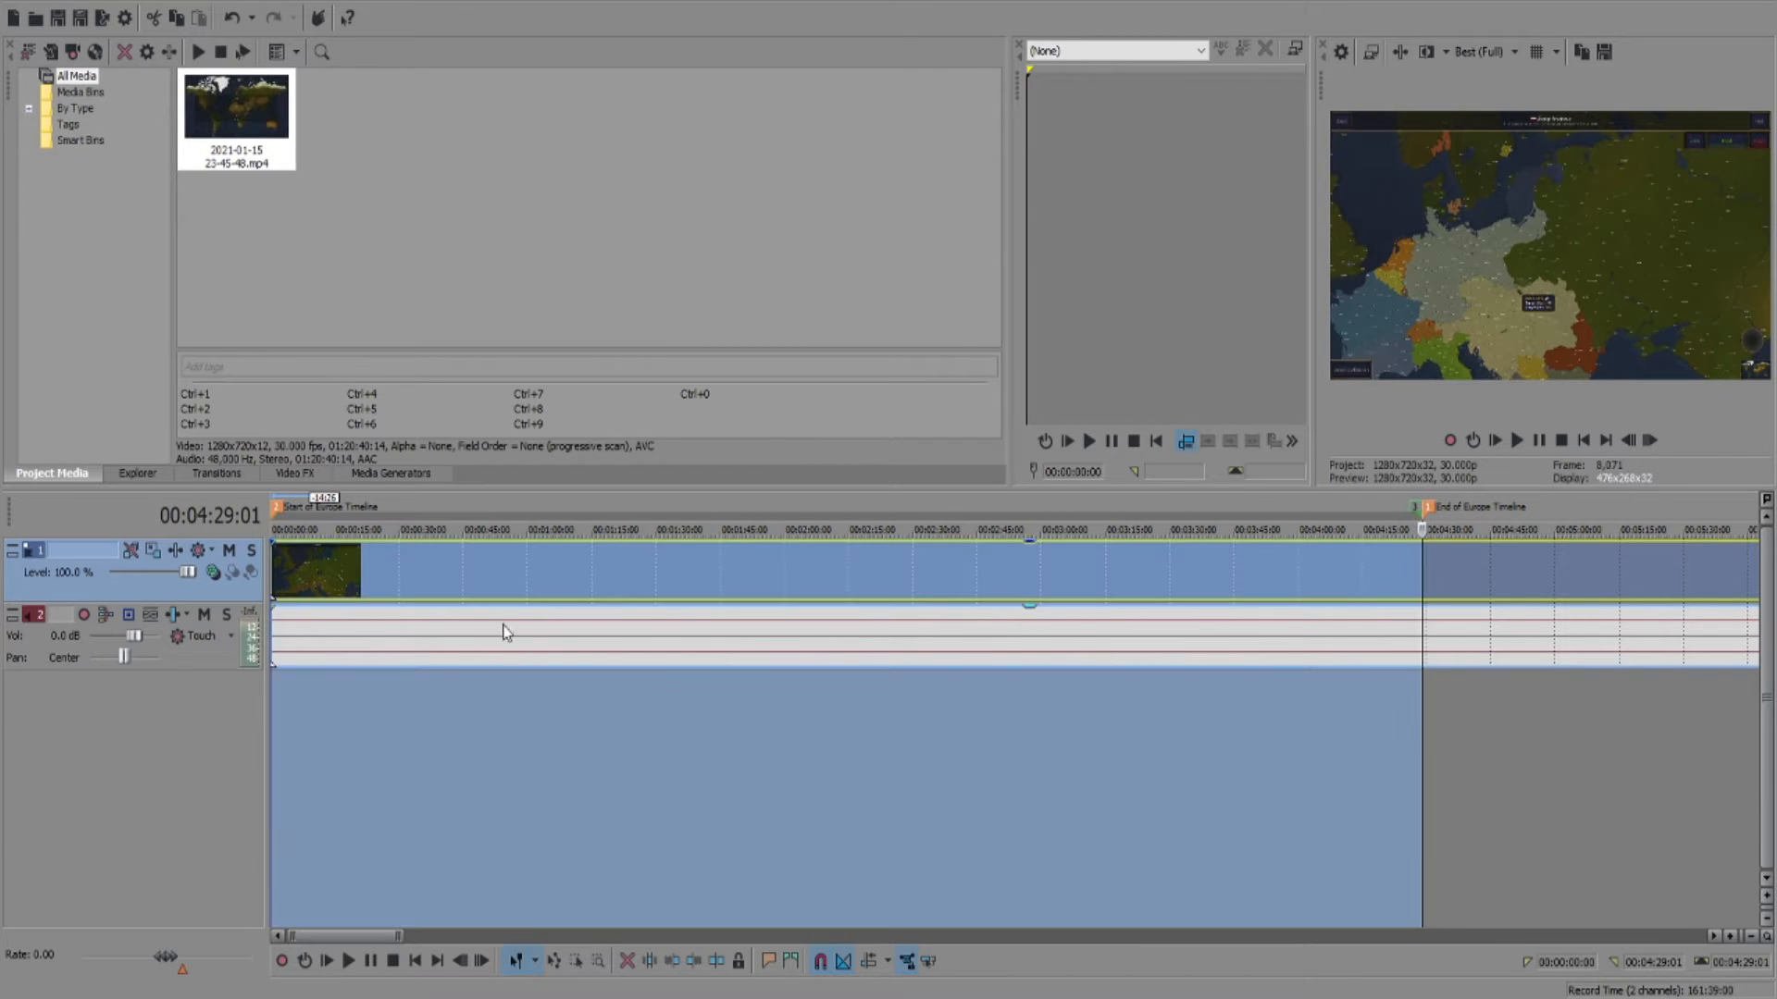
pyautogui.click(534, 526)
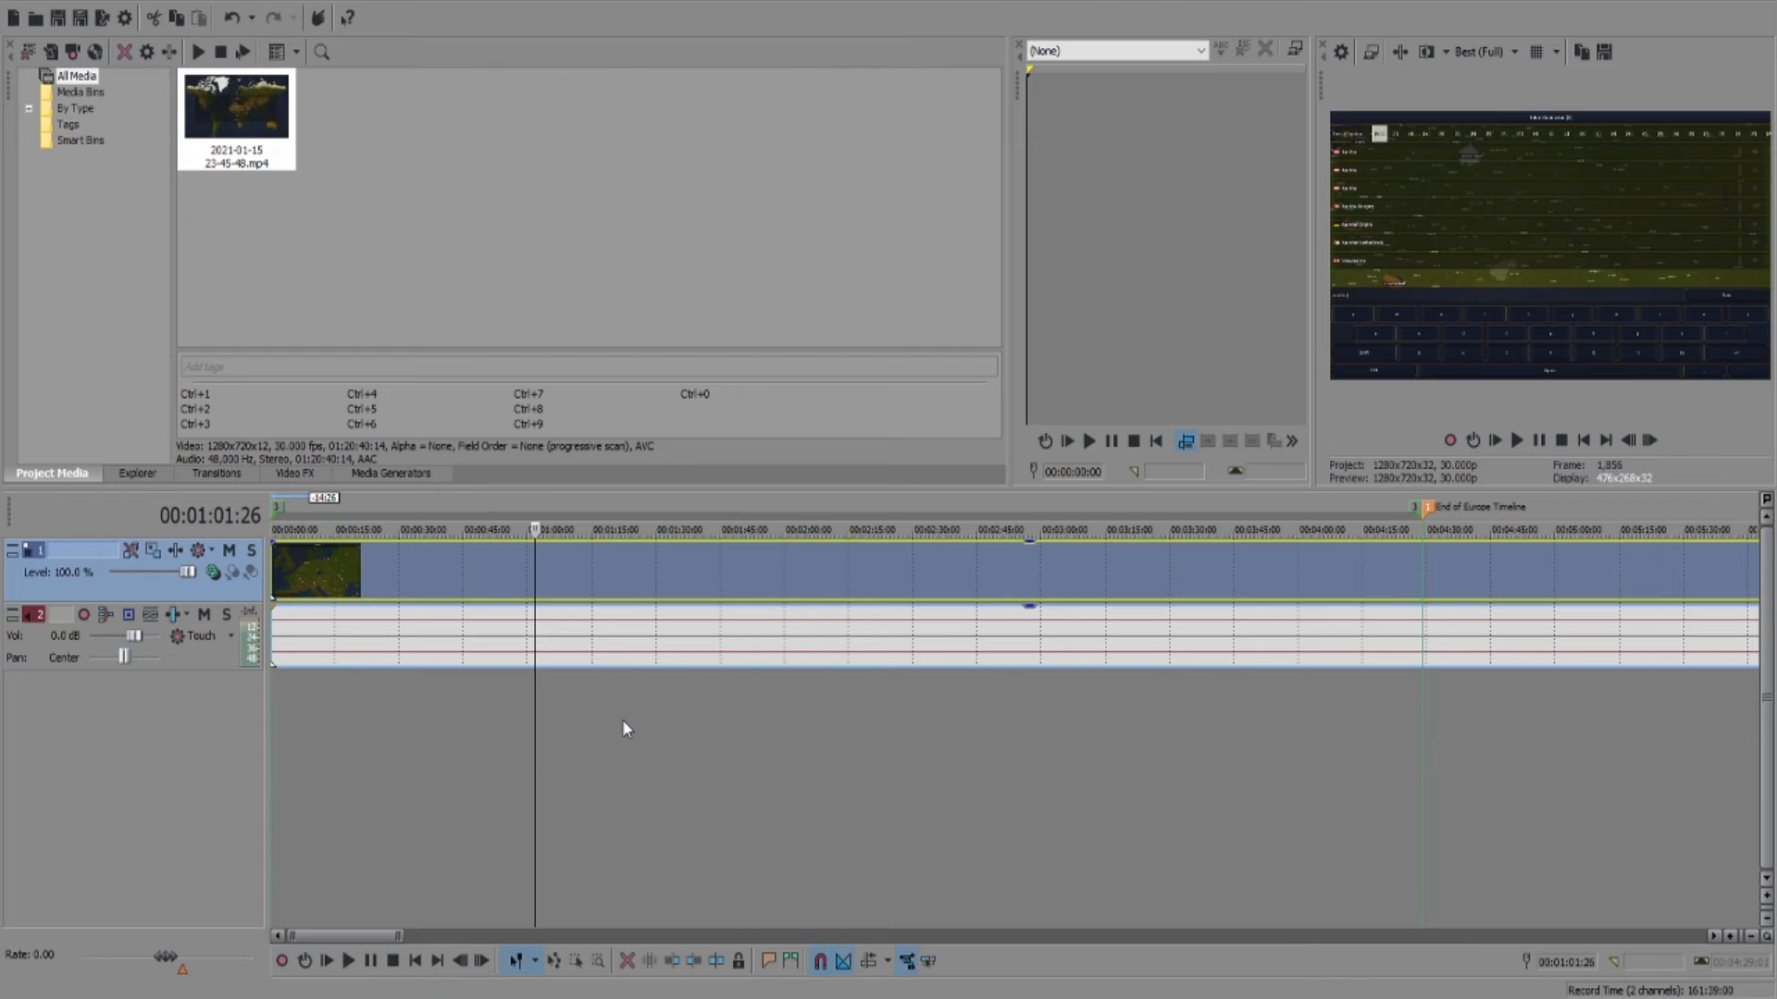
# Step: Import videoplayback (1).mp4 into the project media and select it
pyautogui.click(501, 707)
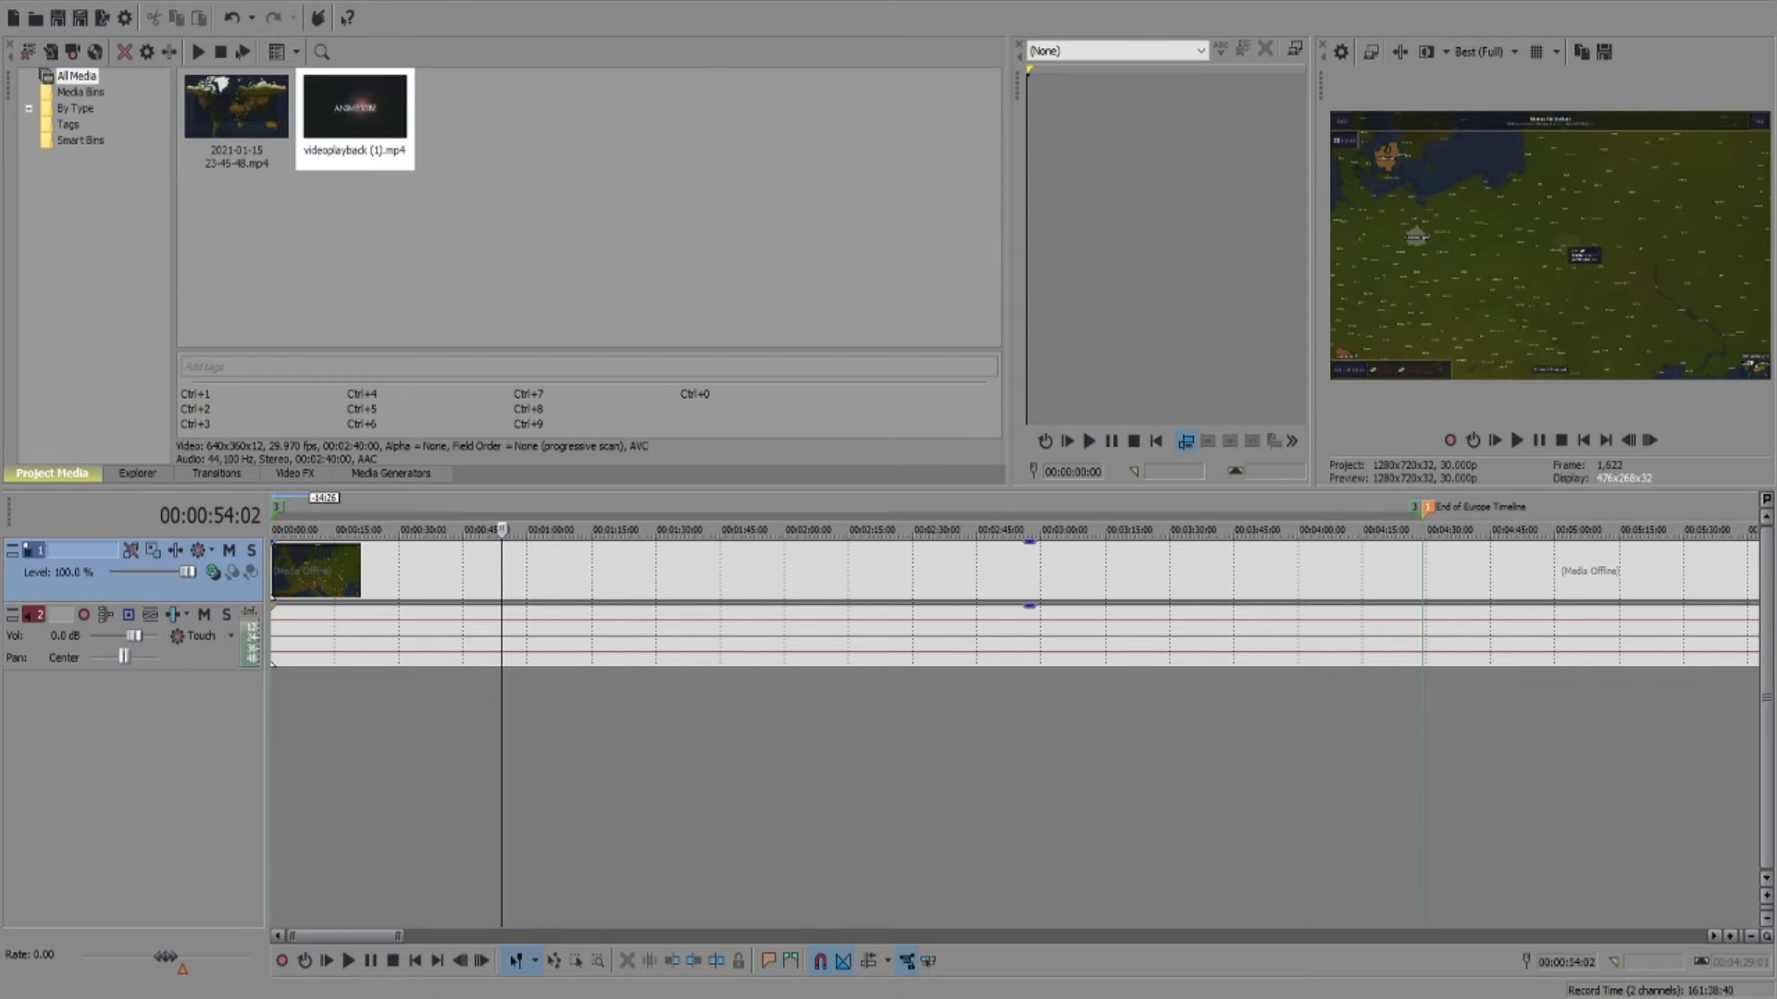
pyautogui.click(263, 119)
pyautogui.click(377, 125)
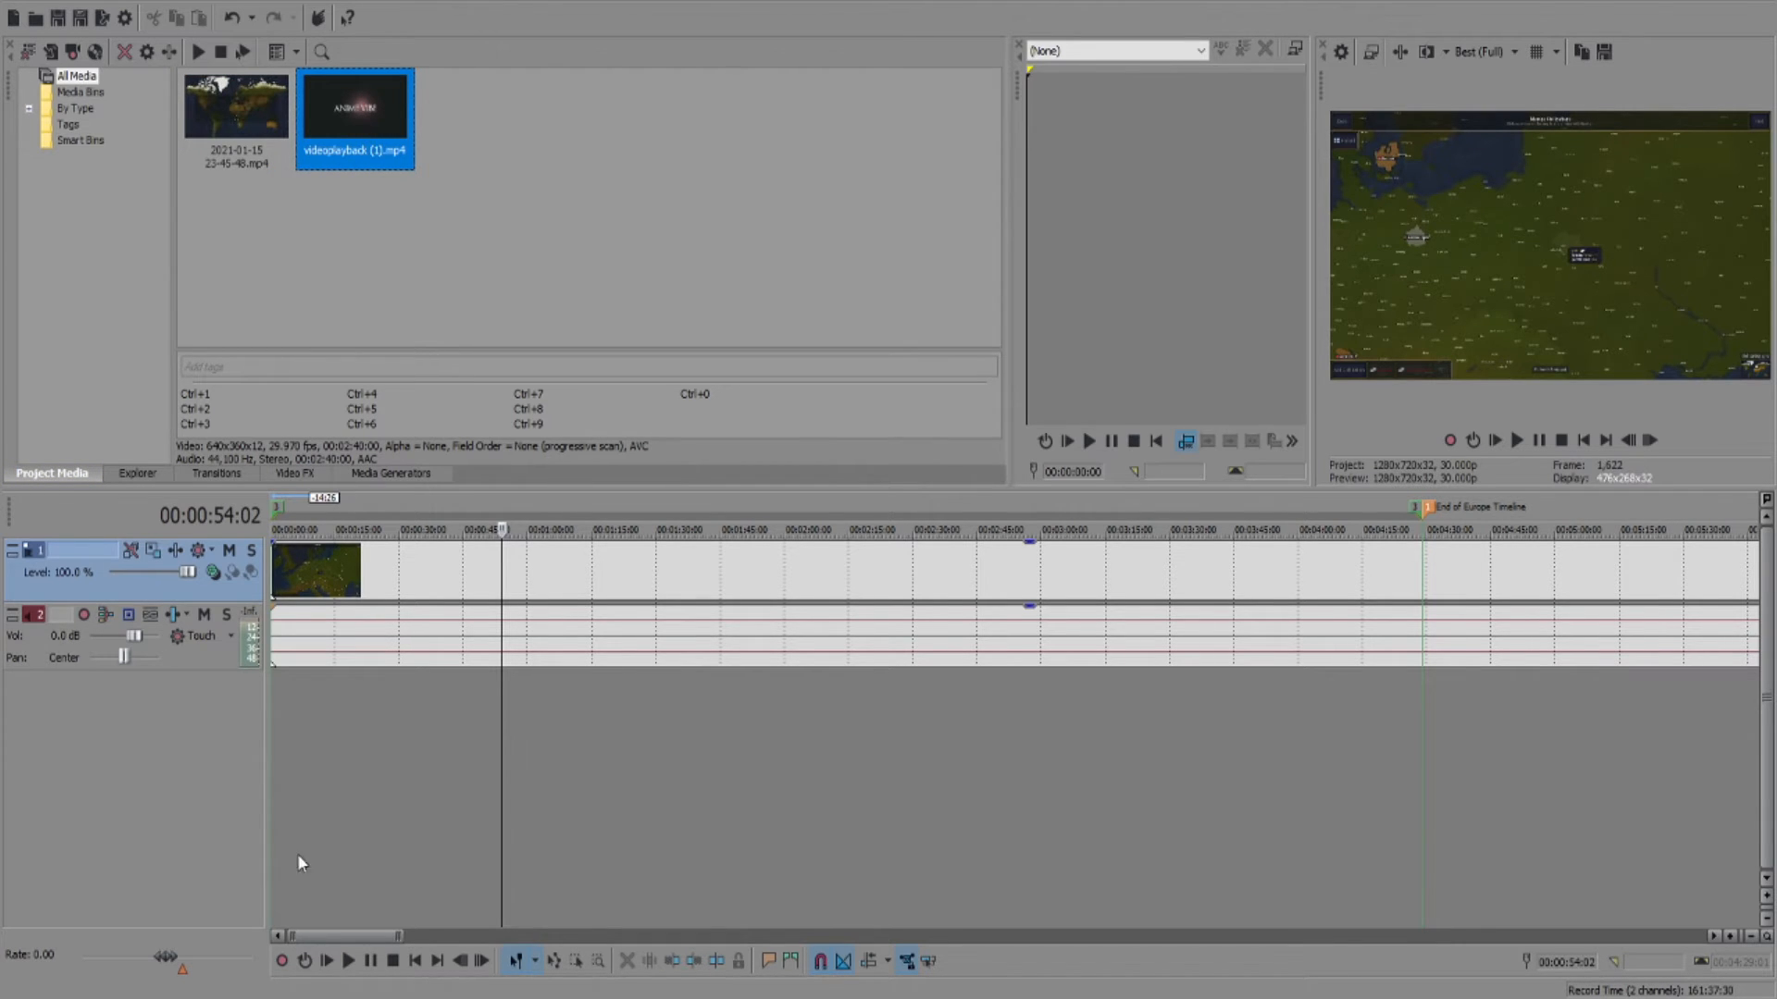
# Step: Insert an empty video track and an empty audio track for the imported clip
pyautogui.click(324, 696)
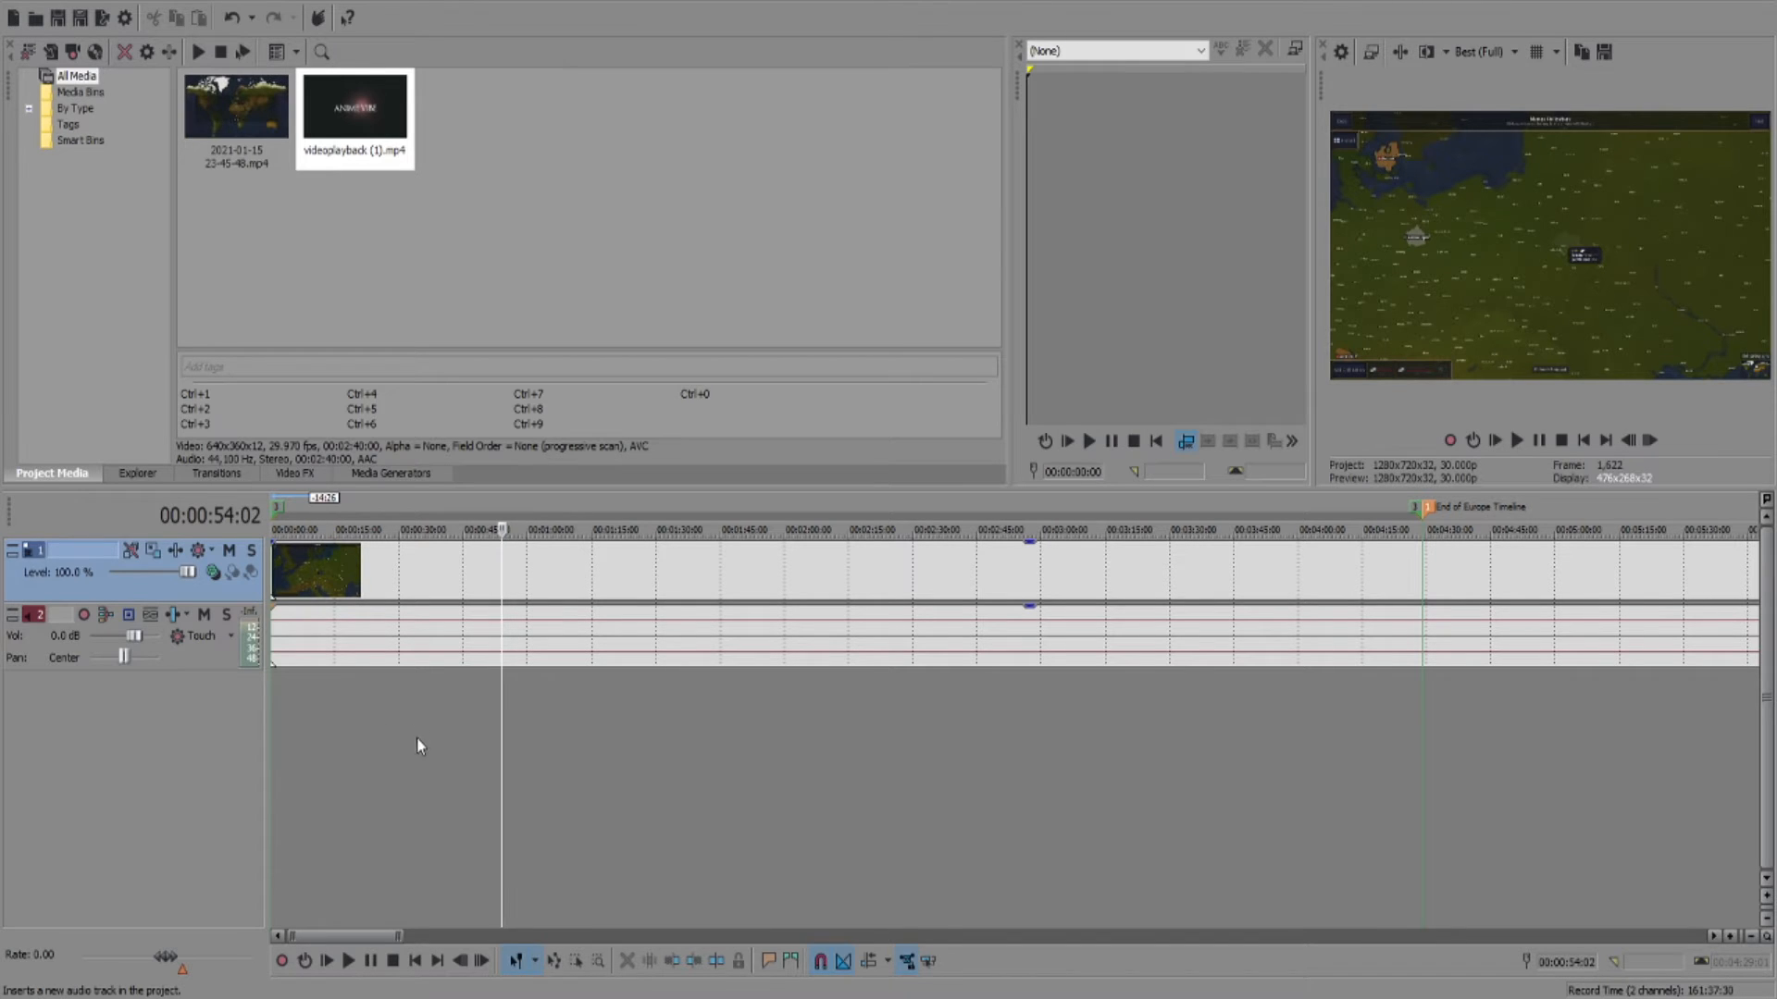
pyautogui.hotkey('ctrl', 'shift', 'q')
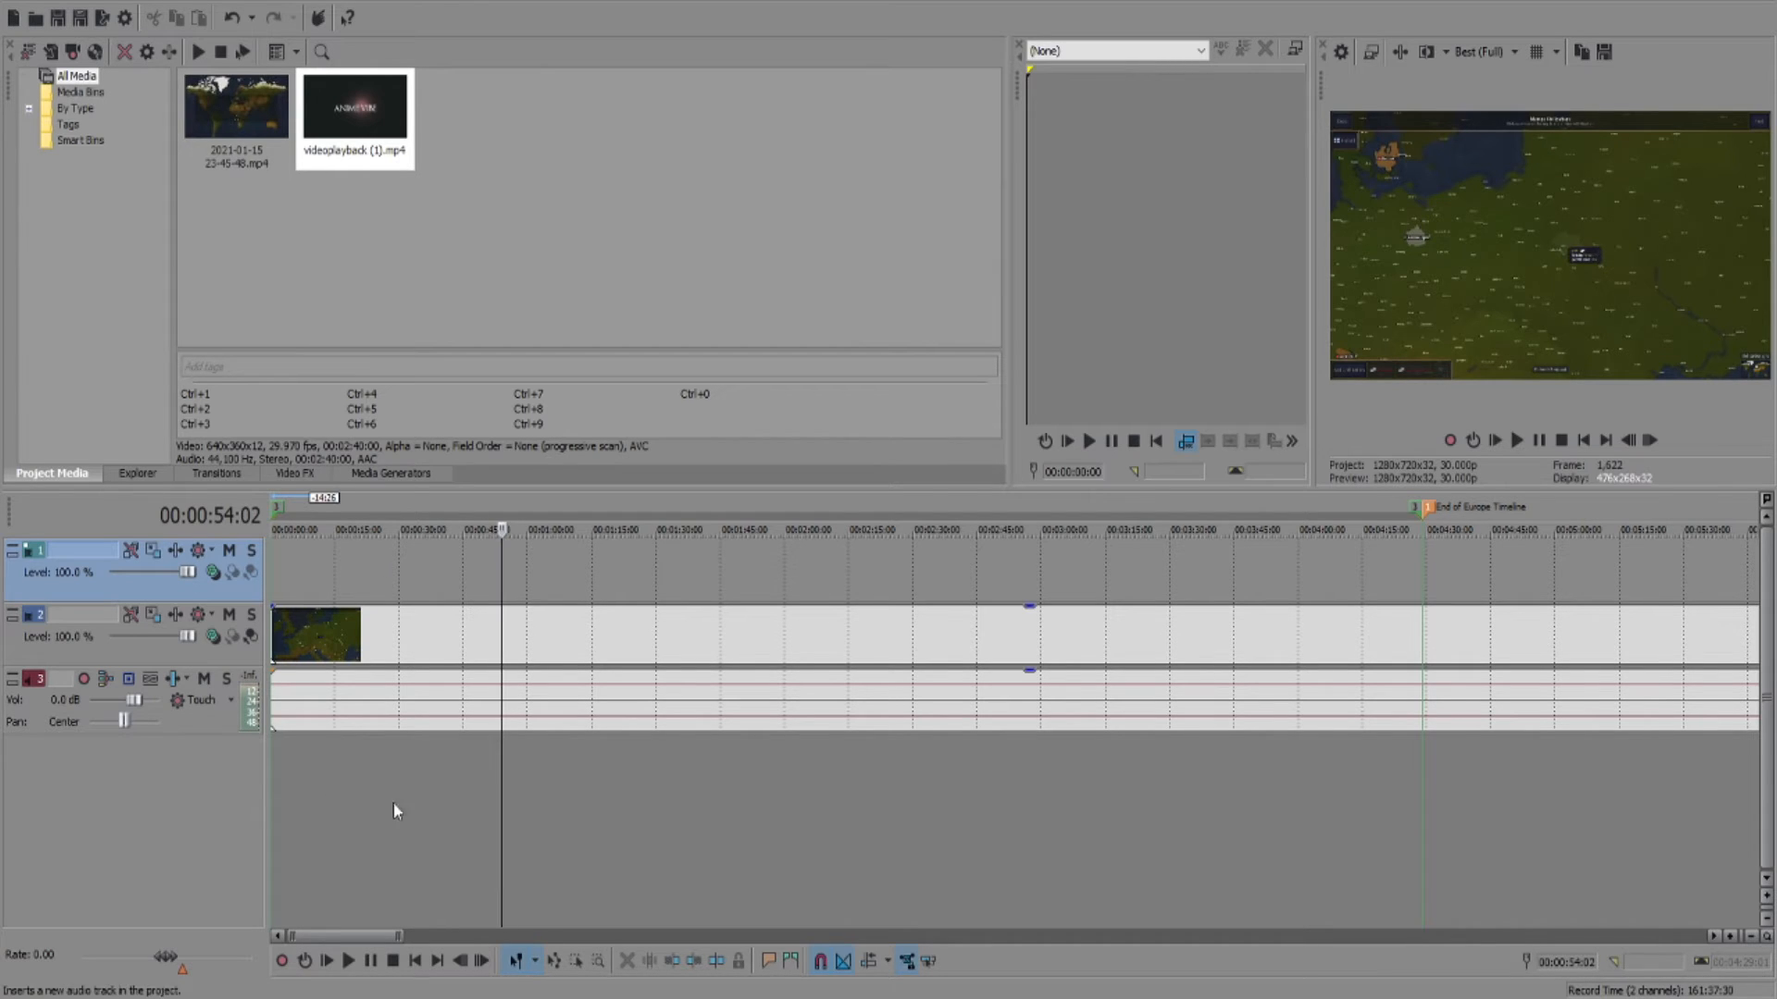
pyautogui.hotkey('ctrl', 'q')
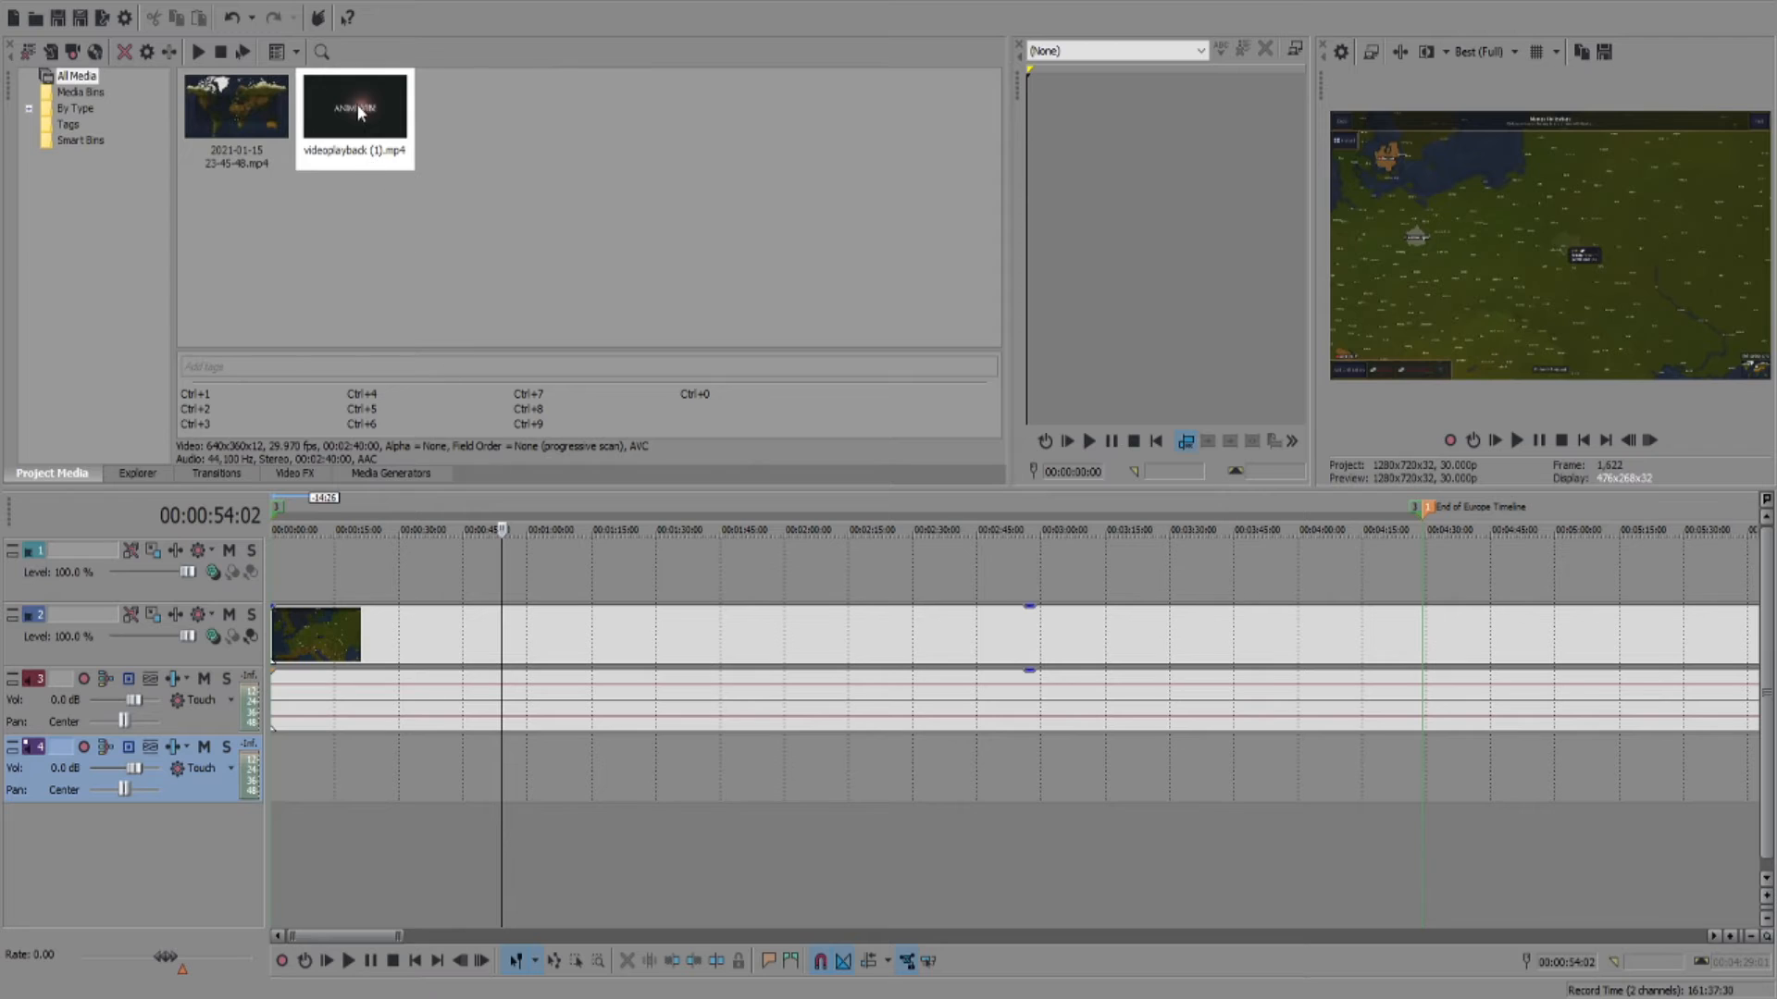
# Step: Place videoplayback (1).mp4 at the start of the timeline on the new video and audio tracks below the gameplay footage
pyautogui.moveTo(359, 112); pyautogui.dragTo(442, 233)
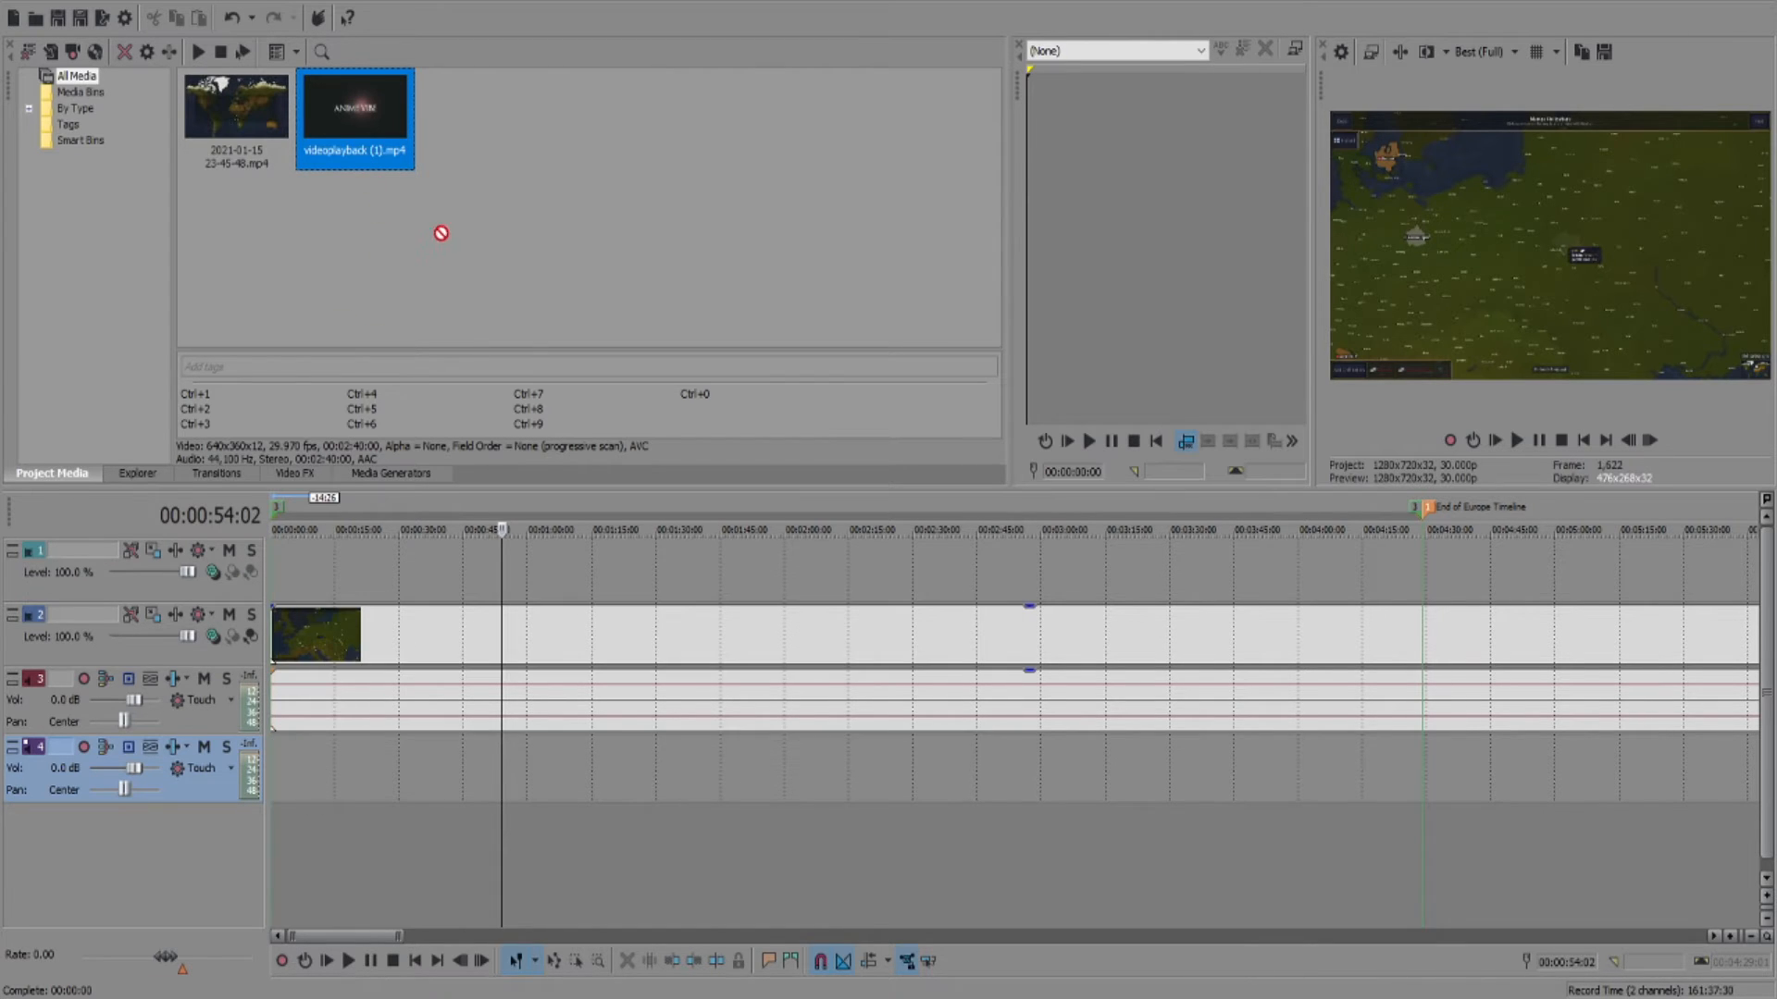
pyautogui.click(345, 585)
pyautogui.moveTo(357, 120); pyautogui.dragTo(460, 224)
pyautogui.moveTo(382, 711); pyautogui.dragTo(282, 722)
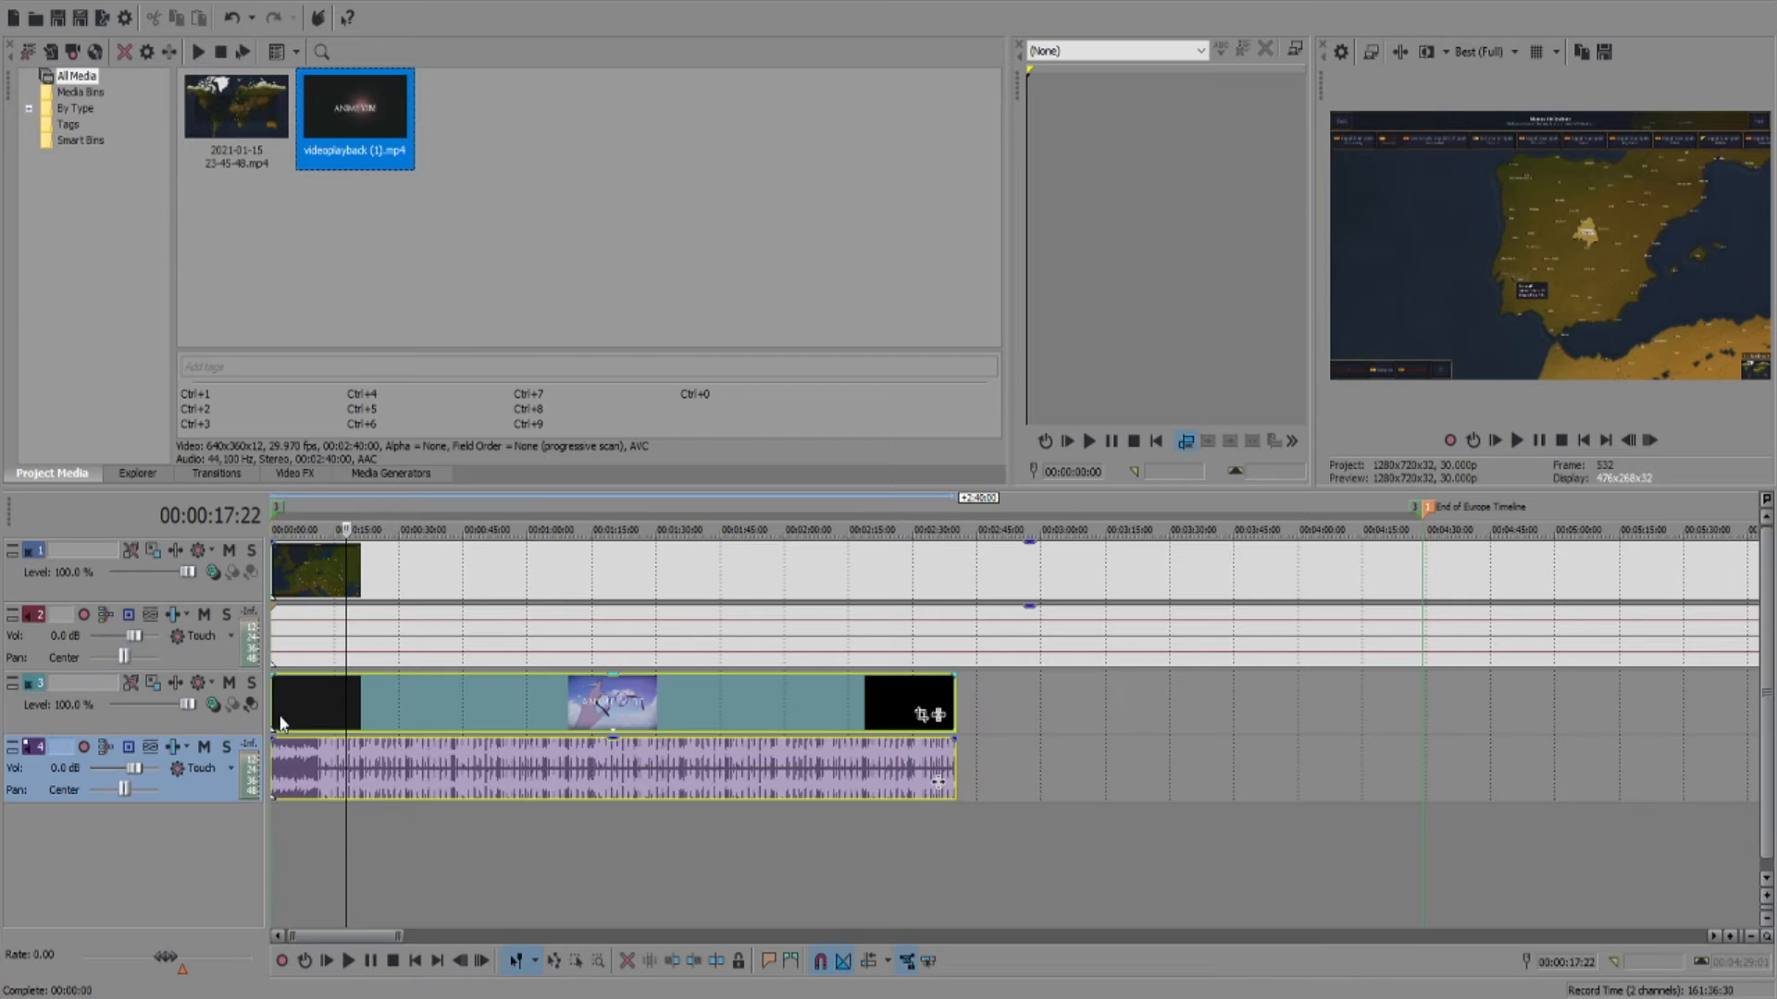
pyautogui.click(113, 729)
pyautogui.click(183, 774)
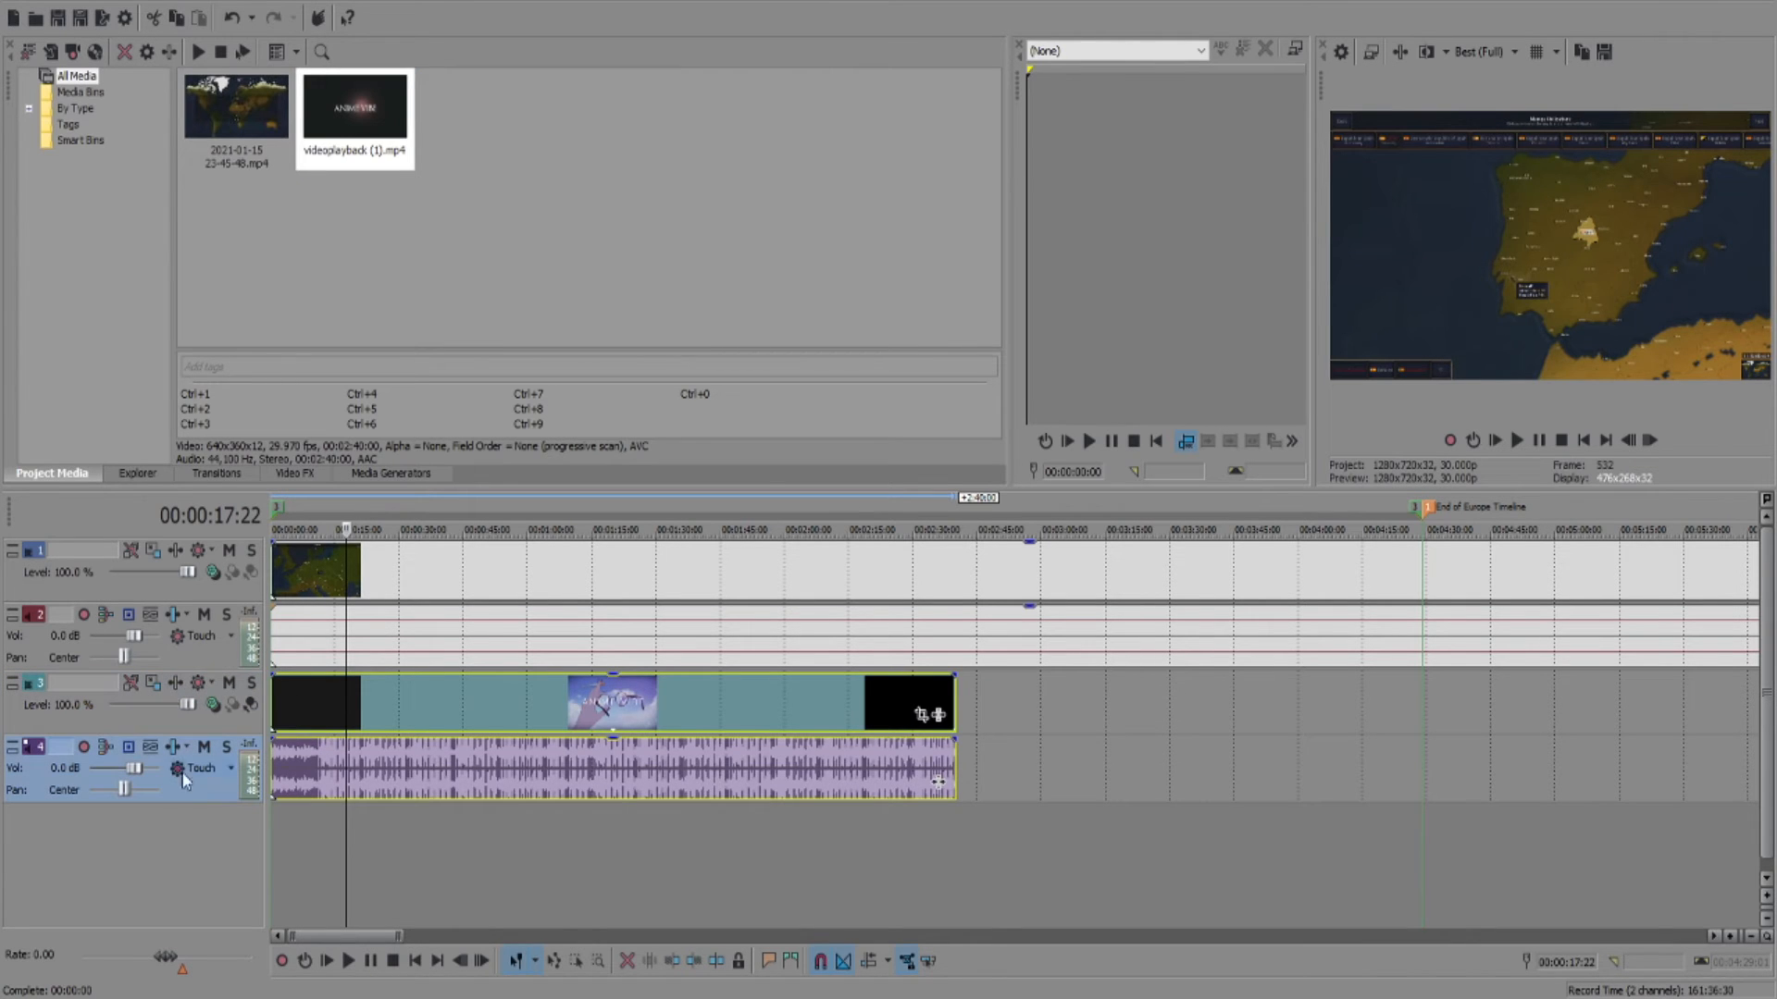
# Step: Try deleting the added clip while its video and audio are still grouped, and undo each deletion
pyautogui.click(363, 688)
pyautogui.click(377, 690)
pyautogui.click(373, 698)
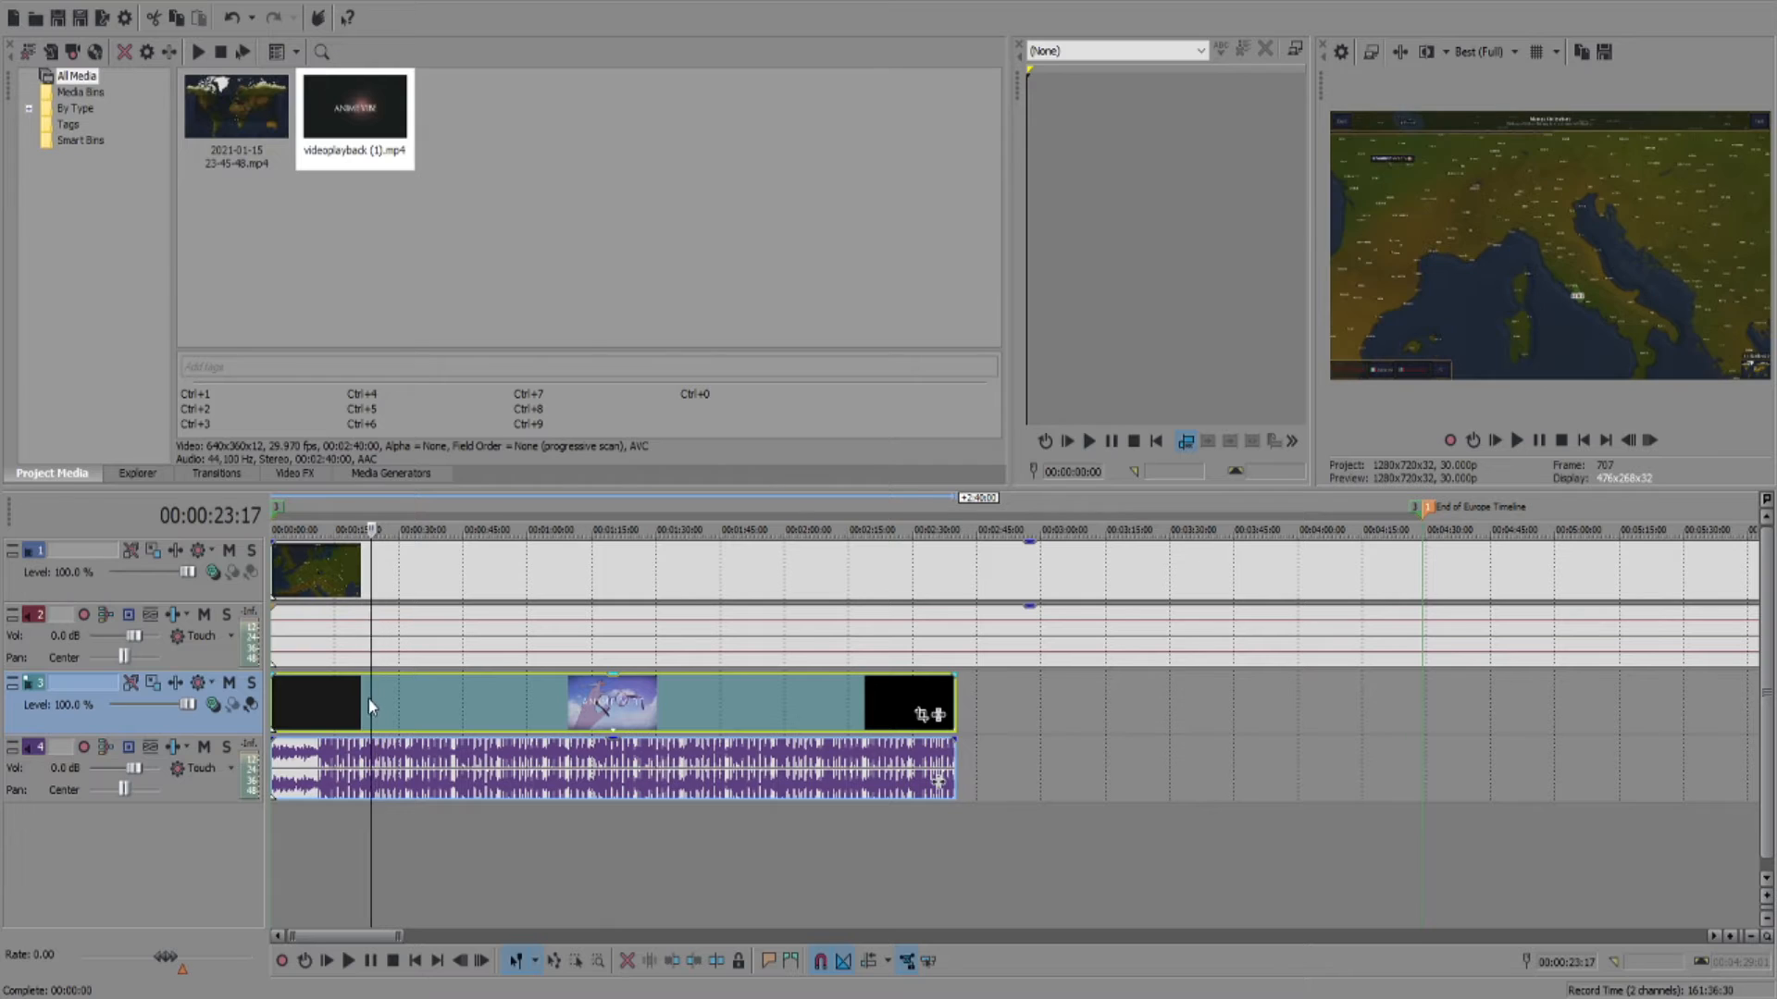
pyautogui.click(434, 759)
pyautogui.click(408, 706)
pyautogui.click(398, 794)
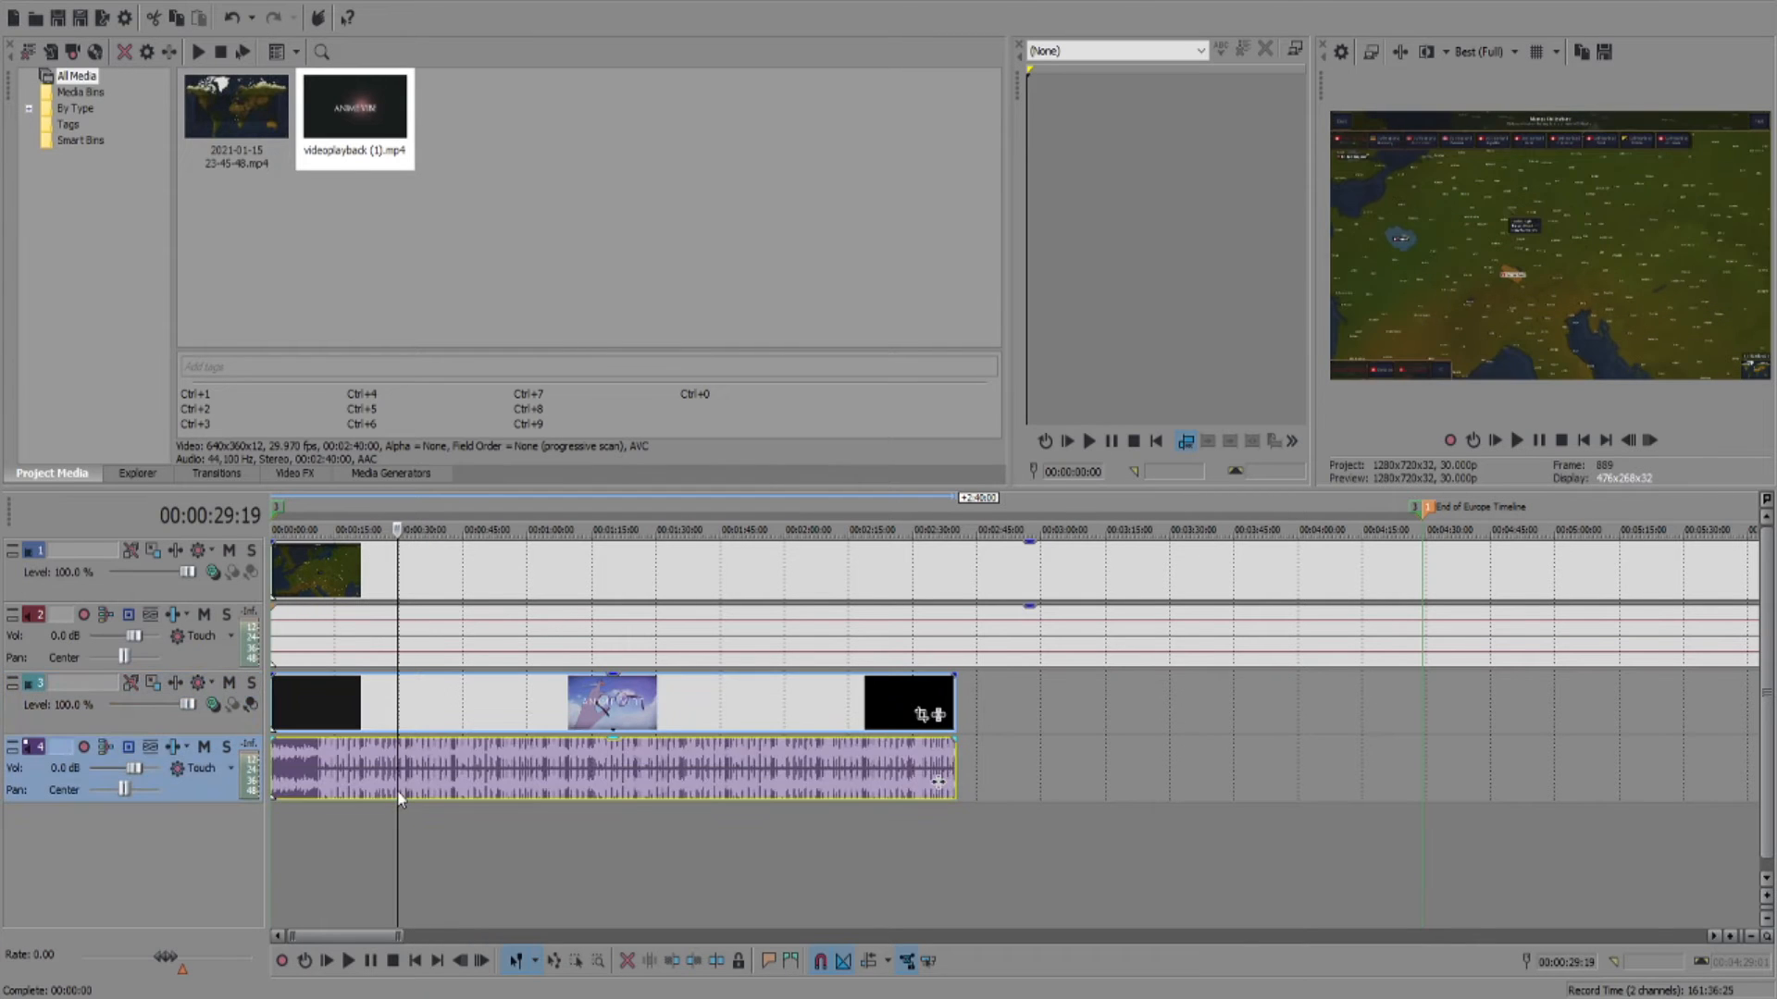
pyautogui.click(360, 728)
pyautogui.press('Delete')
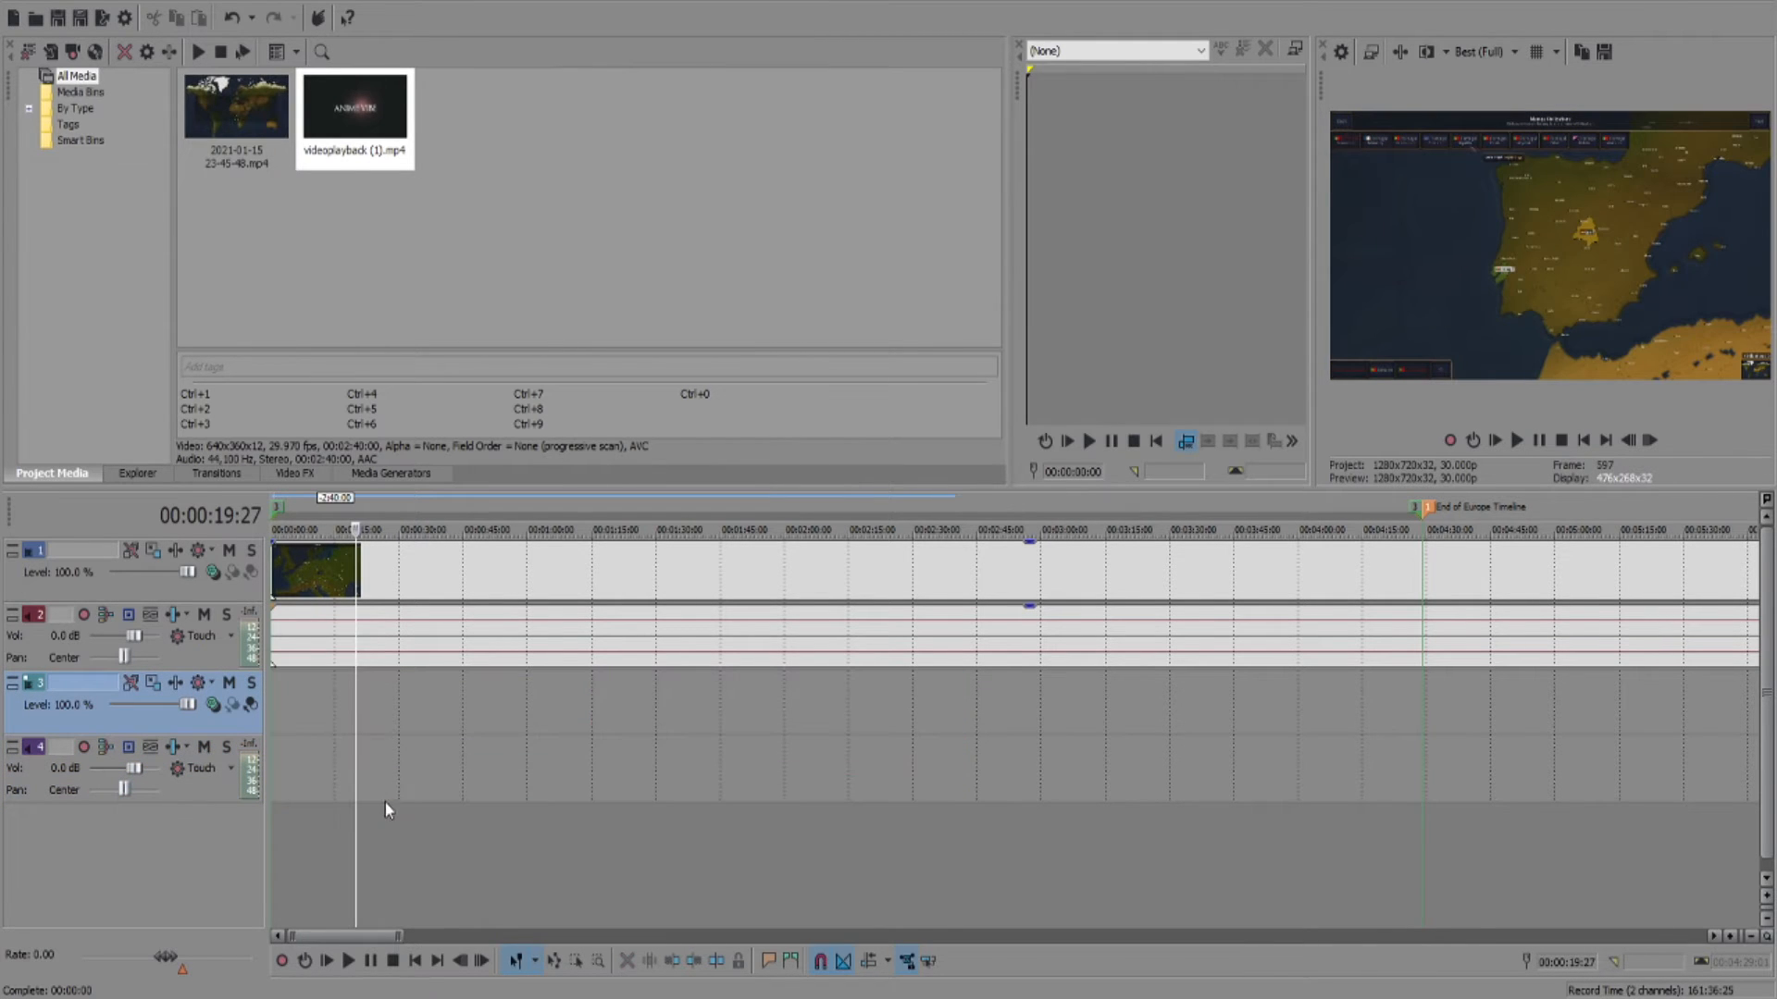
pyautogui.hotkey('ctrl', 'z')
pyautogui.click(333, 744)
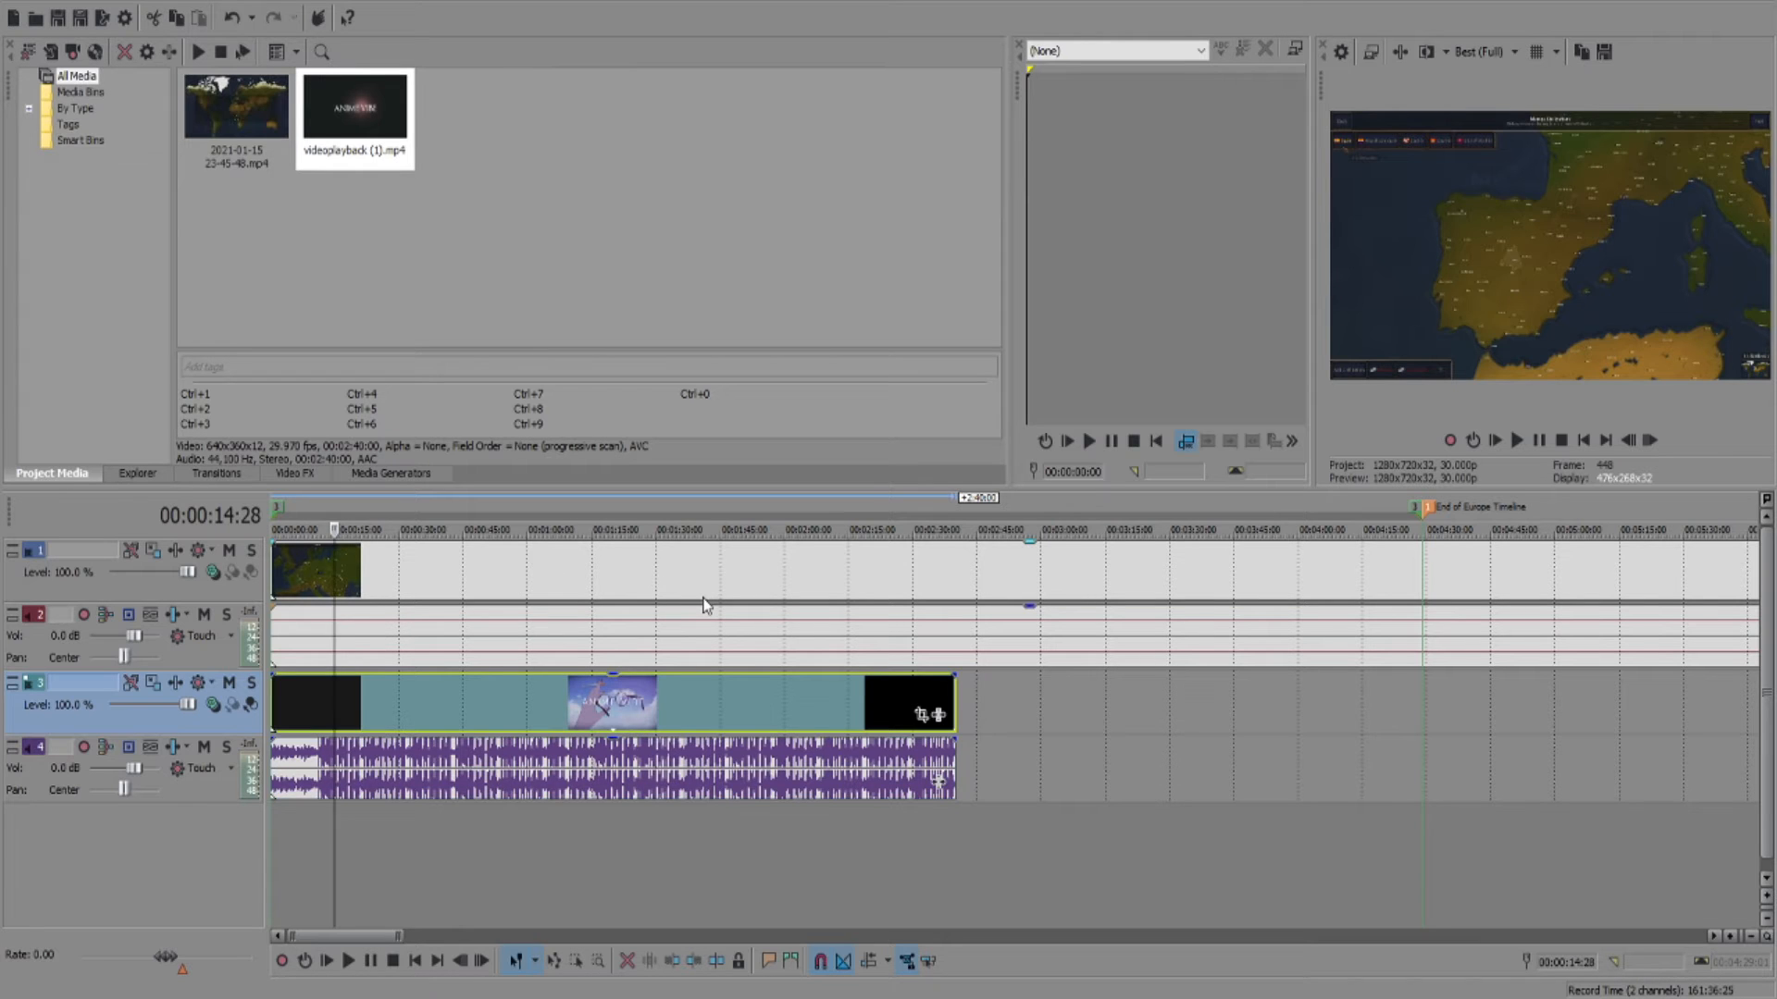
pyautogui.click(371, 758)
pyautogui.click(385, 719)
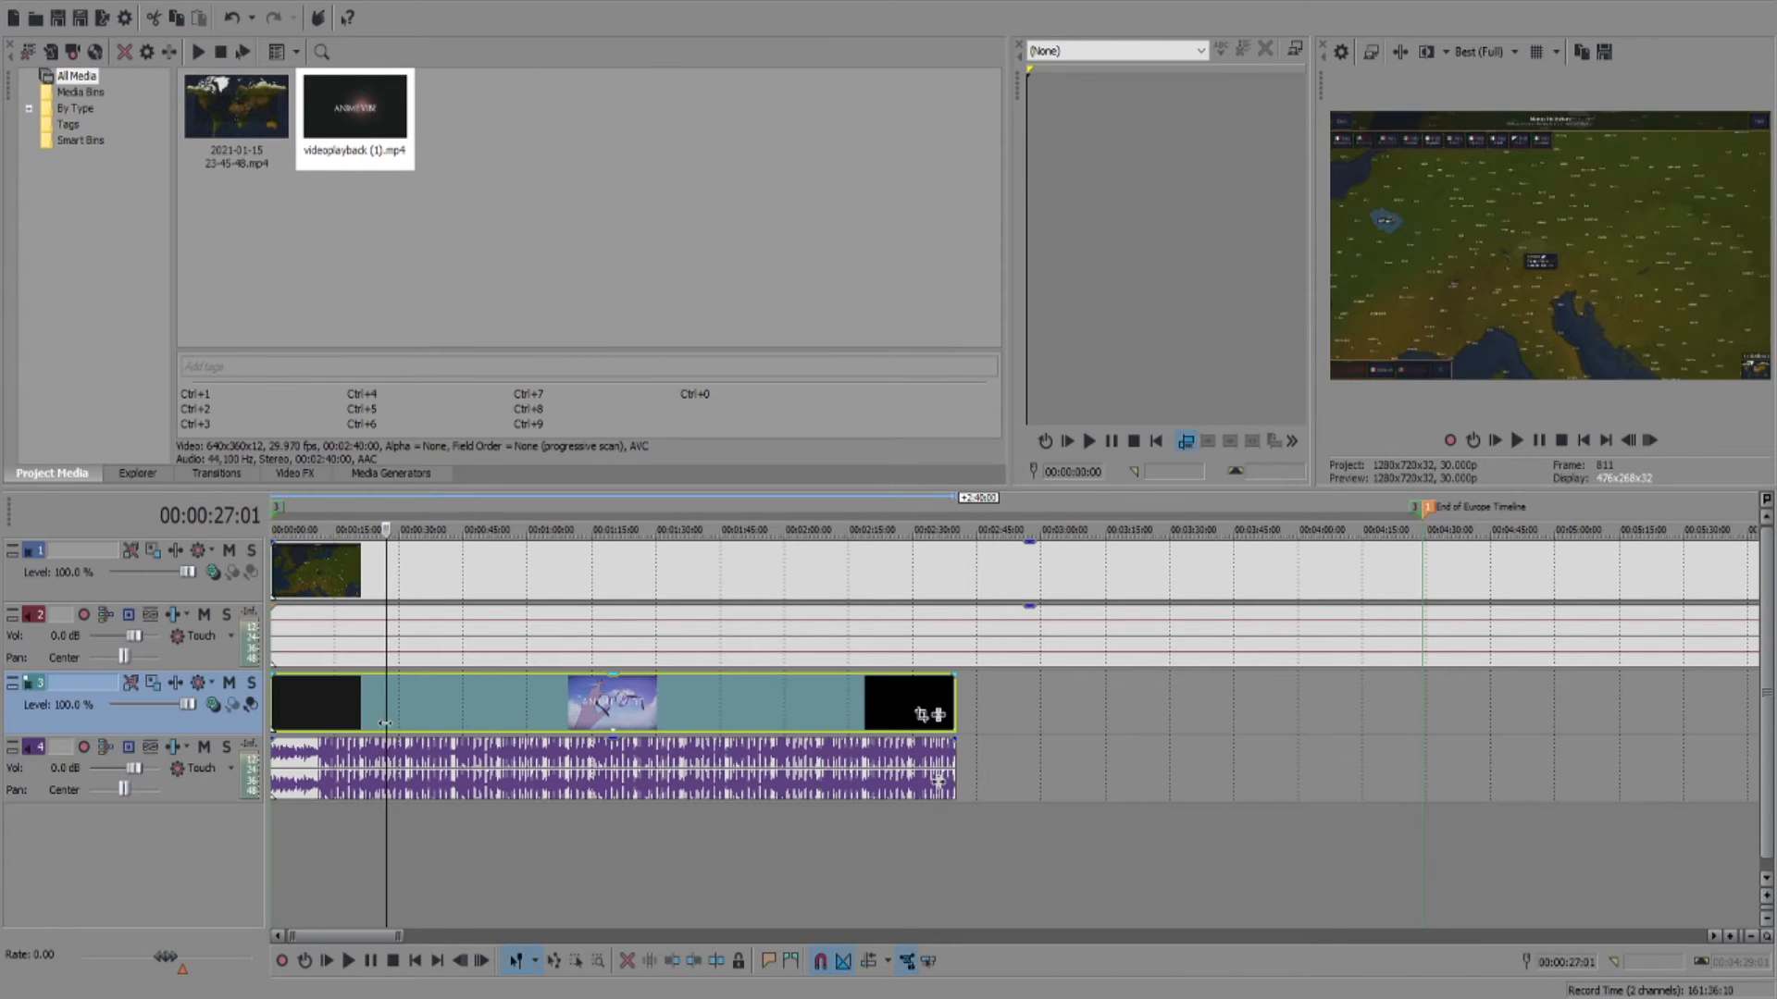
pyautogui.press('Delete')
pyautogui.hotkey('ctrl', 'z')
# Step: Delete only the video part of the added clip and select the remaining audio event
pyautogui.click(371, 814)
pyautogui.click(362, 790)
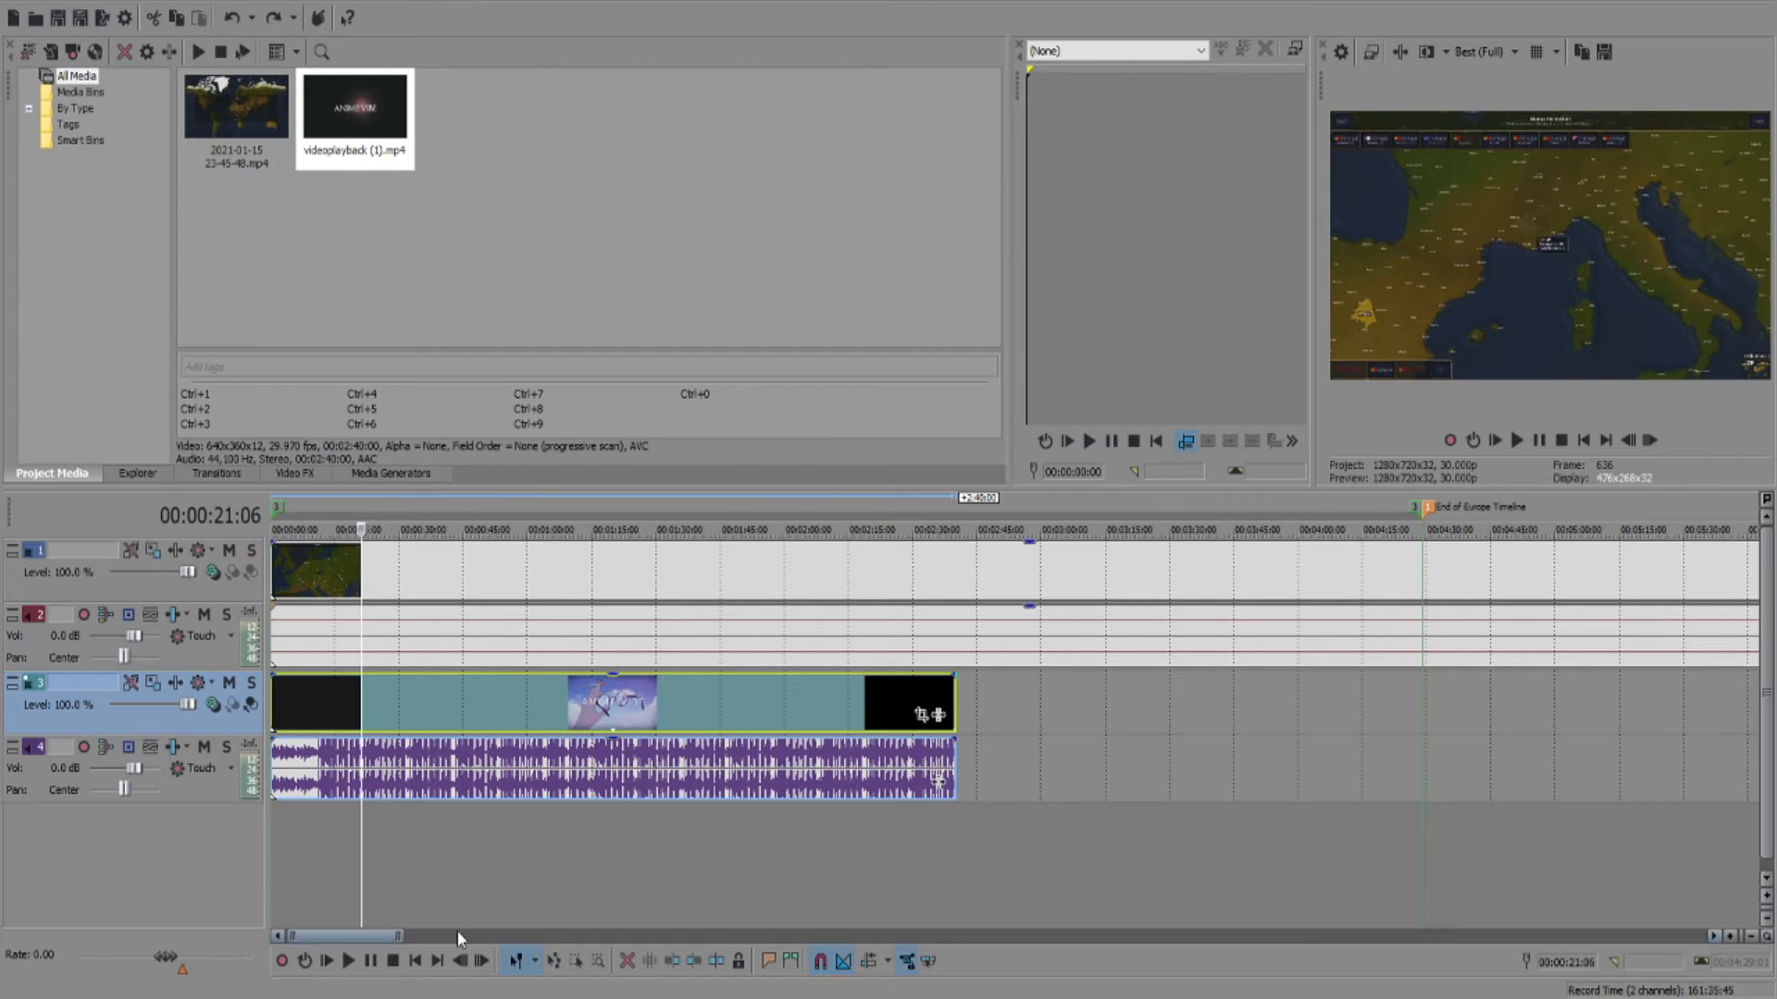
pyautogui.press('Delete')
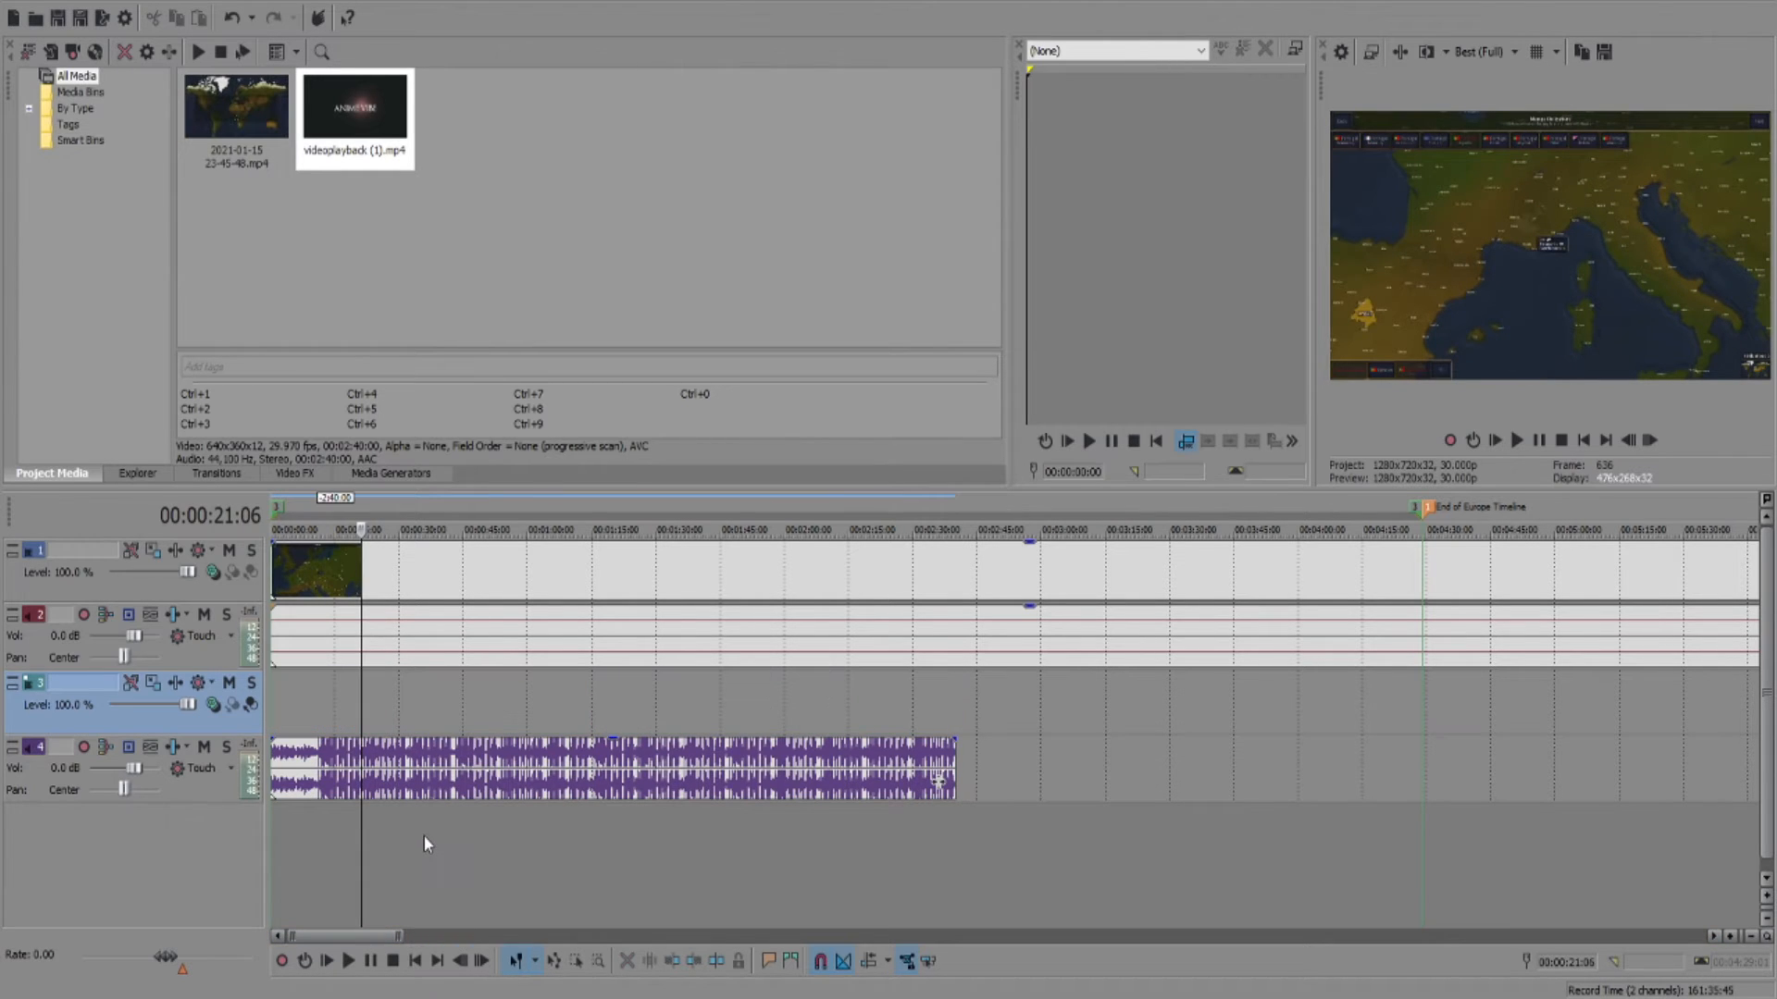
pyautogui.click(404, 788)
pyautogui.click(334, 773)
pyautogui.click(301, 774)
pyautogui.click(374, 773)
pyautogui.click(351, 766)
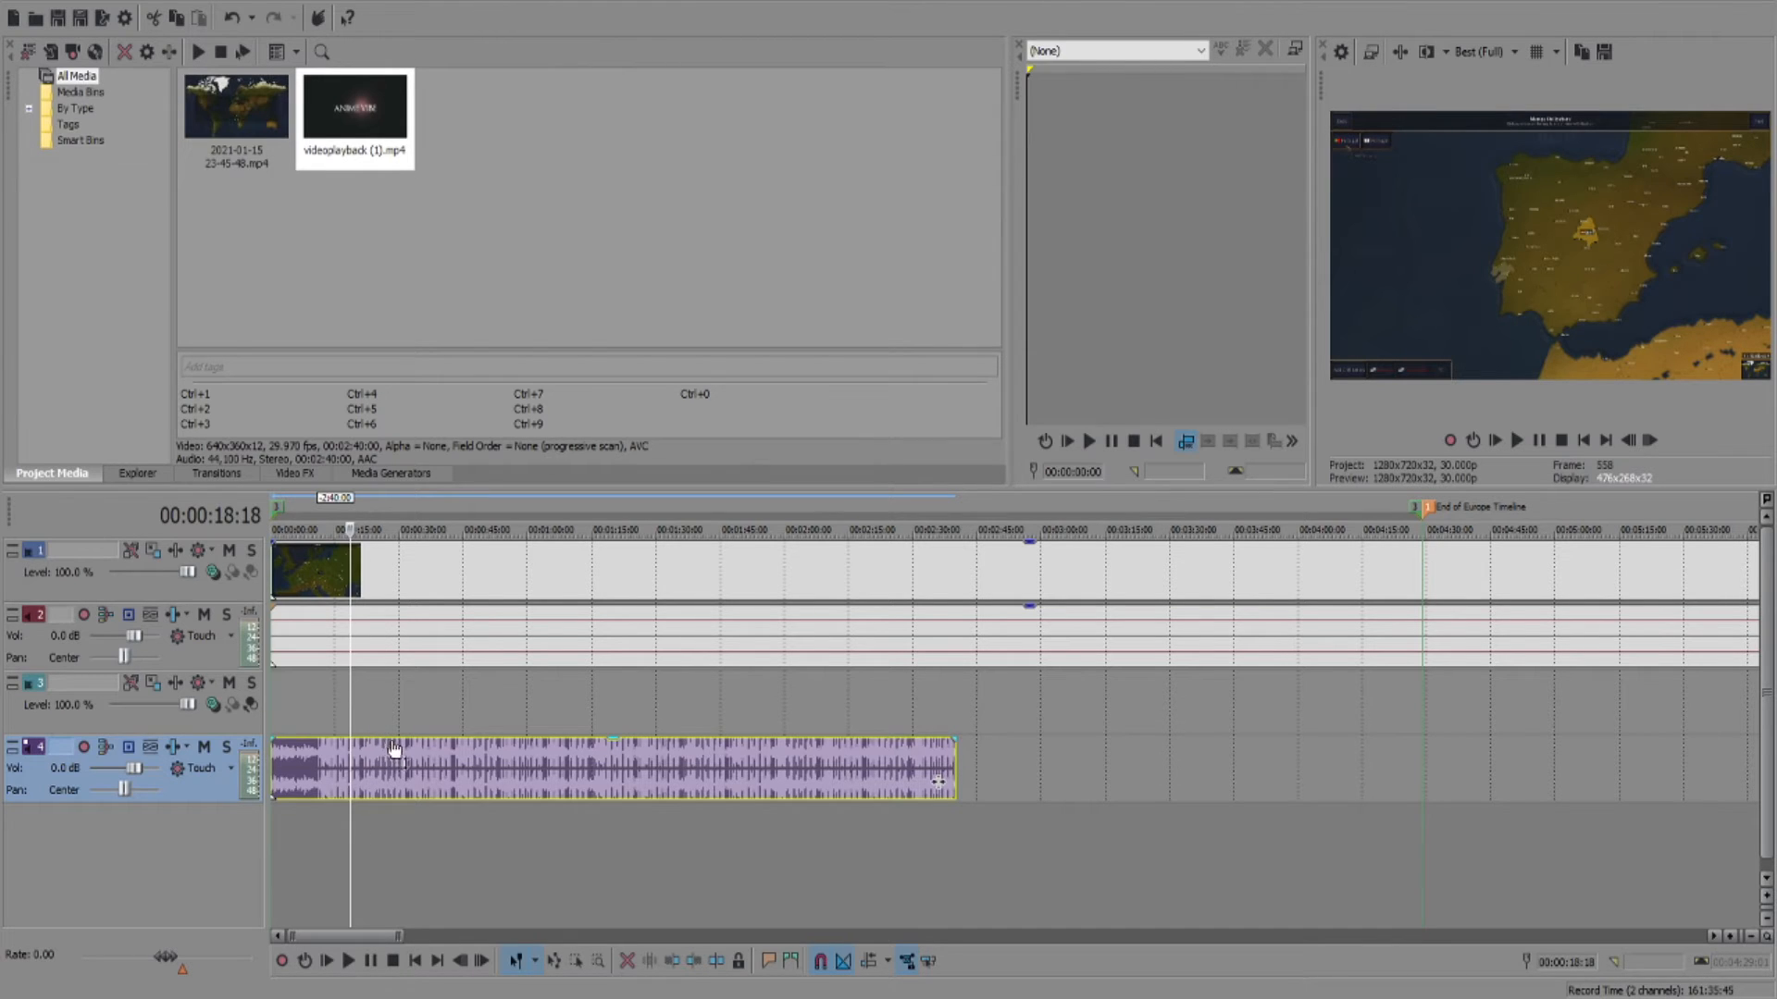
# Step: Lower the volume level of the added audio event on the bottom track
pyautogui.scroll(5, 444, 793)
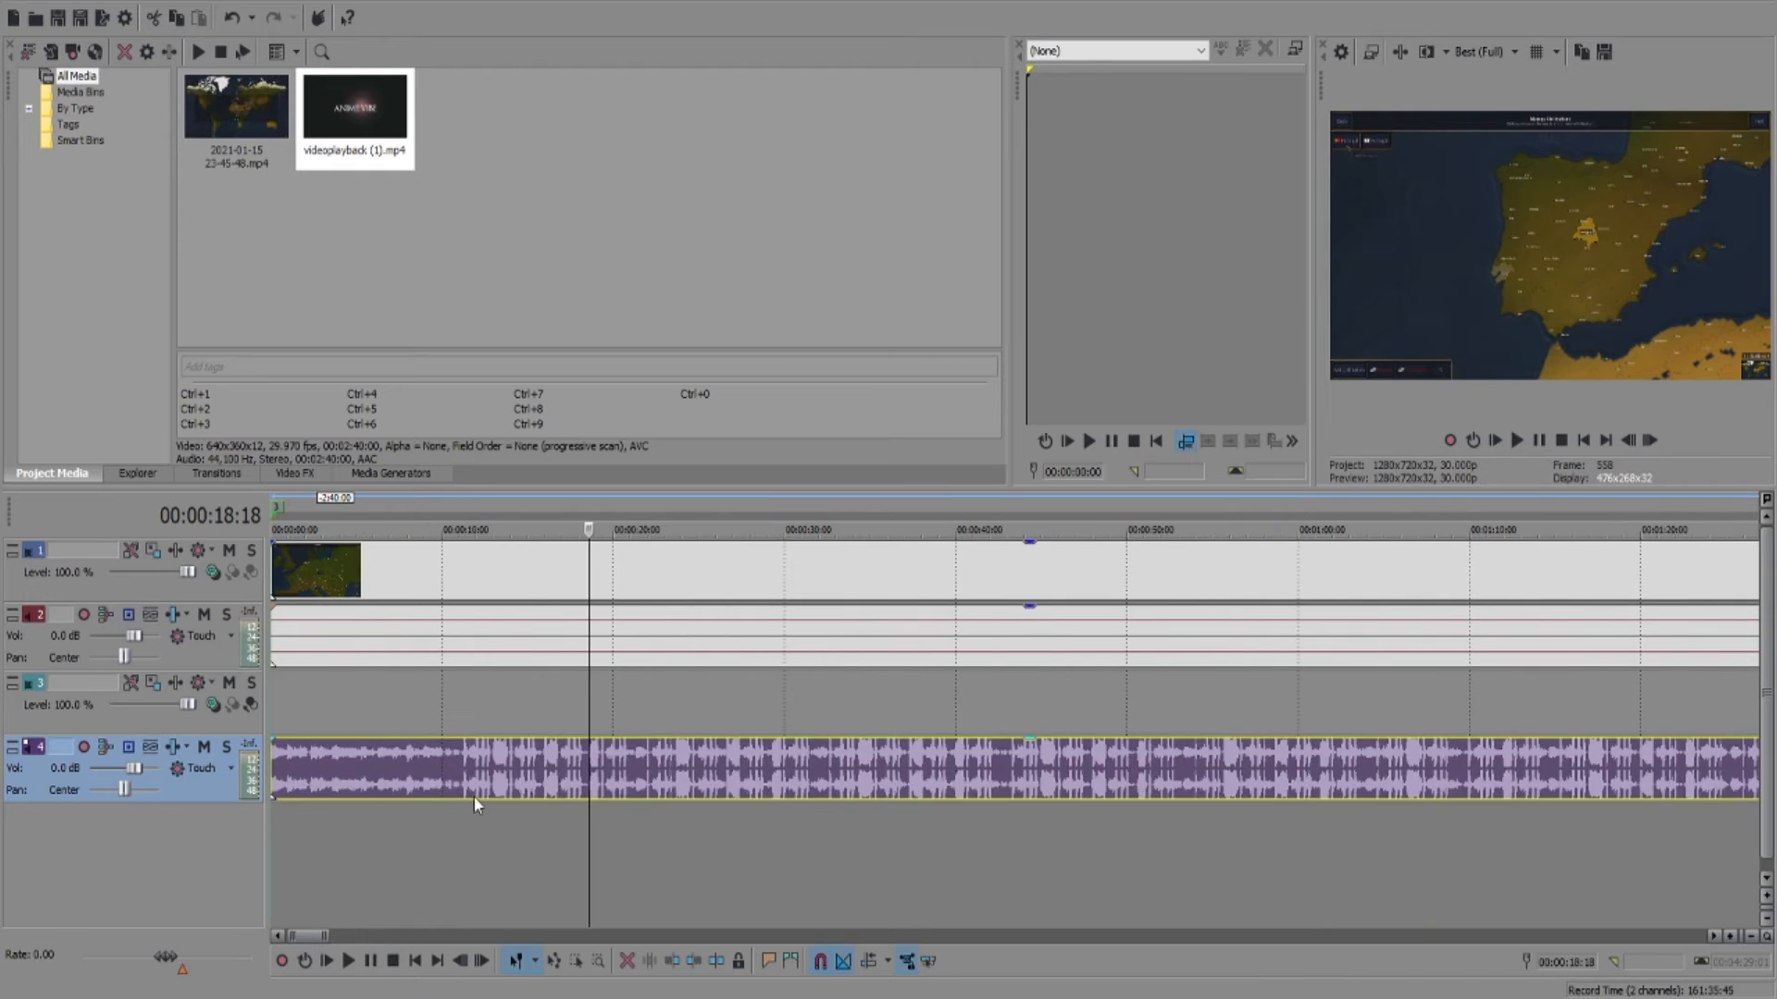
pyautogui.scroll(2, 500, 768)
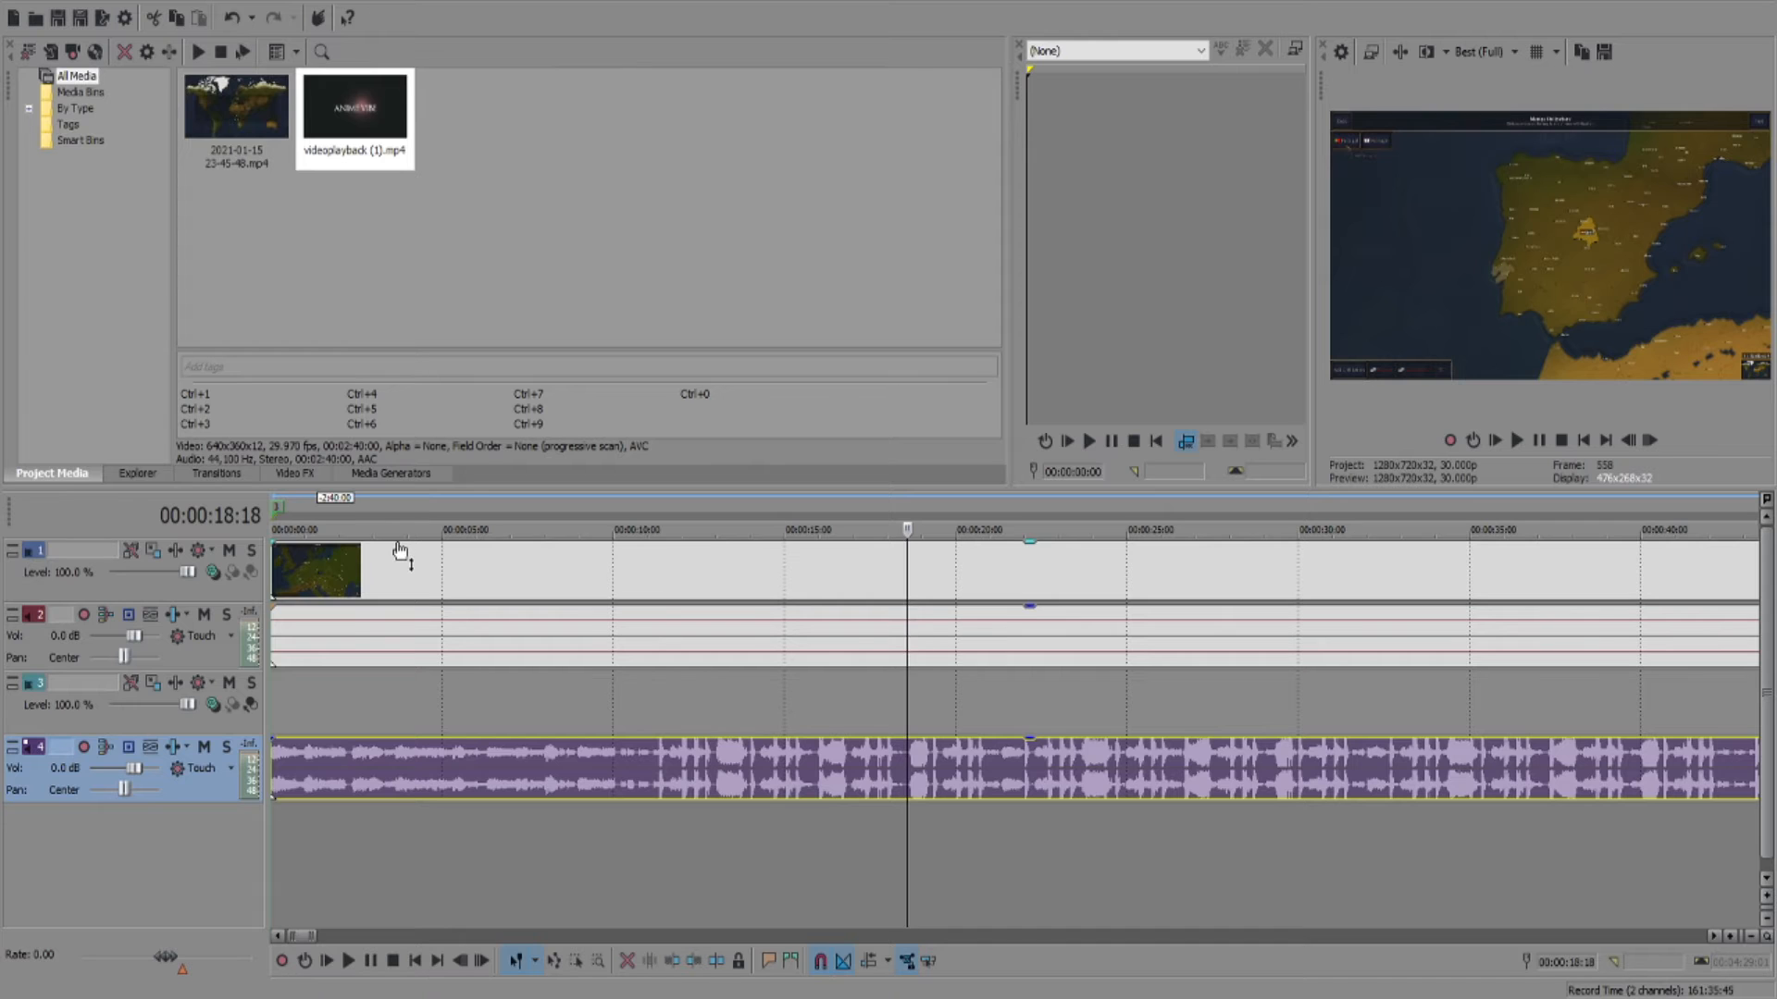
pyautogui.moveTo(399, 552)
pyautogui.mouseDown()
pyautogui.moveTo(409, 589)
pyautogui.moveTo(413, 544)
pyautogui.mouseUp()
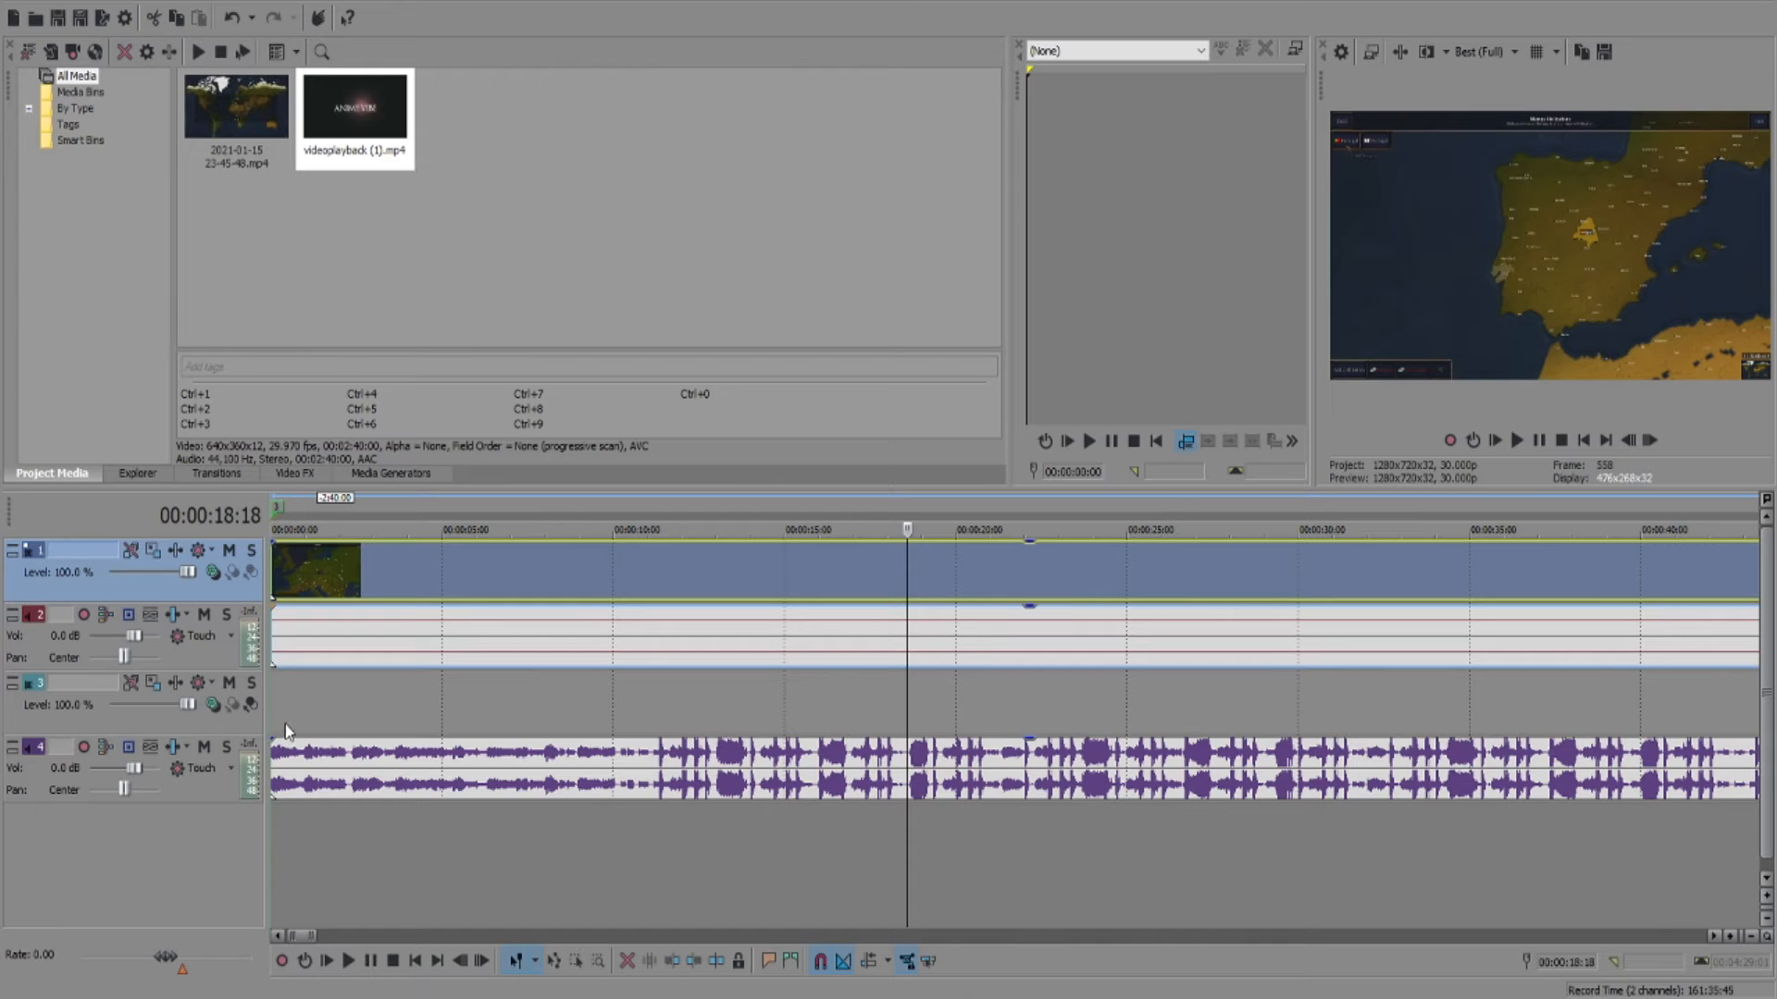
pyautogui.moveTo(271, 736)
pyautogui.mouseDown()
pyautogui.moveTo(370, 751)
pyautogui.moveTo(222, 786)
pyautogui.mouseUp()
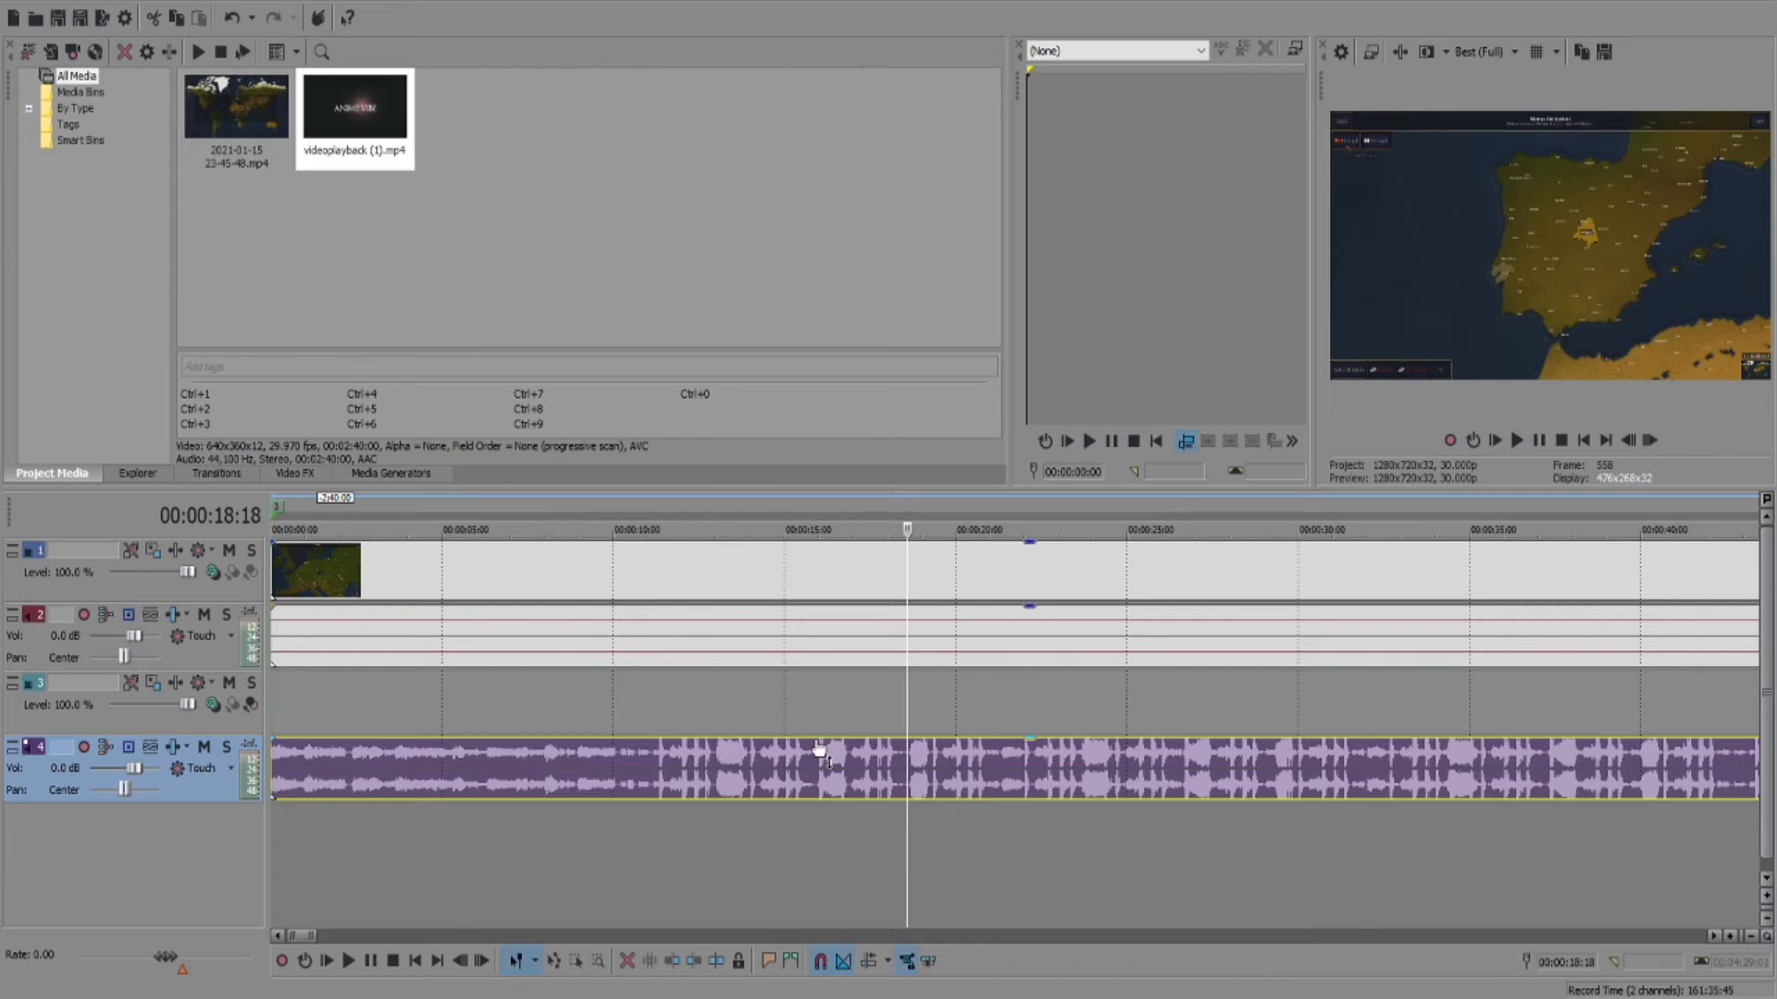
pyautogui.moveTo(820, 750); pyautogui.dragTo(821, 790)
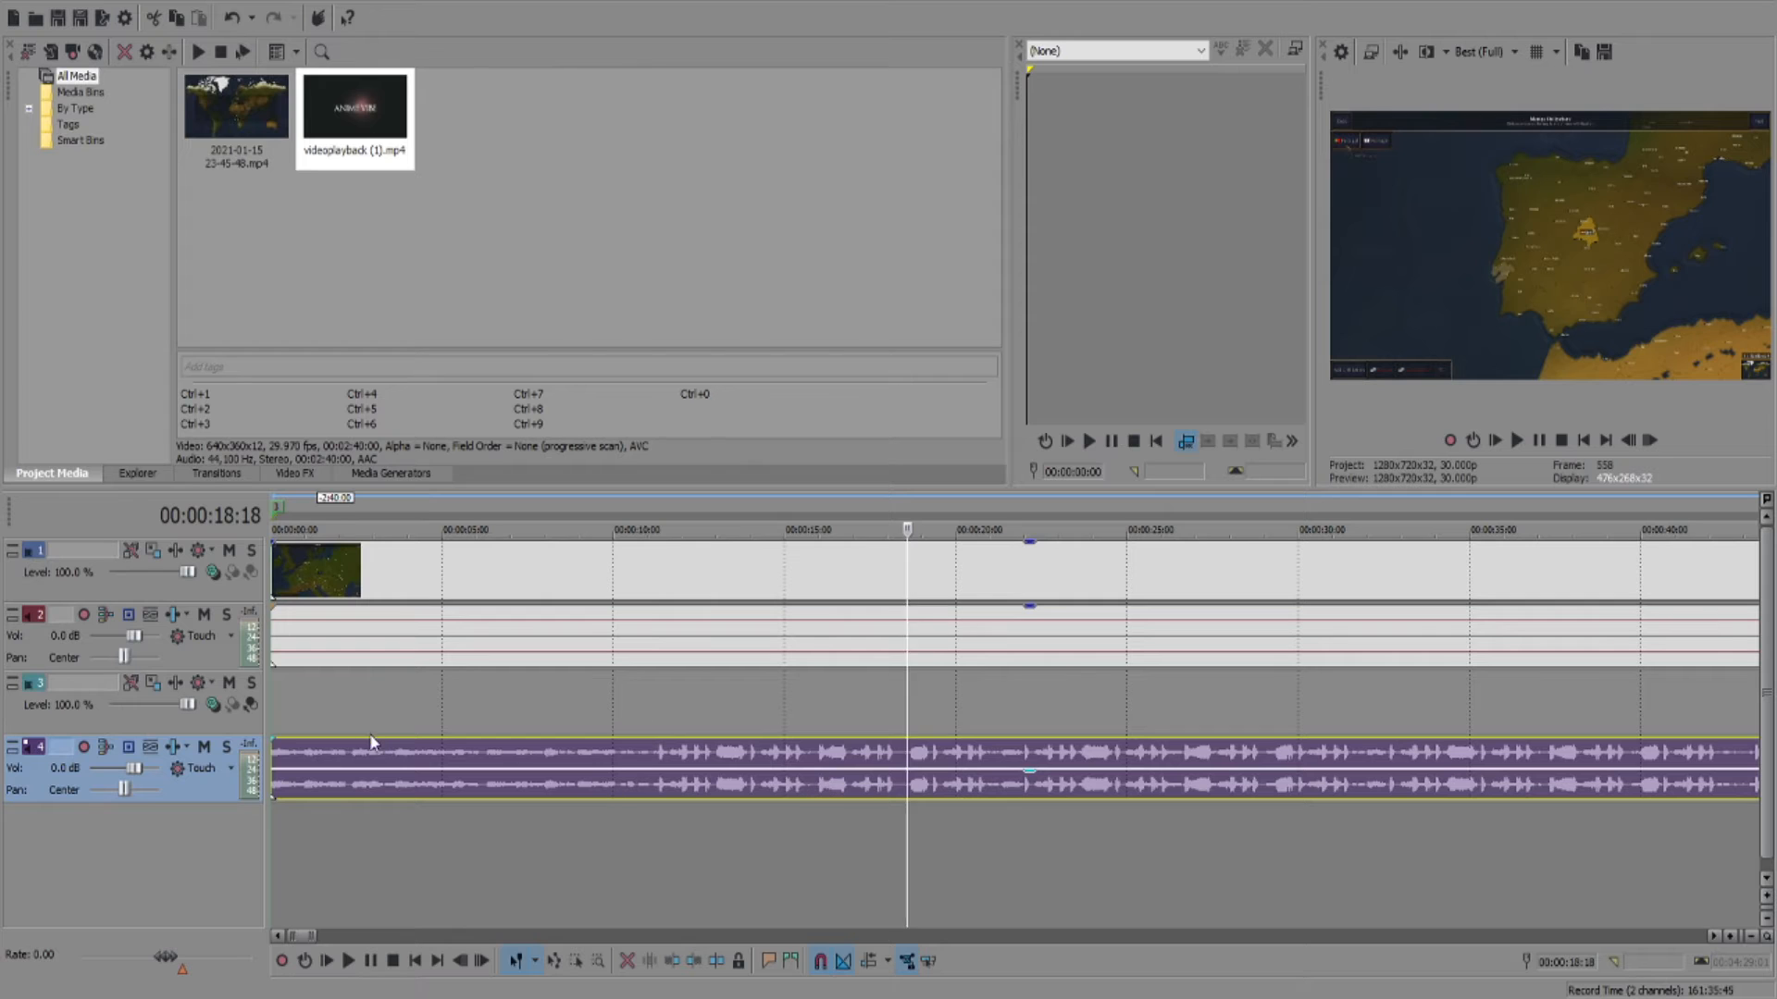
# Step: Play the timeline from about the 11-second point to hear the added audio at its original level
pyautogui.click(646, 709)
pyautogui.press('space')
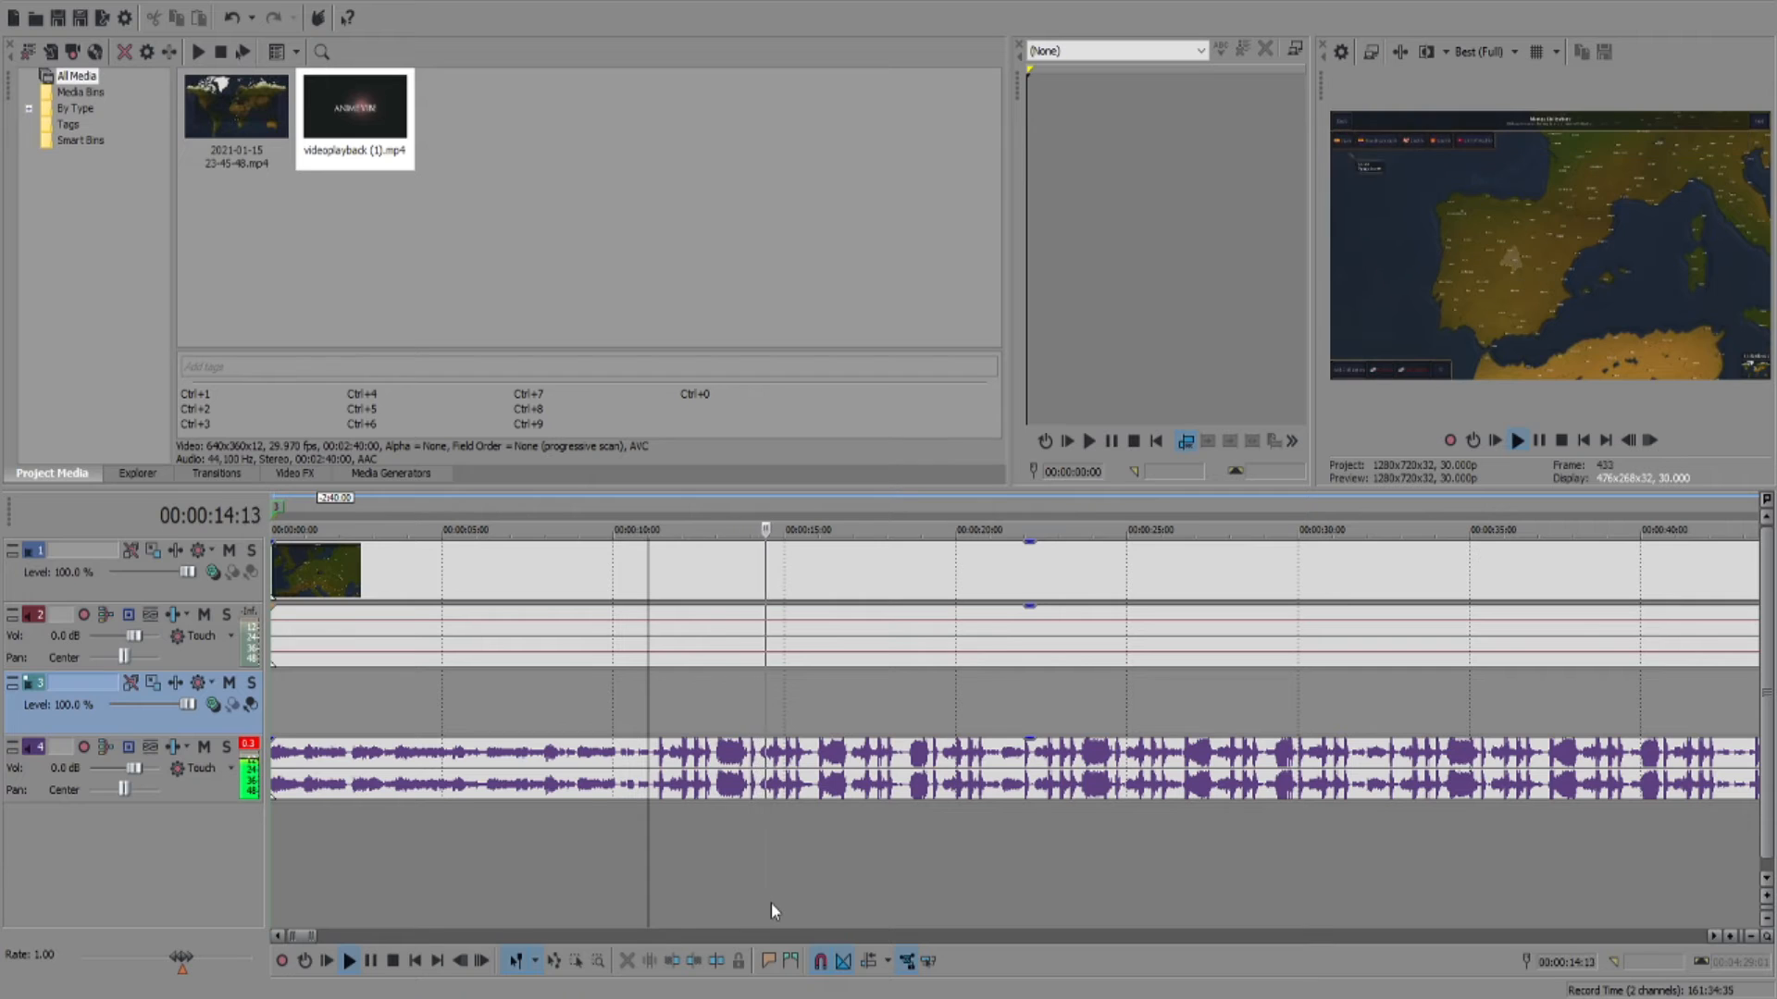
pyautogui.press('space')
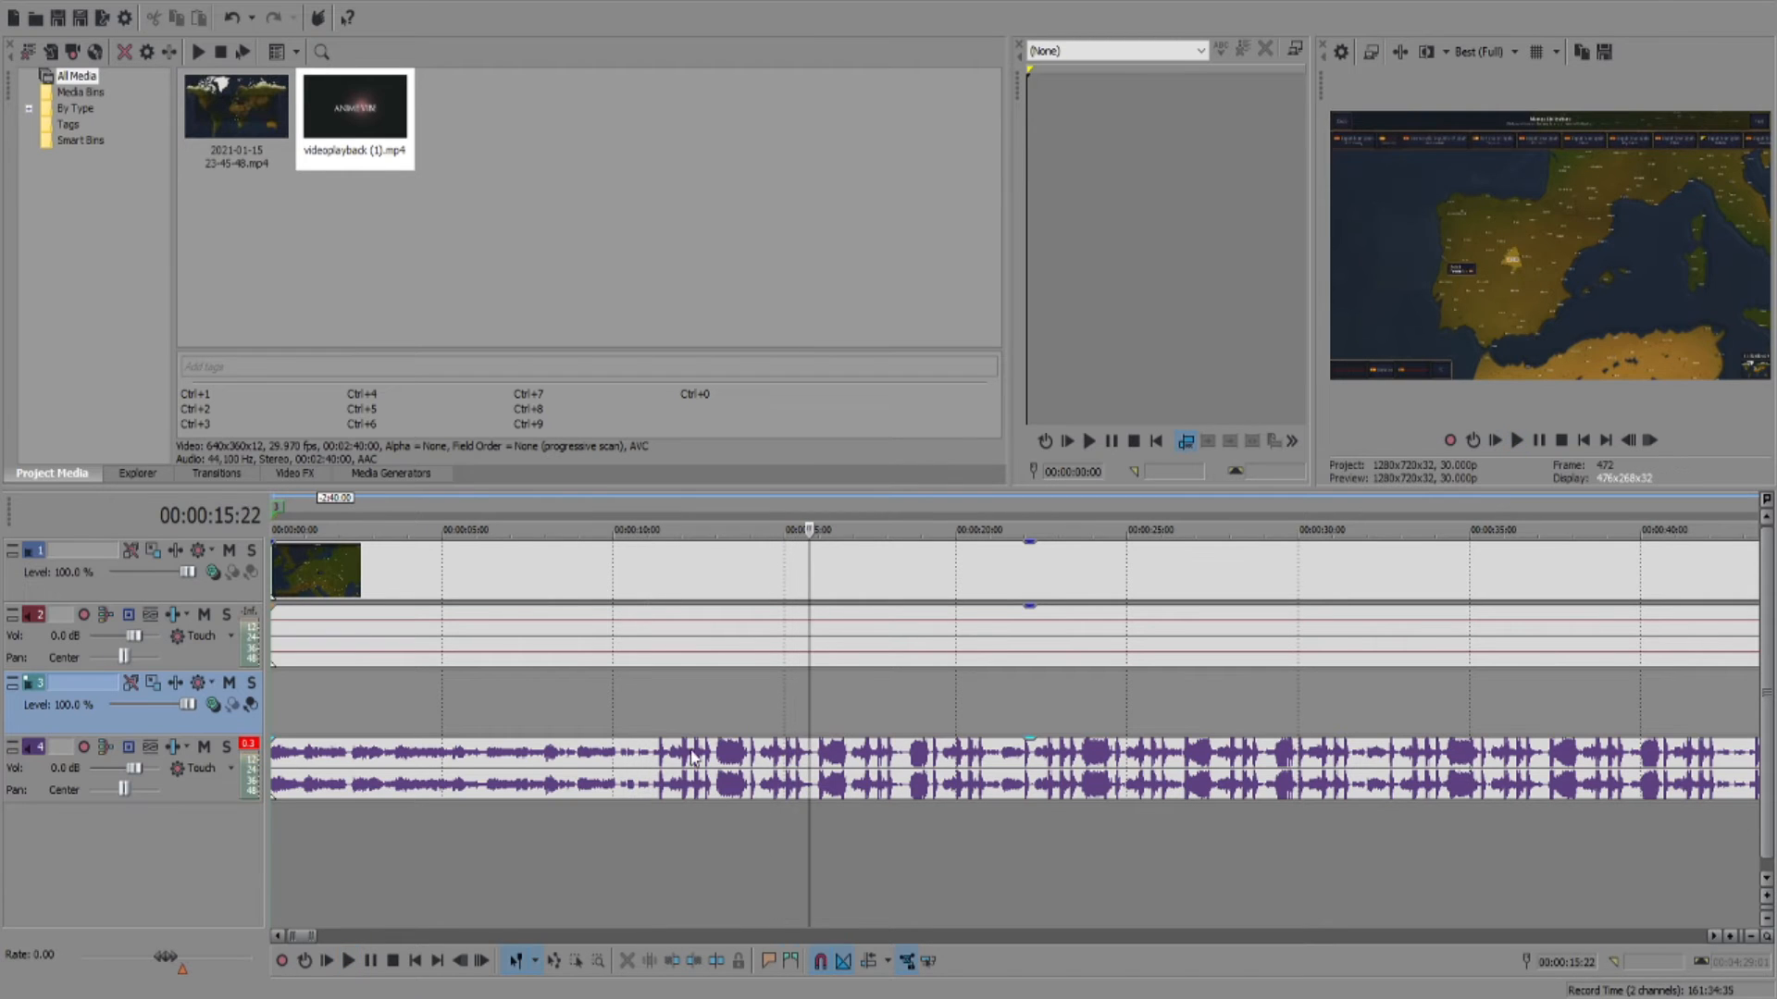
# Step: Lower the added audio event's gain to about -6.4 dB and play it from about the 11-second point
pyautogui.moveTo(684, 749); pyautogui.dragTo(696, 785)
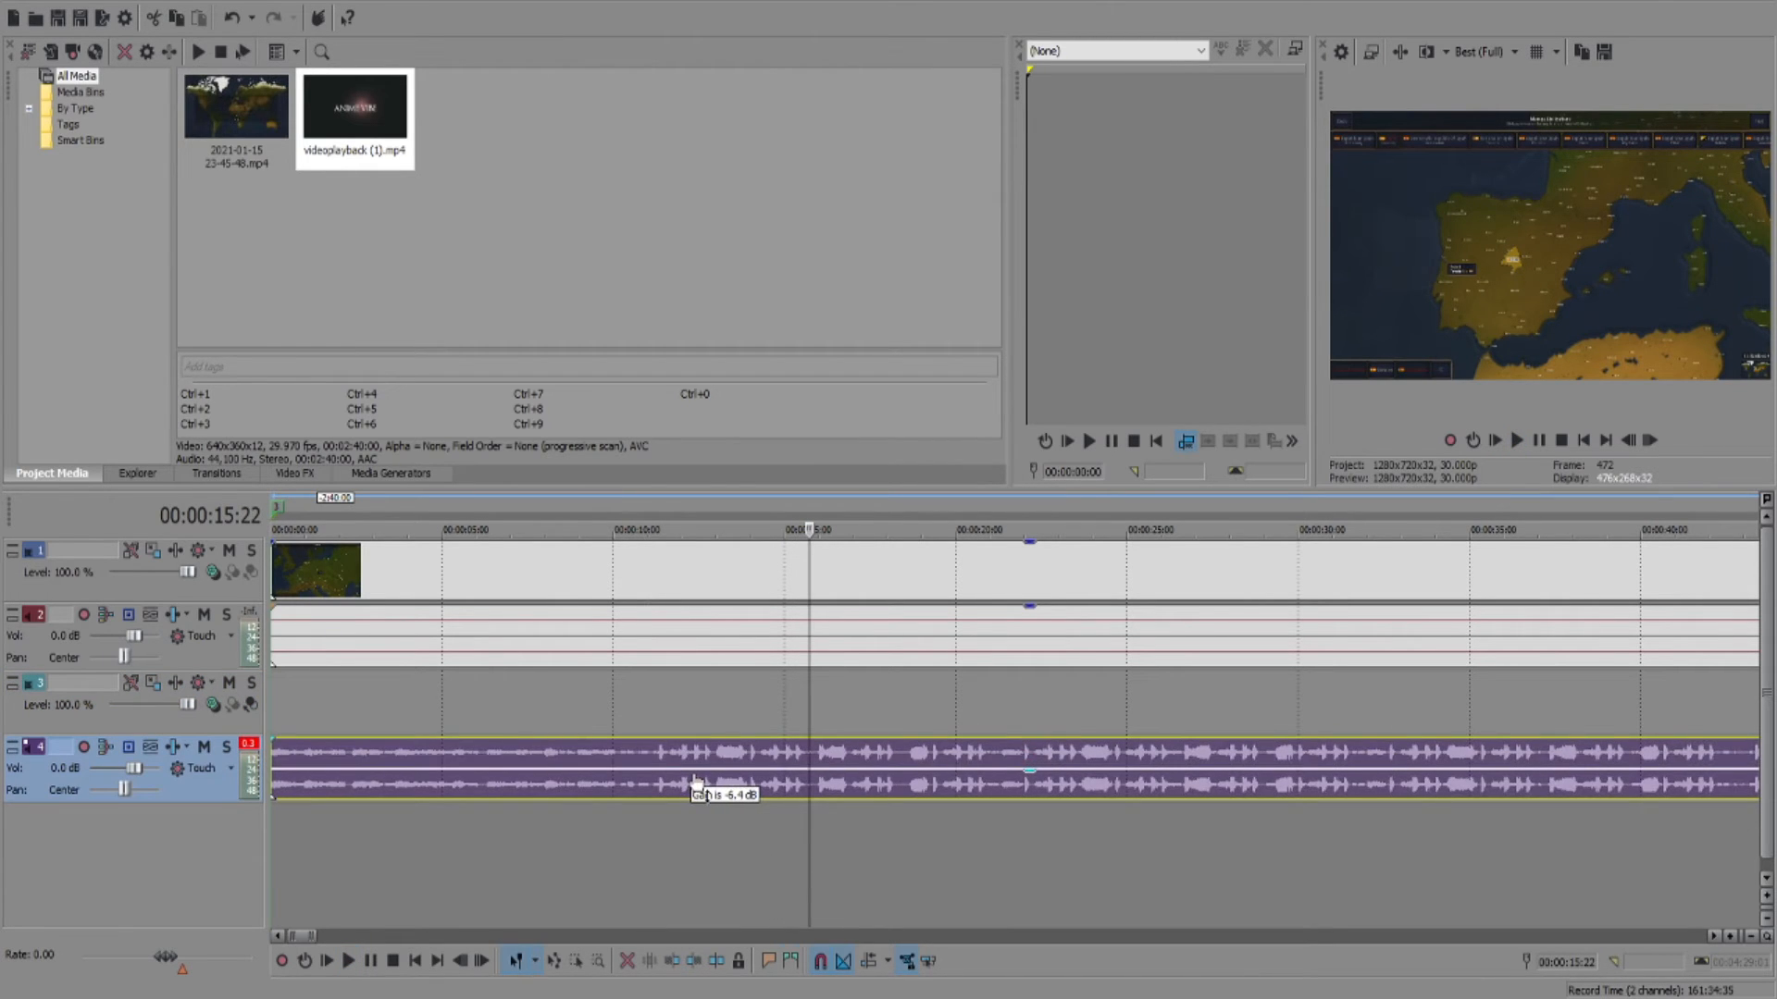
pyautogui.click(651, 717)
pyautogui.press('space')
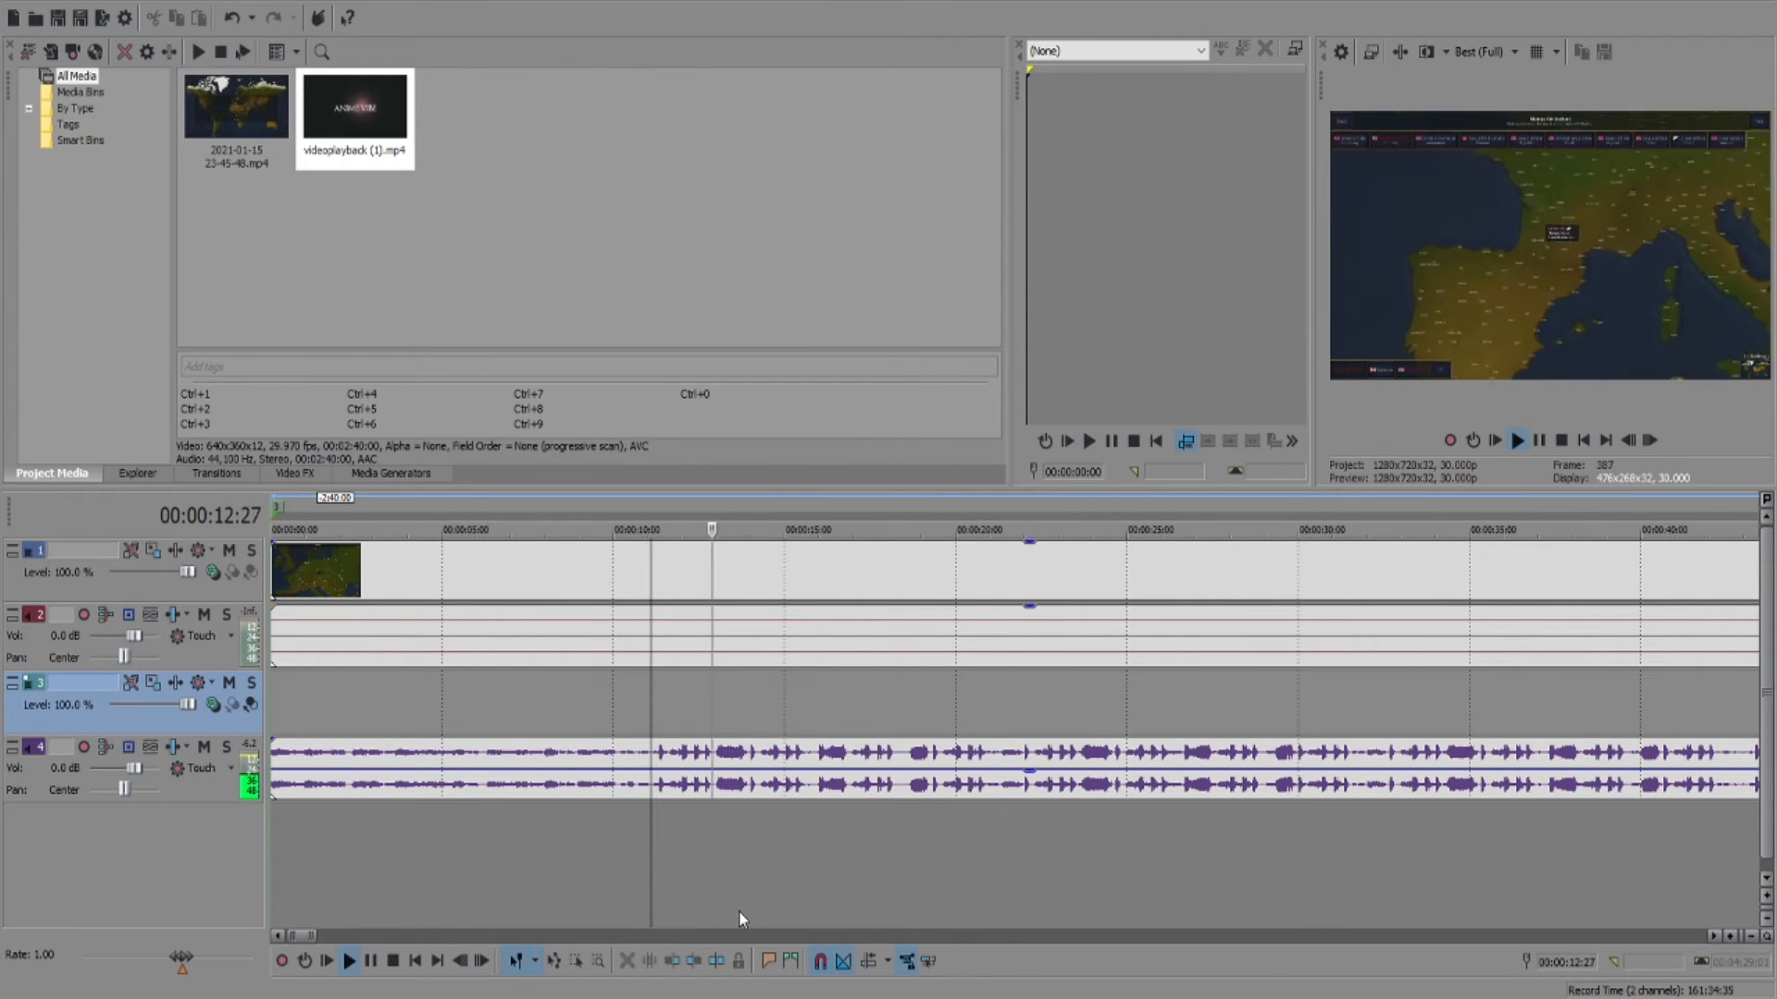
pyautogui.press('Return')
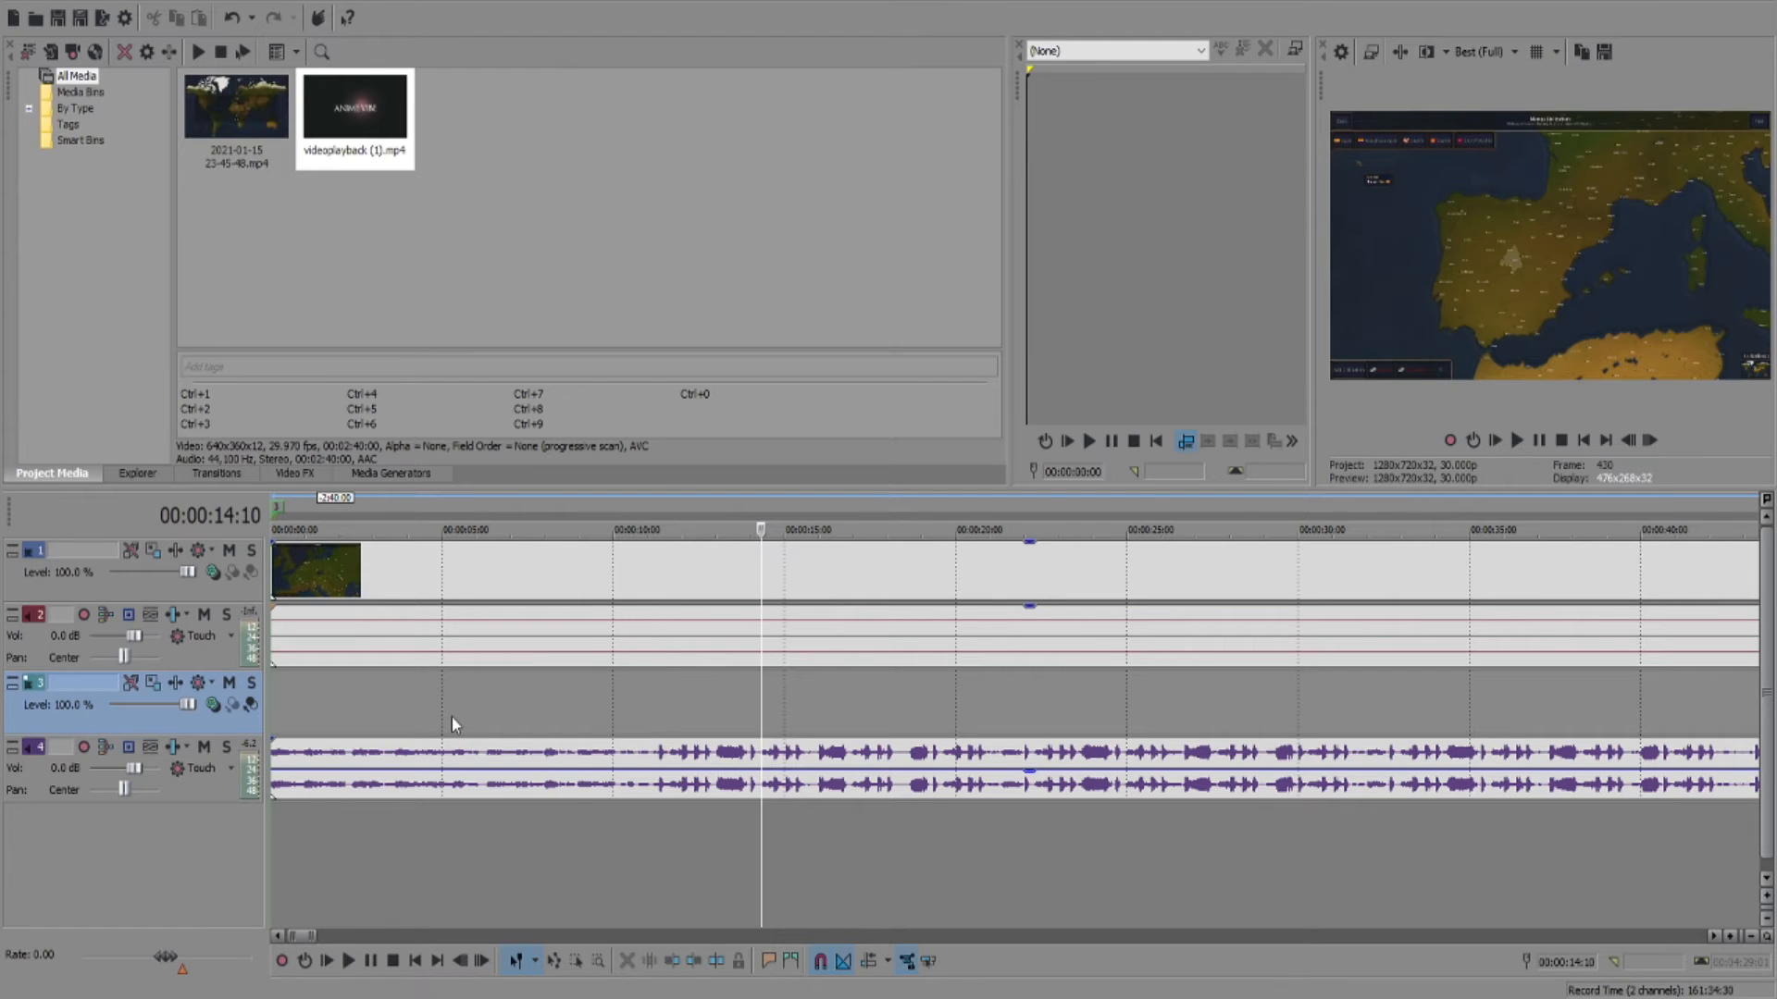
# Step: Lower the added audio event's gain further to about -11 dB and play the same section again
pyautogui.click(641, 774)
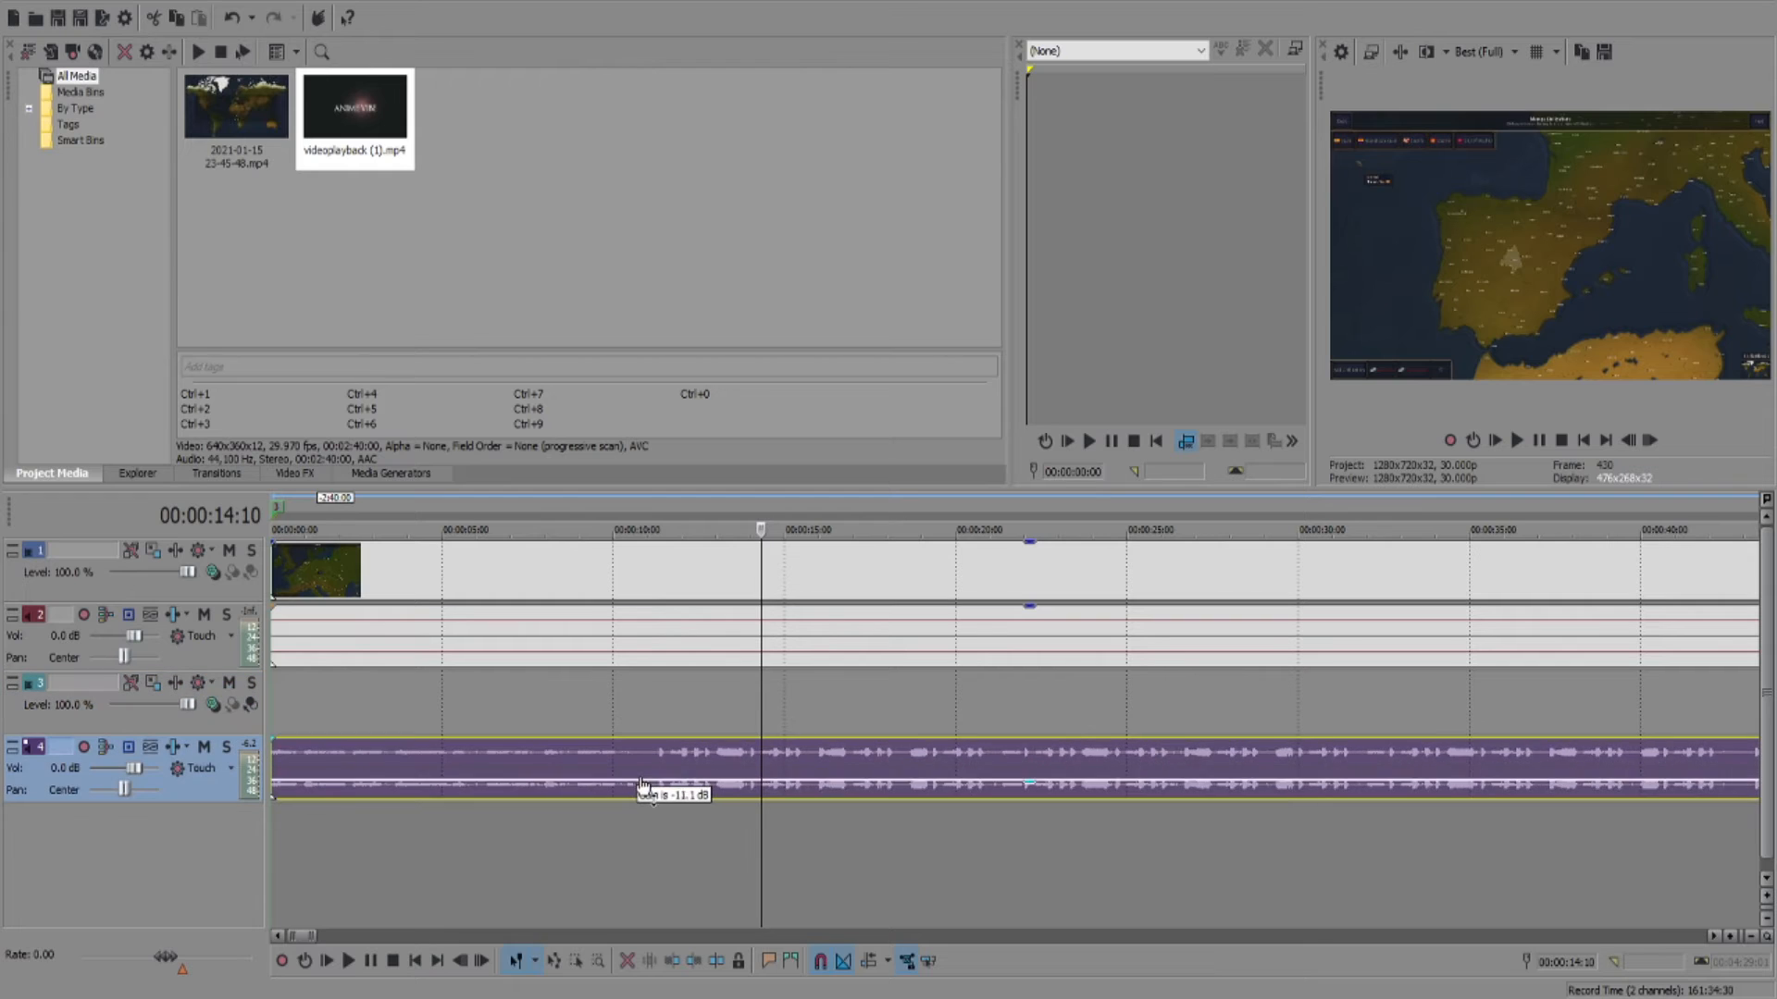
pyautogui.click(652, 711)
pyautogui.press('space')
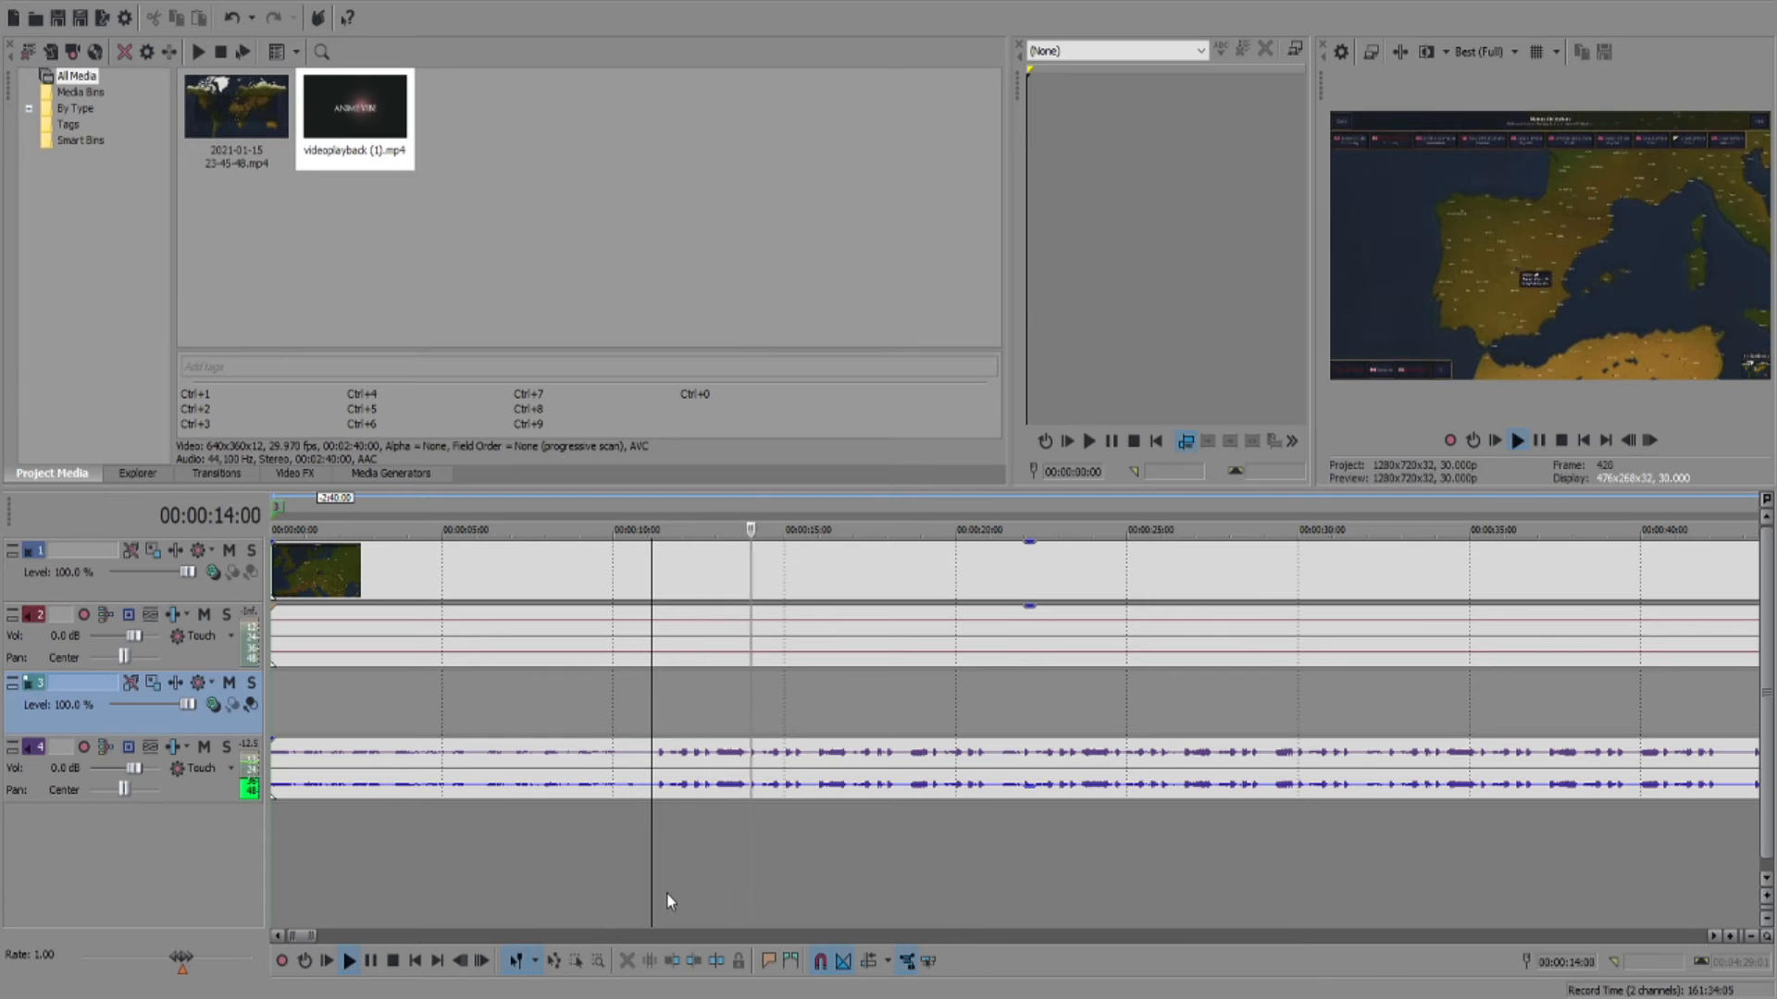
pyautogui.press('Return')
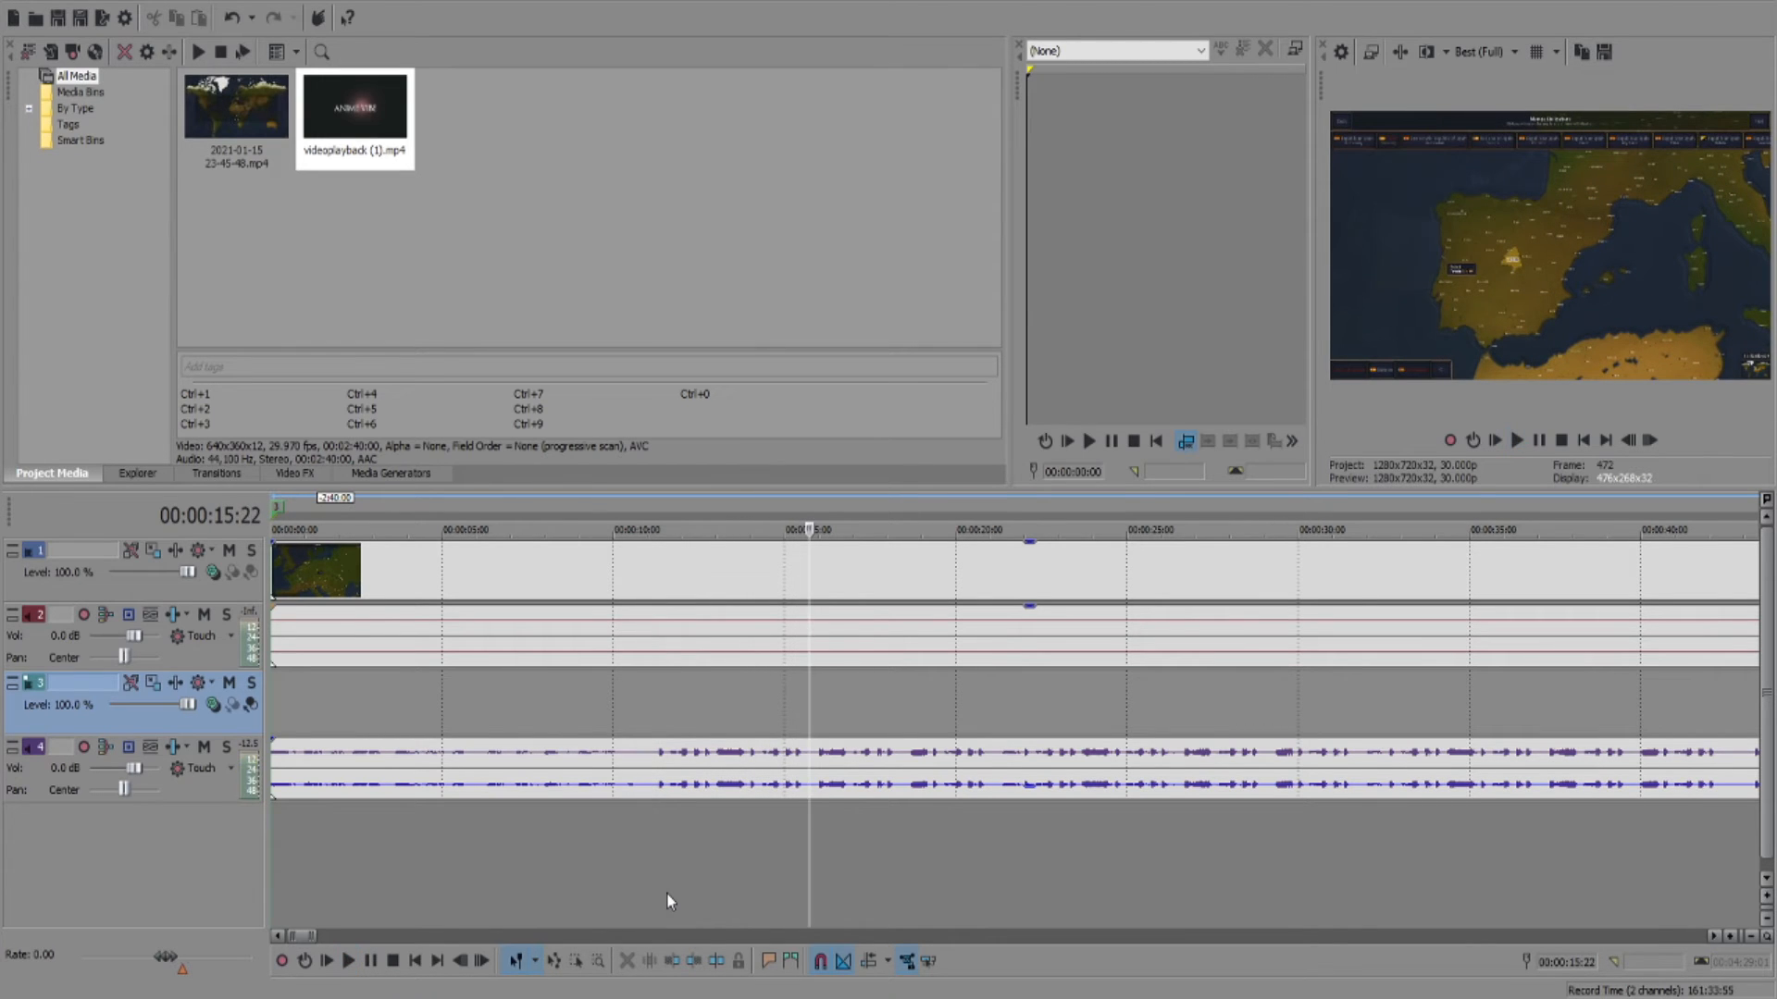
# Step: Undo the gain reductions made on the added audio event
pyautogui.moveTo(658, 795); pyautogui.dragTo(661, 801)
pyautogui.hotkey('ctrl', 'z')
pyautogui.hotkey('ctrl', 'z')
pyautogui.hotkey('ctrl', 'z')
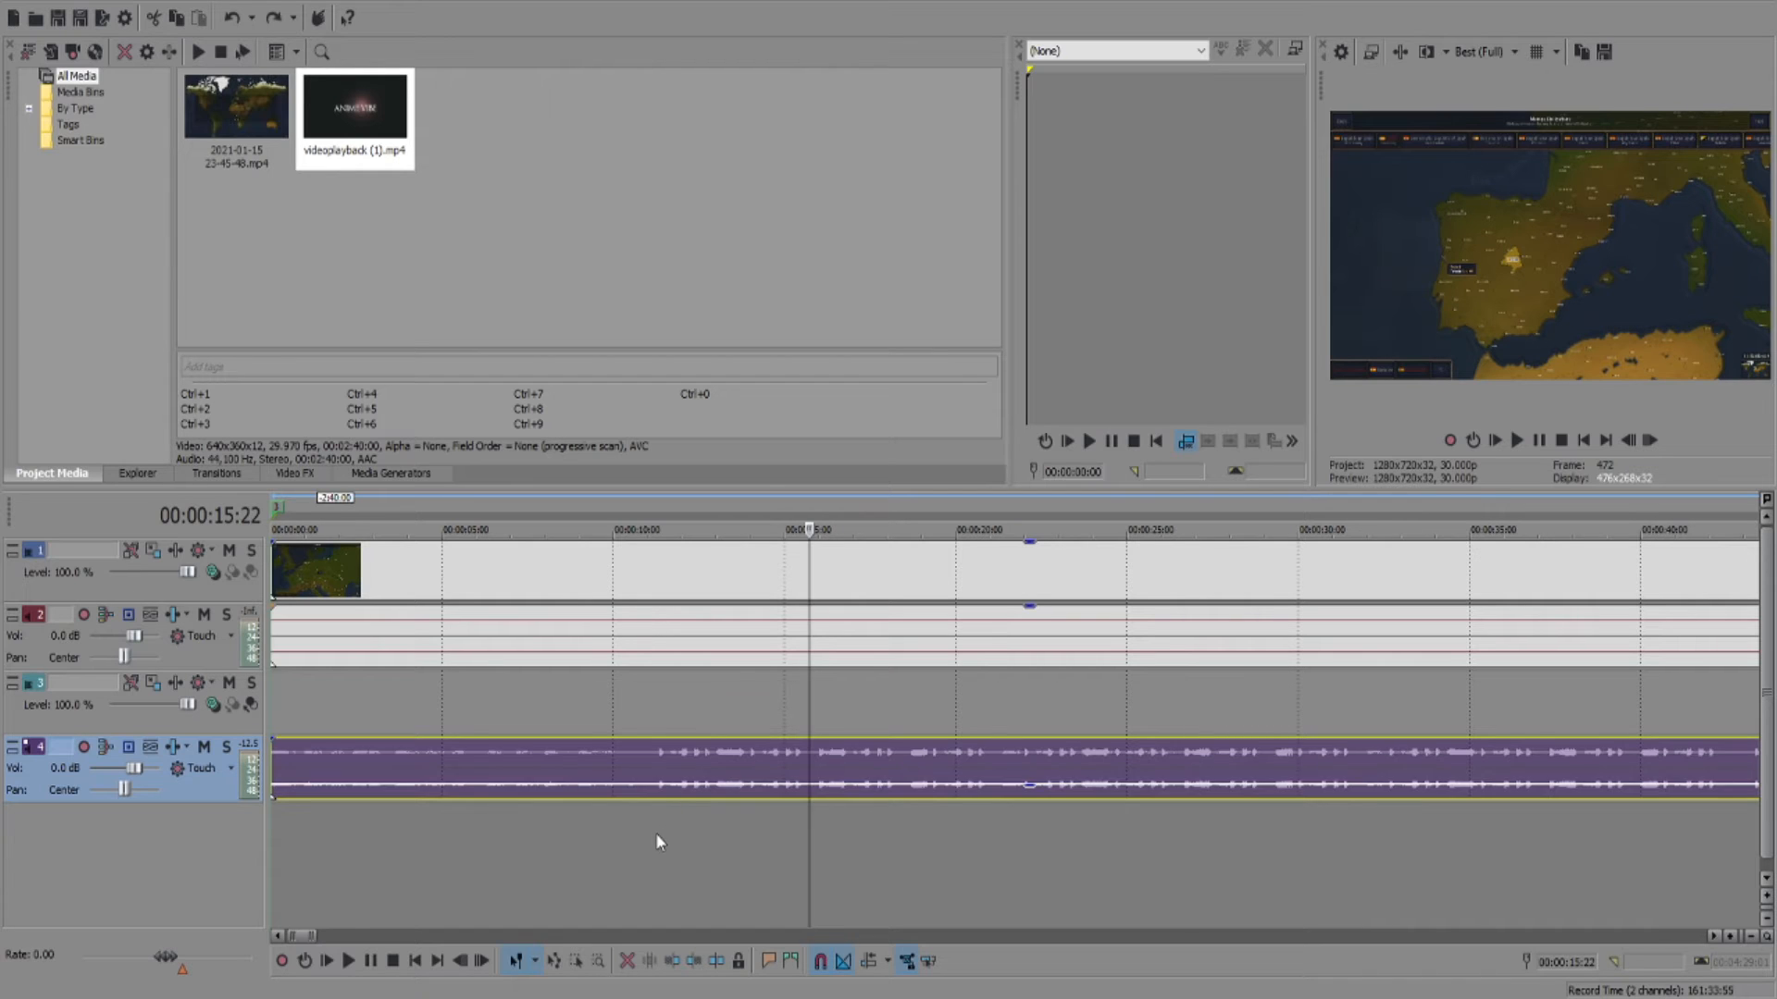
pyautogui.click(468, 774)
pyautogui.moveTo(356, 691); pyautogui.dragTo(349, 690)
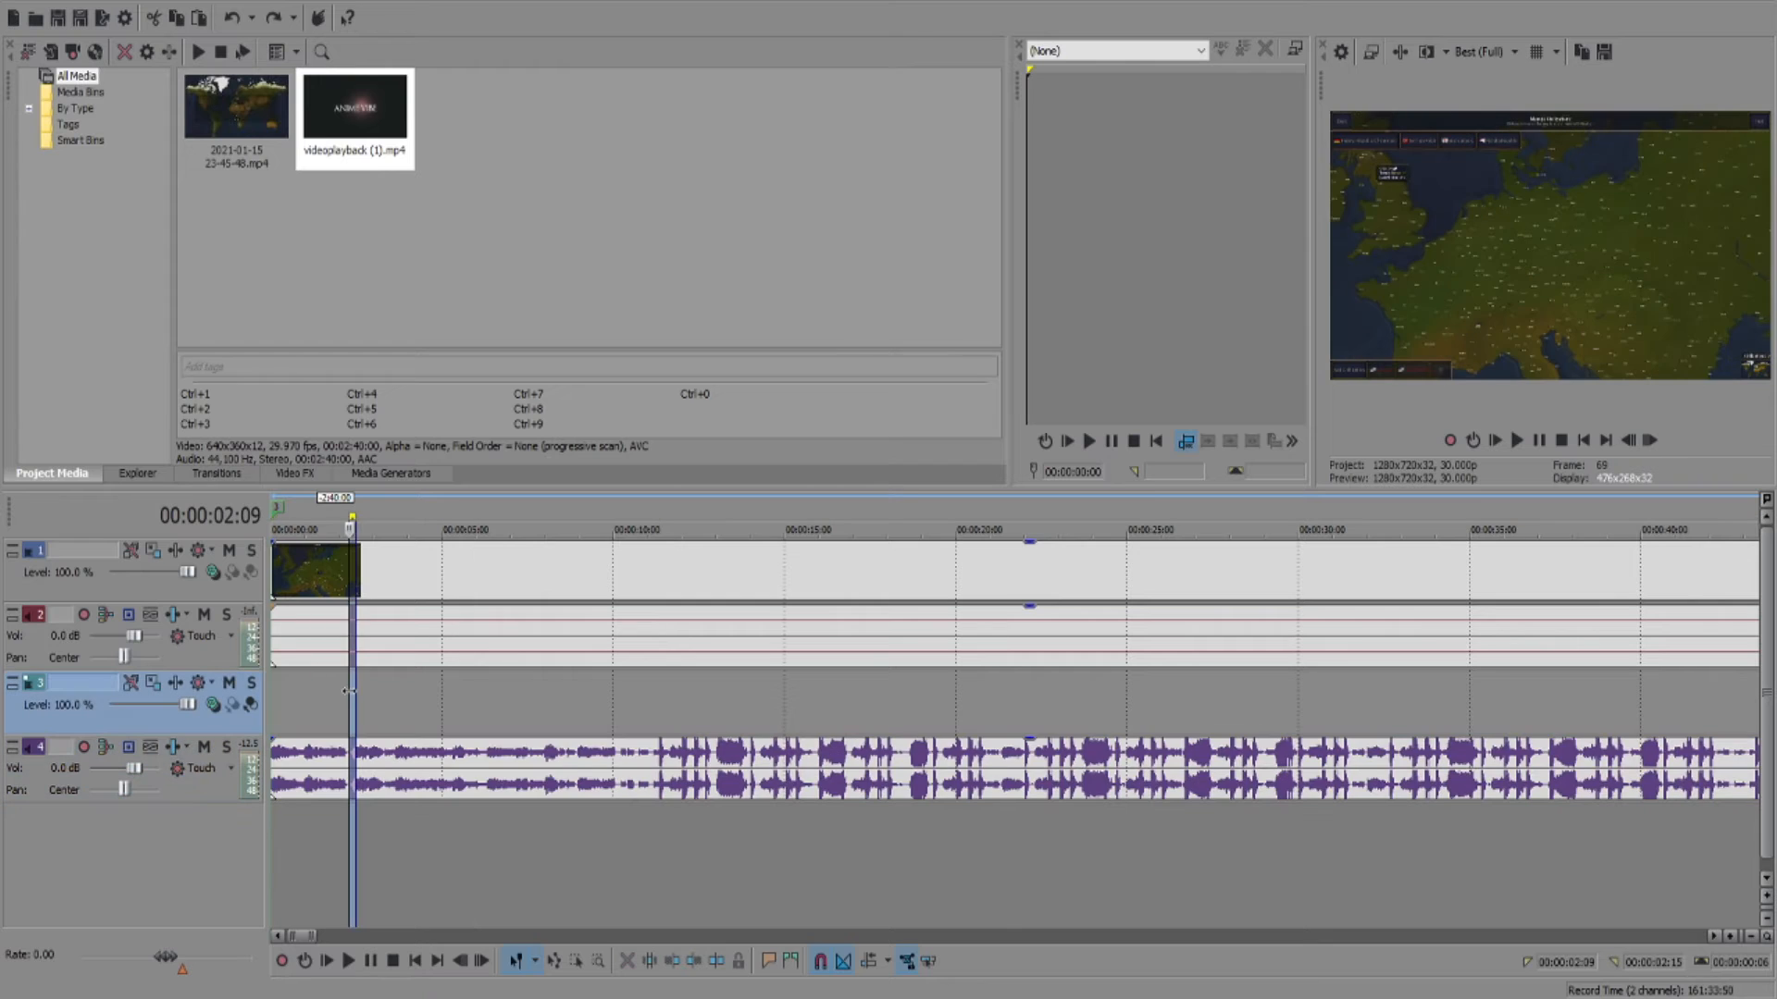
pyautogui.rightClick(468, 574)
pyautogui.click(442, 332)
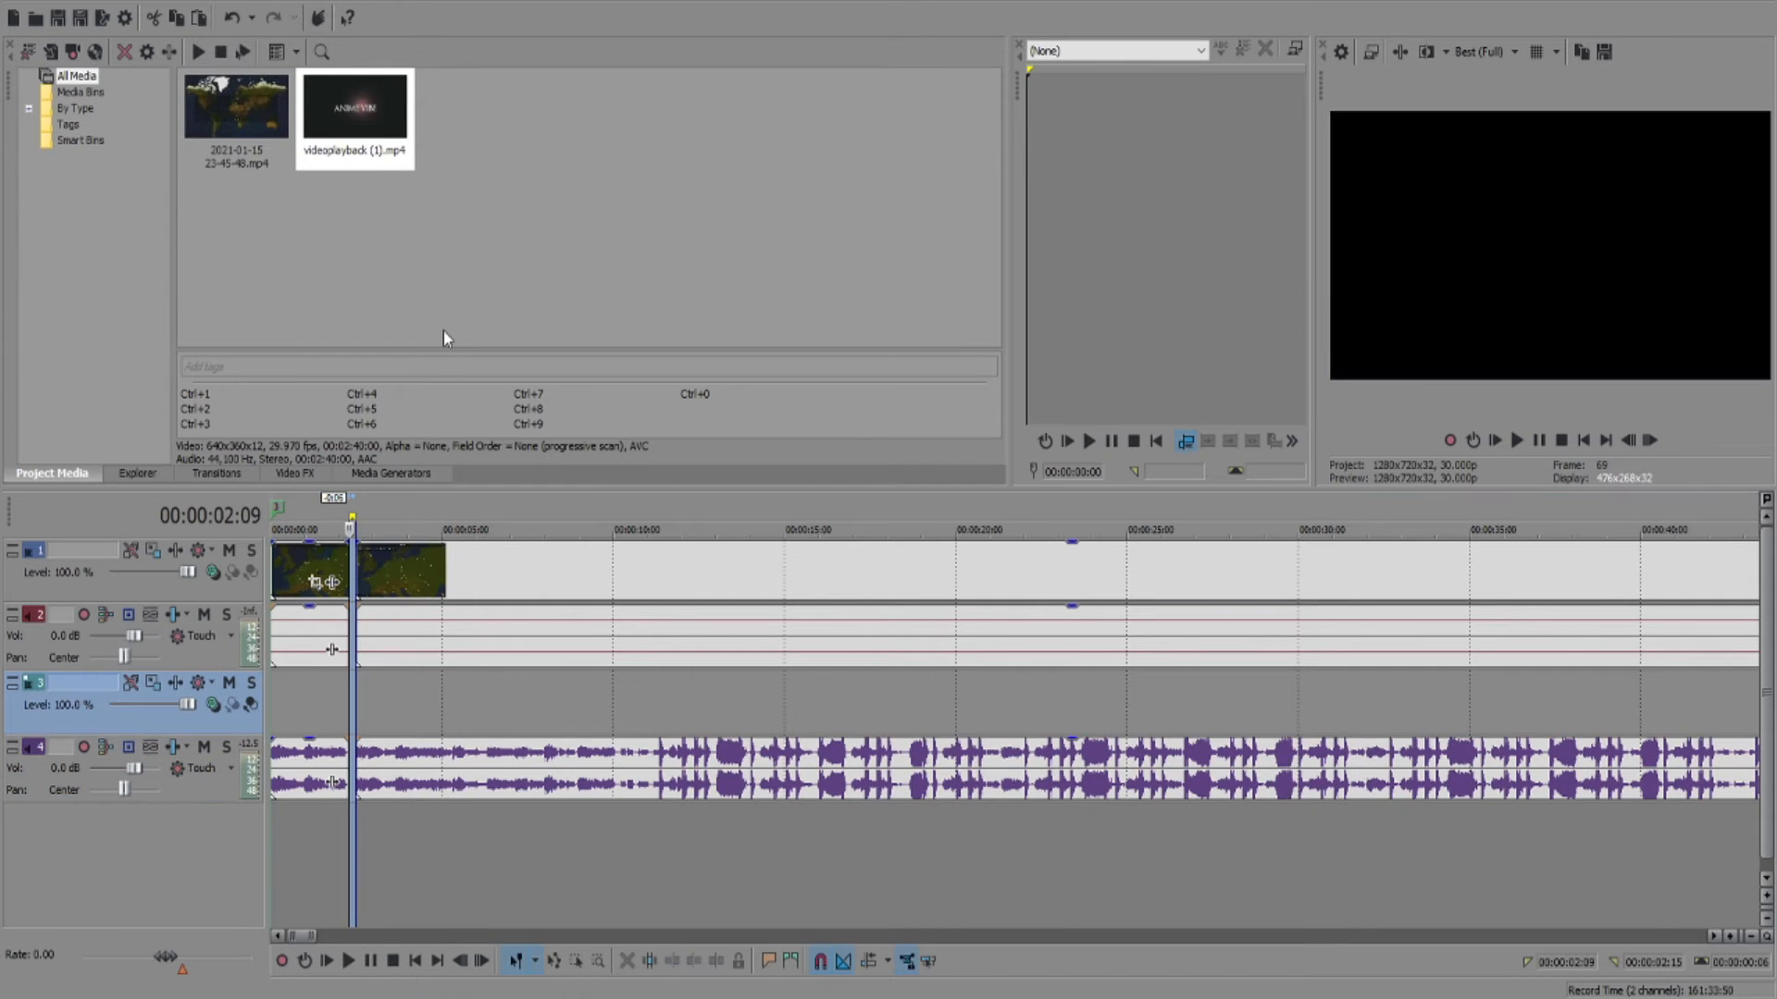
# Step: Delete the empty video track and insert a new audio track below the added audio
pyautogui.click(496, 505)
pyautogui.rightClick(332, 771)
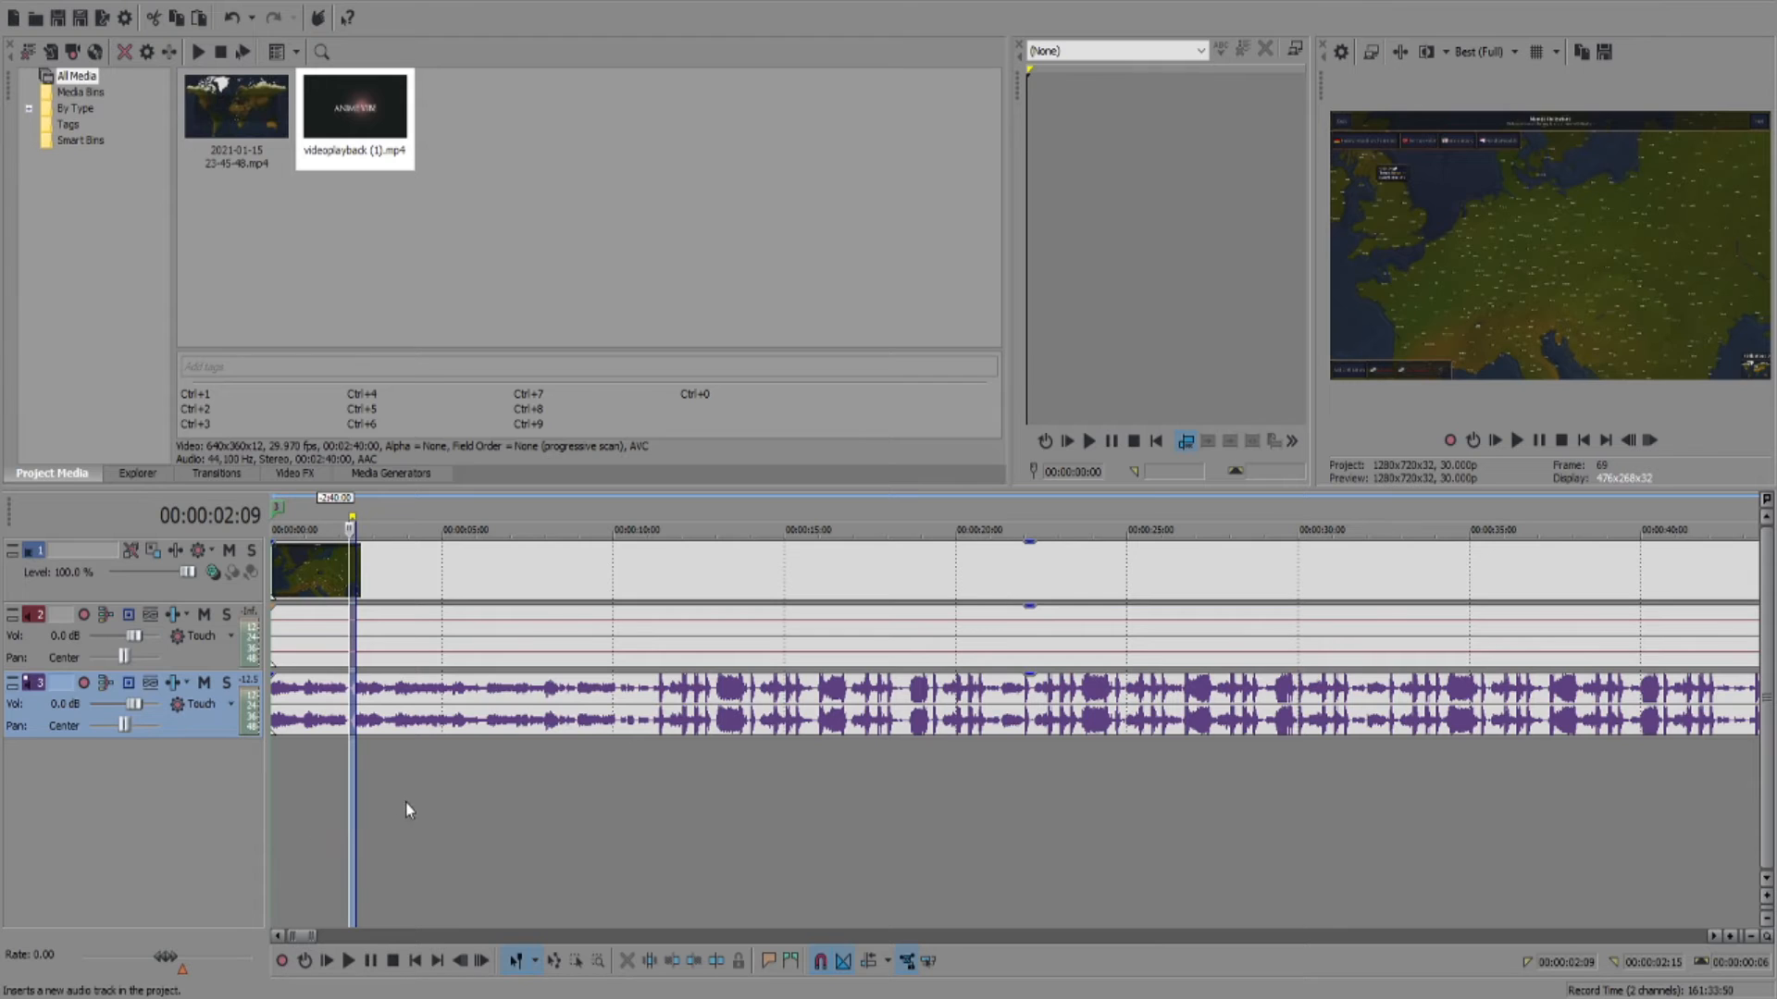
pyautogui.click(405, 803)
pyautogui.click(274, 749)
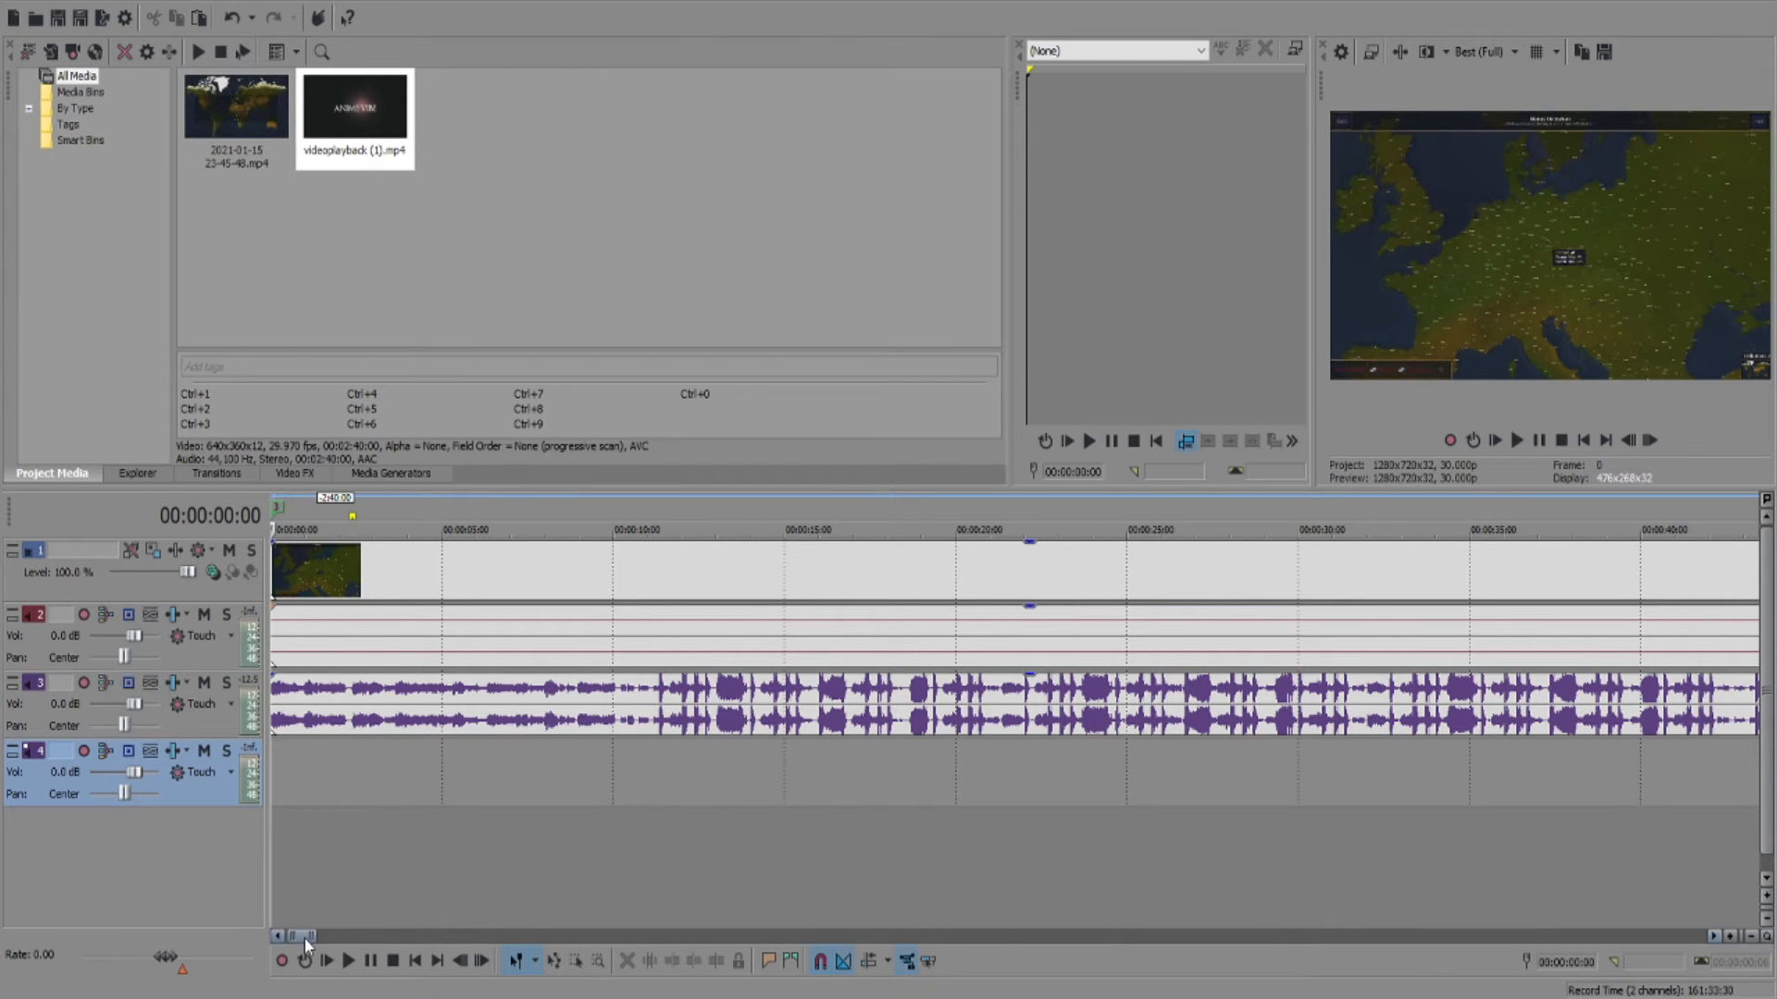
# Step: Copy the added audio event and paste it at the start of the new audio track
pyautogui.click(323, 727)
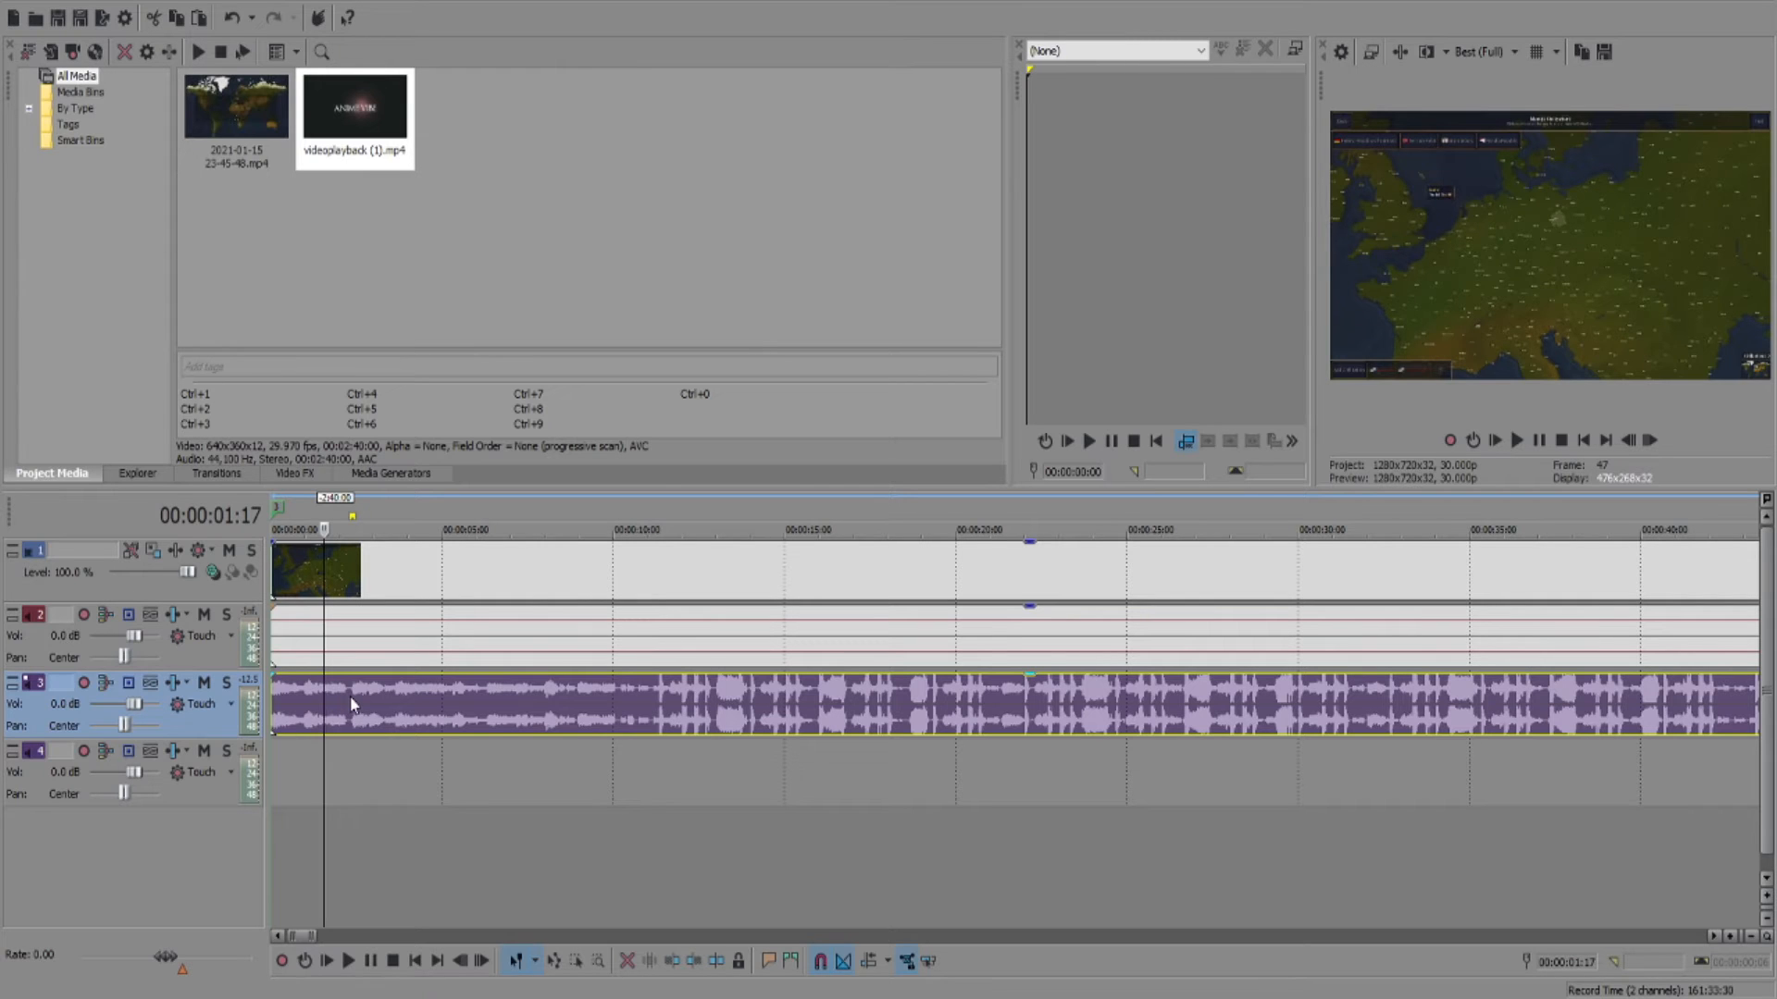
pyautogui.click(276, 753)
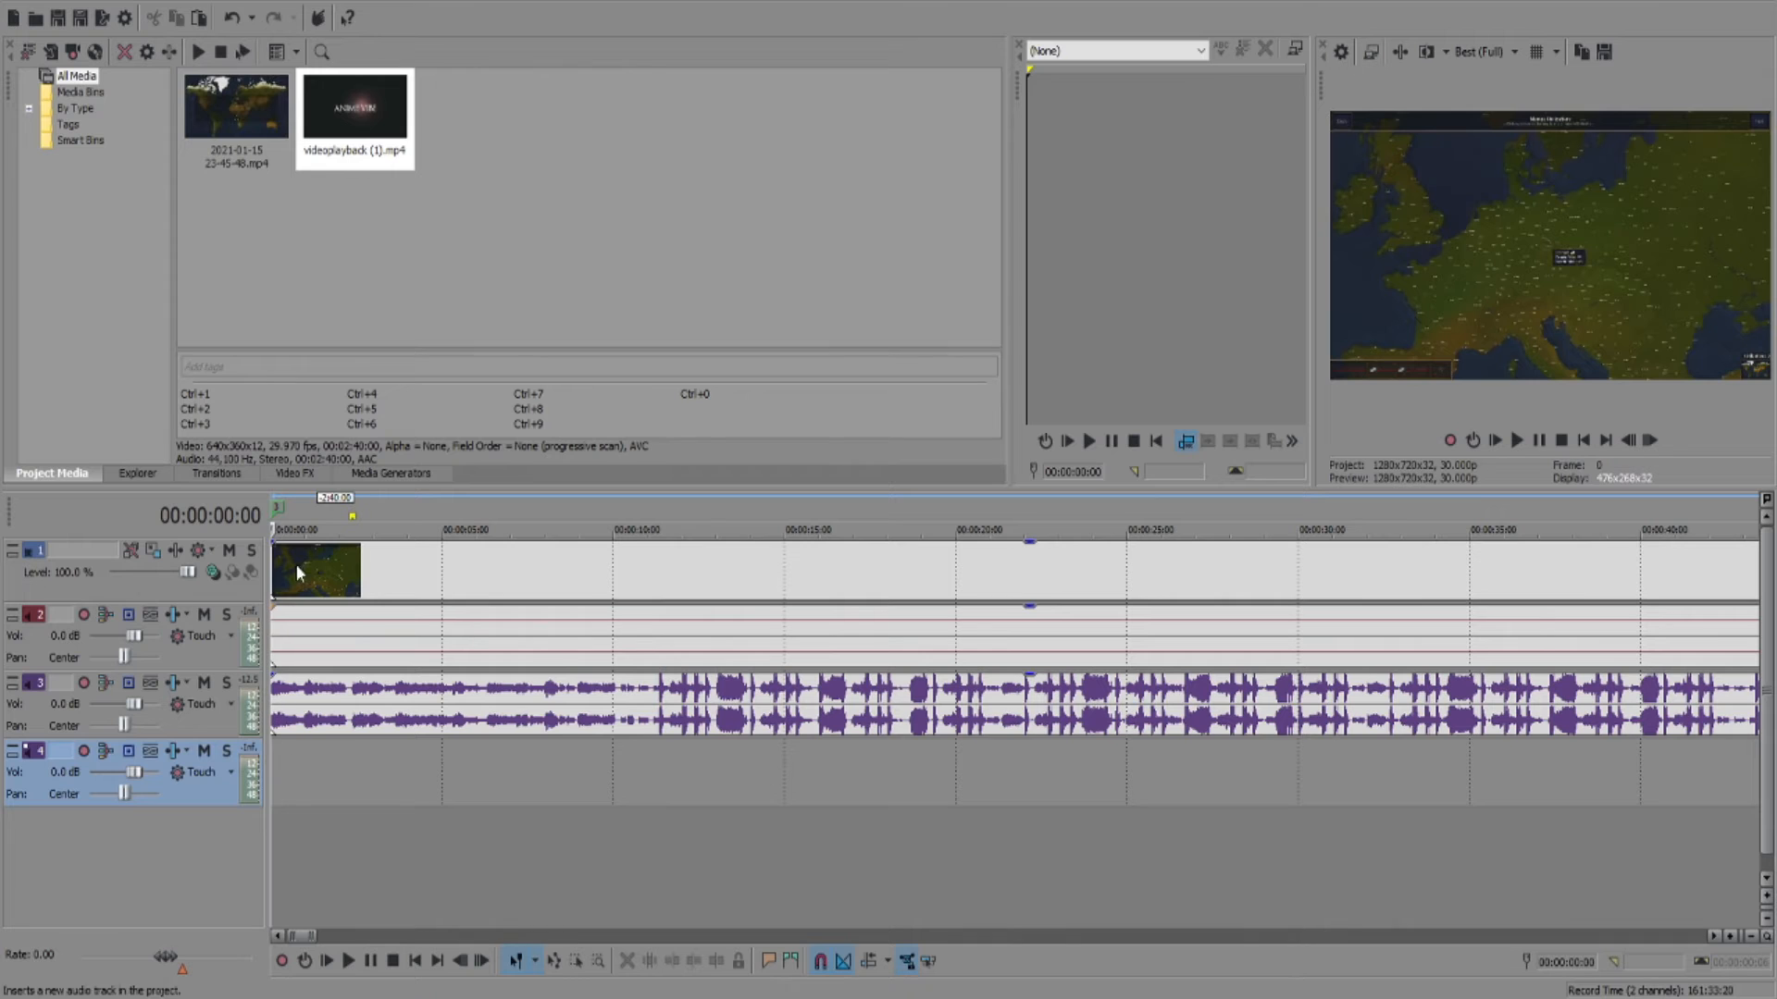
pyautogui.hotkey('ctrl', 'v')
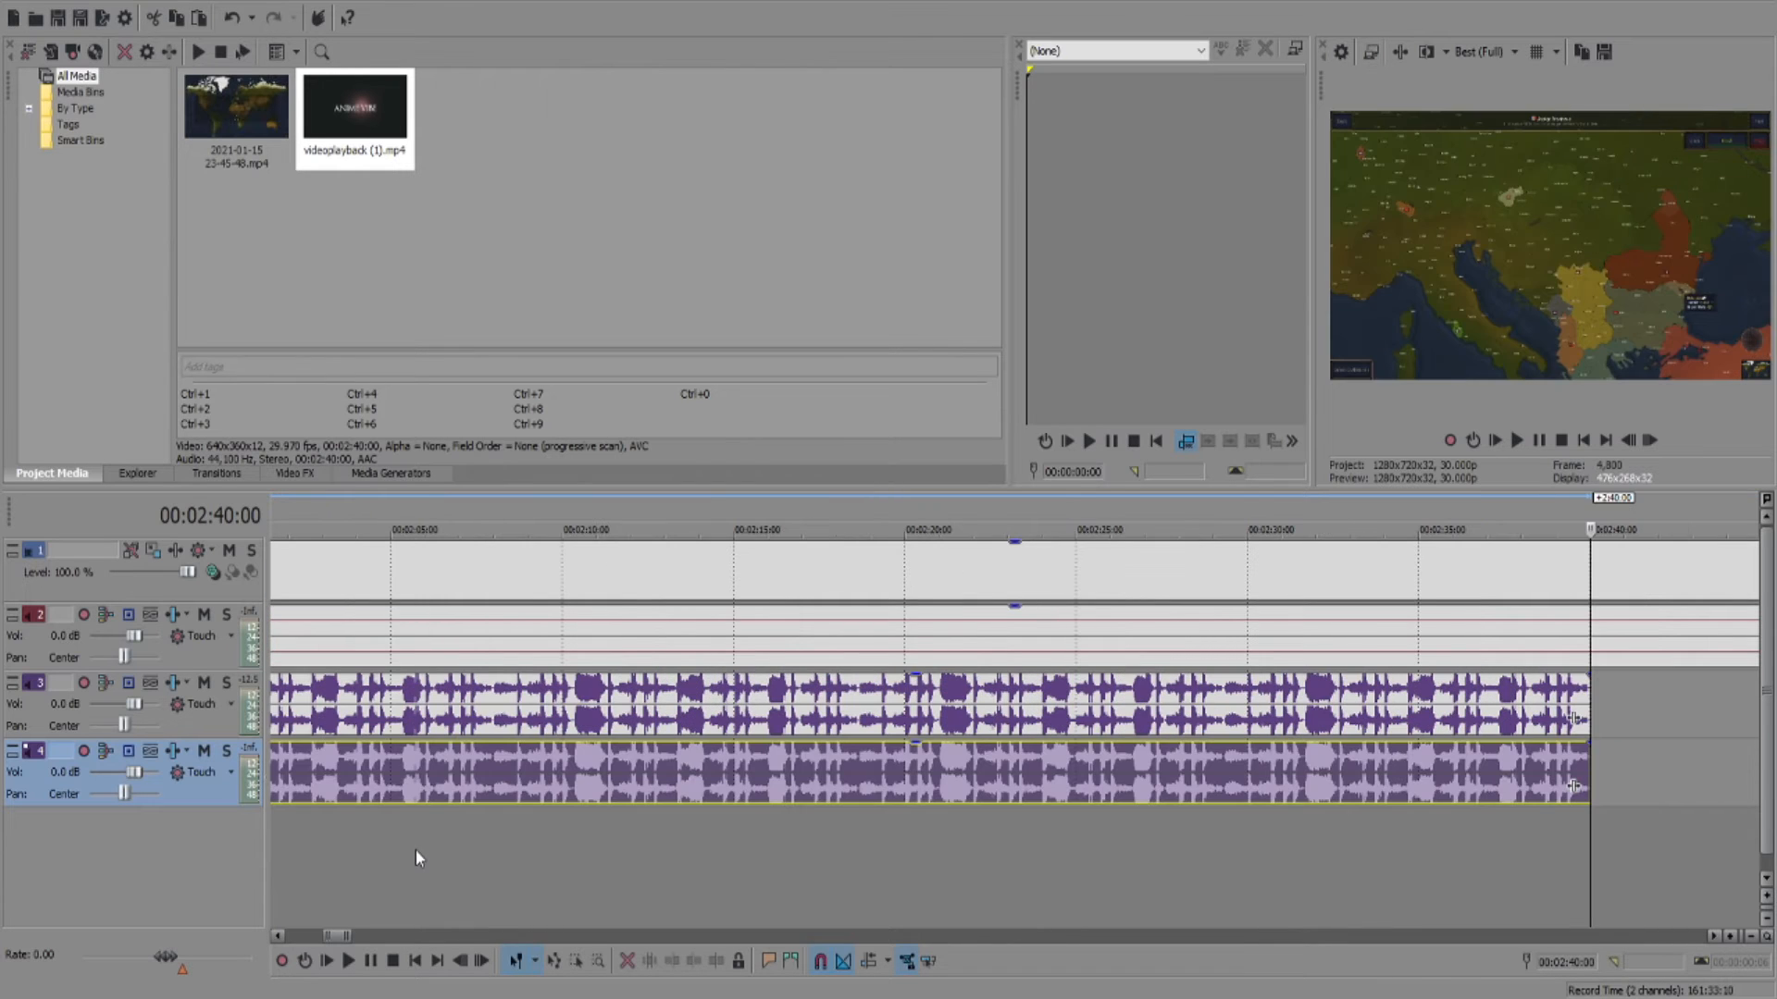
pyautogui.moveTo(340, 936); pyautogui.dragTo(242, 919)
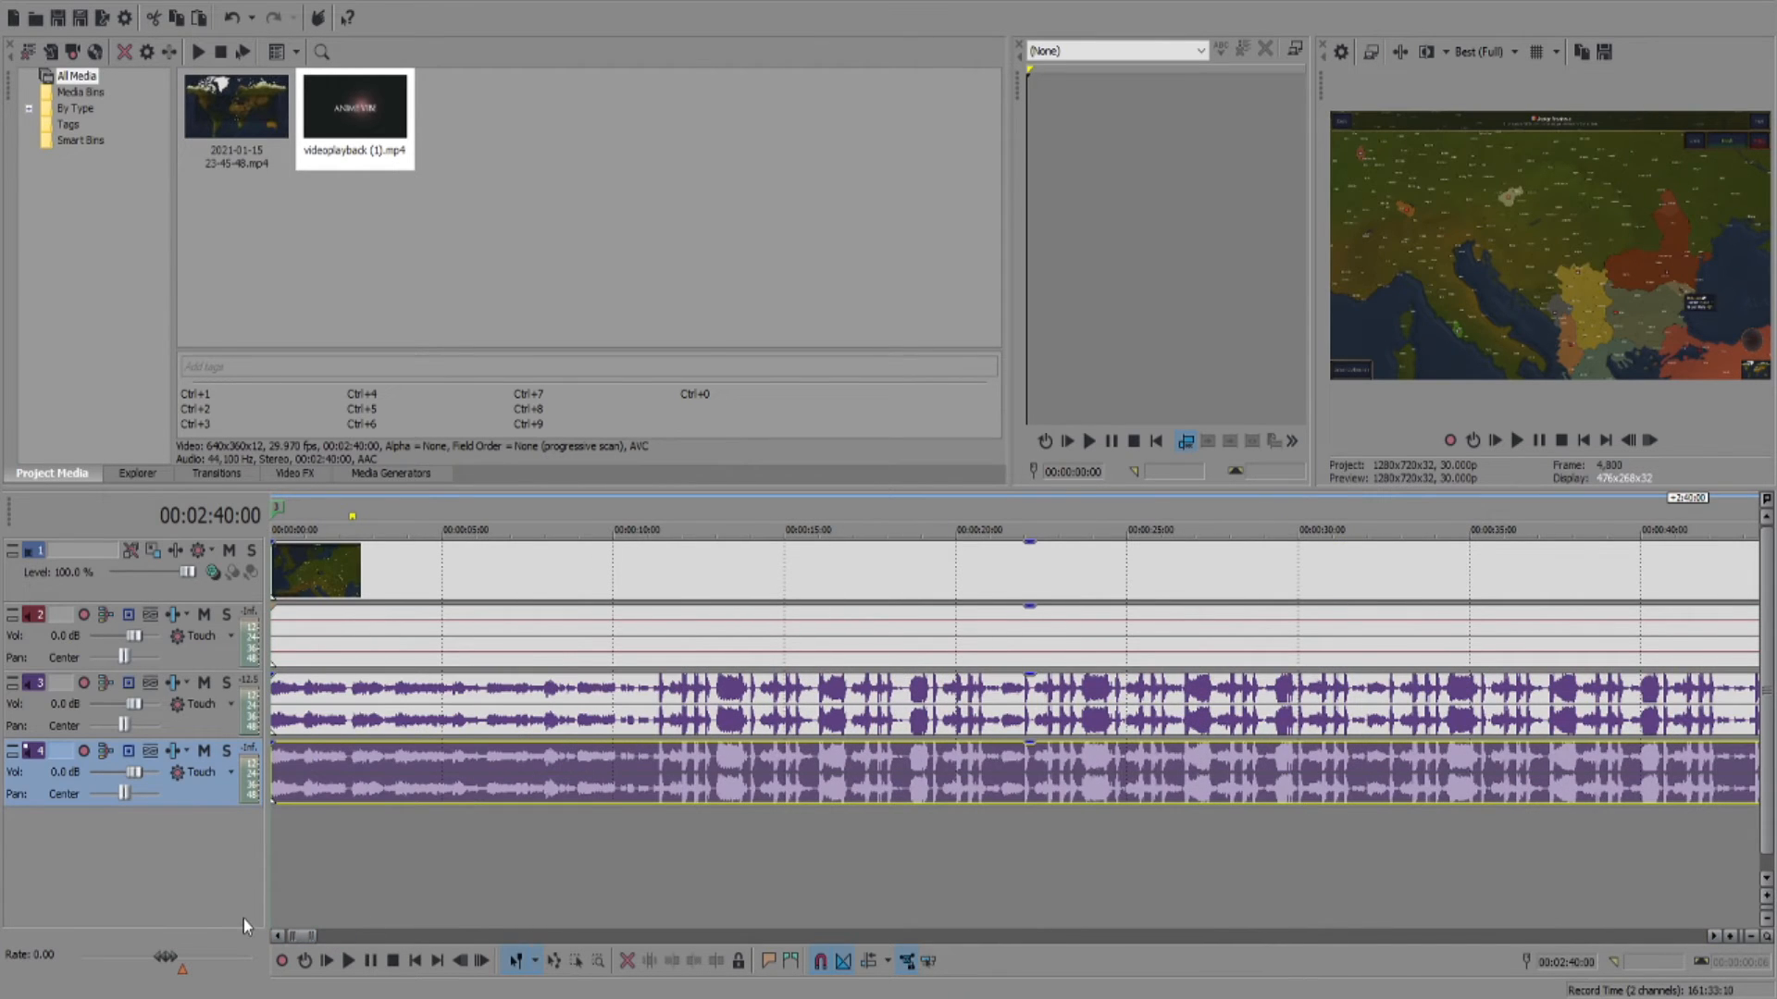
# Step: Play both copies of the audio together from about the 11-second point to hear the combined loudness
pyautogui.click(401, 701)
pyautogui.click(409, 765)
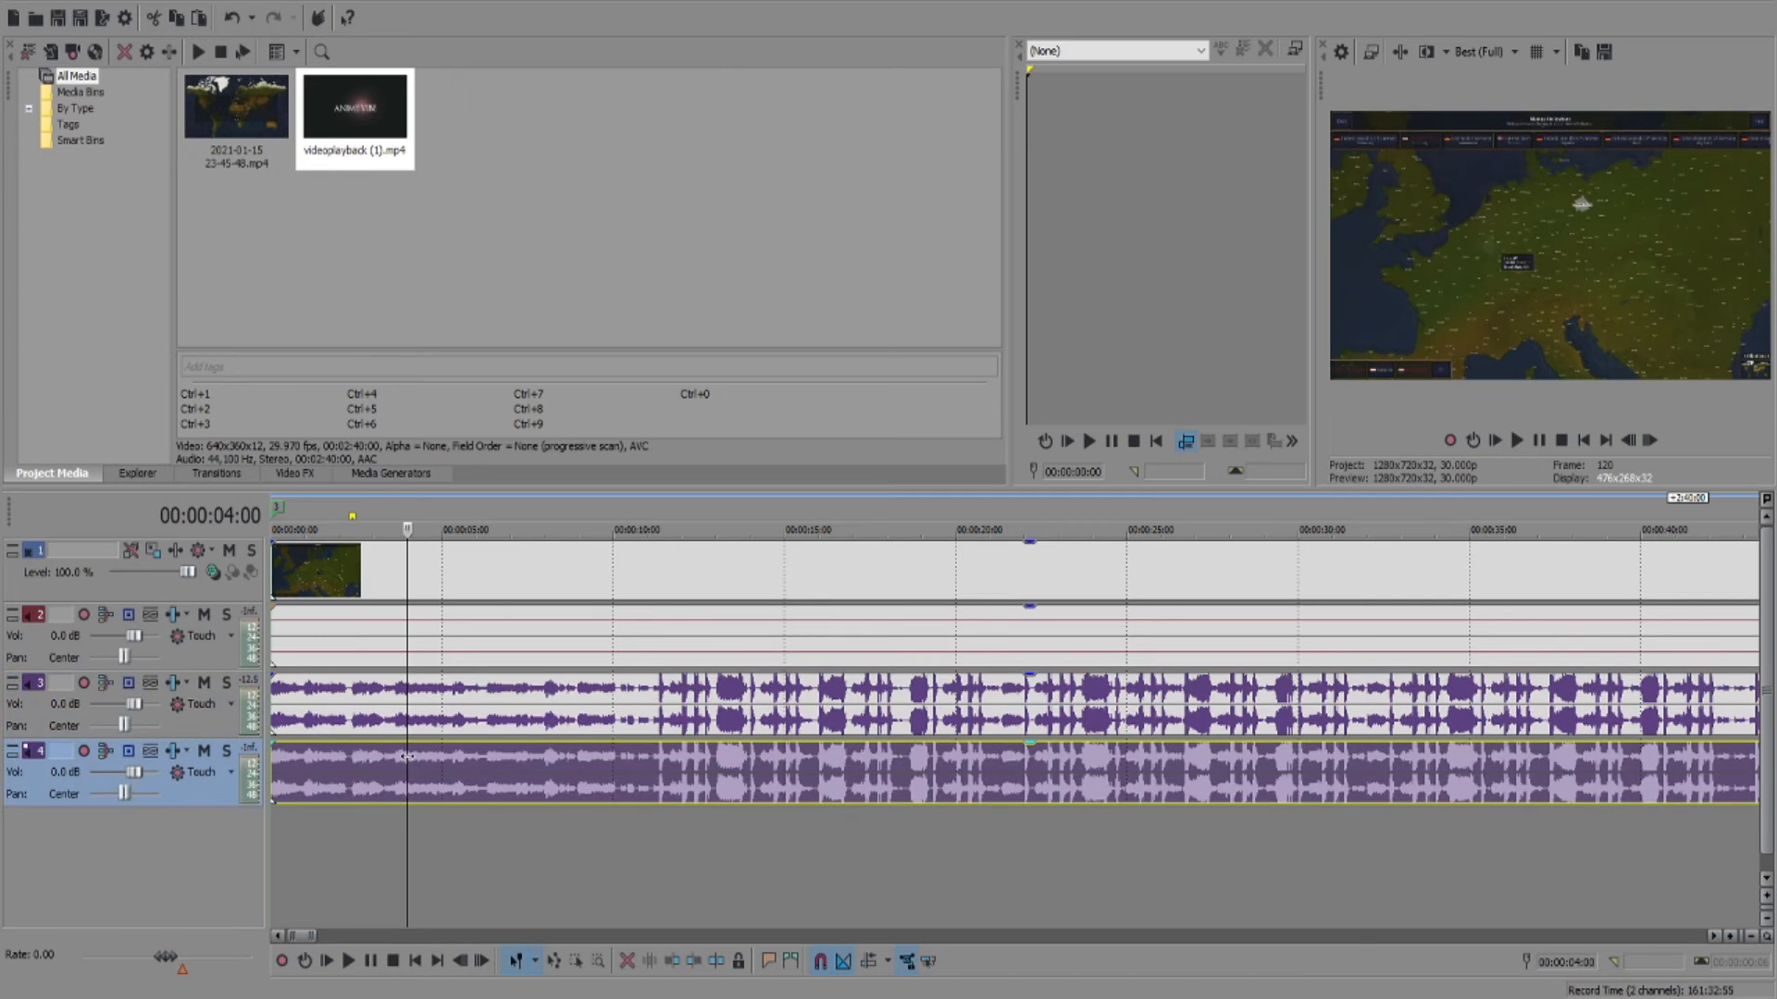
pyautogui.click(279, 824)
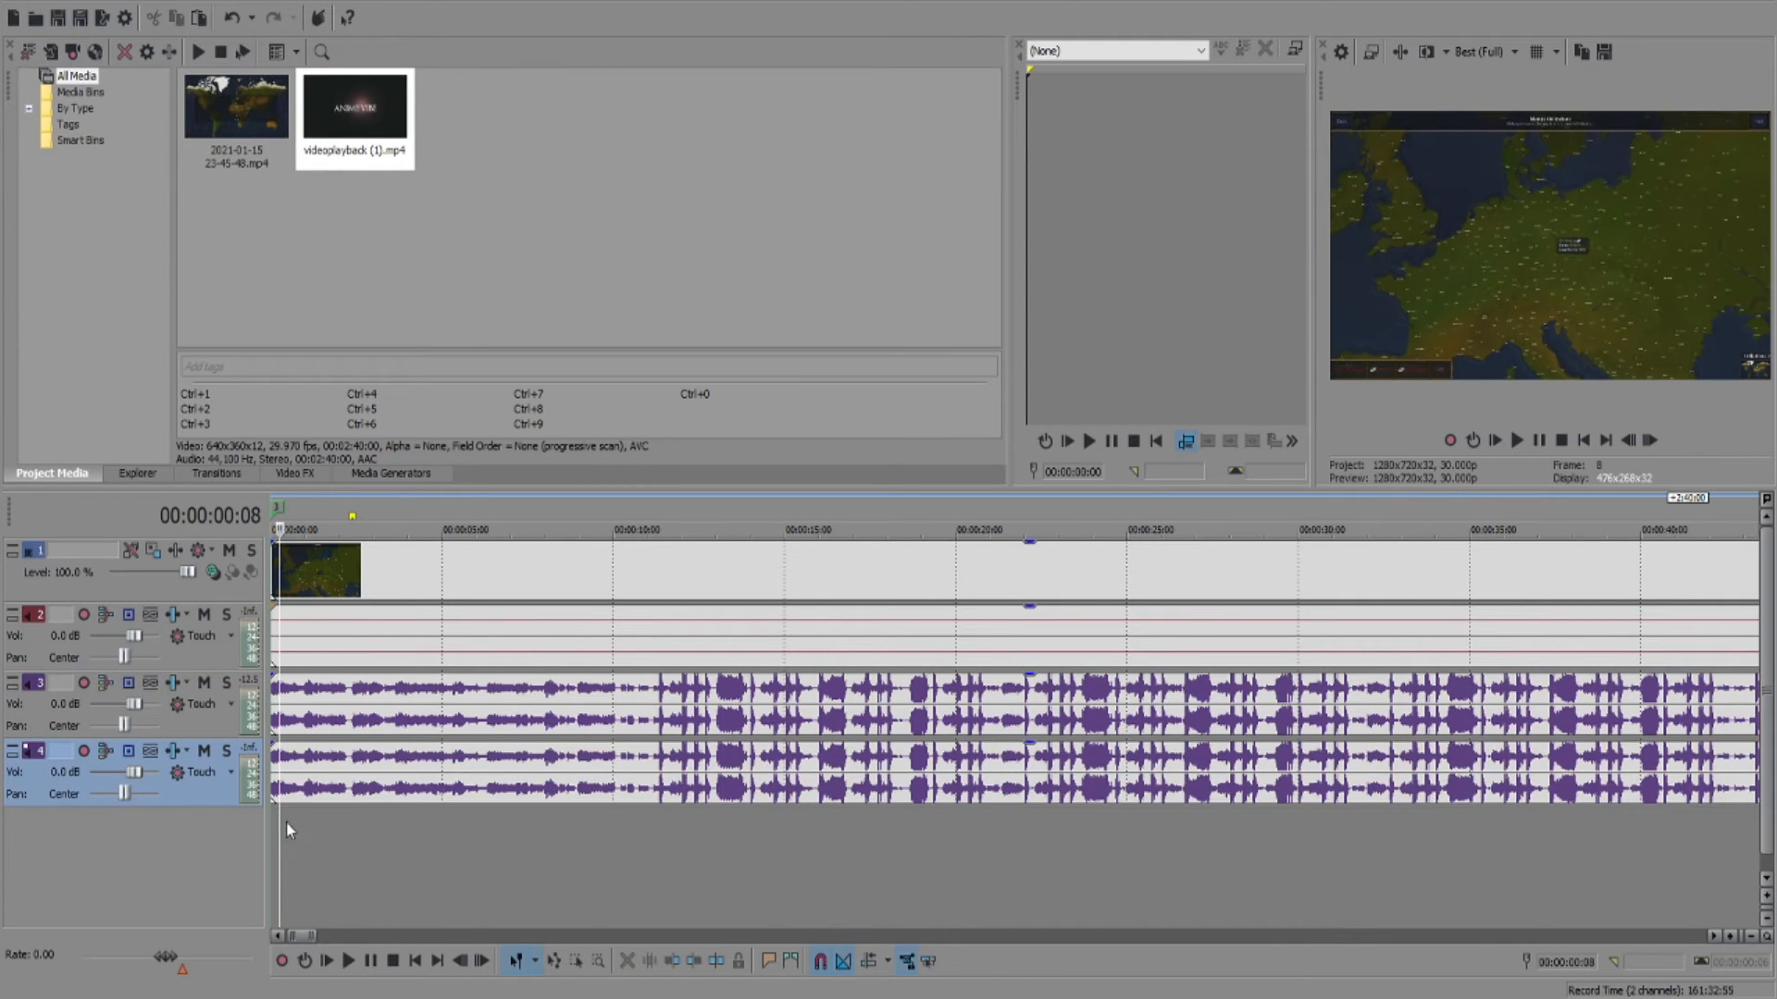
pyautogui.click(653, 814)
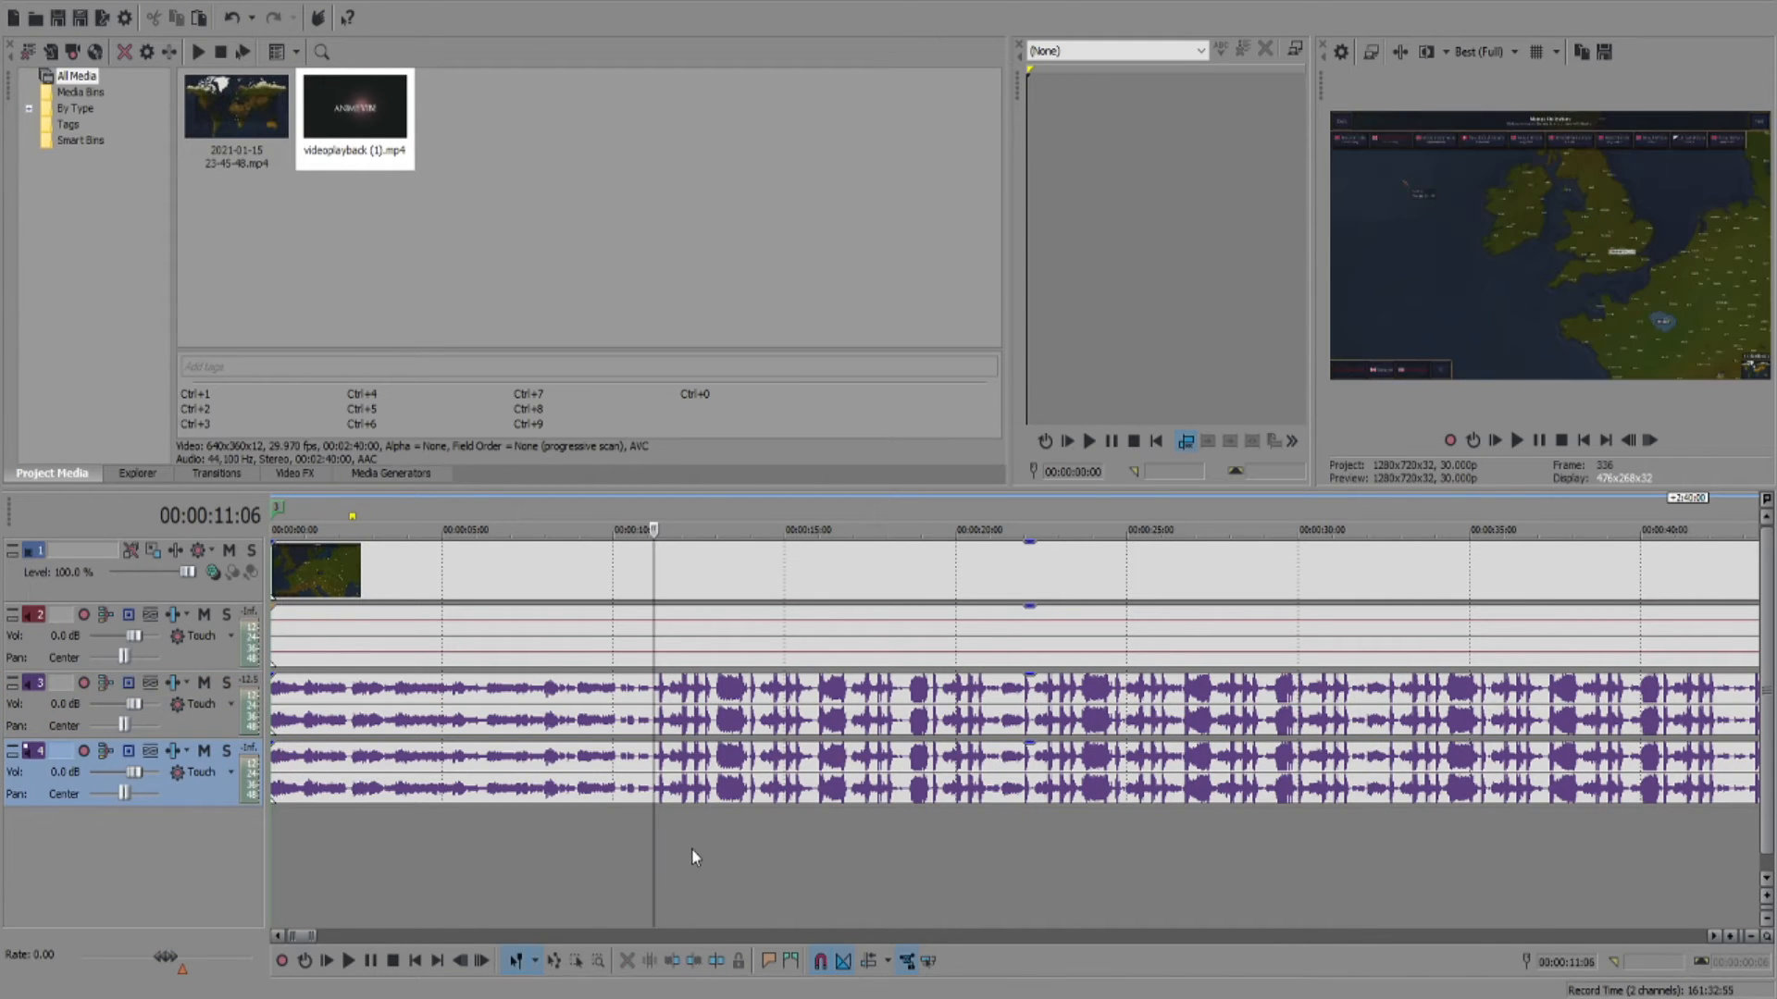
pyautogui.press('space')
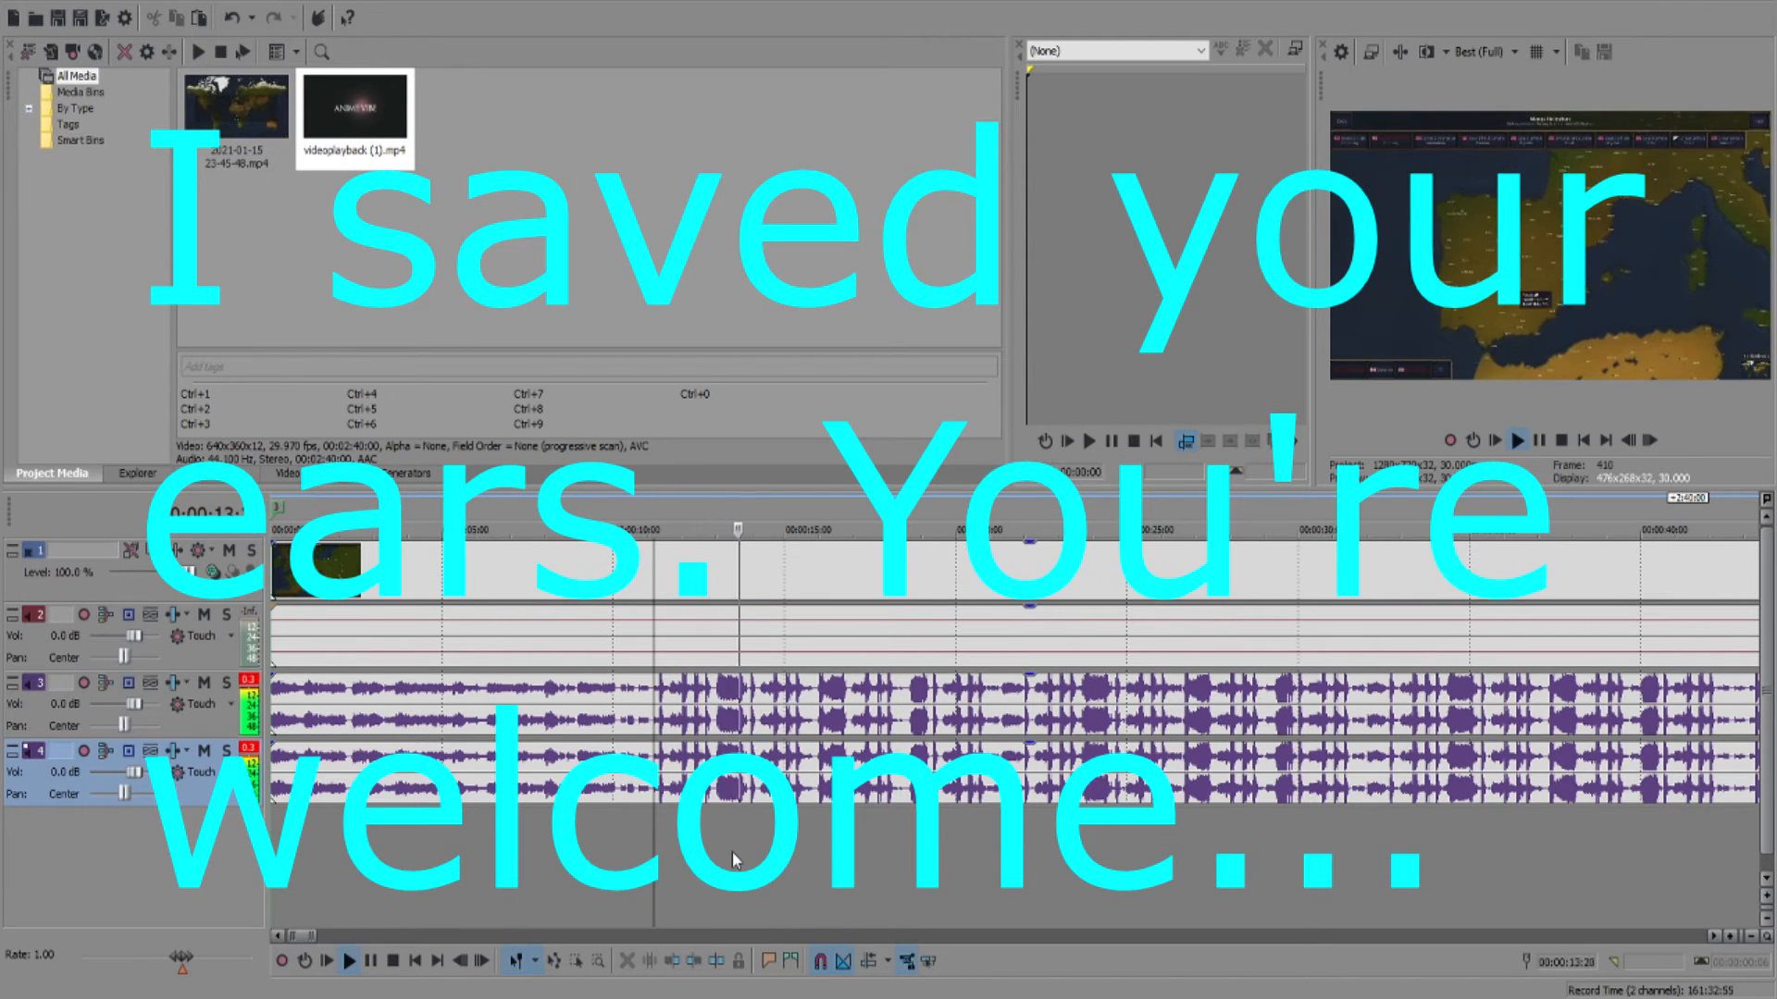
pyautogui.press('space')
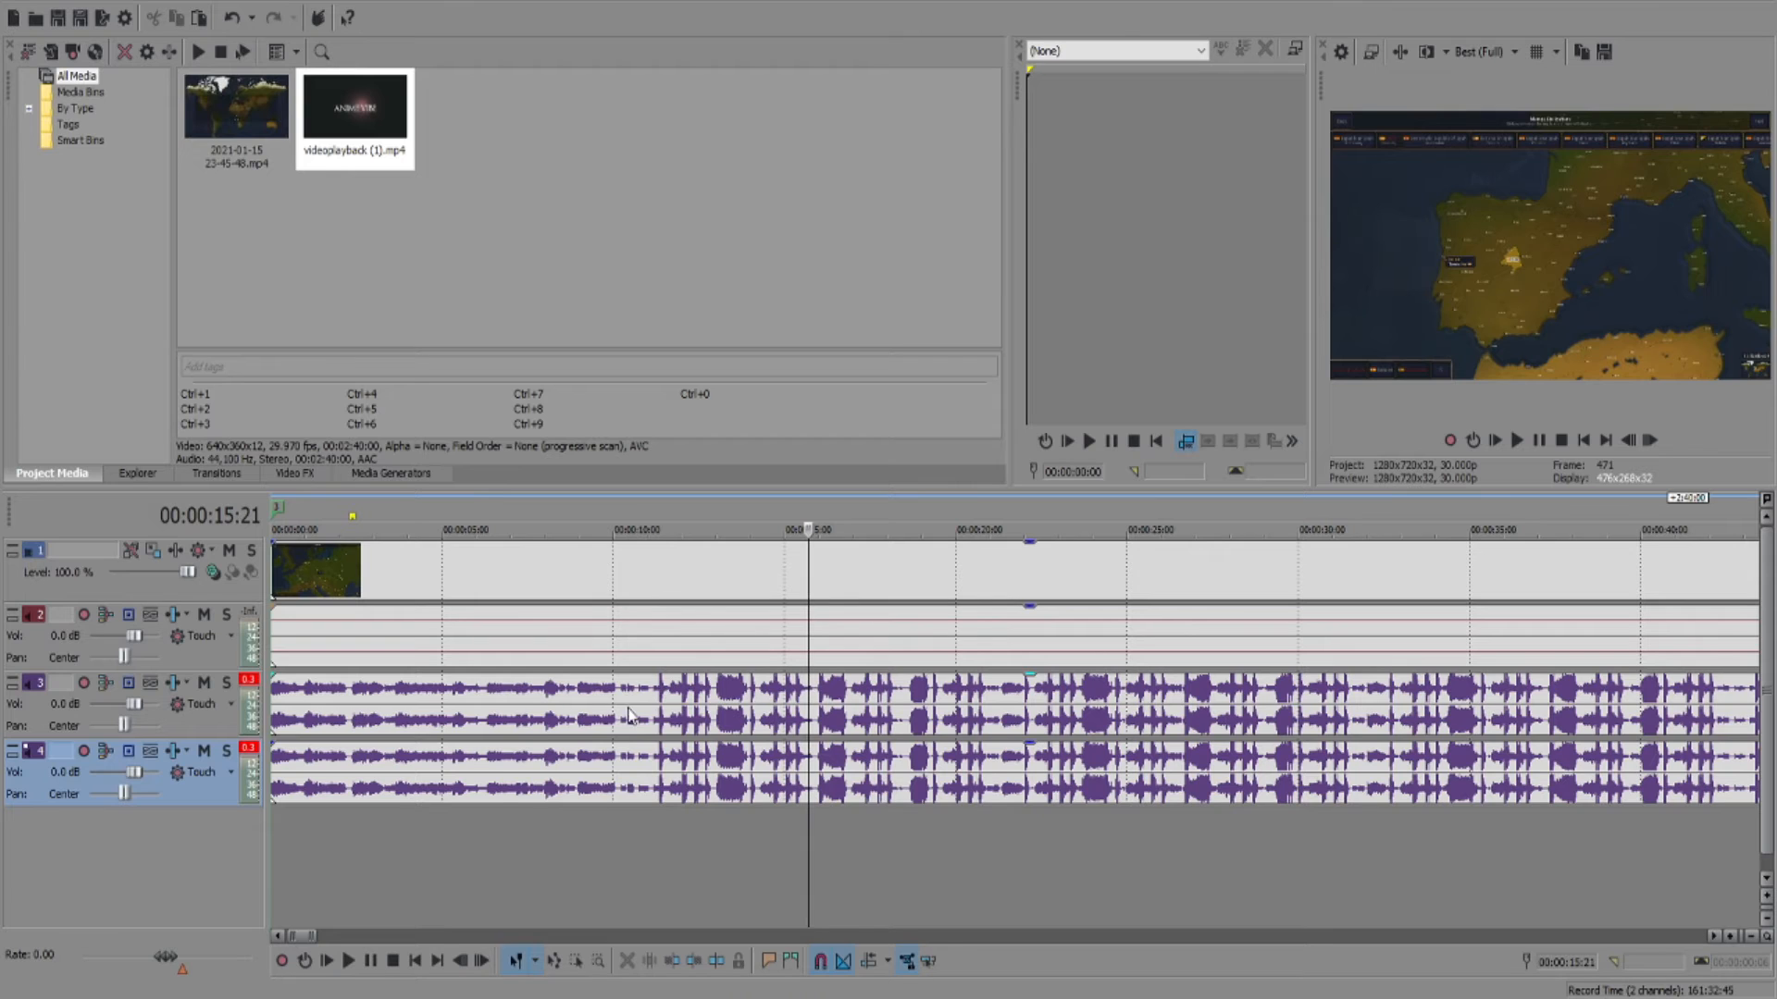
# Step: Delete the duplicate audio event from the bottom audio track
pyautogui.click(301, 777)
pyautogui.click(301, 708)
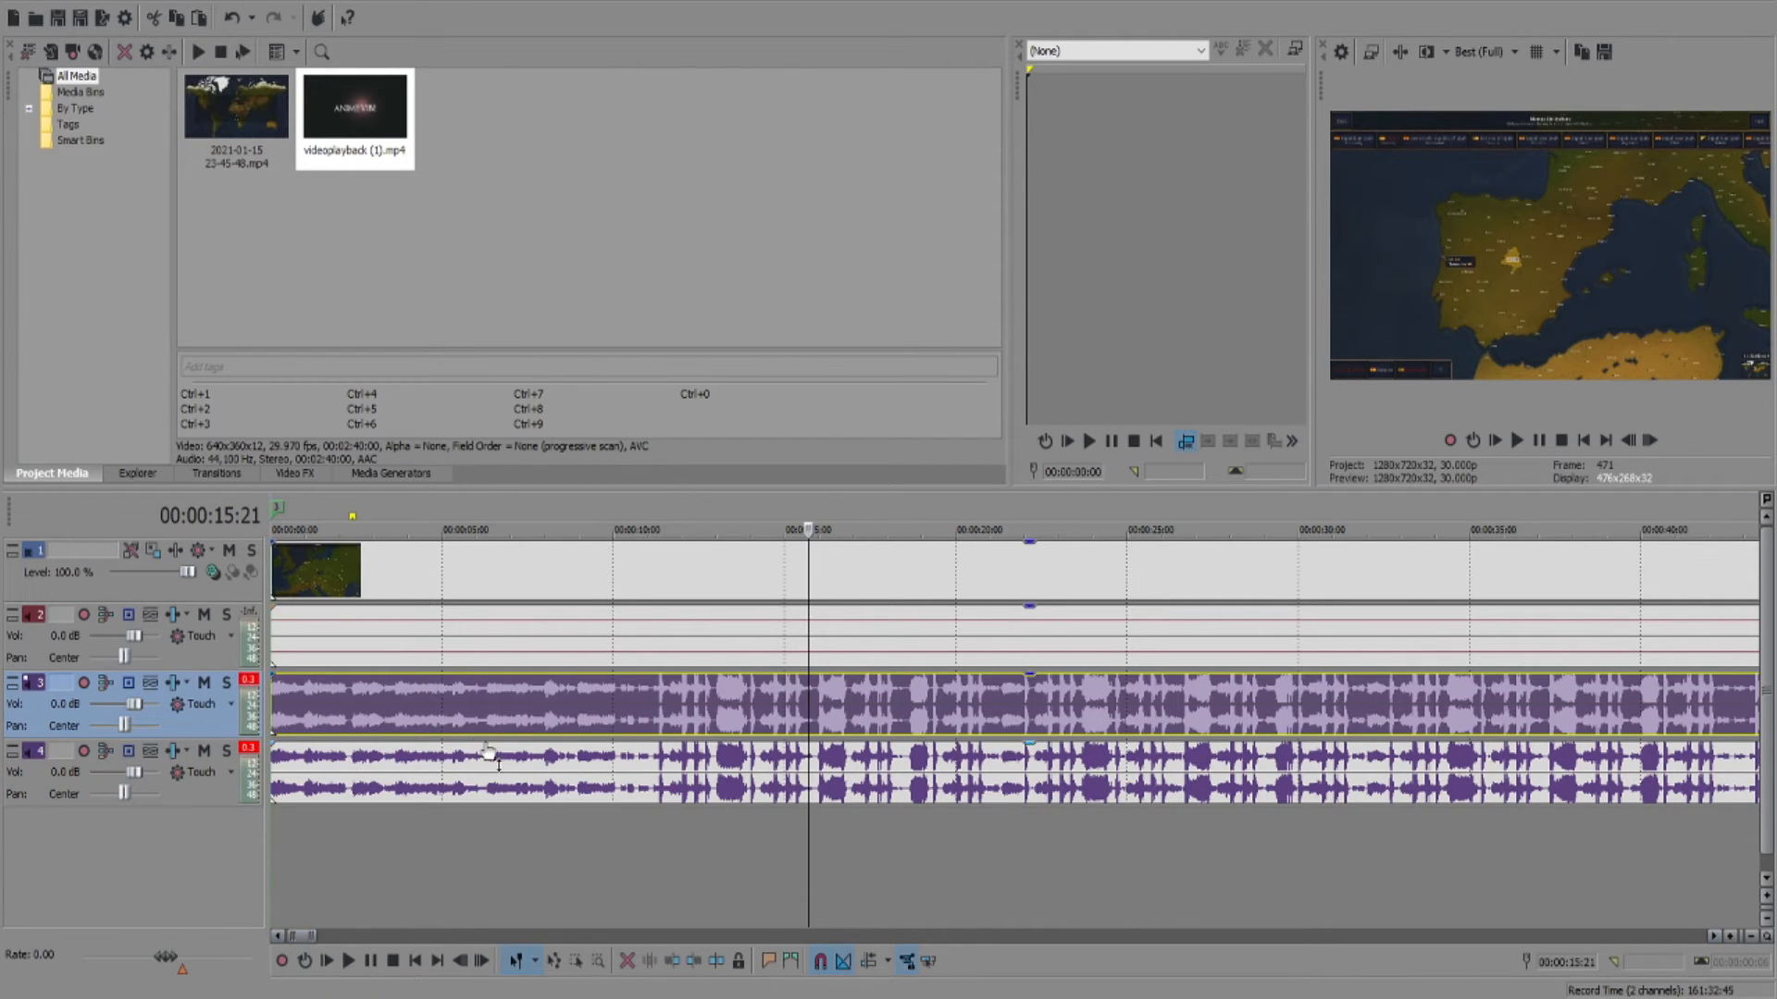
pyautogui.click(482, 581)
pyautogui.click(440, 779)
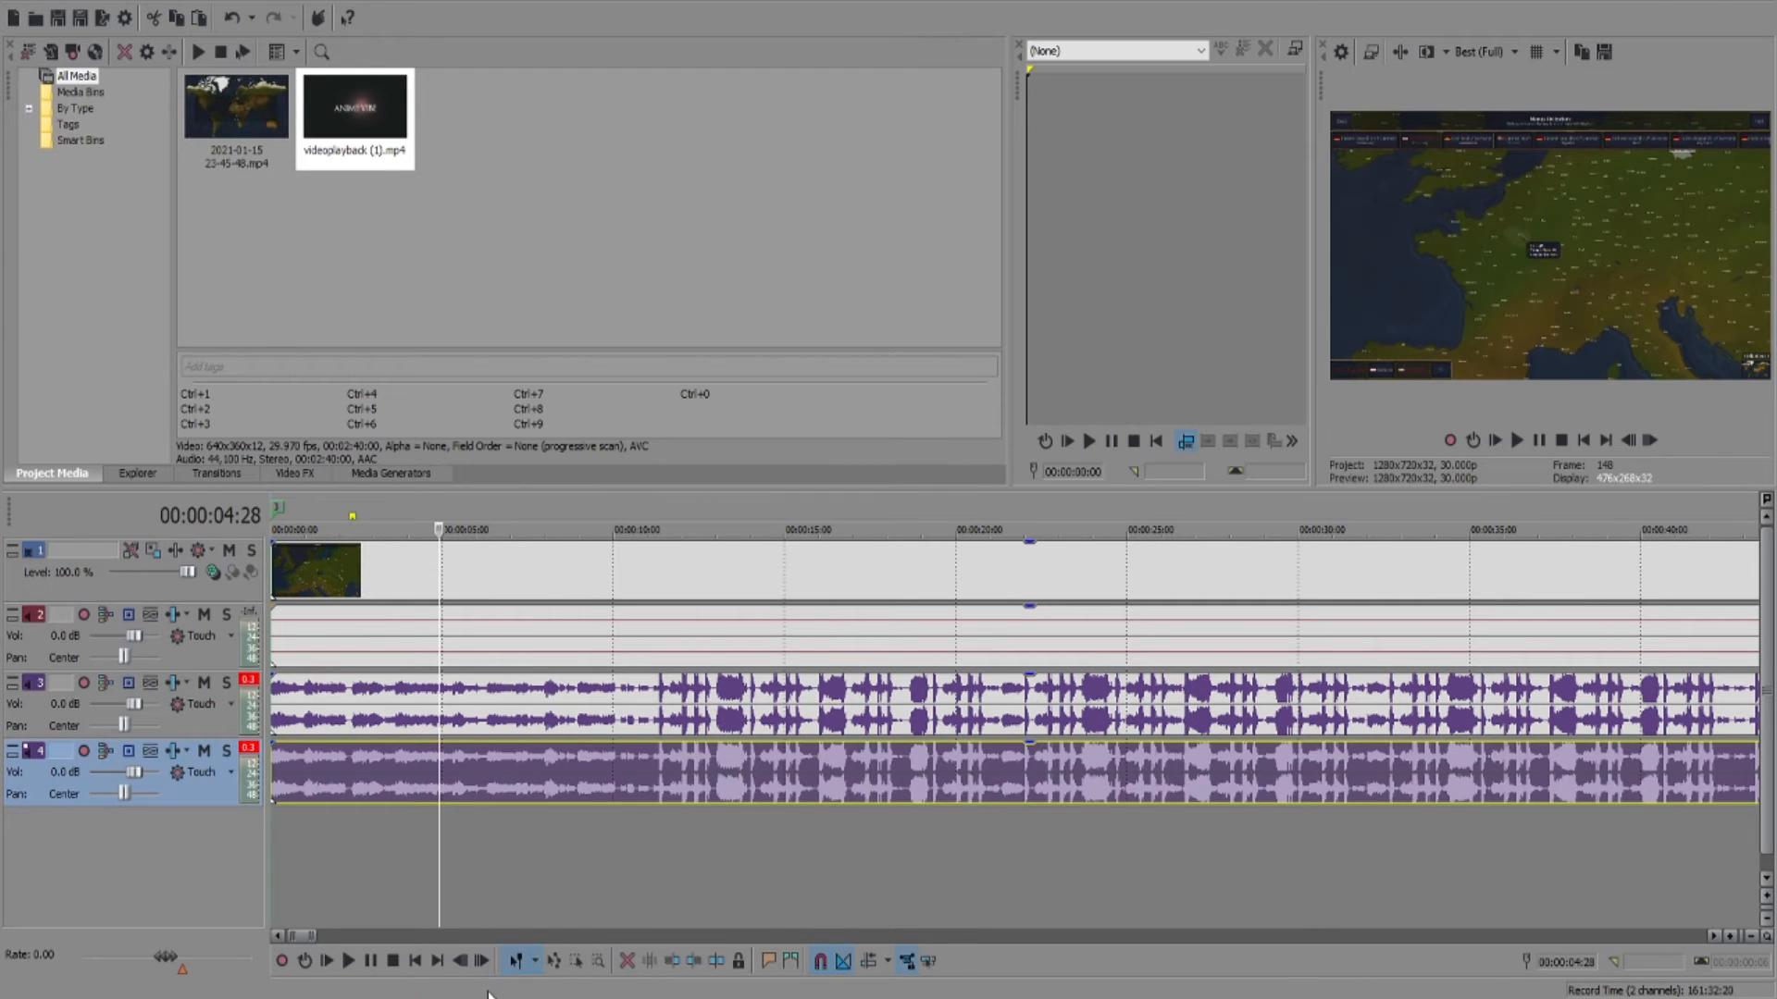
pyautogui.press('Delete')
pyautogui.click(367, 773)
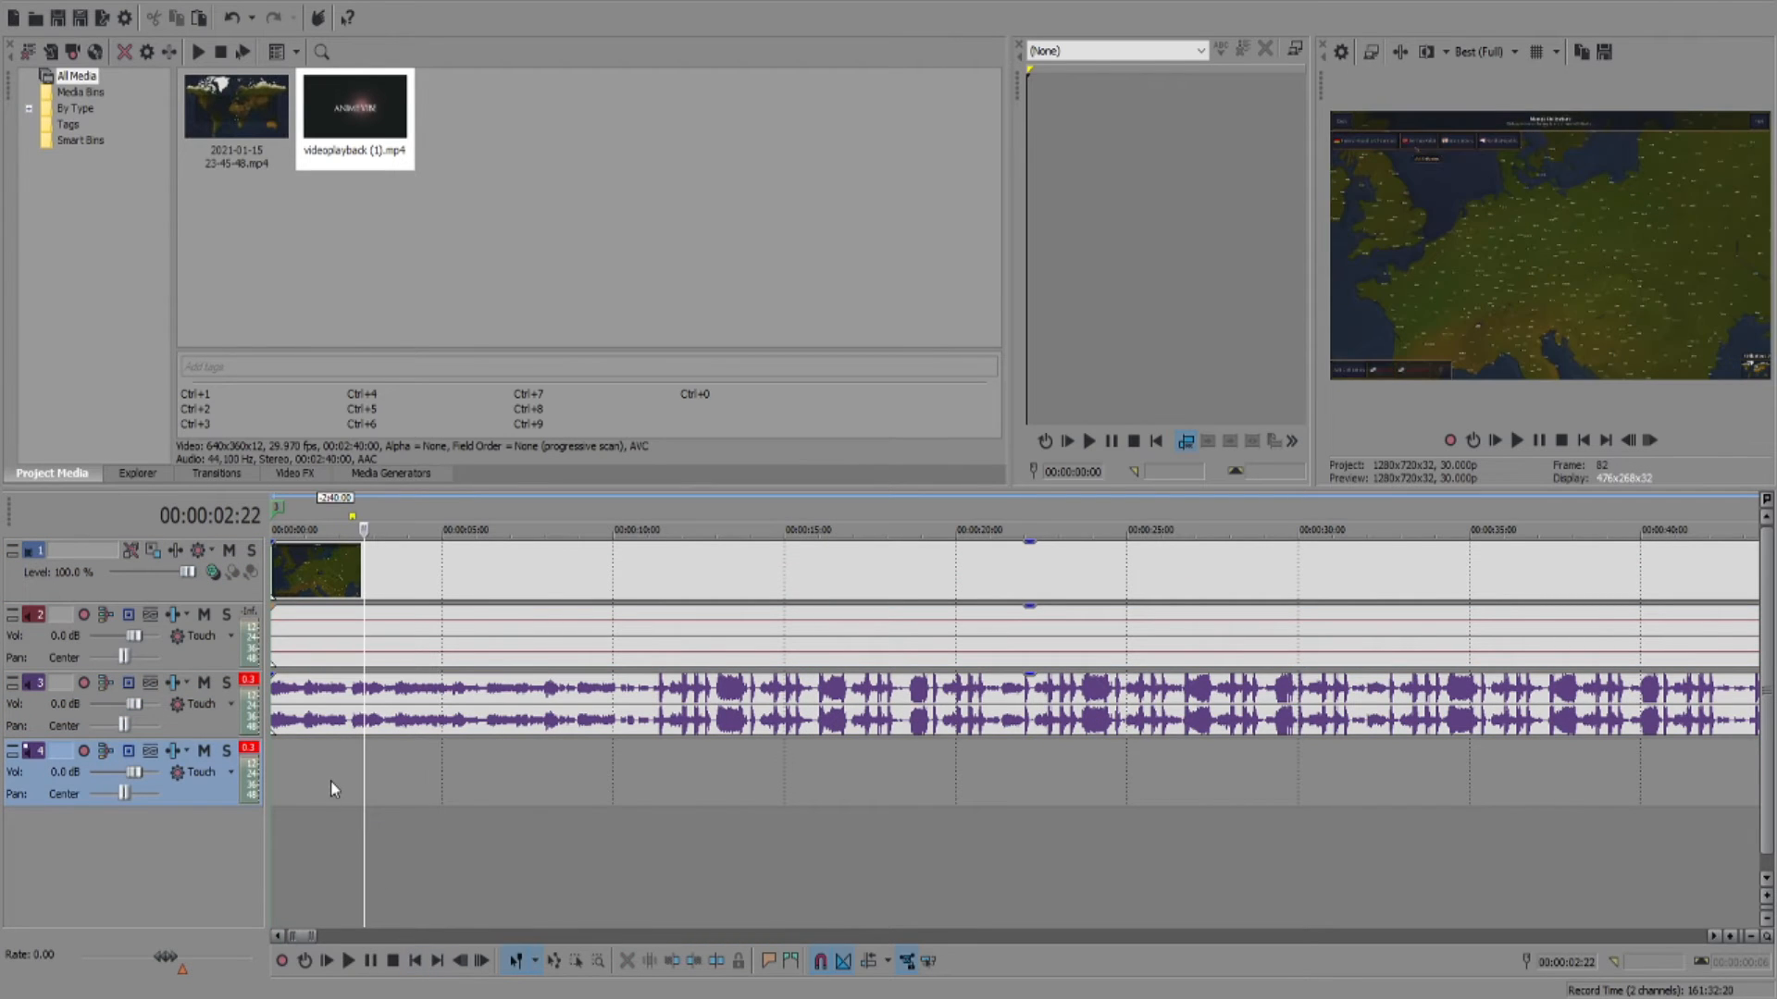
# Step: Raise the volume of audio track 3 to 12.0 dB and return it to 0.0 dB
pyautogui.click(250, 676)
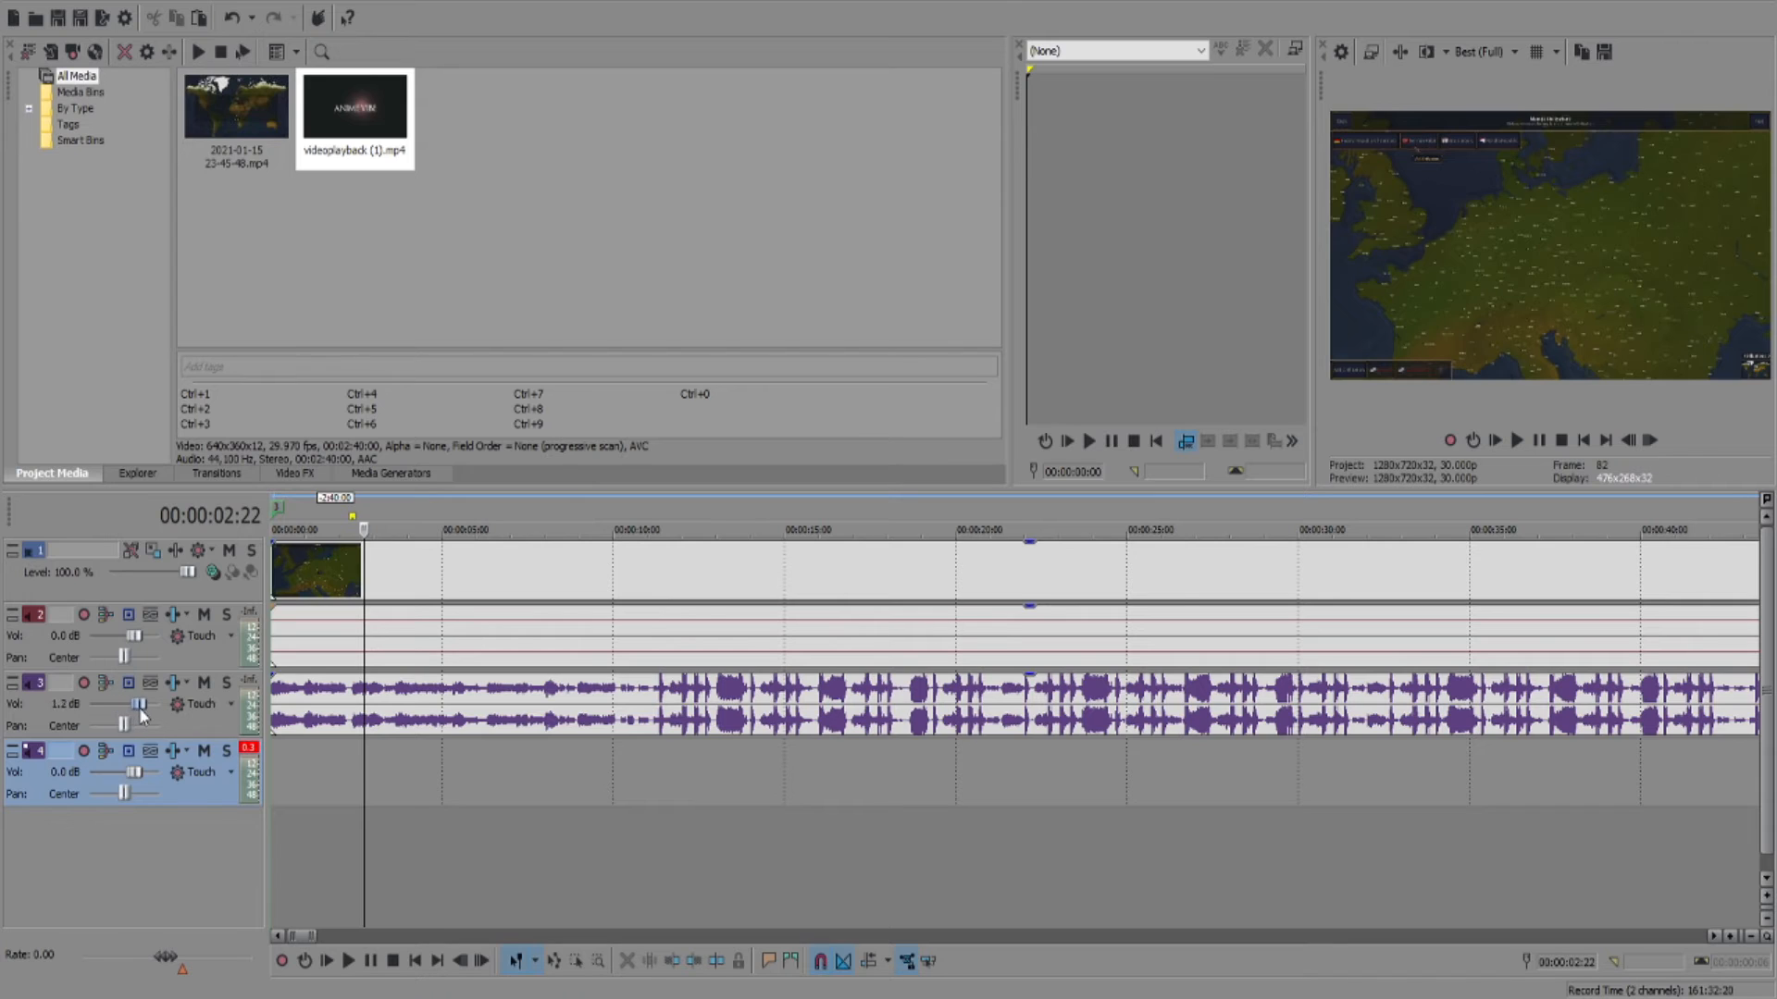
pyautogui.click(348, 708)
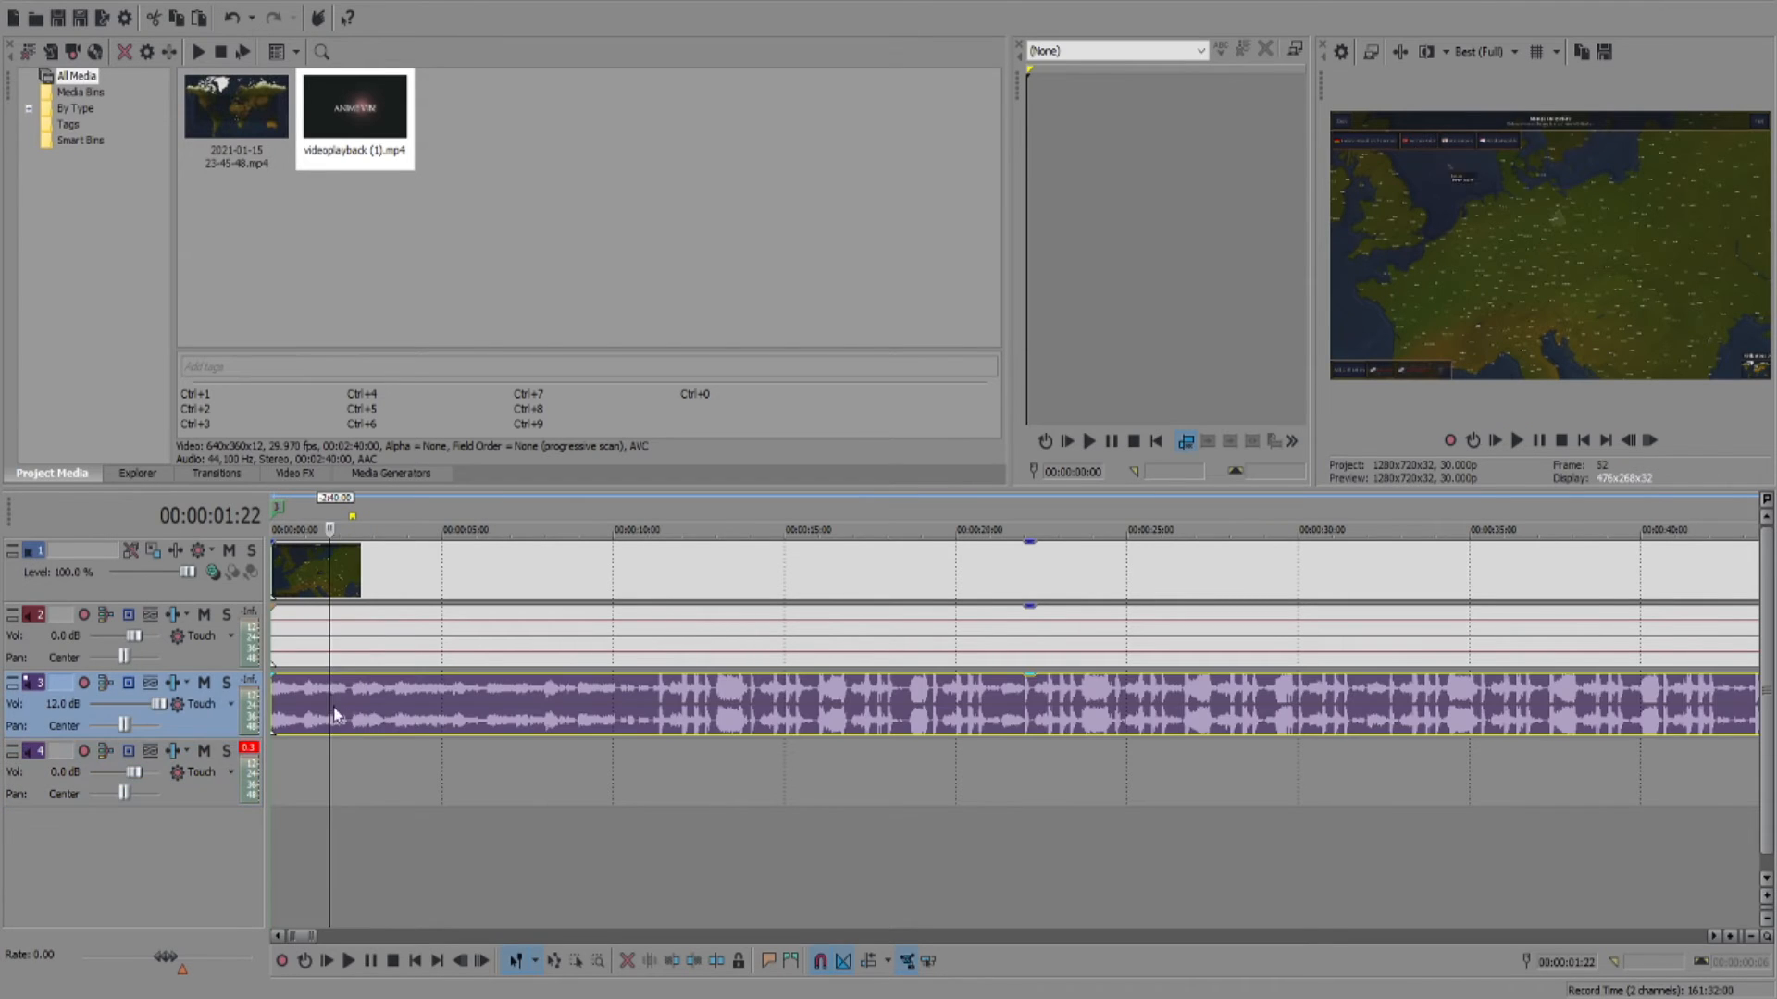
pyautogui.moveTo(159, 705); pyautogui.dragTo(155, 706)
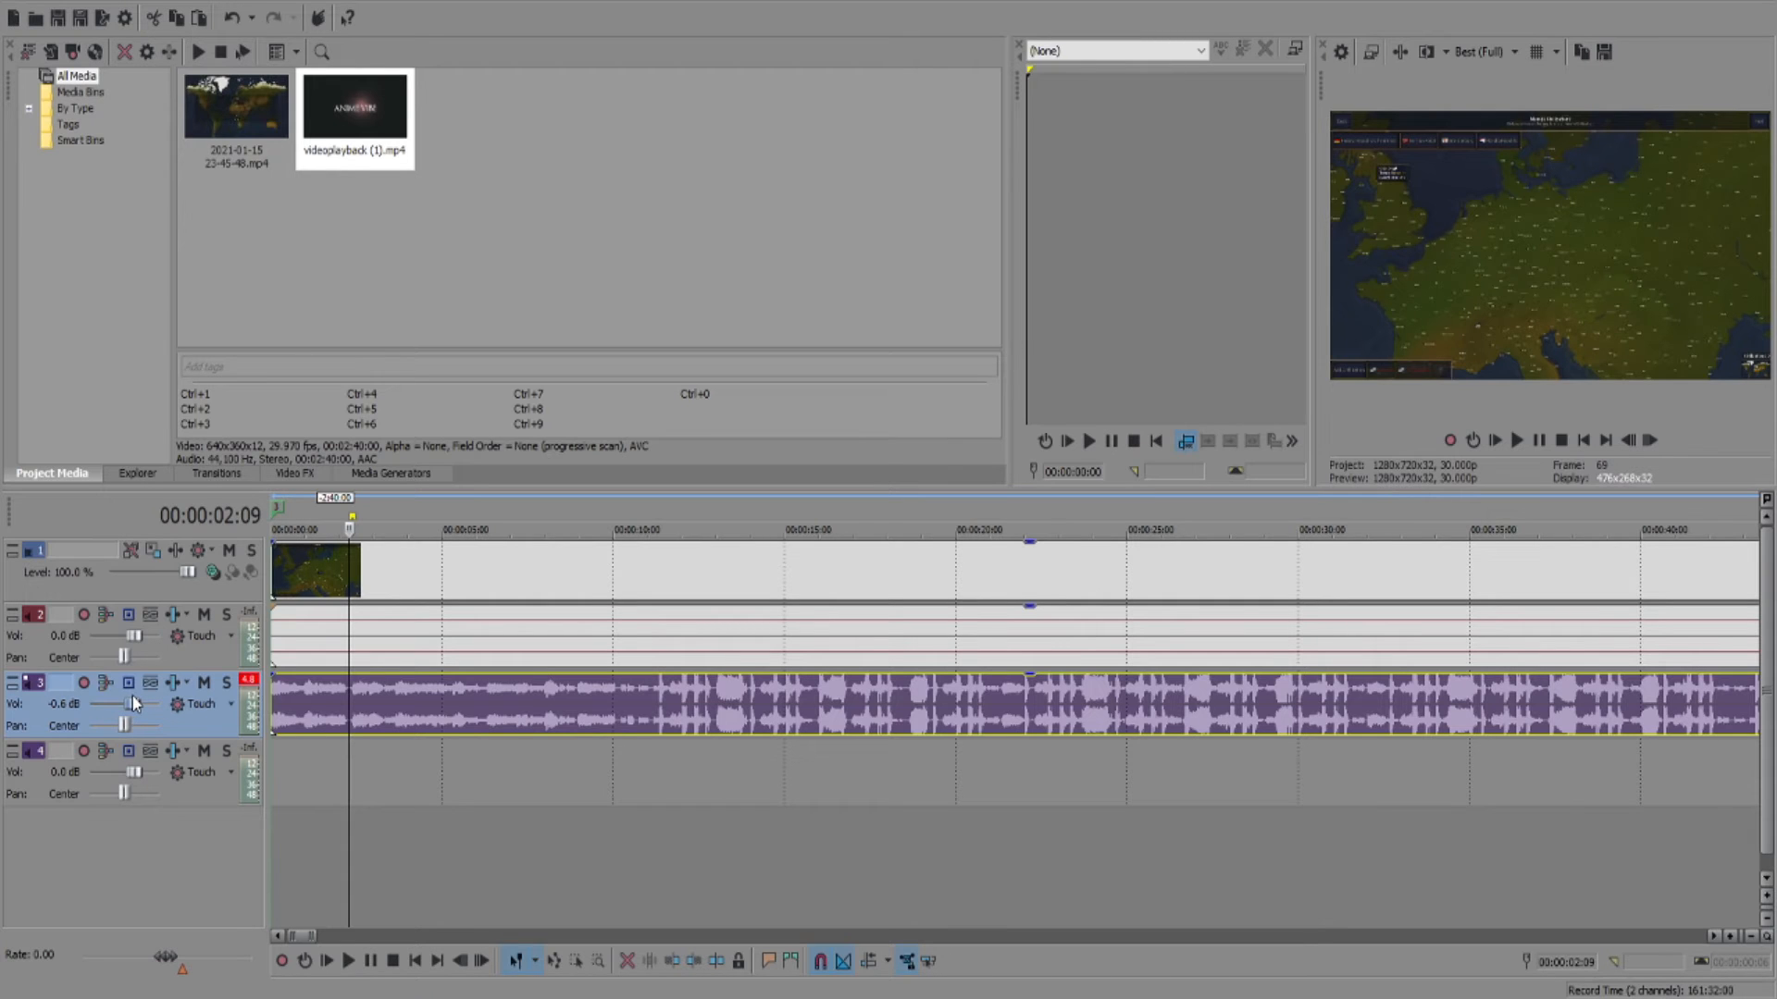
# Step: Delete the empty bottom audio track and select the remaining added audio event
pyautogui.click(337, 761)
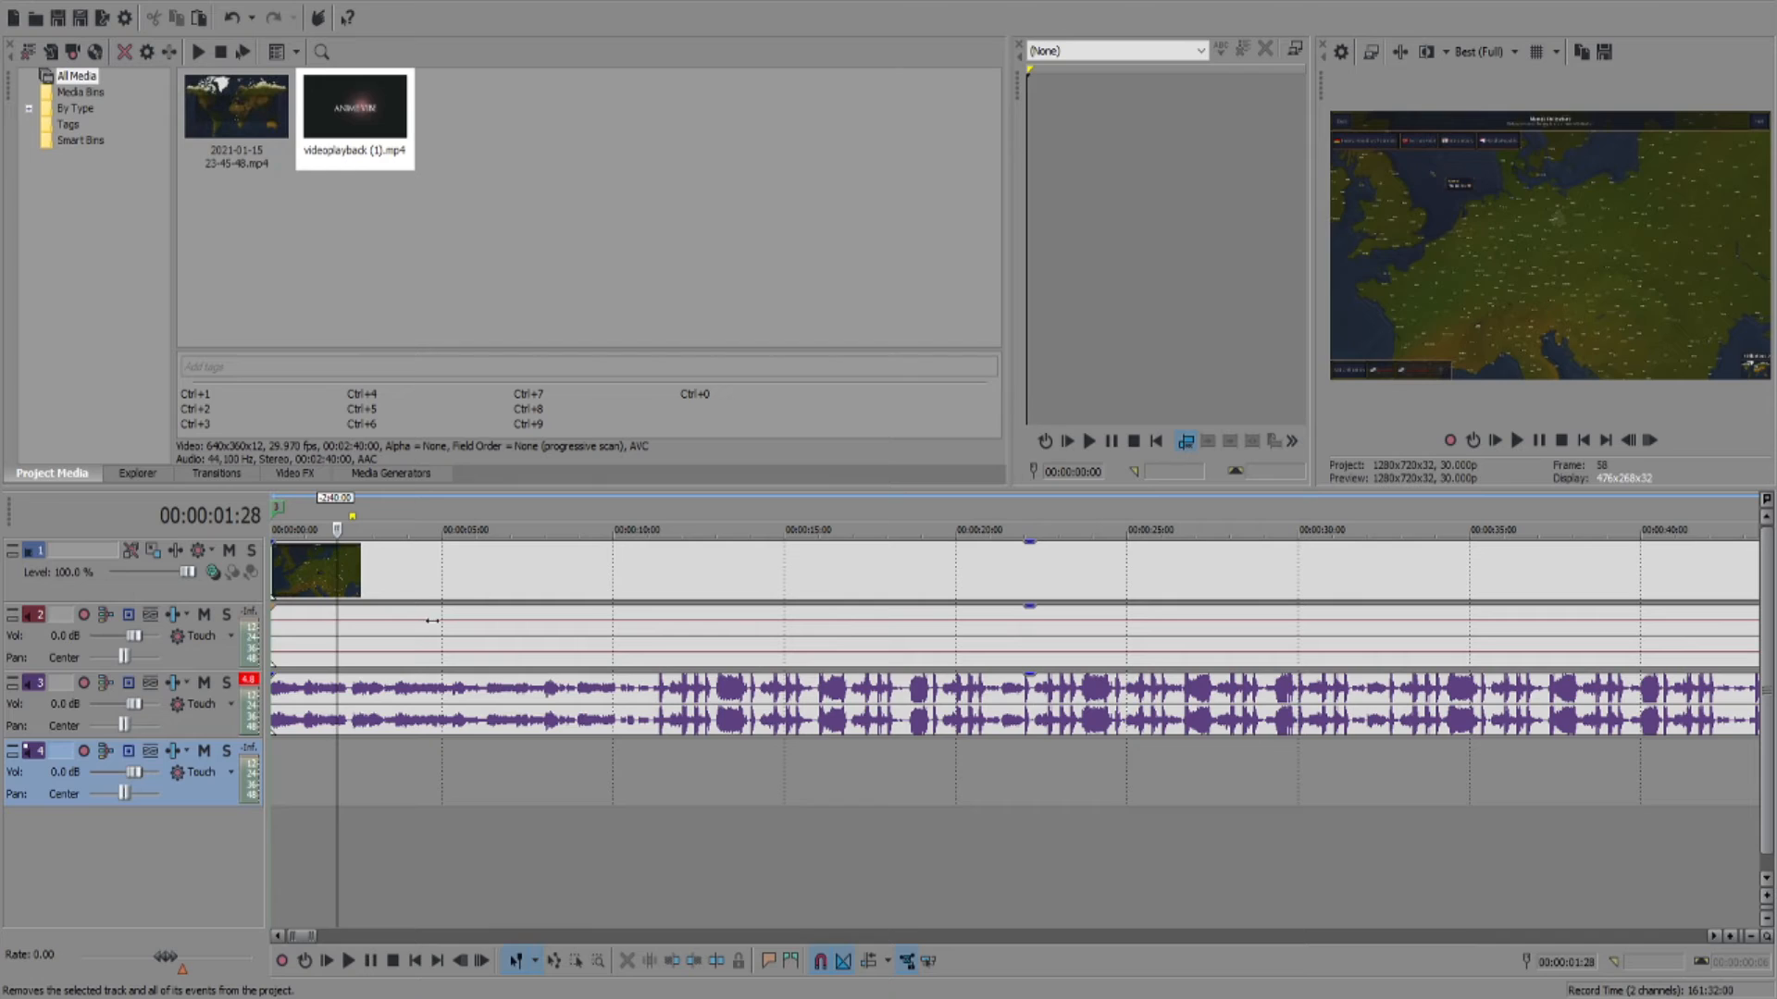
pyautogui.press('Delete')
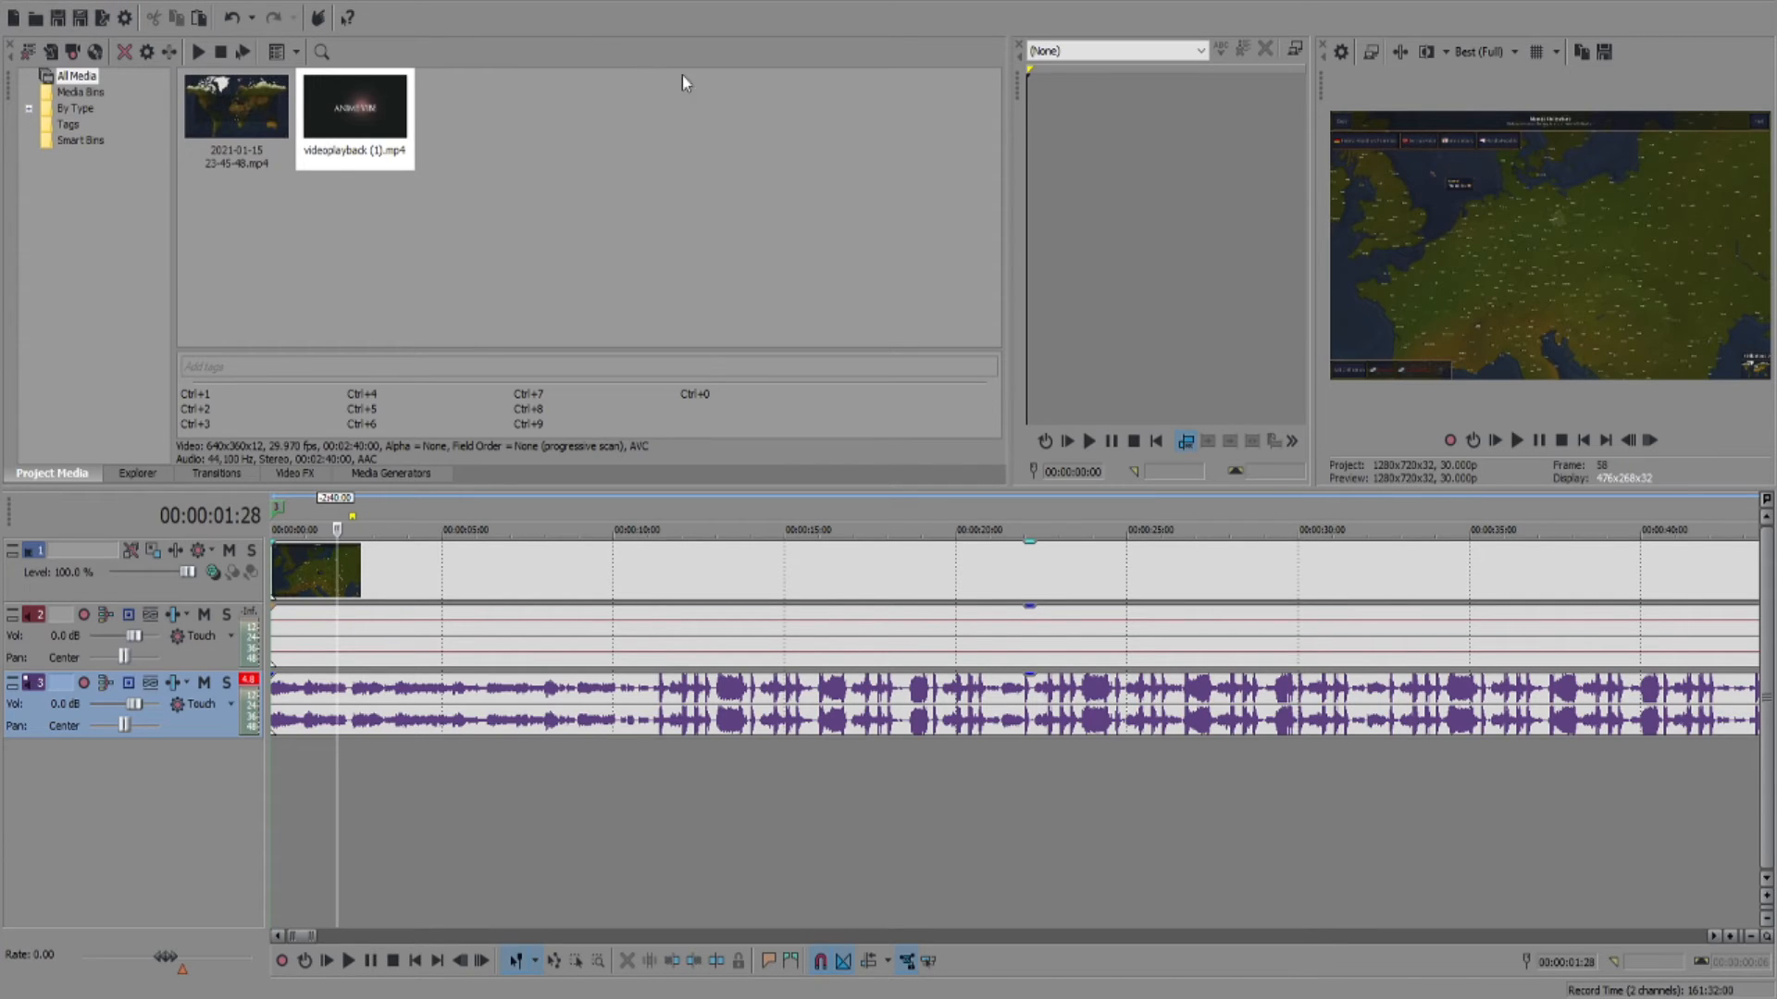
pyautogui.click(355, 724)
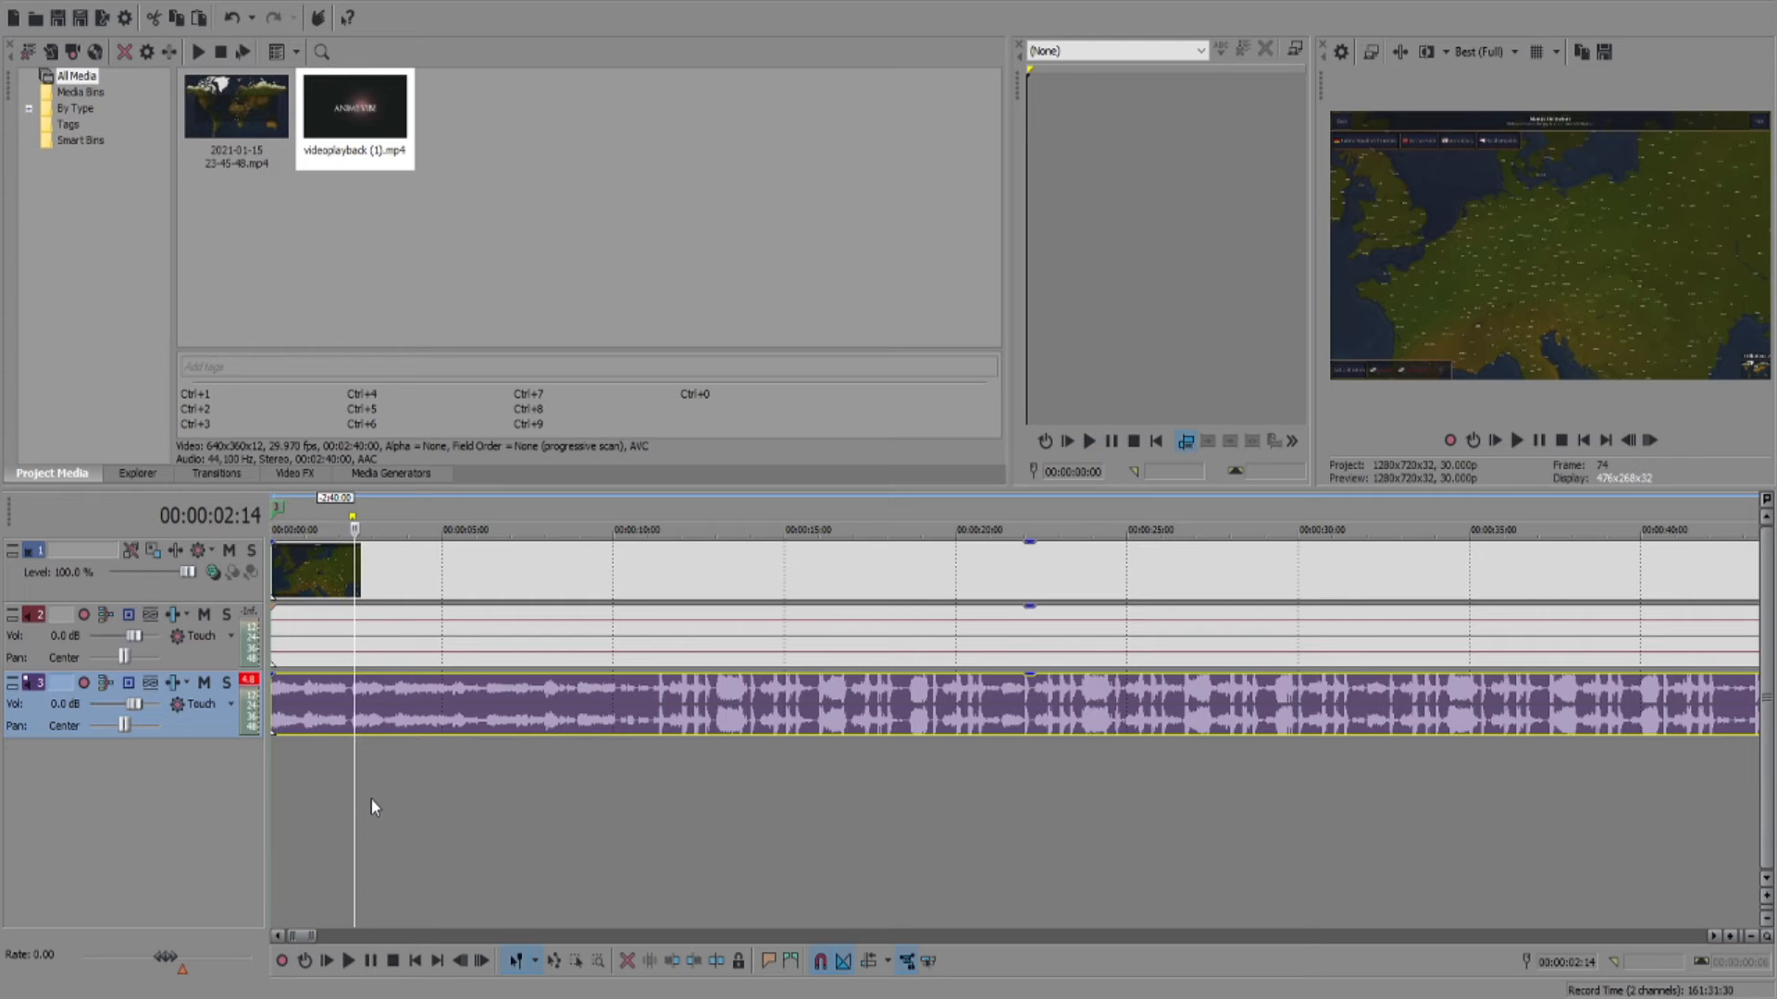
pyautogui.click(360, 733)
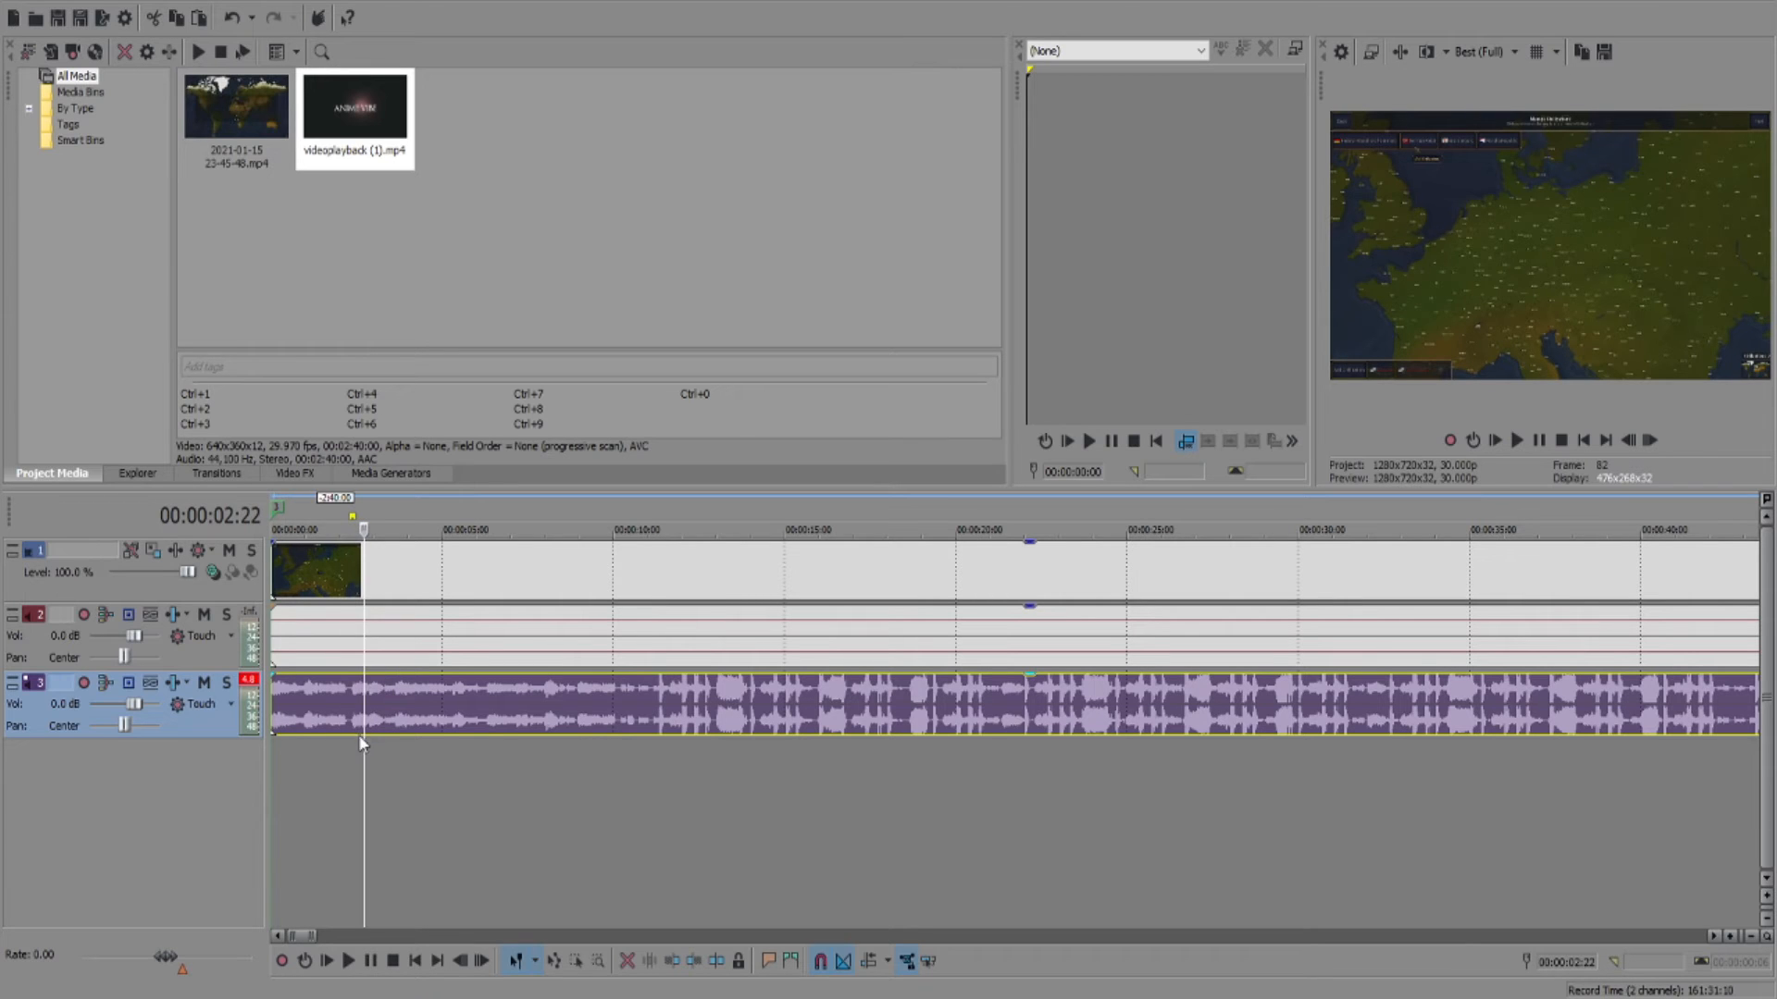
# Step: Examine the available media generators, including Titles & Text, and return to the project's media list
pyautogui.click(378, 578)
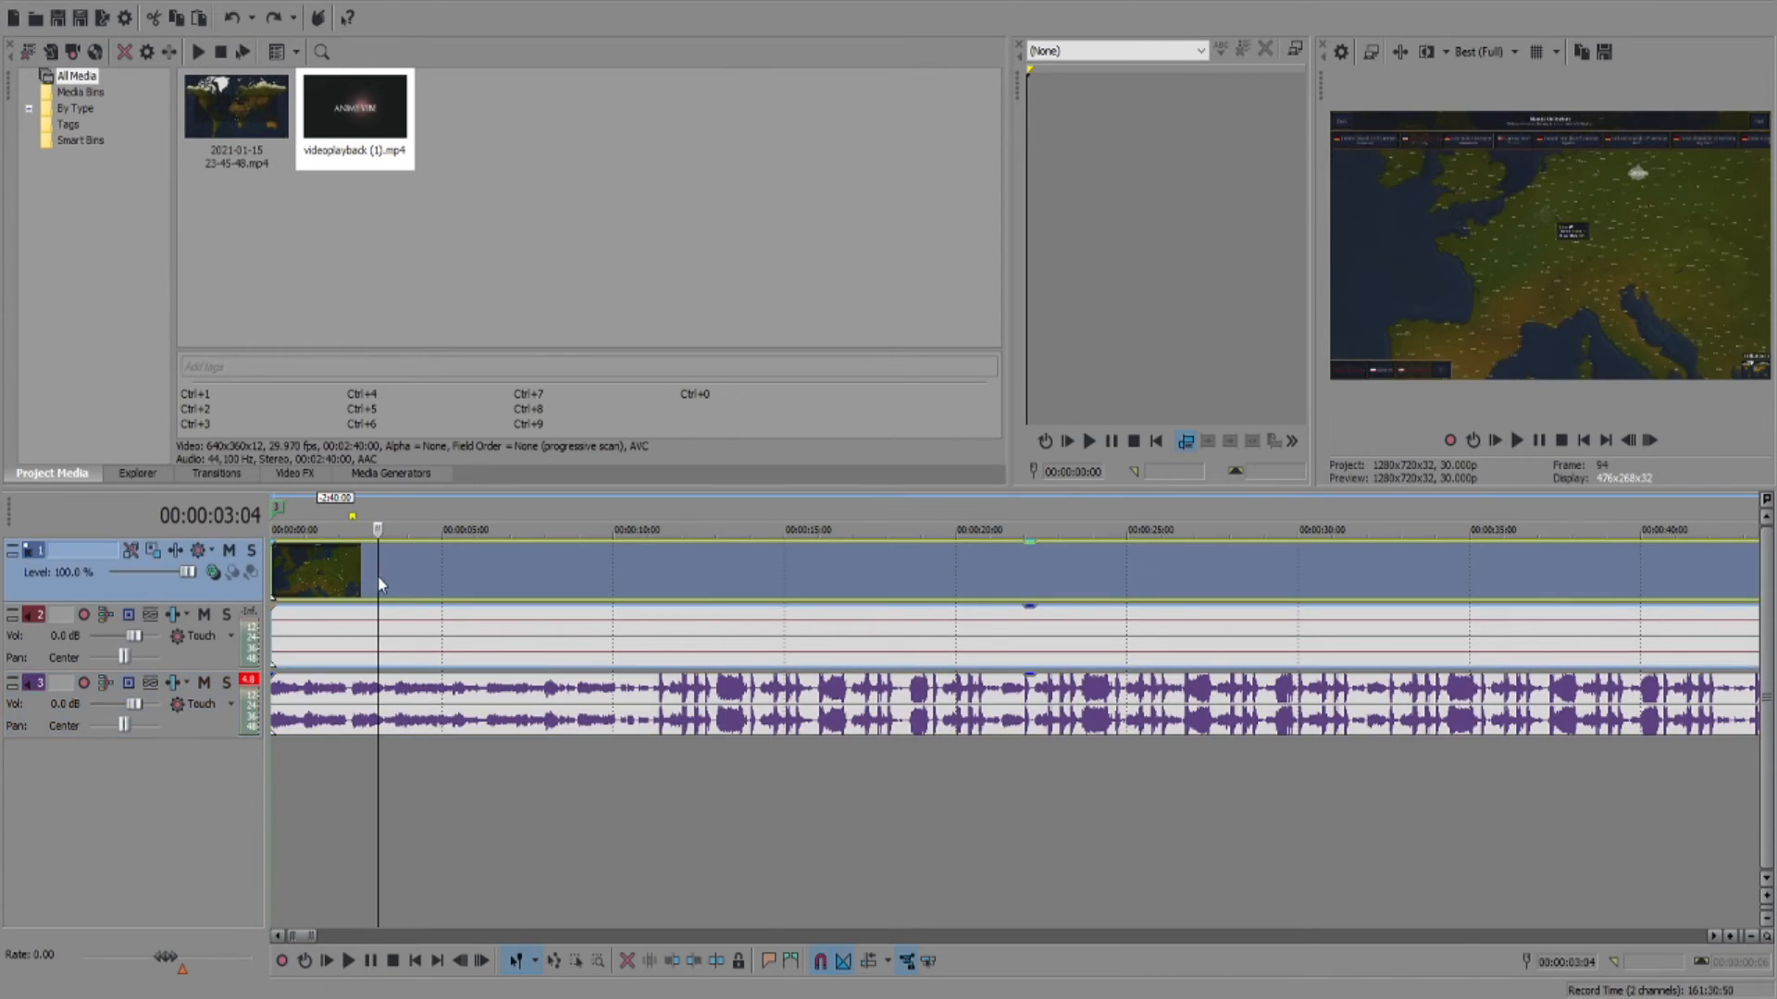
pyautogui.click(412, 474)
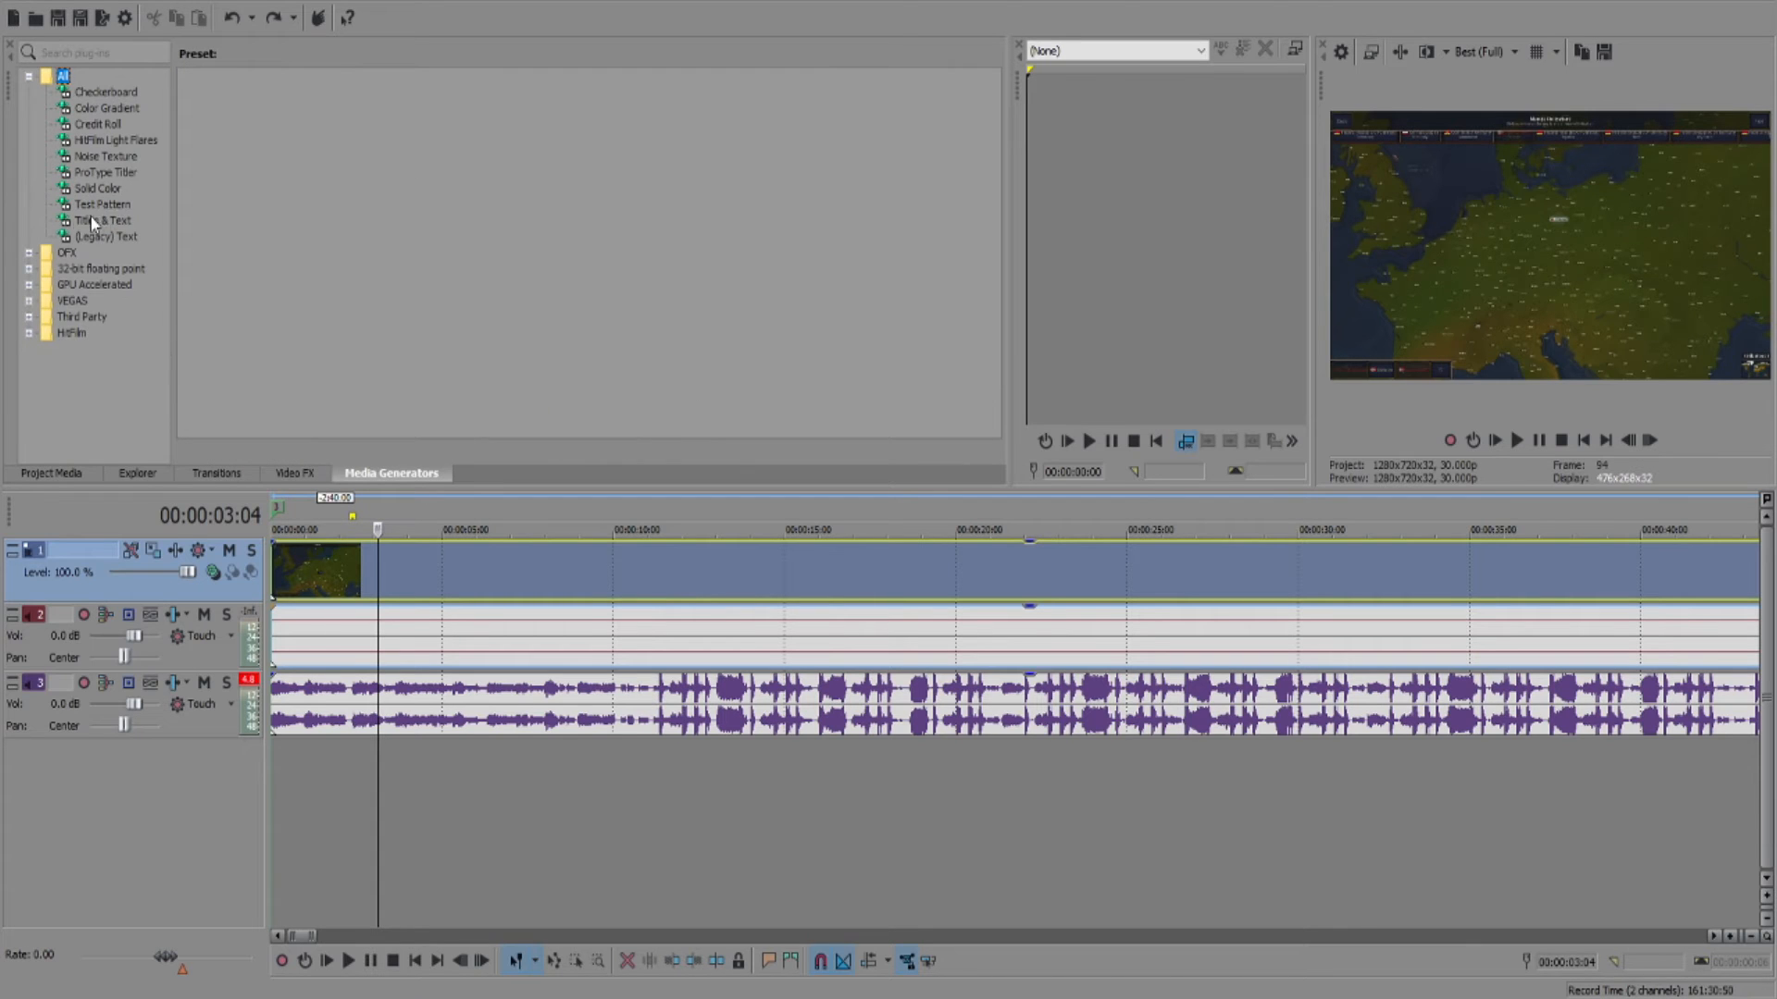
pyautogui.moveTo(91, 217); pyautogui.dragTo(158, 352)
pyautogui.click(81, 473)
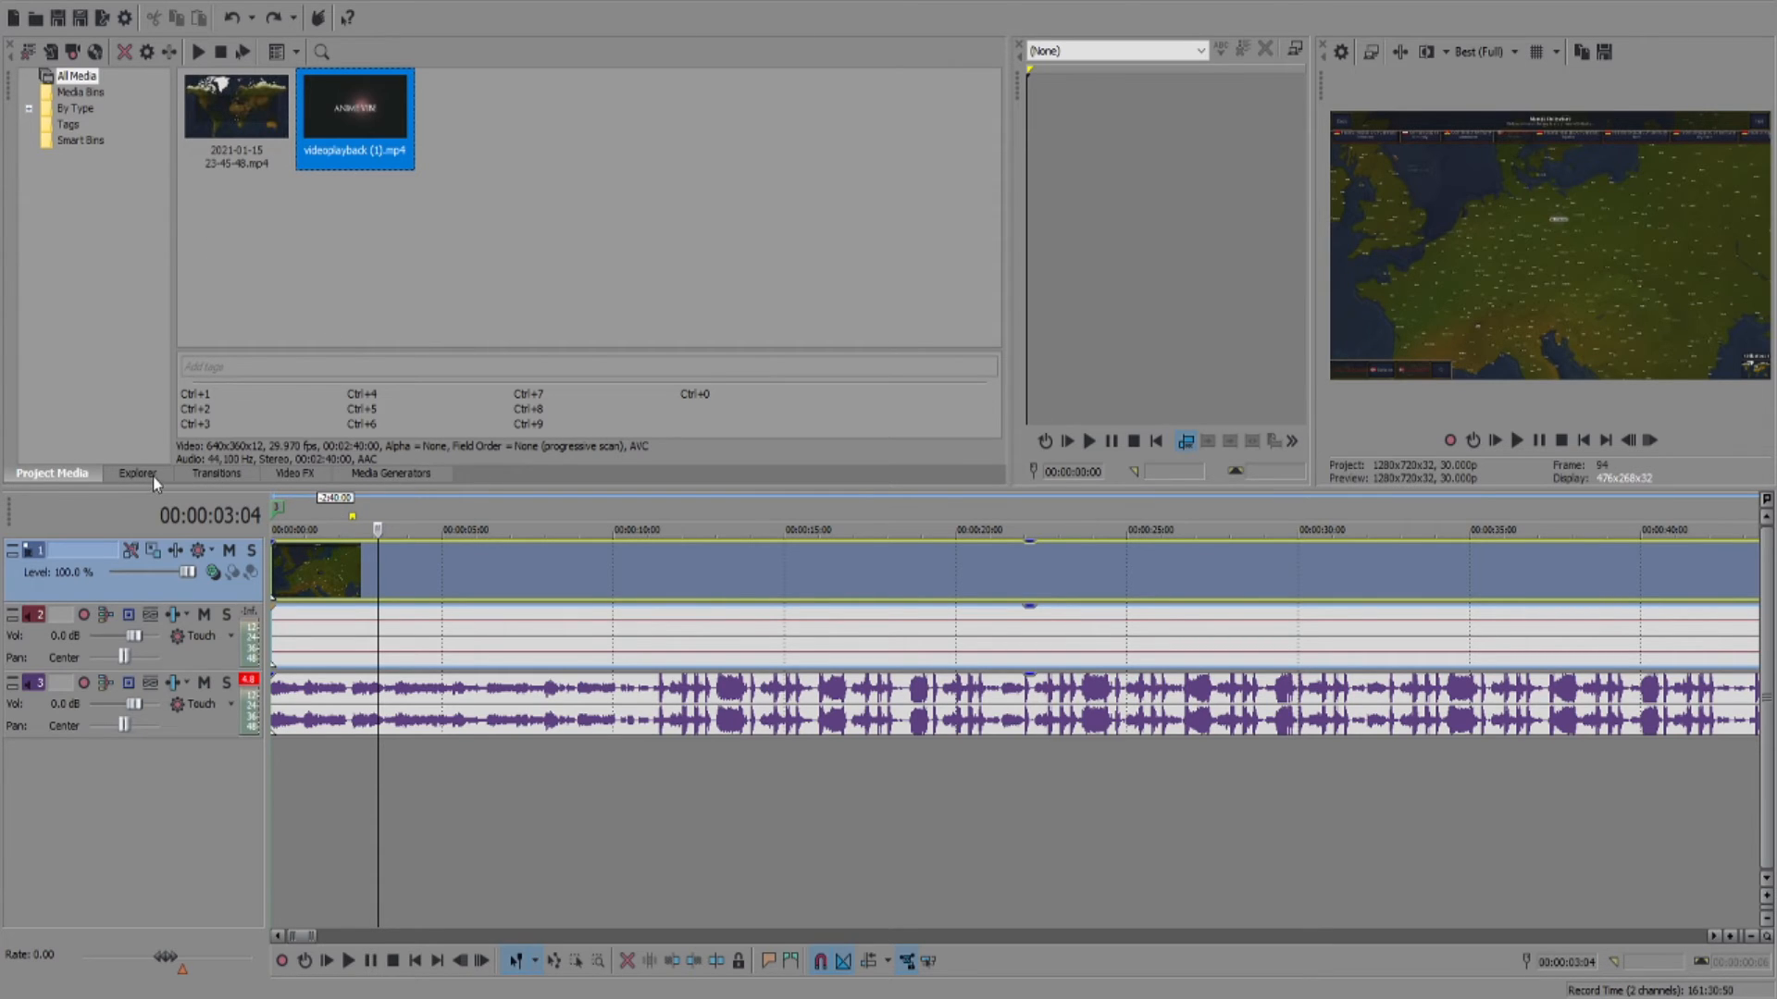
# Step: Split the gameplay video at 00:00:03:22 and apply the Simple preset of the 3D Blinds transition at the cut
pyautogui.click(225, 474)
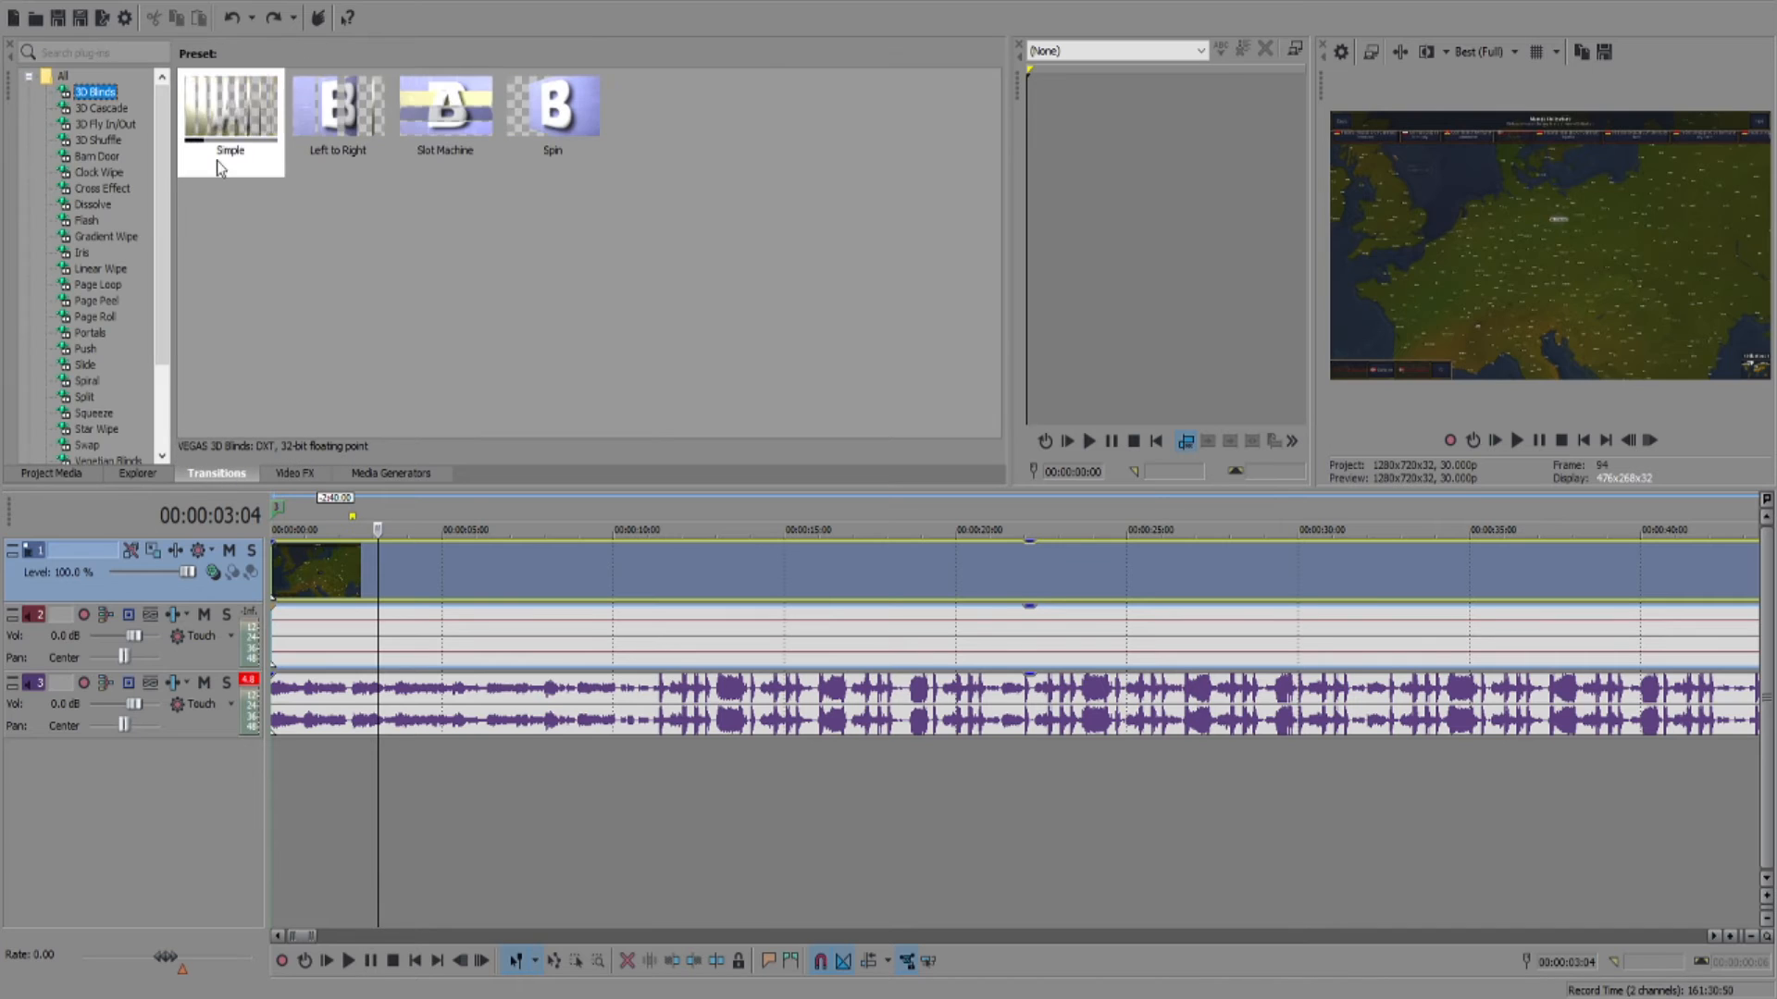
pyautogui.moveTo(278, 139); pyautogui.dragTo(397, 568)
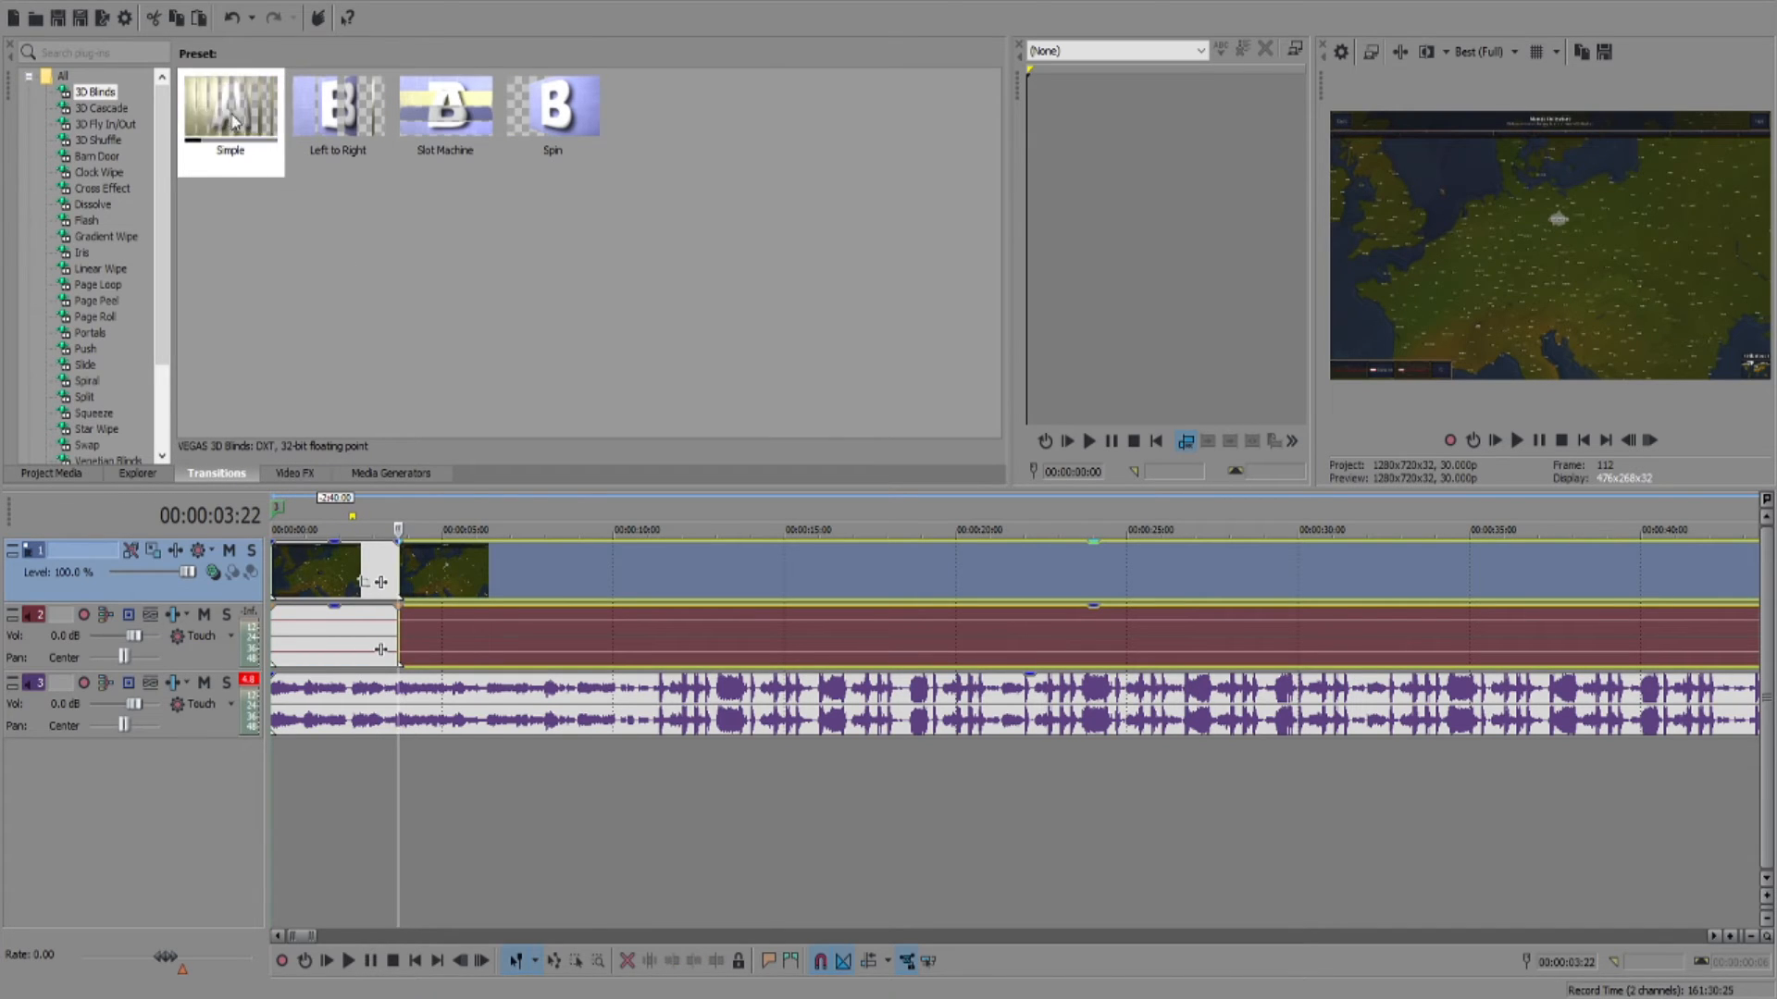
pyautogui.moveTo(231, 124); pyautogui.dragTo(453, 590)
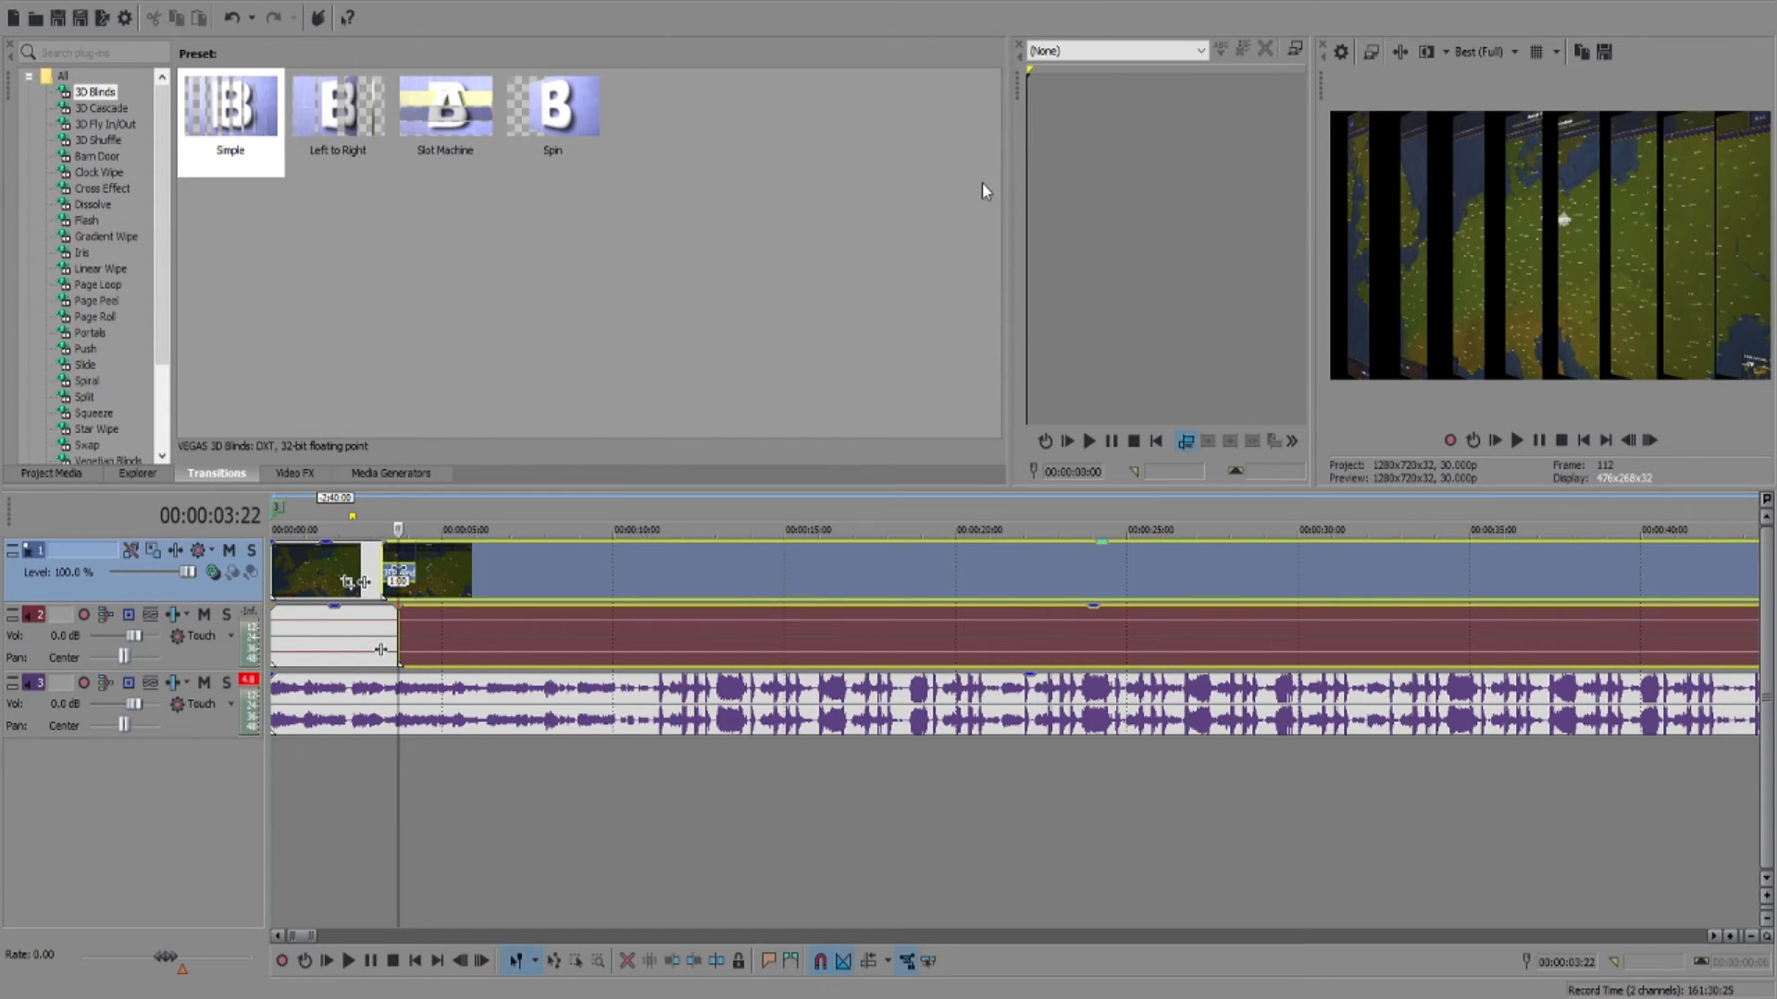
pyautogui.click(357, 558)
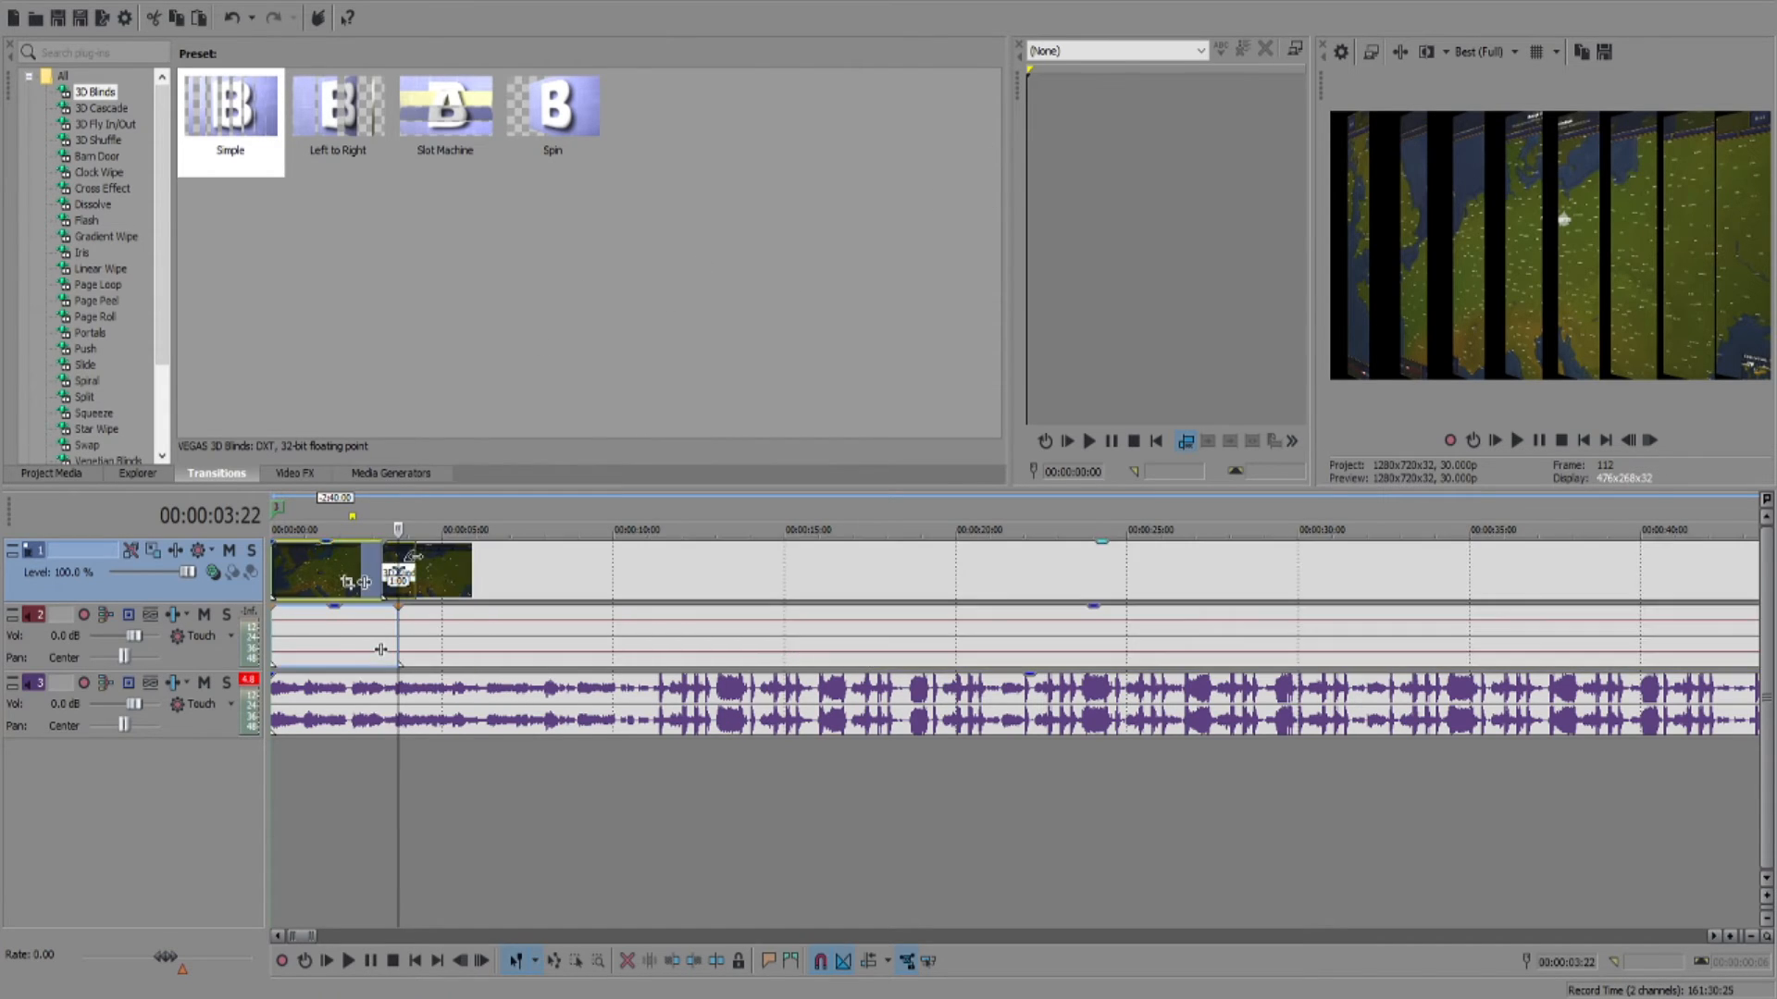
pyautogui.moveTo(412, 561); pyautogui.dragTo(398, 562)
pyautogui.hotkey('ctrl', 'z')
pyautogui.hotkey('ctrl', 'z')
# Step: Play back the 3D Blinds transition between the first two video events twice
pyautogui.click(323, 568)
pyautogui.press('Home')
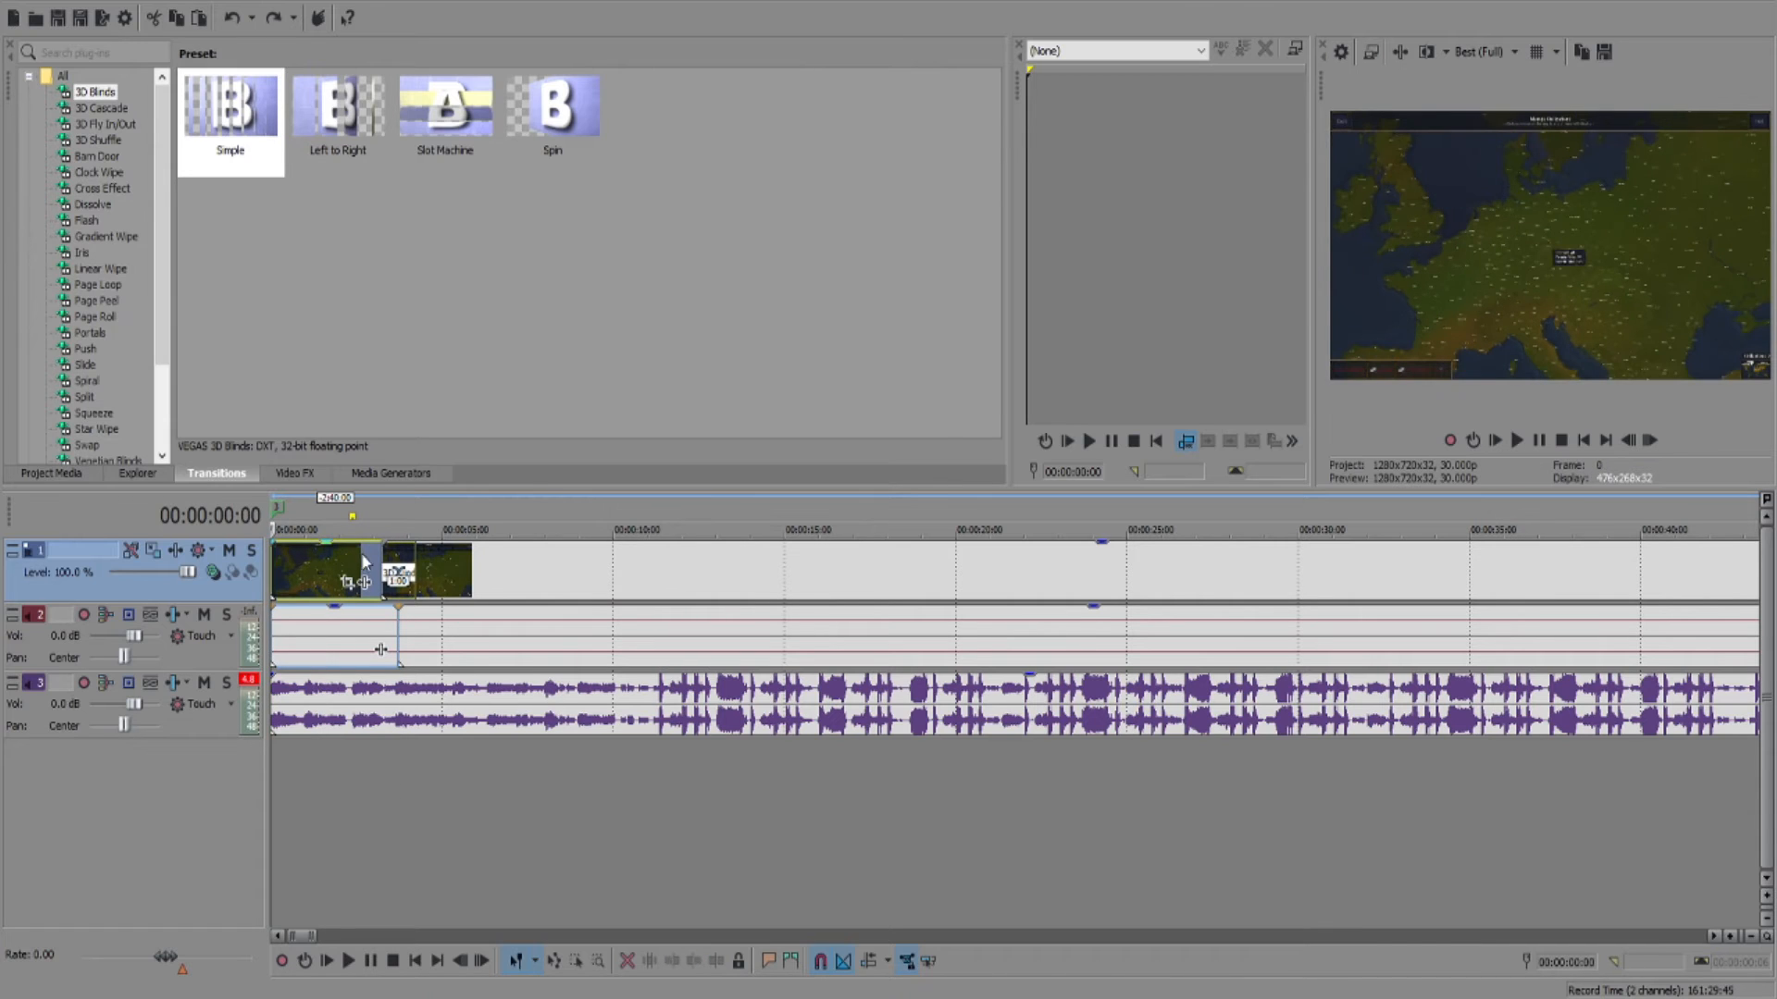
pyautogui.click(381, 565)
pyautogui.press('space')
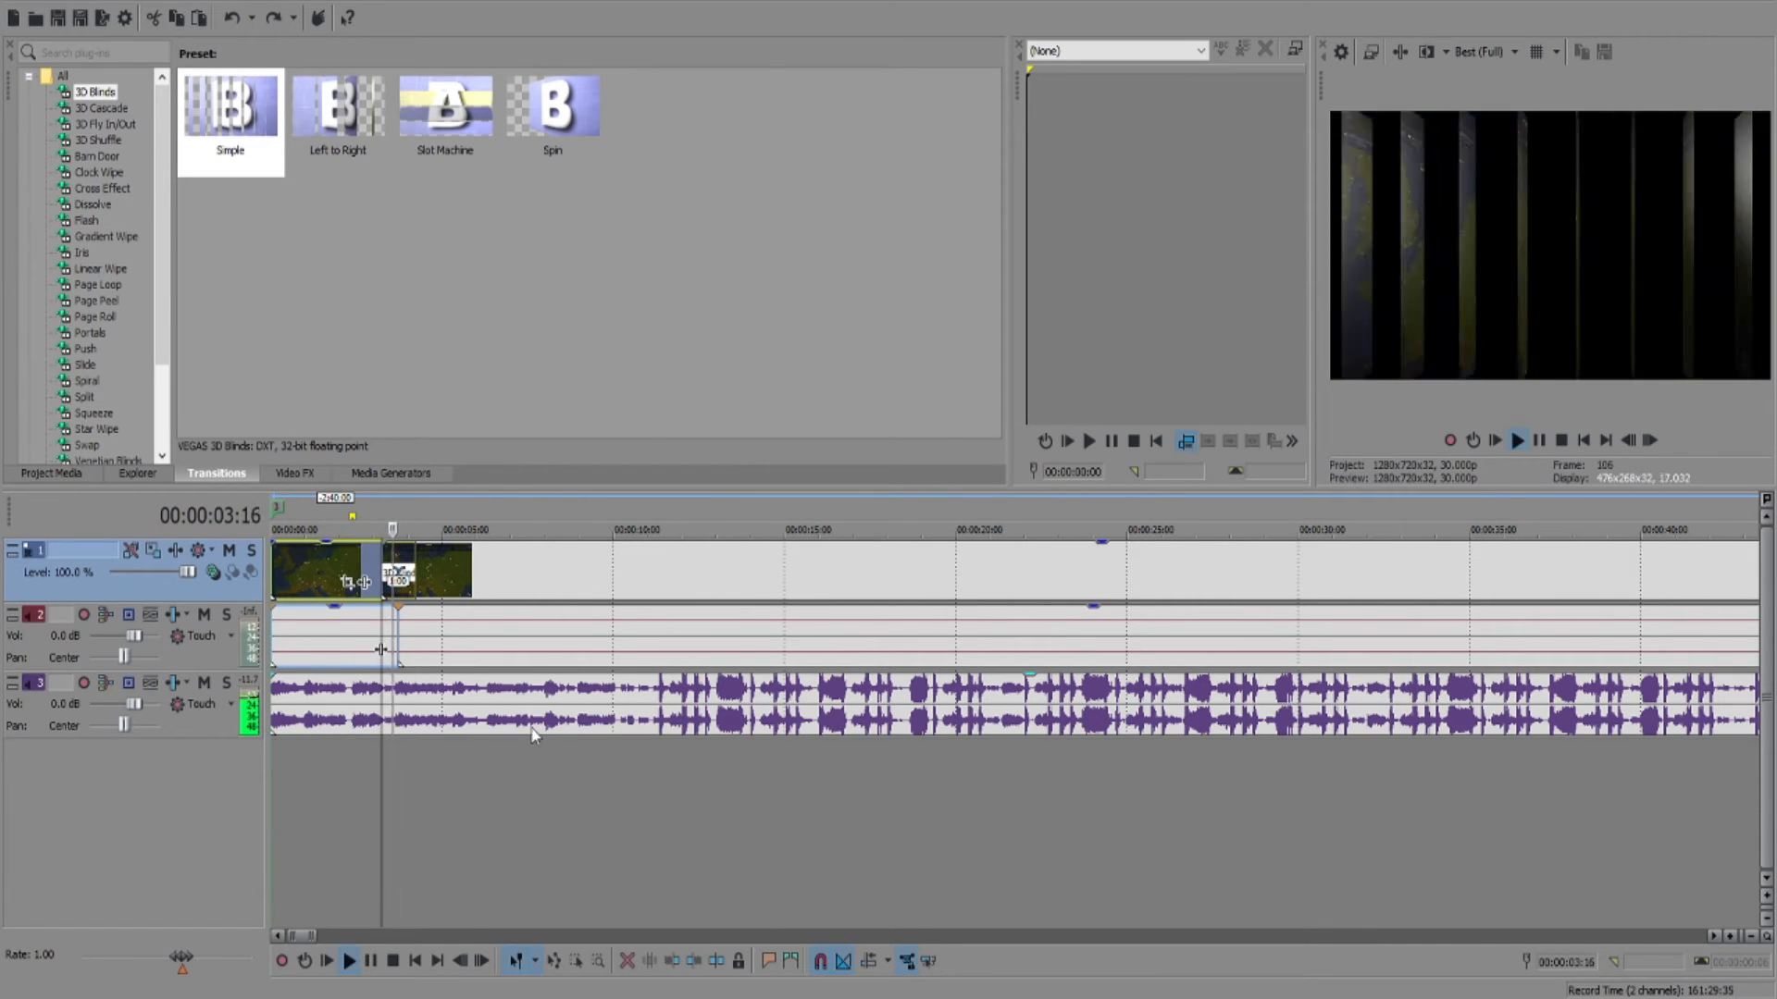
pyautogui.press('Return')
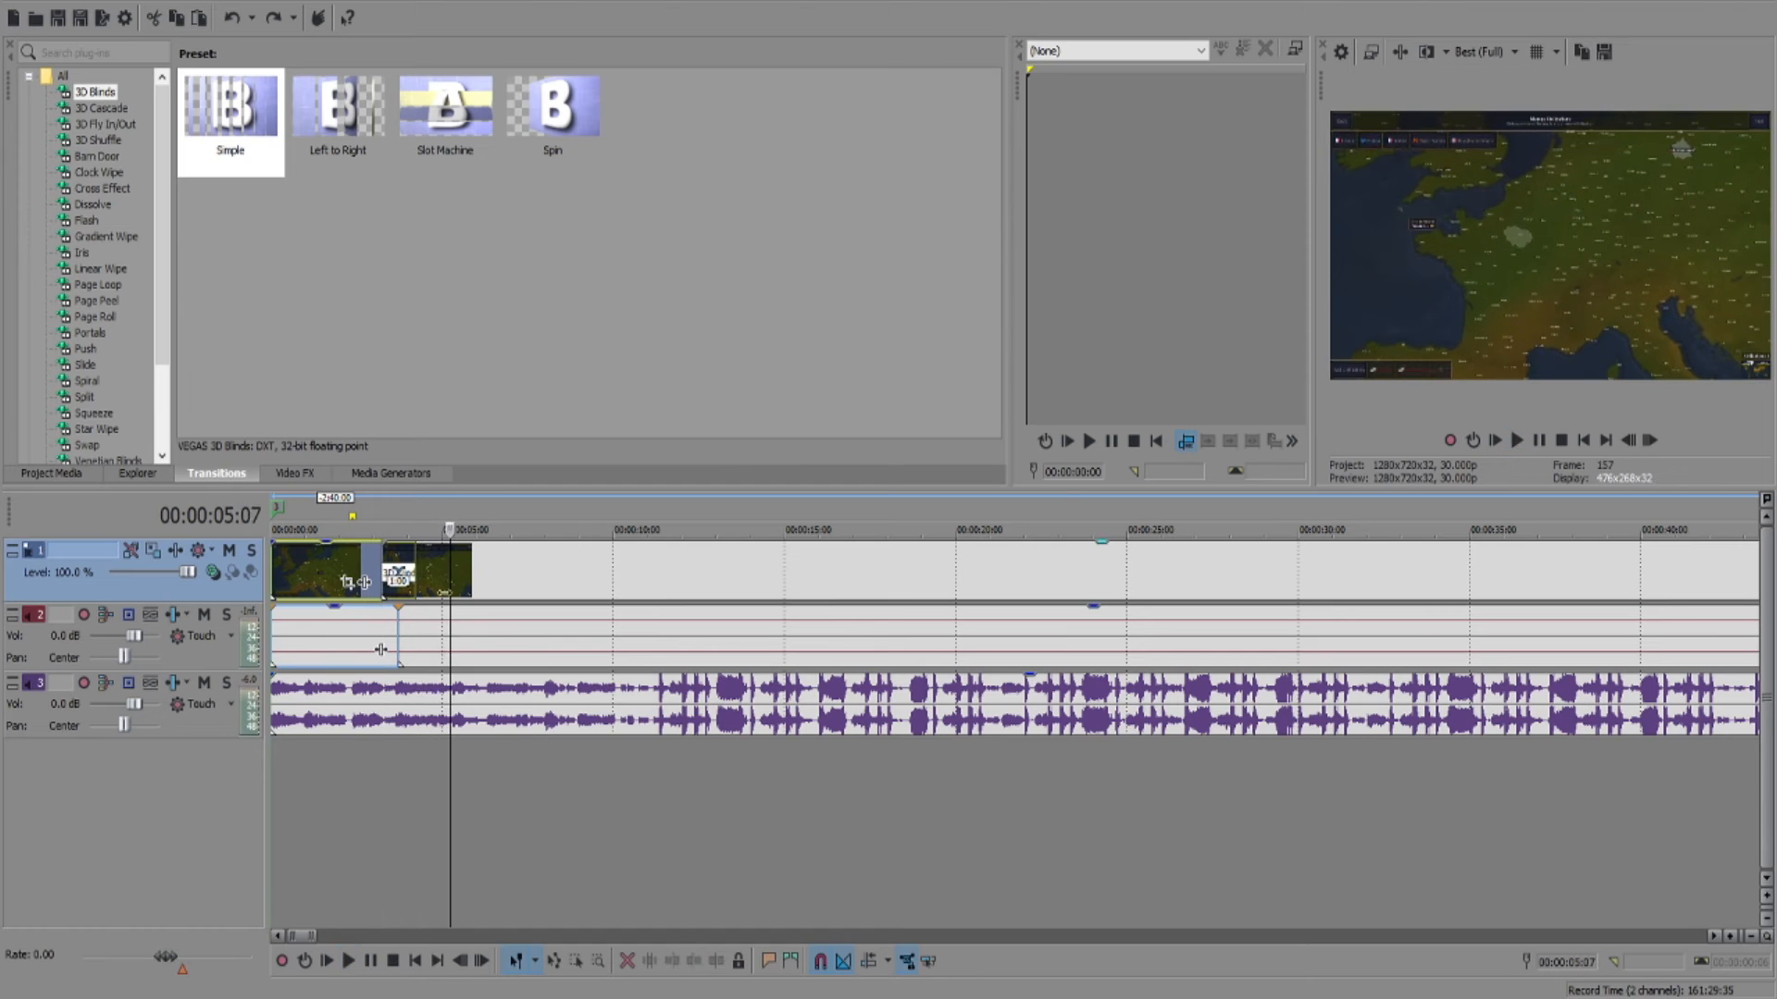
pyautogui.click(435, 593)
pyautogui.click(365, 555)
pyautogui.press('space')
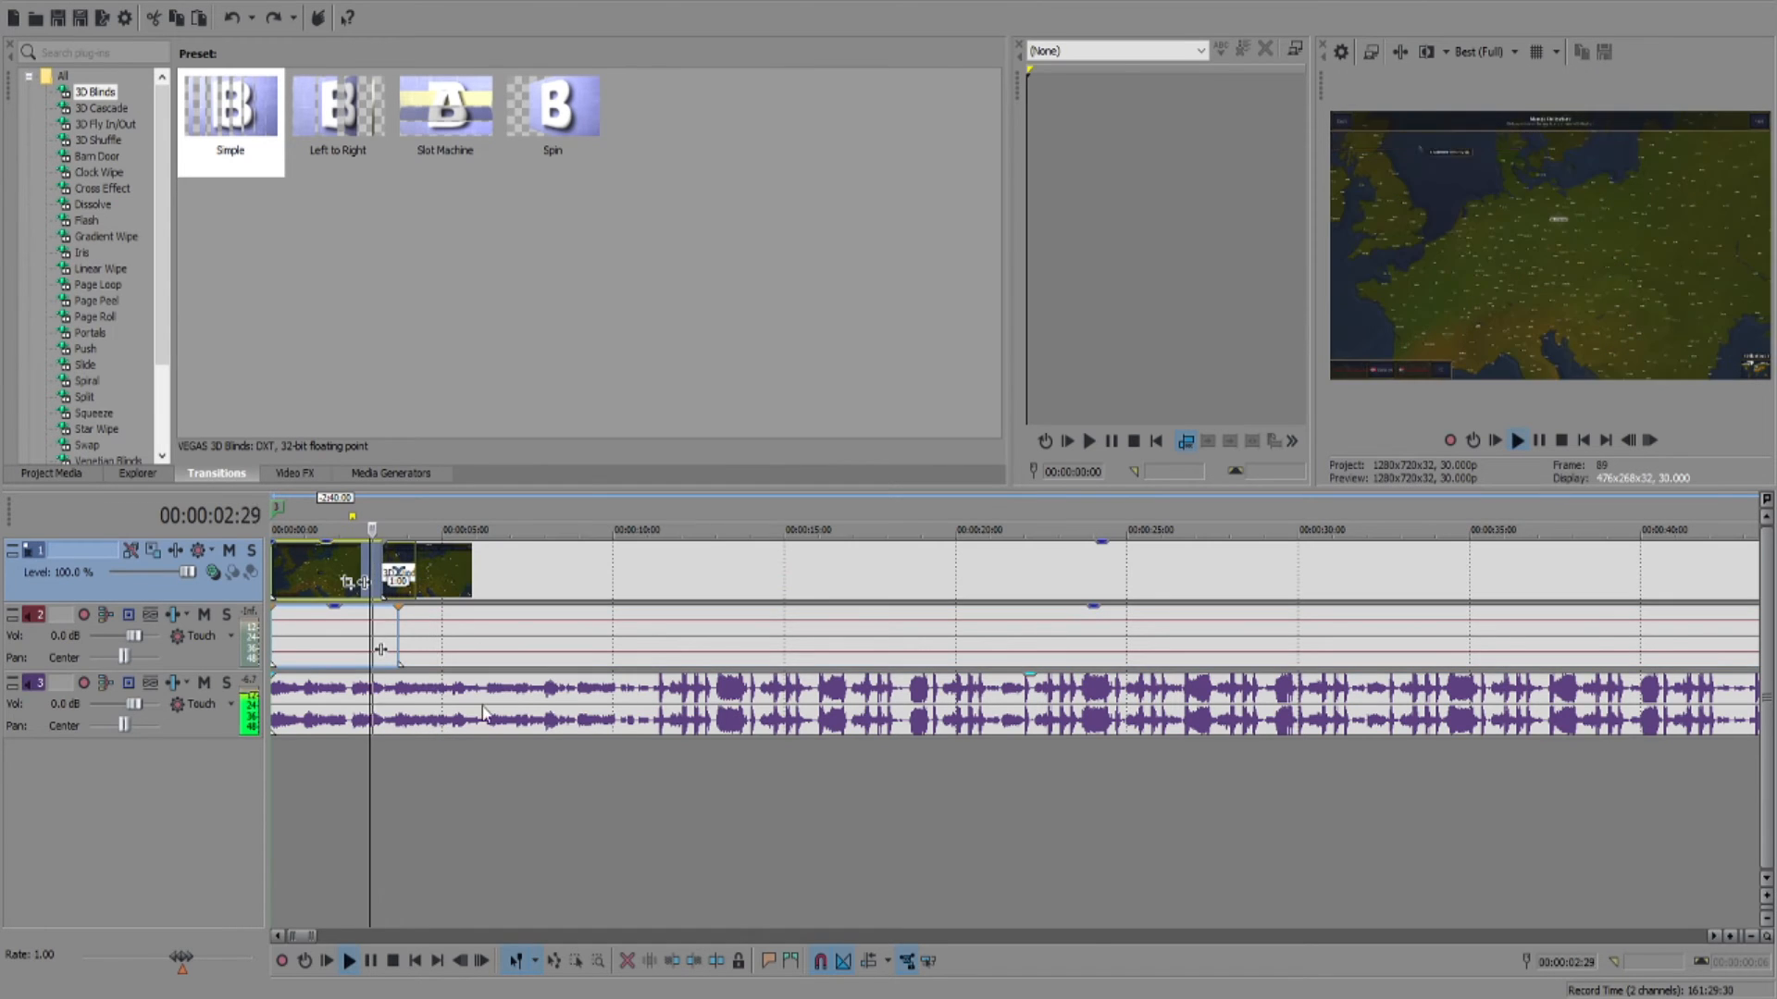
pyautogui.press('Return')
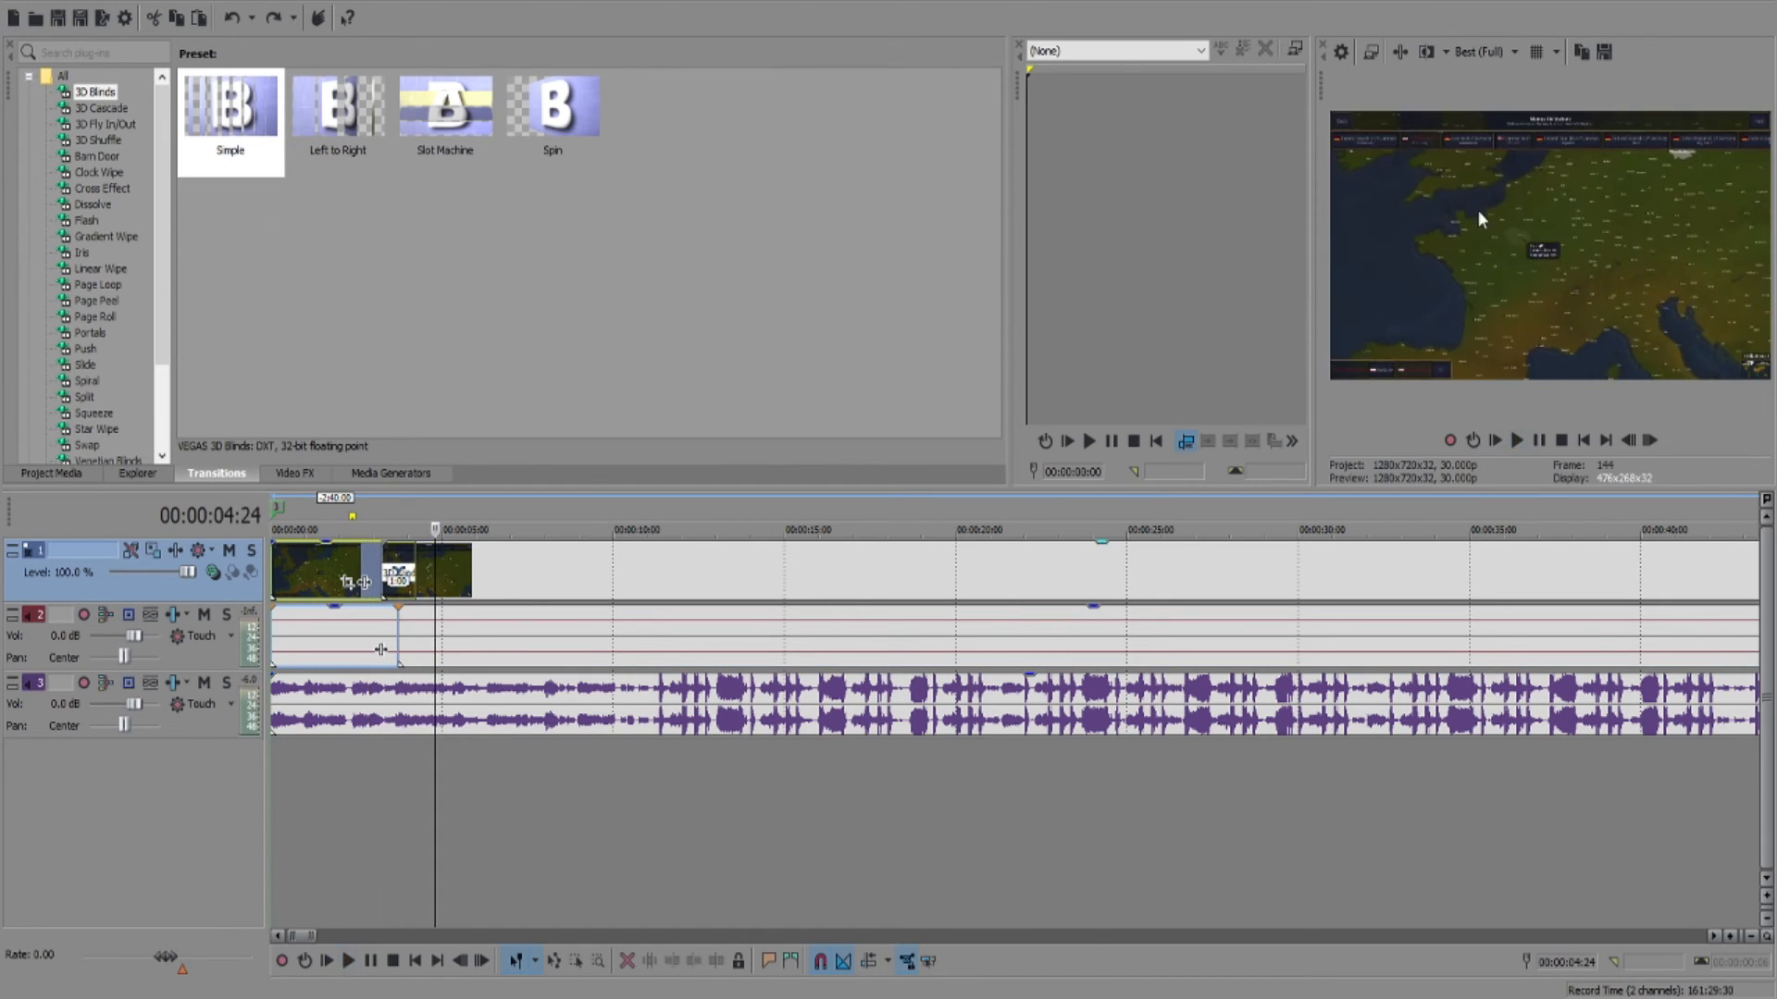
# Step: Lower the event volume of the added audio on track 3
pyautogui.click(412, 778)
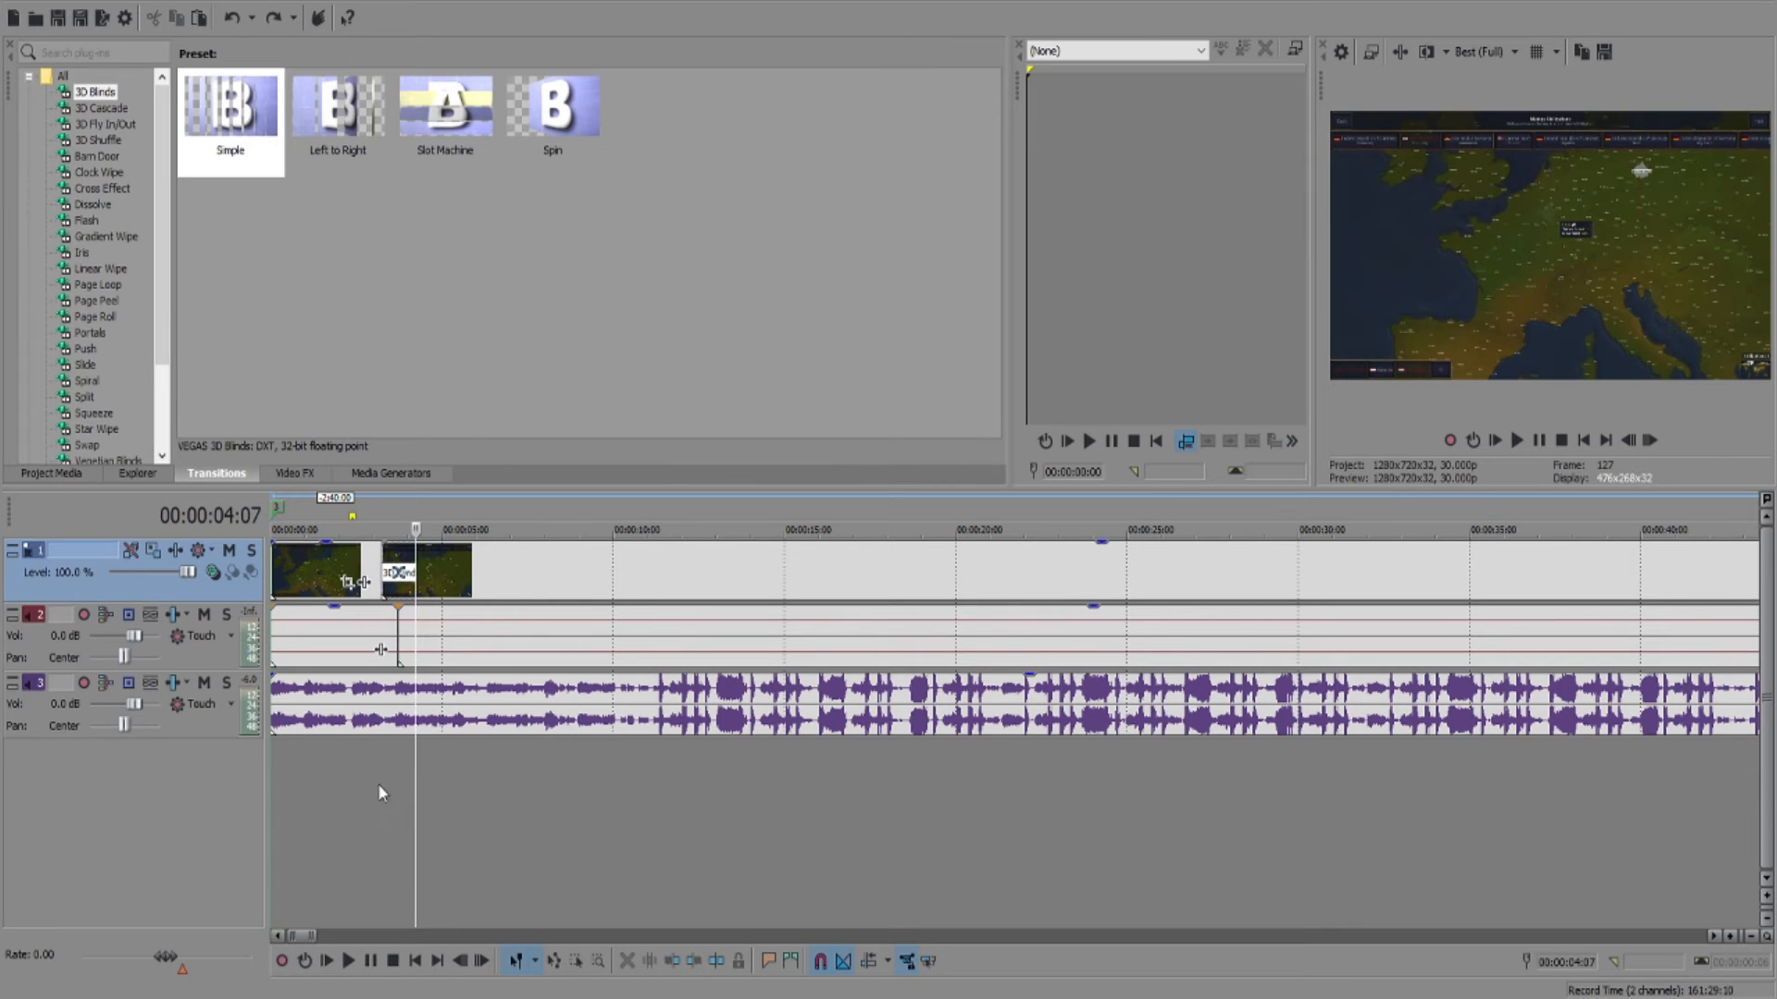
pyautogui.click(318, 785)
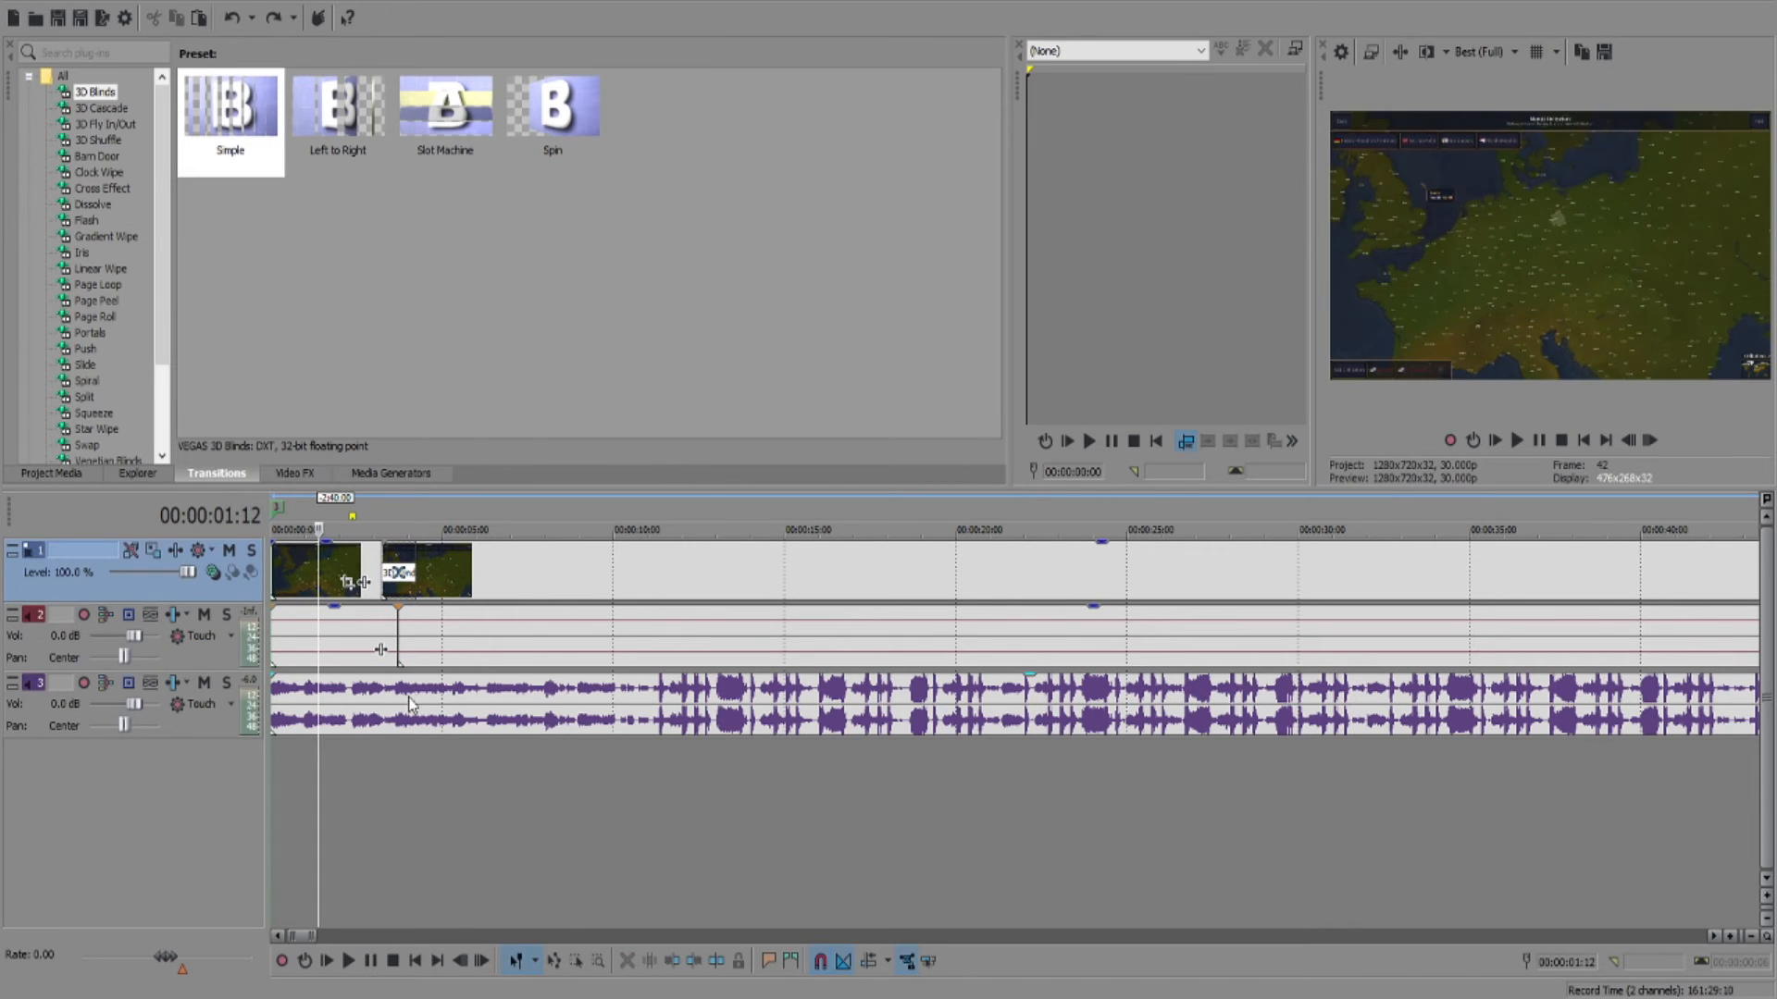
pyautogui.moveTo(407, 678); pyautogui.dragTo(424, 724)
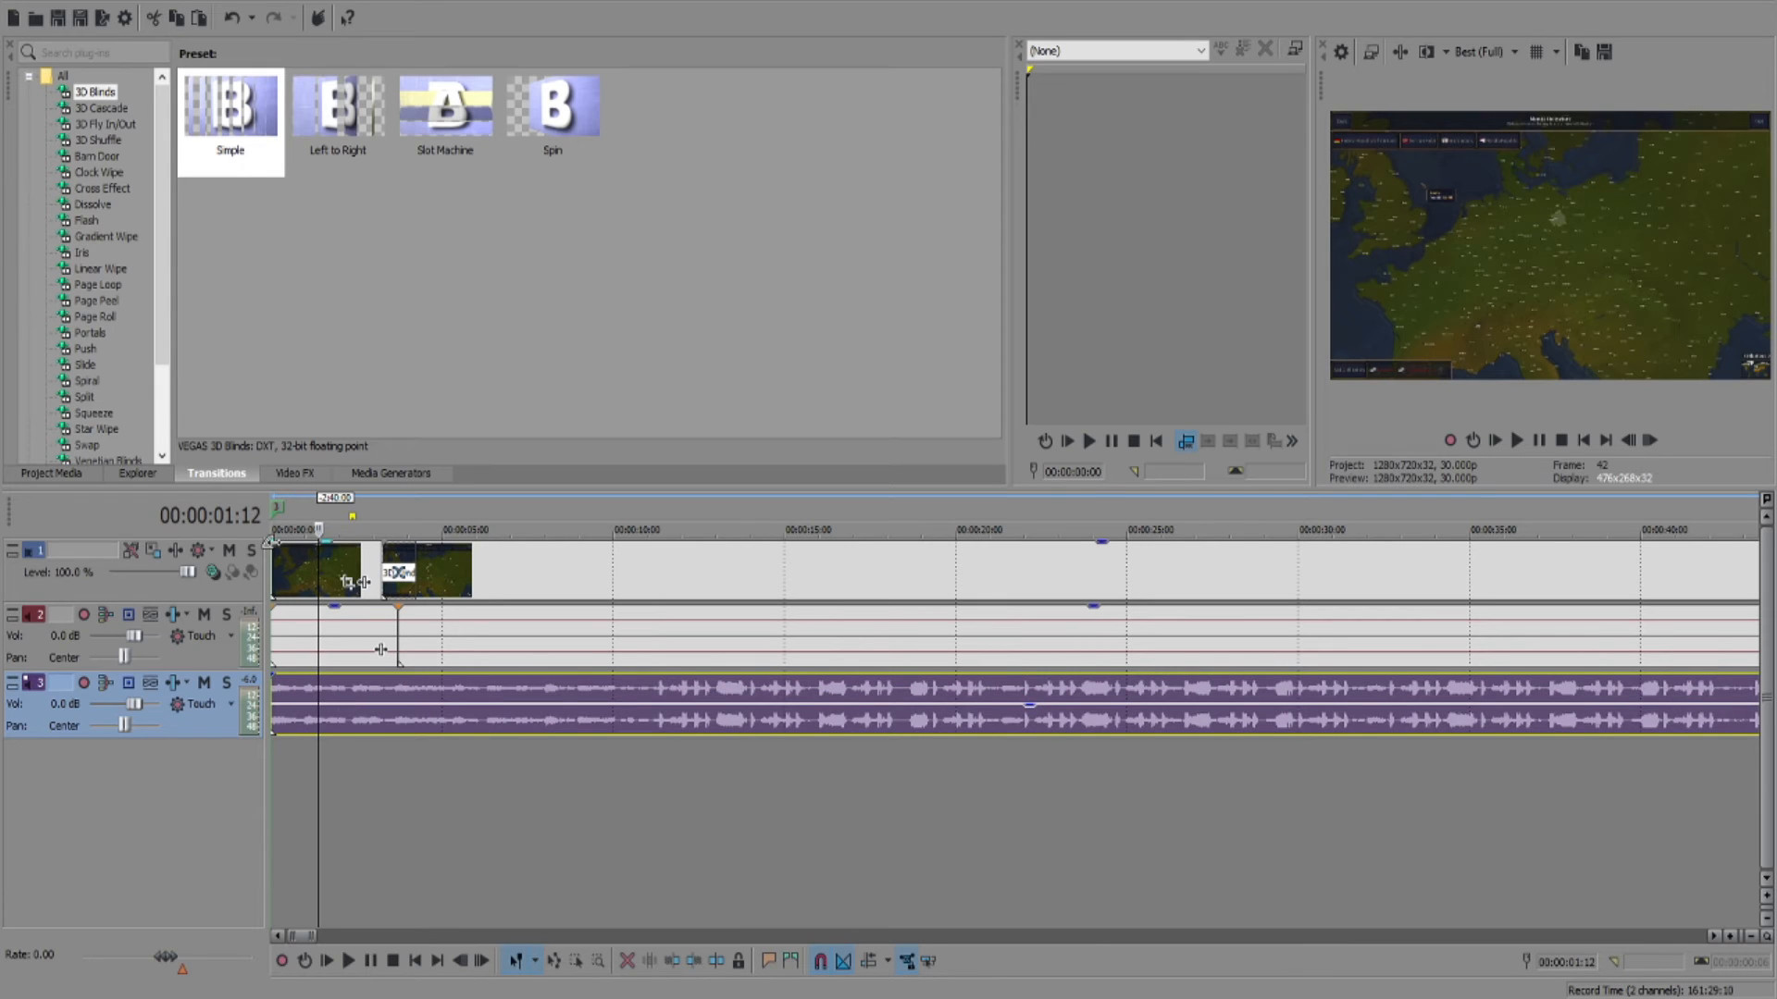
# Step: Add a short fade-in to the start of the first video event and check it at the start of the timeline
pyautogui.moveTo(273, 544); pyautogui.dragTo(294, 558)
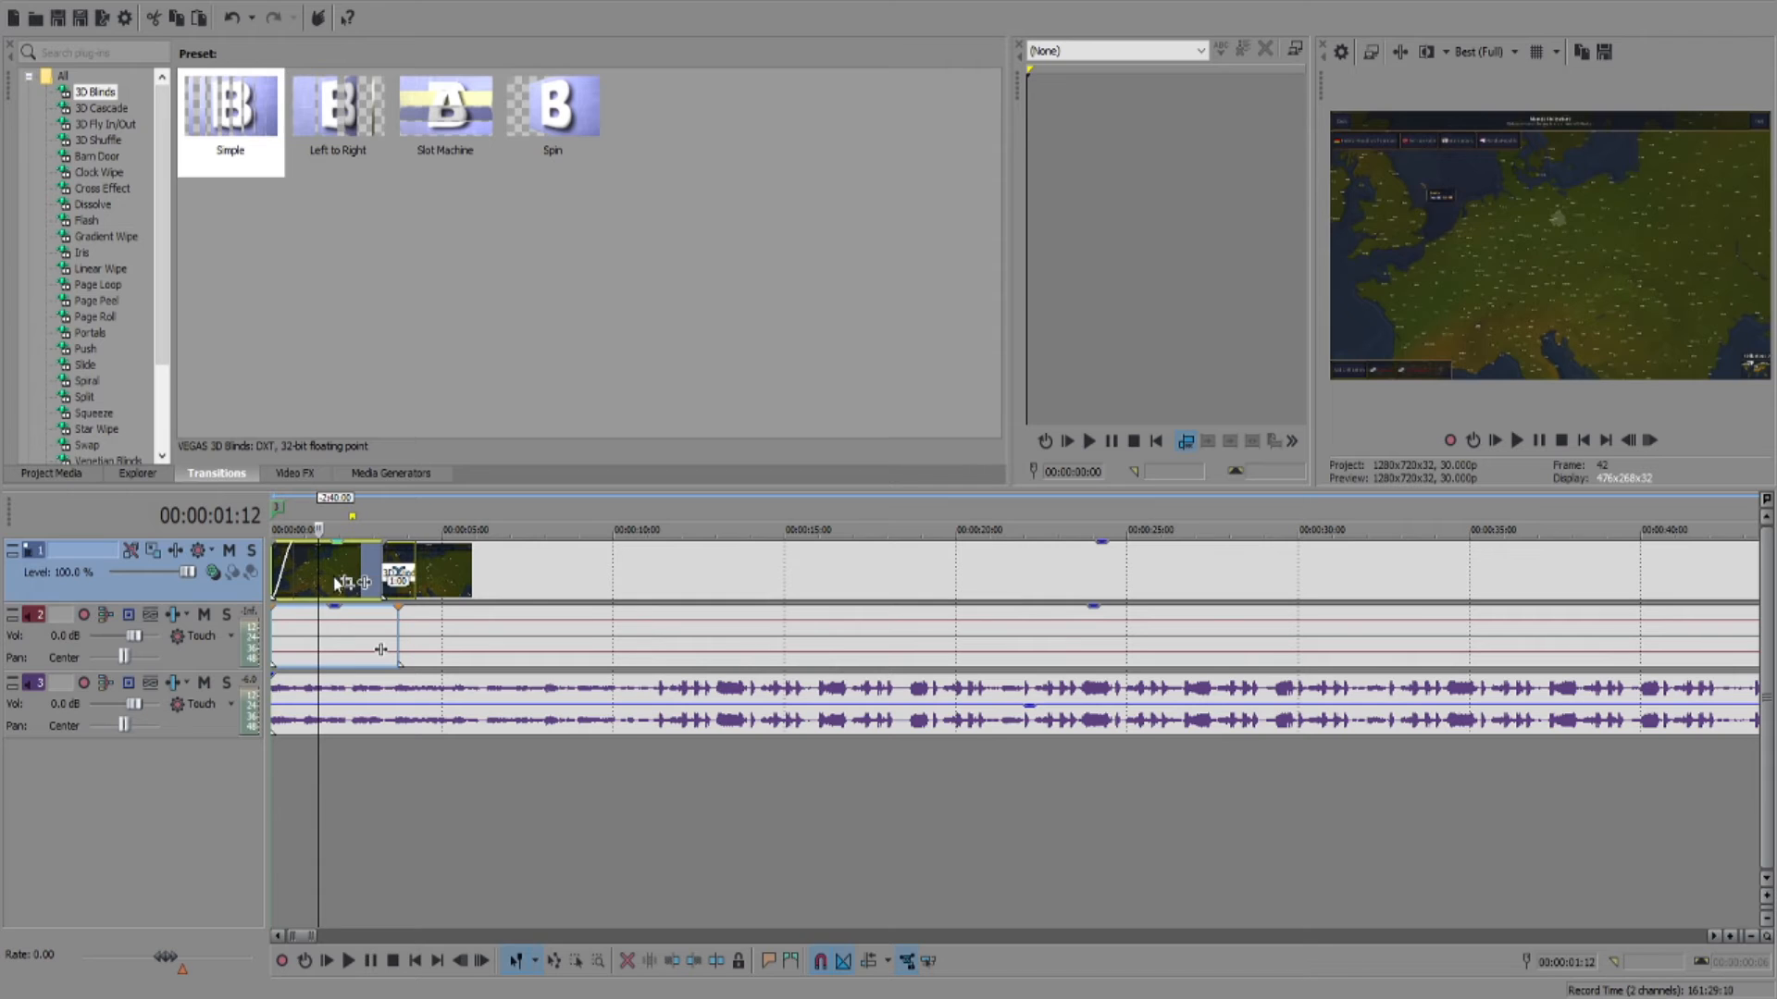
pyautogui.click(373, 572)
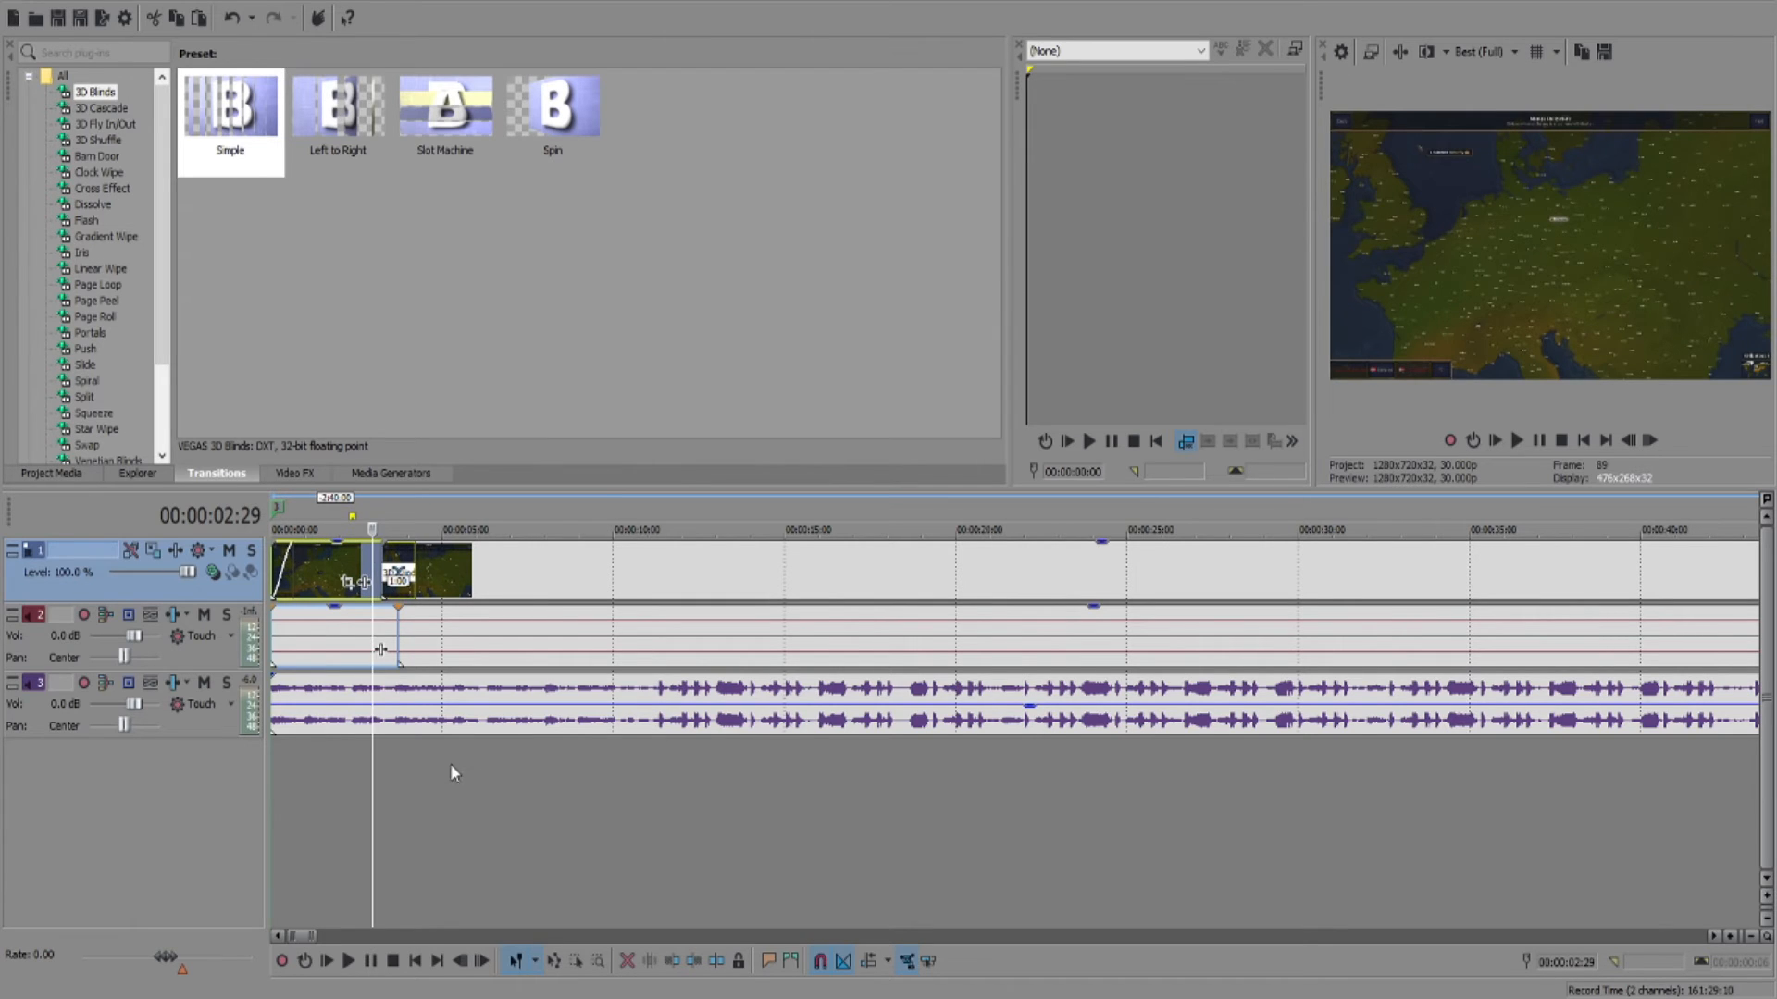
pyautogui.click(388, 723)
pyautogui.click(296, 758)
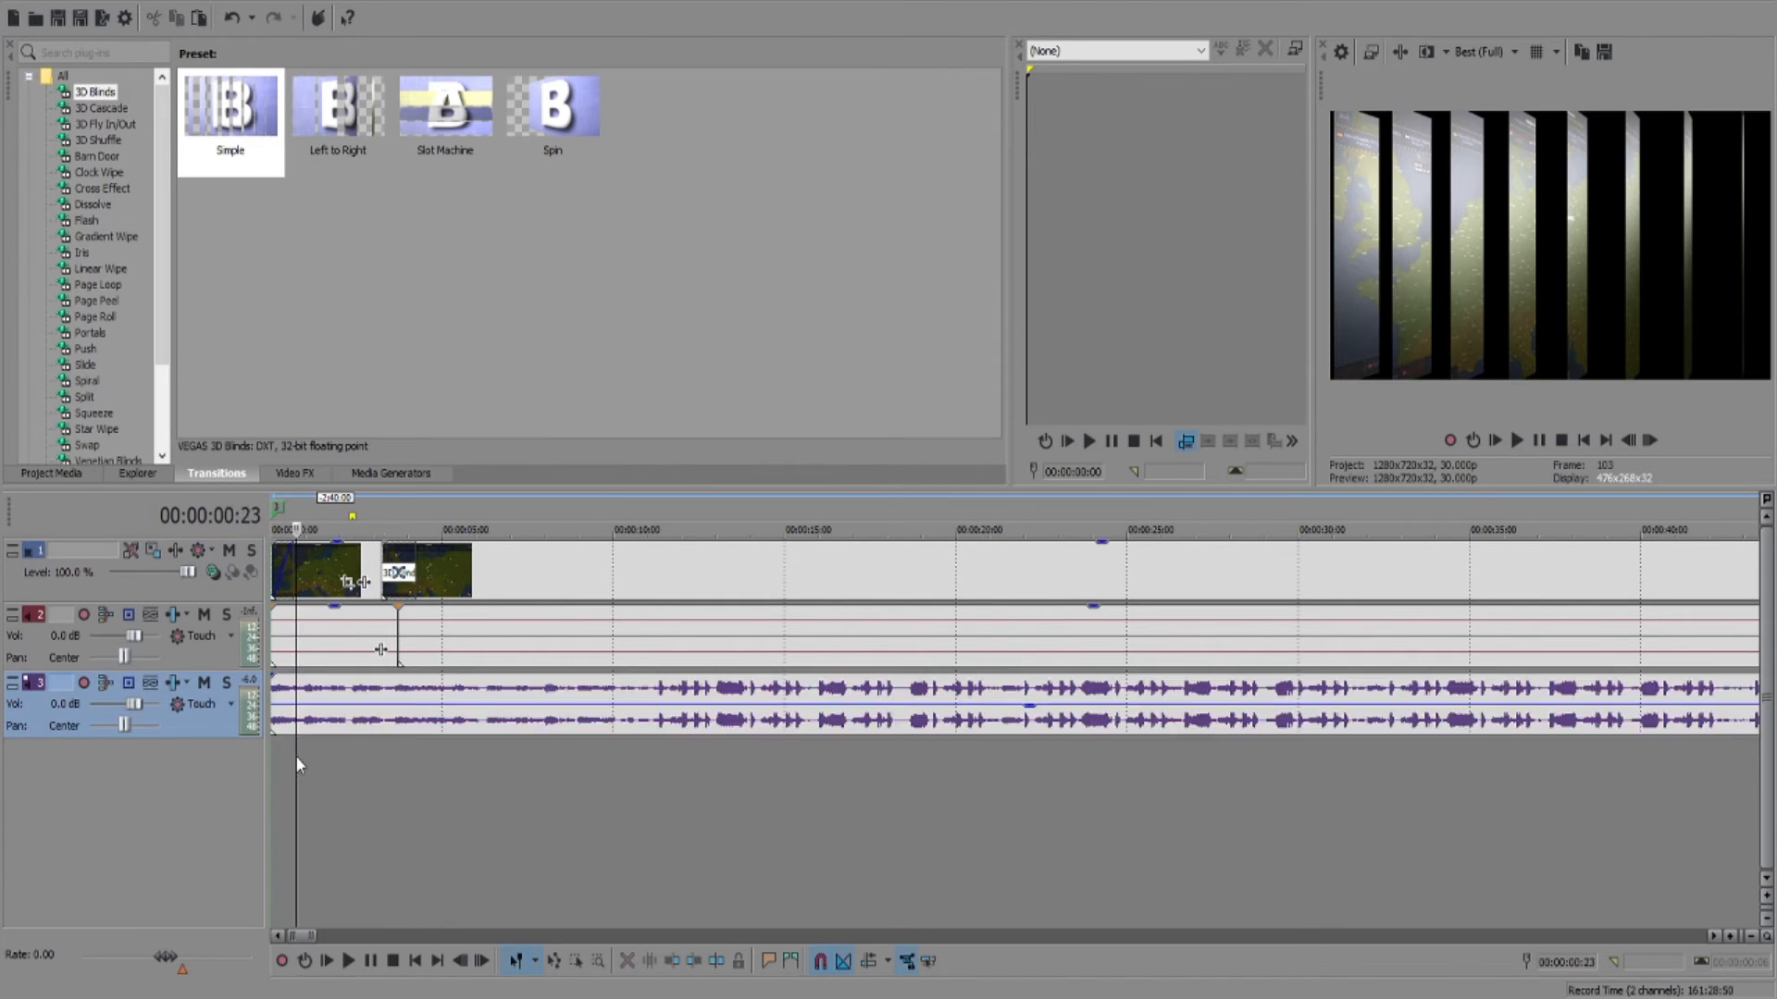
pyautogui.hotkey('ctrl', 'Home')
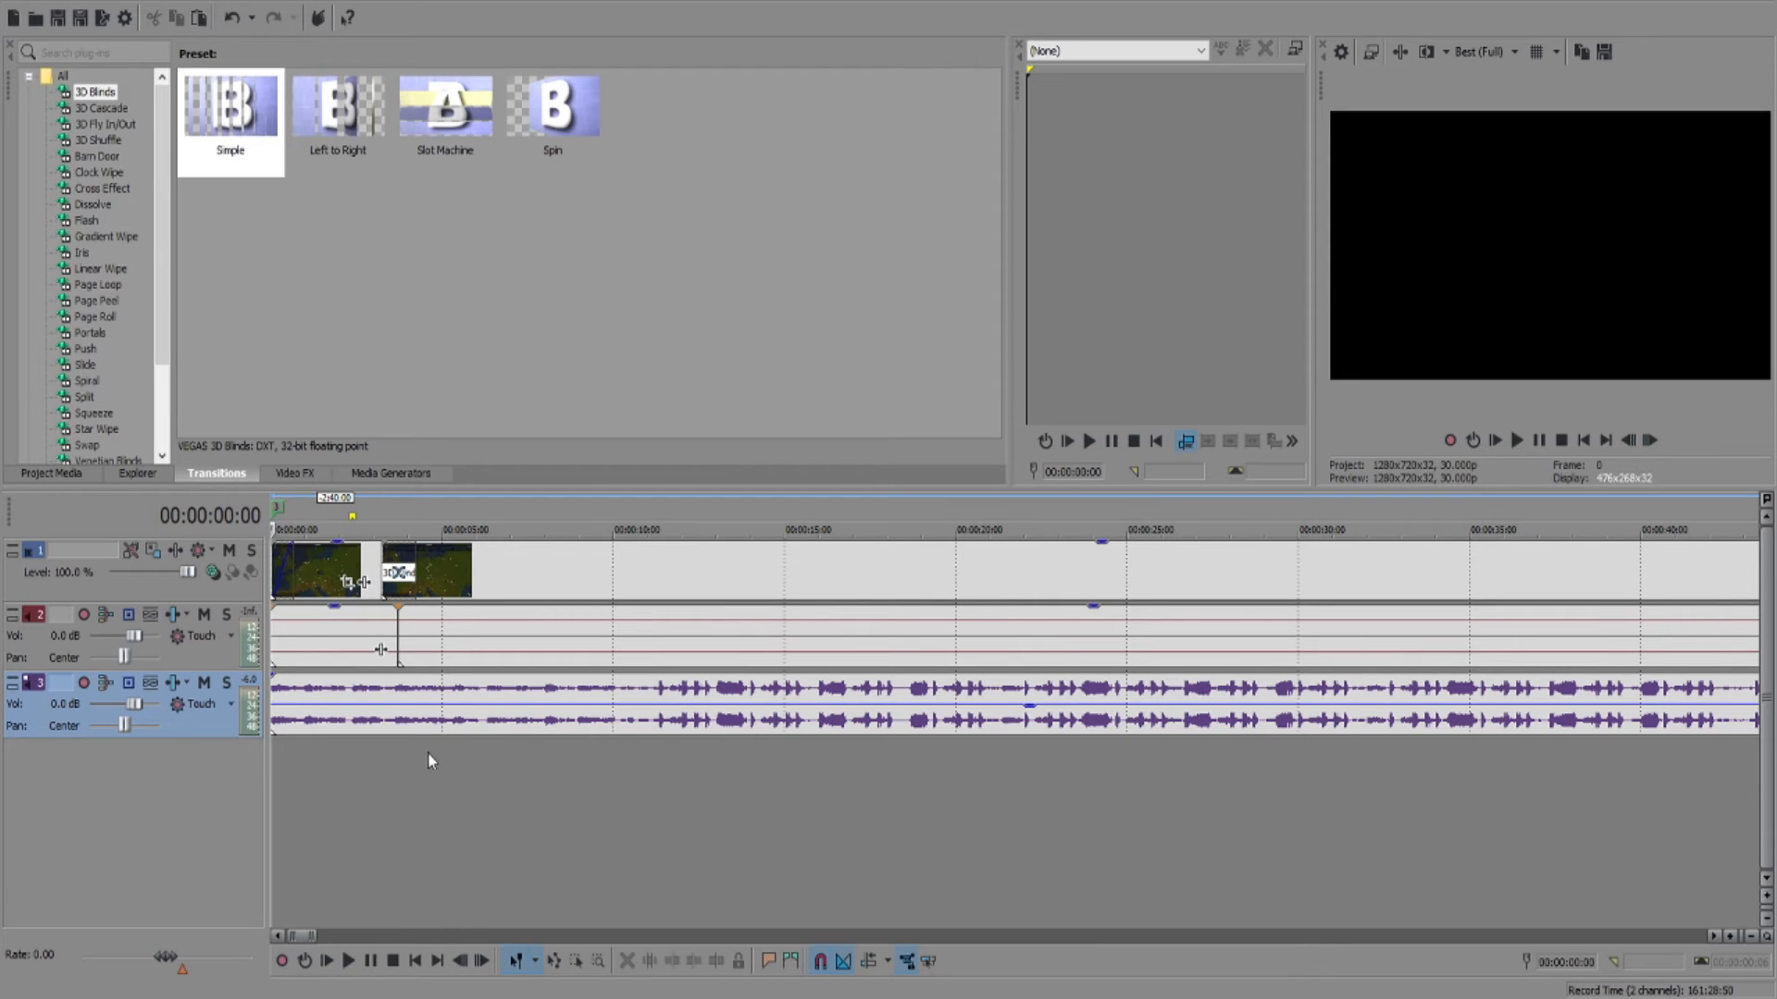
# Step: Split the gameplay video at 00:00:06:18 and 00:00:12:15, undoing the second split
pyautogui.click(497, 576)
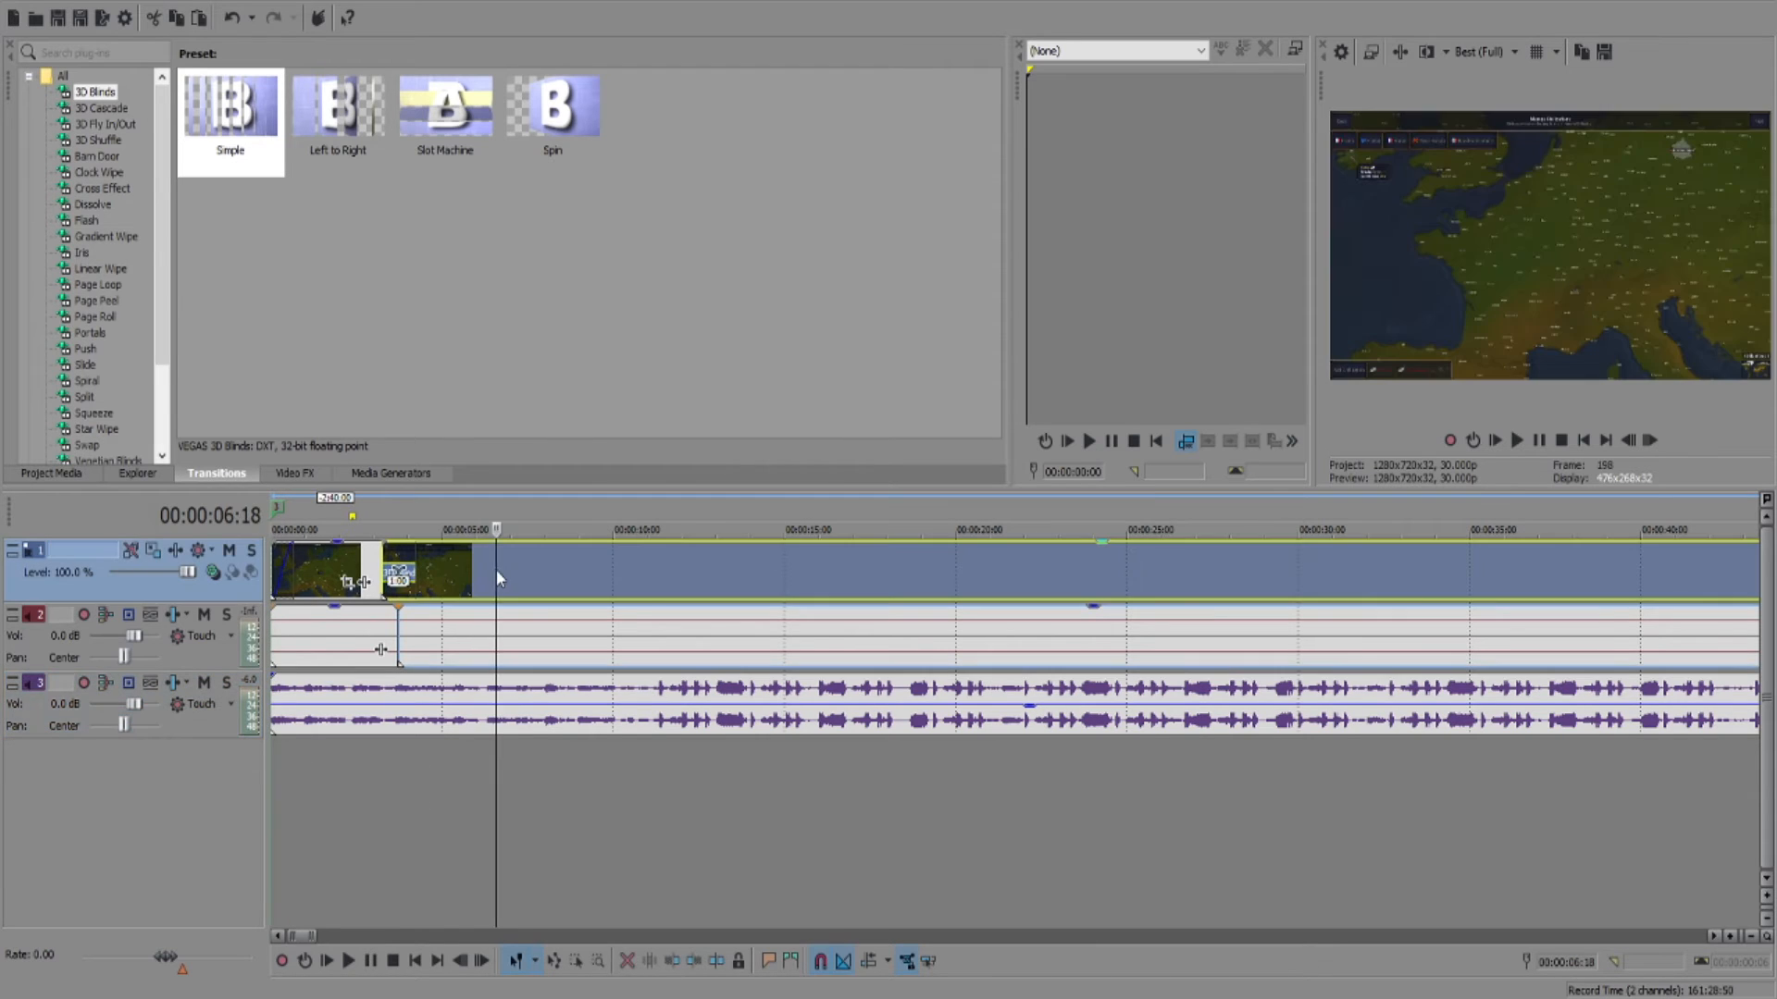
pyautogui.press('s')
pyautogui.click(698, 585)
pyautogui.press('s')
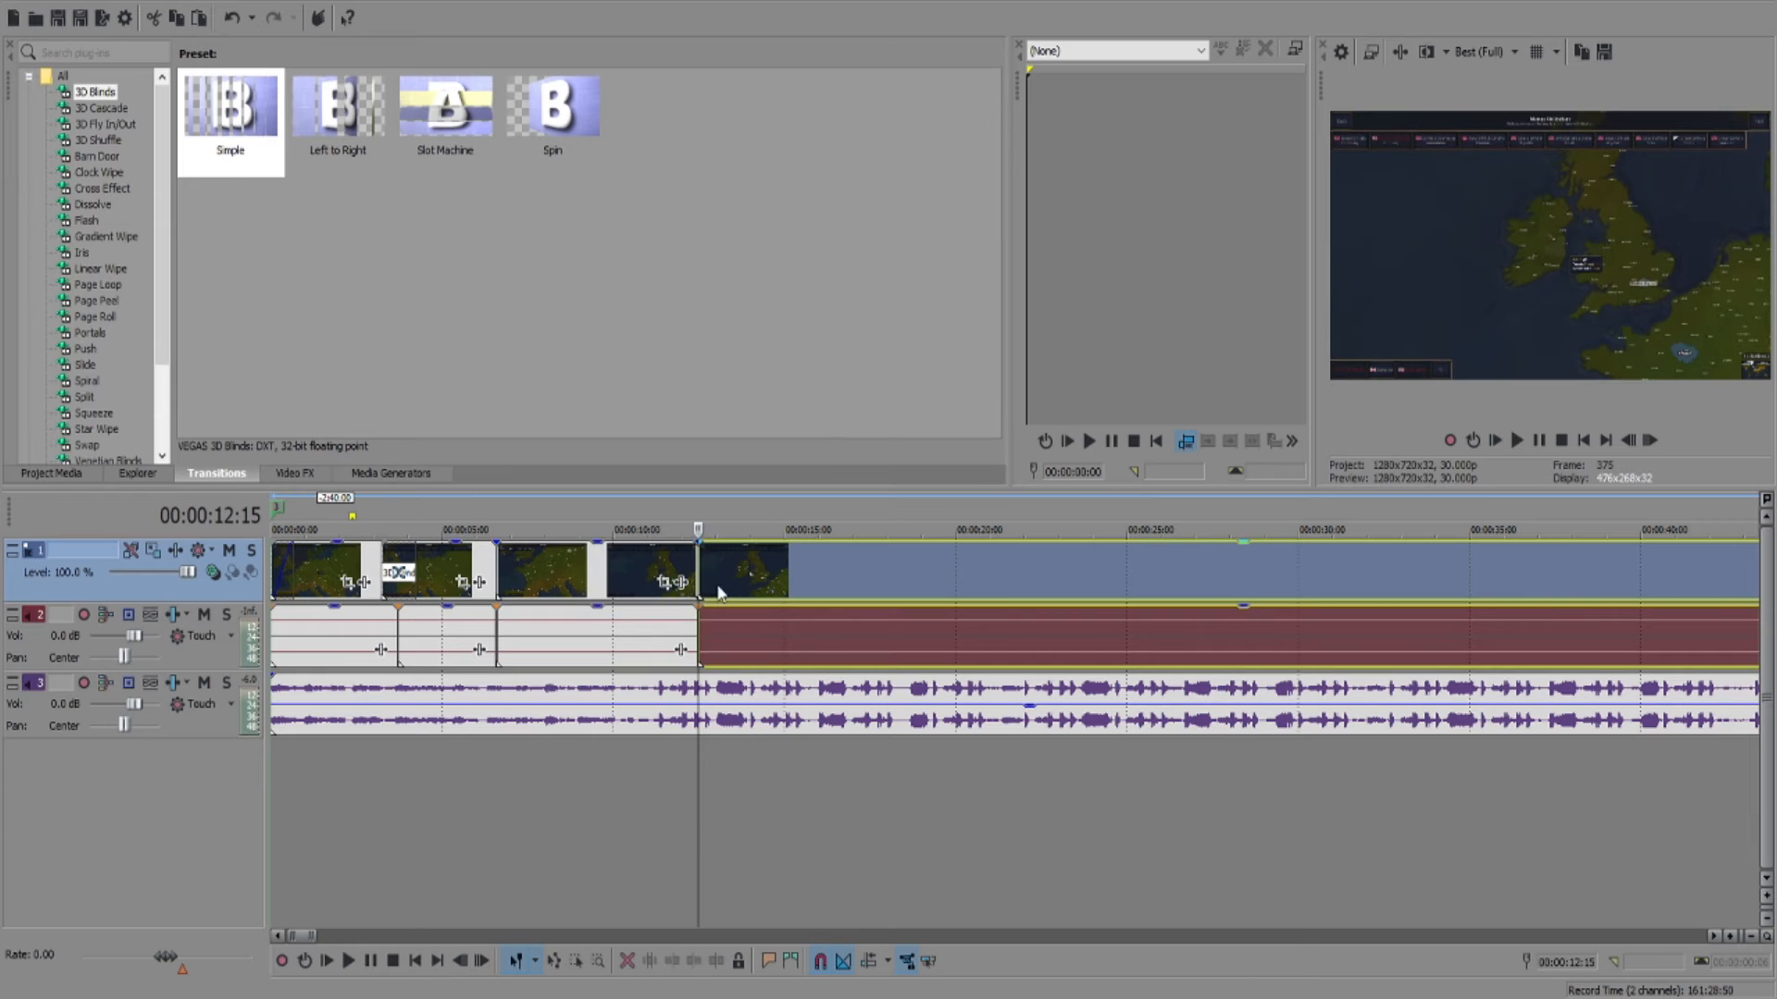
pyautogui.hotkey('ctrl', 'z')
# Step: Move the third video event aside, extend the second event to about 00:00:08:16 and place the third directly against it
pyautogui.moveTo(561, 576); pyautogui.dragTo(728, 589)
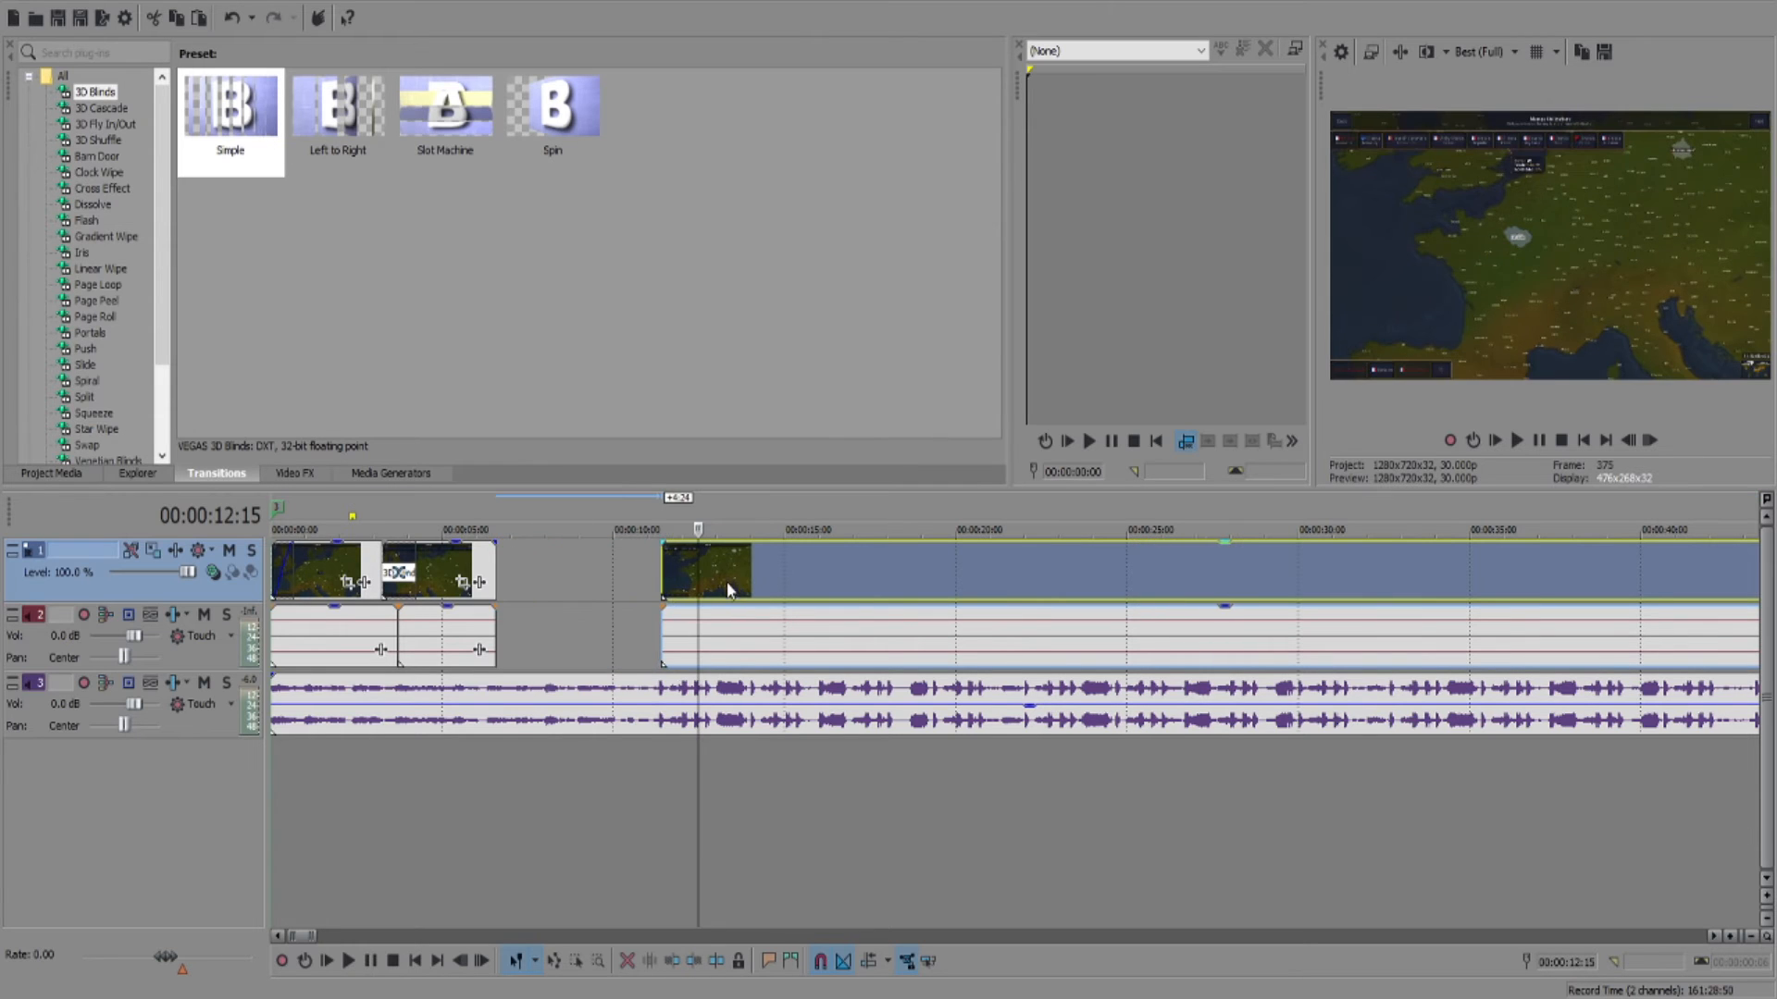
pyautogui.moveTo(495, 561); pyautogui.dragTo(561, 571)
pyautogui.moveTo(675, 572); pyautogui.dragTo(585, 570)
# Step: Split the last video event at 00:00:10:07 and 00:00:13:07
pyautogui.click(621, 572)
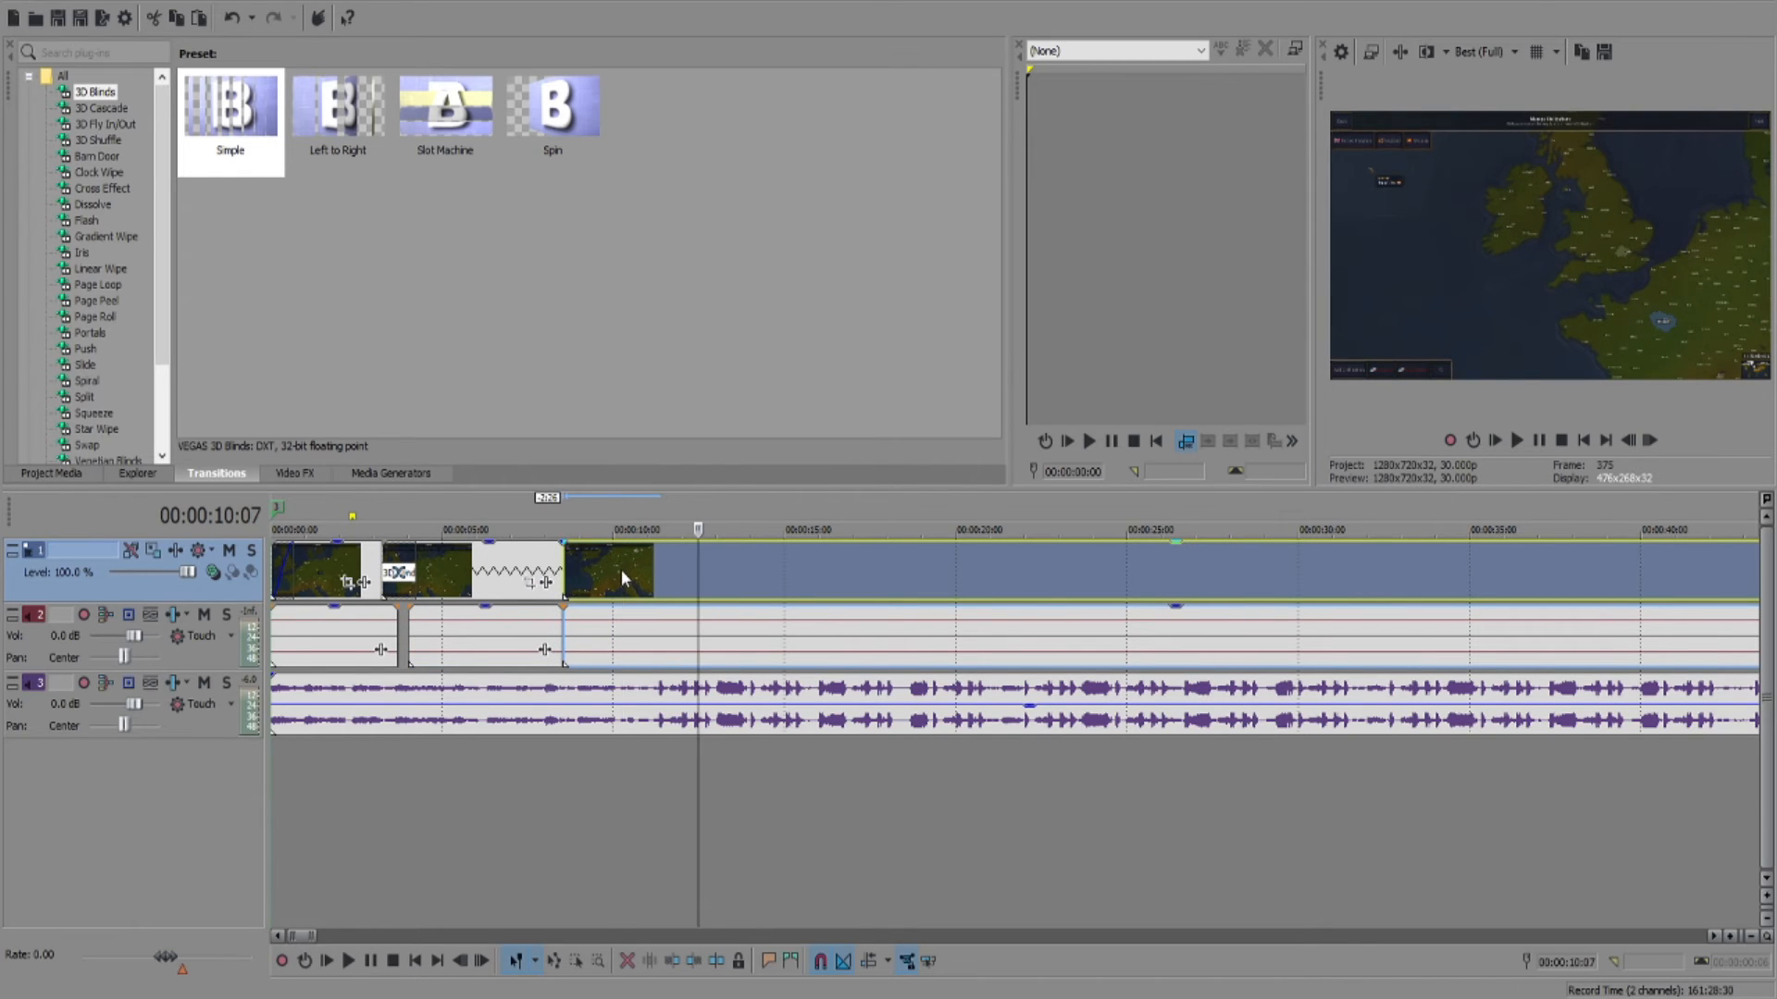
pyautogui.press('s')
pyautogui.click(725, 570)
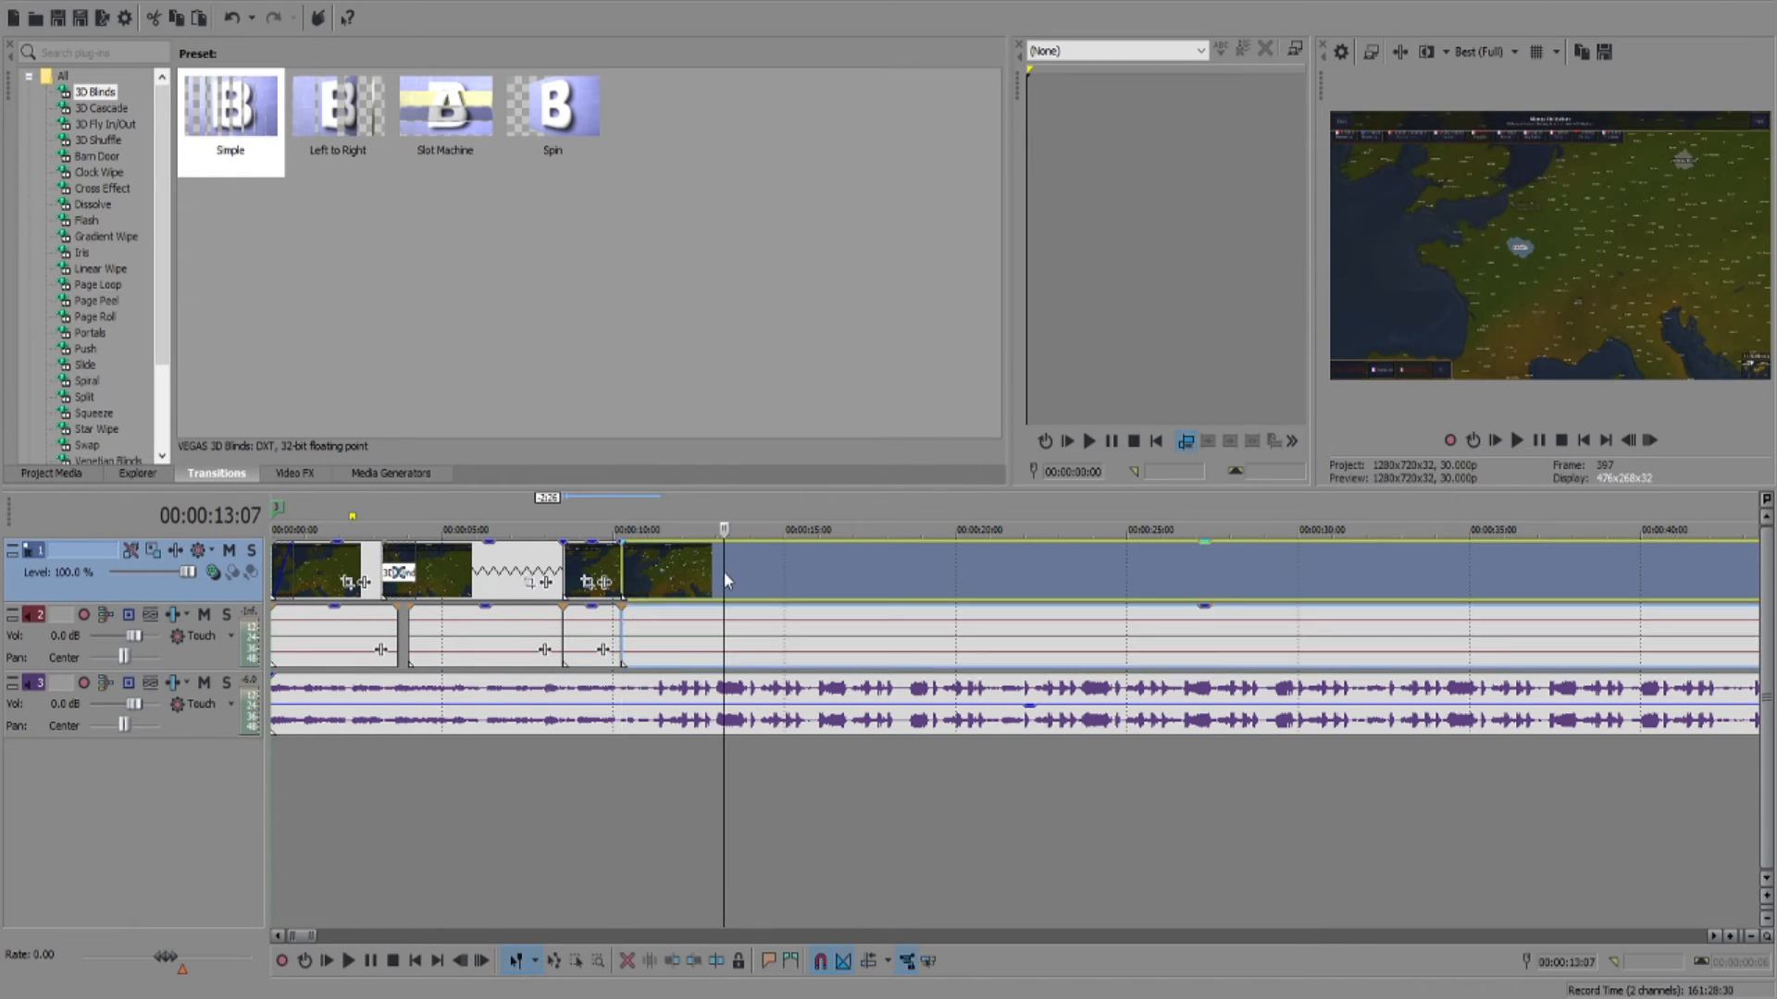
pyautogui.press('s')
# Step: Shorten the video event ending at 00:00:13:07 by 1:25 and place the last event directly against its new end
pyautogui.moveTo(847, 574); pyautogui.dragTo(1116, 571)
pyautogui.click(641, 572)
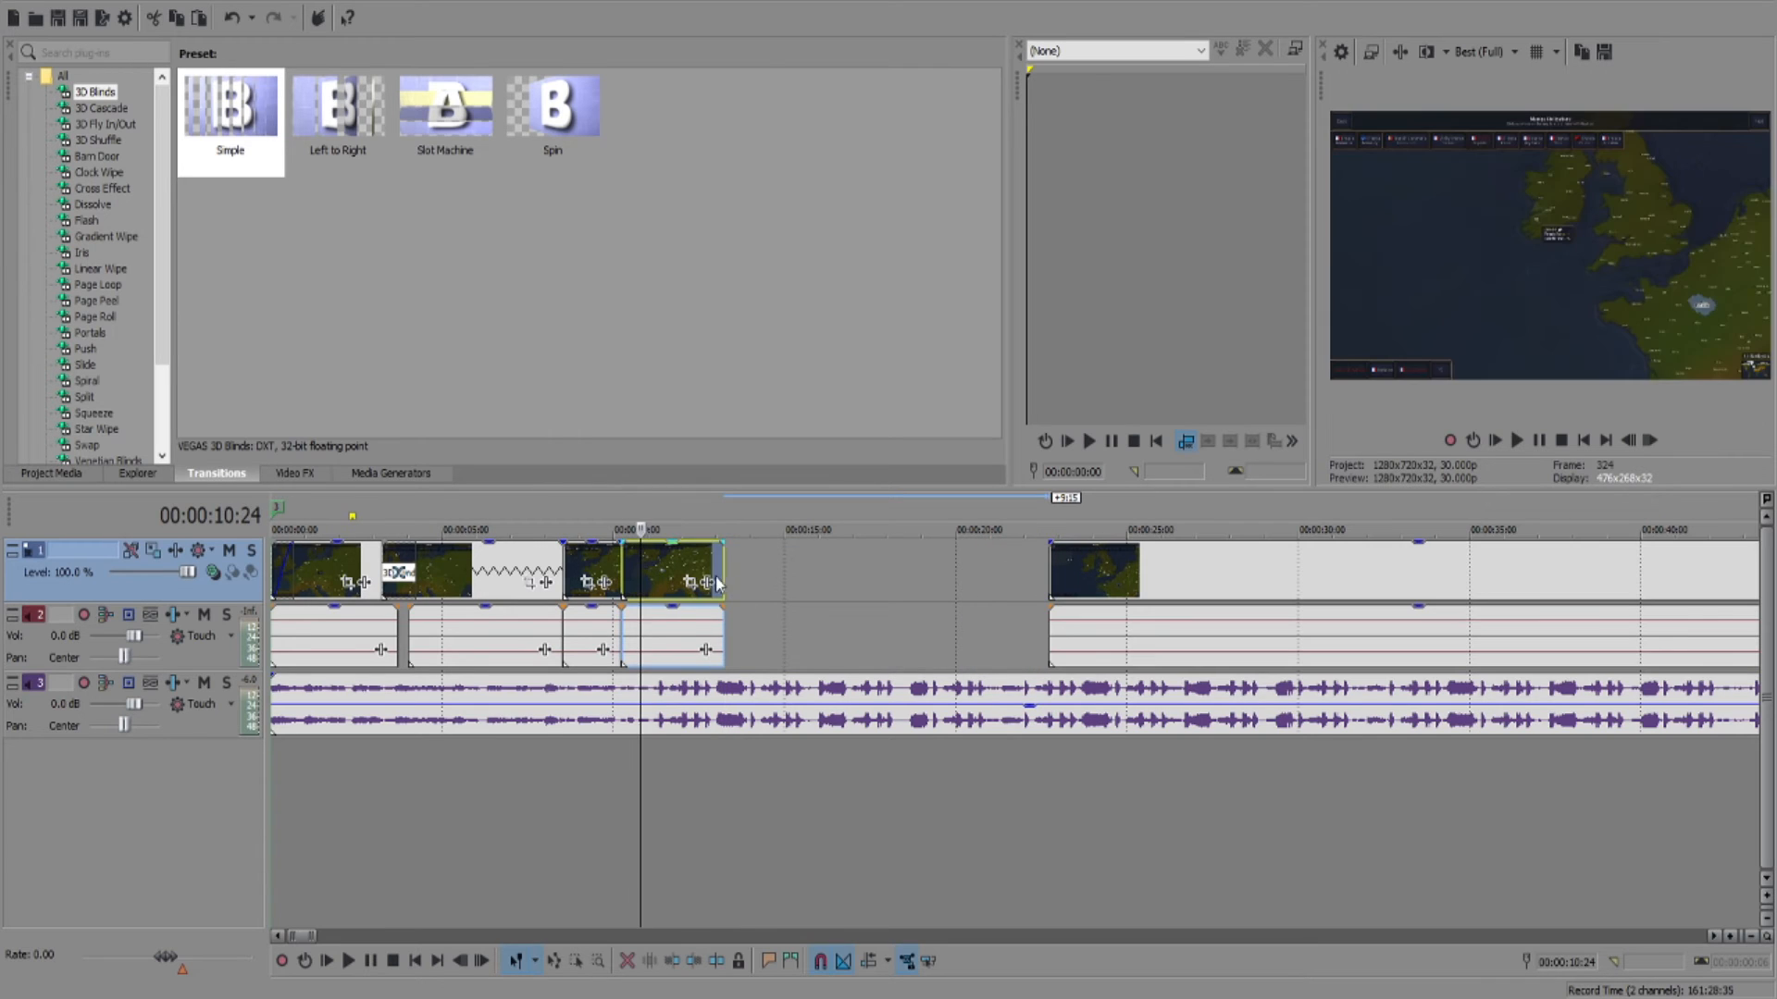
pyautogui.moveTo(723, 573); pyautogui.dragTo(662, 572)
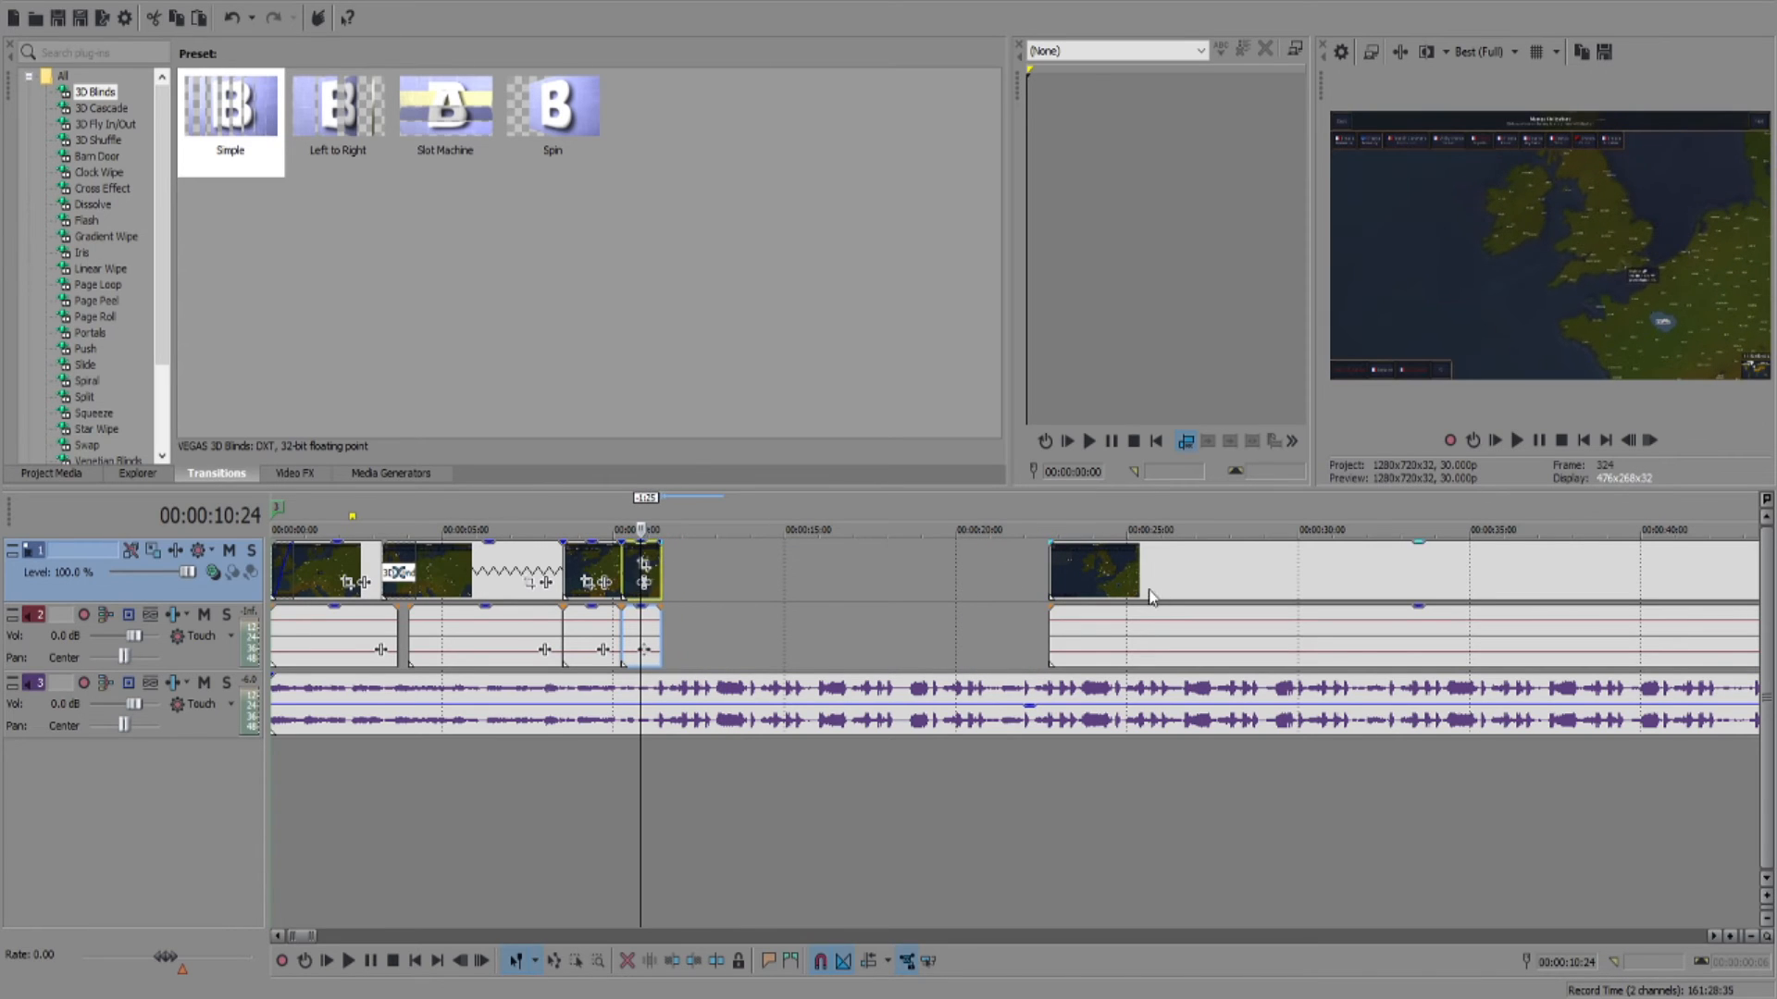
pyautogui.moveTo(1150, 595); pyautogui.dragTo(712, 585)
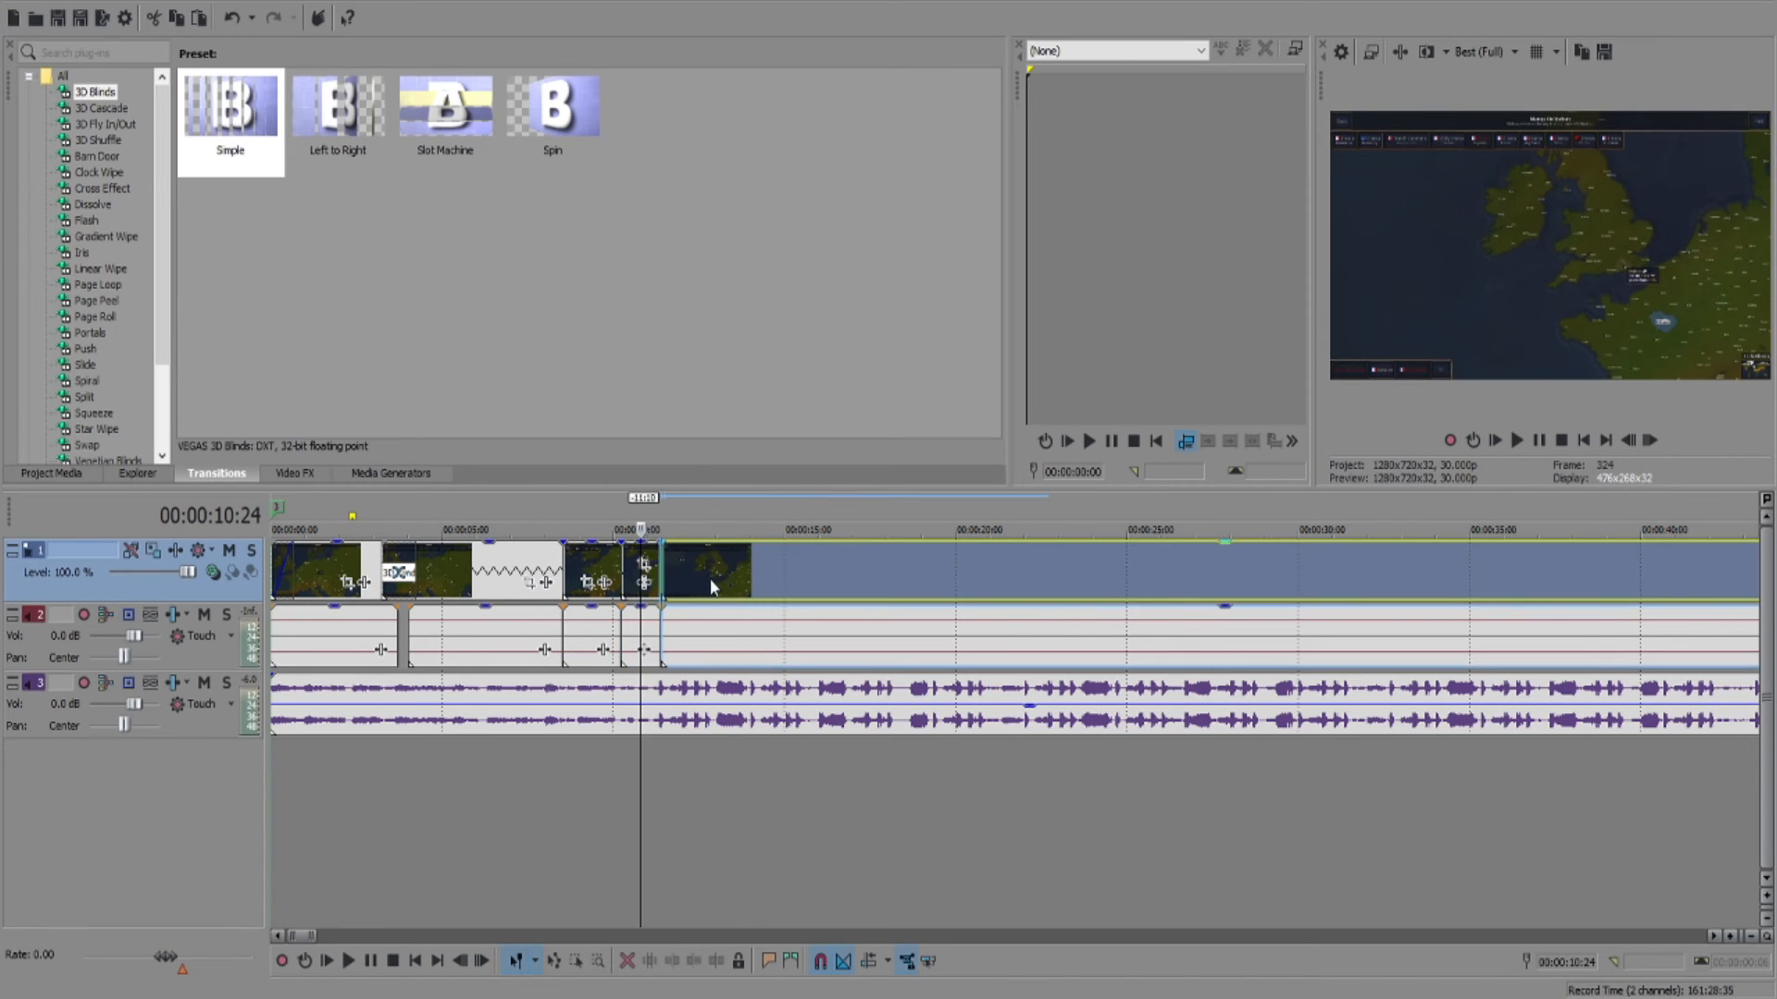
# Step: Split the audio on track 3 at 00:00:04:01, and try shifting its second part 1:22 later before restoring its position
pyautogui.click(275, 552)
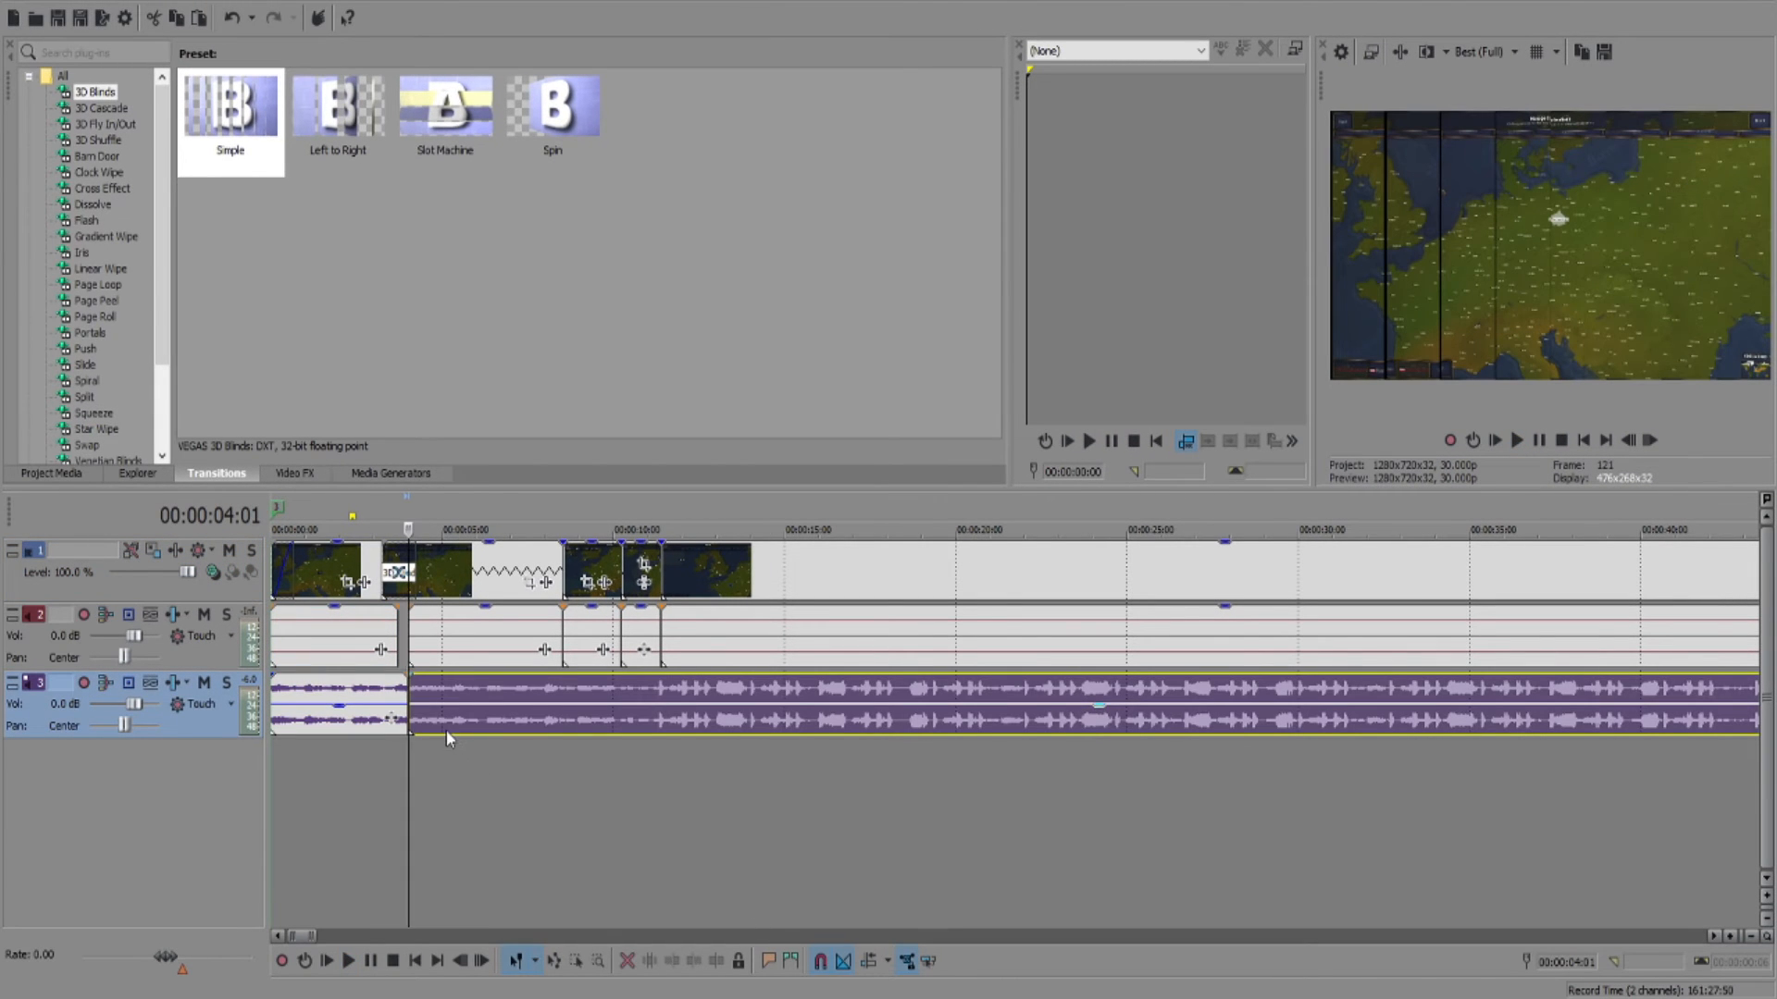
pyautogui.hotkey('ctrl', 'z')
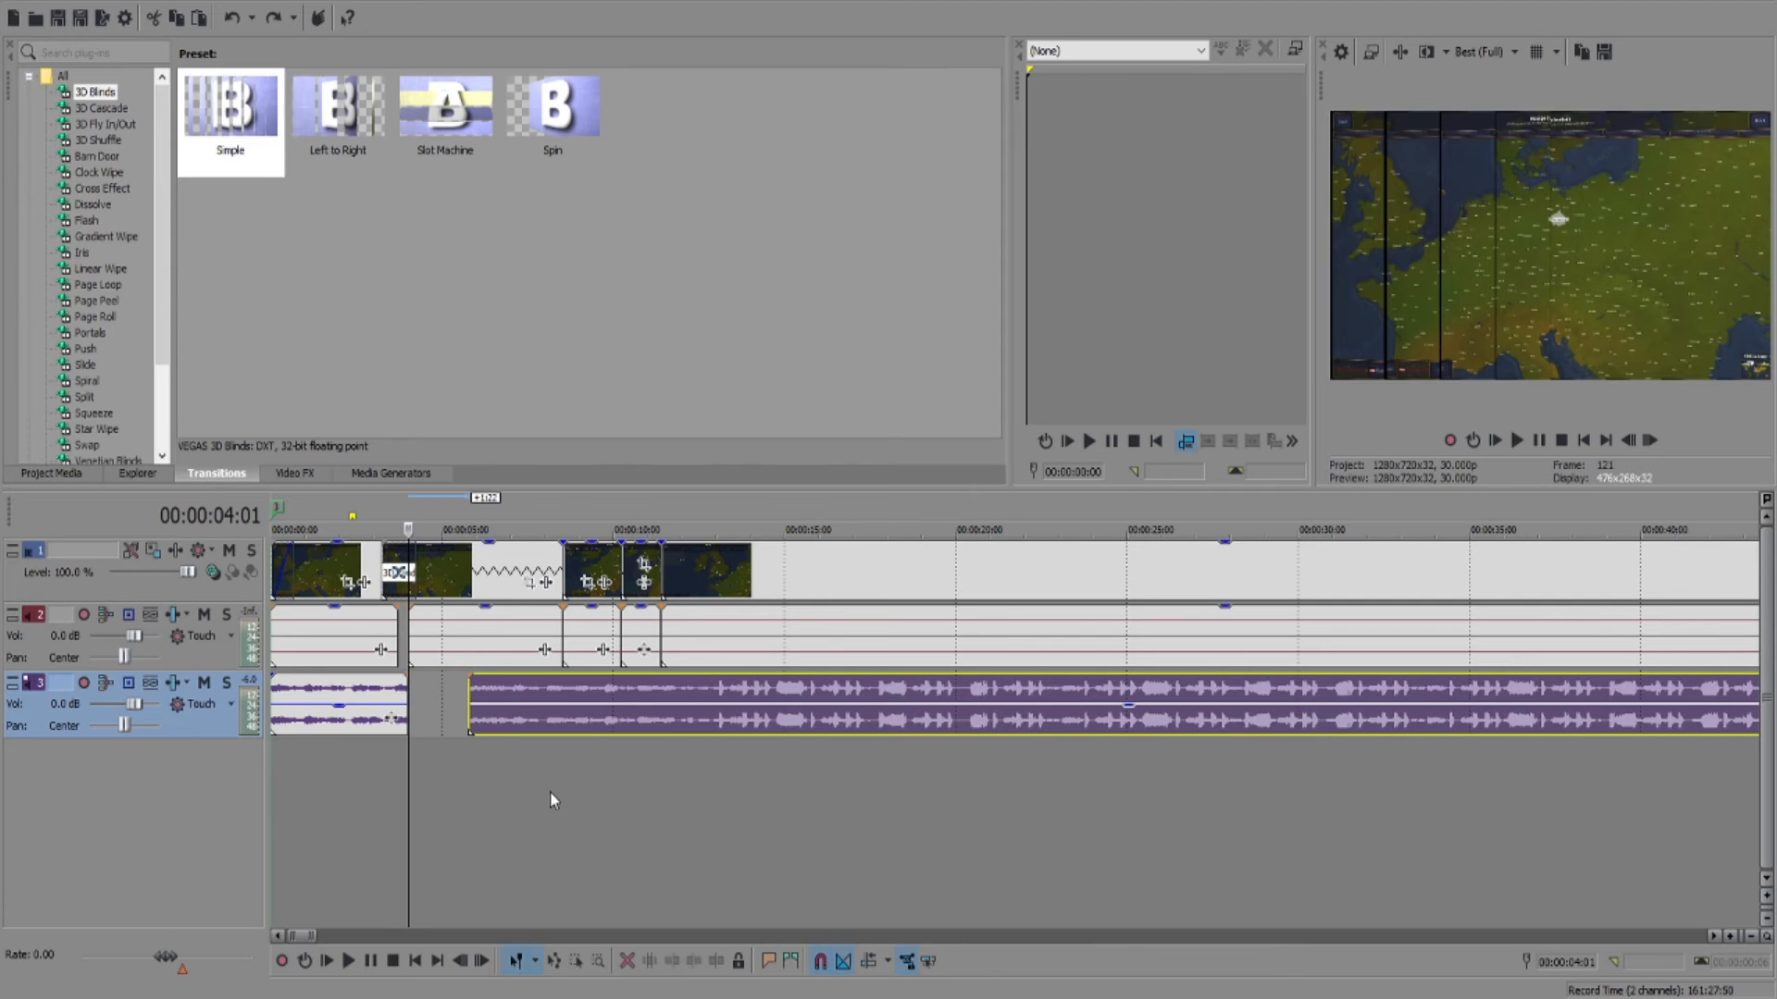
pyautogui.hotkey('ctrl', 'shift', 'z')
pyautogui.hotkey('ctrl', 'z')
pyautogui.hotkey('ctrl', 'shift', 'z')
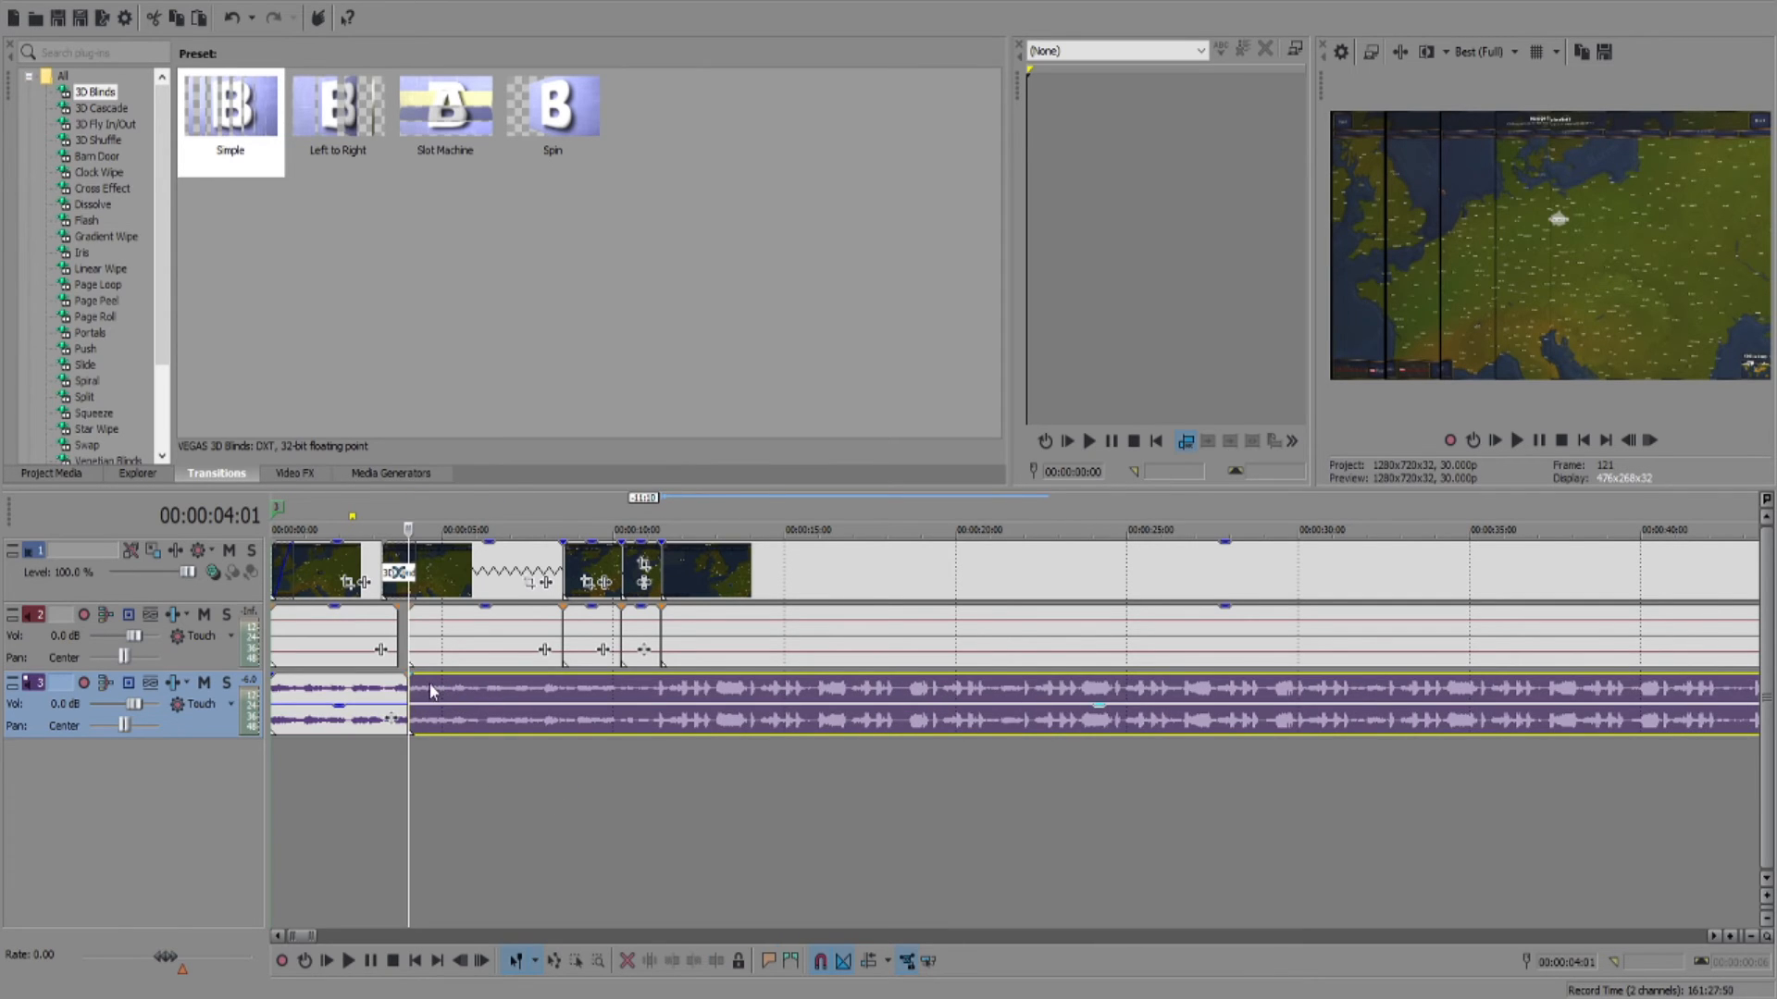
# Step: Split the second audio event on track 3 at 00:00:08:16 and shorten the middle piece by 2:07
pyautogui.click(423, 685)
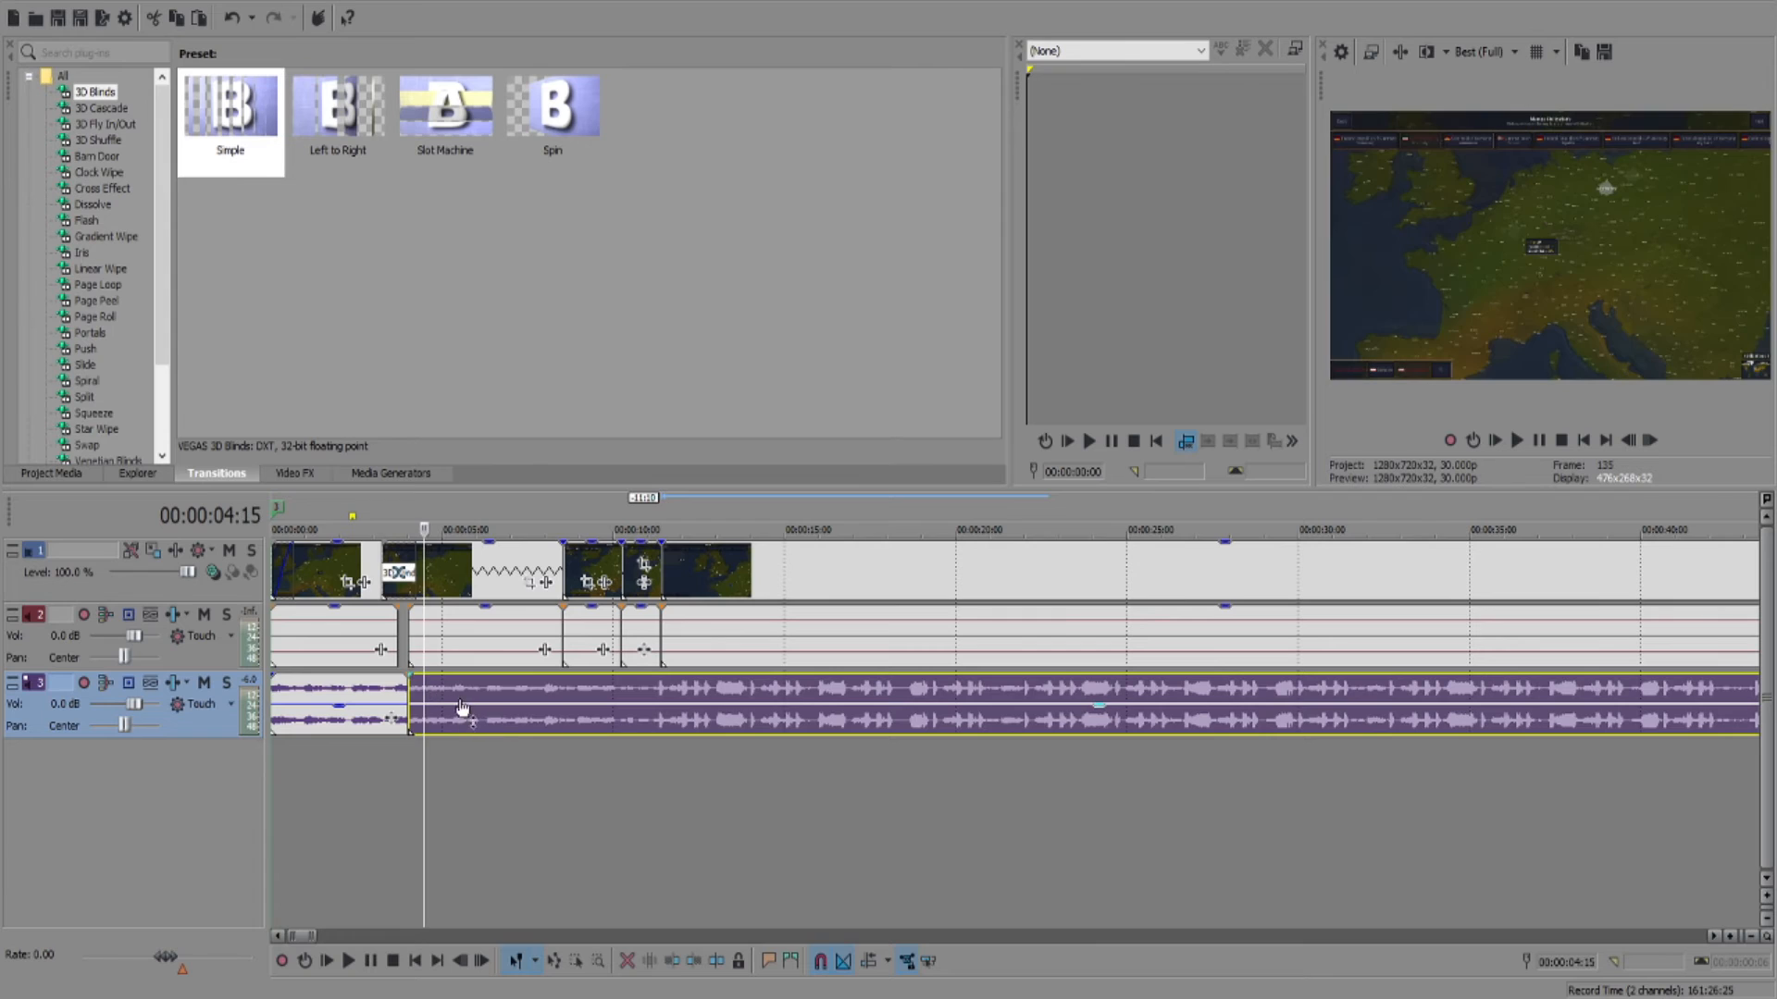
pyautogui.click(563, 694)
pyautogui.press('s')
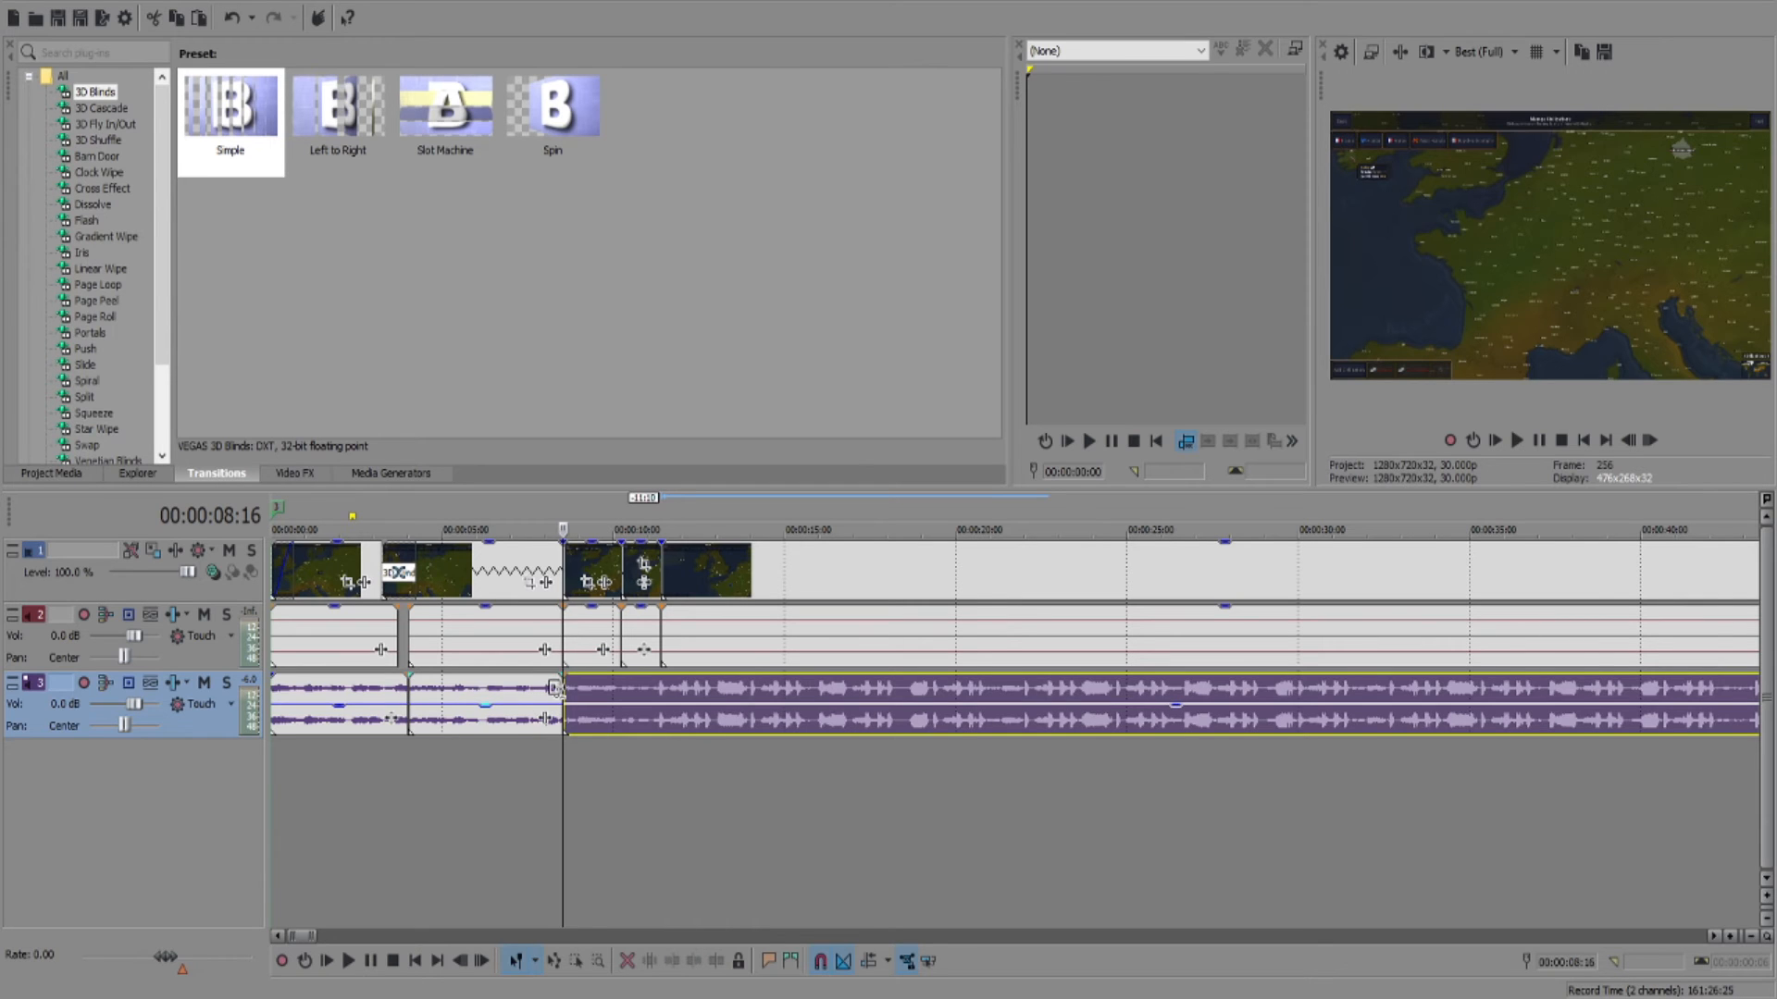
pyautogui.moveTo(555, 687); pyautogui.dragTo(477, 686)
# Step: Play back the shortened audio section, and undo both the trim and the split at 00:00:08:16
pyautogui.click(386, 764)
pyautogui.press('space')
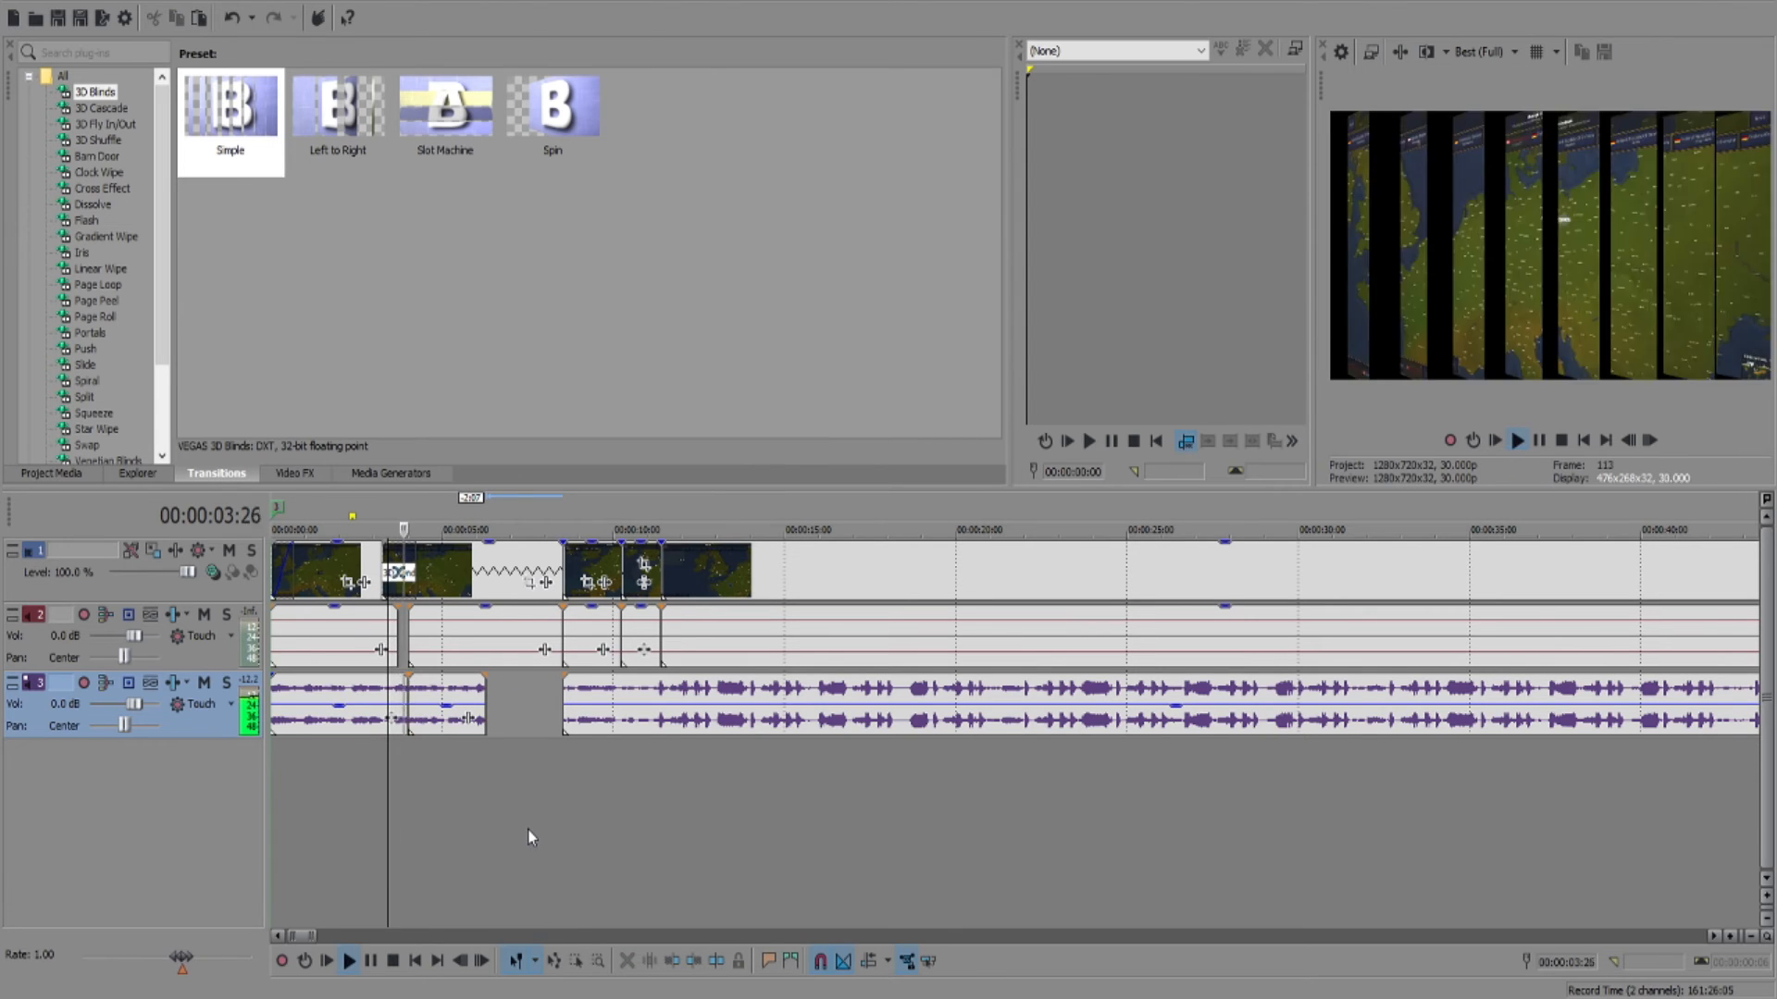
pyautogui.press('space')
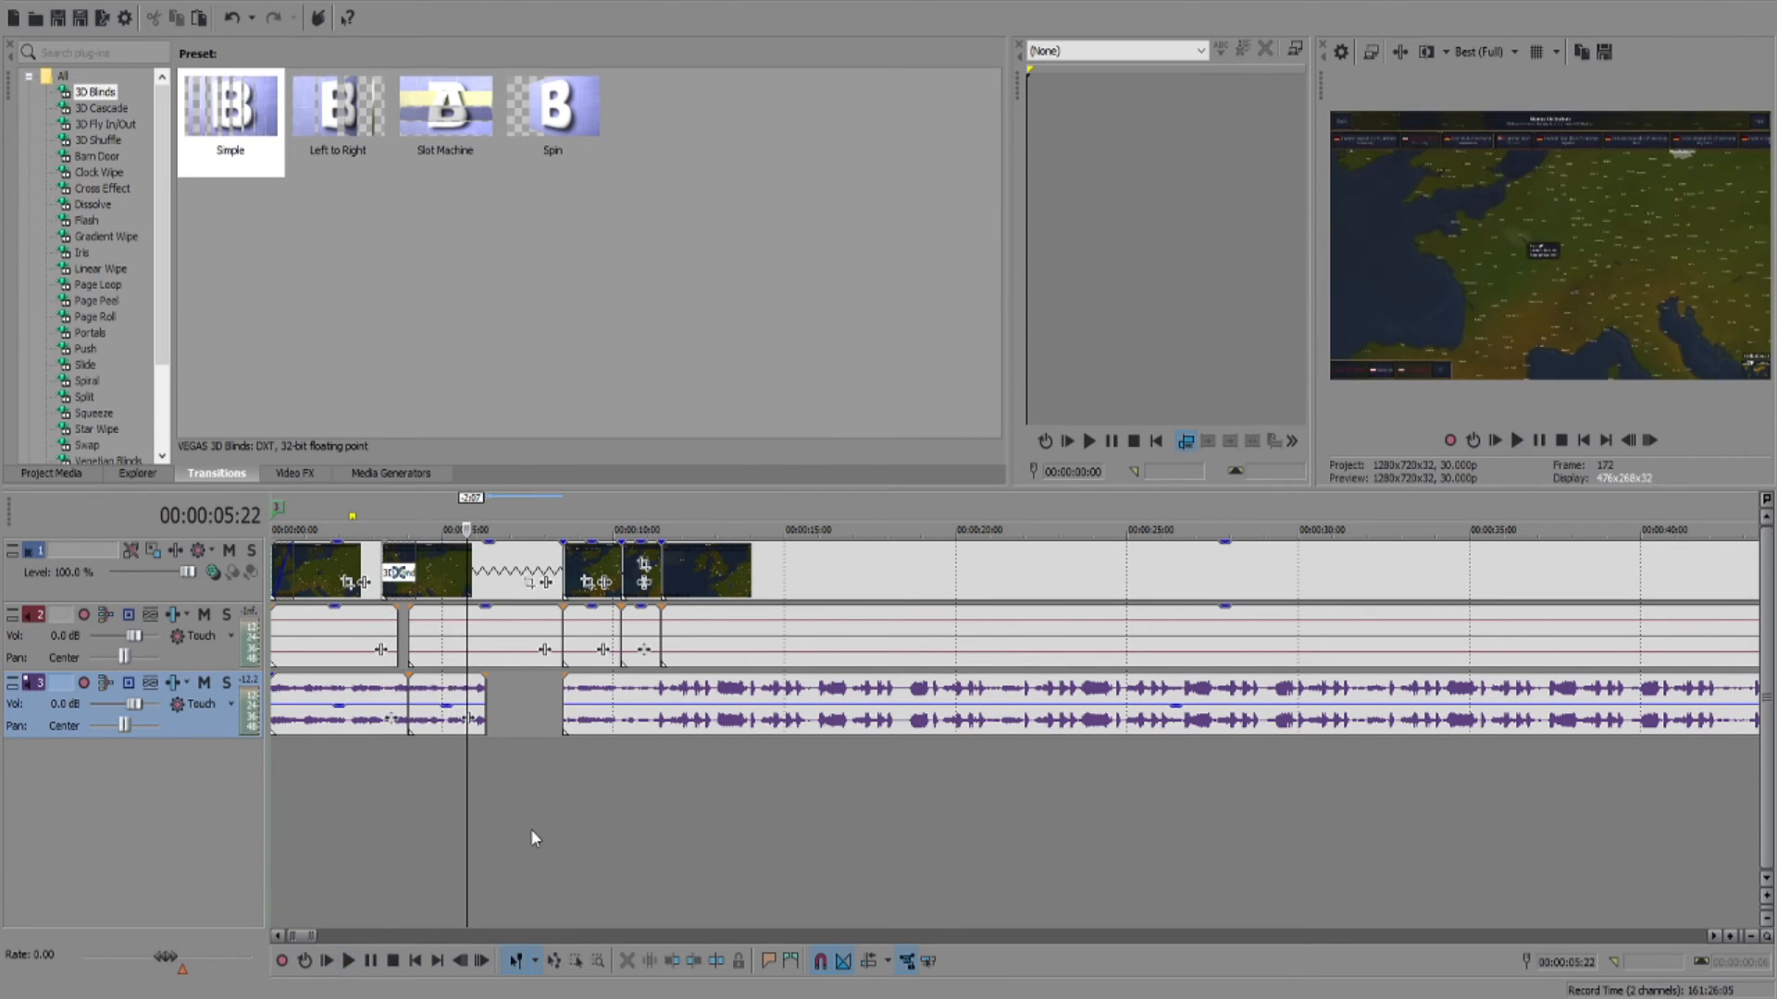
pyautogui.hotkey('ctrl', 'z')
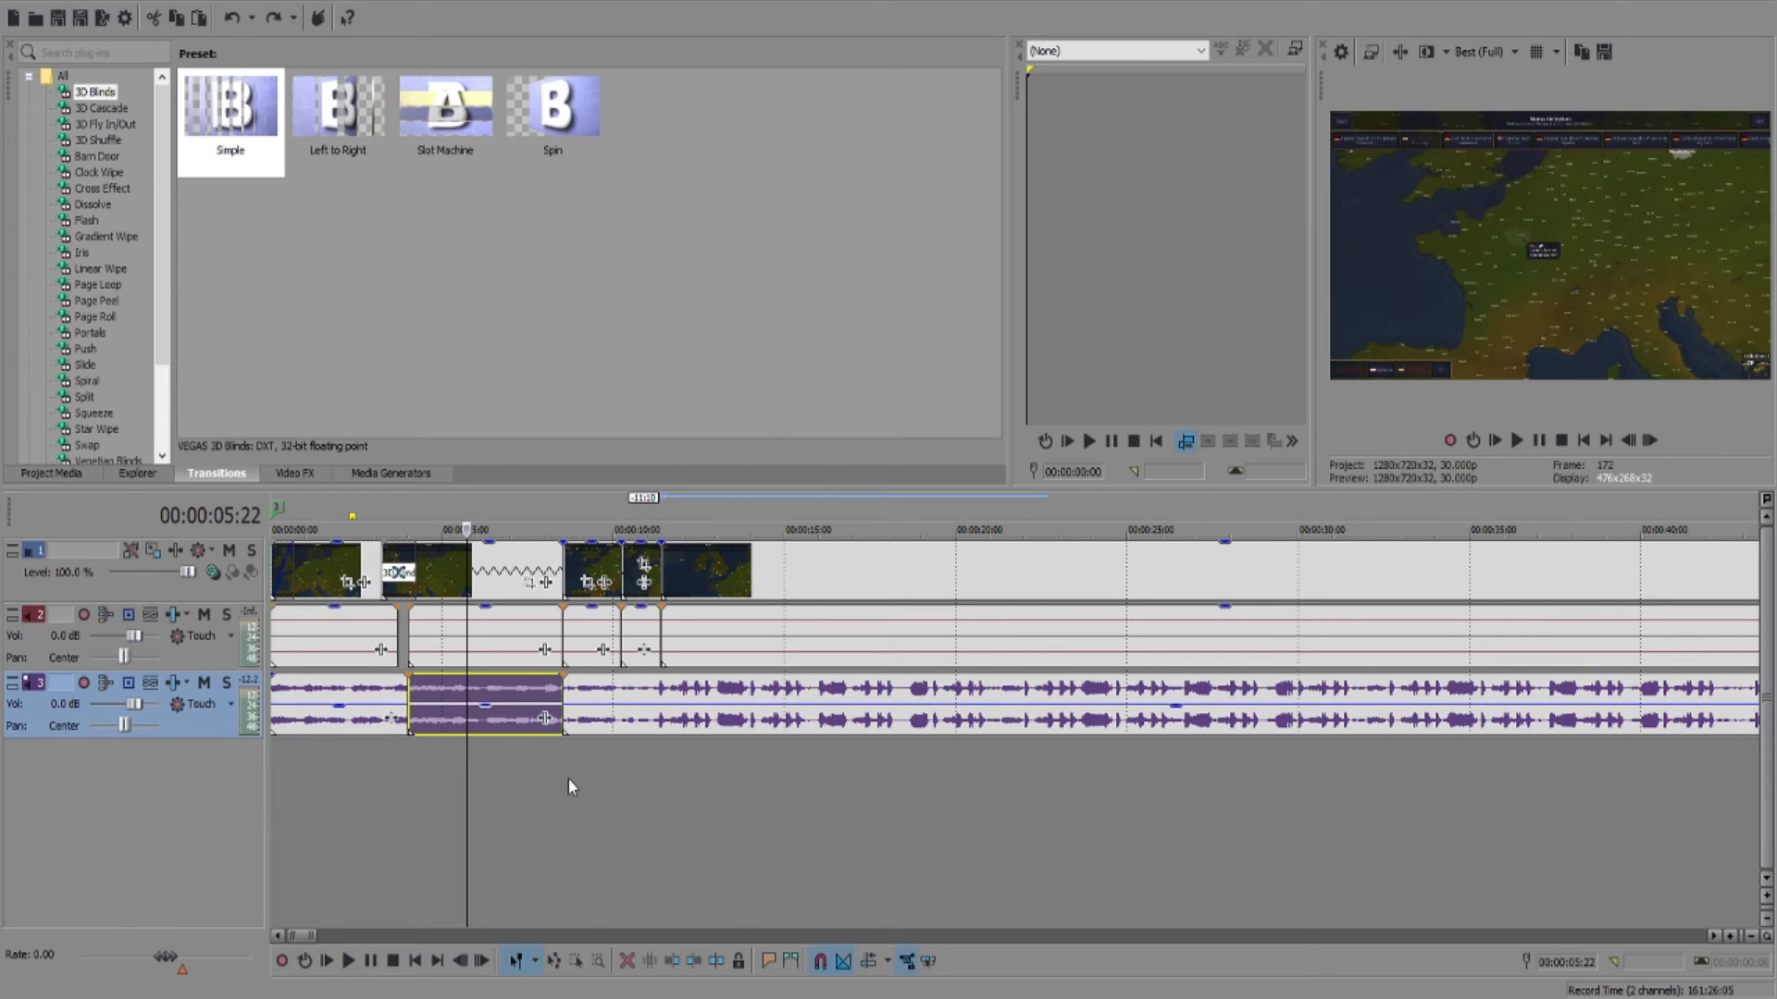
pyautogui.hotkey('ctrl', 'z')
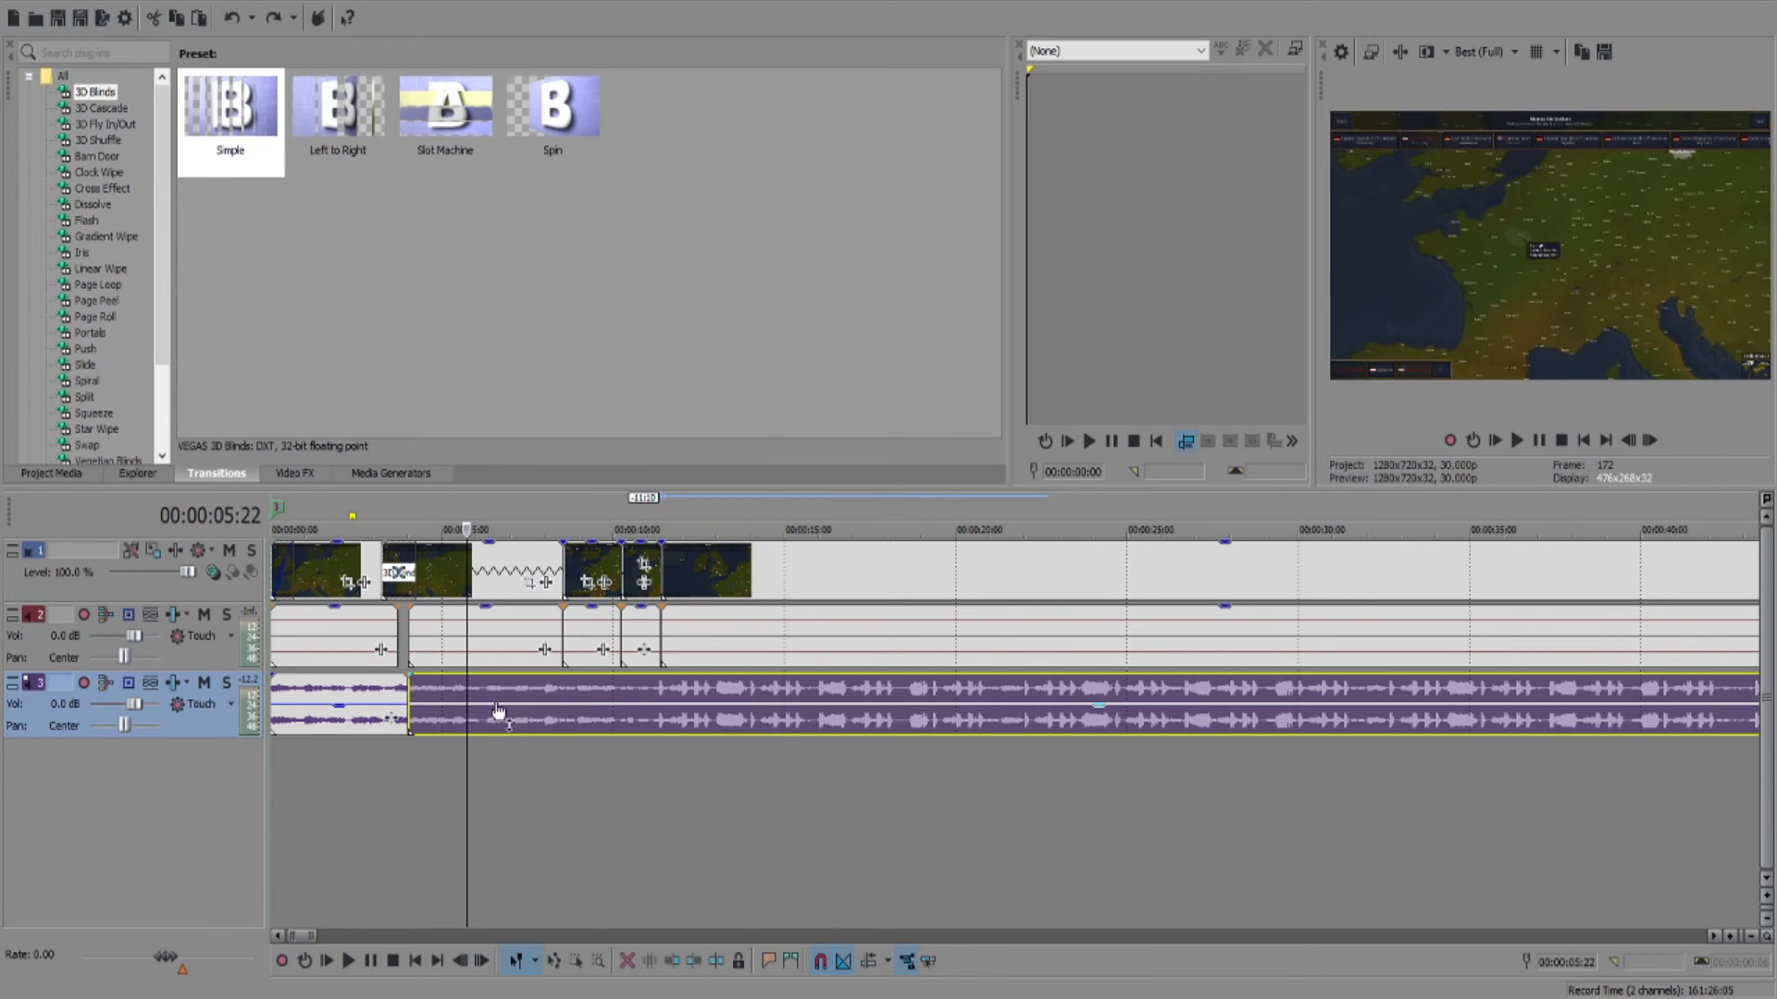
# Step: Move the second audio event on track 3 later by 4:15 and extend the first one to fill the gap
pyautogui.moveTo(514, 692); pyautogui.dragTo(667, 693)
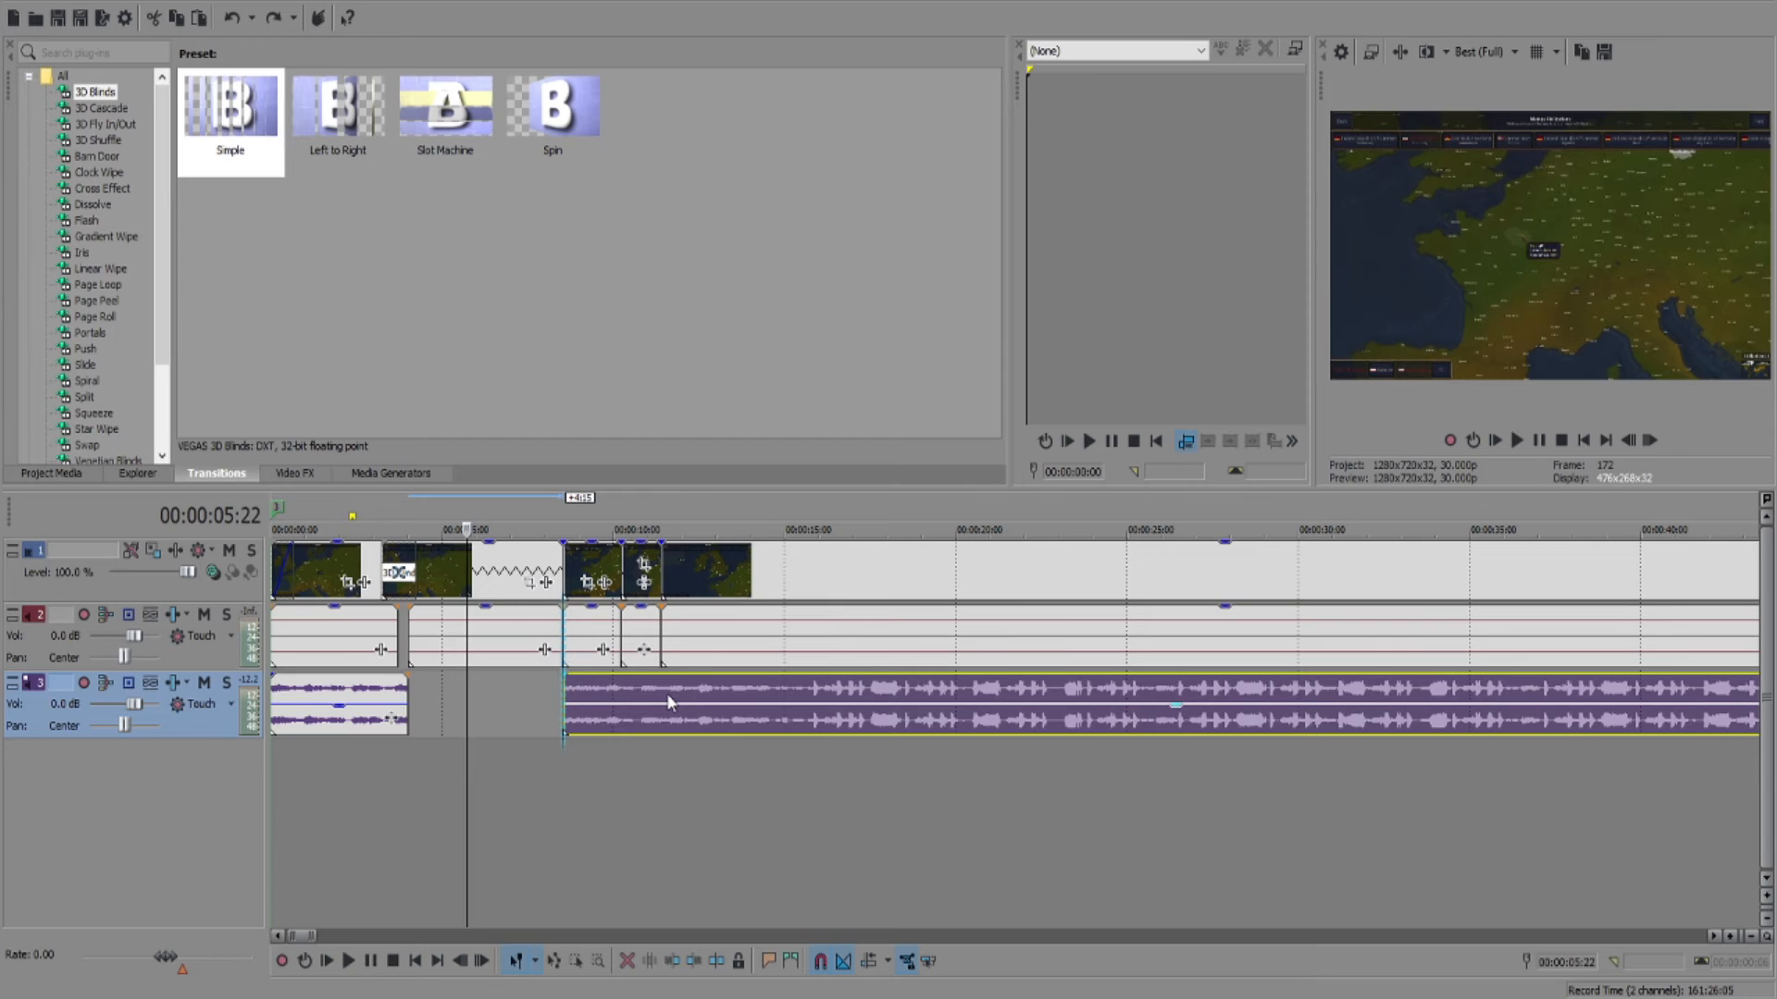
pyautogui.click(398, 694)
pyautogui.moveTo(408, 694); pyautogui.dragTo(561, 700)
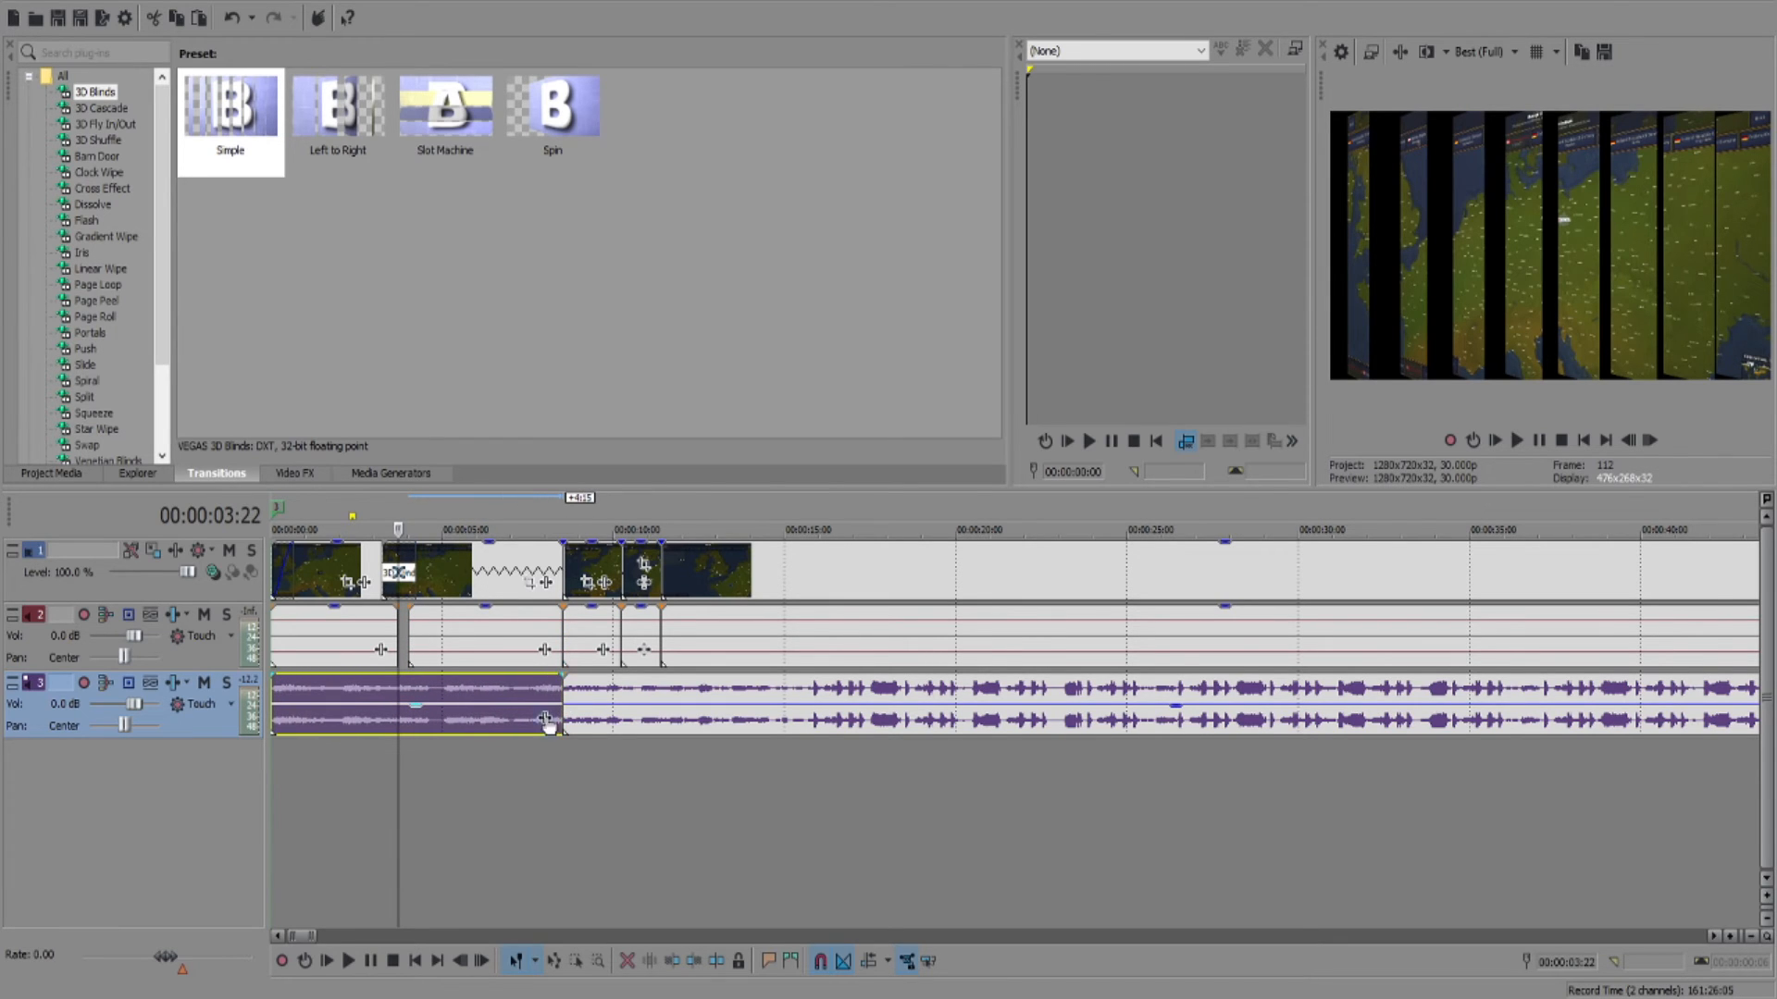
# Step: Undo the extension of the first audio event on track 3 and the shift of the second one
pyautogui.hotkey('ctrl', 'z')
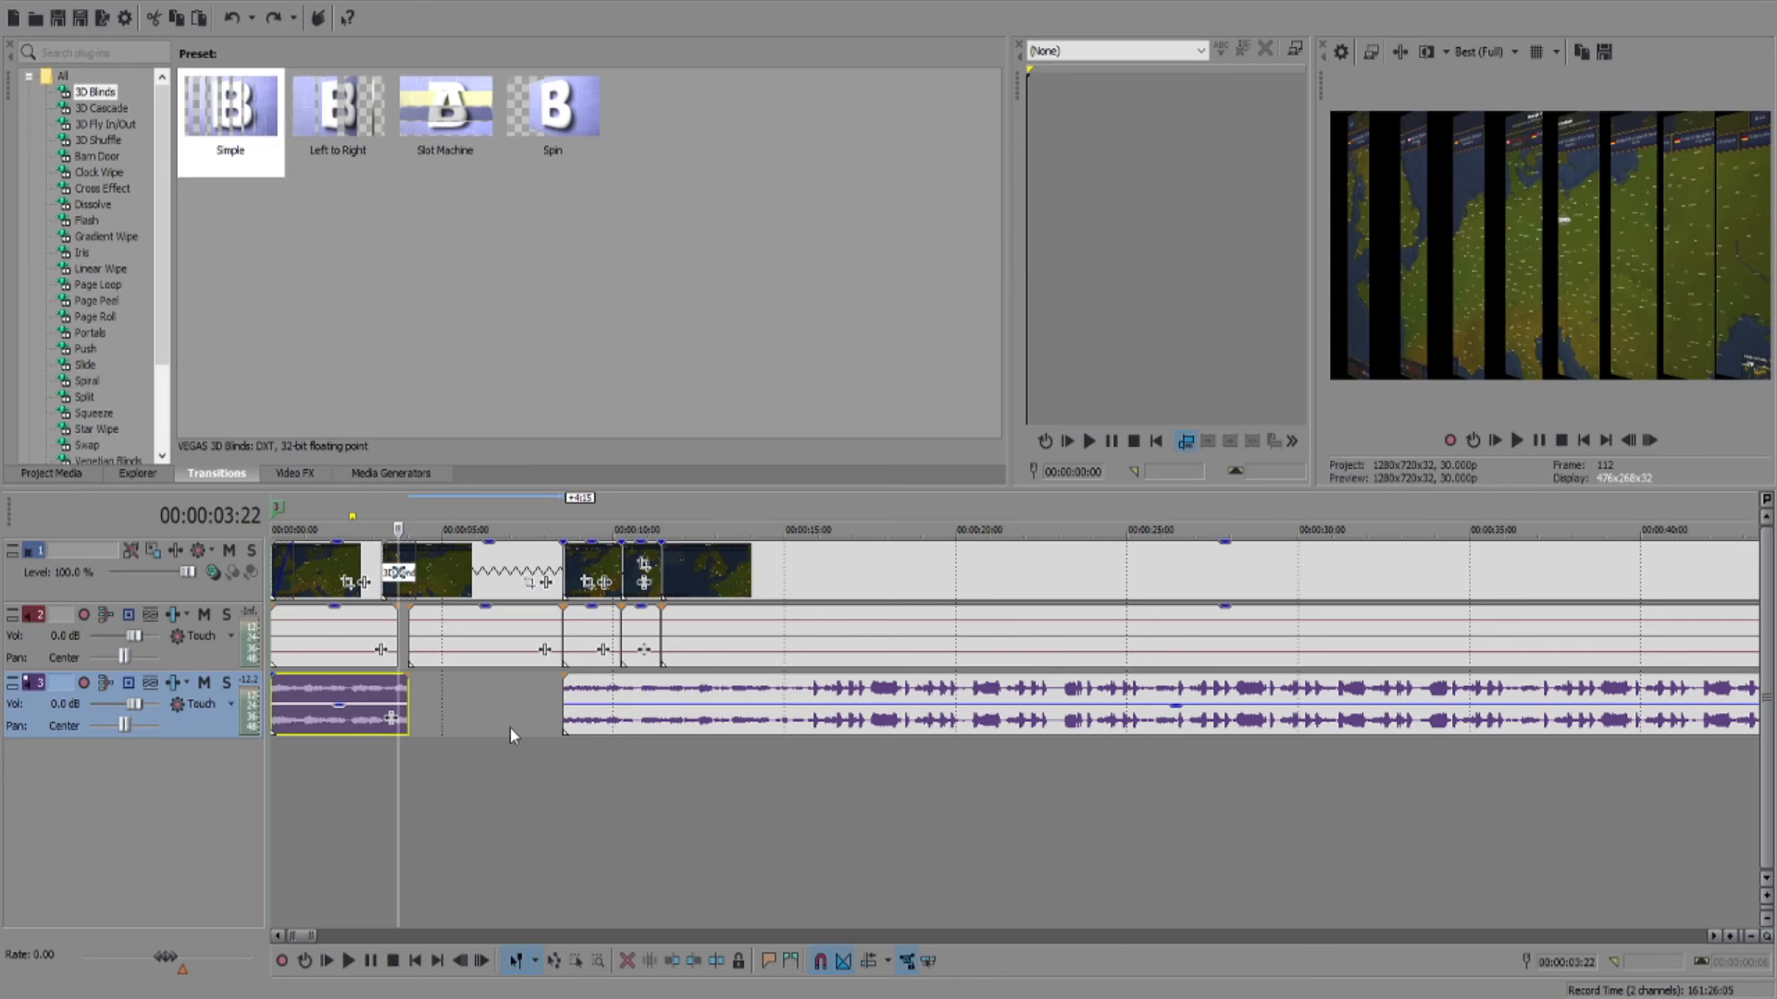
pyautogui.moveTo(592, 695); pyautogui.dragTo(576, 710)
pyautogui.hotkey('ctrl', 'z')
pyautogui.hotkey('ctrl', 'z')
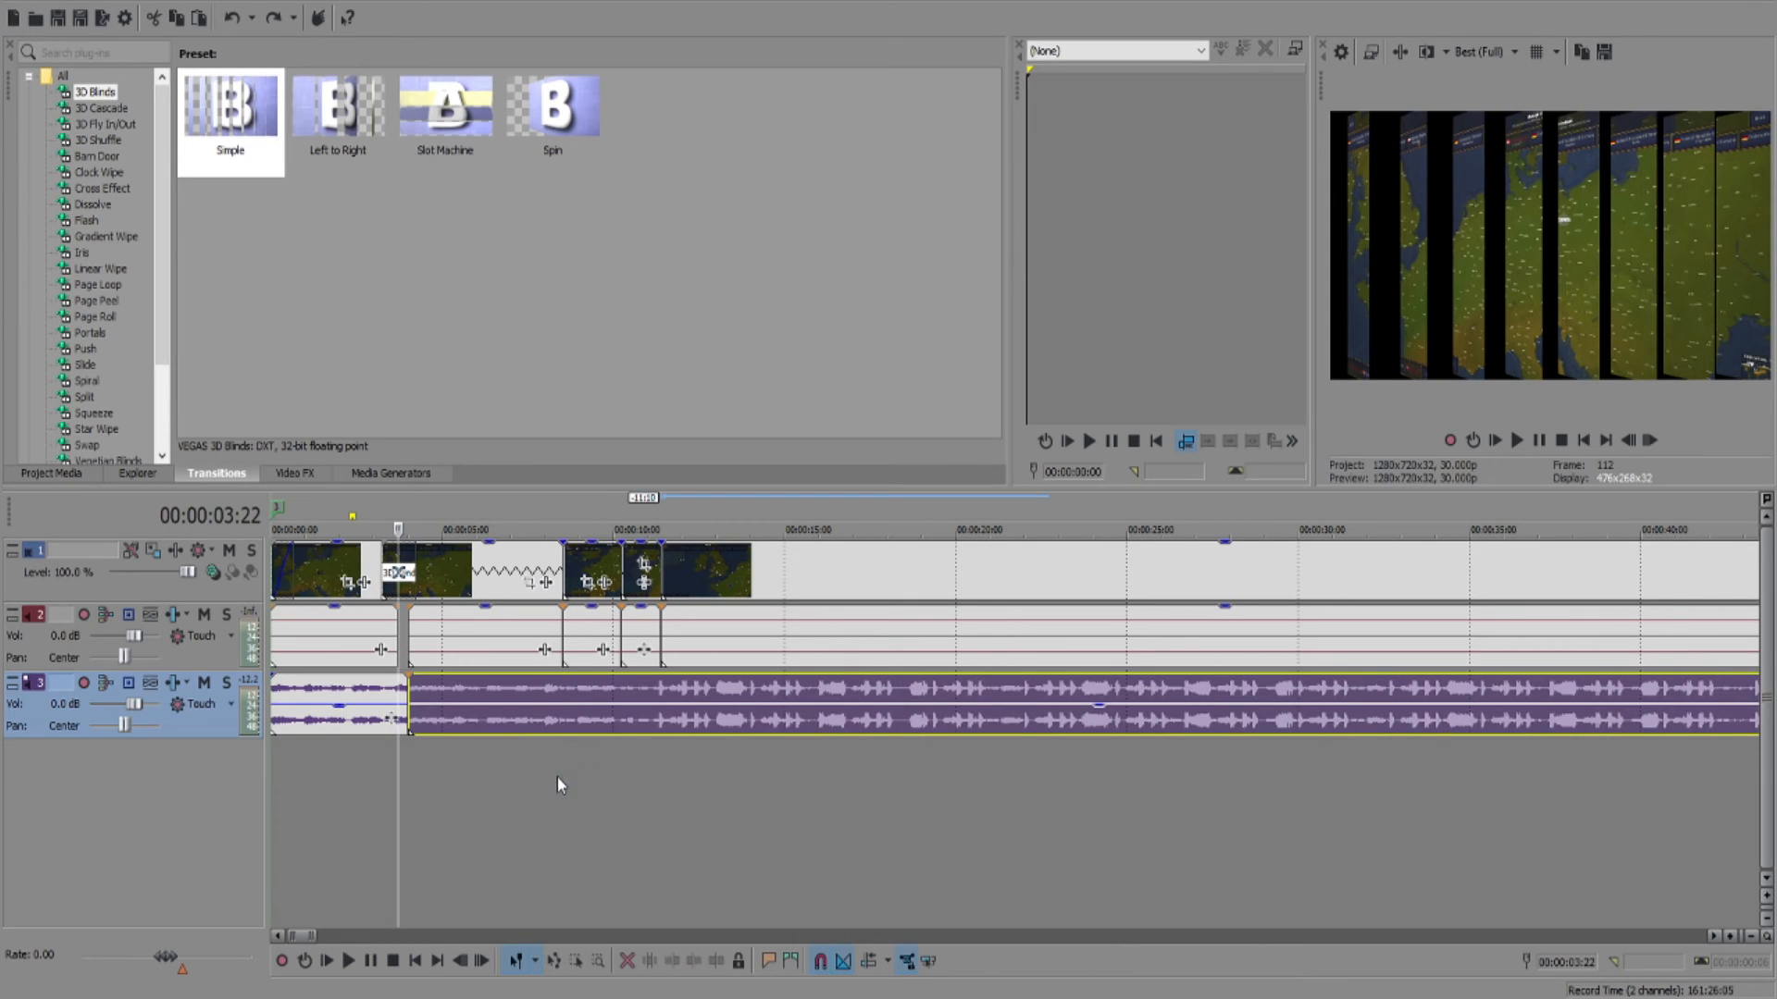
# Step: Undo the existing split in the track 3 audio and split it again at 00:00:04:01
pyautogui.hotkey('ctrl', 'z')
pyautogui.press('s')
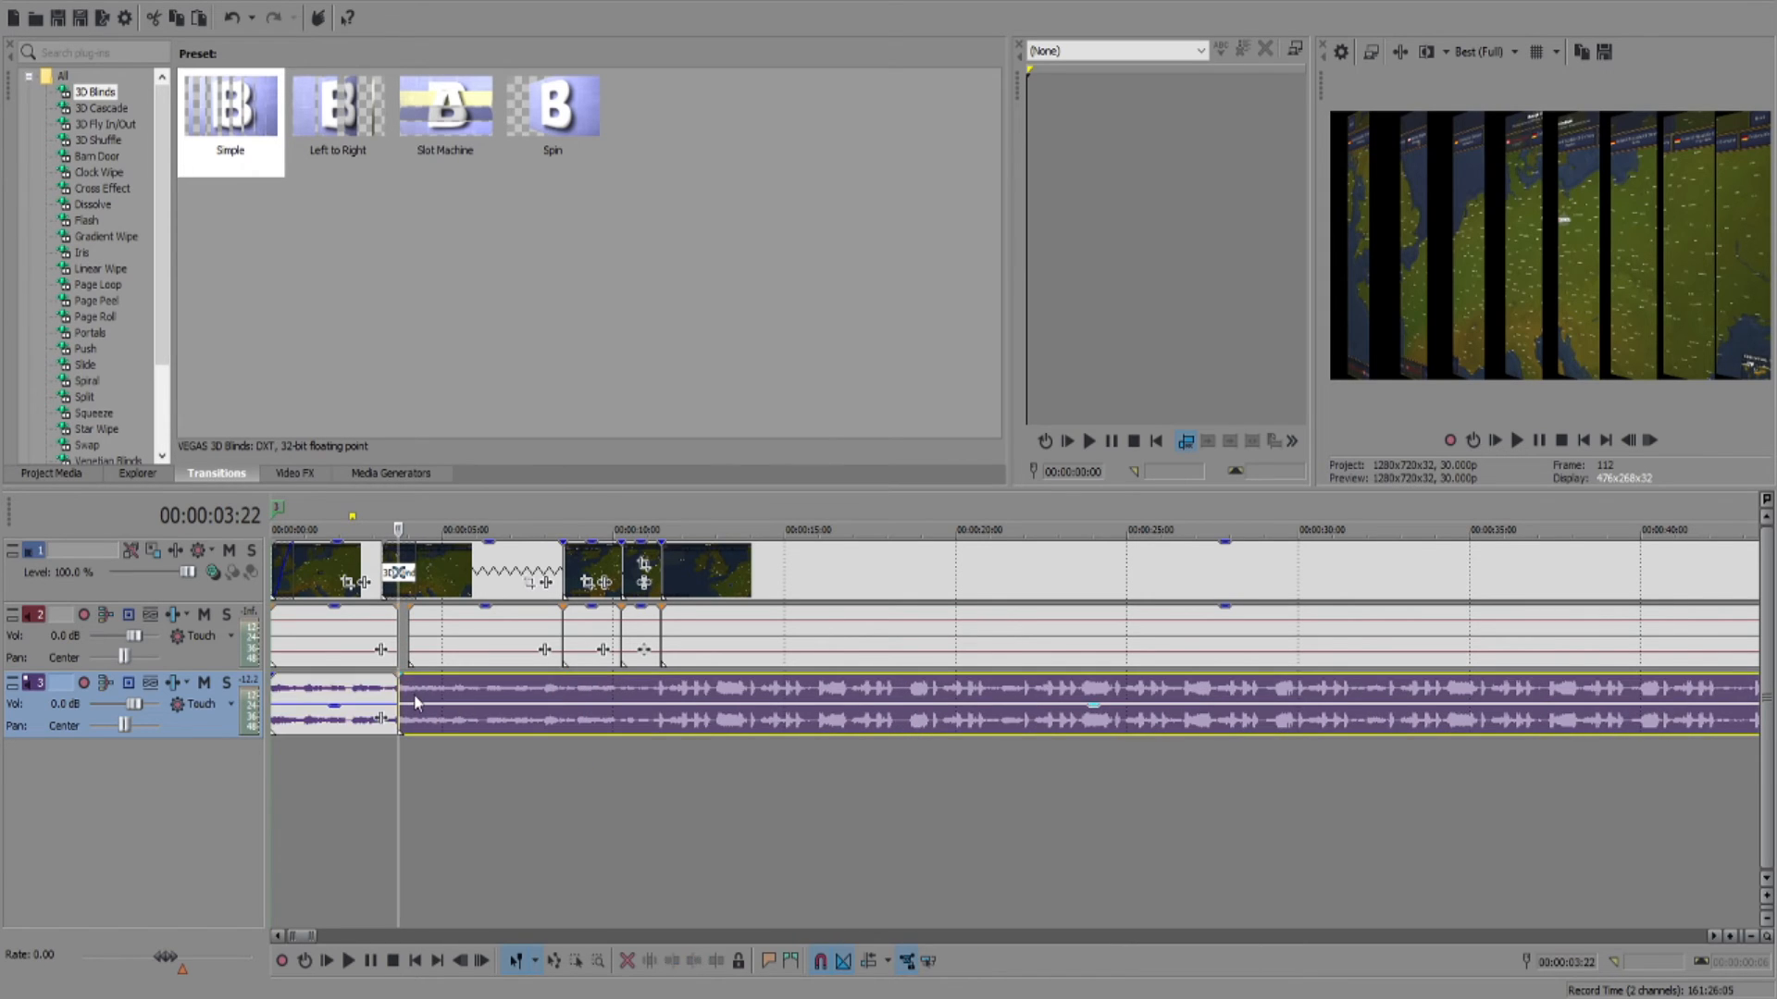
pyautogui.hotkey('ctrl', 'z')
pyautogui.click(412, 689)
pyautogui.press('s')
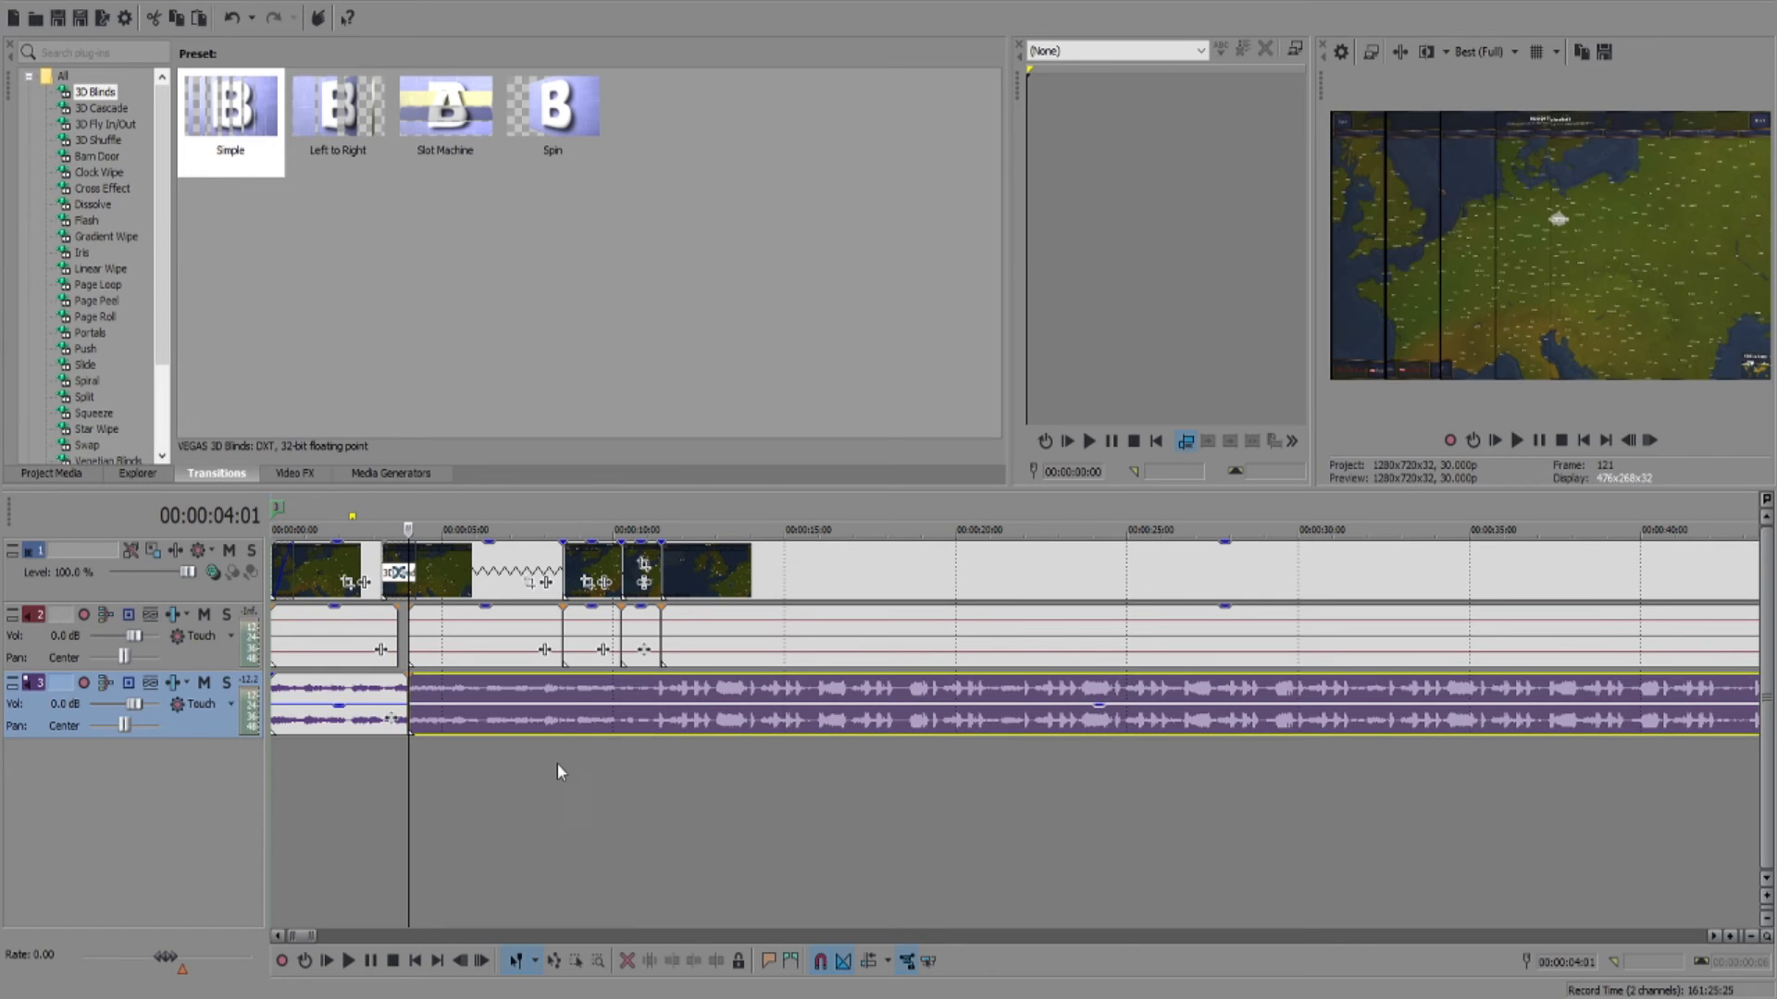
# Step: Split the second audio event on track 3 at about 00:00:06:19 and move its remainder about 7 seconds later
pyautogui.click(563, 701)
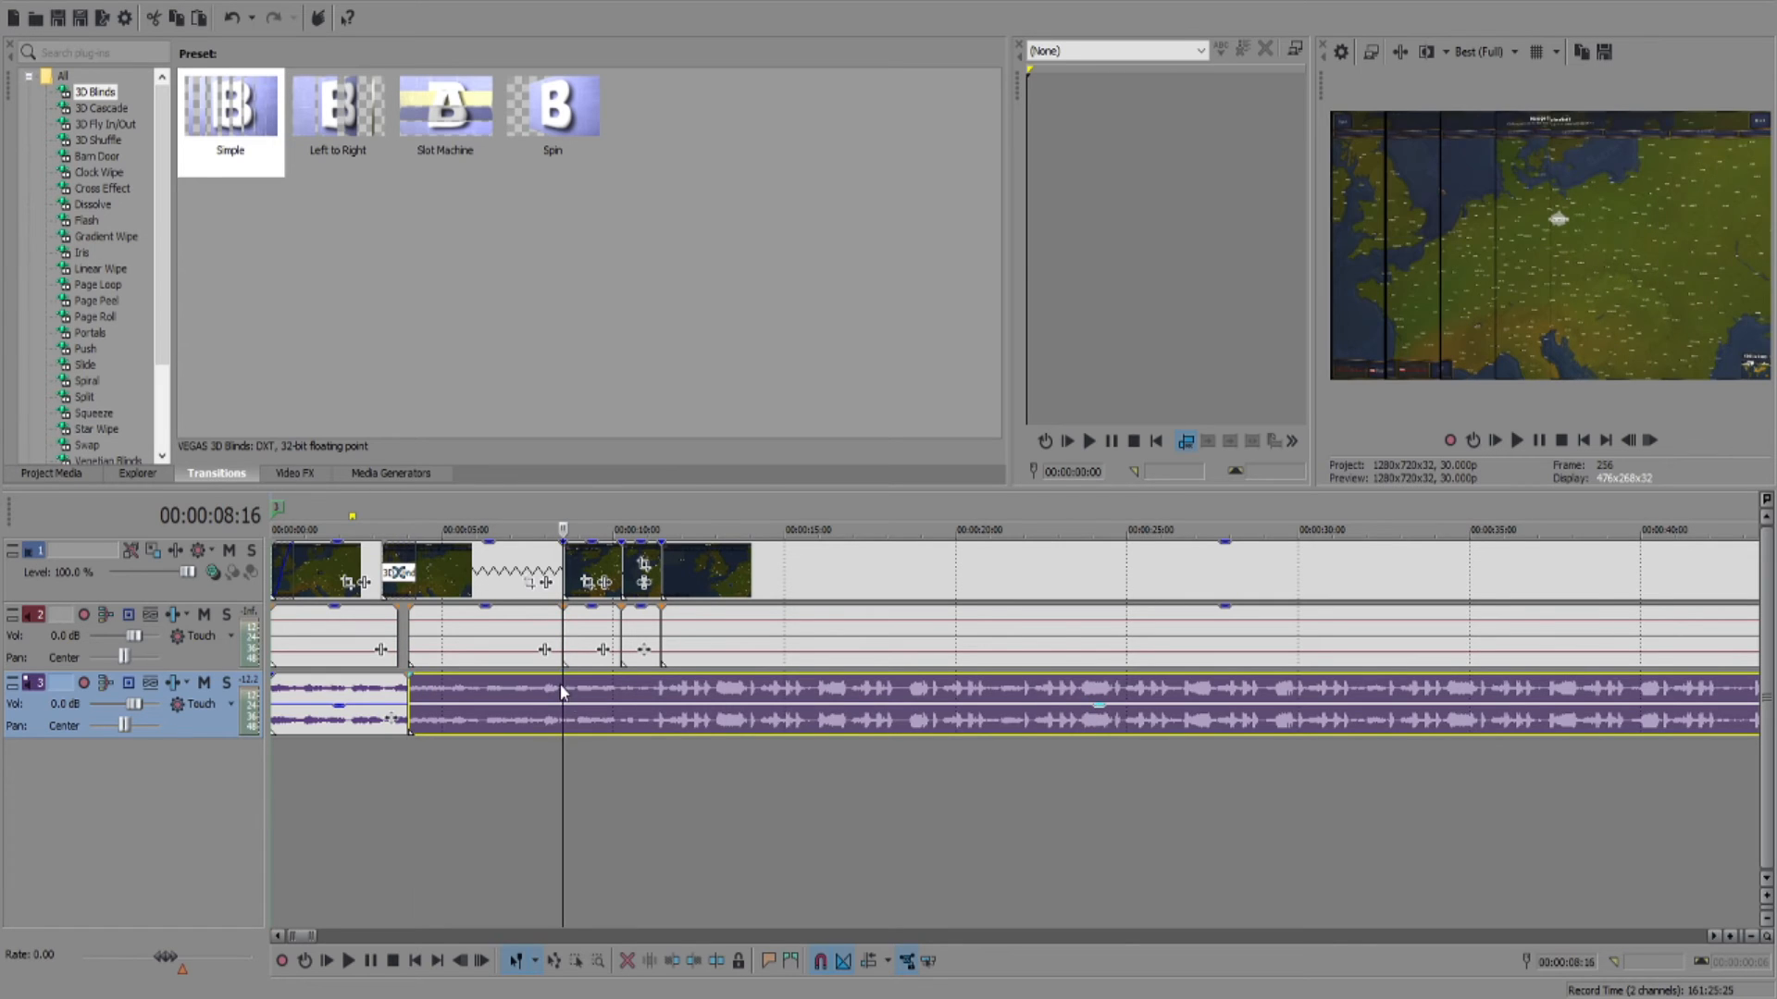
pyautogui.click(498, 699)
pyautogui.press('s')
pyautogui.moveTo(541, 712); pyautogui.dragTo(782, 715)
# Step: Extend the middle audio event by 1:27 to 00:00:08:16 and move the following event 5:01 earlier to close the gap
pyautogui.click(462, 700)
pyautogui.moveTo(497, 698); pyautogui.dragTo(564, 694)
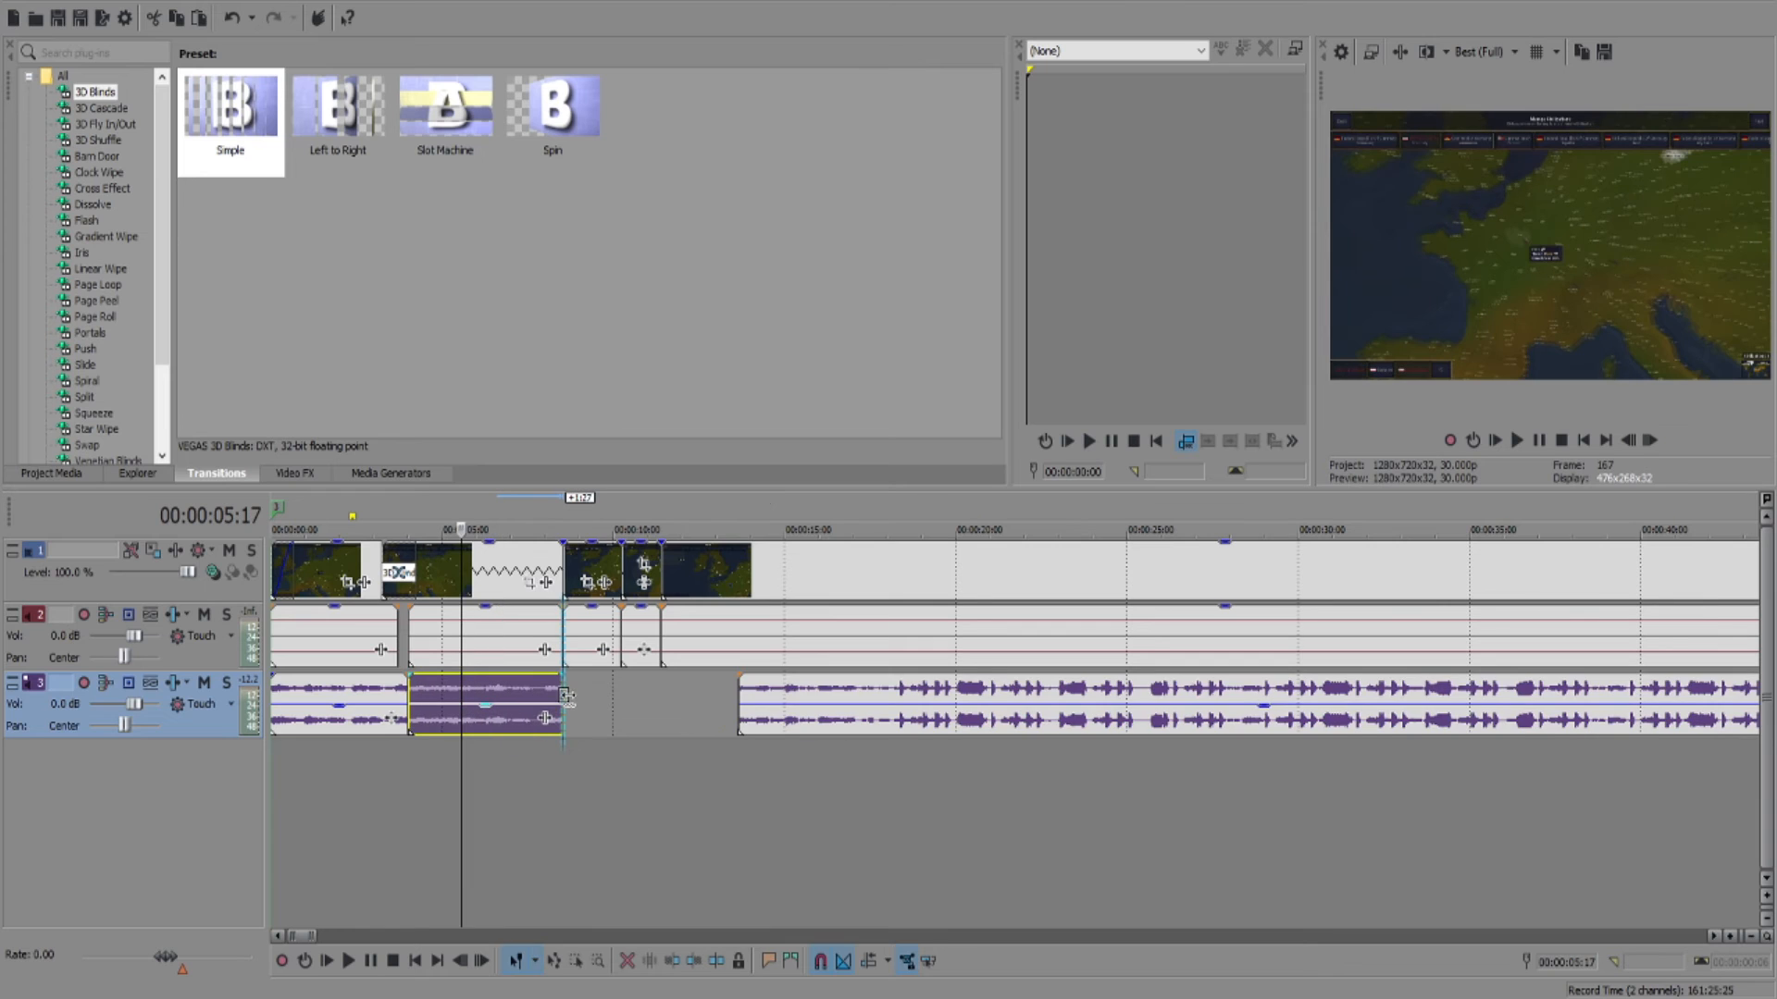
pyautogui.press('space')
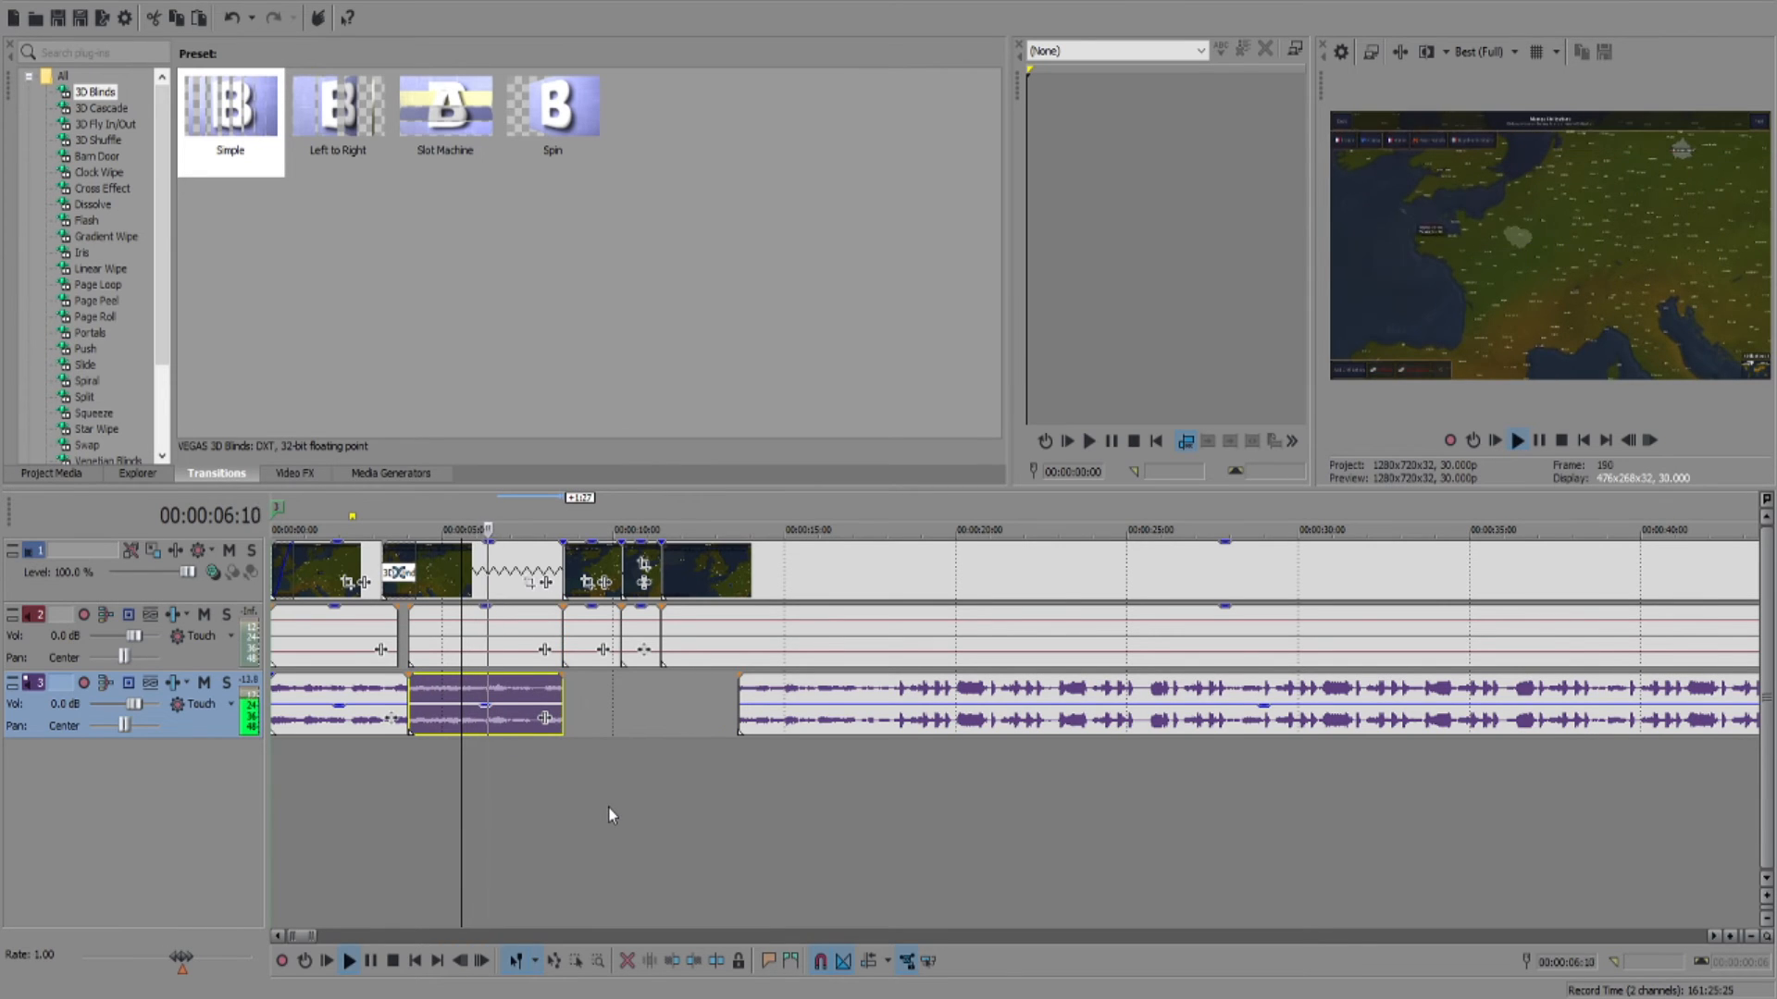
pyautogui.moveTo(796, 726); pyautogui.dragTo(620, 737)
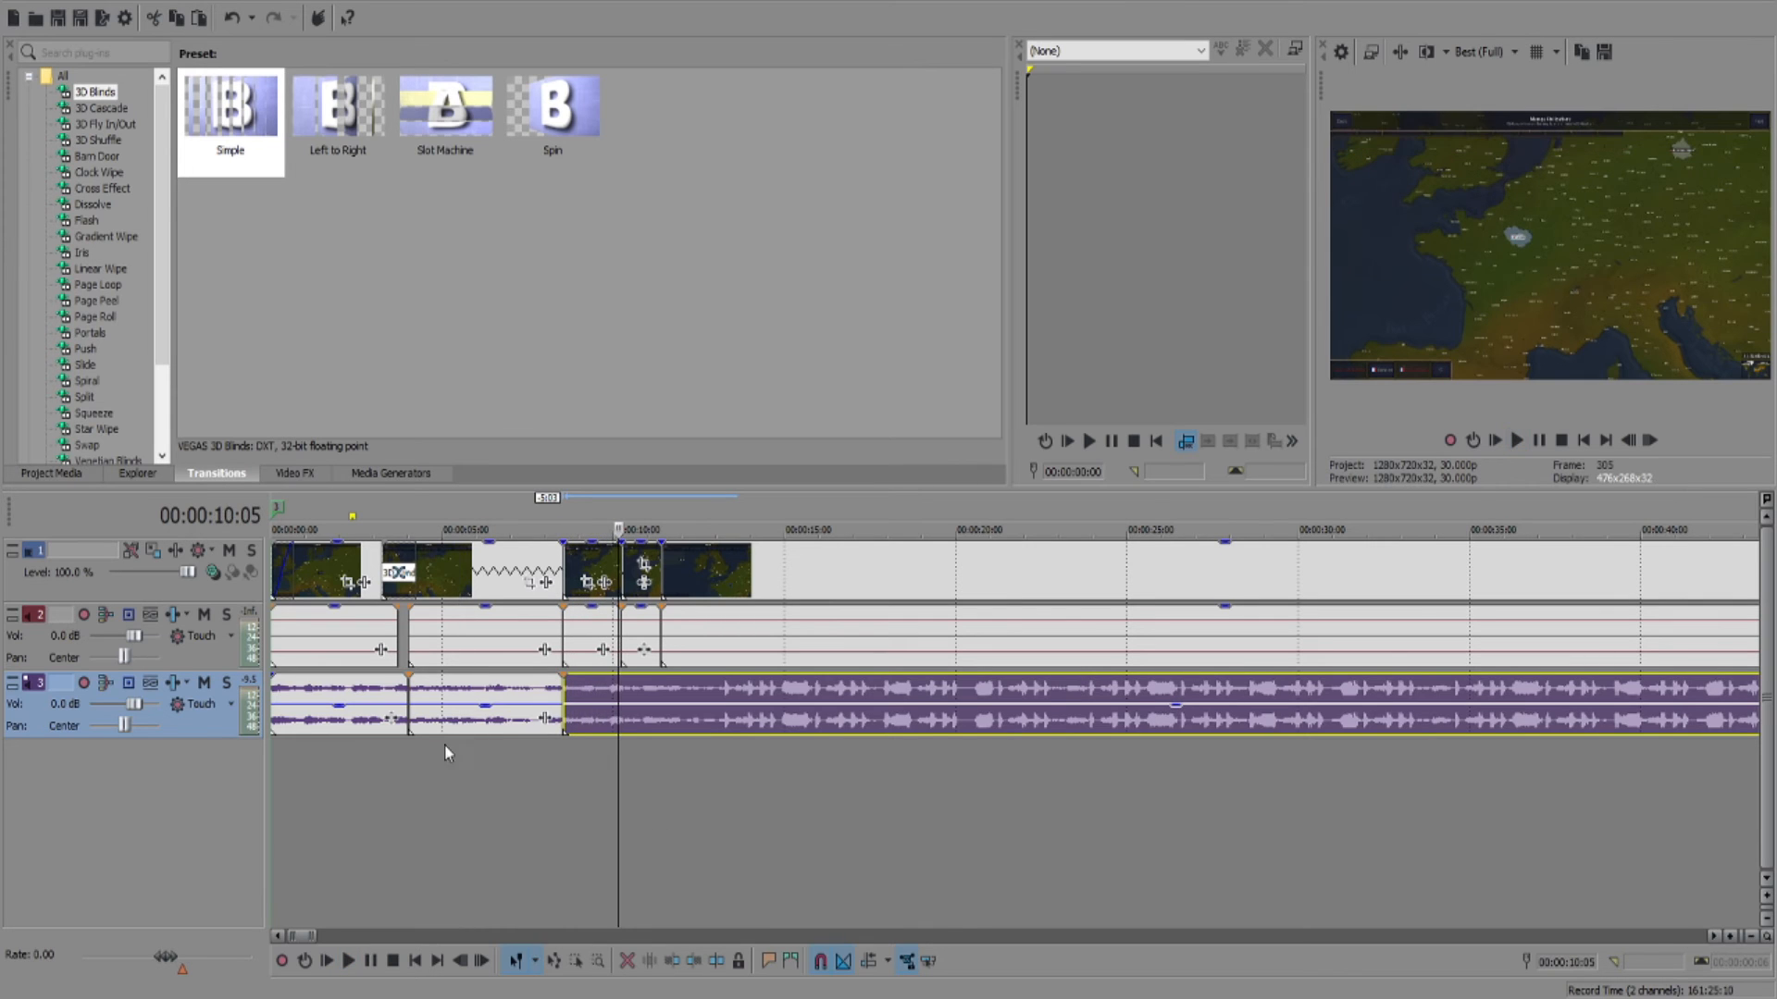
# Step: Split the last audio event on track 3 at 00:00:10:07 and again at 00:00:12:05
pyautogui.click(381, 766)
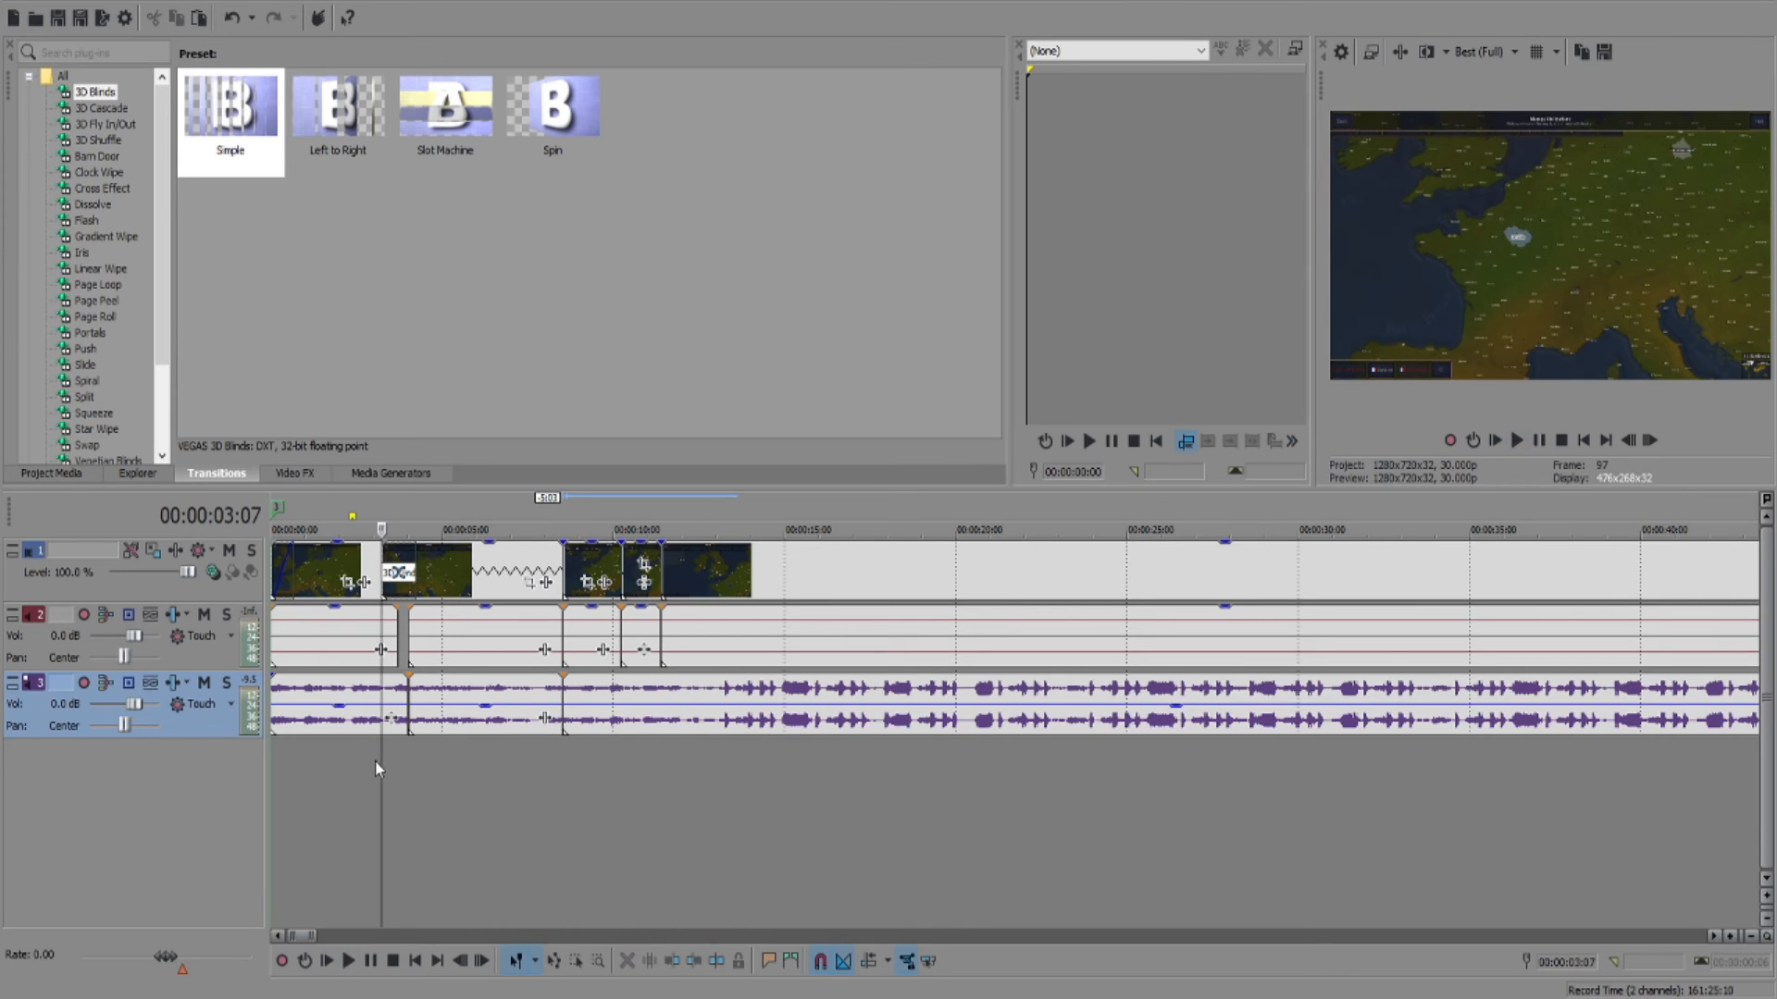
pyautogui.click(618, 707)
pyautogui.click(619, 707)
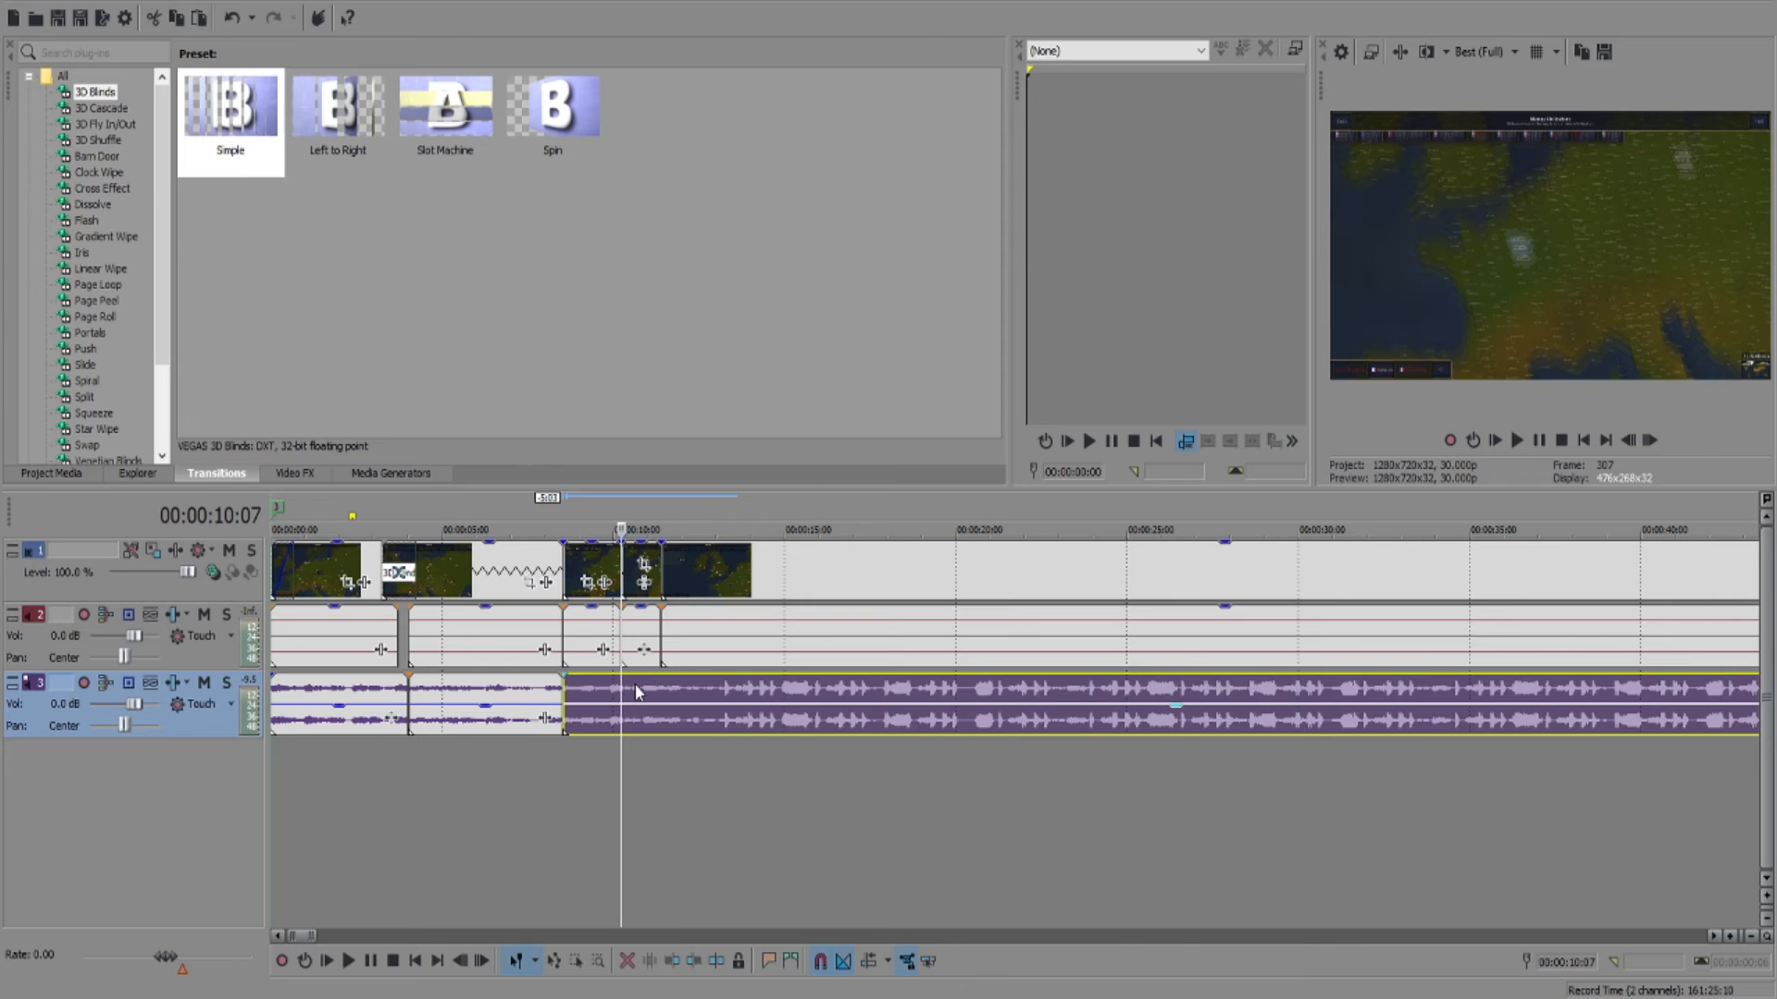
pyautogui.press('s')
pyautogui.click(686, 701)
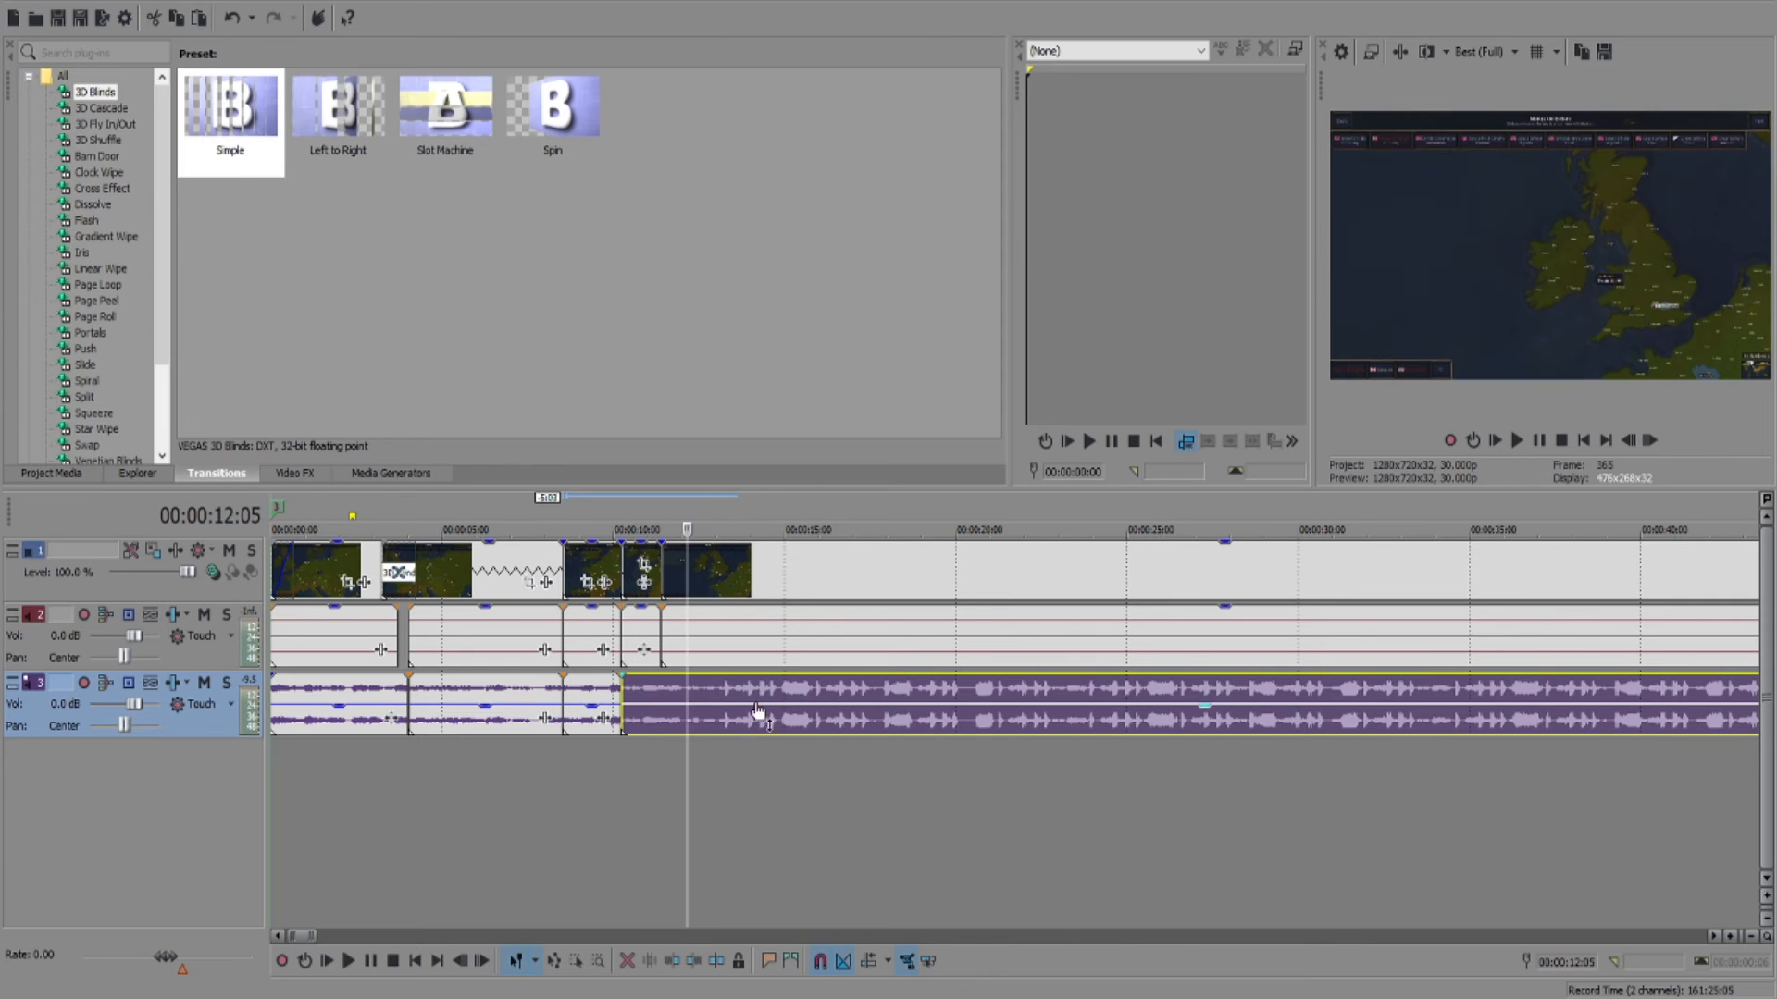
pyautogui.press('s')
# Step: Move the last audio event aside, shorten the one before it by 1:07, and close the gap between them
pyautogui.moveTo(758, 709); pyautogui.dragTo(832, 701)
pyautogui.click(661, 709)
pyautogui.moveTo(685, 713); pyautogui.dragTo(644, 713)
pyautogui.click(624, 764)
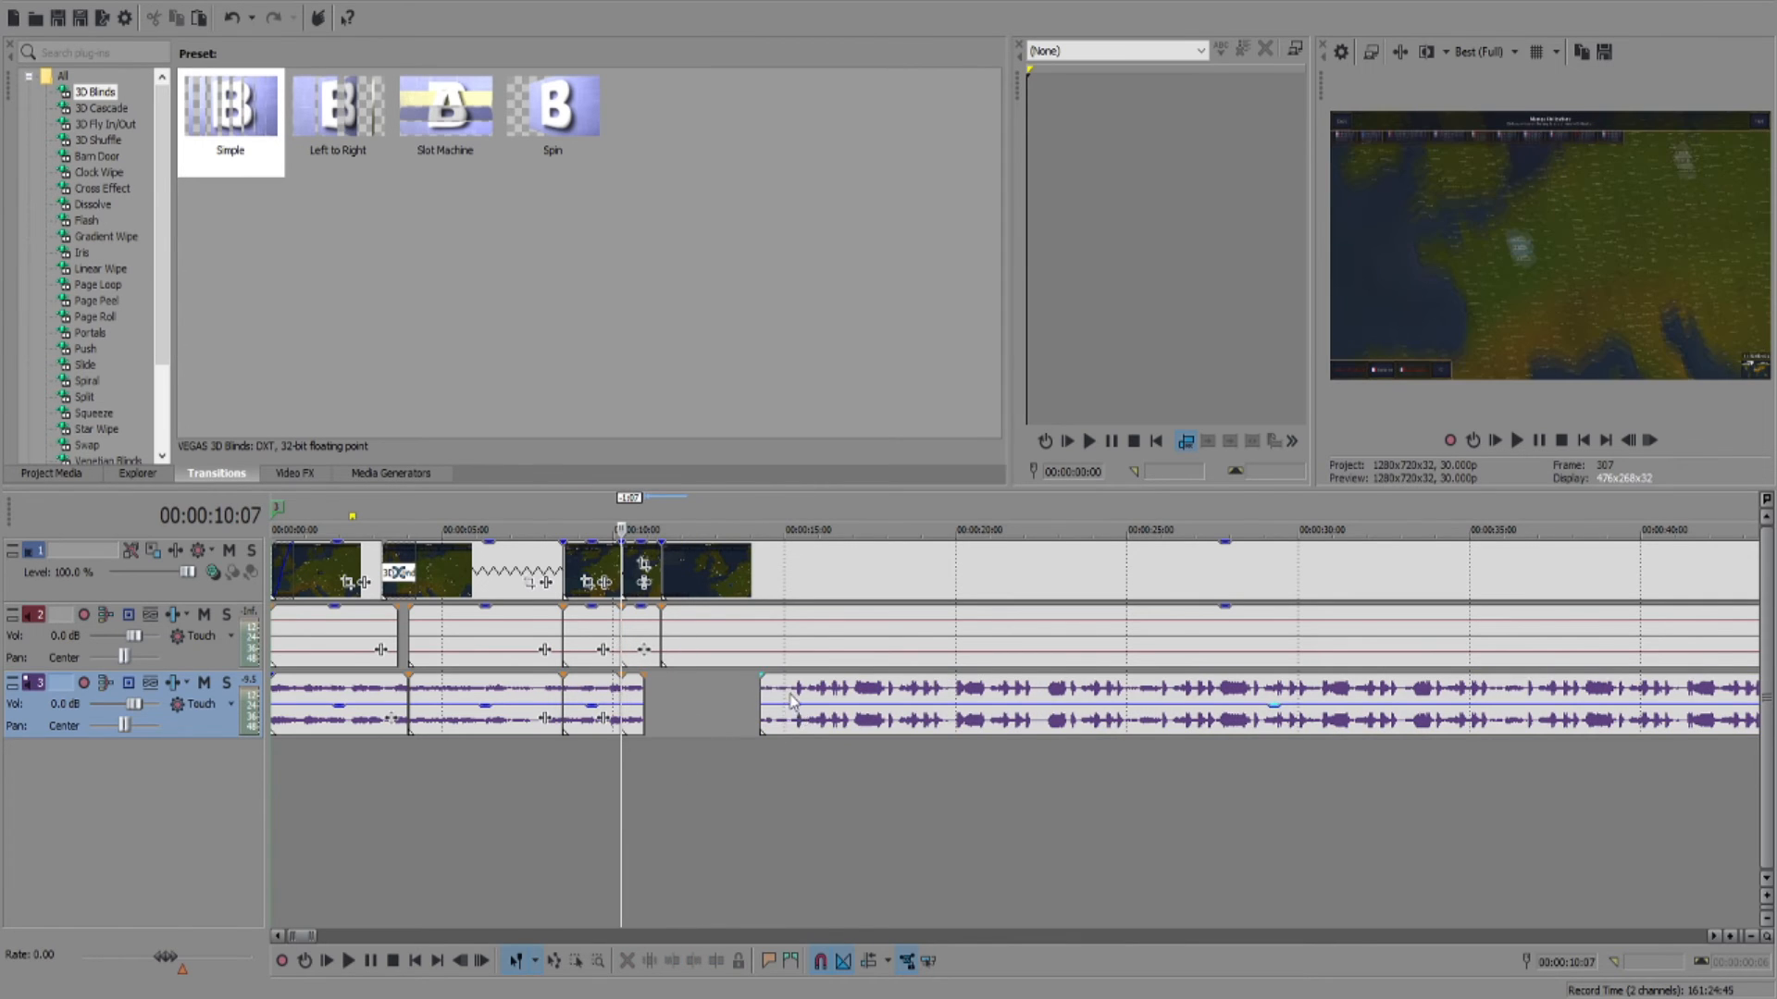
pyautogui.moveTo(782, 708); pyautogui.dragTo(666, 708)
# Step: Play back the edited audio section from 00:00:02:24
pyautogui.click(425, 770)
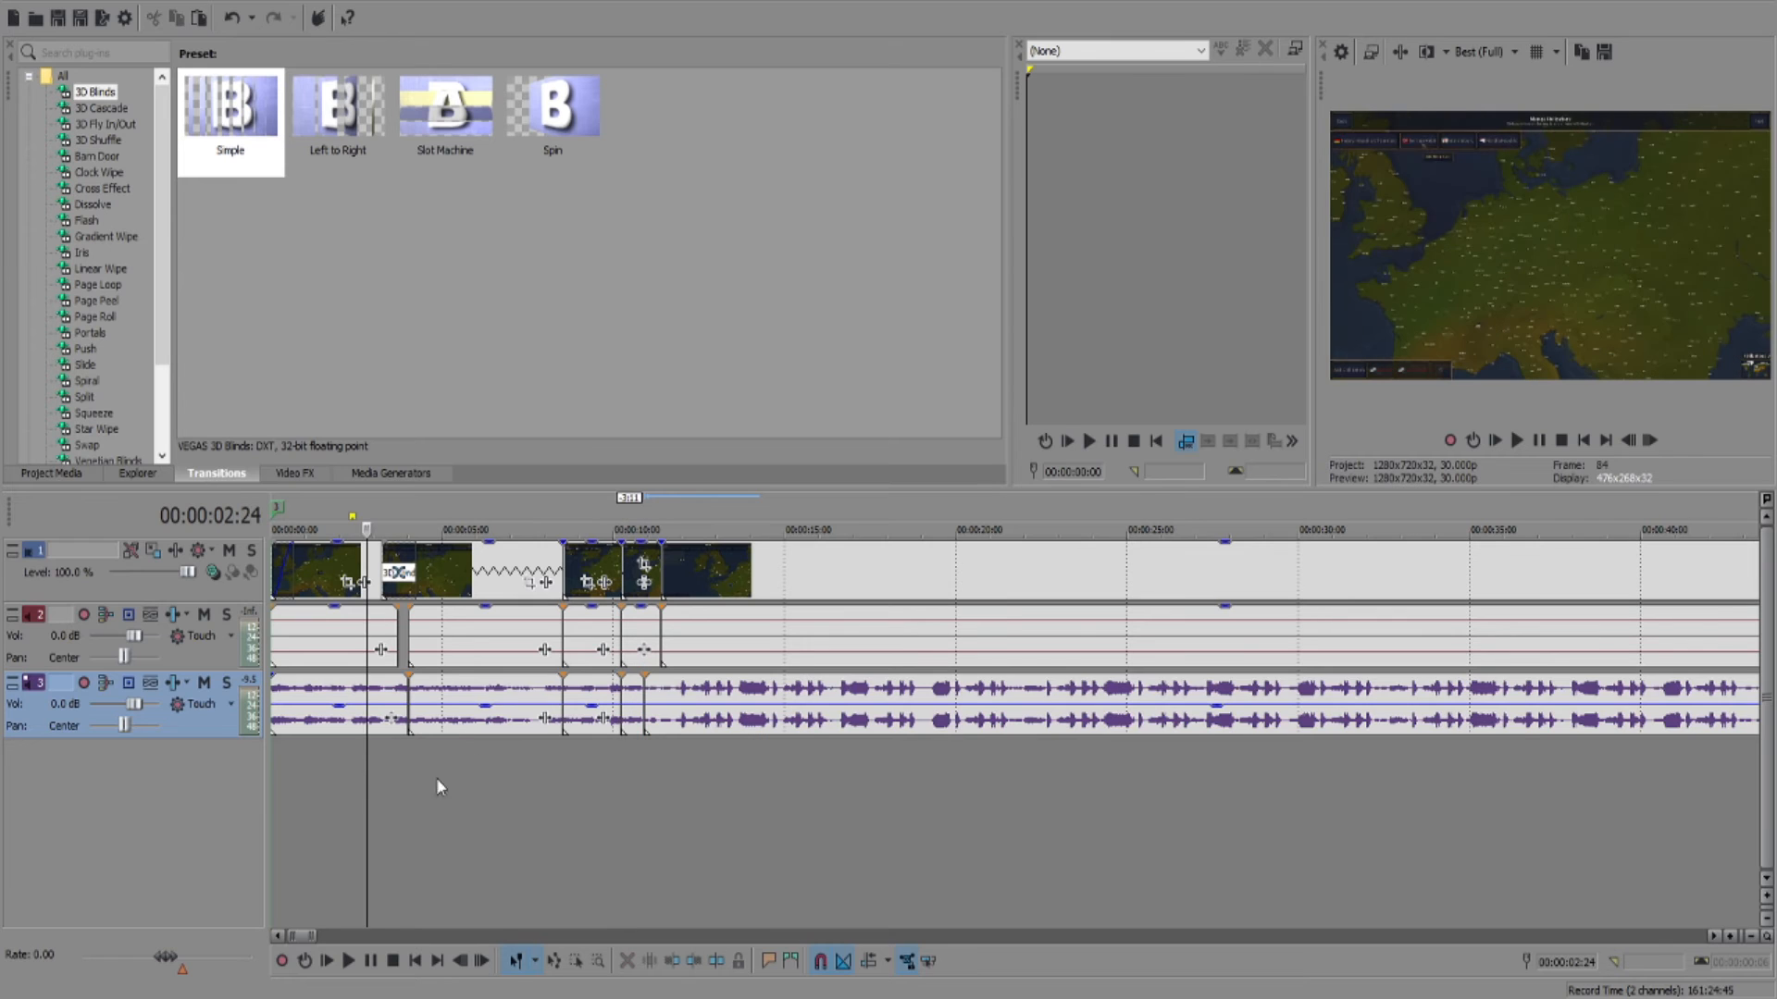
pyautogui.press('space')
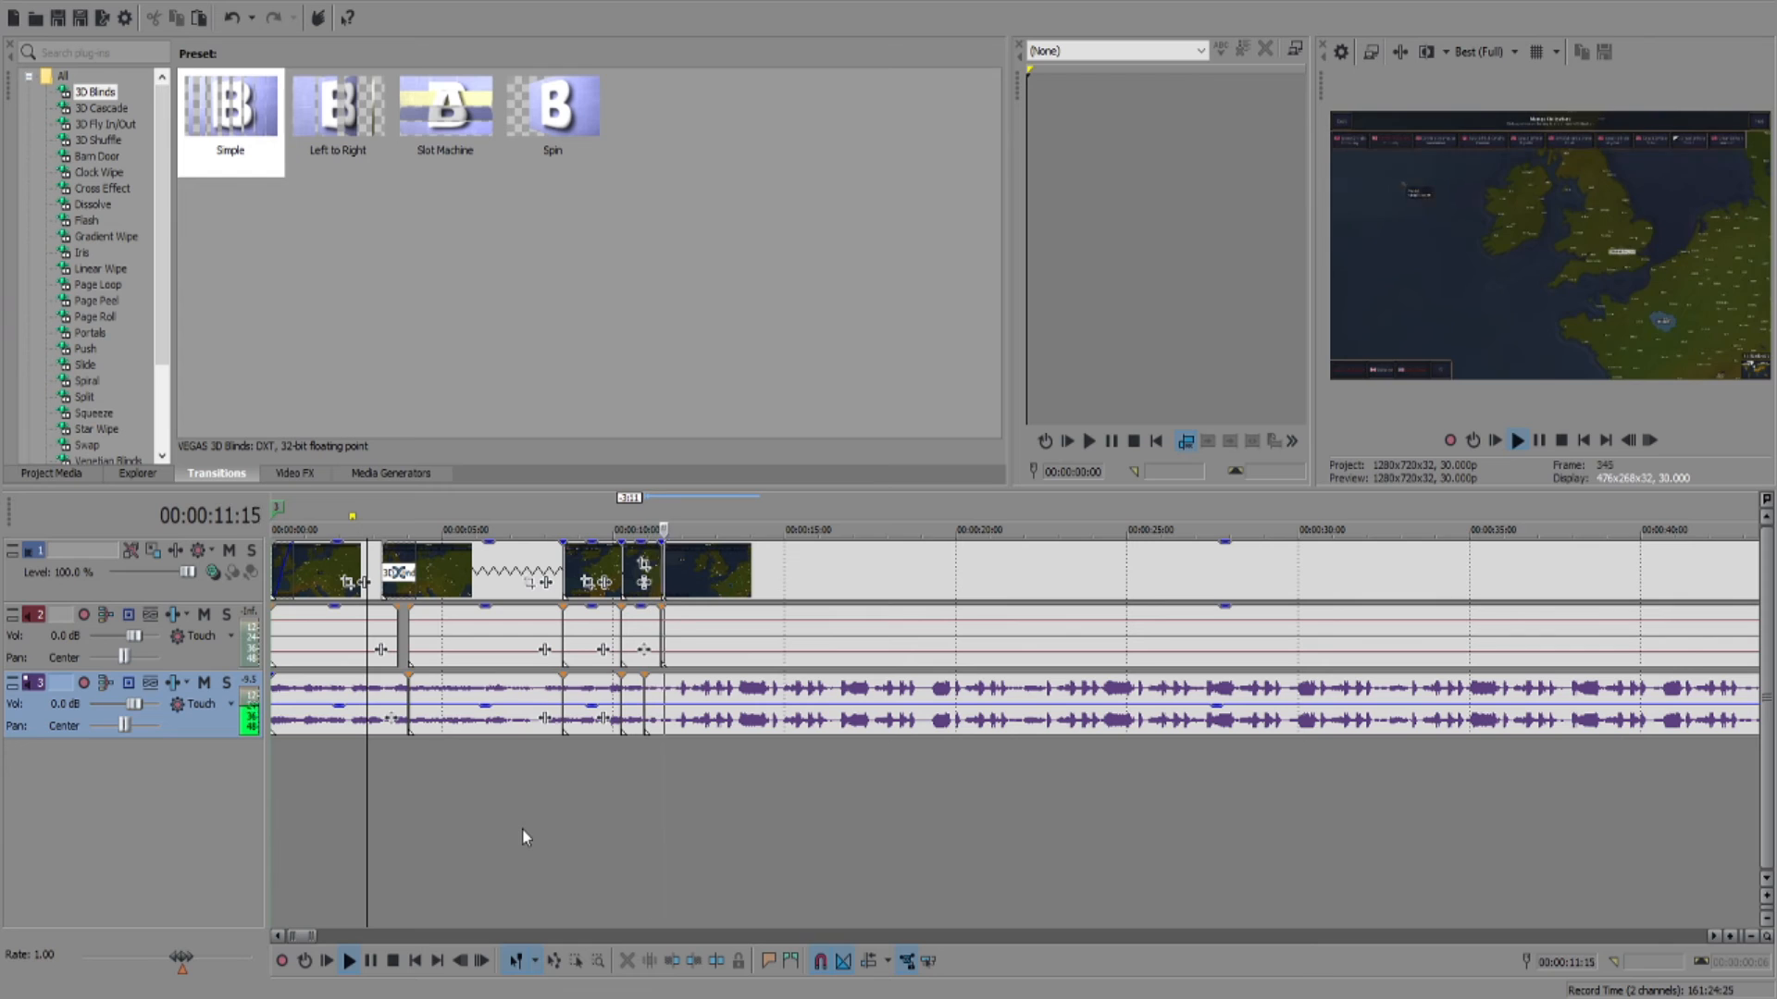
pyautogui.press('space')
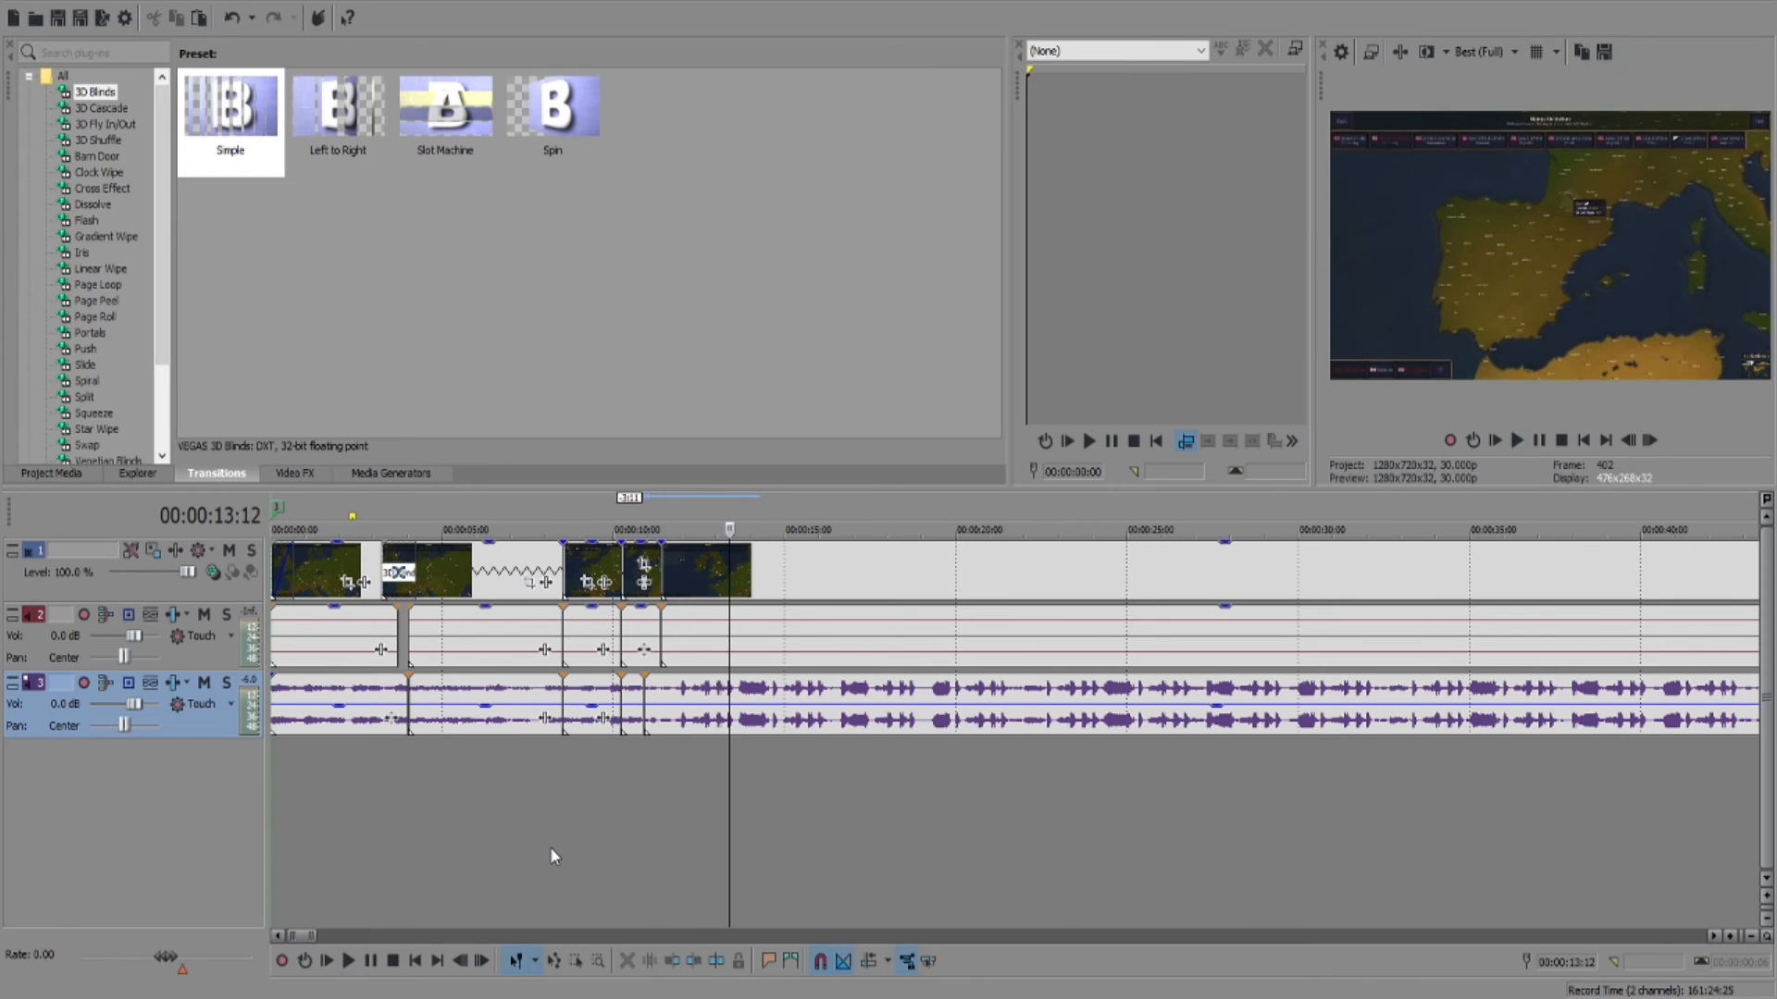
# Step: Look through the media generator presets for Titles & Text, Checkerboard, Credit Roll and HitFilm Light Flares
pyautogui.click(419, 474)
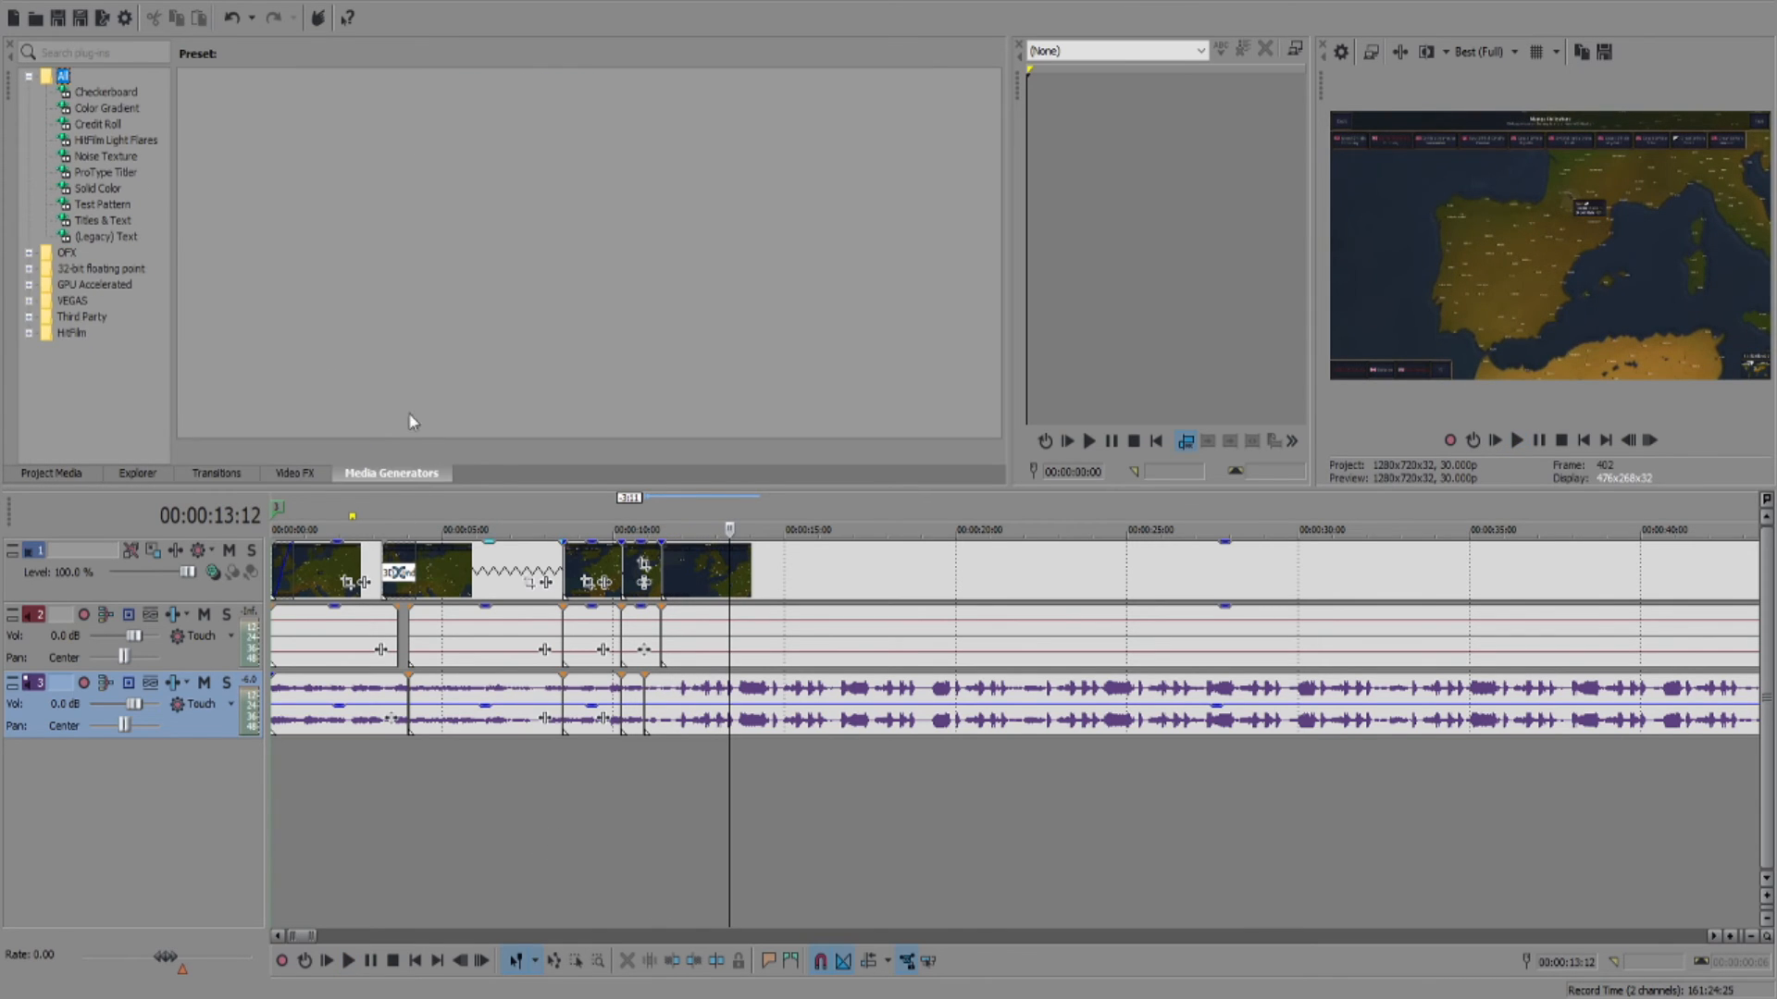
pyautogui.click(111, 222)
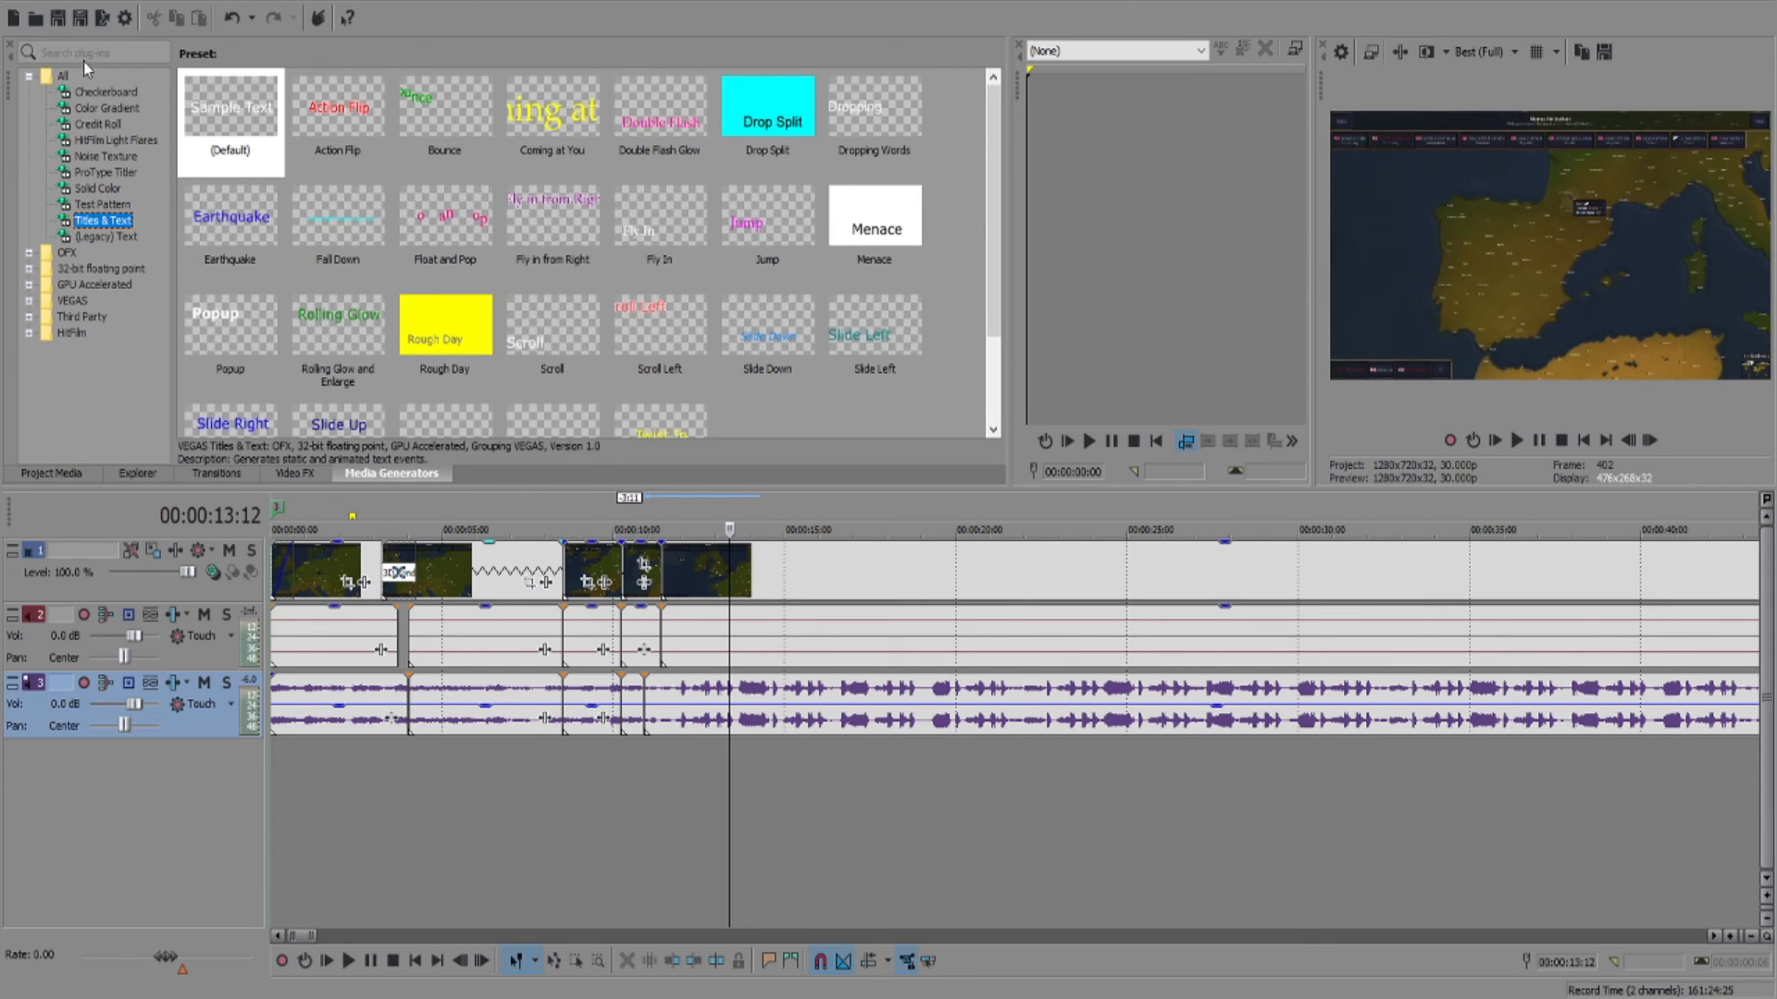
pyautogui.click(100, 91)
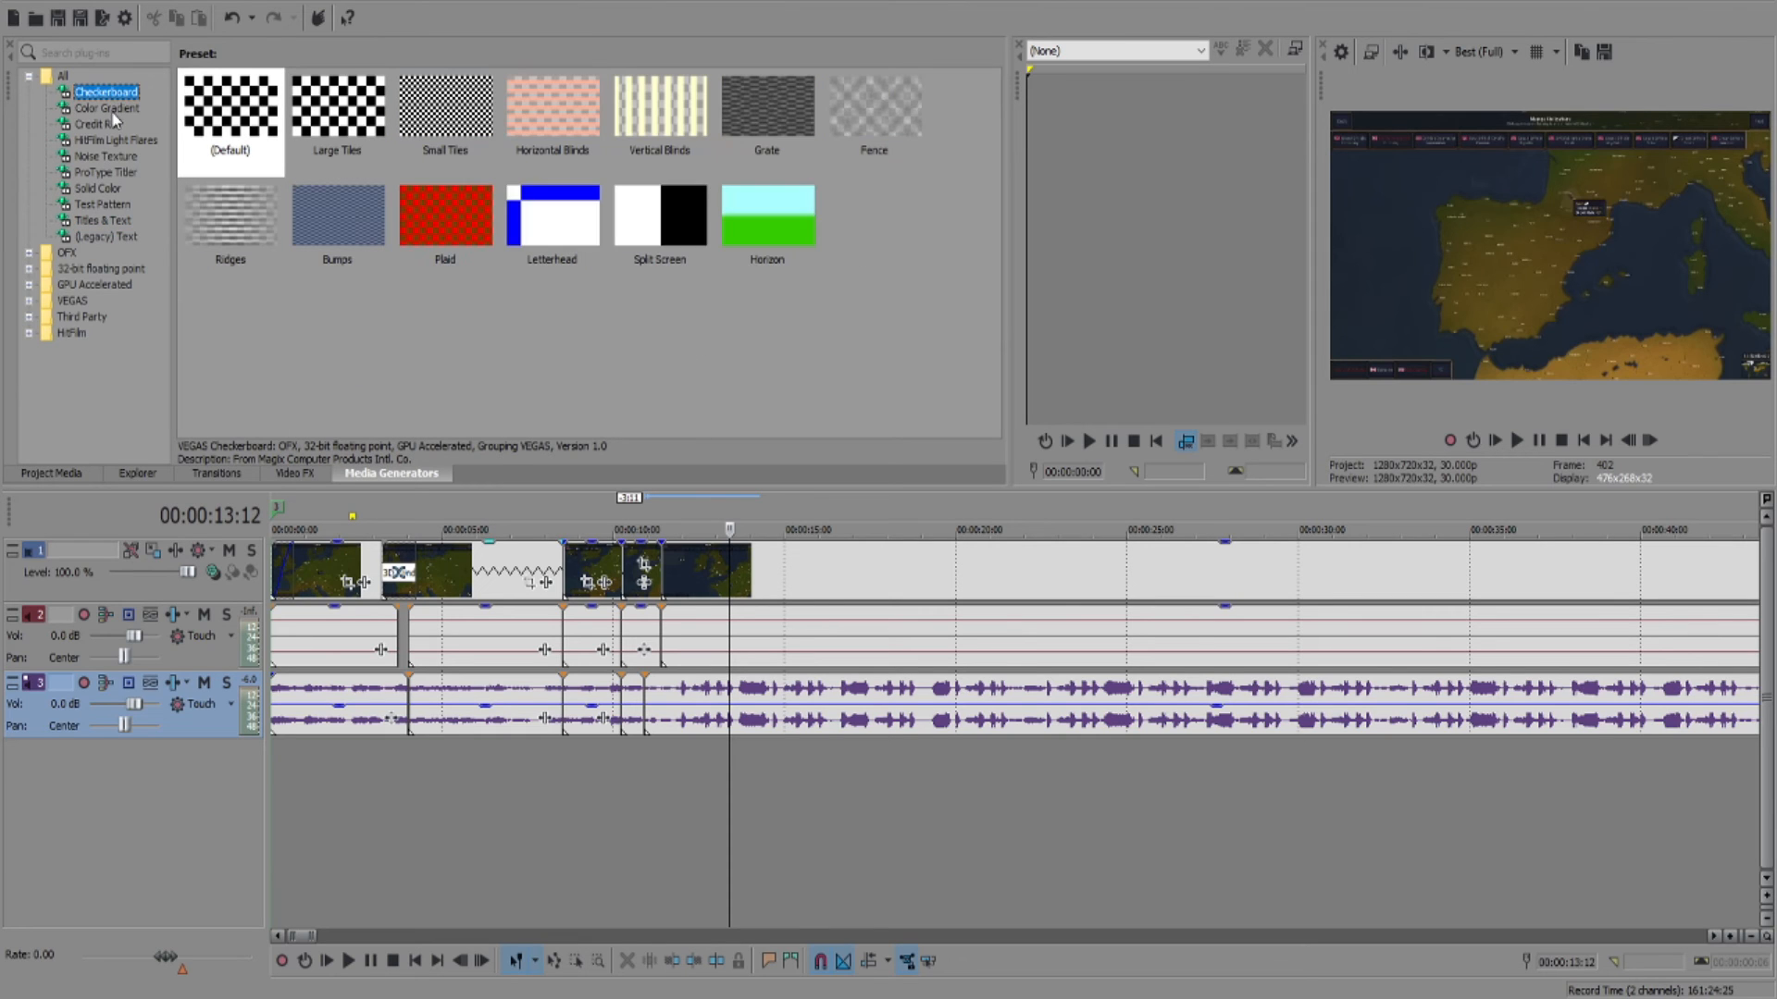
pyautogui.click(108, 122)
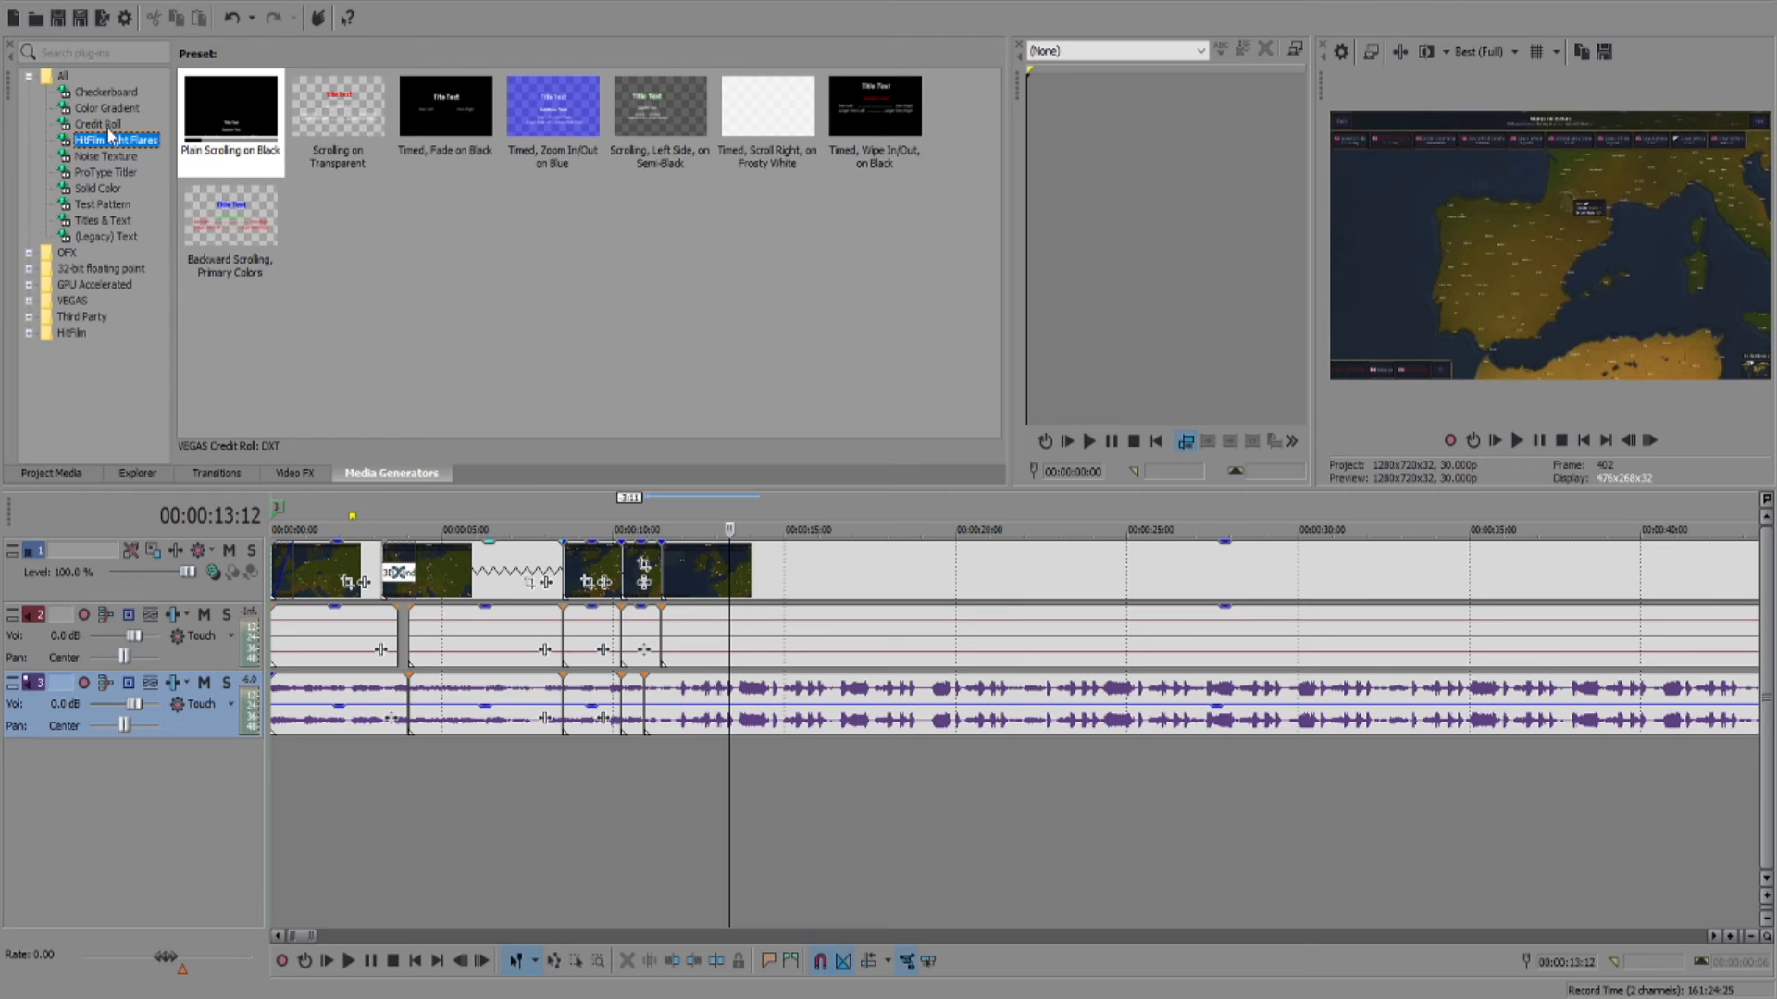
pyautogui.click(108, 127)
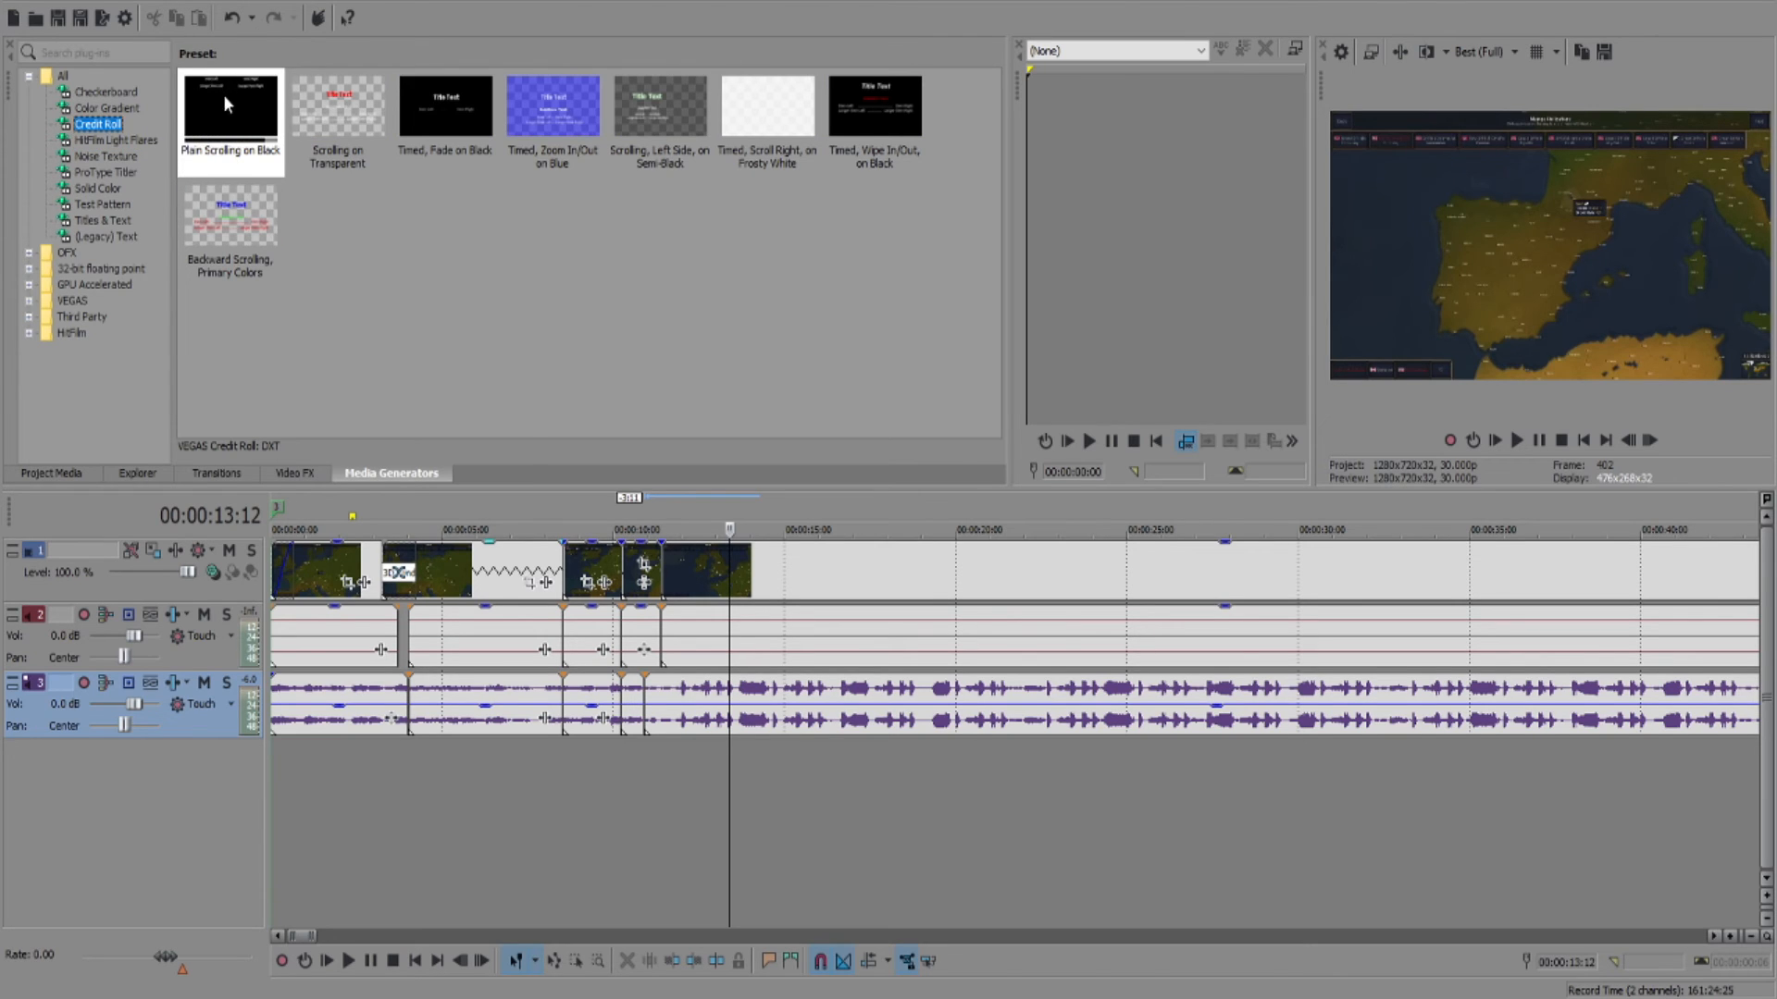
pyautogui.click(122, 140)
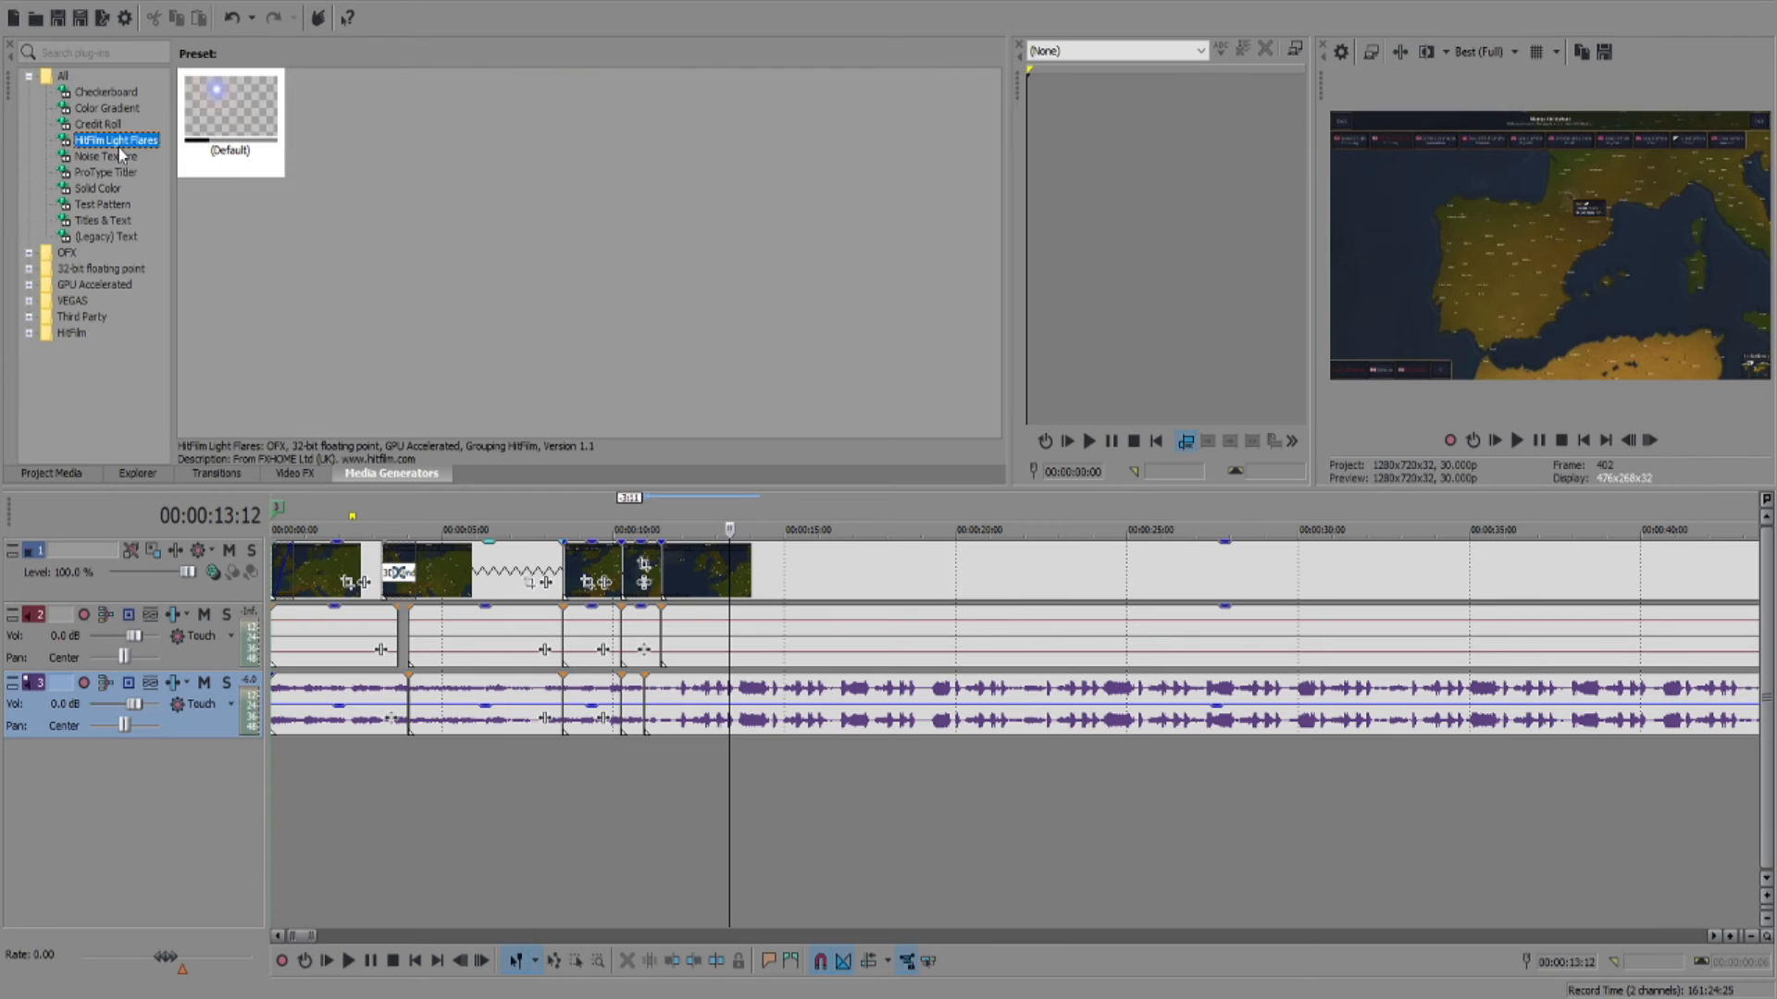
# Step: Try the Soft Clouds noise texture over the end of the video on track 1, and undo it
pyautogui.click(107, 157)
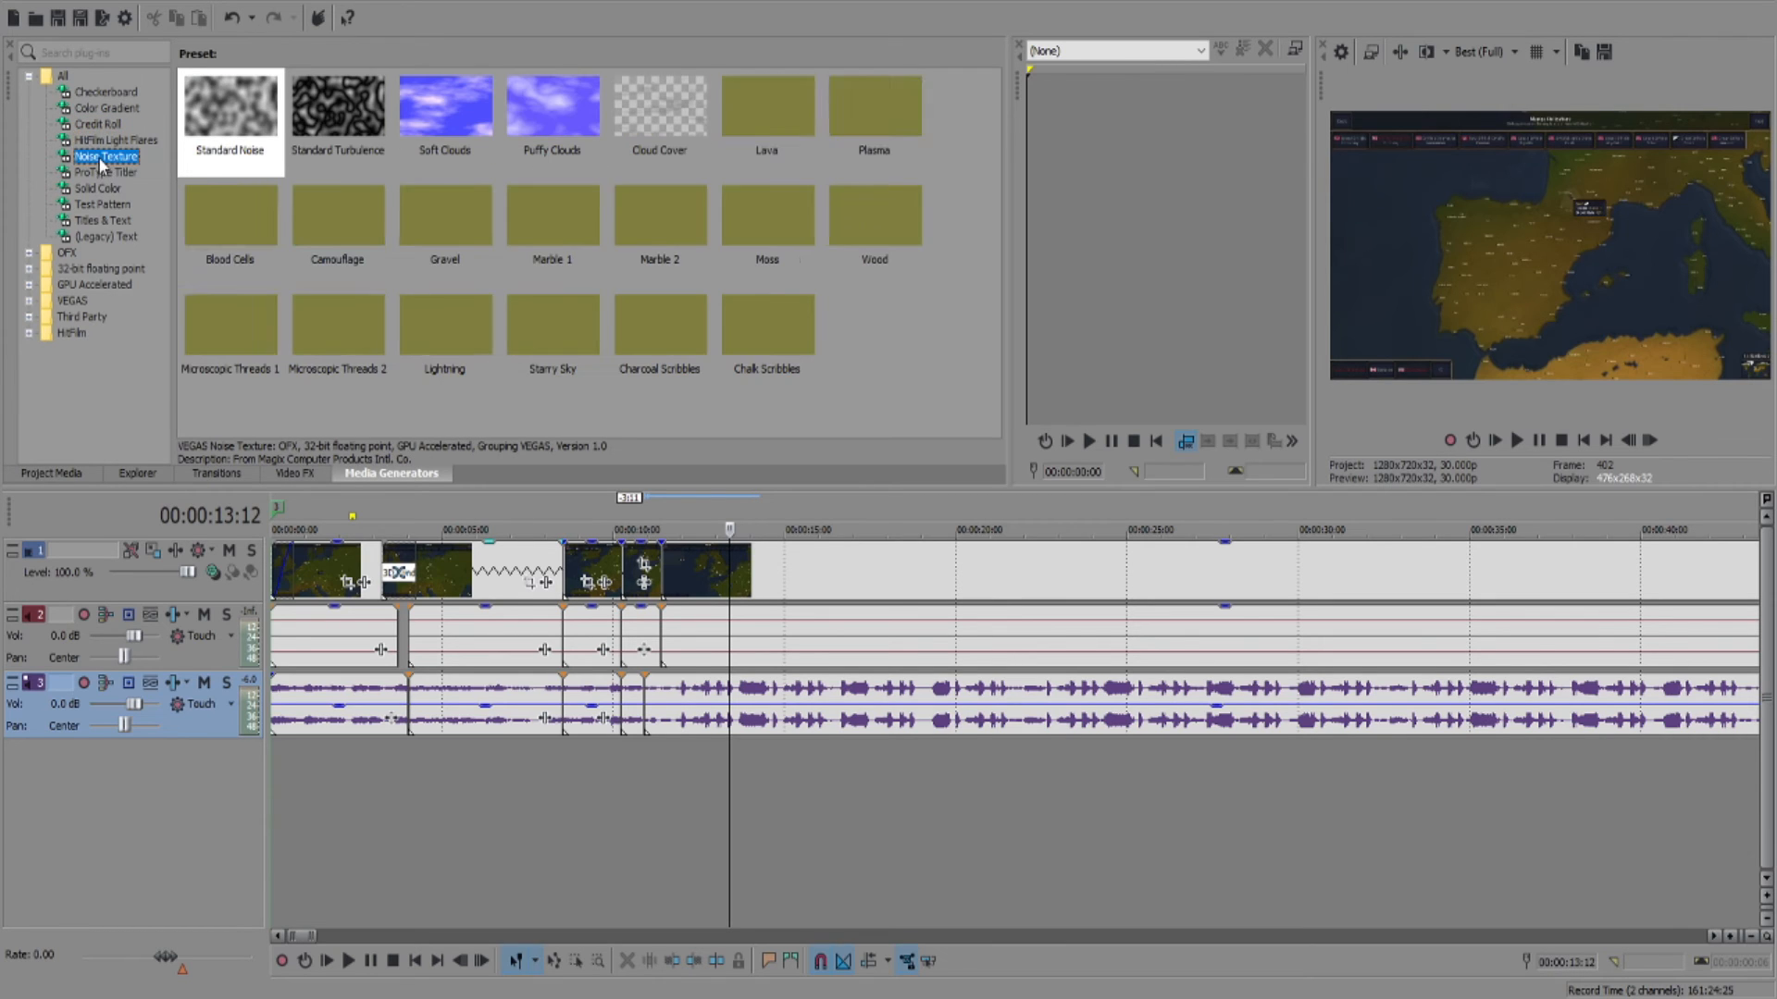
pyautogui.moveTo(454, 120); pyautogui.dragTo(782, 556)
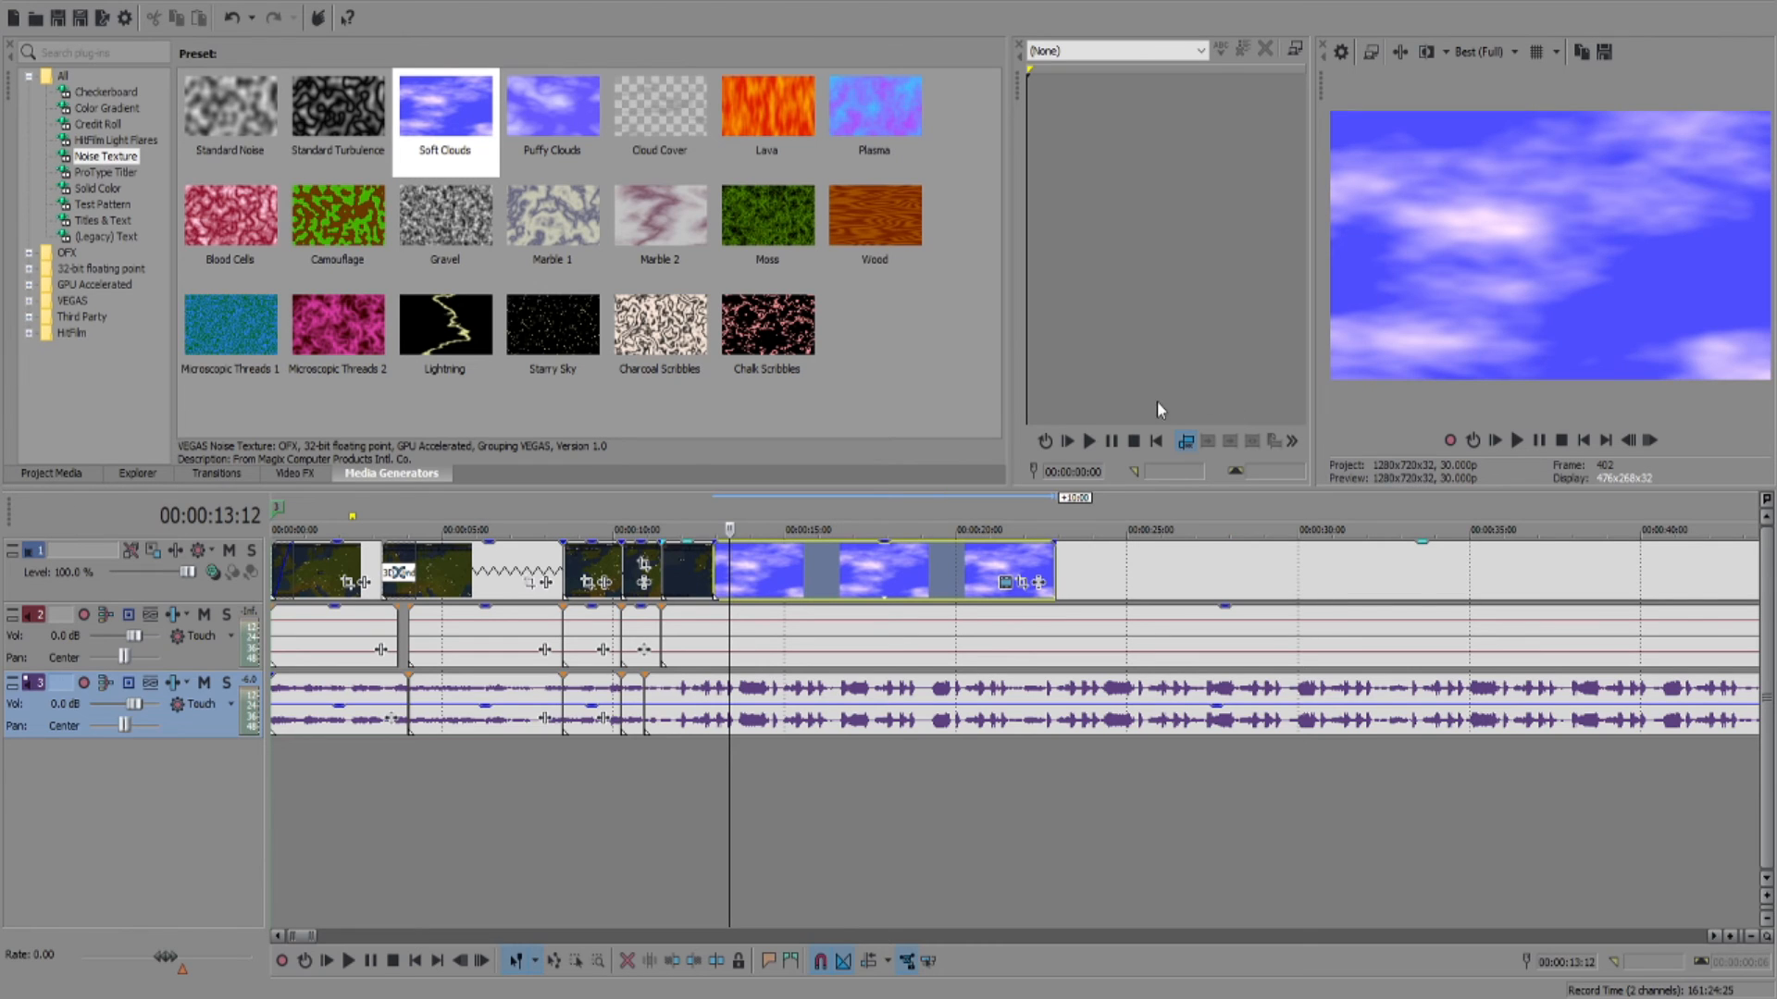
pyautogui.hotkey('ctrl', 'z')
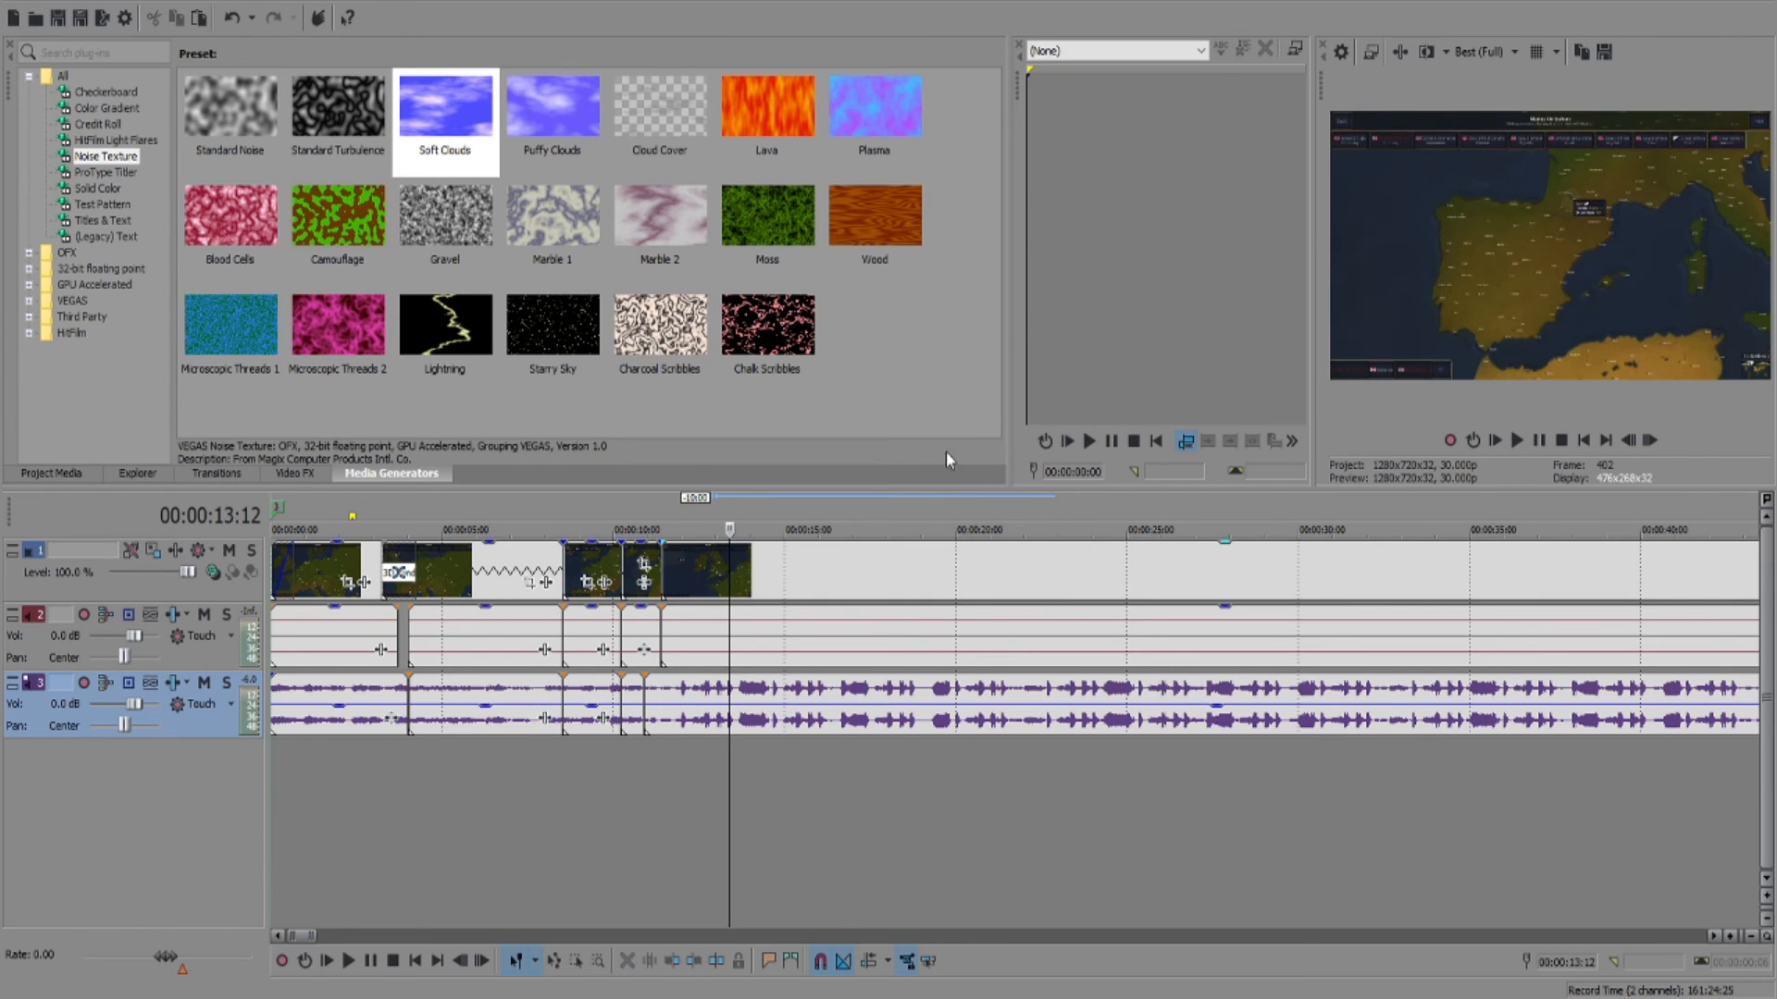
# Step: Place a Black and an Orange solid color in turn on a new top video track, deleting each one
pyautogui.click(105, 172)
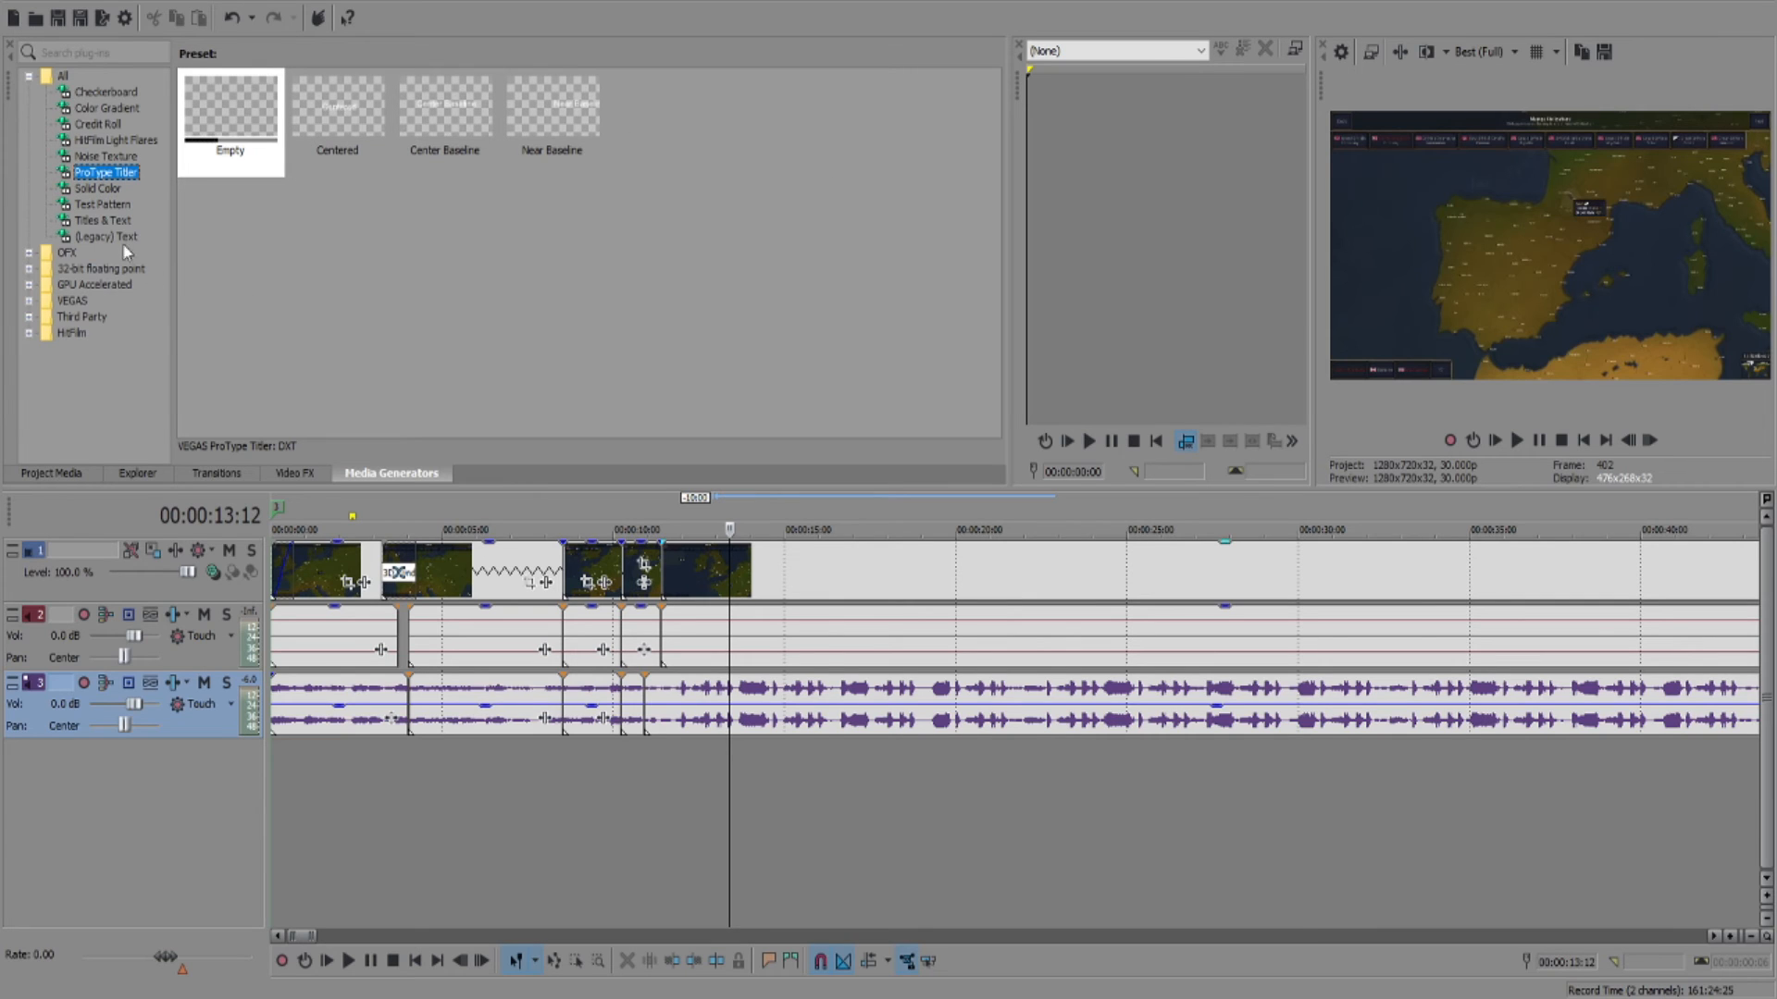
pyautogui.click(97, 189)
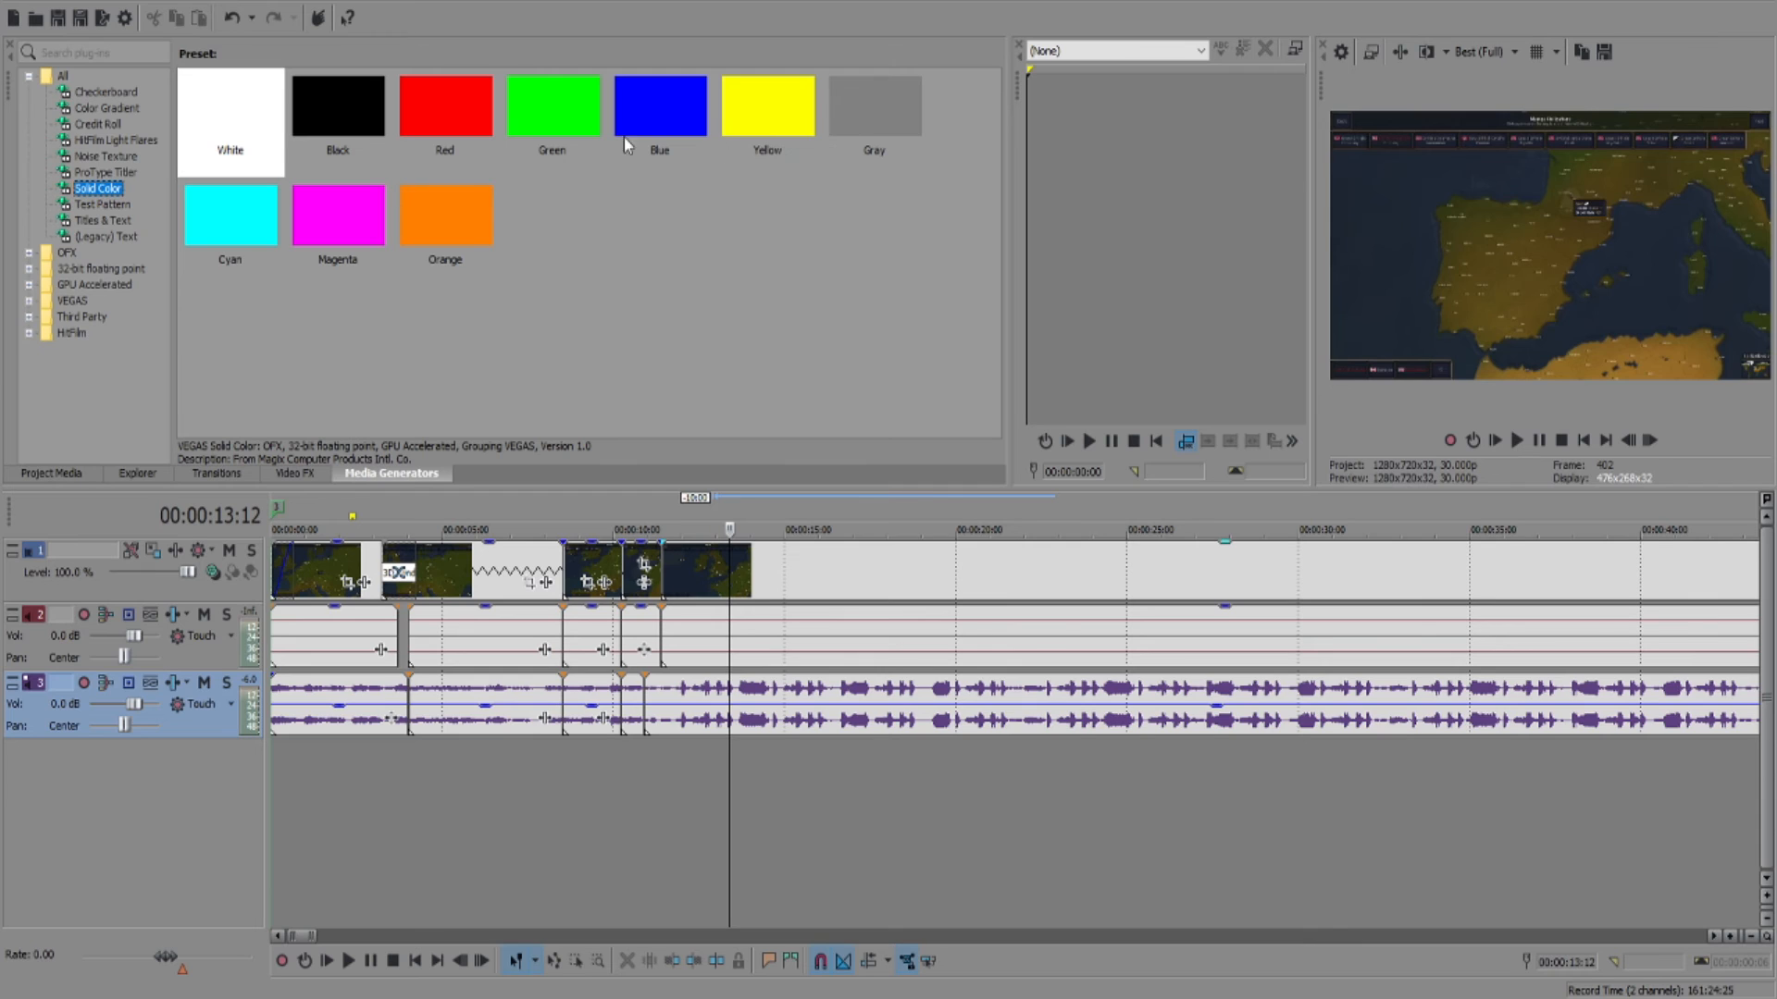
pyautogui.moveTo(333, 115); pyautogui.dragTo(698, 518)
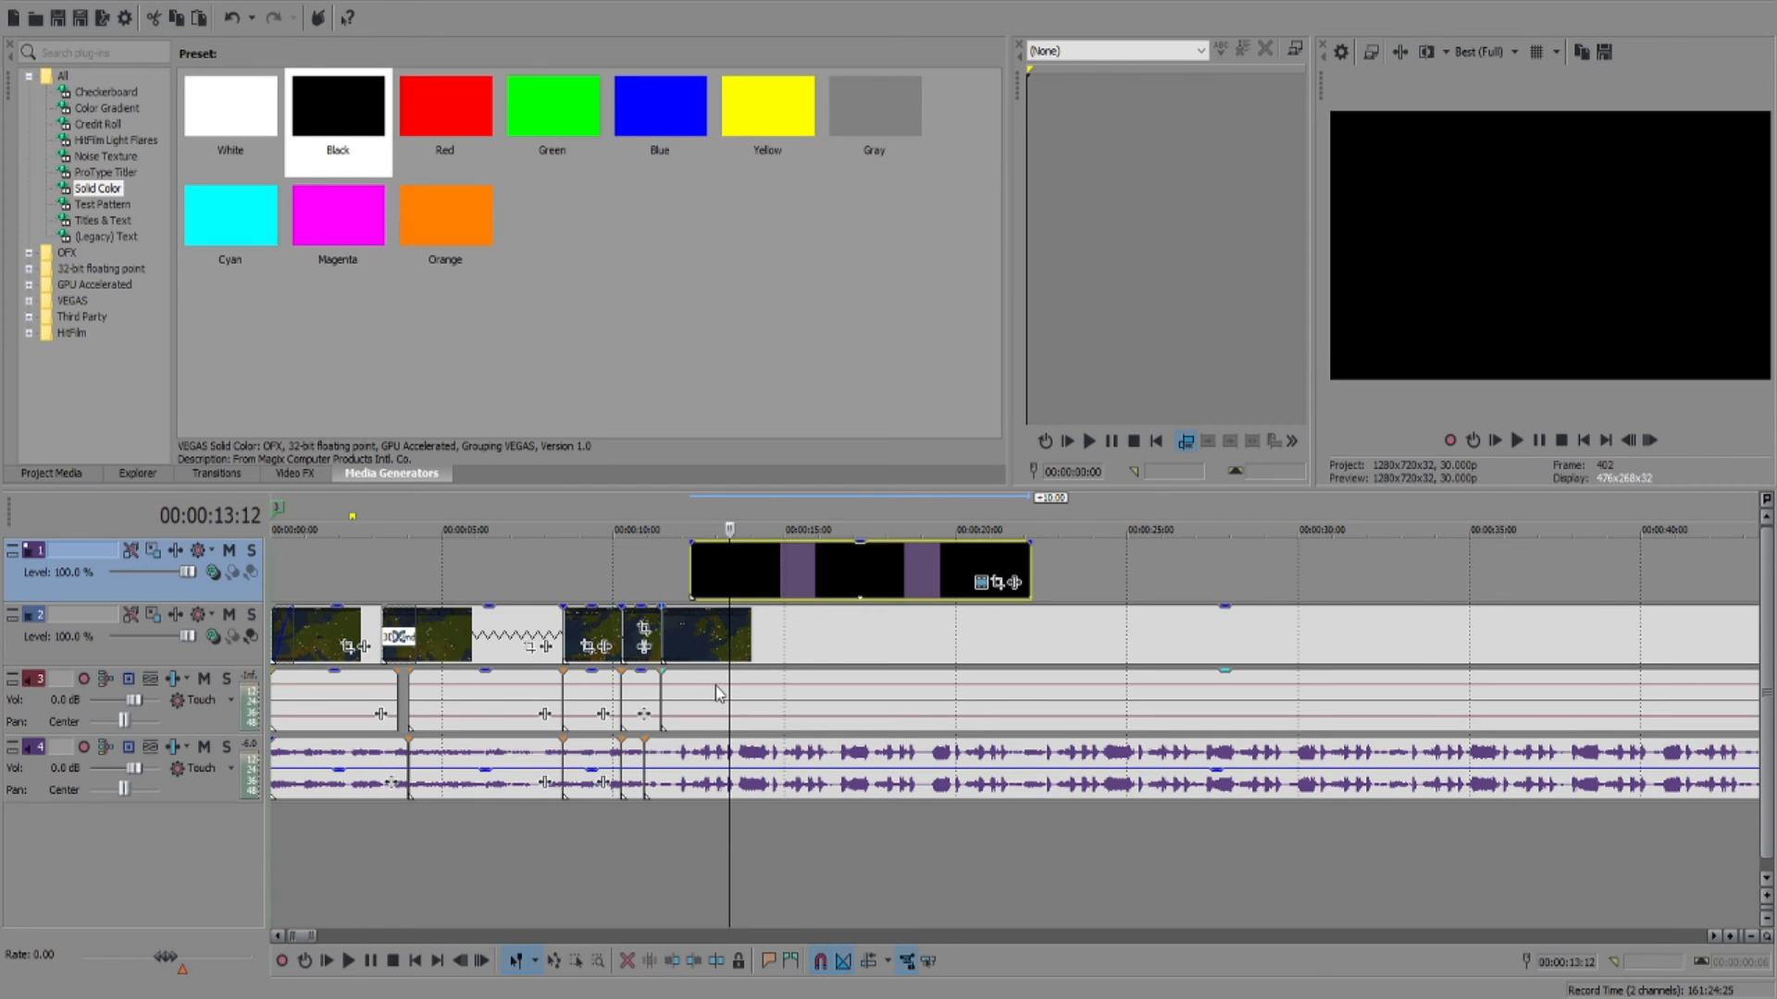
pyautogui.press('Delete')
pyautogui.moveTo(472, 252); pyautogui.dragTo(686, 565)
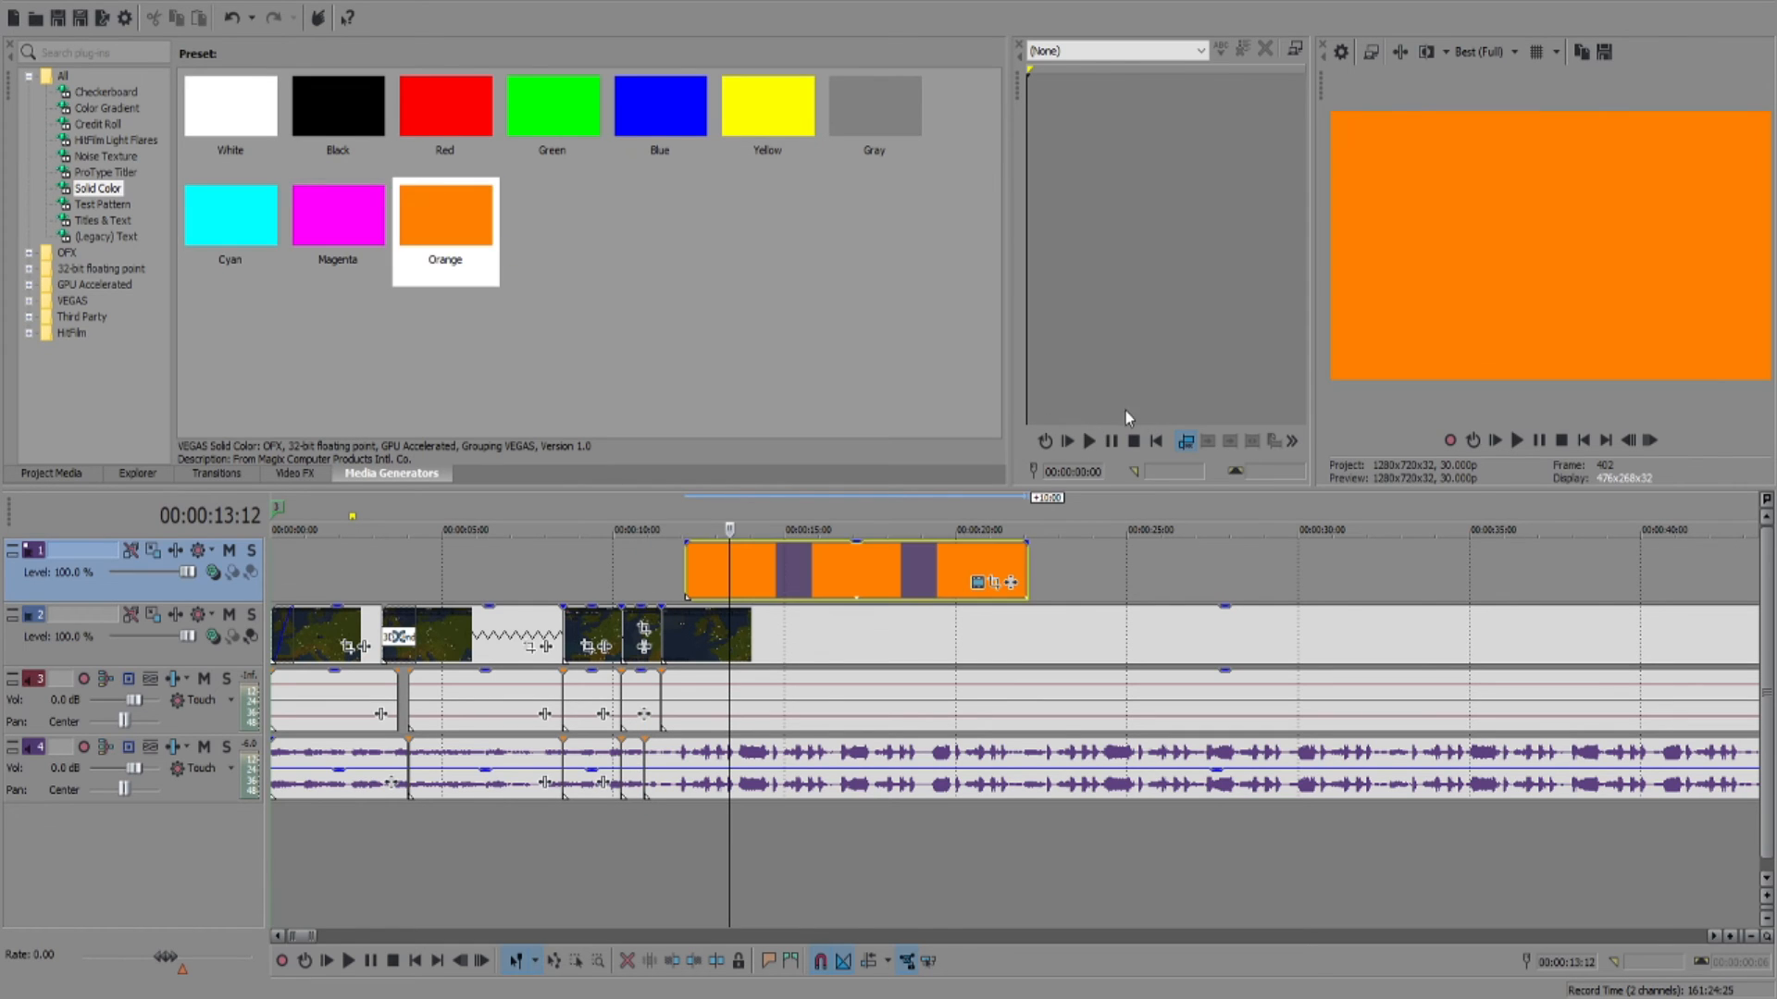
pyautogui.press('Delete')
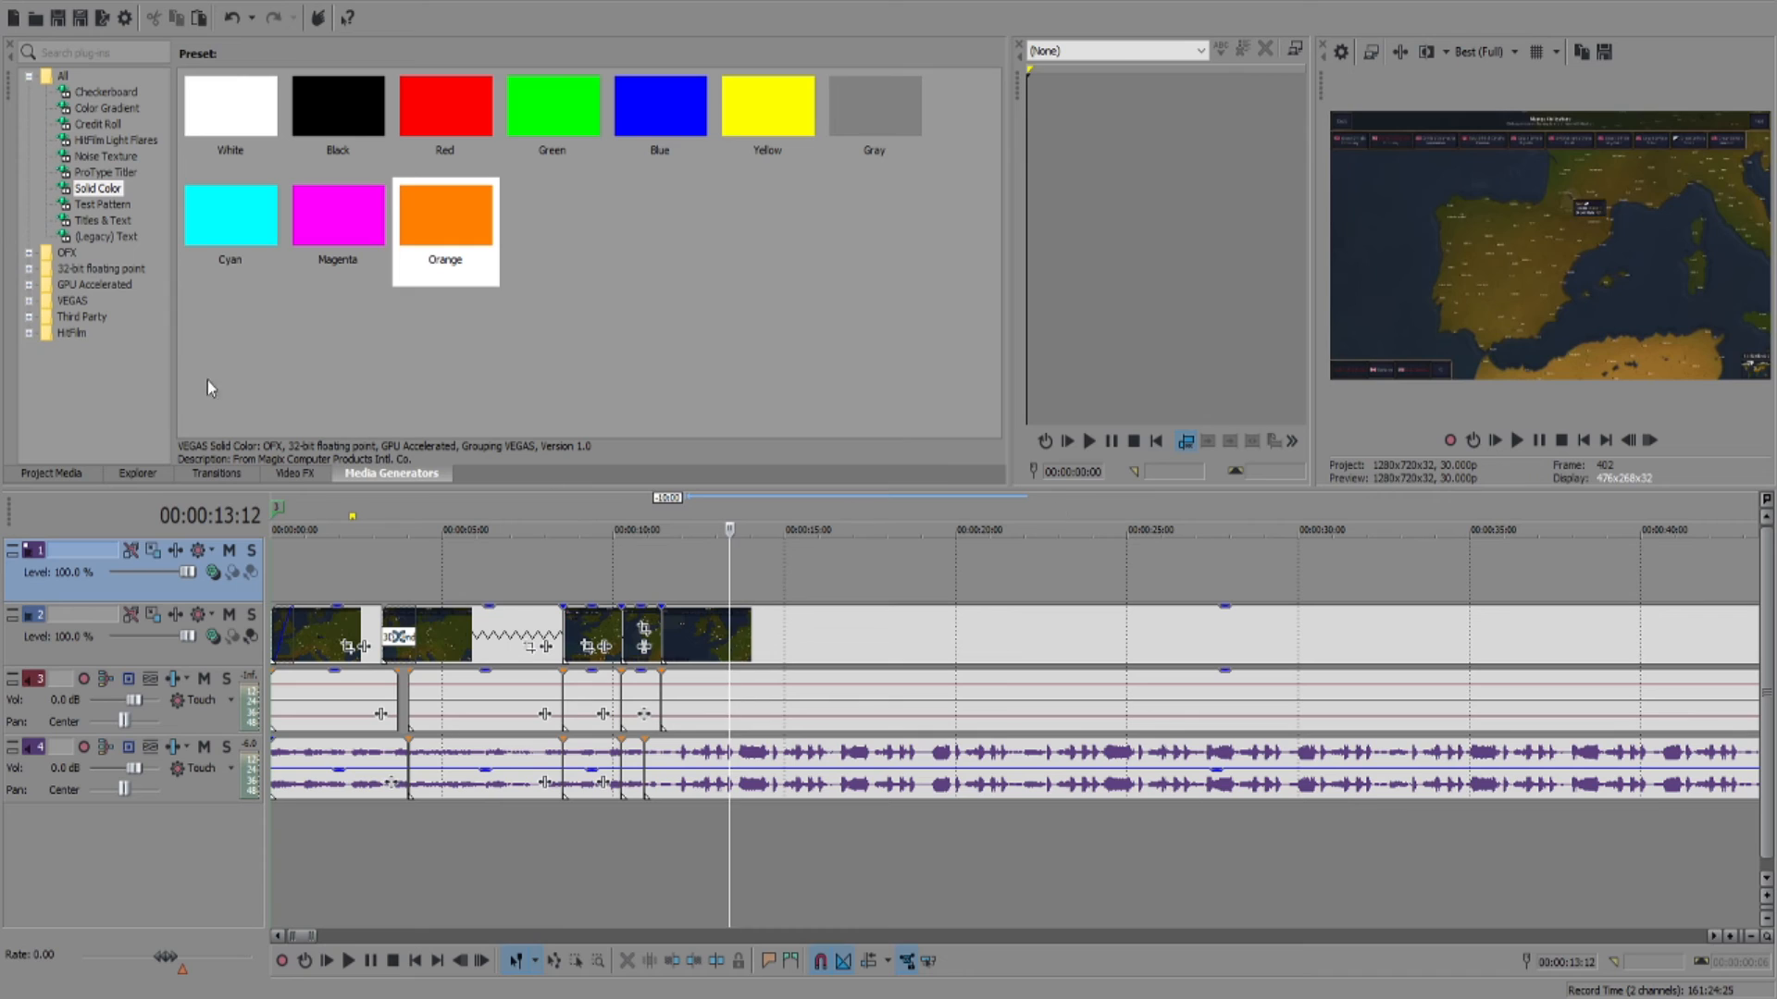
# Step: Try the SMPTE Bars (NTSC) test pattern on the top video track, and delete it
pyautogui.click(108, 205)
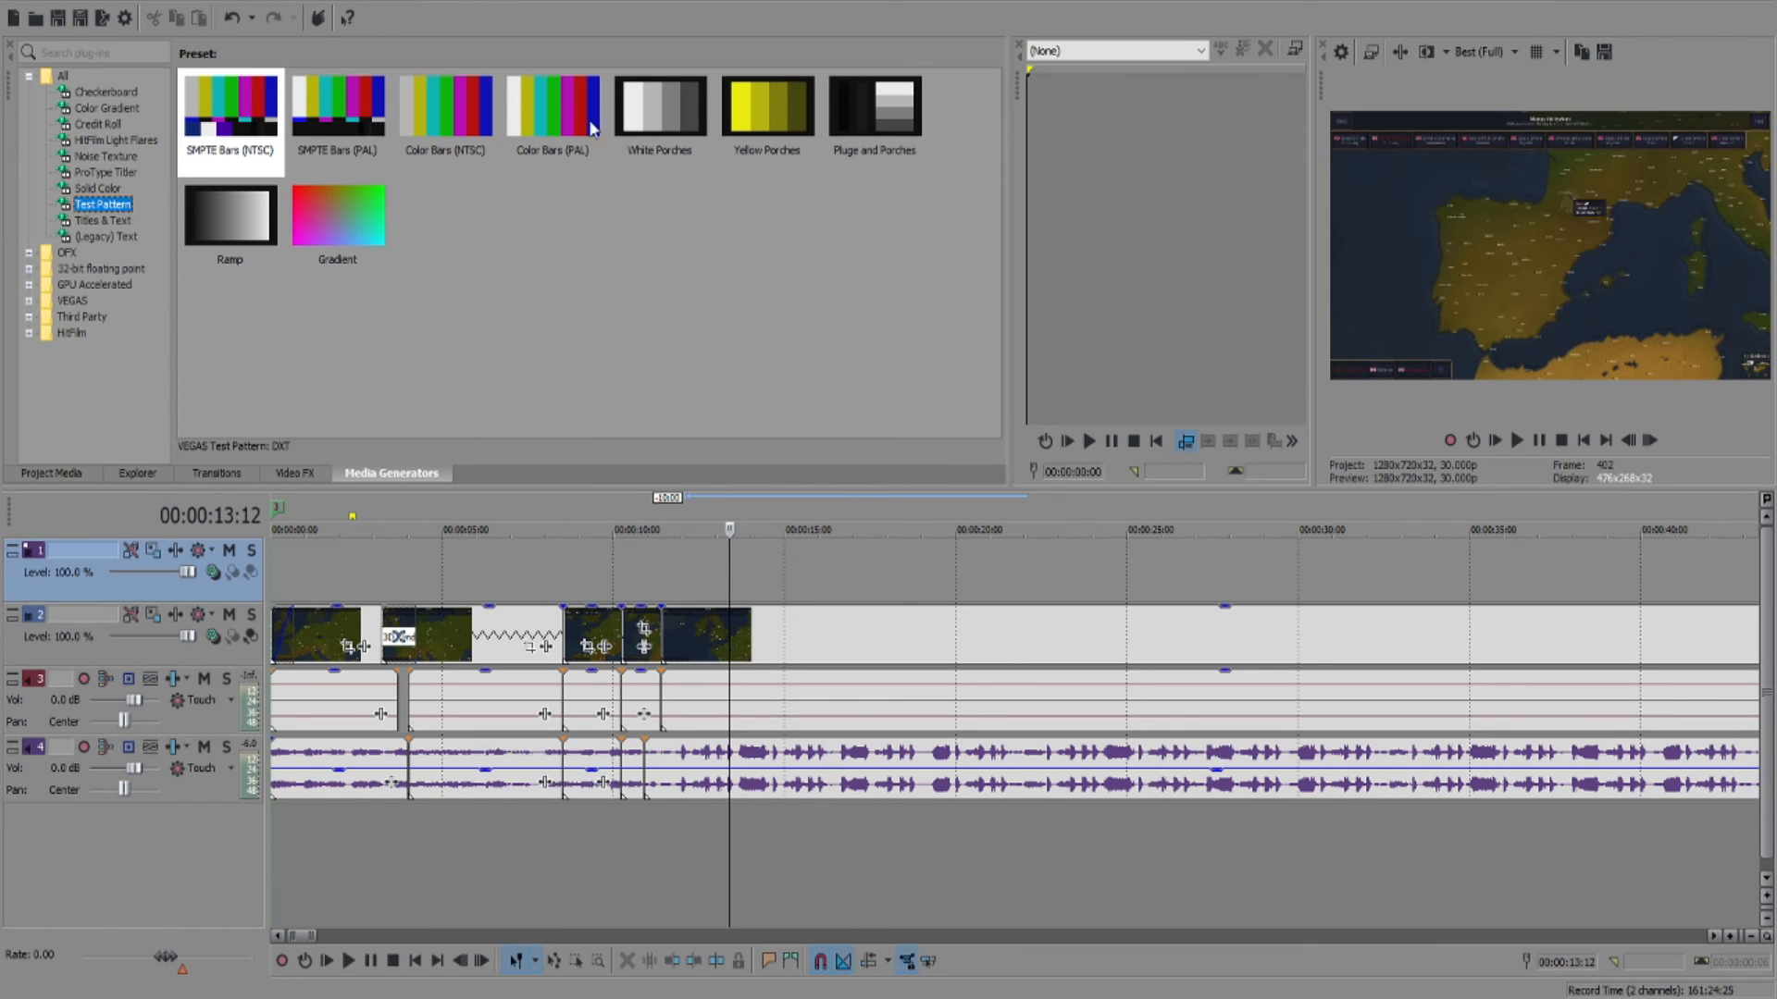
pyautogui.moveTo(266, 123); pyautogui.dragTo(724, 565)
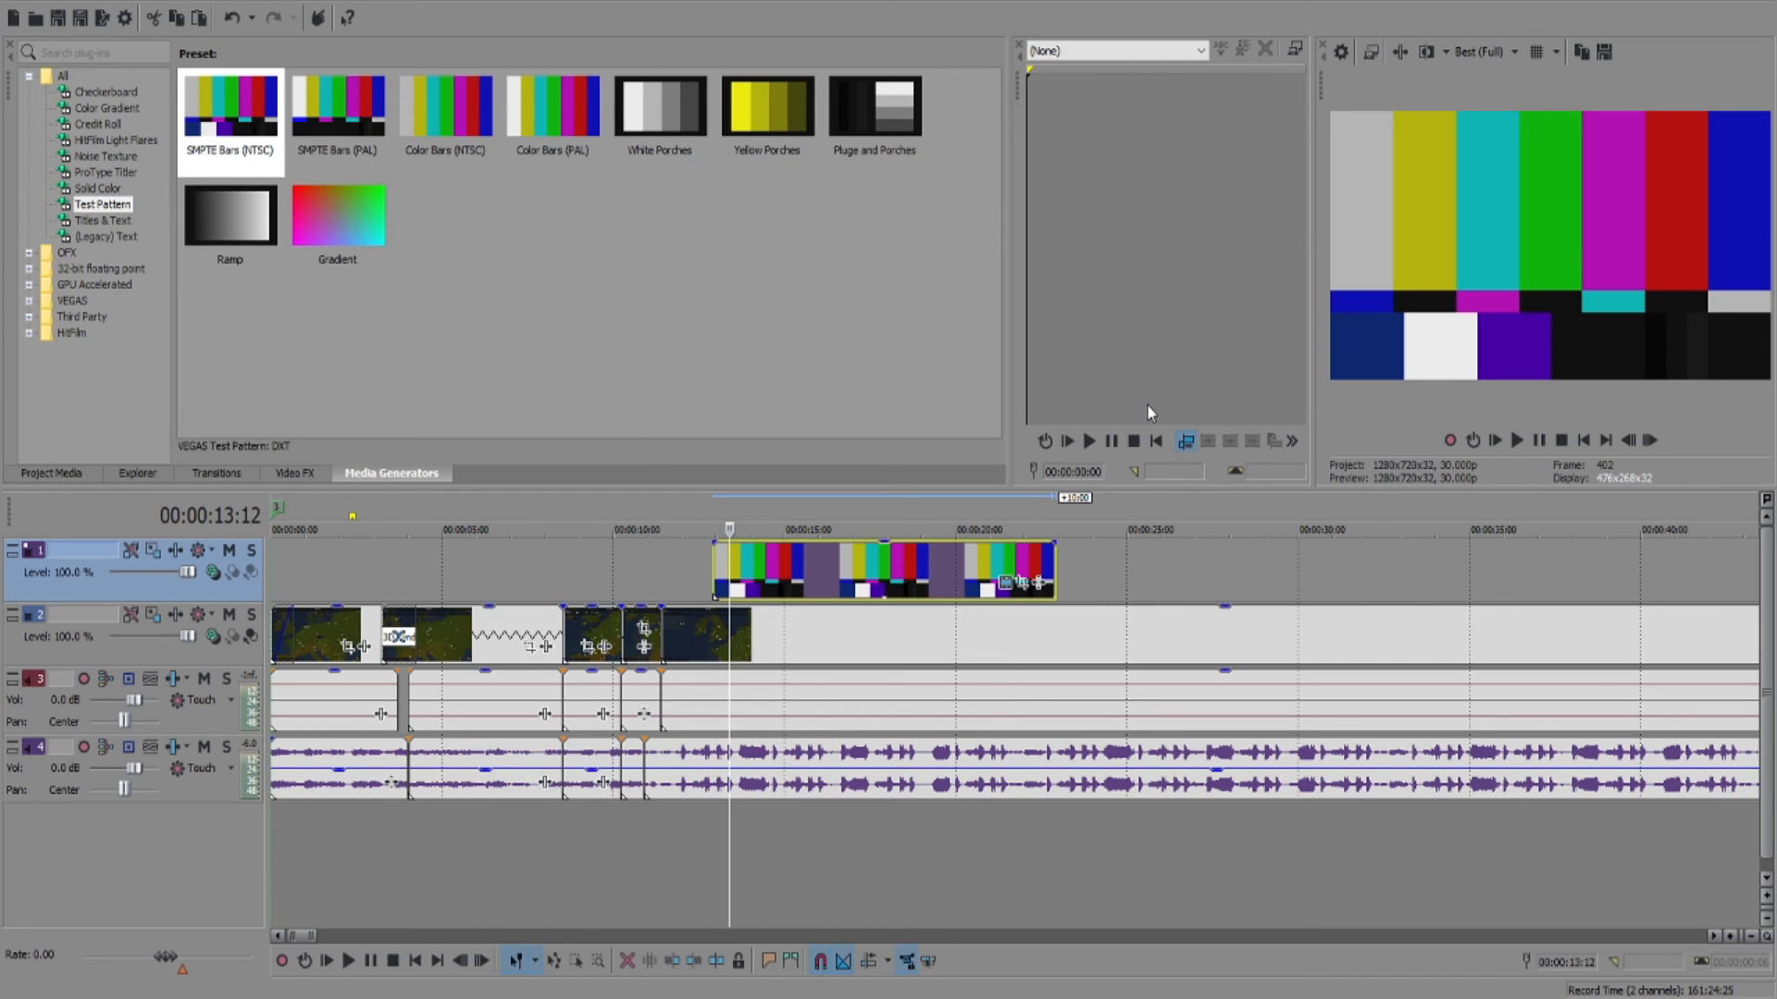
pyautogui.press('Delete')
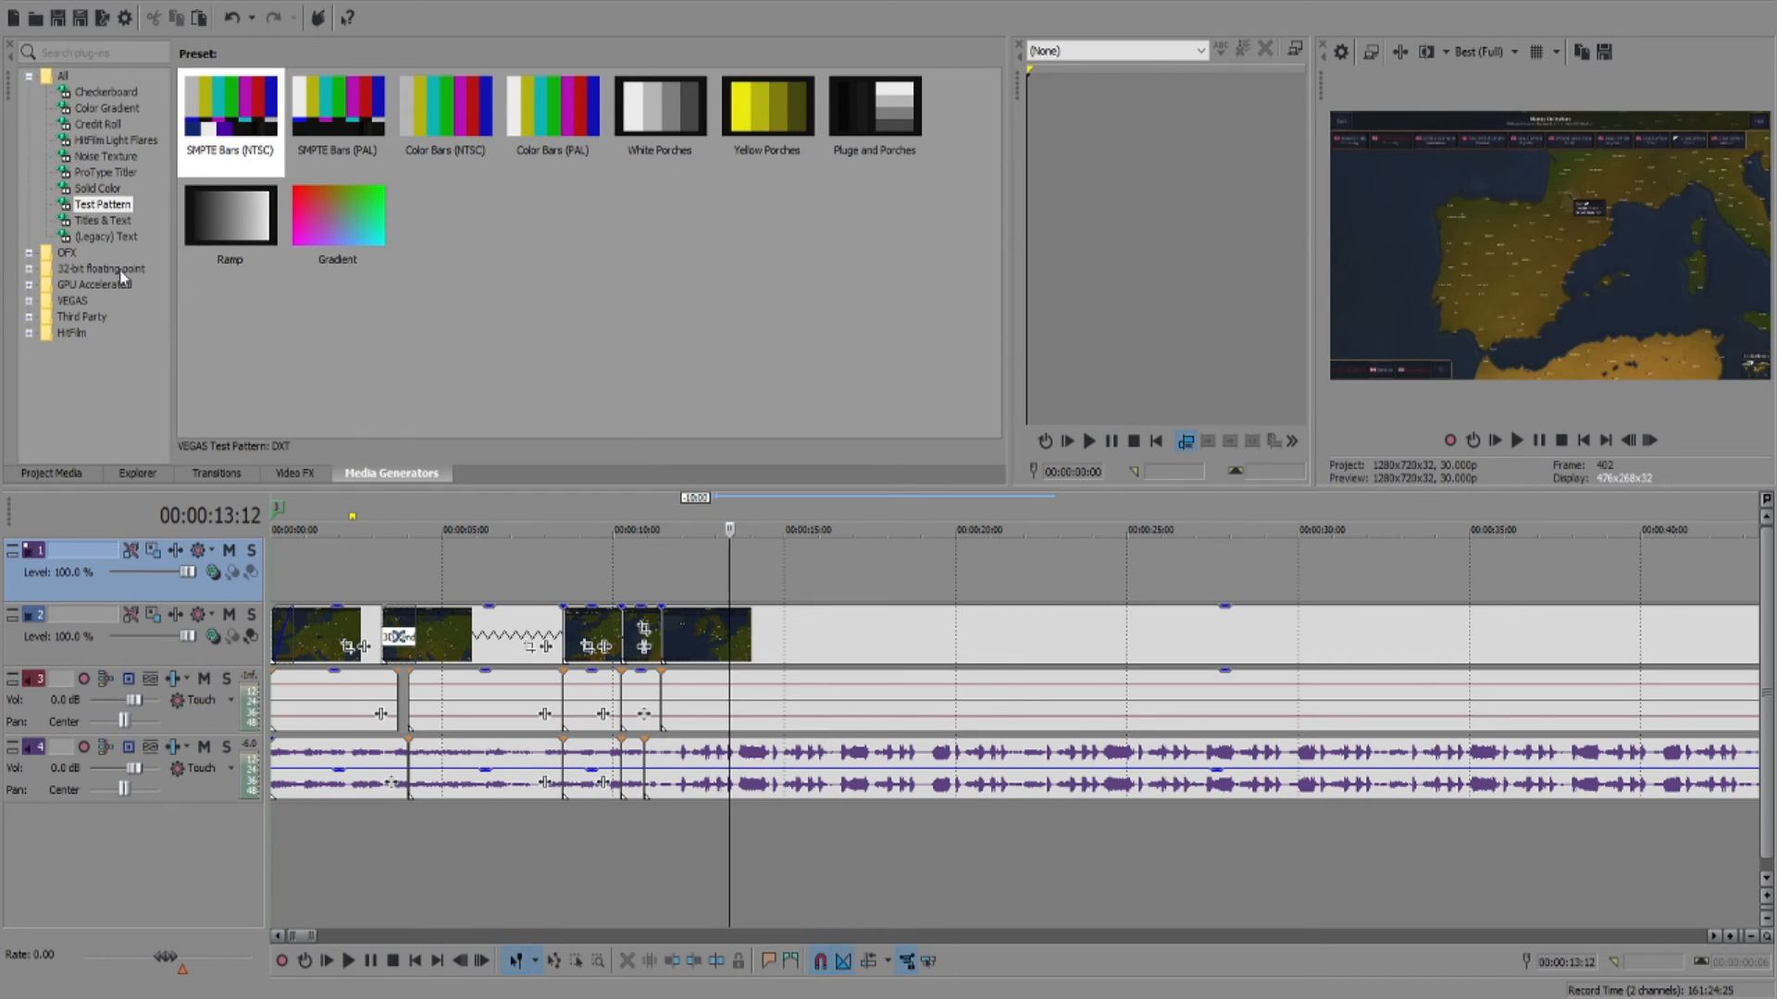
# Step: Add the Default Text preset of (Legacy) Text to the top video track at 00:00:13:12
pyautogui.click(103, 221)
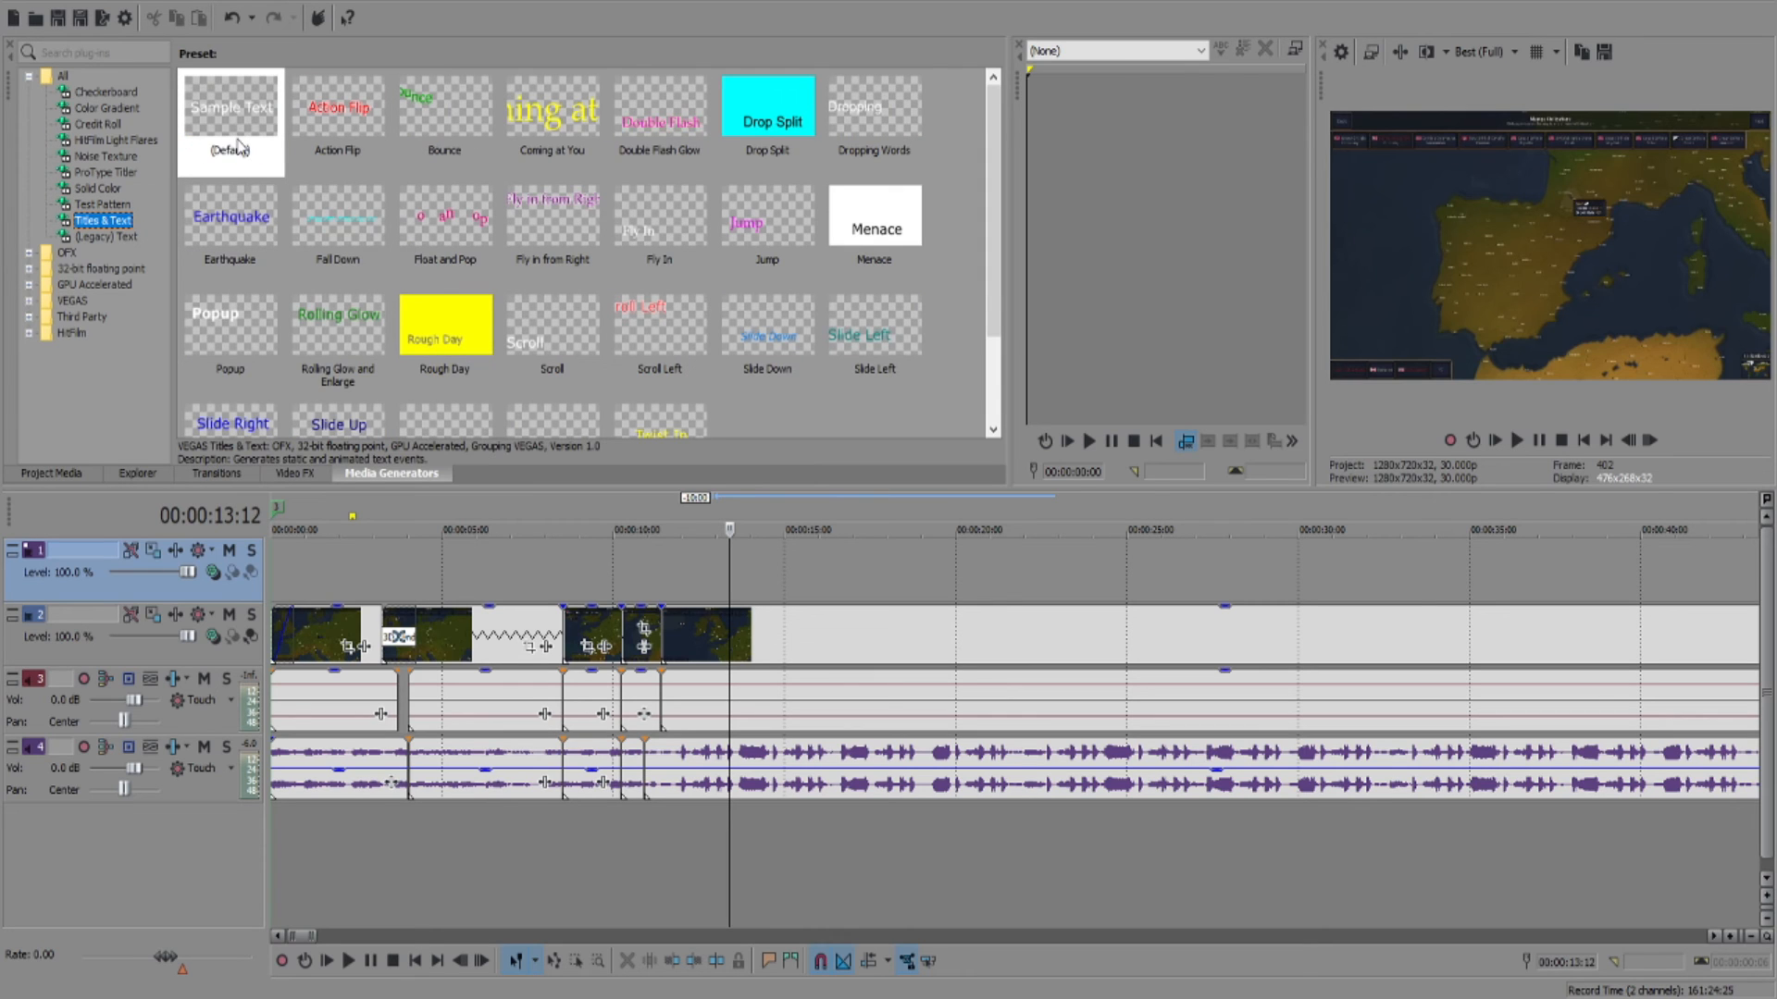
pyautogui.click(116, 237)
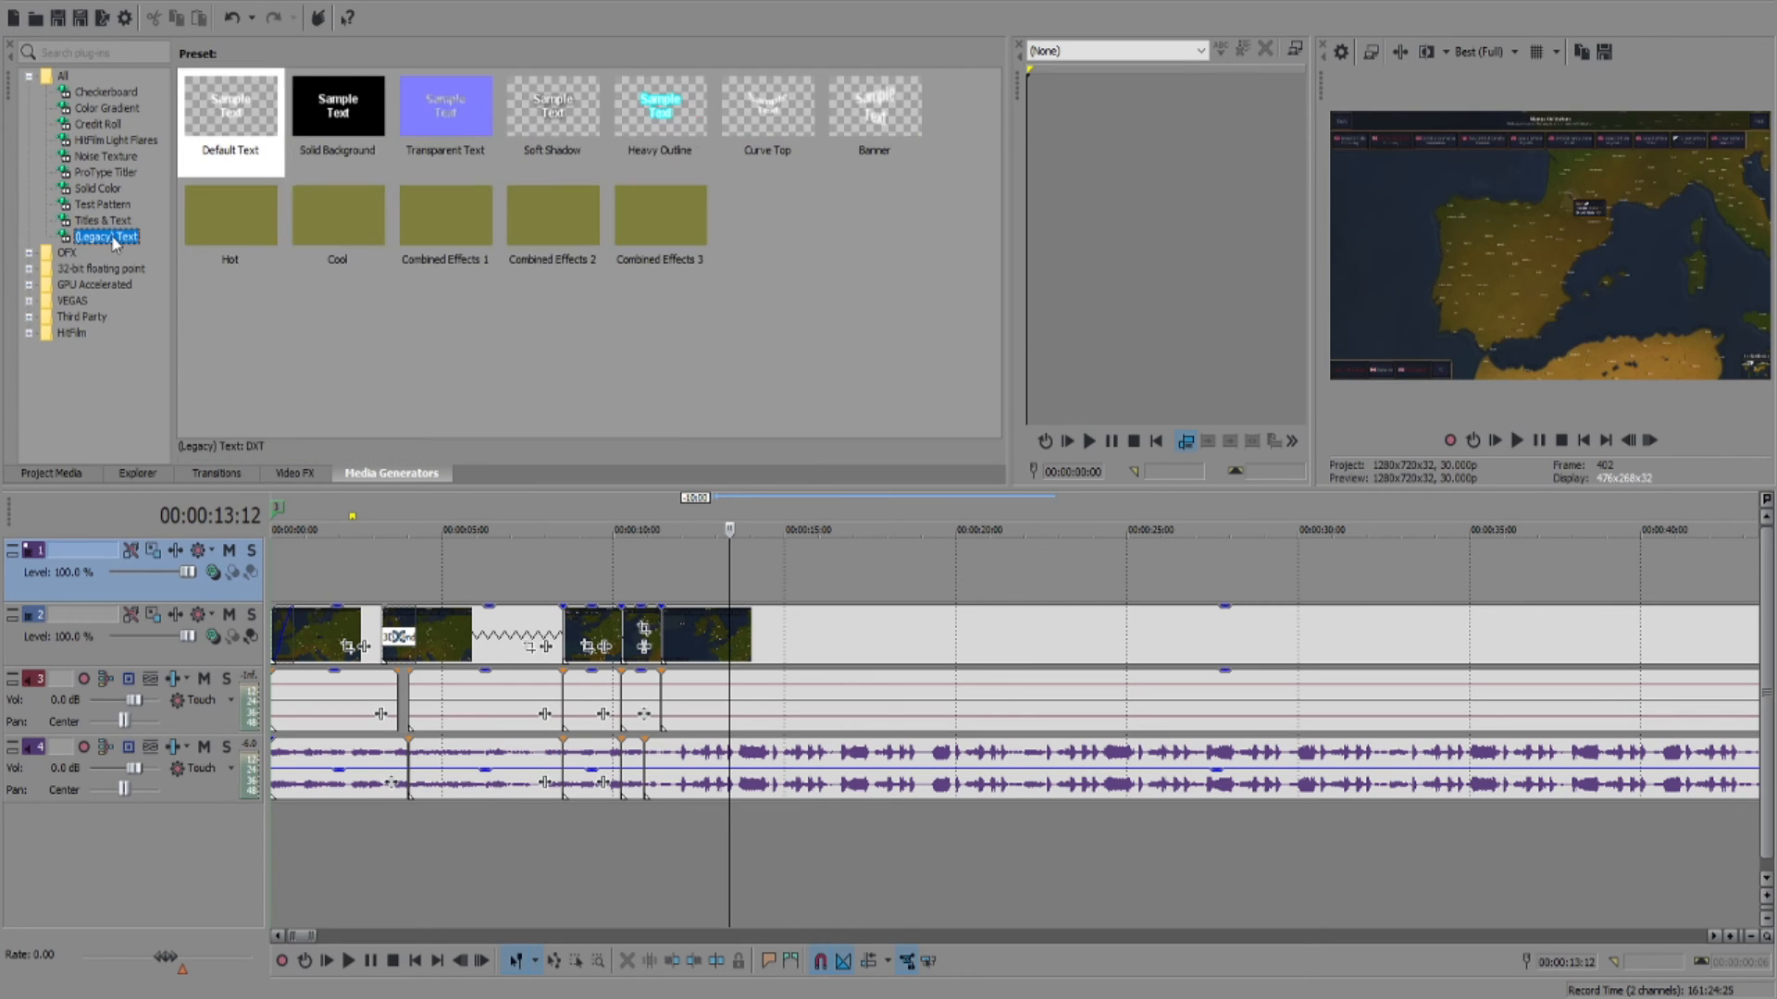
pyautogui.moveTo(248, 140); pyautogui.dragTo(733, 593)
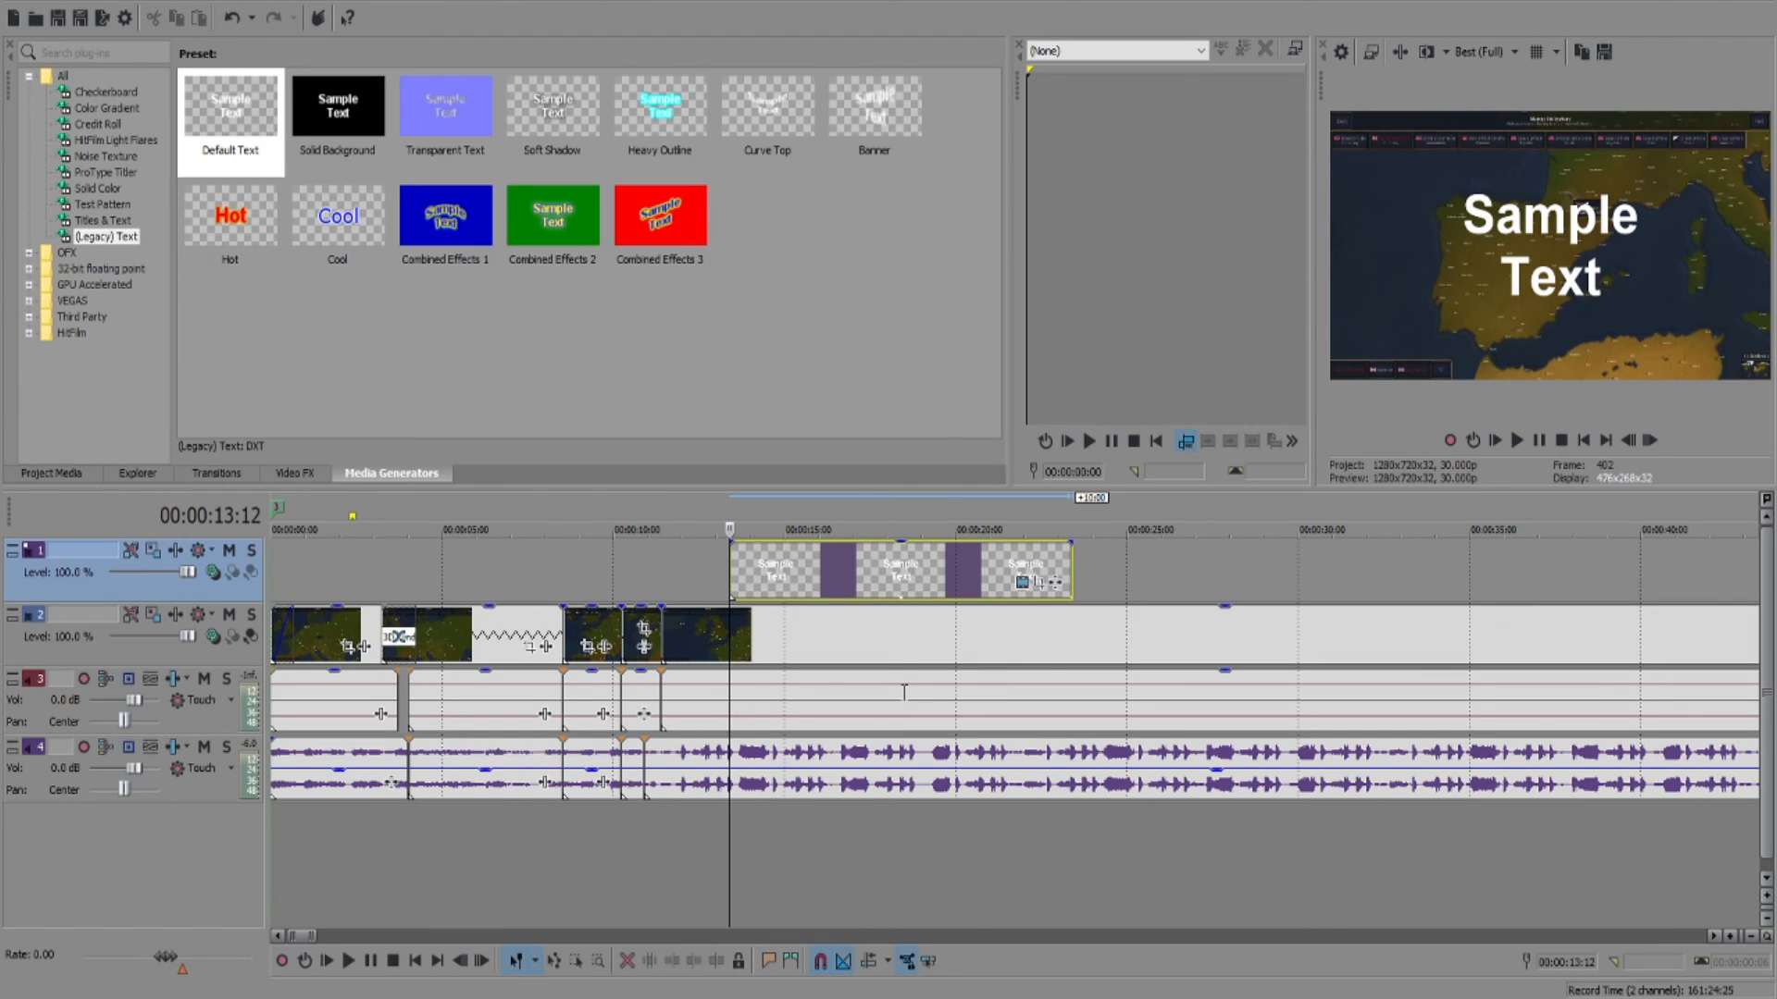
# Step: Delete the legacy text event and add the (Default) Titles & Text preset to the top track, aligned with the last clip's start
pyautogui.click(1159, 409)
pyautogui.press('Delete')
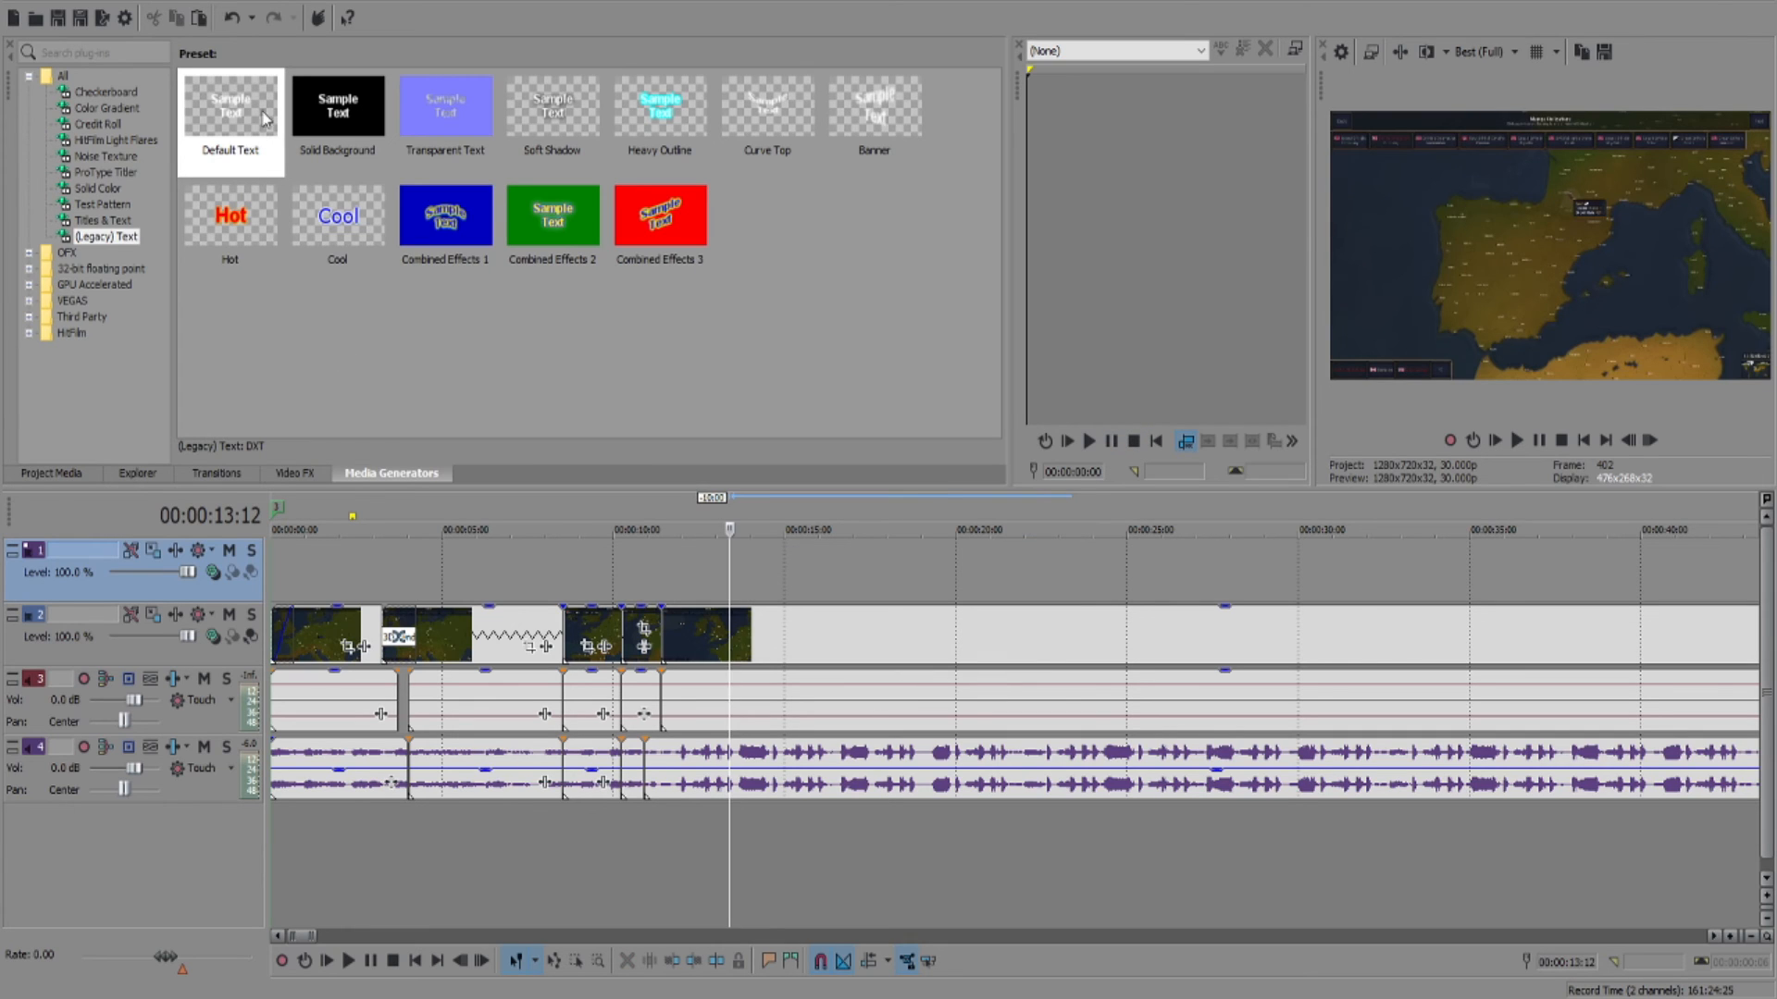
pyautogui.click(104, 222)
pyautogui.moveTo(231, 120); pyautogui.dragTo(701, 576)
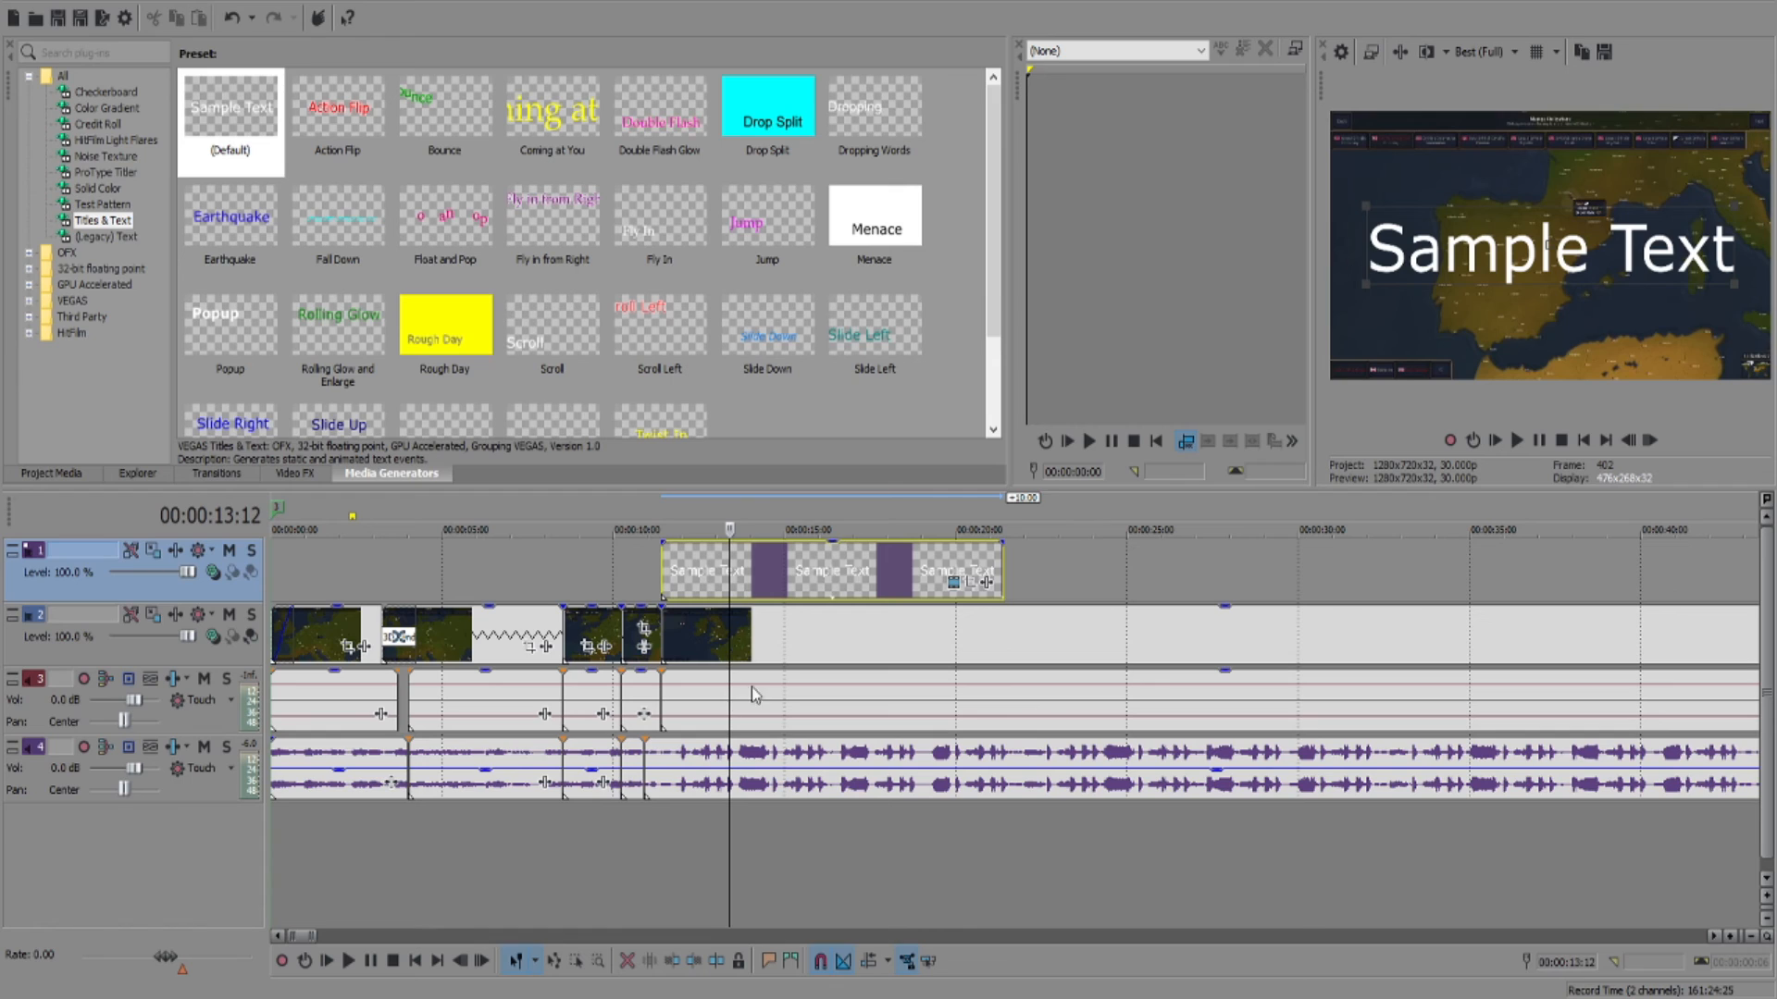
# Step: Replace the sample text of the title with "Hi, my name Is" followed by the person's first name
pyautogui.write('Hi, I')
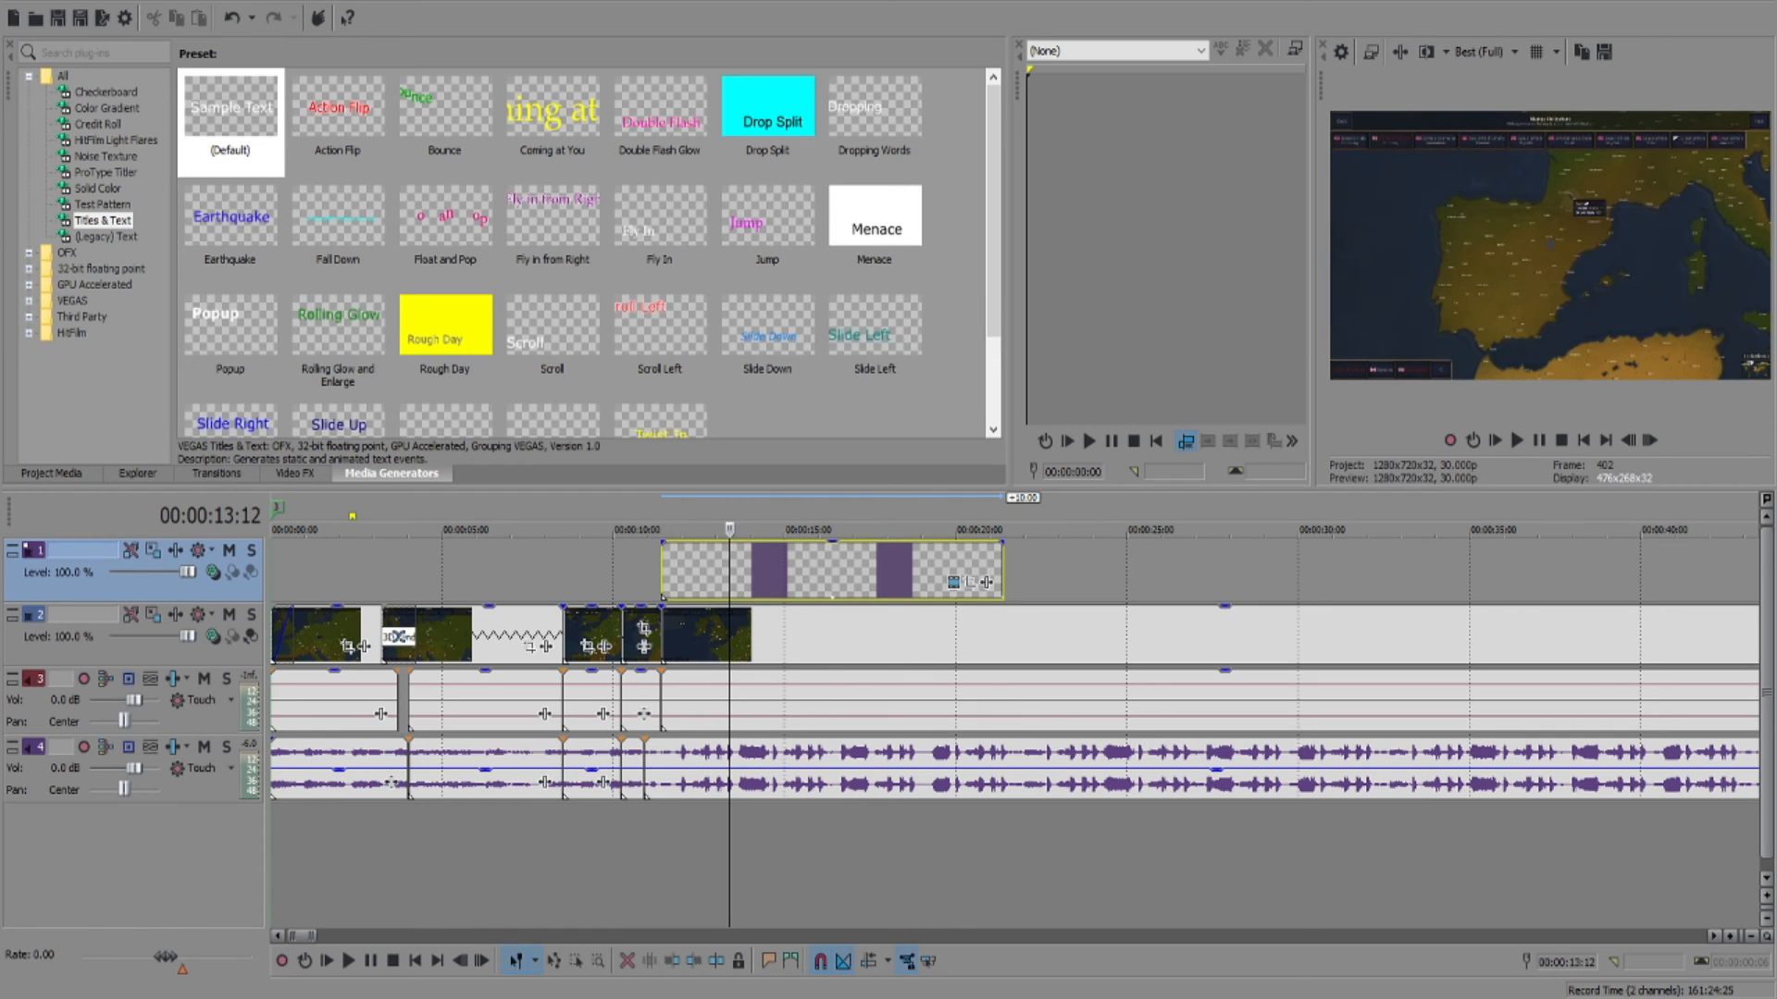
pyautogui.write("'m")
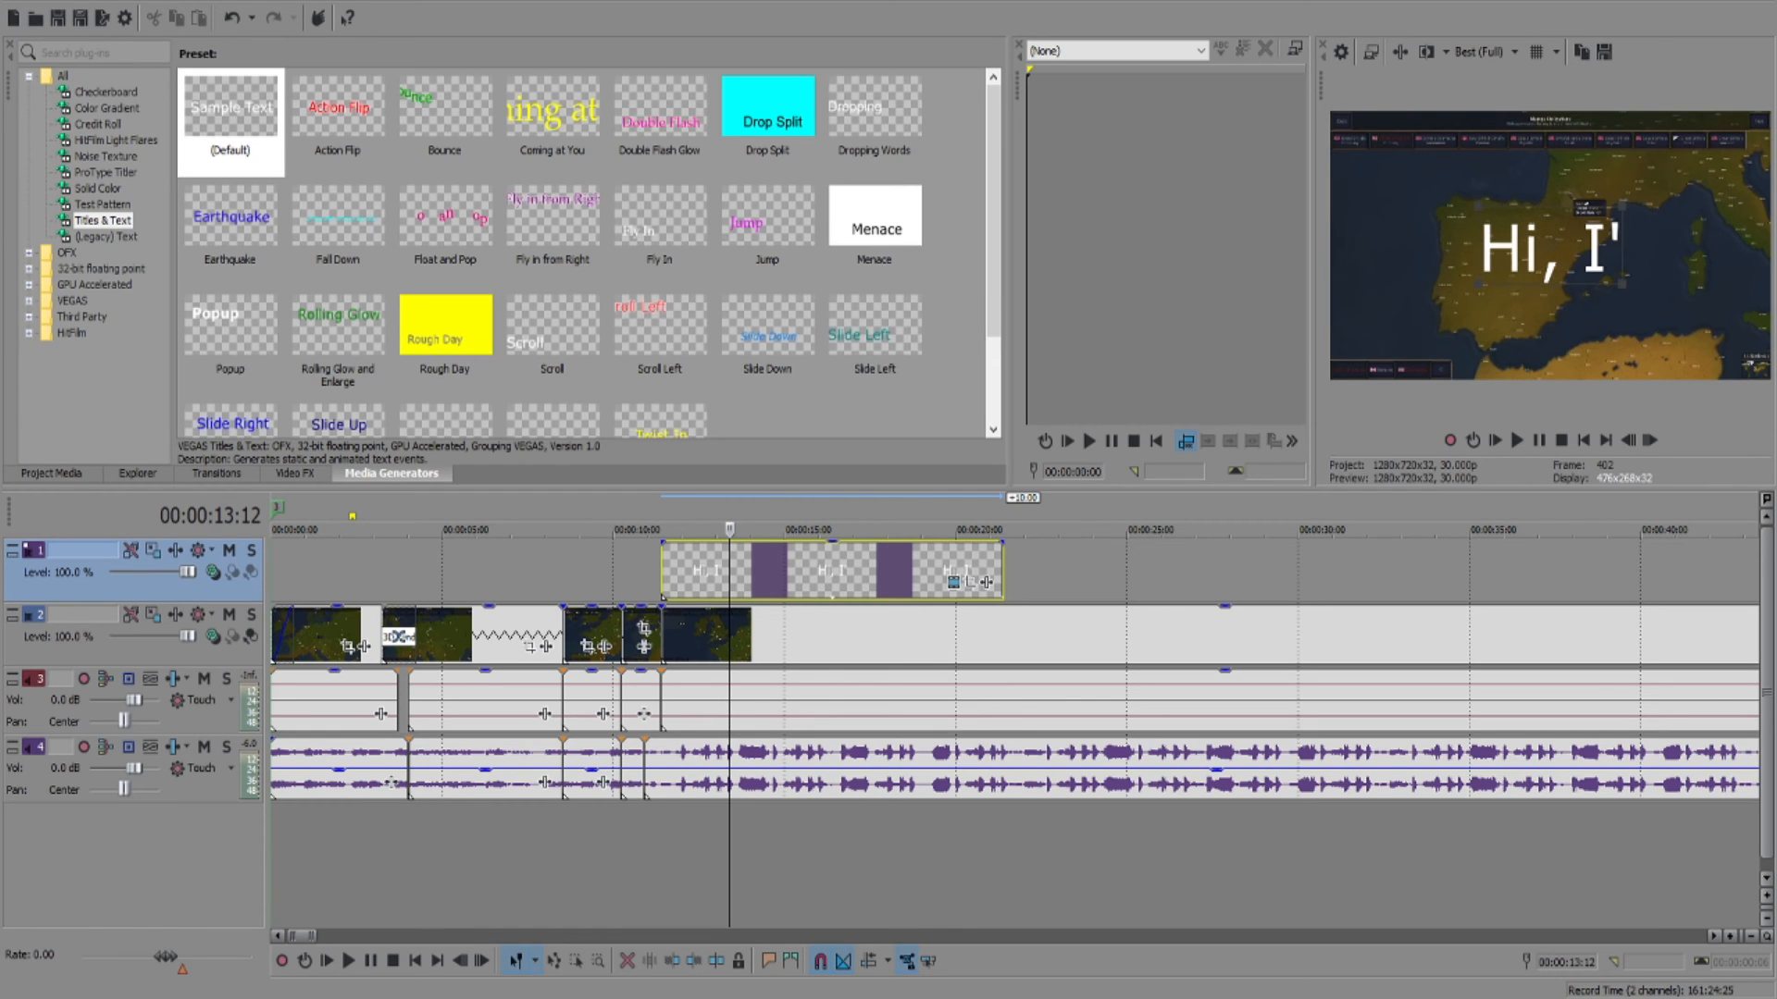
pyautogui.press('BackSpace')
pyautogui.press('BackSpace')
pyautogui.press('BackSpace')
pyautogui.write('my')
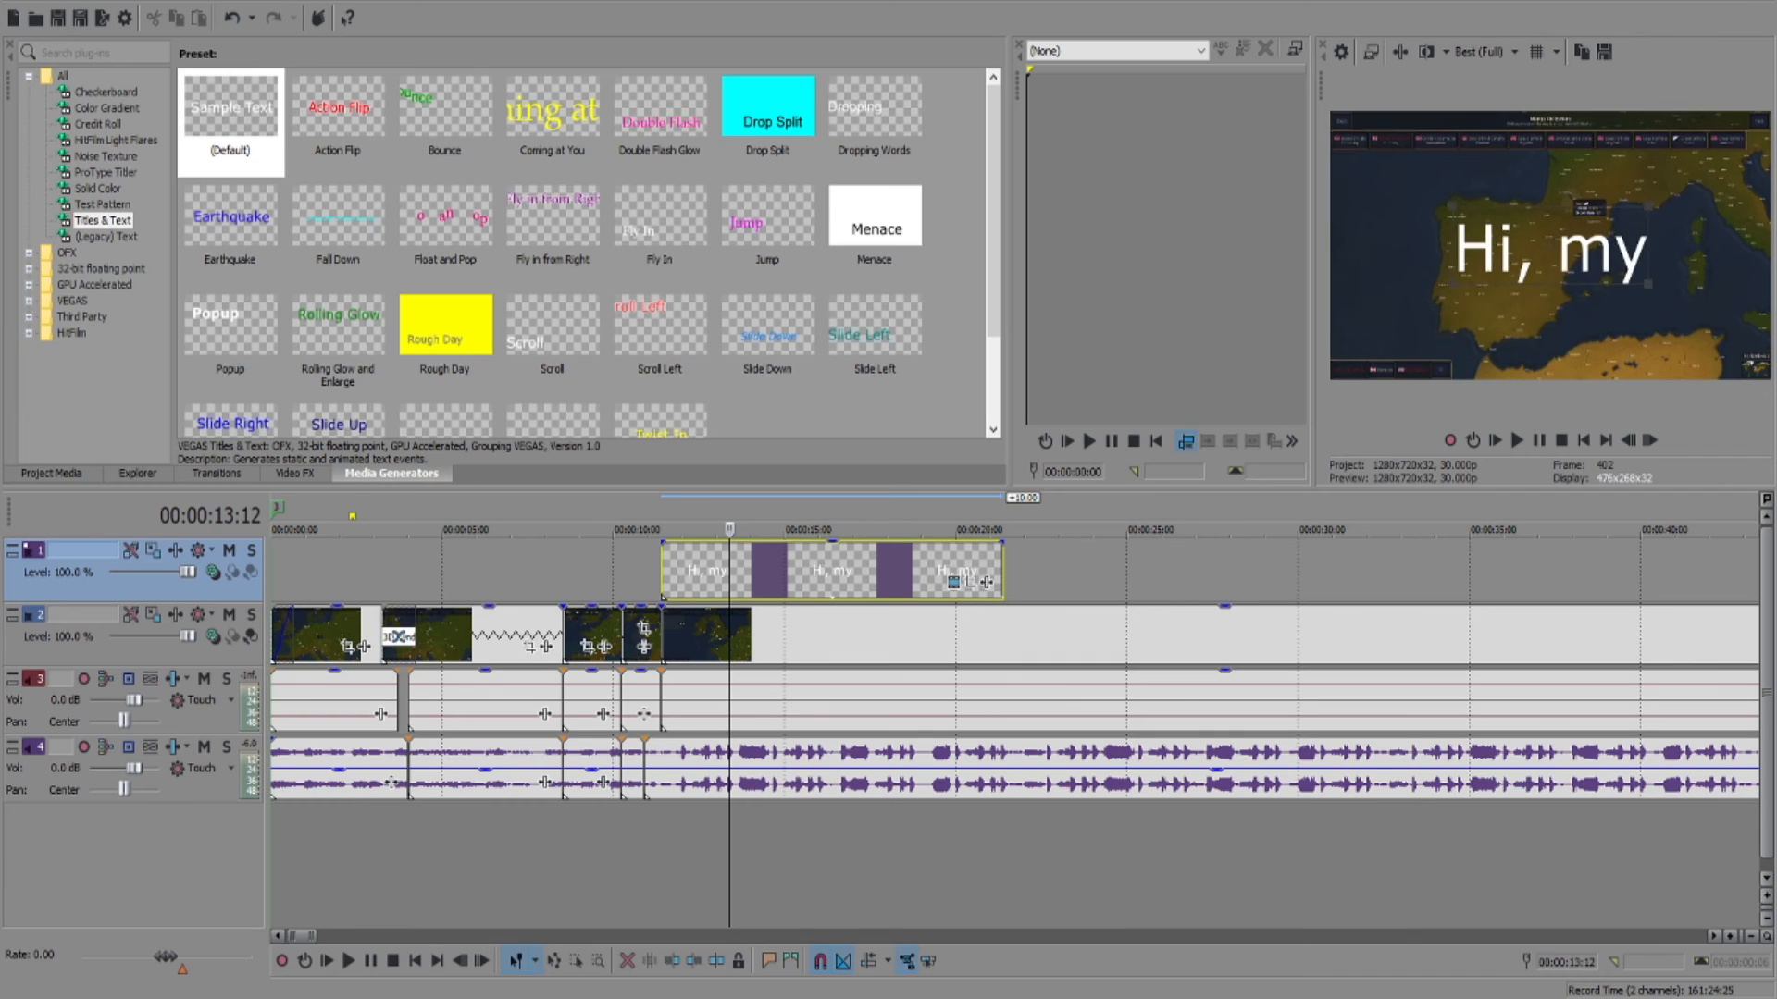
pyautogui.write(' name Is Sea')
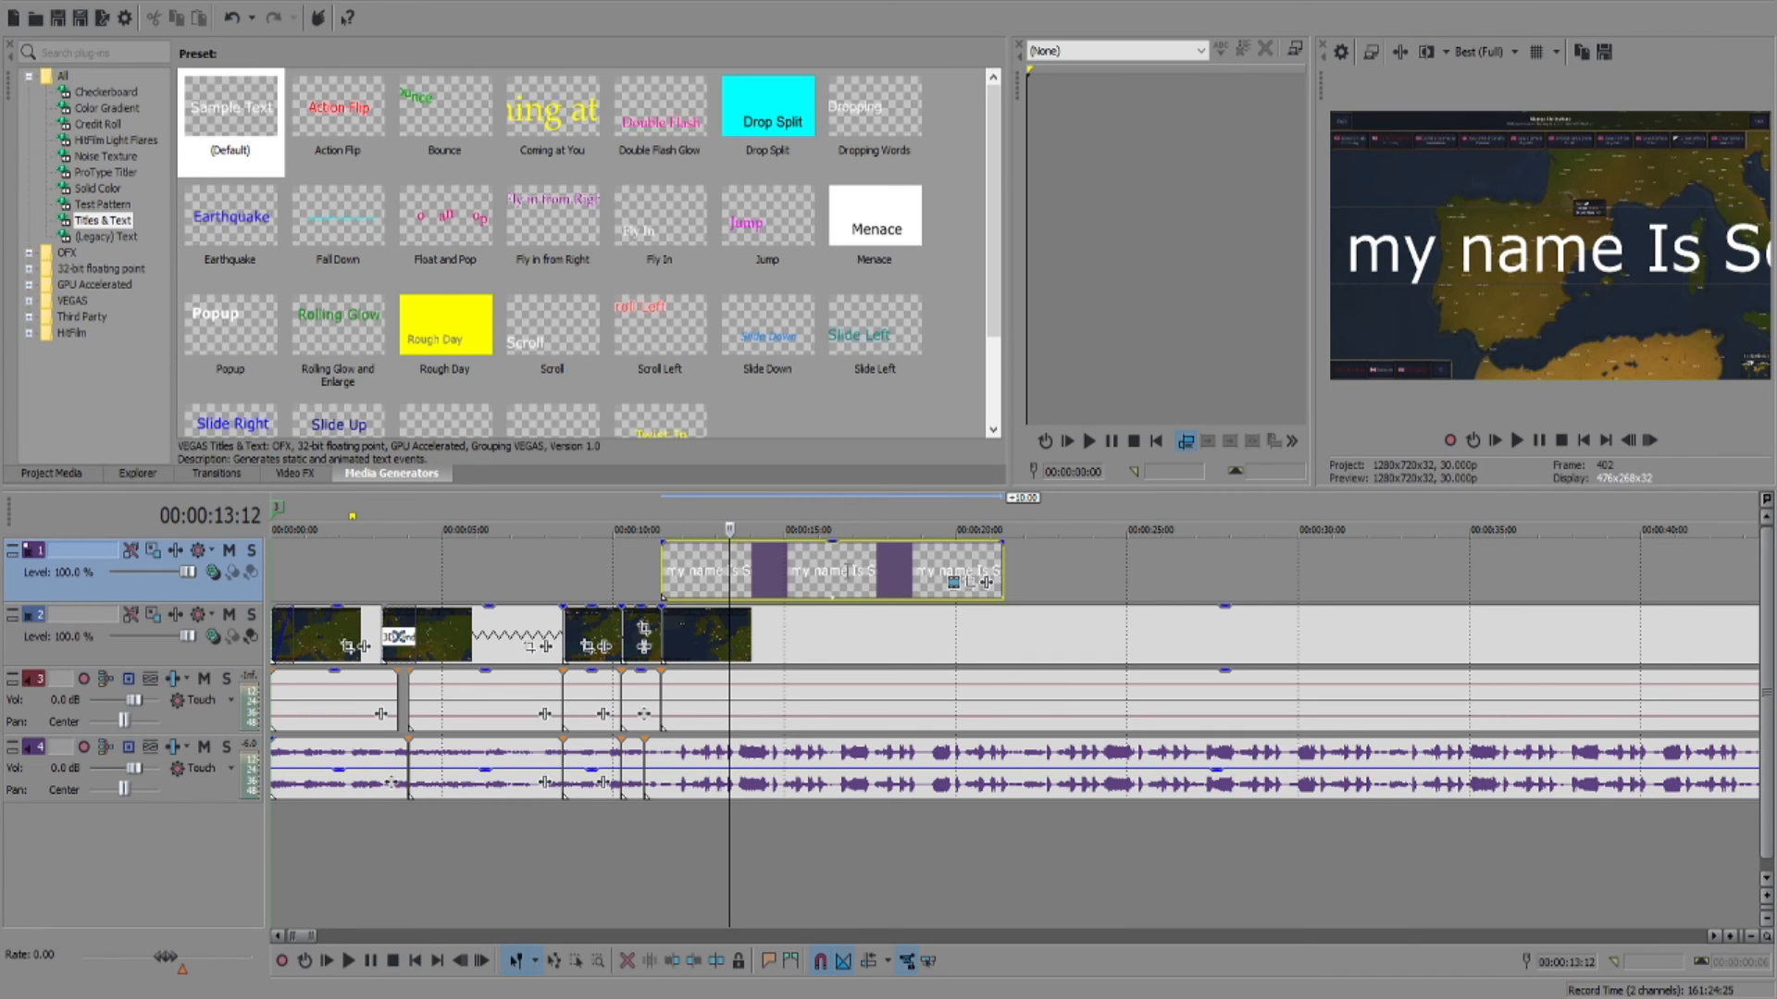
# Step: Resize the title so the whole sentence fits on one line and spans most of the preview frame
pyautogui.click(946, 547)
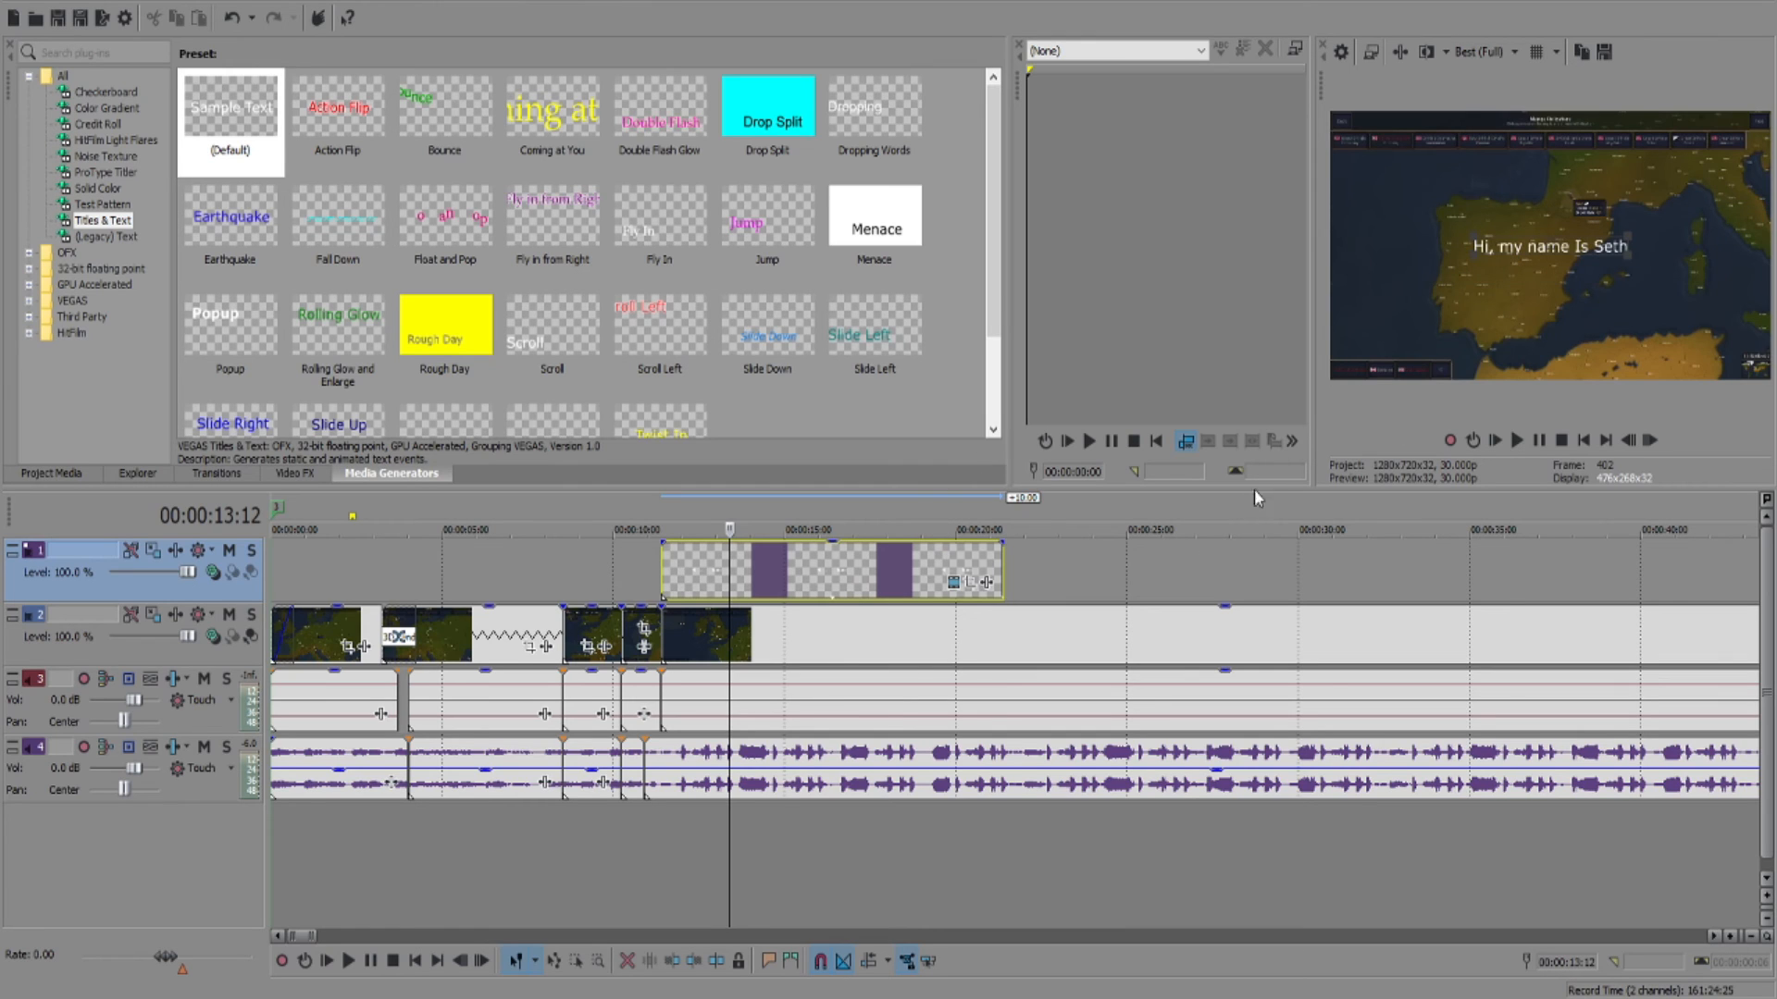
pyautogui.click(1493, 258)
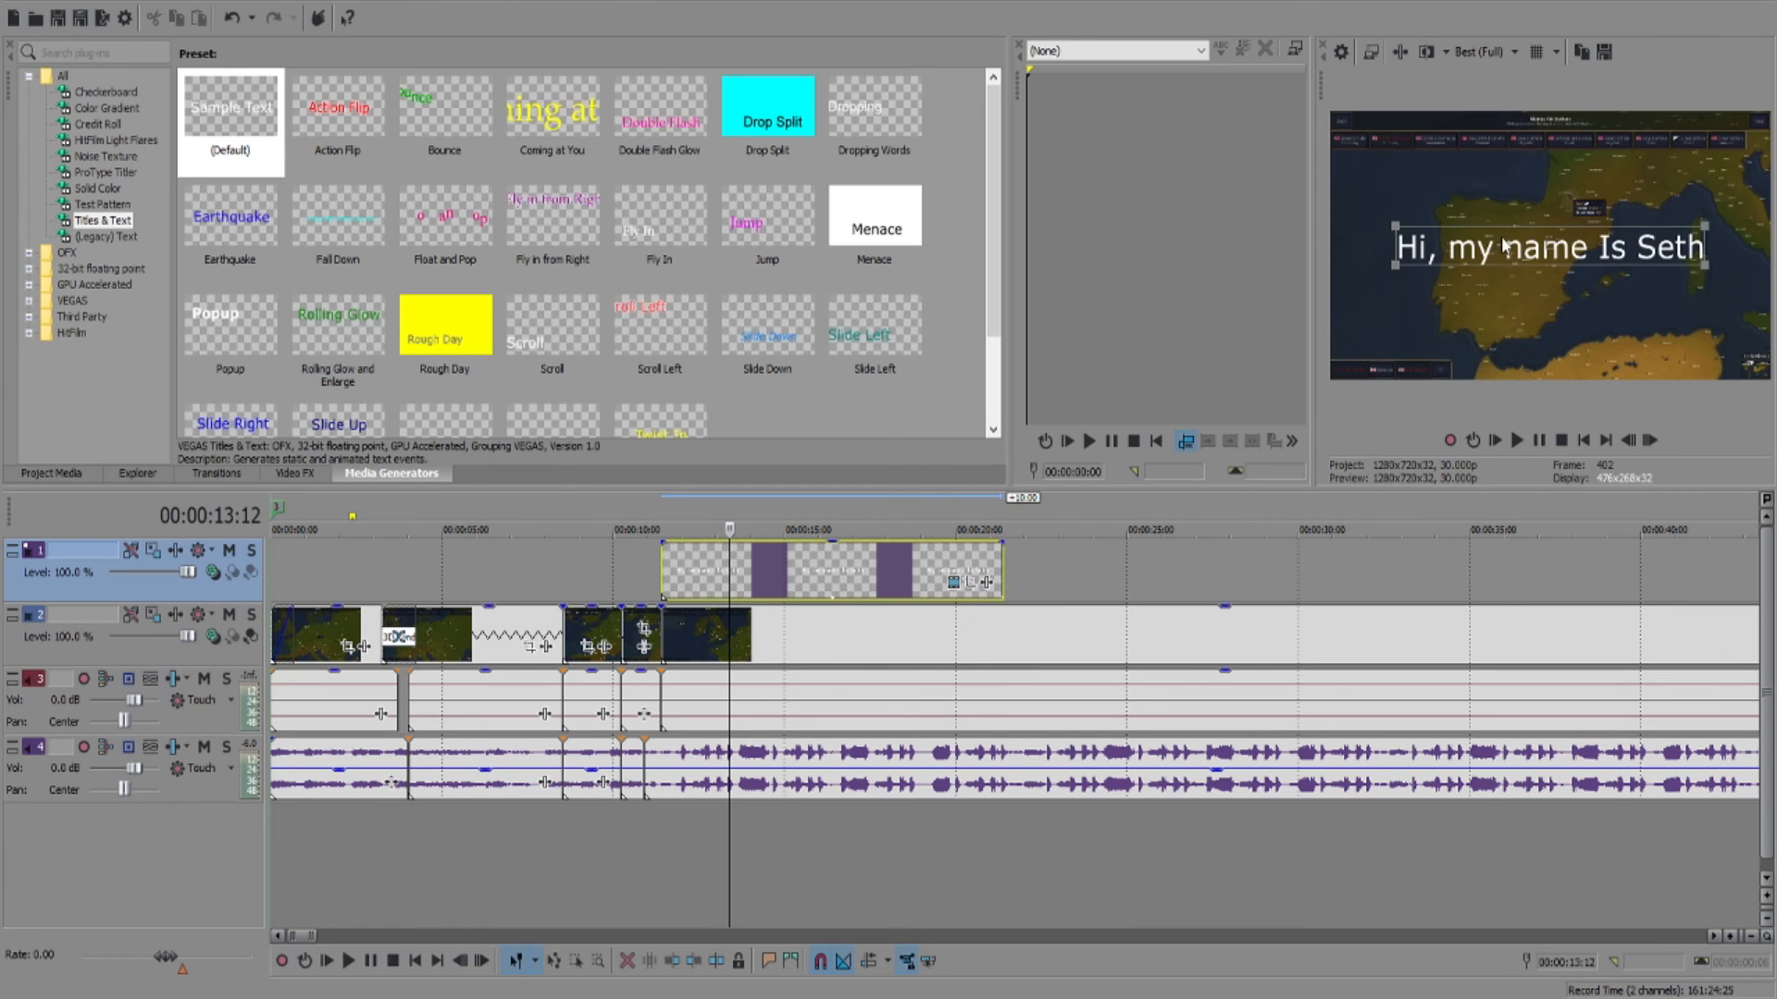
pyautogui.moveTo(1692, 272); pyautogui.dragTo(1716, 293)
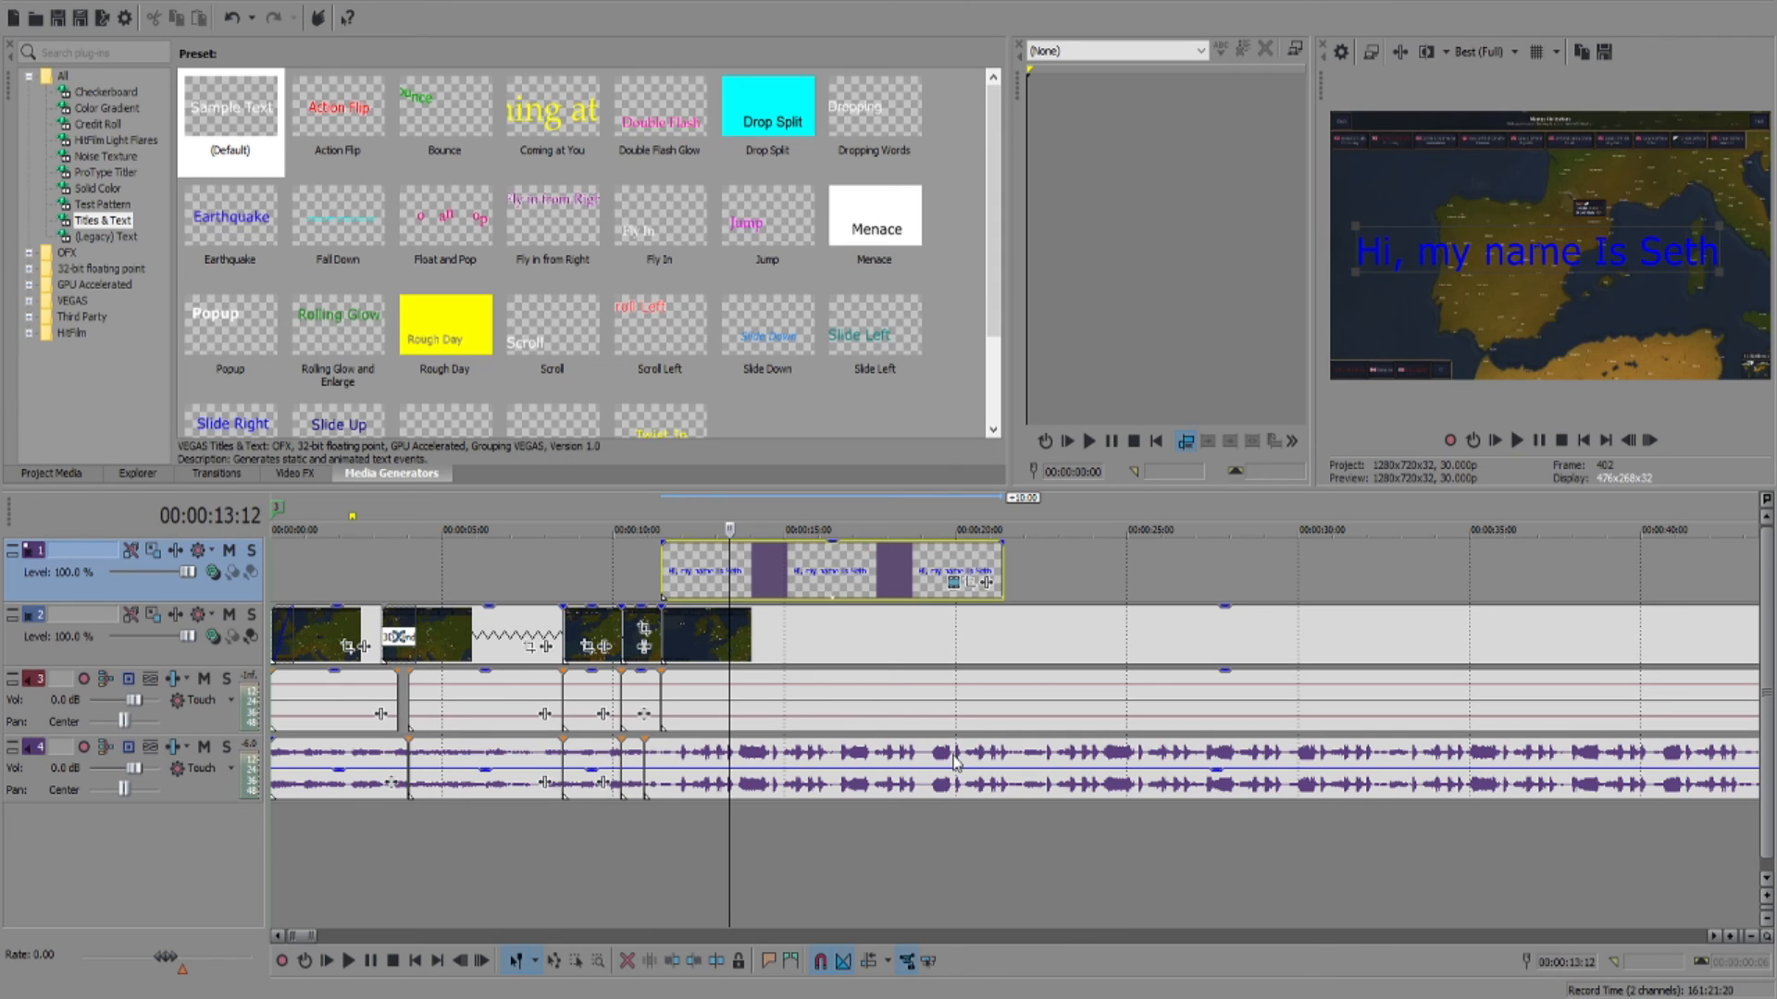
# Step: Try a red background behind the blue title text, and make it transparent again
pyautogui.click(990, 766)
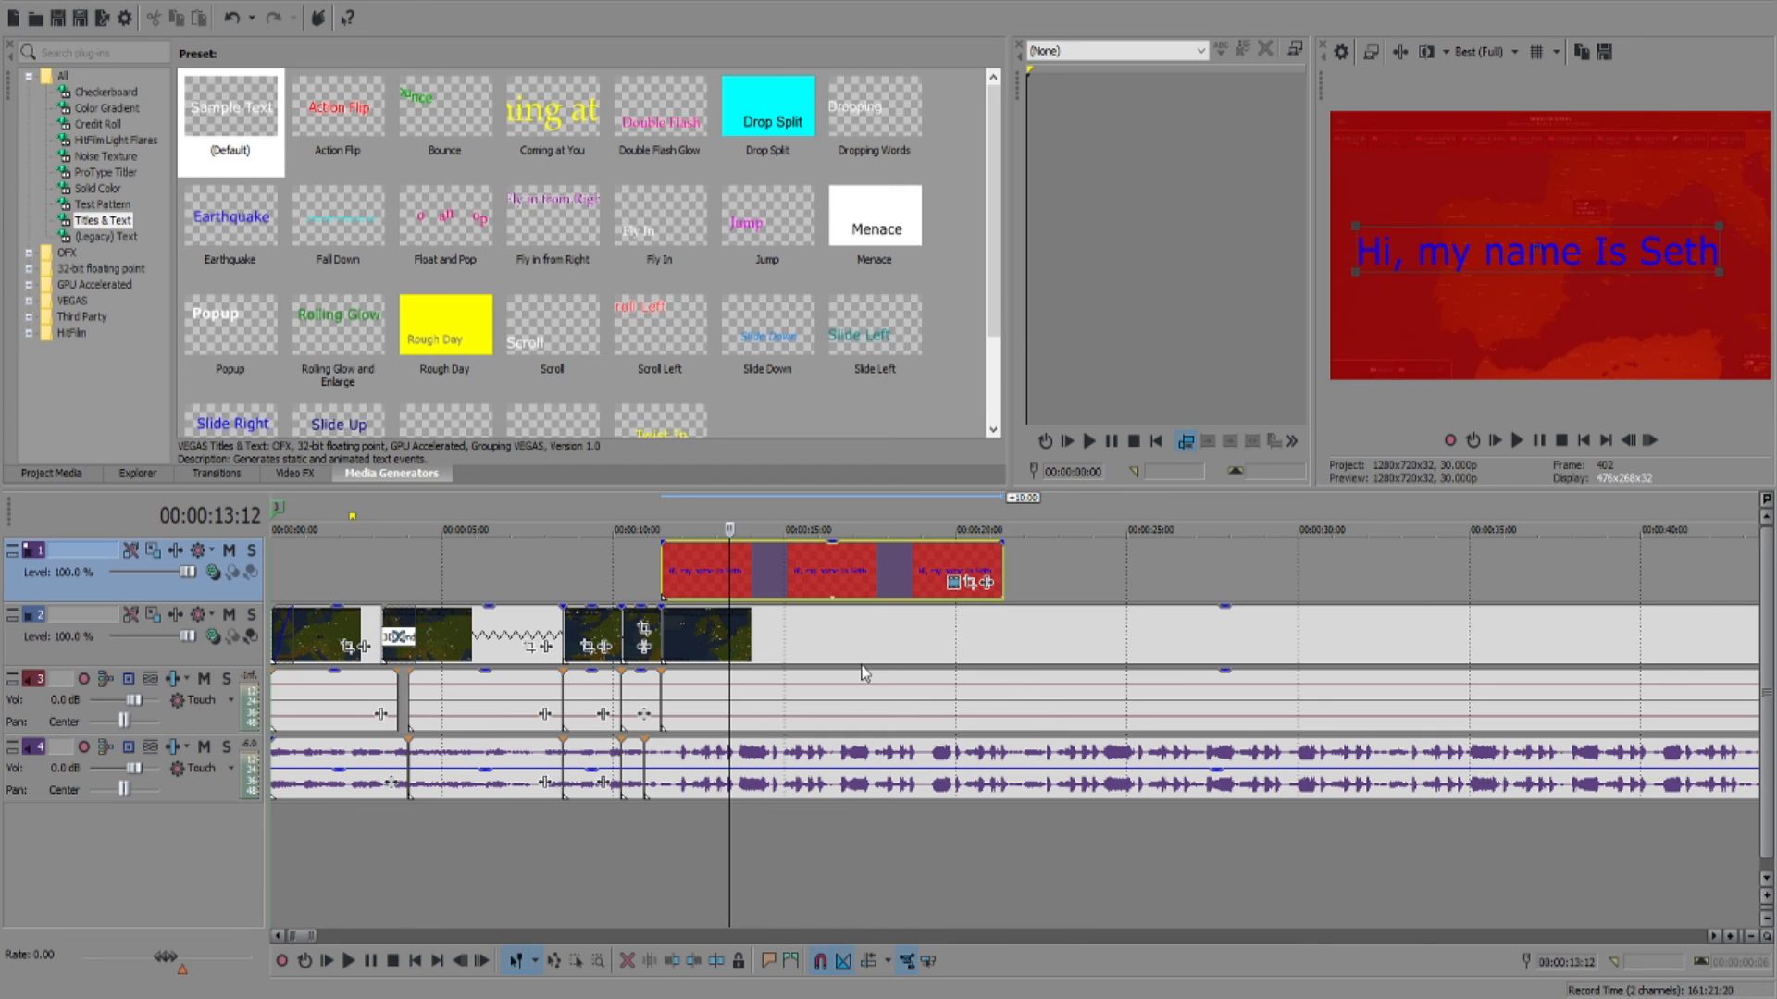
pyautogui.moveTo(903, 746); pyautogui.dragTo(900, 833)
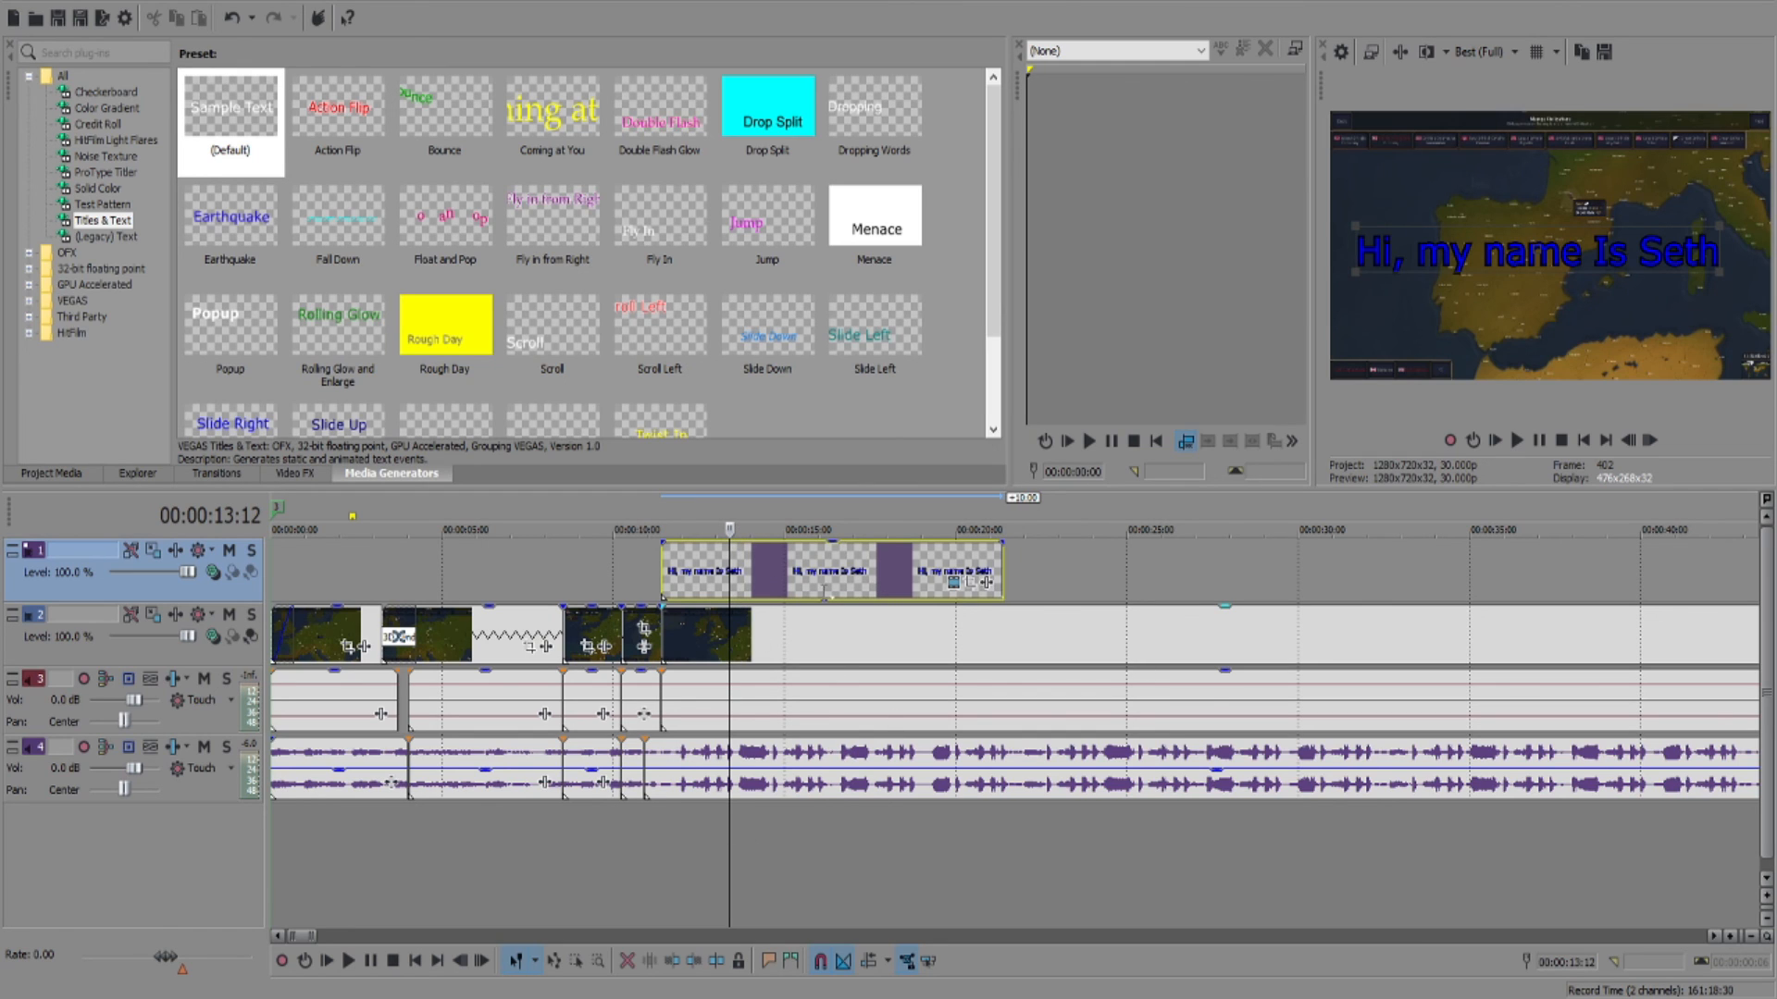
# Step: Try several serif, sans-serif and monospaced fonts on the title, and settle on a bold, narrow sans-serif
pyautogui.click(748, 846)
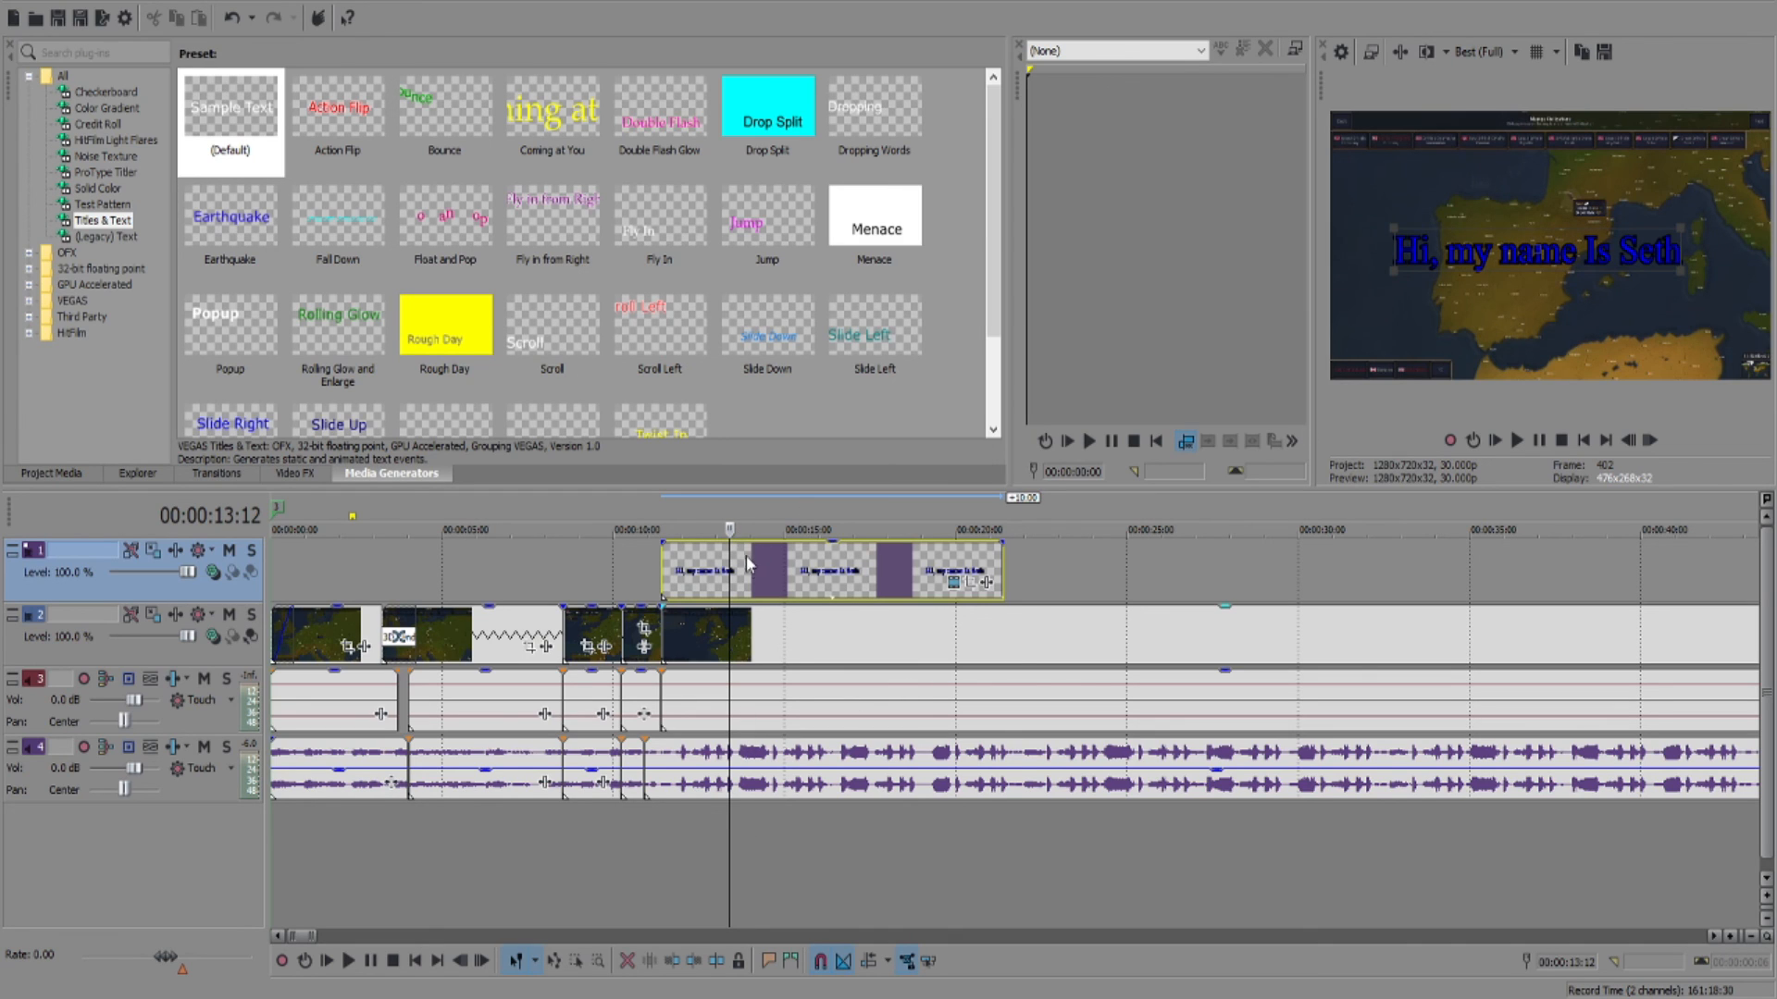
pyautogui.click(711, 703)
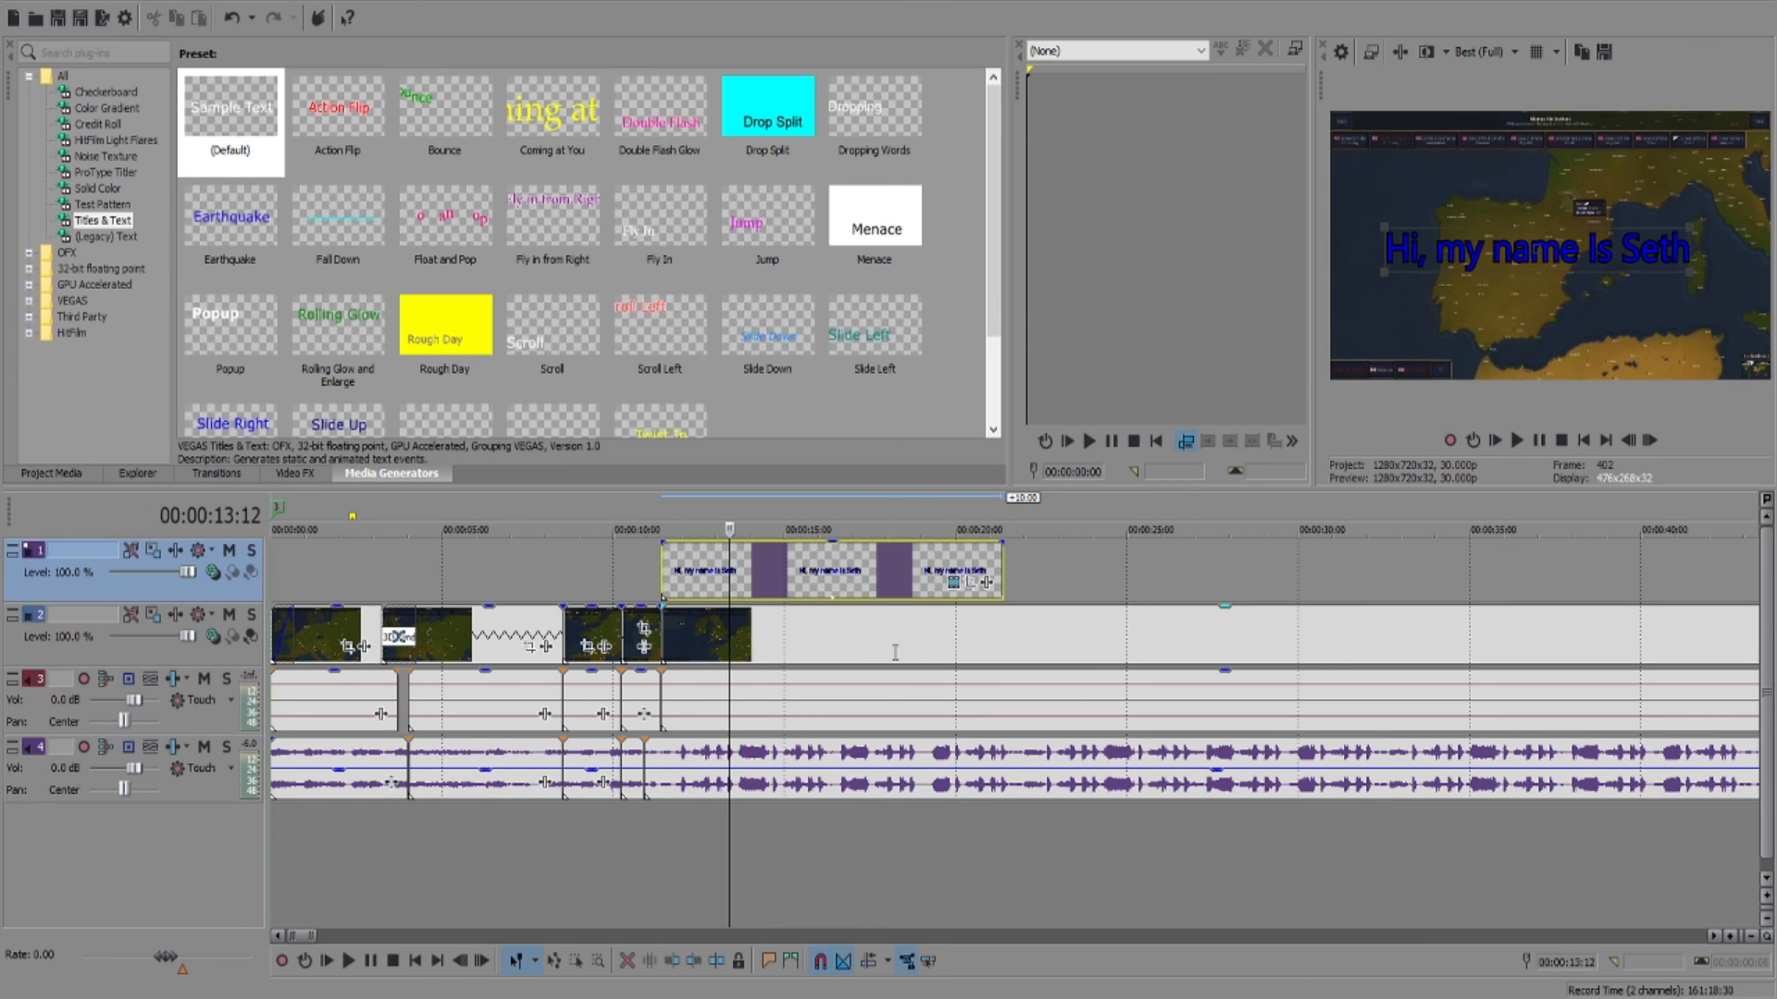
pyautogui.click(748, 729)
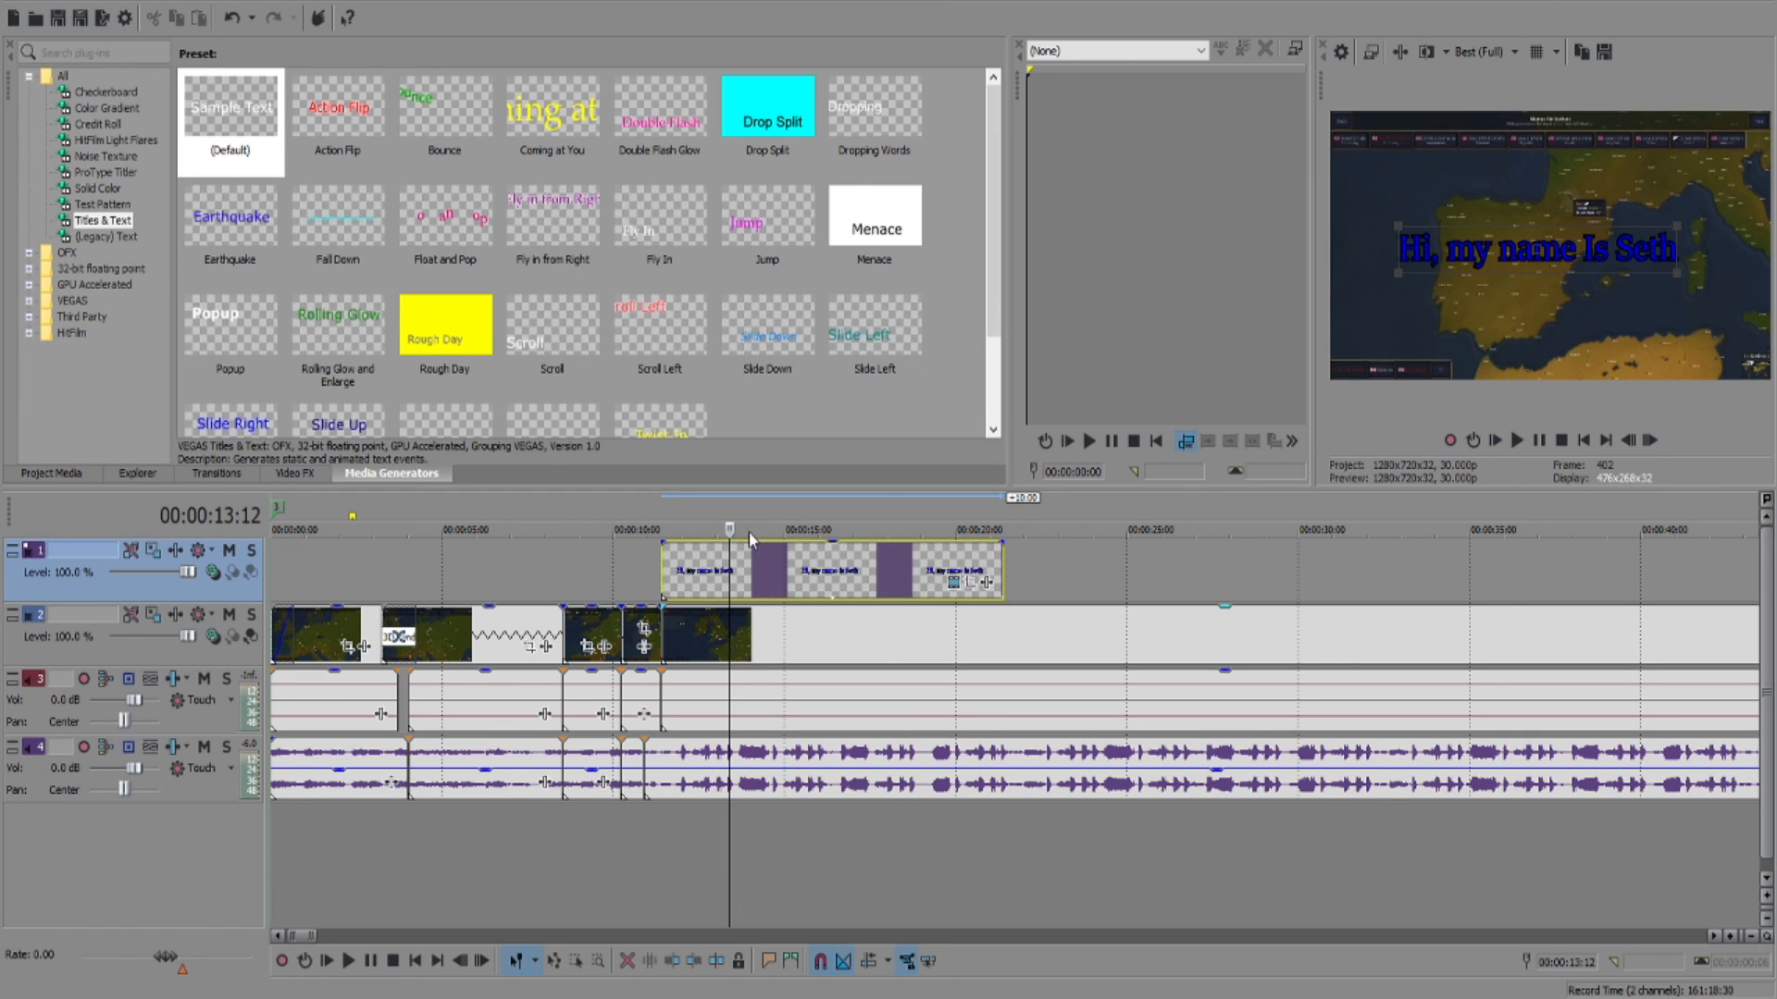
pyautogui.click(756, 683)
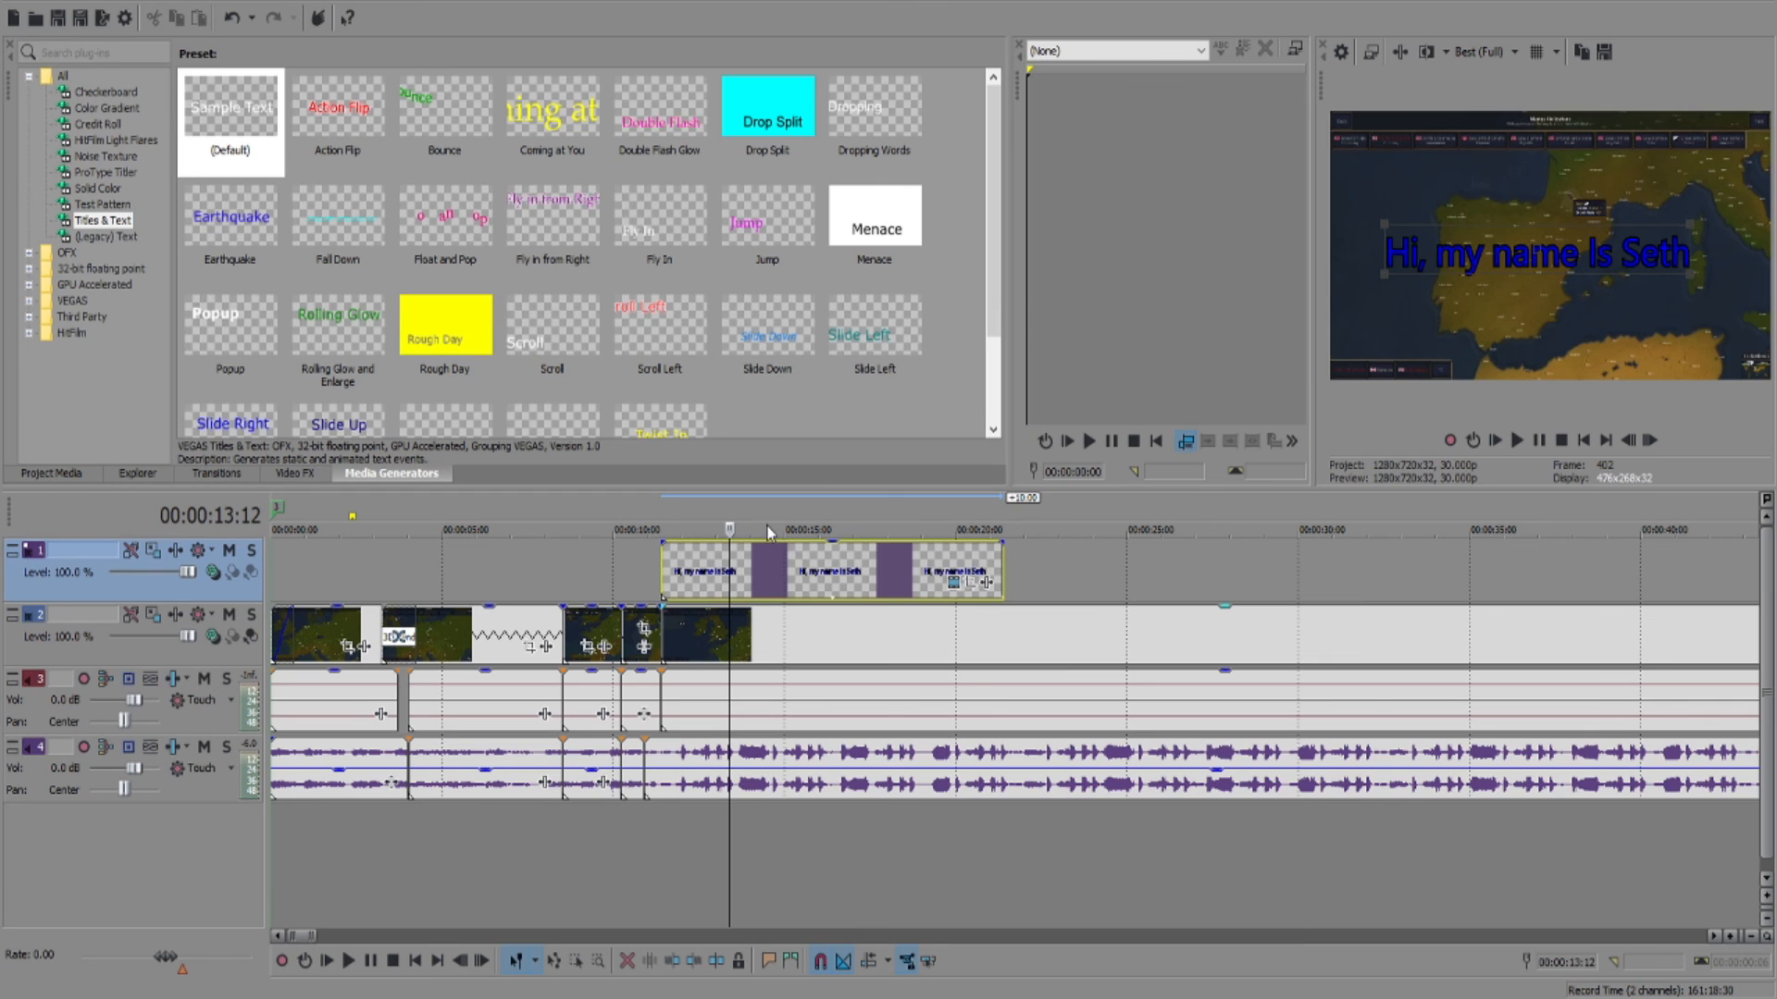
pyautogui.click(748, 584)
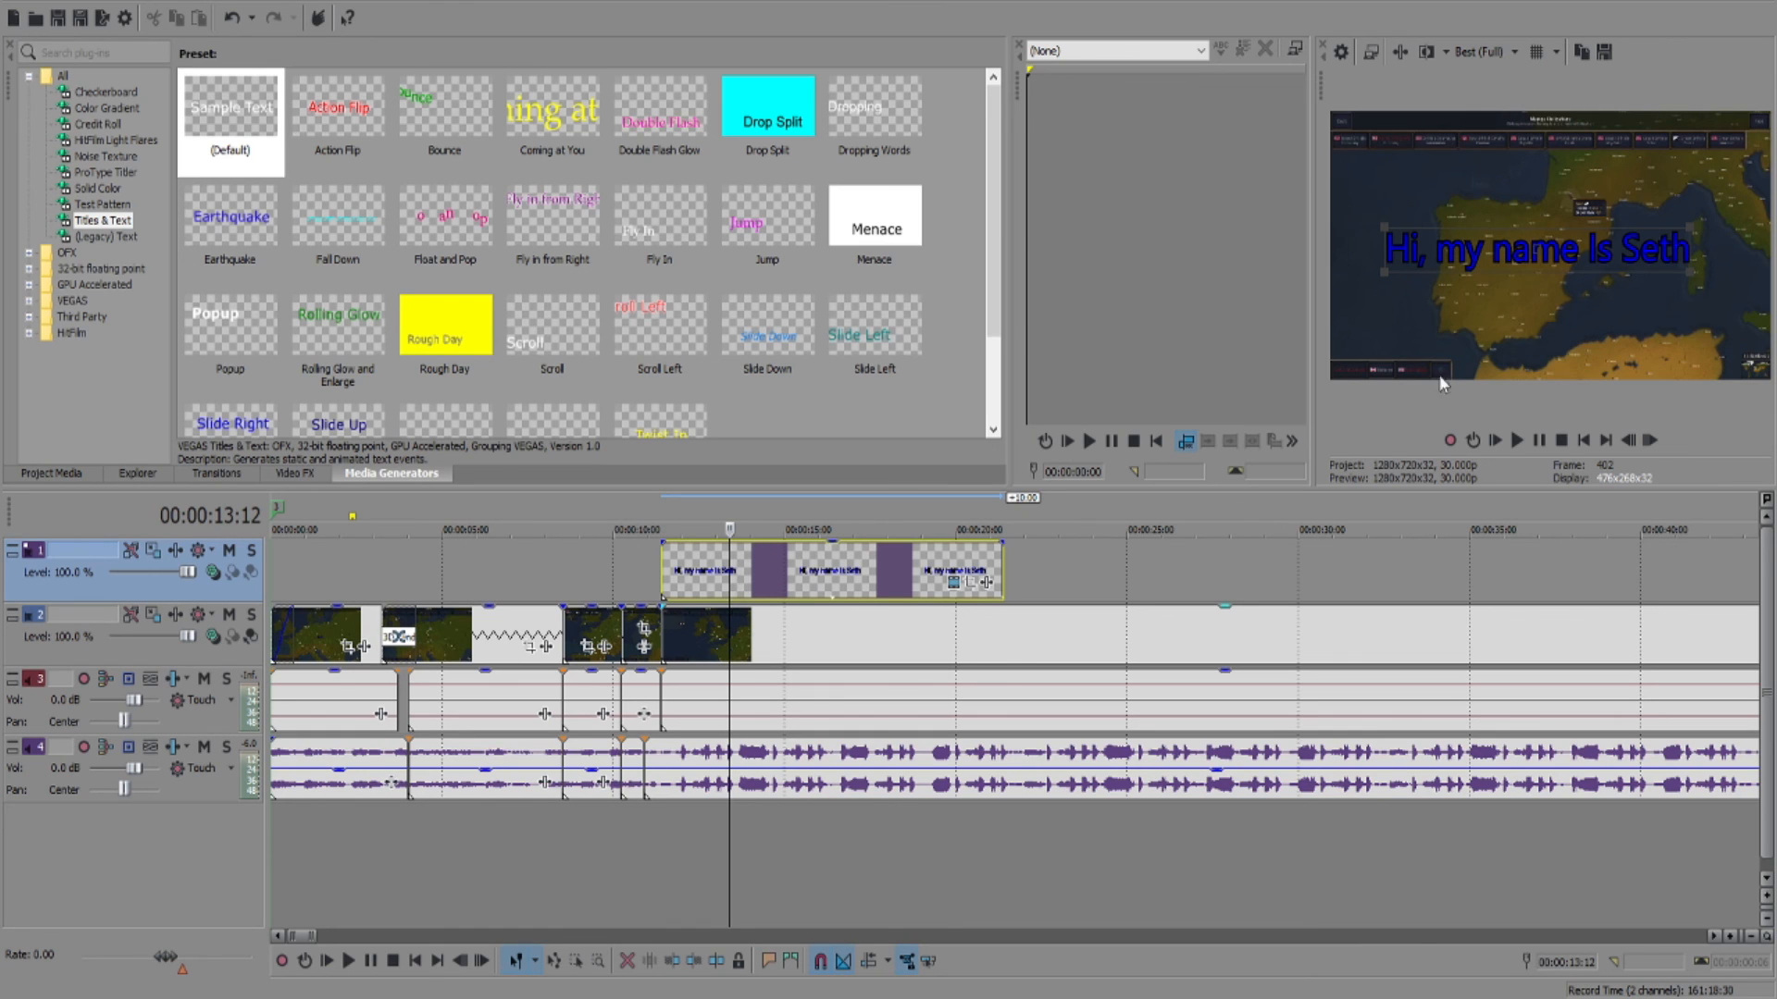
pyautogui.moveTo(1447, 249); pyautogui.dragTo(1450, 252)
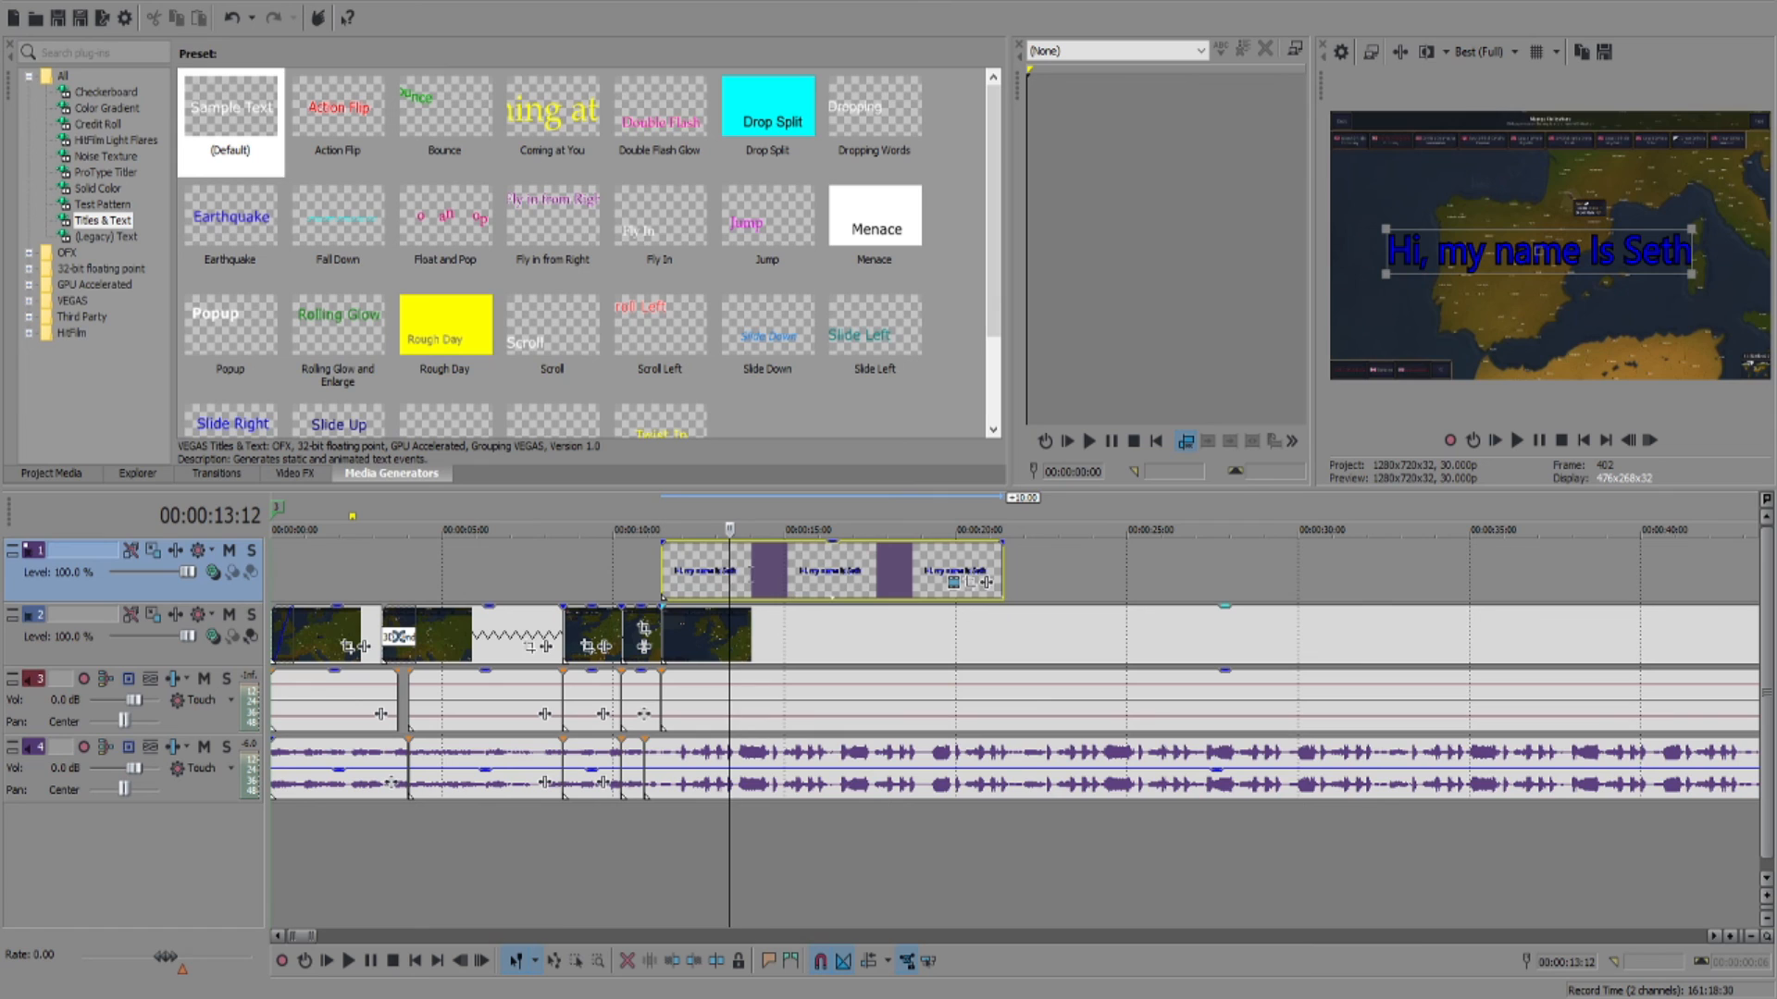
pyautogui.click(742, 572)
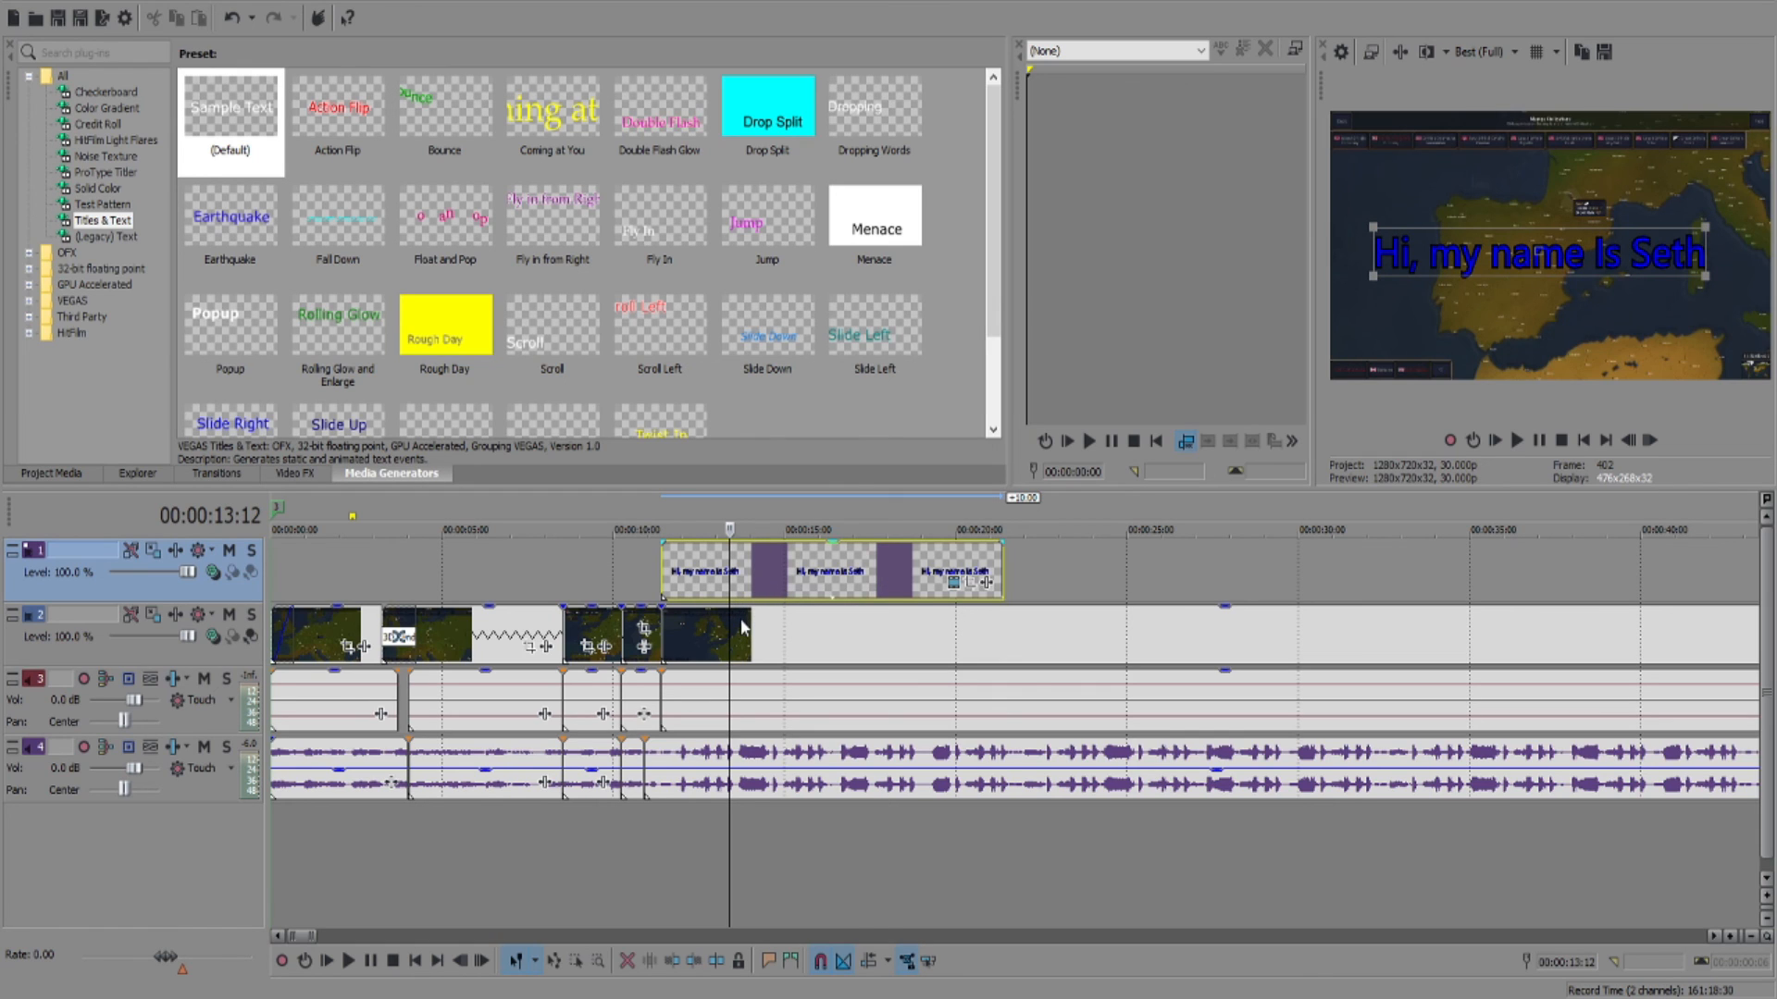
pyautogui.click(752, 557)
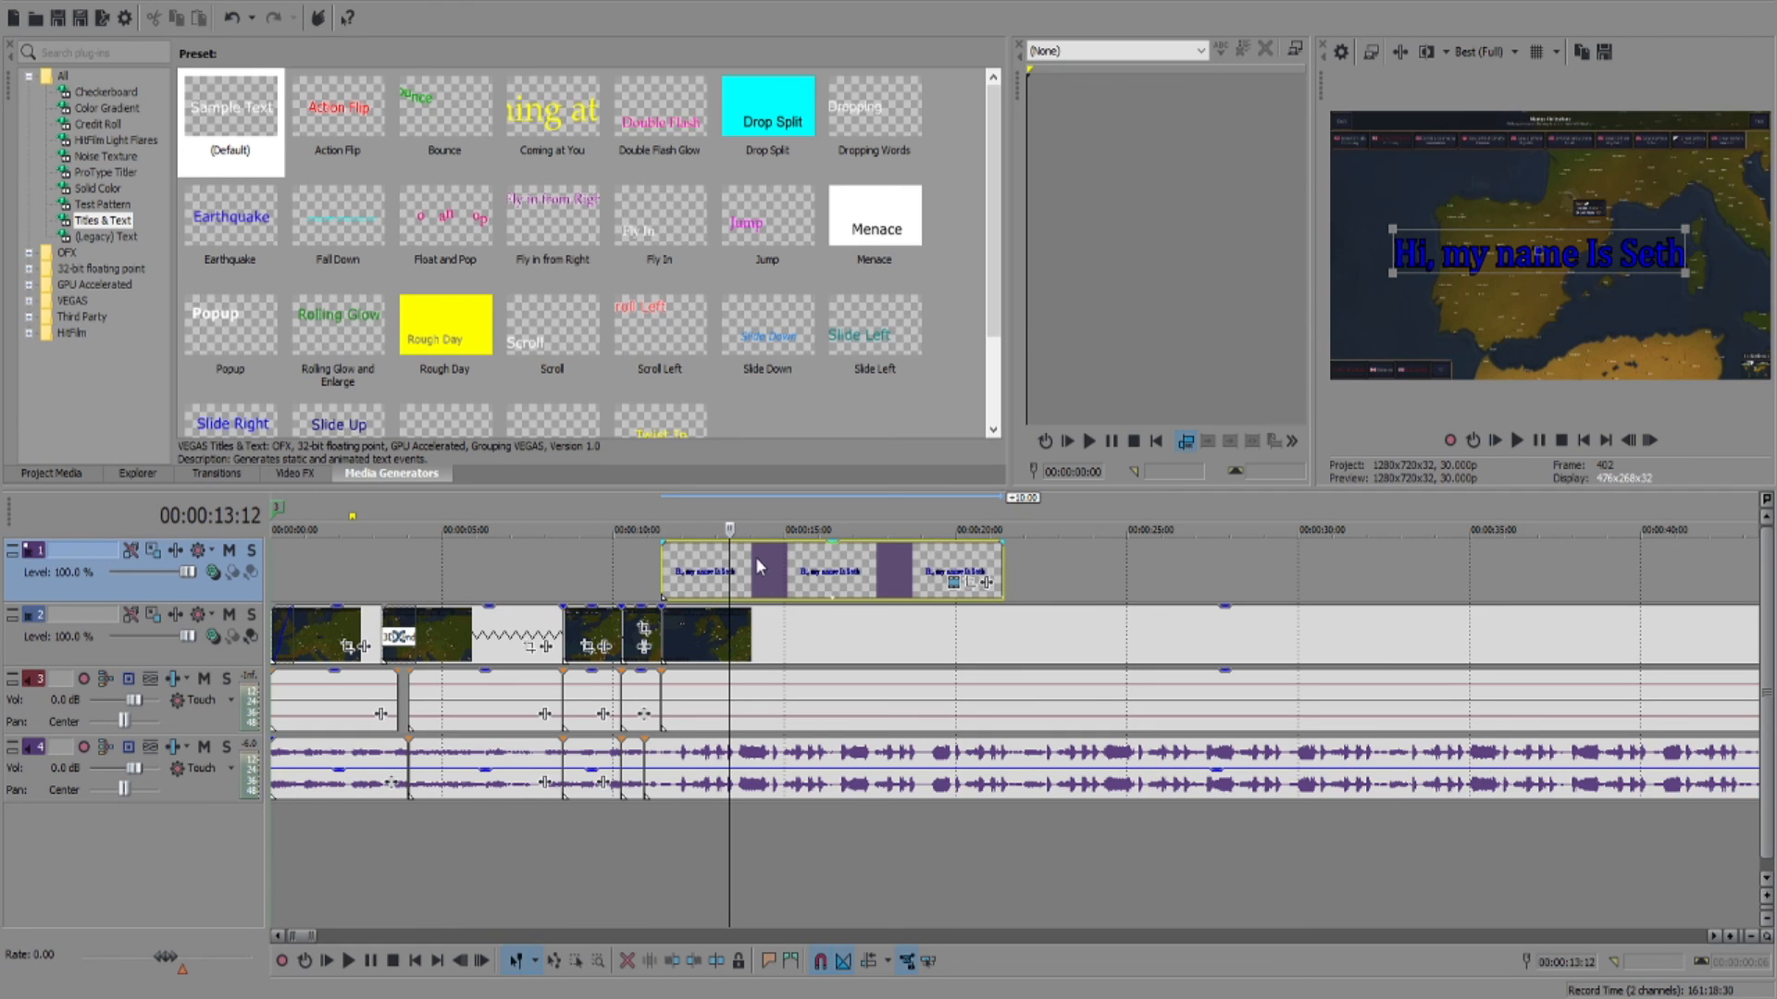
pyautogui.click(755, 558)
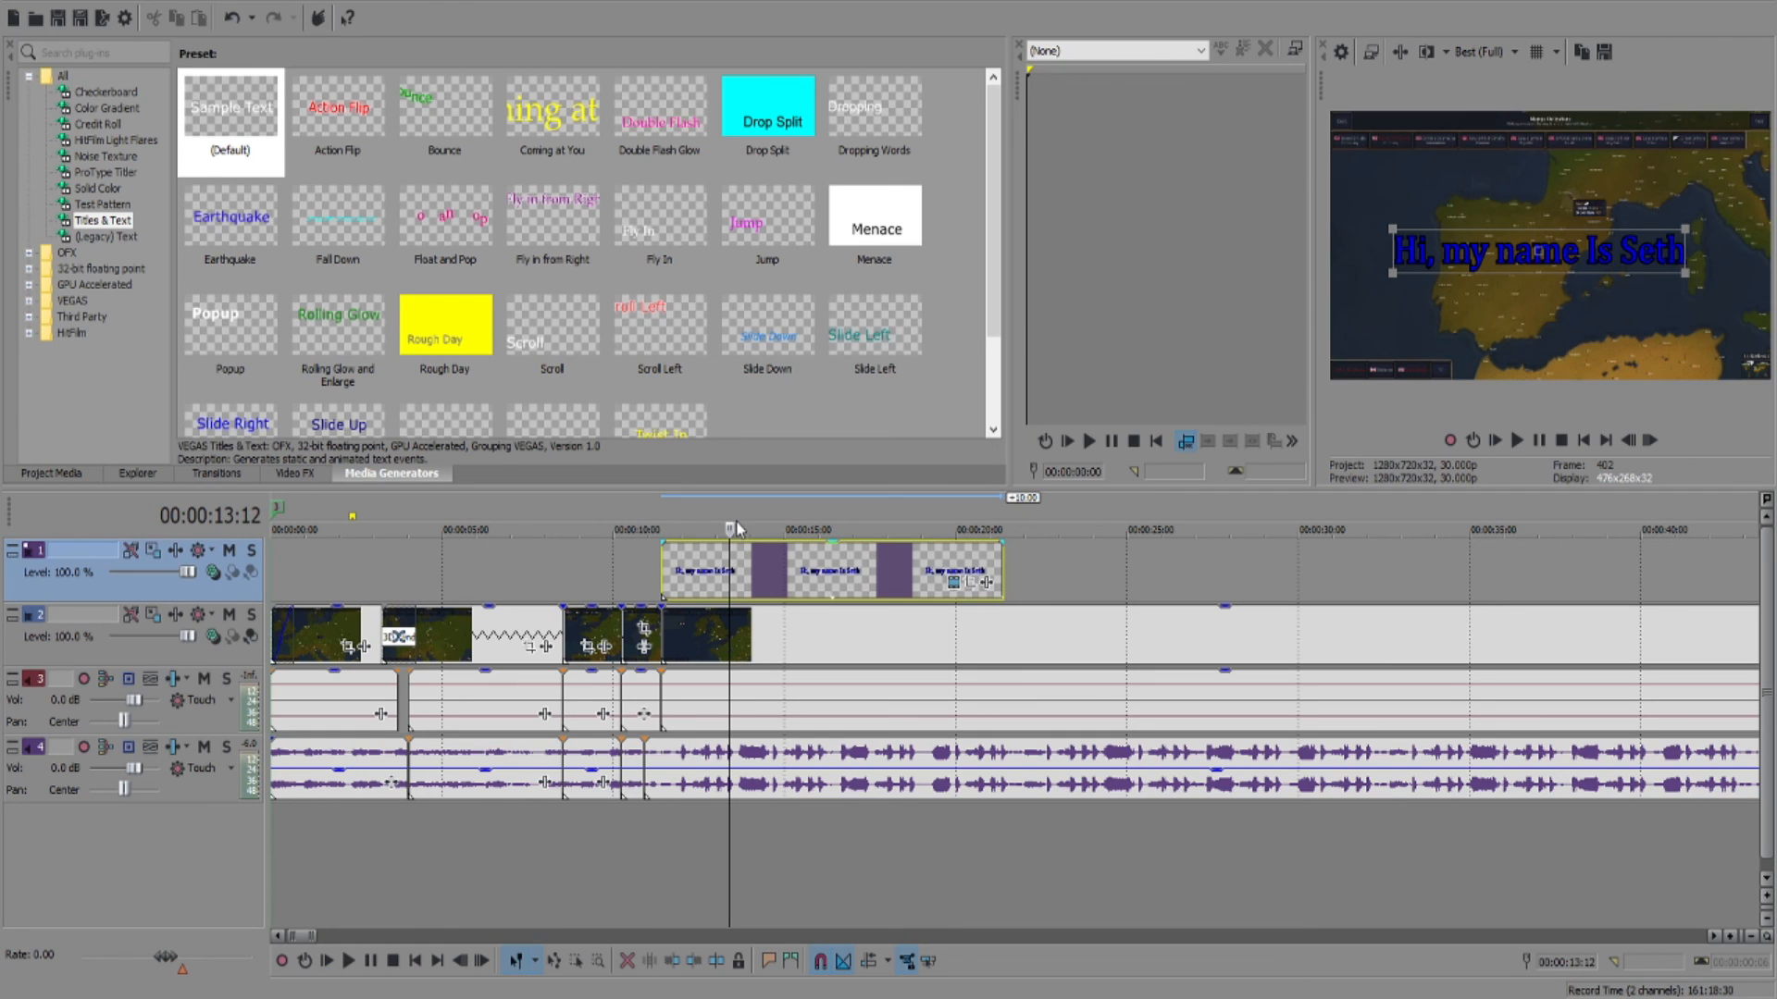
pyautogui.click(734, 595)
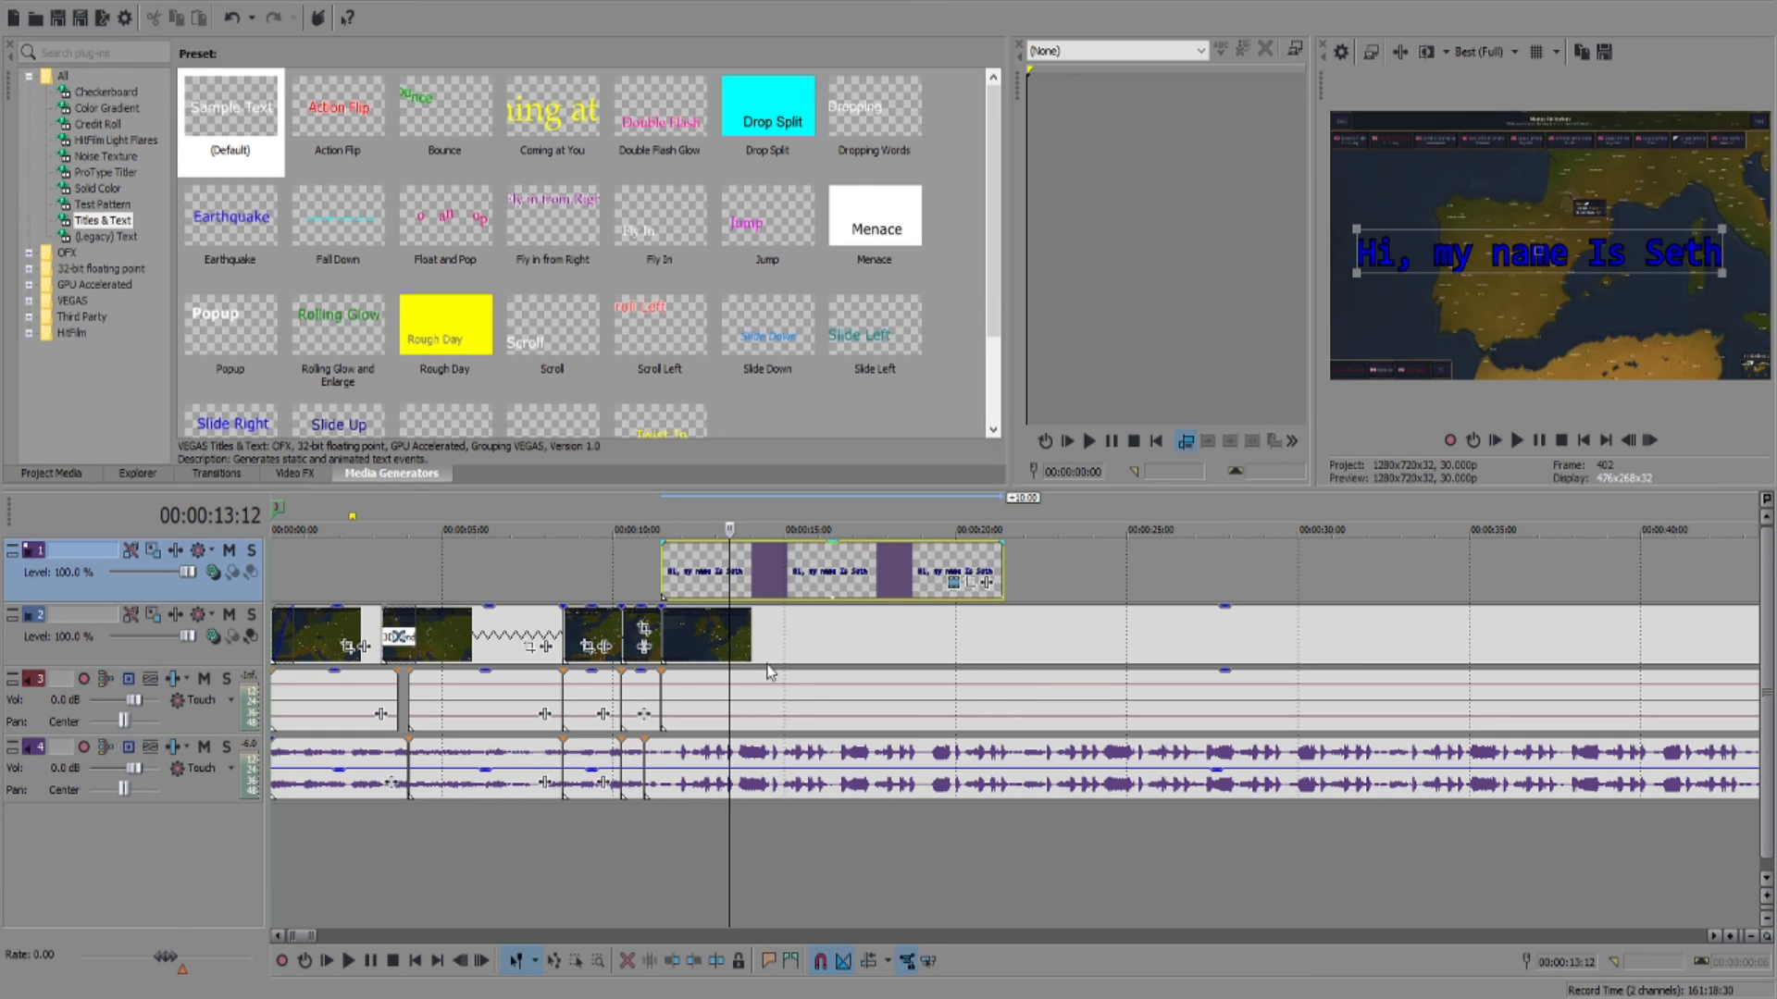
pyautogui.click(732, 802)
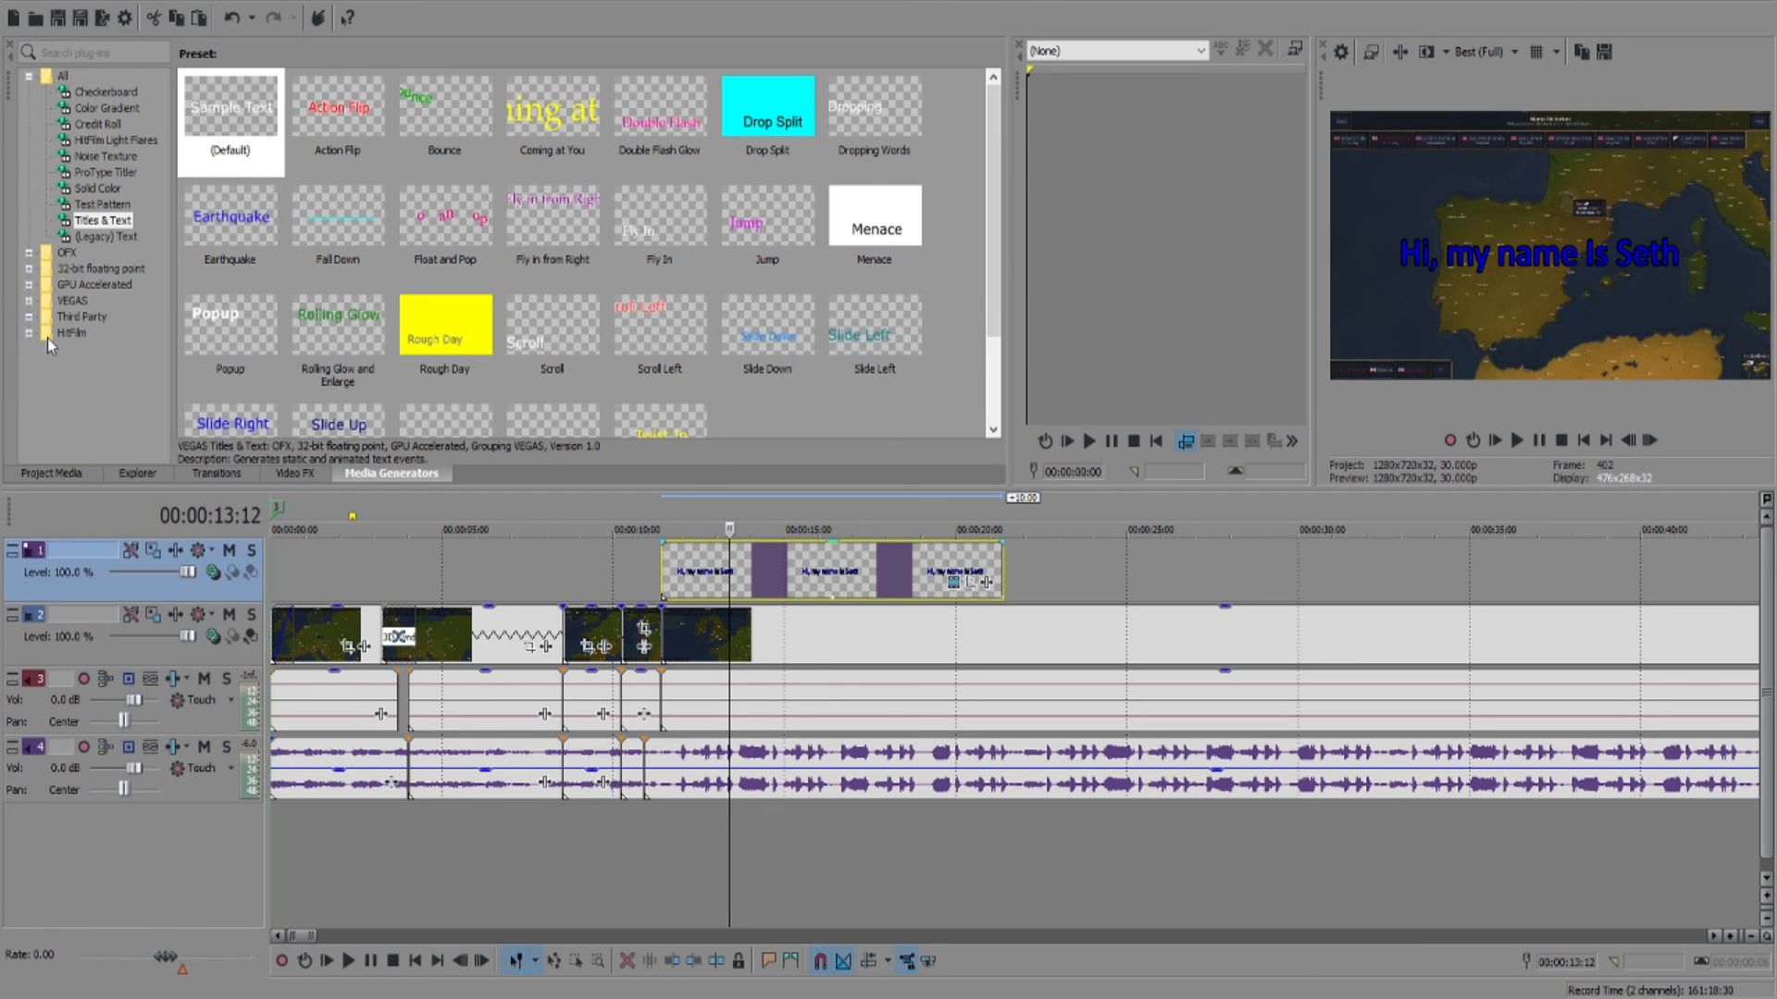
# Step: View the project's media list and select the title event on the top track
pyautogui.click(81, 475)
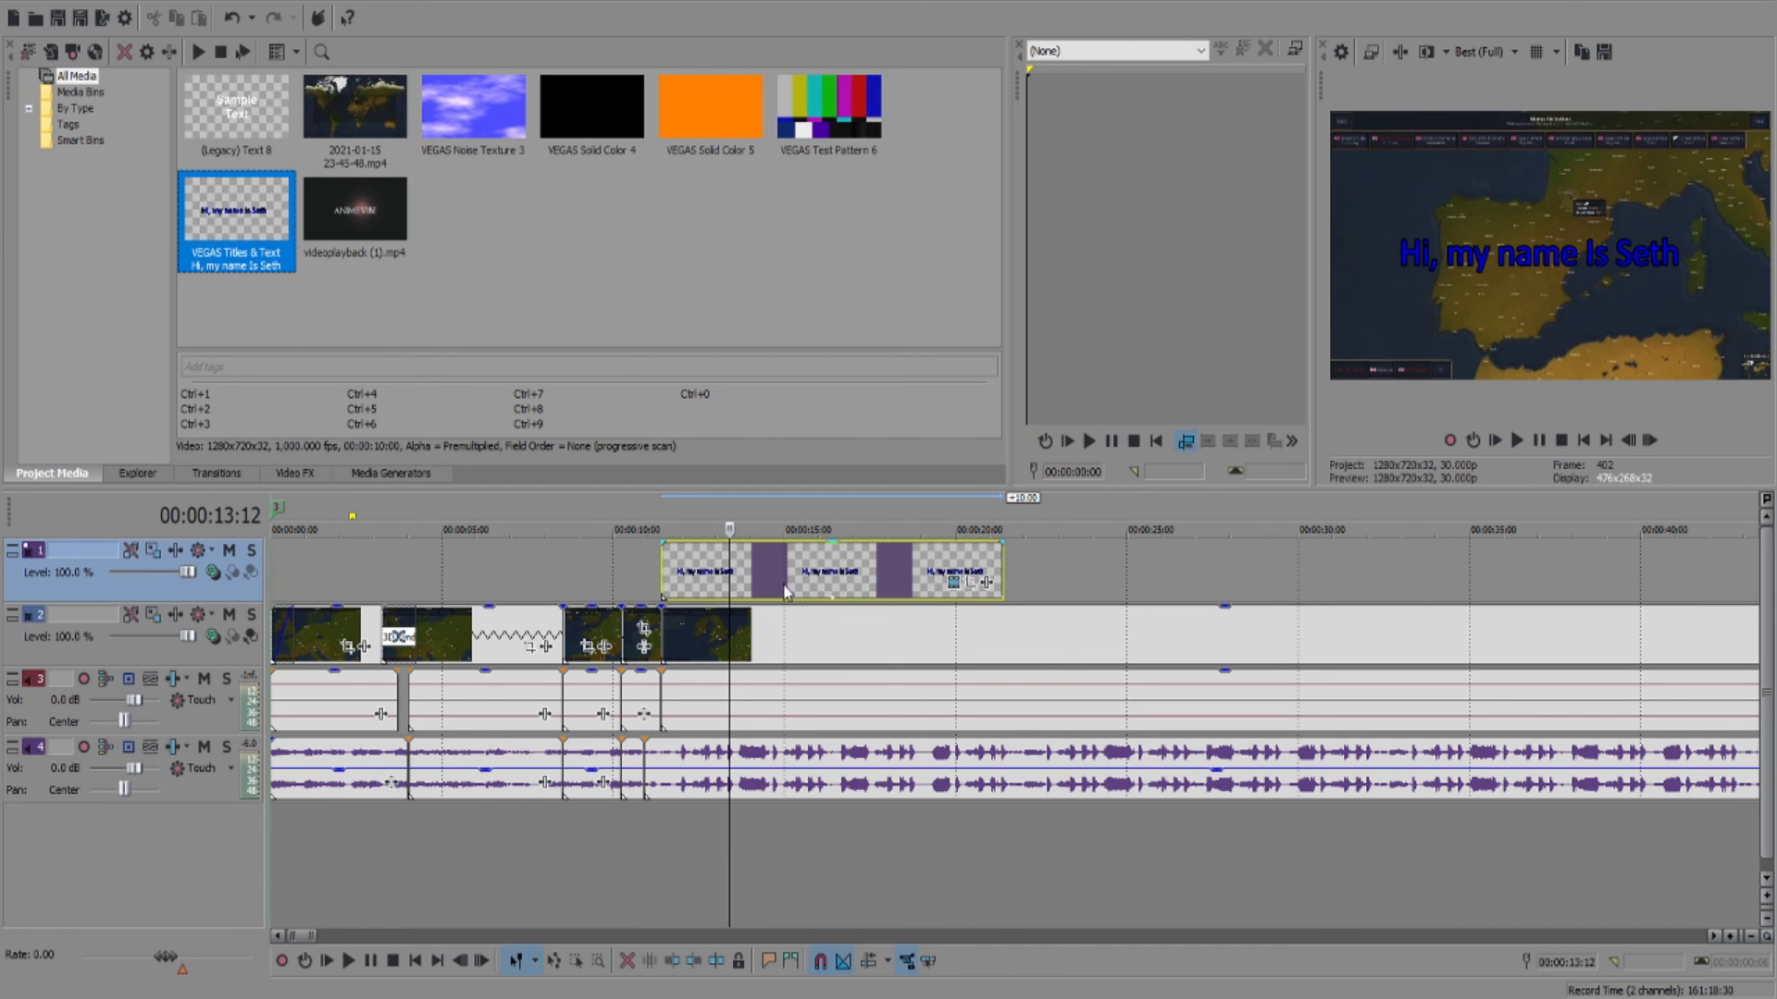
pyautogui.click(777, 577)
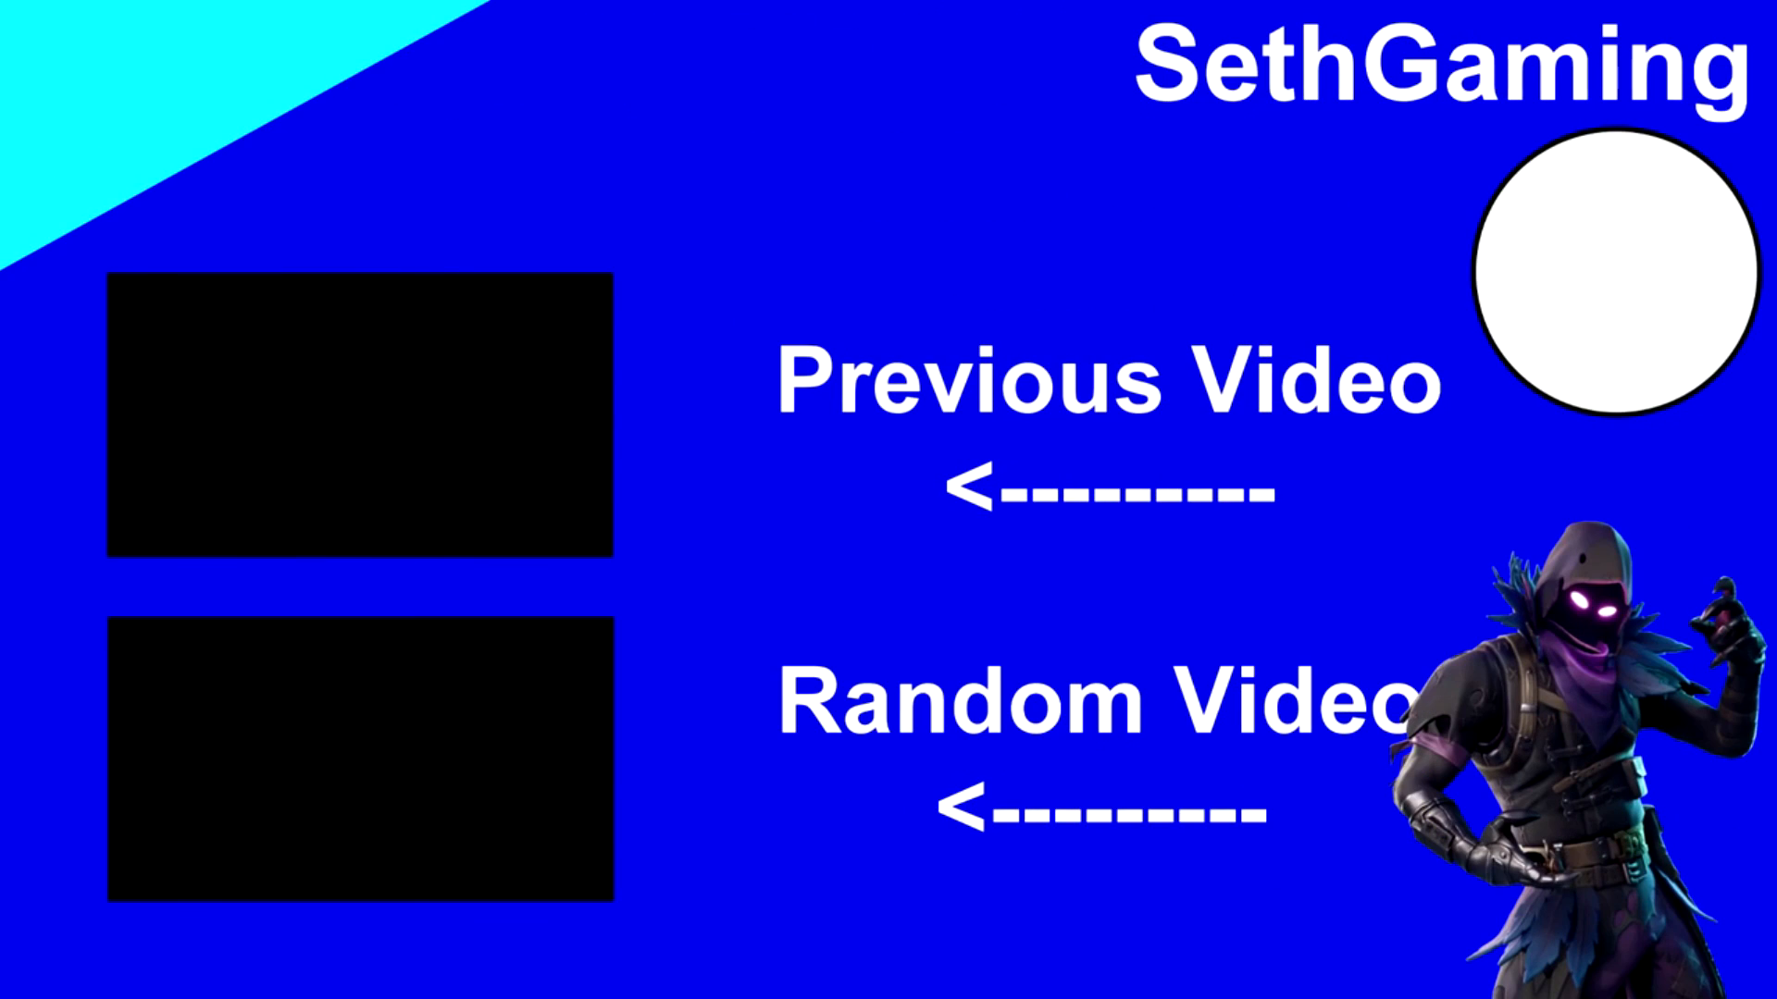